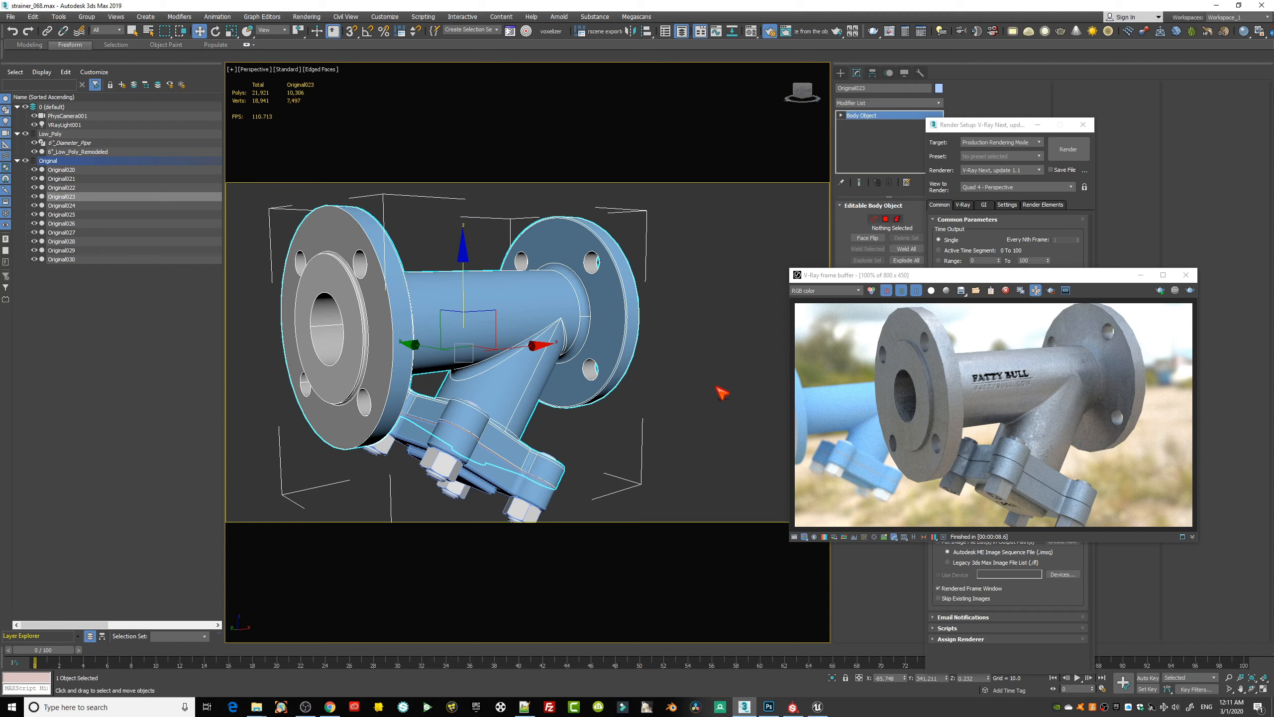
- Examine the original high-poly strainer's flanges, pipe and bolted cover from several angles
scroll(697, 382, "up", 6)
scroll(643, 402, "up", 2)
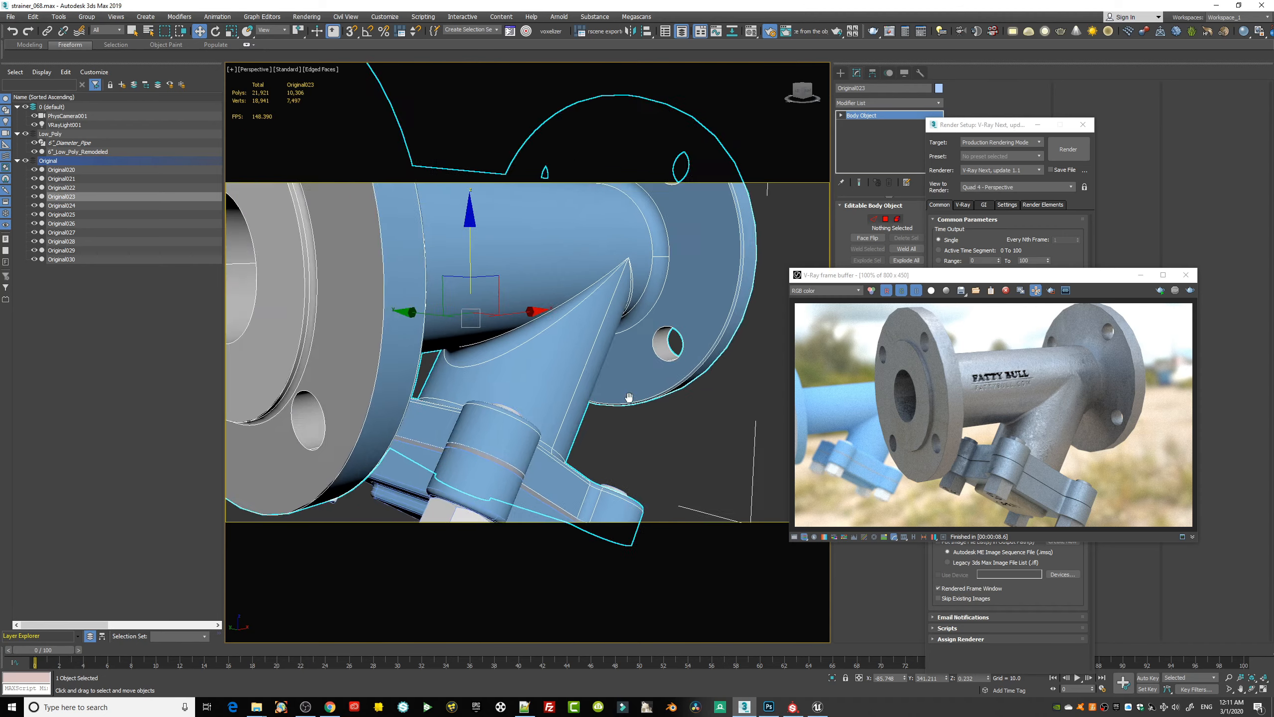
key("z")
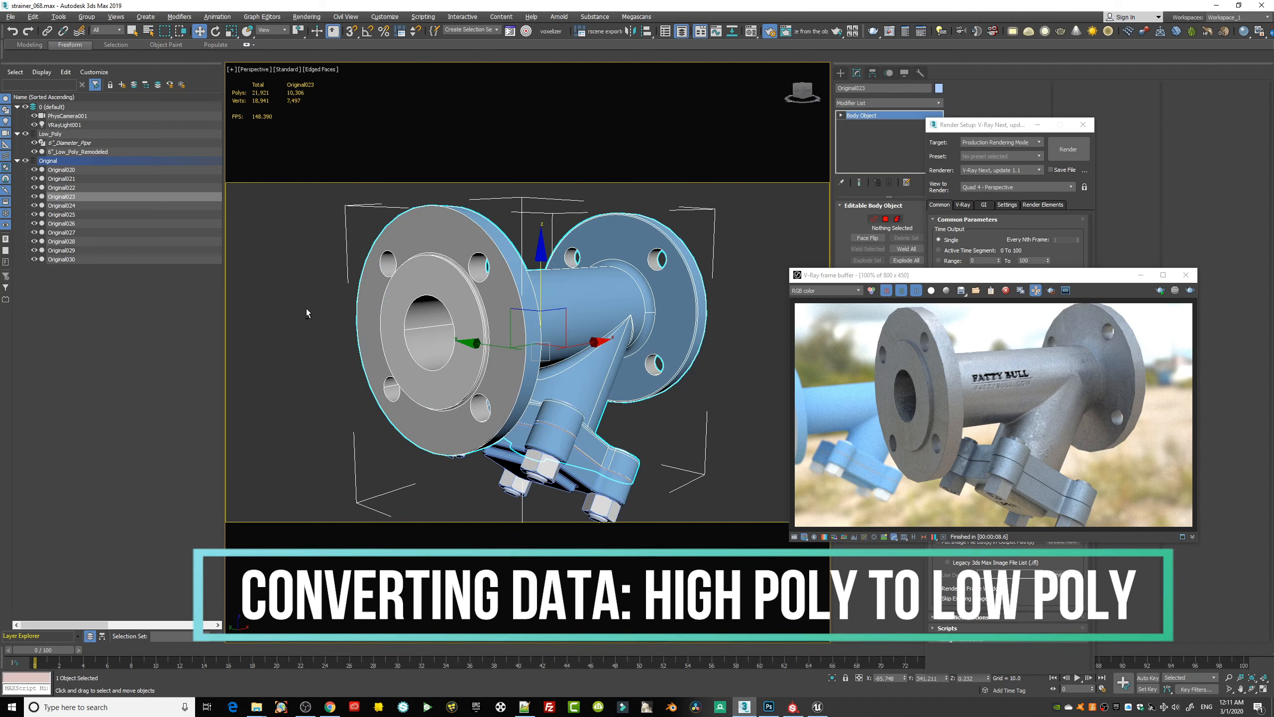
mouse_move(299, 304)
middle_mouse_down("alt")
mouse_move(383, 354)
mouse_move(281, 299)
middle_mouse_up("alt")
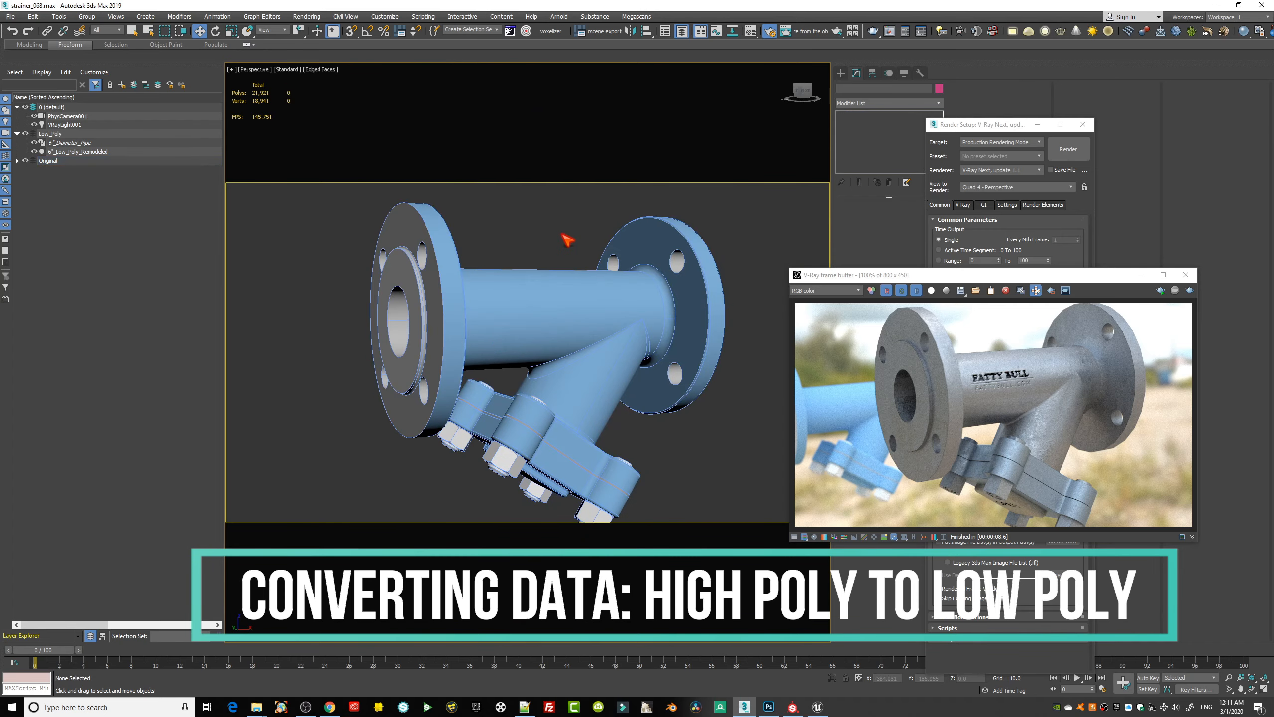
middle_click_drag(569, 241, 520, 228, "alt")
scroll(534, 249, "down", 3)
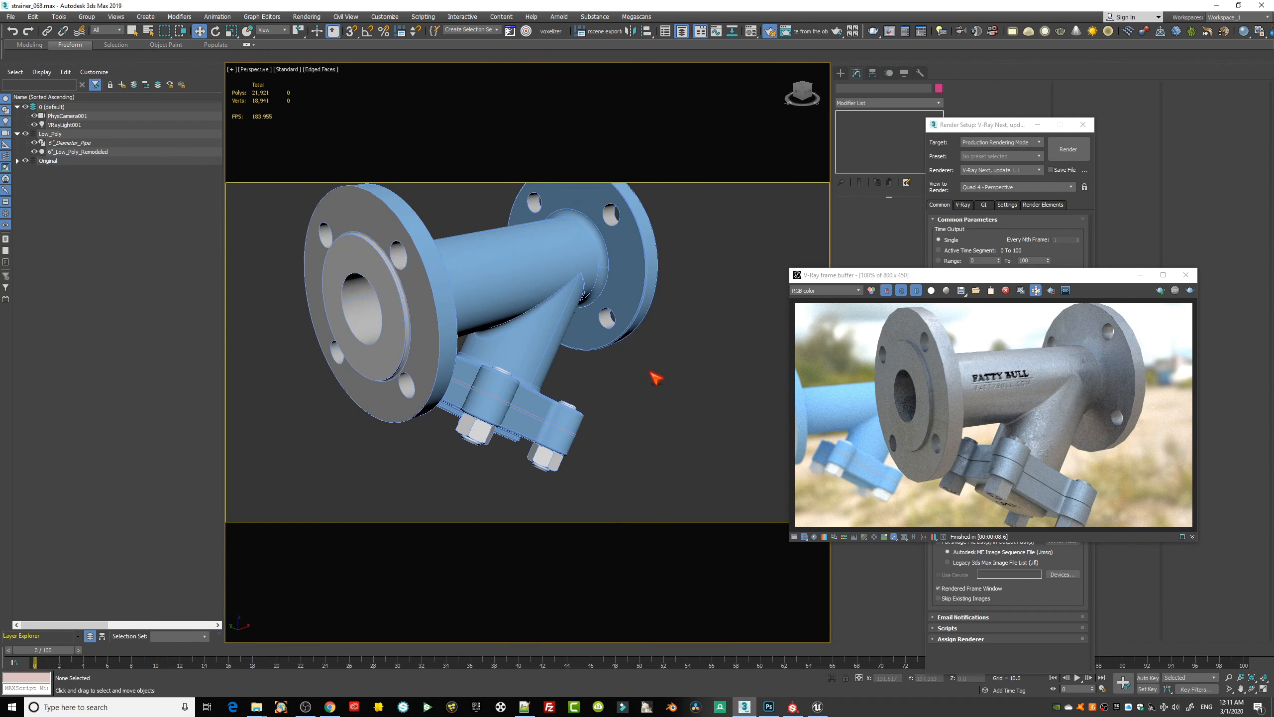
middle_click_drag(654, 370, 573, 279, "alt")
- Select the original strainer's main body and inspect its shape and edges from the front flange side
left_click(505, 310)
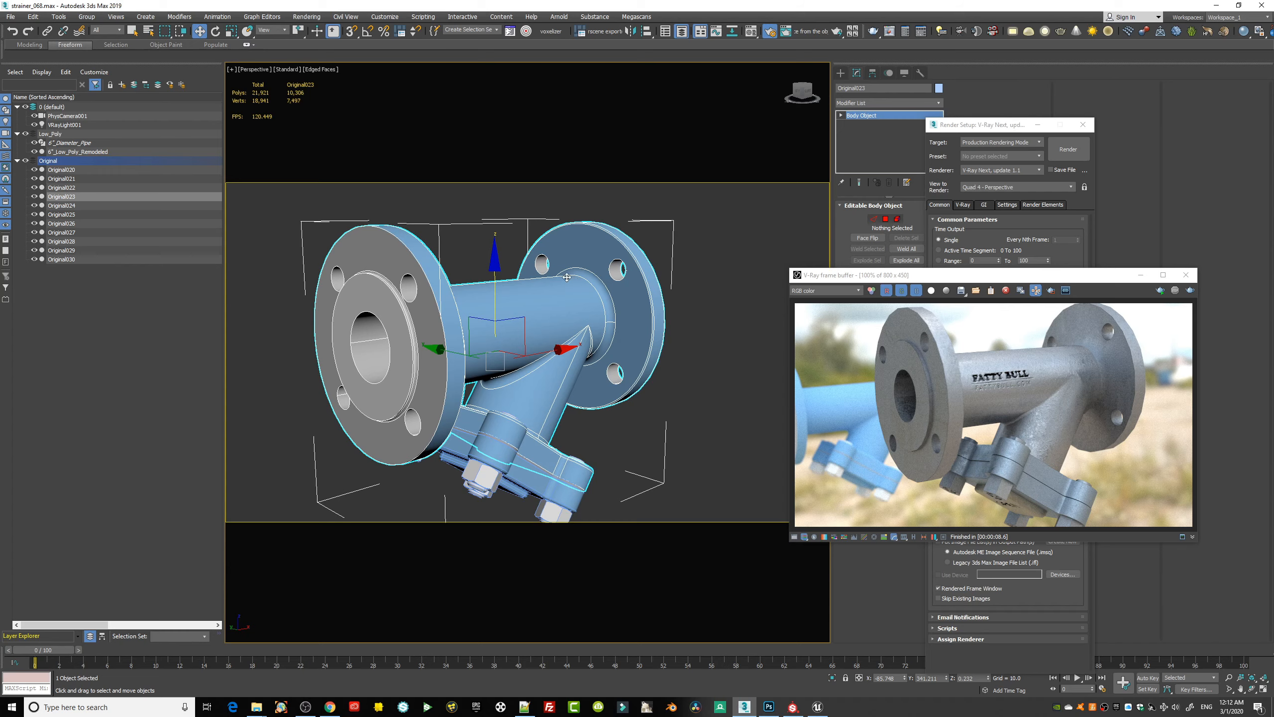
middle_click_drag(577, 314, 479, 302)
scroll(646, 309, "down", 5)
middle_click_drag(648, 333, 335, 196)
scroll(541, 352, "up", 6)
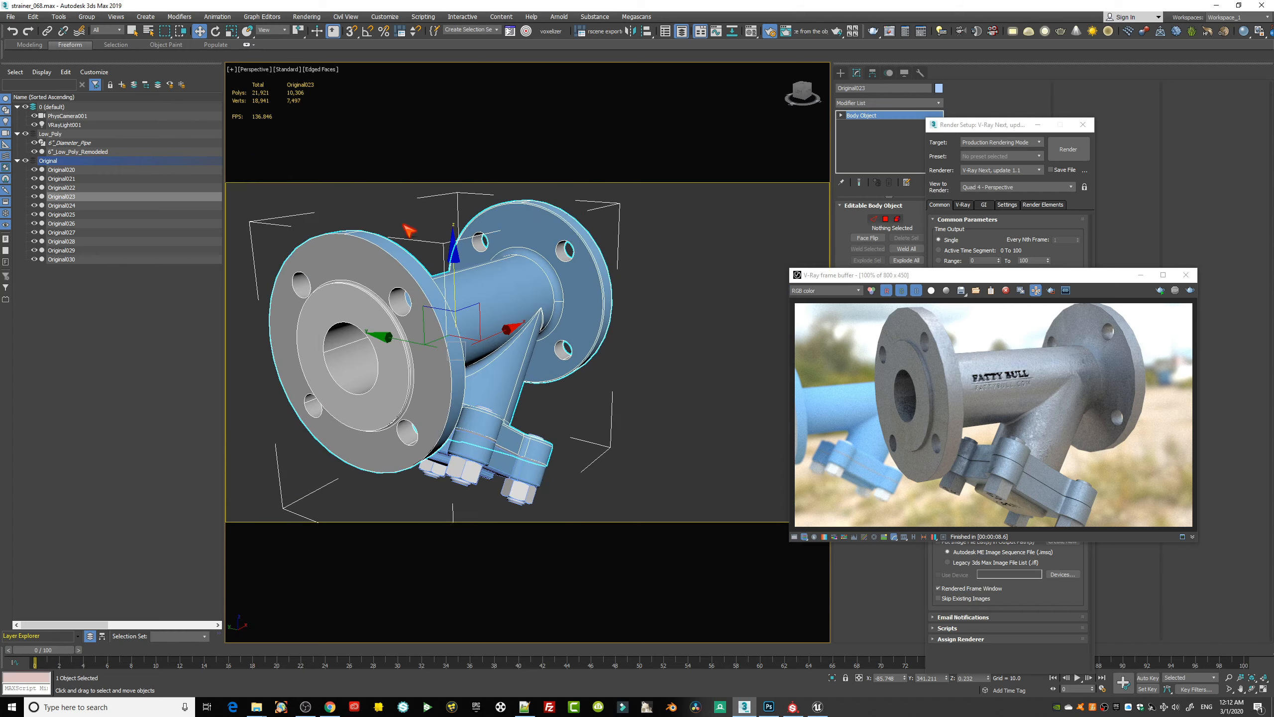
mouse_move(615, 327)
middle_mouse_down("alt")
mouse_move(575, 320)
mouse_move(568, 346)
mouse_move(632, 318)
mouse_move(620, 344)
middle_mouse_up("alt")
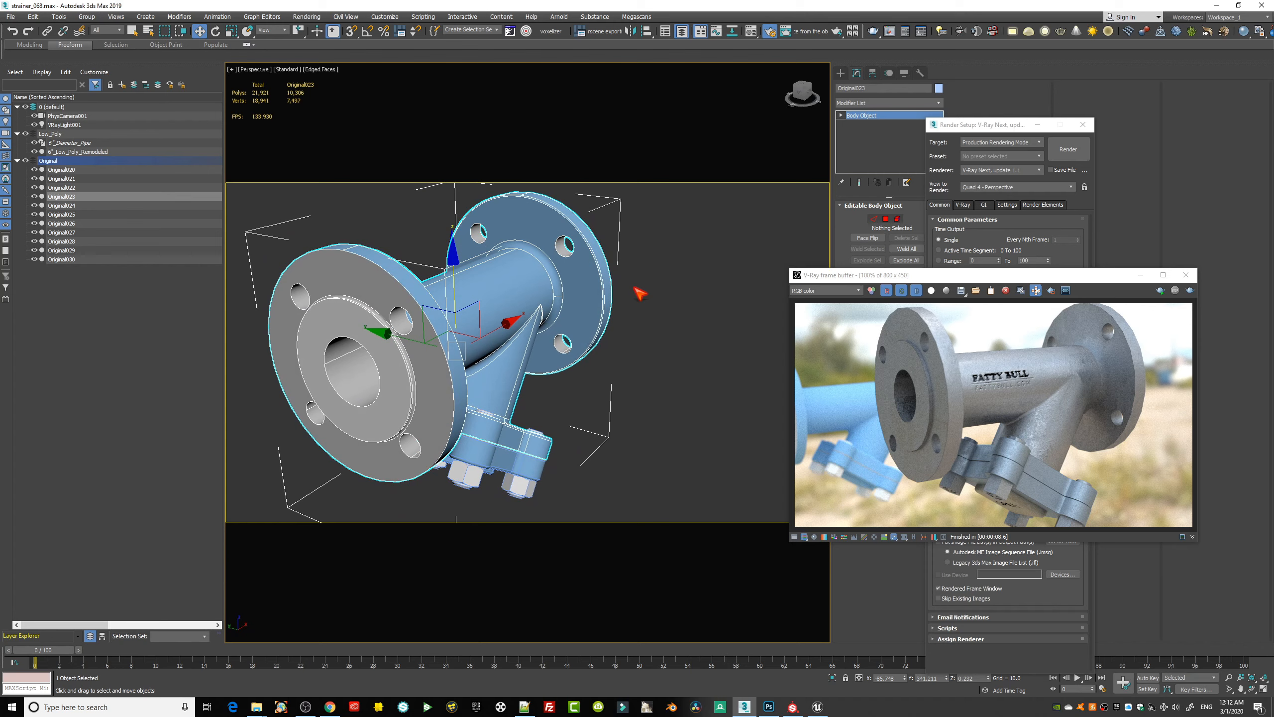
middle_click_drag(645, 327, 577, 375, "alt")
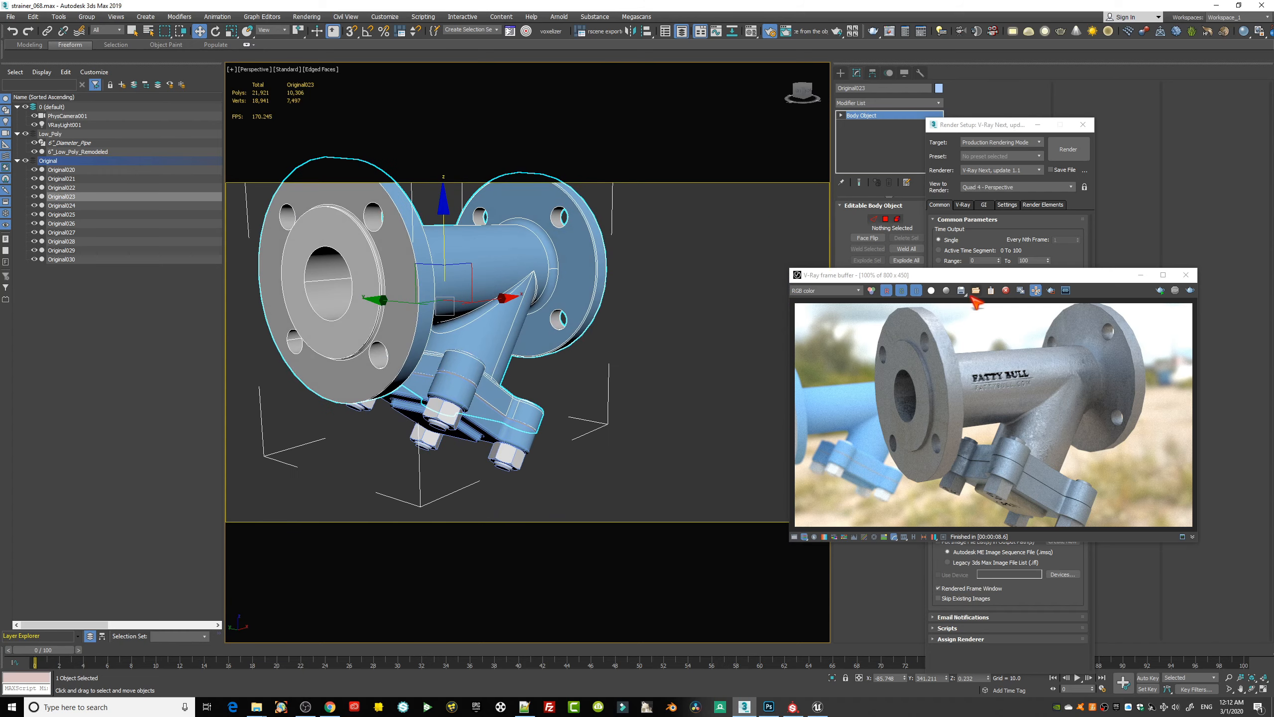
- Move the V-Ray frame buffer away from the viewport and bring the low-poly strainer into view beside the original
left_click_drag(973, 275, 1058, 299)
scroll(635, 323, "down", 3)
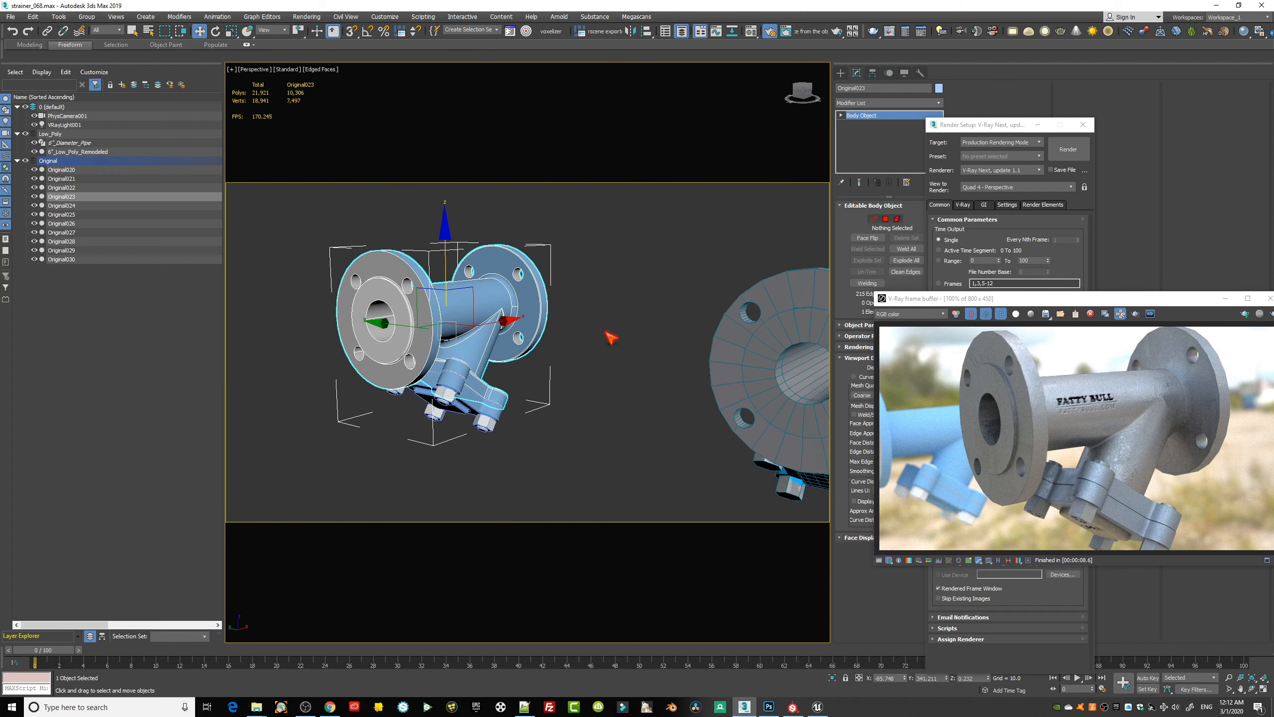
middle_click_drag(612, 337, 538, 334, "alt")
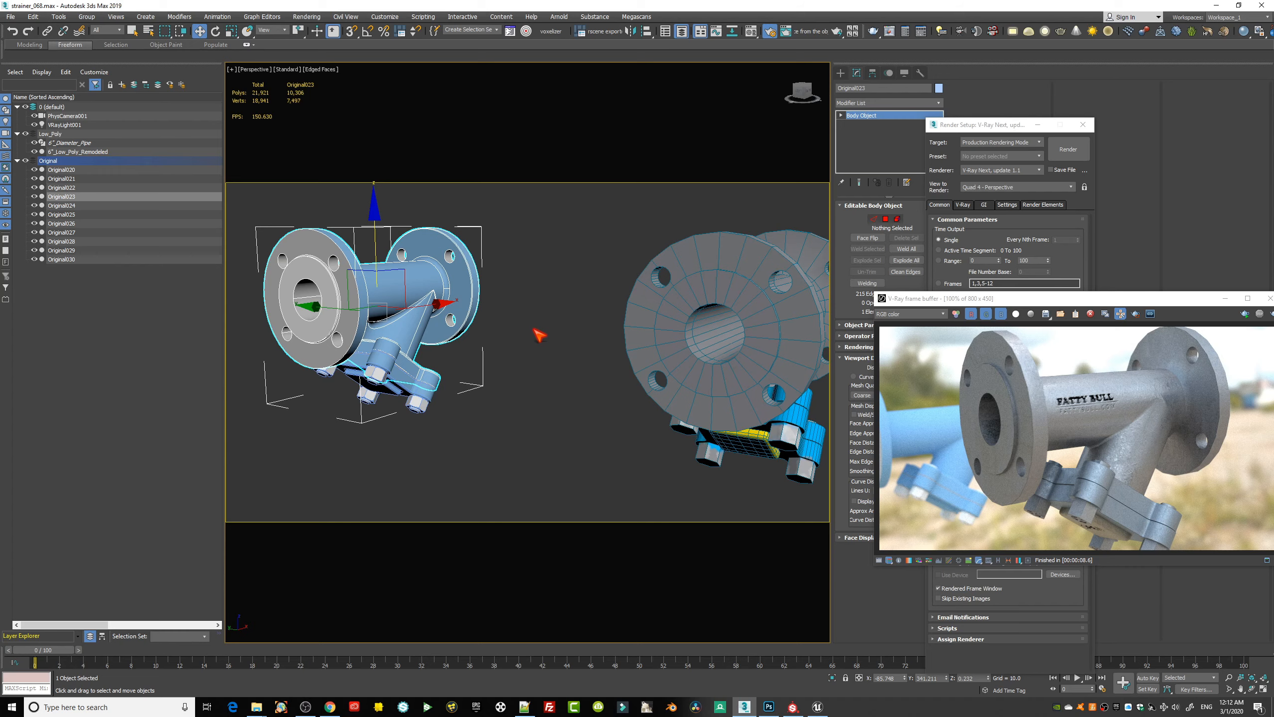
middle_click_drag(523, 374, 458, 365, "alt")
- Examine the original strainer side by side with the low-poly version from slightly different angles
scroll(591, 321, "up", 4)
left_click(592, 321)
left_click(452, 336)
scroll(548, 367, "down", 4)
middle_click_drag(697, 415, 505, 413, "alt")
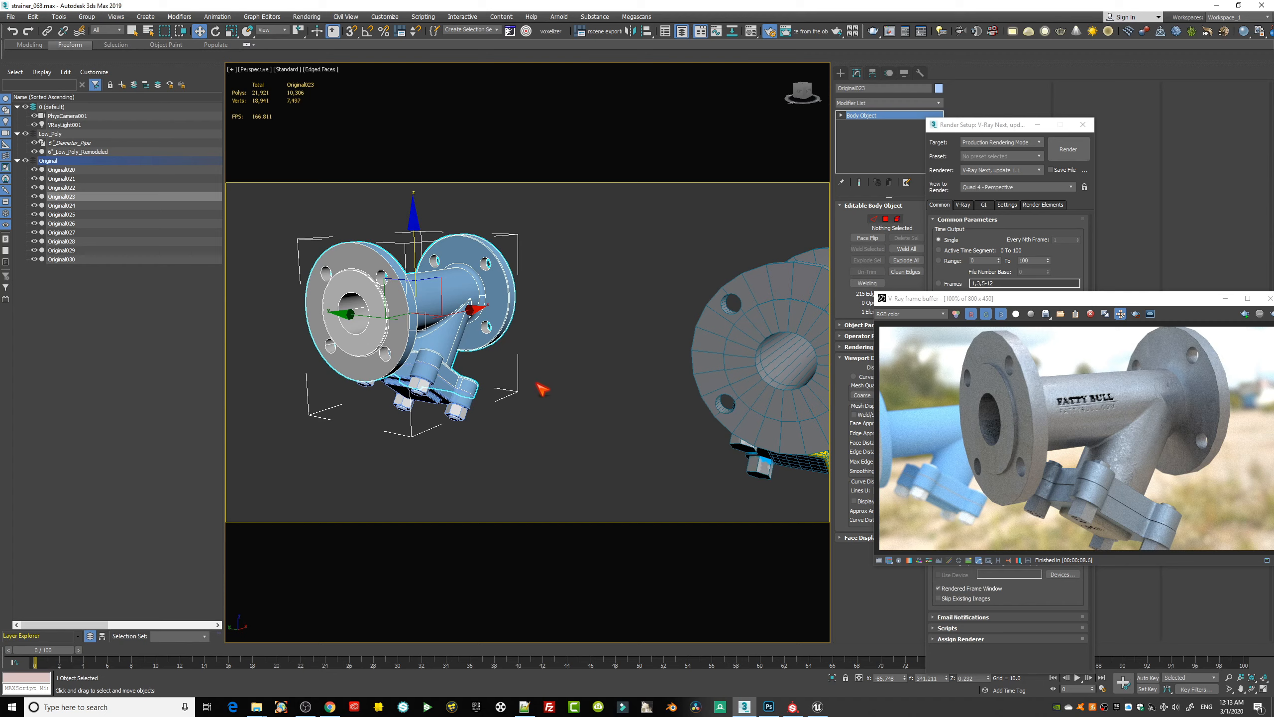
middle_click_drag(535, 389, 562, 380, "alt")
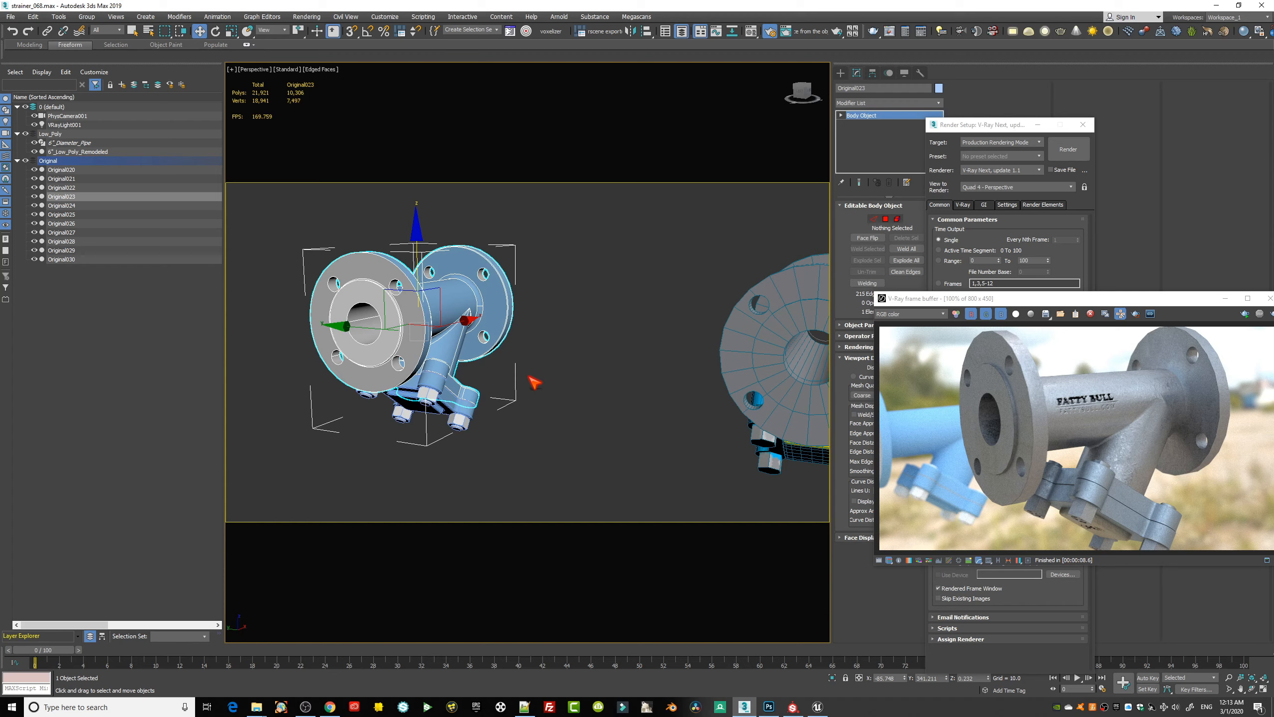
middle_click_drag(531, 381, 526, 378, "alt")
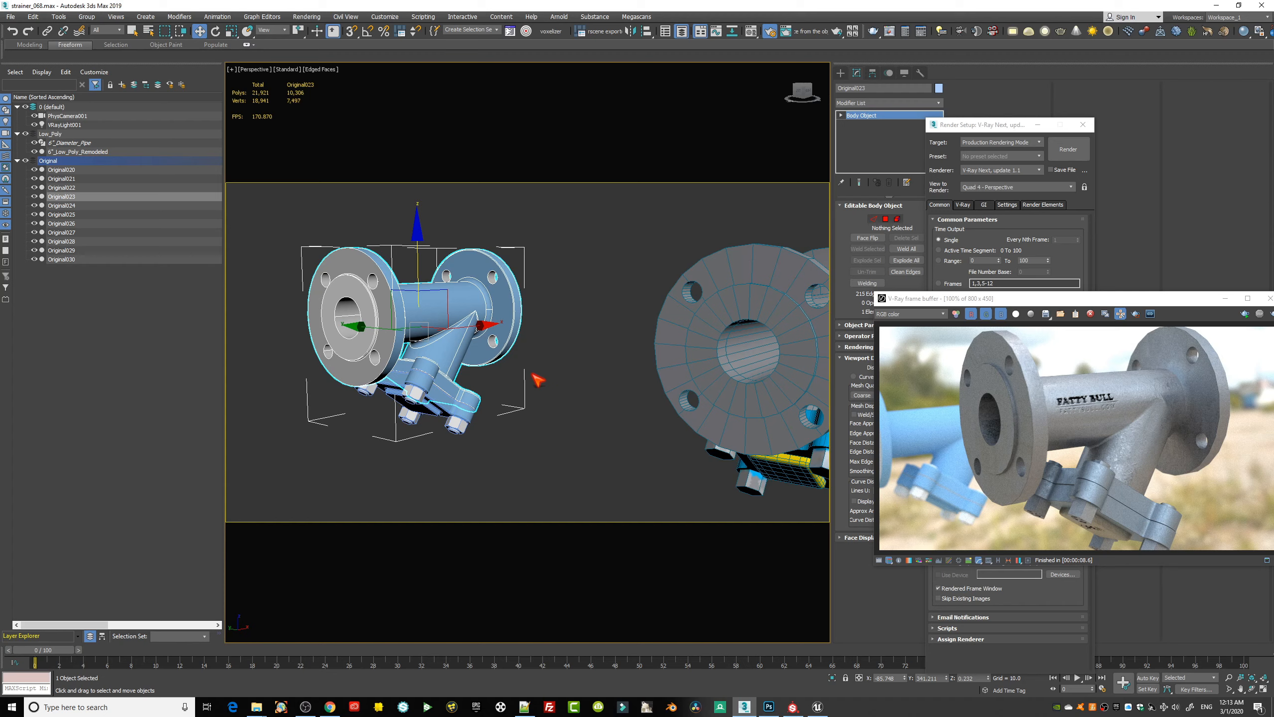
middle_click_drag(572, 391, 522, 370, "alt")
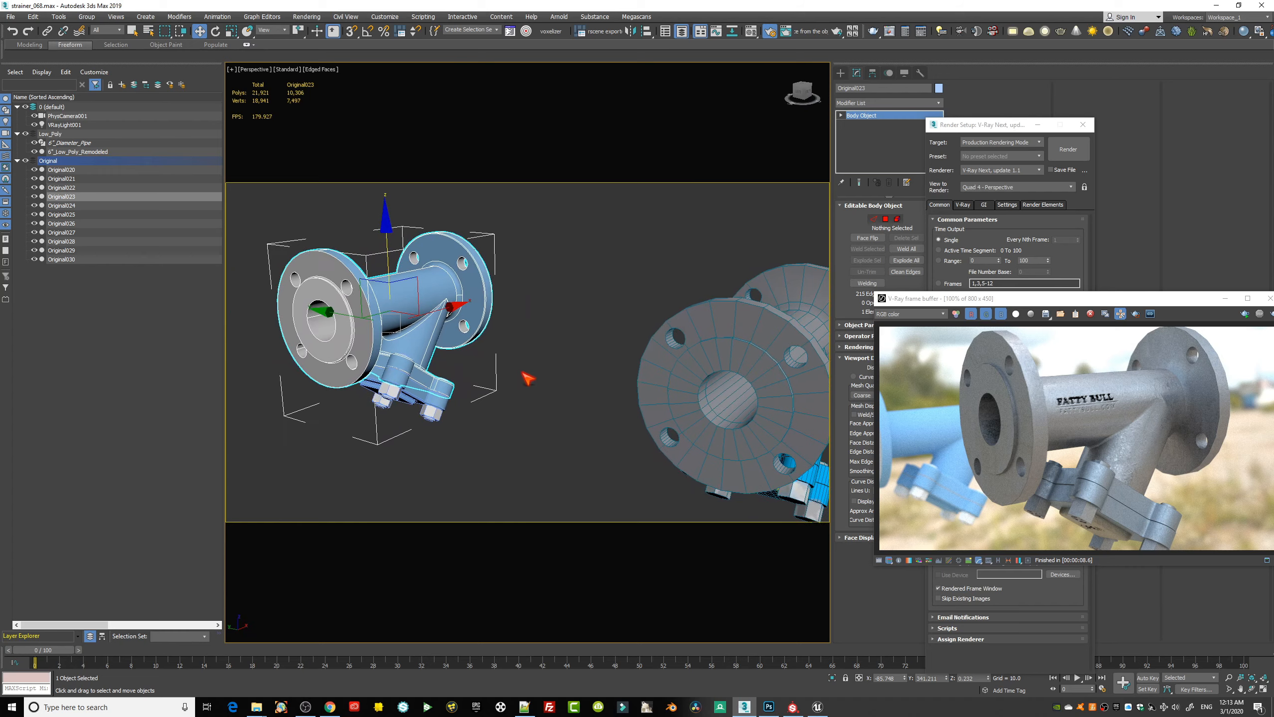
- Inspect the original strainer body up close, covering both flanges, the pipe and the angled branch
left_click(508, 326)
left_click(455, 343)
middle_click_drag(488, 363, 628, 340, "alt")
scroll(564, 388, "up", 5)
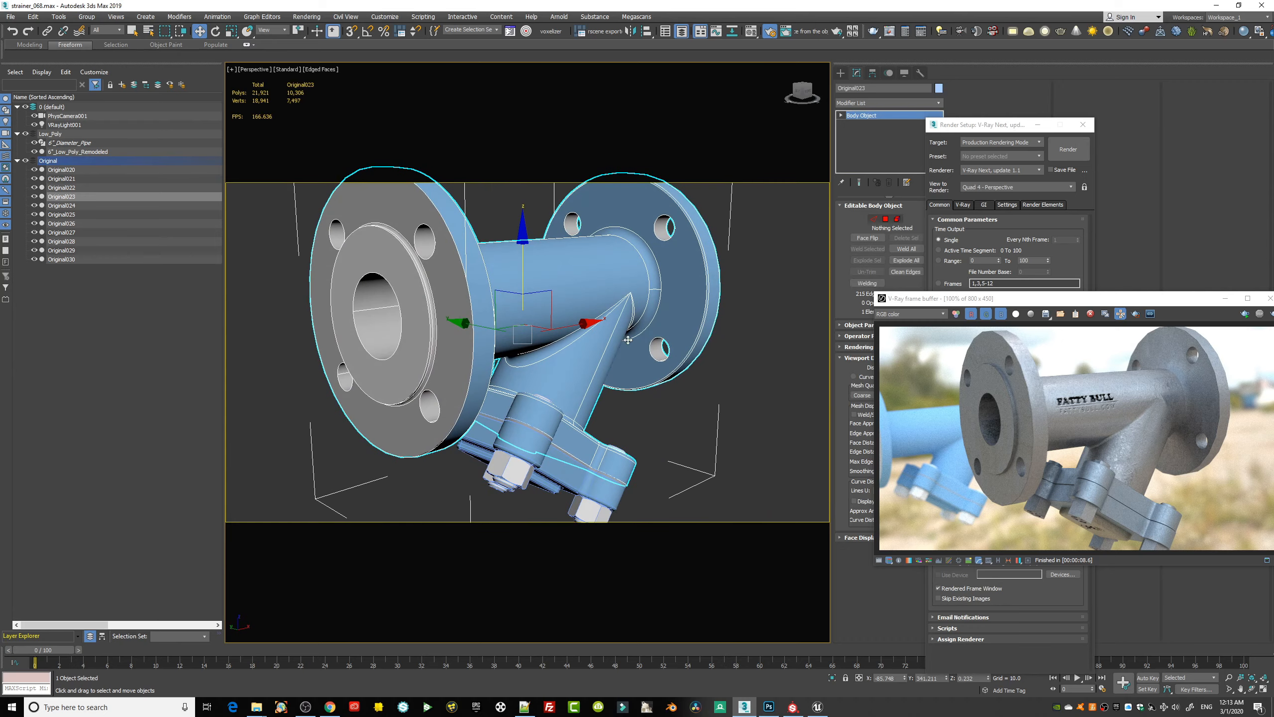
middle_click_drag(597, 396, 496, 393, "alt")
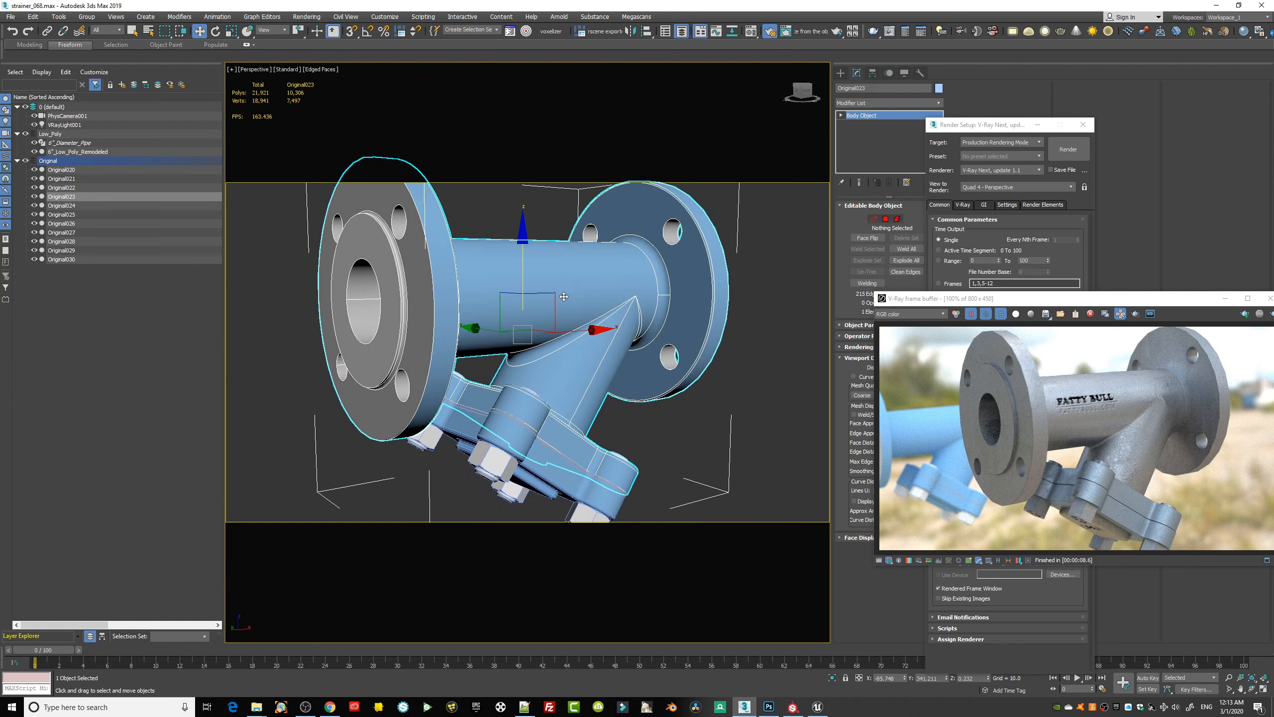
middle_click_drag(612, 375, 567, 389, "alt")
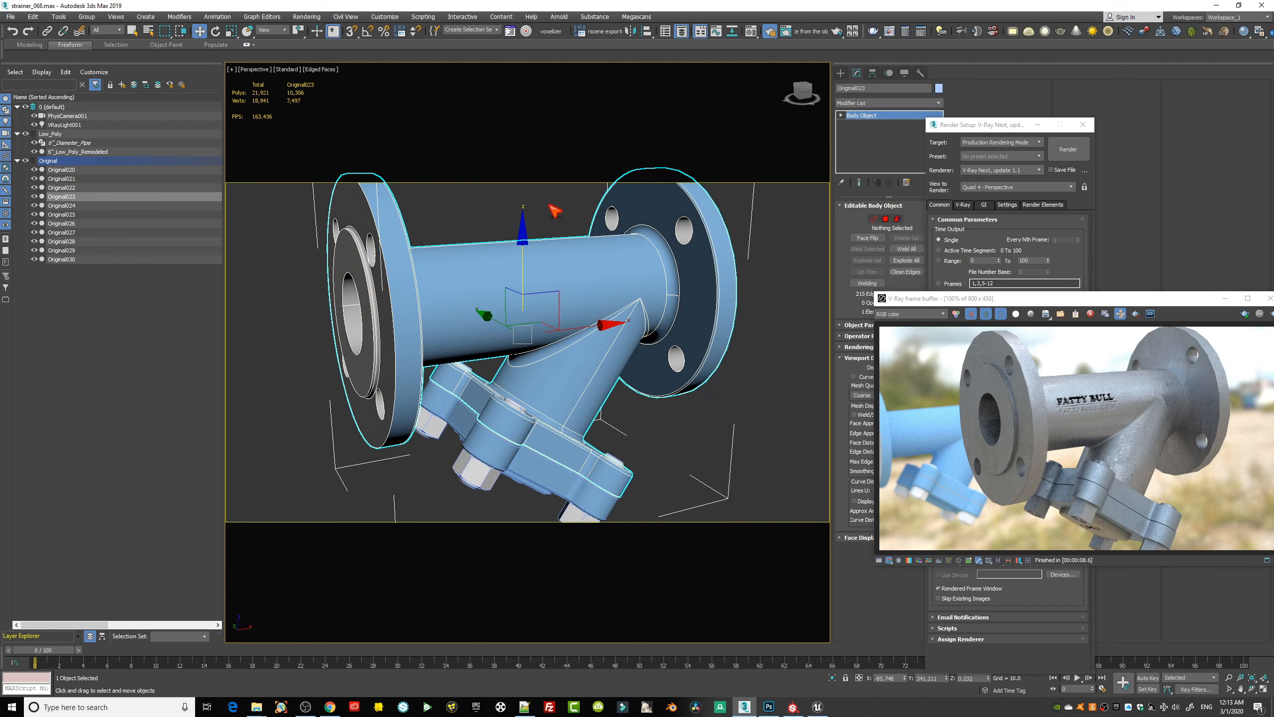
left_click(522, 202)
left_click(485, 303)
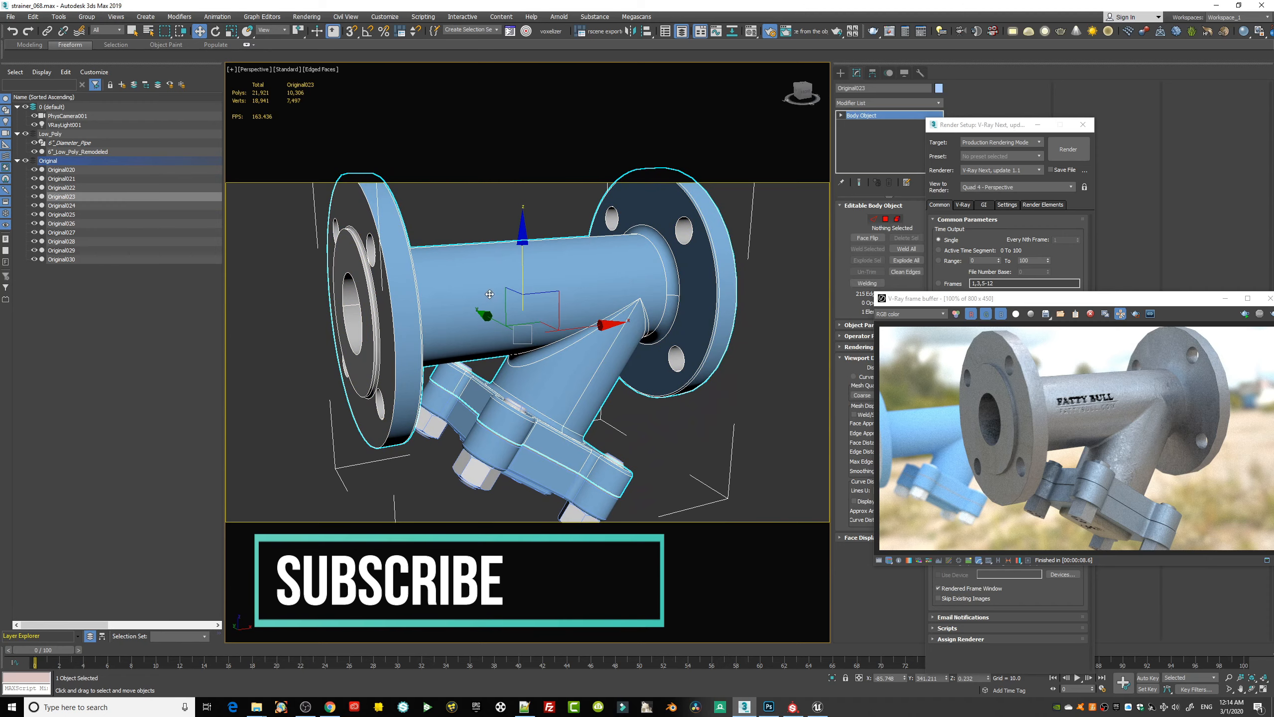
mouse_move(490, 293)
middle_mouse_down("alt")
mouse_move(505, 322)
mouse_move(500, 312)
middle_mouse_up("alt")
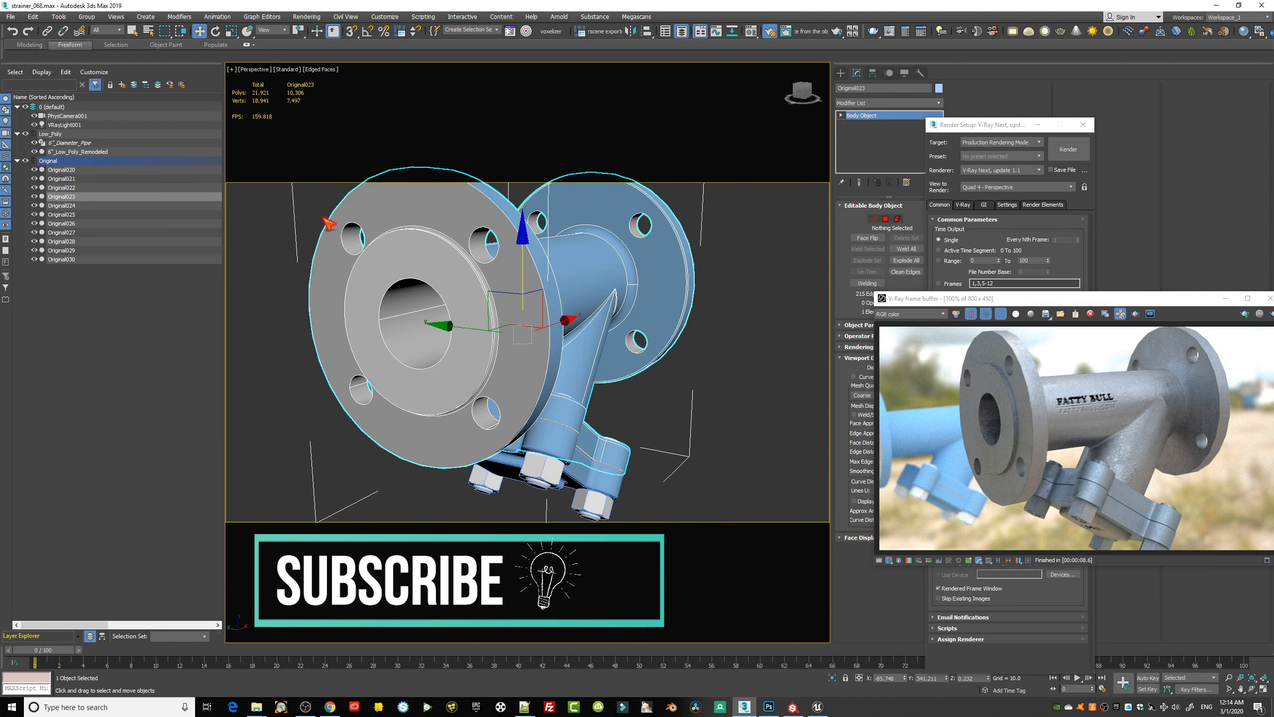
middle_click_drag(719, 361, 667, 382, "alt")
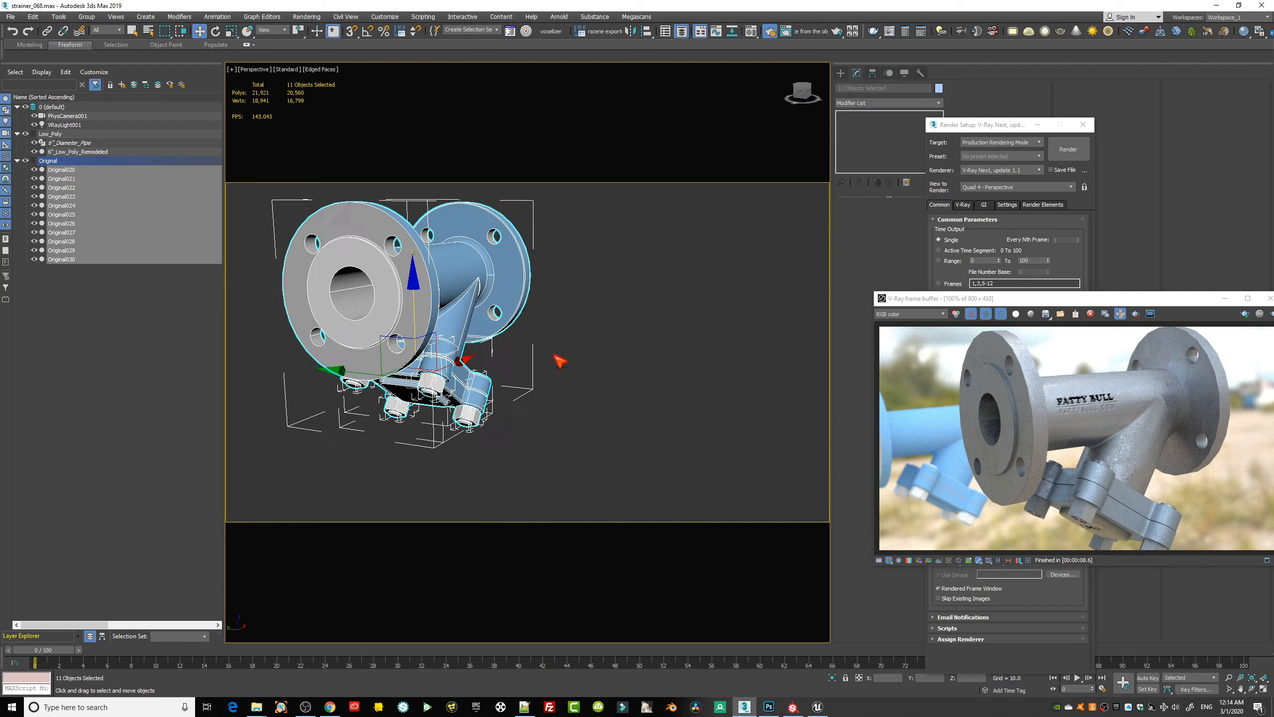
- Select the 6"_Low_Poly_Remodeled strainer beside the original model
middle_click_drag(554, 354, 471, 303)
scroll(524, 358, "down", 3)
scroll(471, 365, "up", 2)
left_click(594, 314)
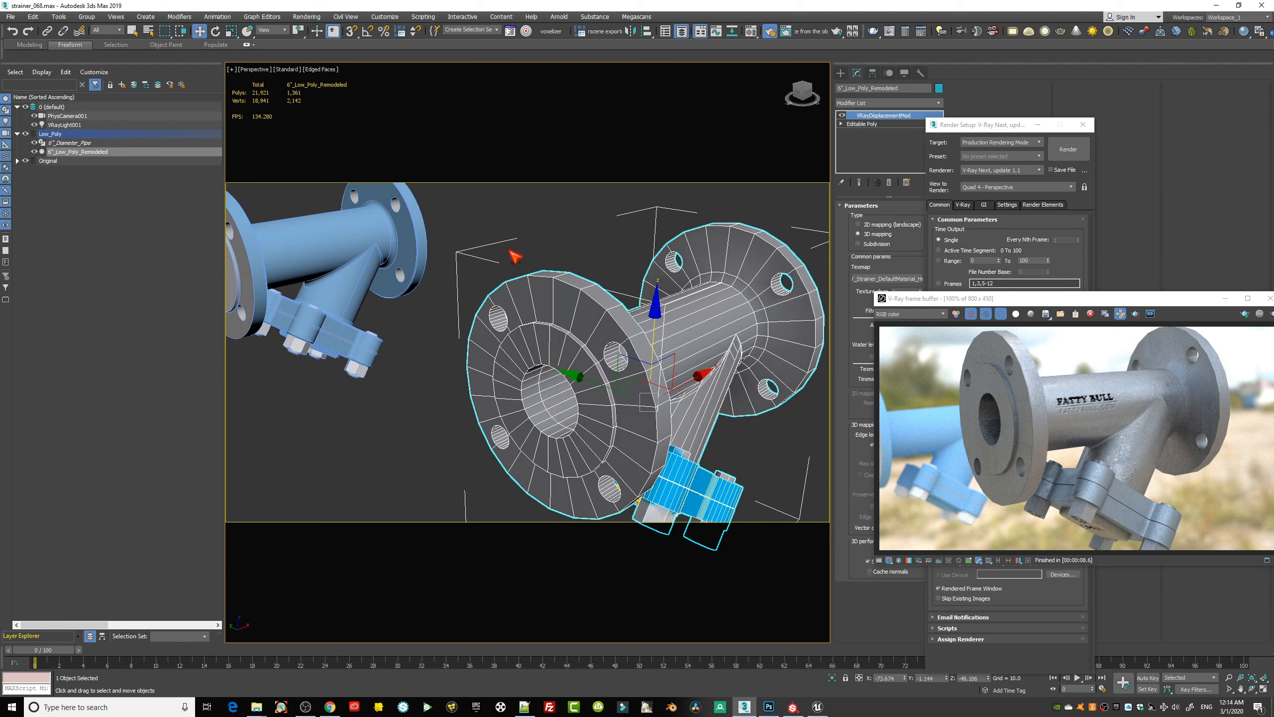
- Examine the selected low-poly strainer's mesh edges and its polygon and vertex counts
middle_click_drag(609, 355, 598, 347, "alt")
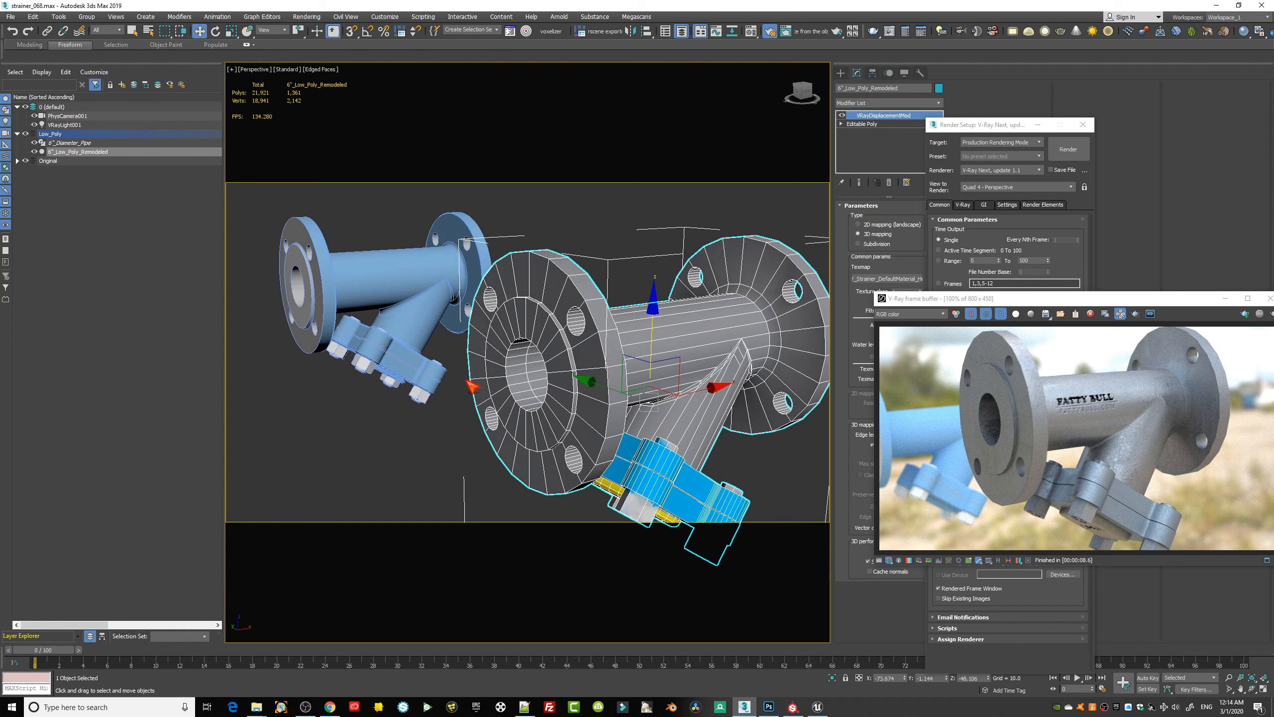
middle_click_drag(415, 329, 459, 304)
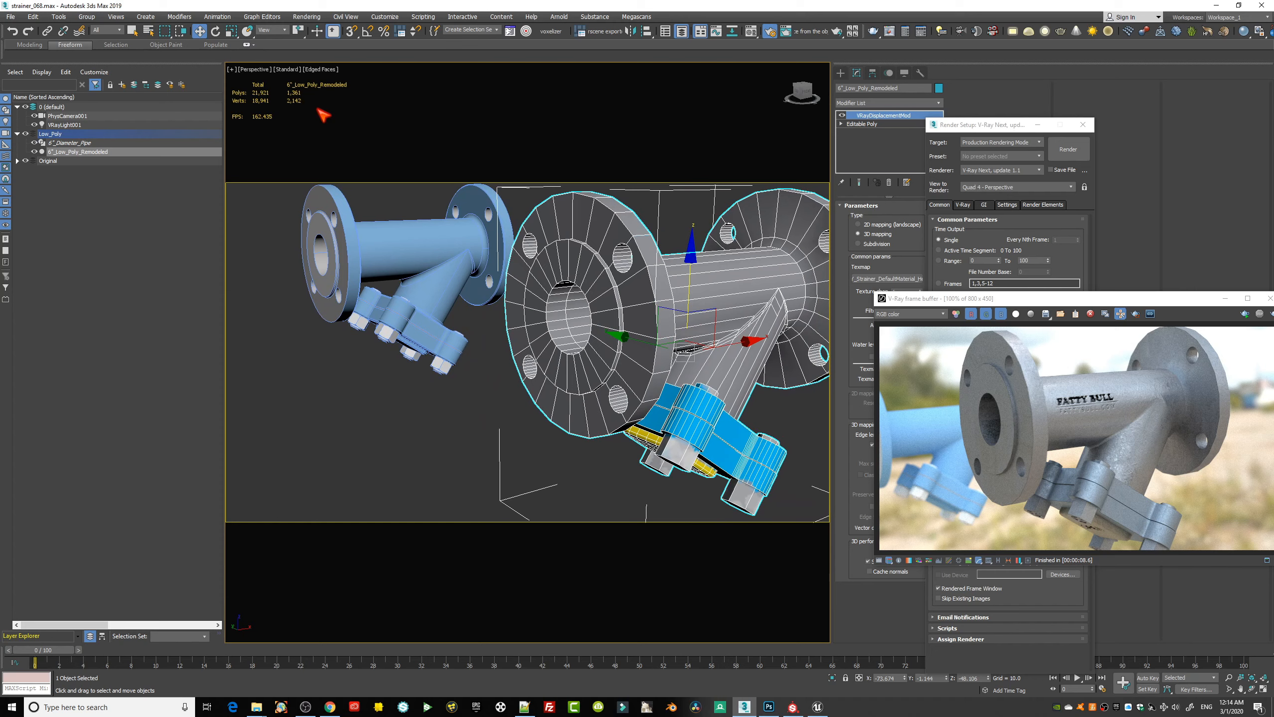
middle_click_drag(514, 343, 439, 318)
scroll(510, 325, "down", 3)
mouse_move(546, 356)
middle_mouse_down("alt")
mouse_move(516, 389)
mouse_move(564, 351)
mouse_move(529, 326)
mouse_move(560, 355)
middle_mouse_up("alt")
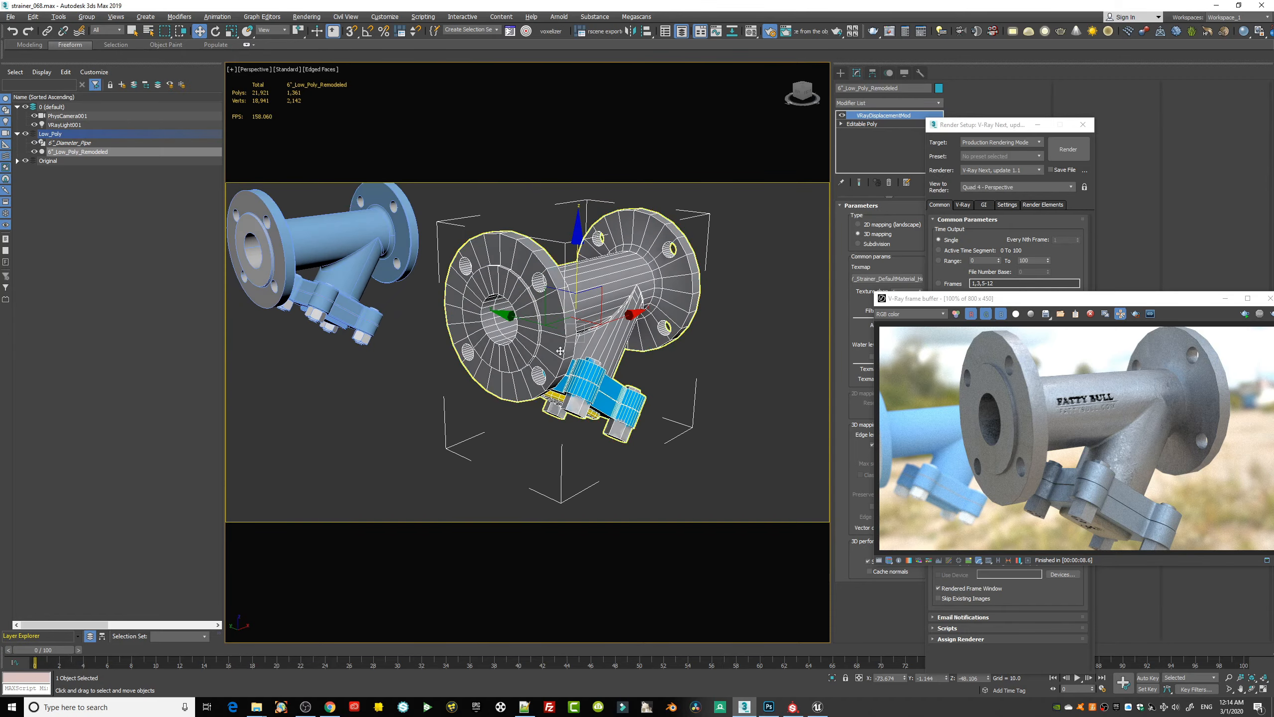
- Compare the overall shape of the original strainer with the selected low-poly strainer
middle_click_drag(451, 327, 575, 399)
scroll(391, 344, "up", 3)
middle_click_drag(405, 351, 568, 319, "alt")
scroll(529, 364, "down", 3)
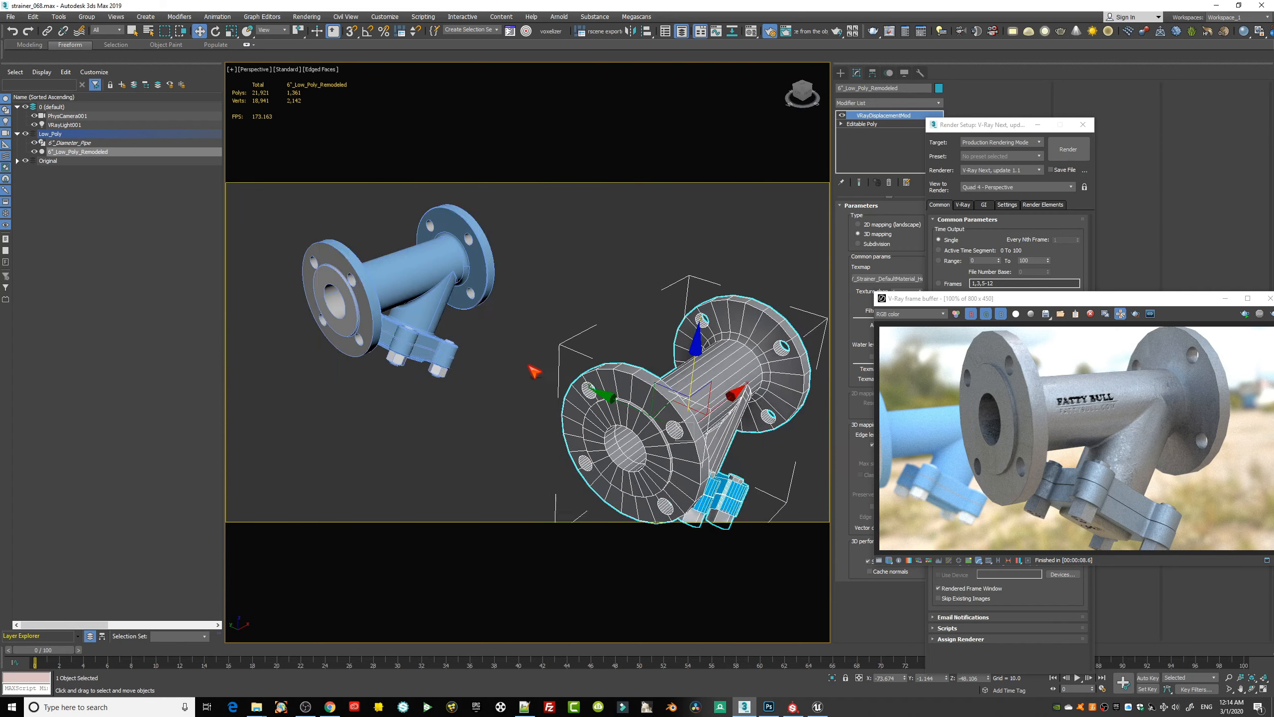
middle_click_drag(398, 349, 490, 366)
scroll(442, 320, "up", 3)
mouse_move(525, 341)
middle_mouse_down("alt")
mouse_move(677, 361)
mouse_move(524, 355)
middle_mouse_up("alt")
scroll(524, 356, "down", 2)
scroll(527, 360, "down", 2)
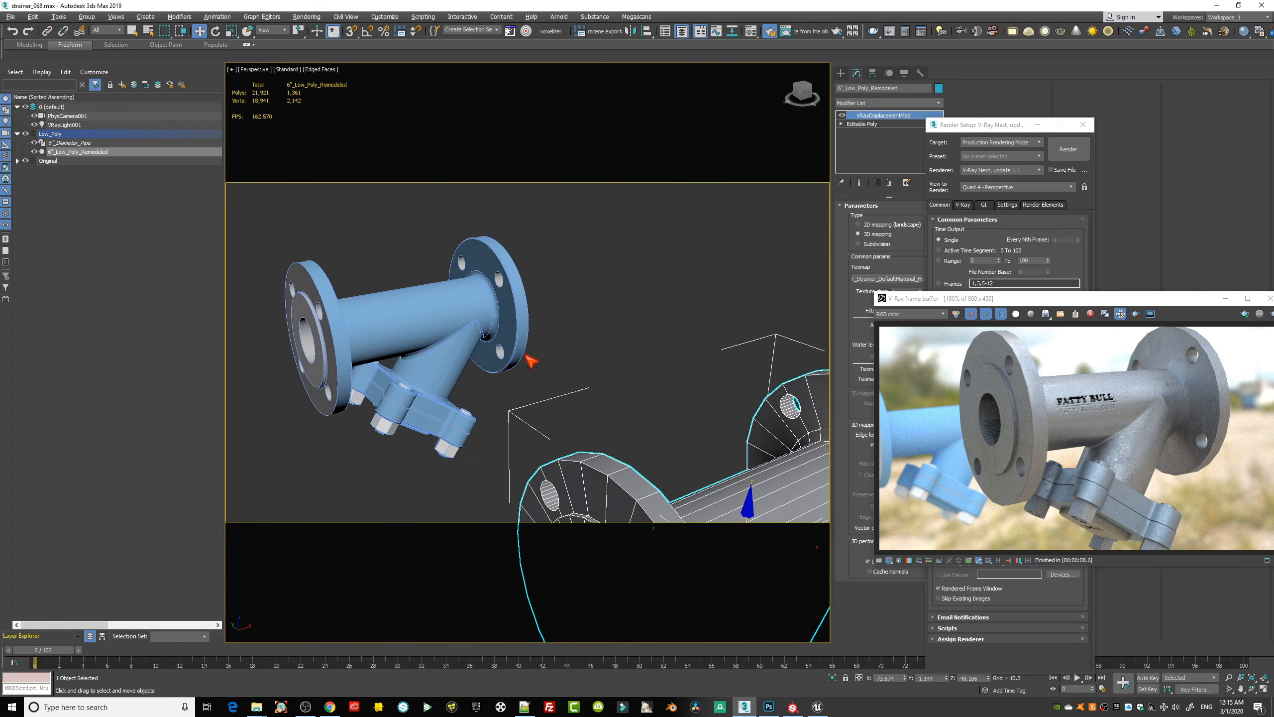
key("z")
middle_click_drag(579, 395, 711, 378, "alt")
scroll(712, 377, "up", 3)
middle_click_drag(394, 343, 549, 407)
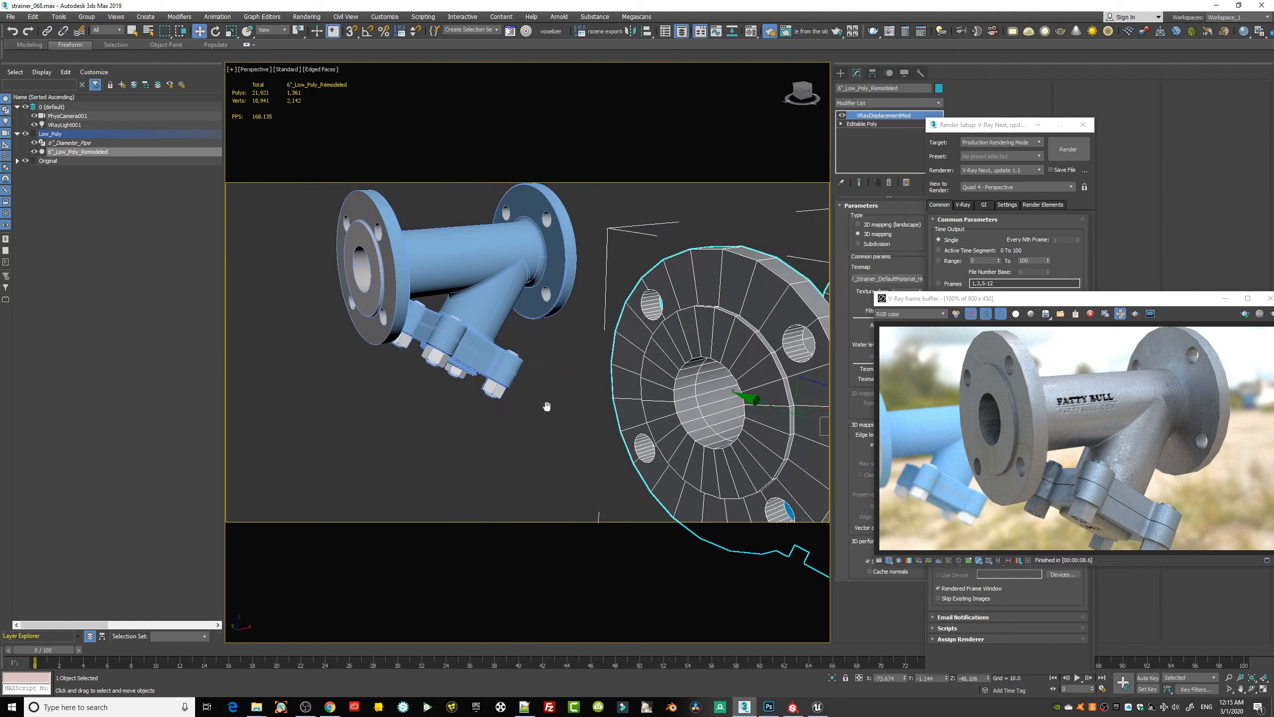
- Clear the selection and inspect the original strainer's bolted cover, rounded edges and hex bolts up close
scroll(502, 366, "up", 5)
middle_click_drag(494, 360, 499, 378, "alt")
middle_click_drag(575, 296, 722, 353, "alt")
left_click(724, 353)
left_click(694, 387)
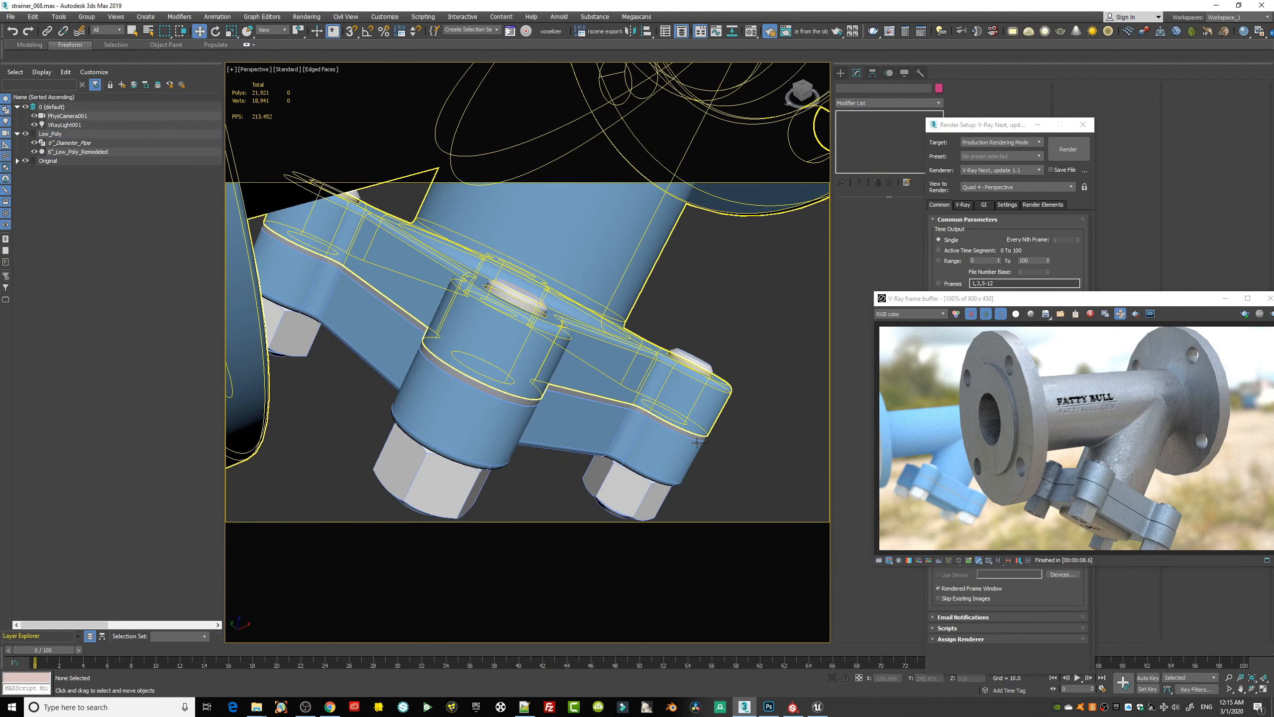
left_click(747, 299)
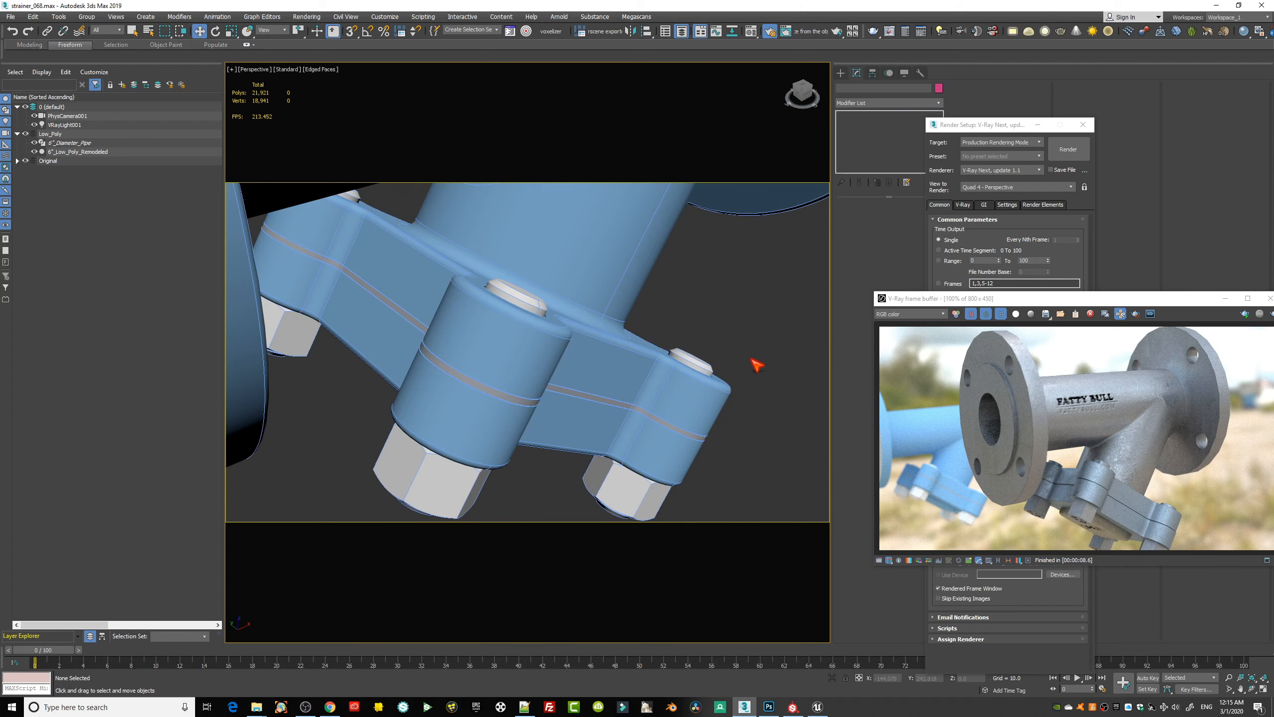
middle_click_drag(769, 326, 592, 346)
scroll(739, 362, "down", 3)
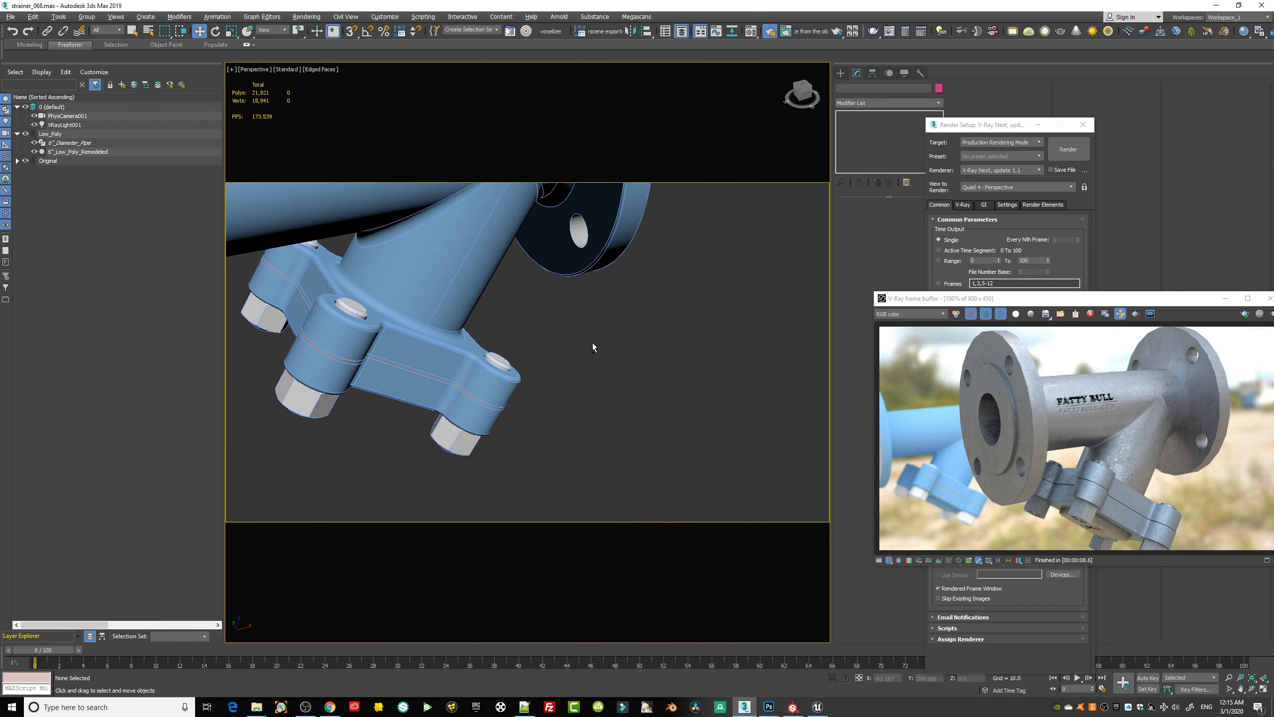
- Inspect the original strainer's front flange face, raised ring and bolt holes up close
middle_click_drag(651, 420, 602, 364)
scroll(602, 365, "down", 5)
middle_click_drag(545, 326, 677, 364)
scroll(566, 294, "up", 6)
scroll(565, 295, "down", 2)
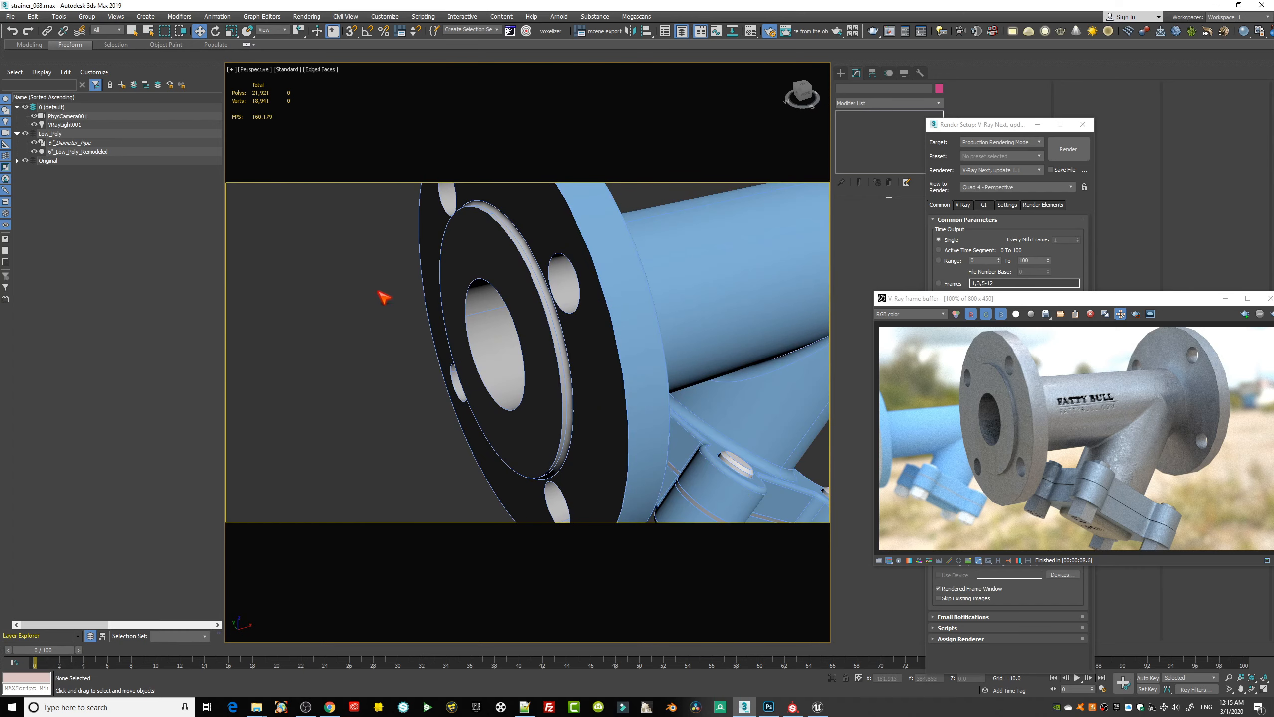
middle_click_drag(413, 186, 404, 278)
middle_click_drag(374, 337, 285, 215)
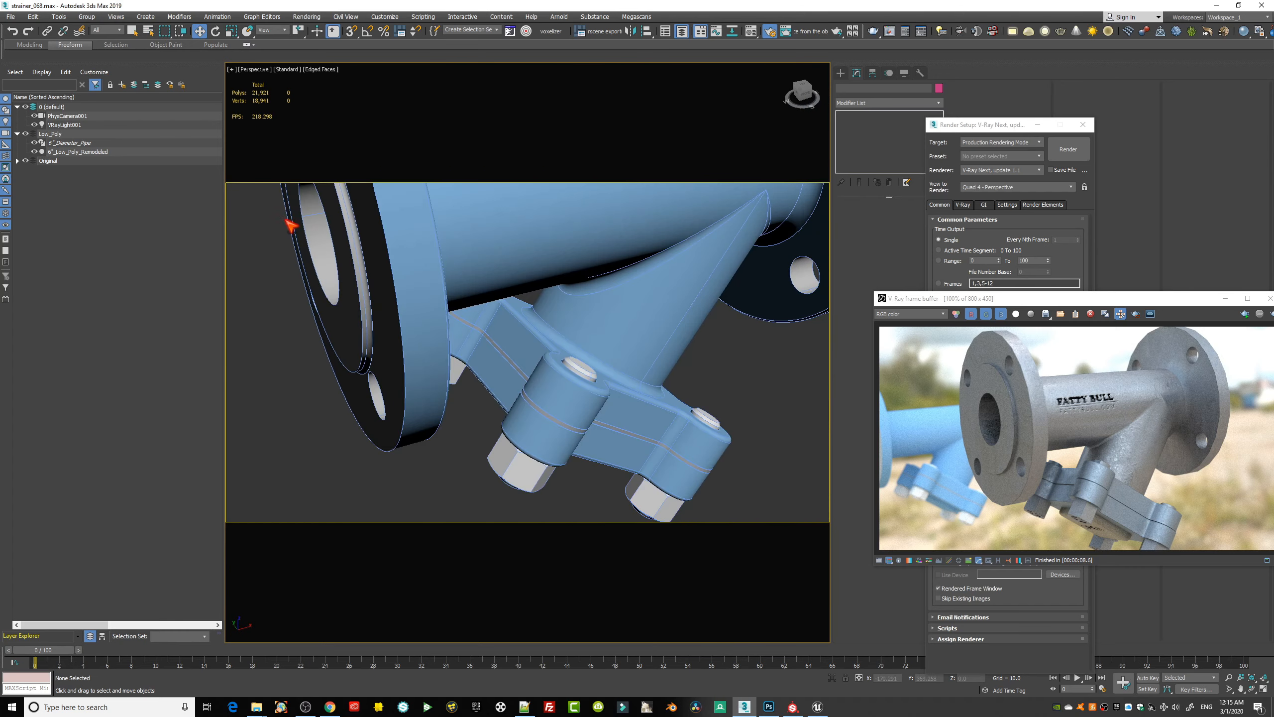
- Examine the low-poly strainer's edge layout on the flanges, pipe, branch and bolted cover
scroll(386, 266, "down", 6)
middle_click_drag(624, 388, 524, 179)
middle_click_drag(496, 357, 509, 423)
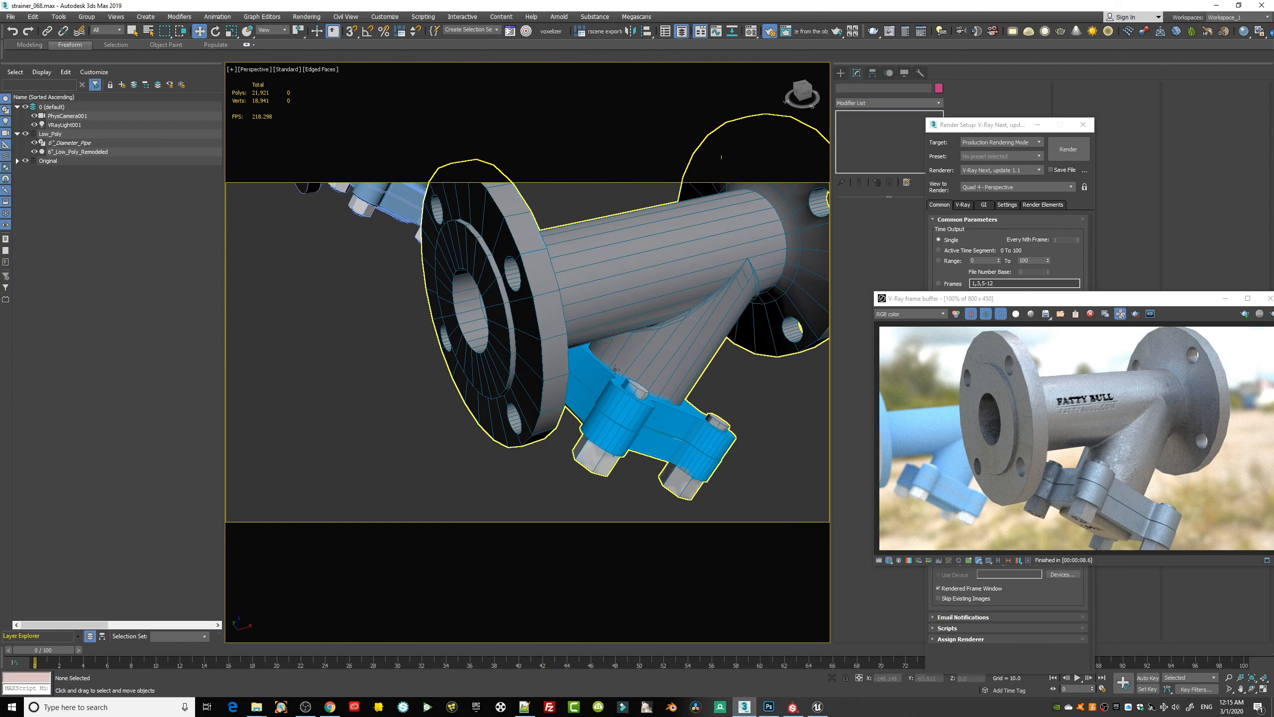
mouse_move(681, 400)
middle_mouse_down()
mouse_move(629, 391)
mouse_move(683, 381)
mouse_move(685, 405)
middle_mouse_up()
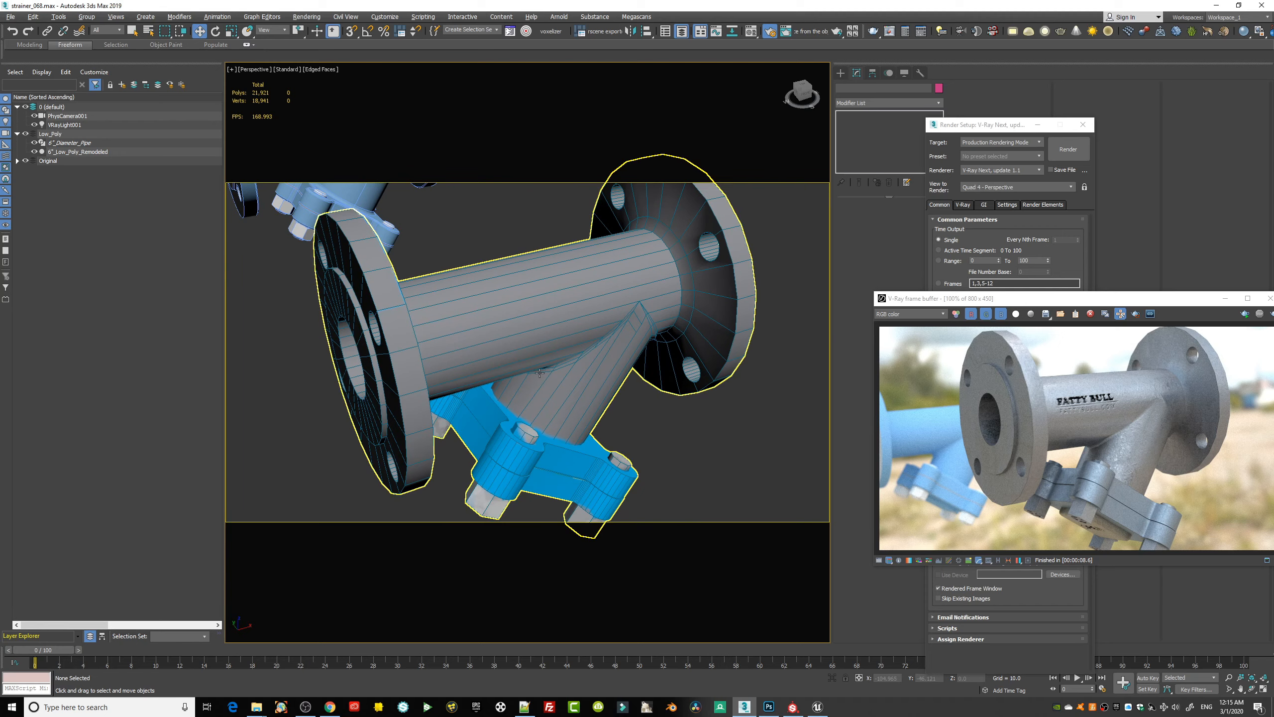
middle_click_drag(501, 392, 550, 363, "alt")
middle_click_drag(457, 299, 554, 325)
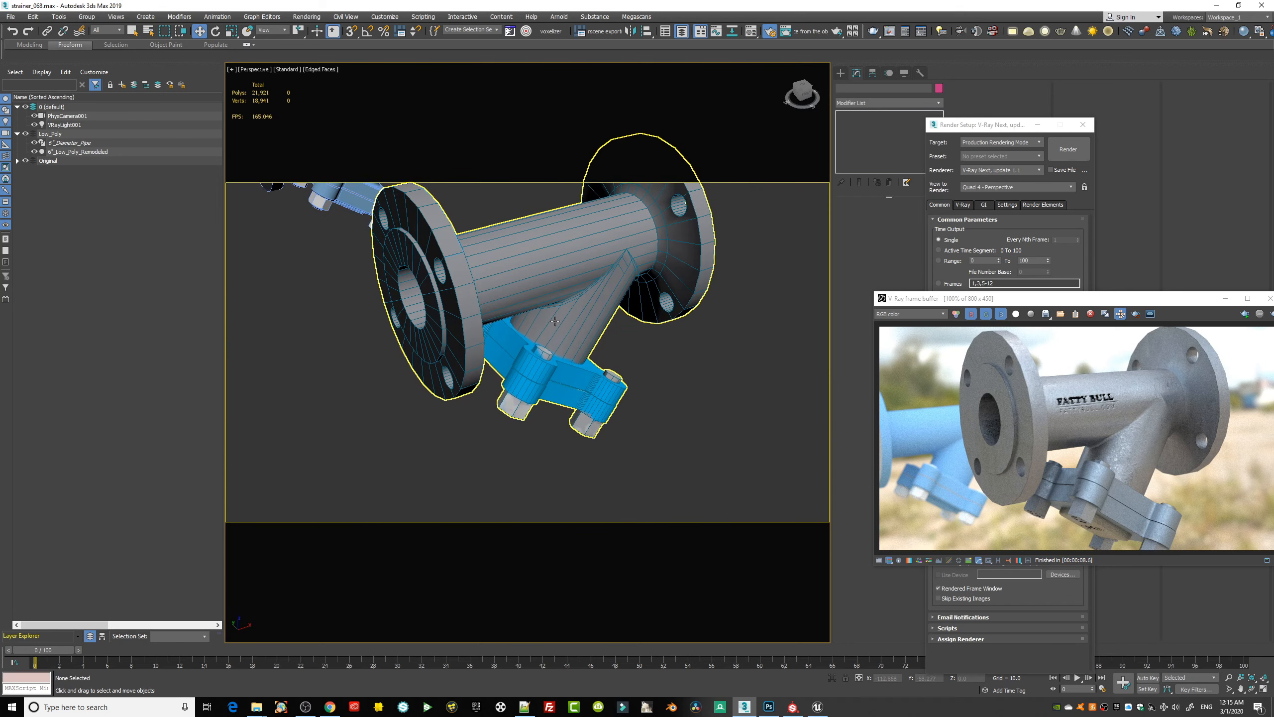
- Examine the low-poly strainer's bolted cover, bolts and branch joint up close from several angles
scroll(554, 325, "up", 4)
middle_click_drag(620, 370, 531, 241, "alt")
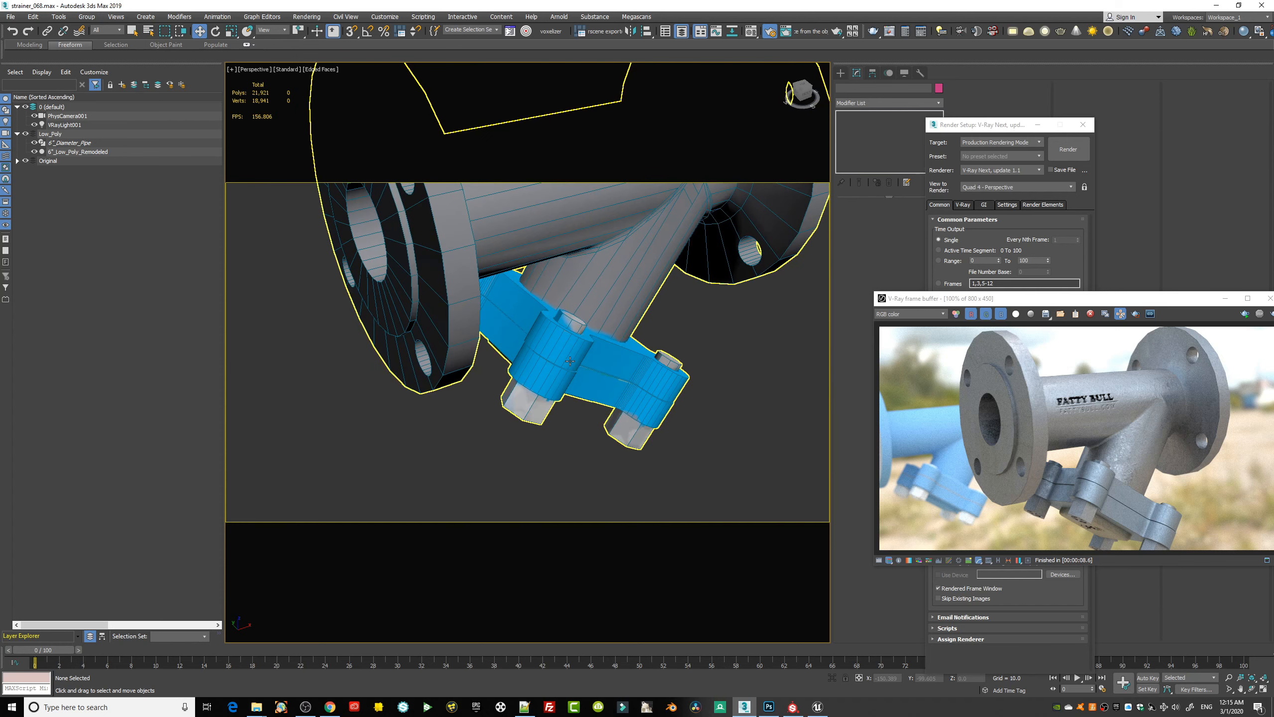
scroll(568, 357, "up", 5)
middle_click_drag(547, 318, 525, 332)
scroll(492, 285, "up", 3)
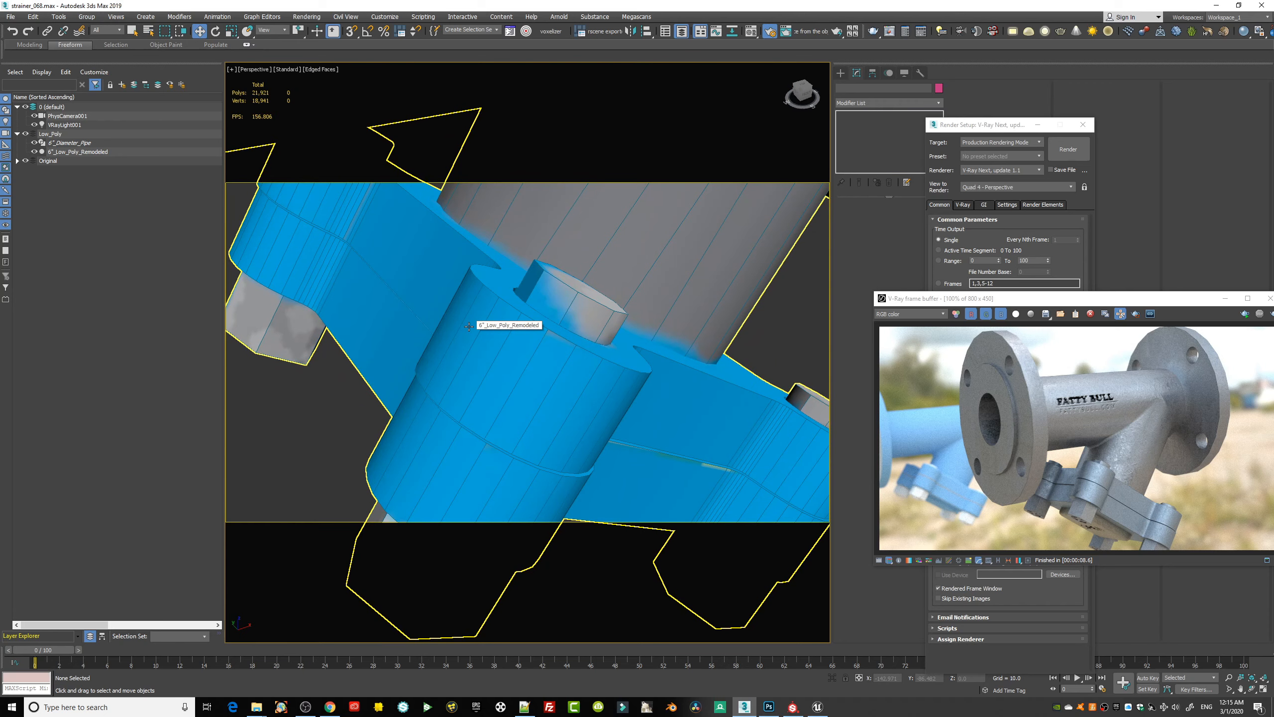
middle_click_drag(588, 384, 539, 411, "alt")
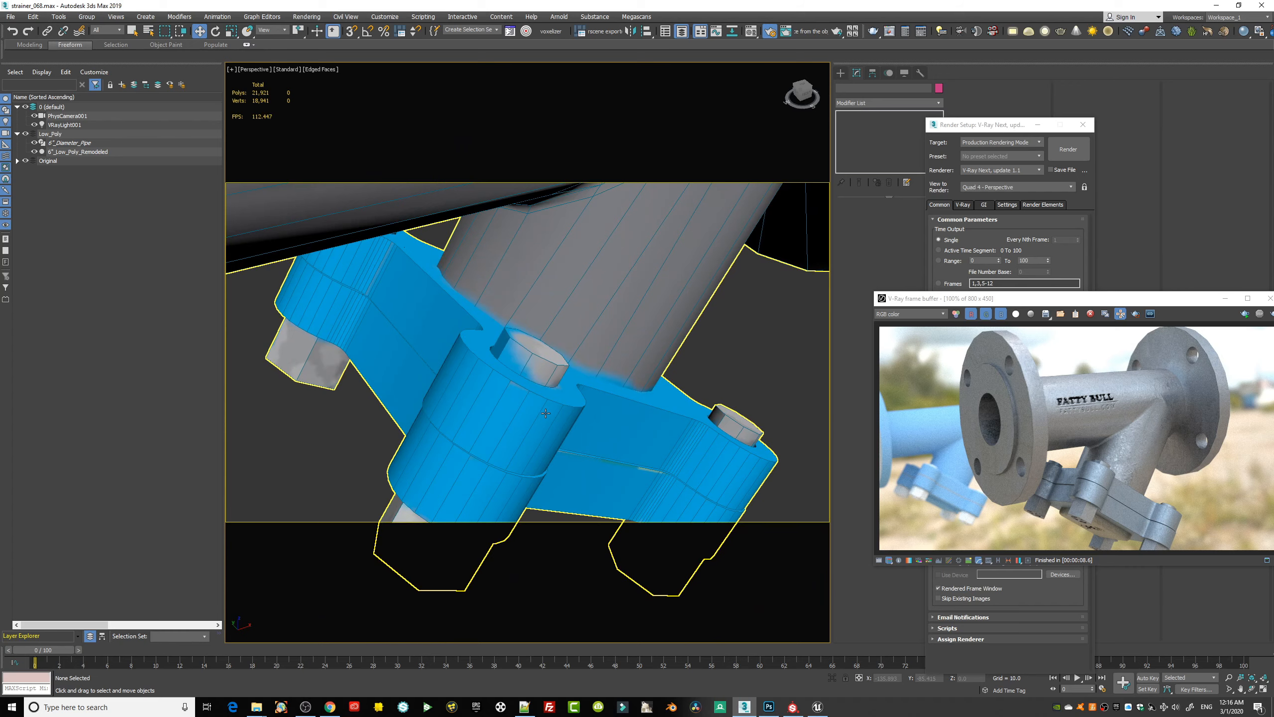
scroll(522, 412, "down", 5)
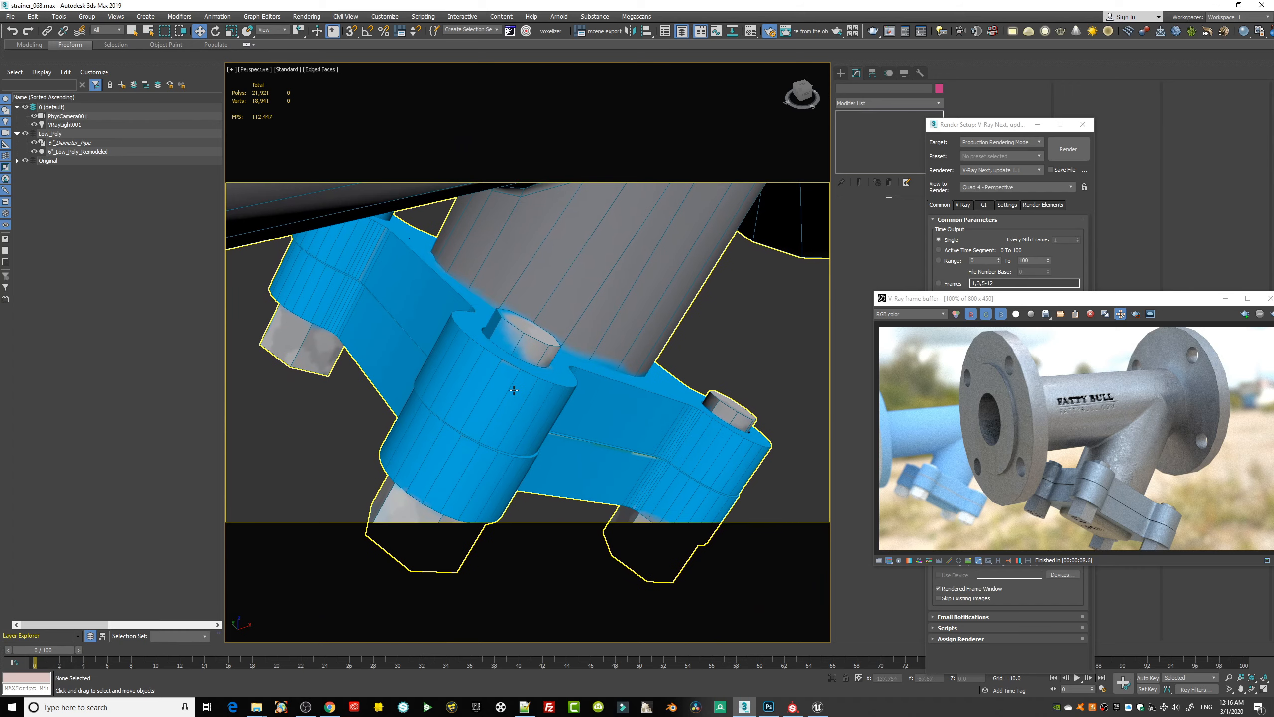
middle_click_drag(514, 396, 433, 304, "alt")
scroll(607, 370, "down", 8)
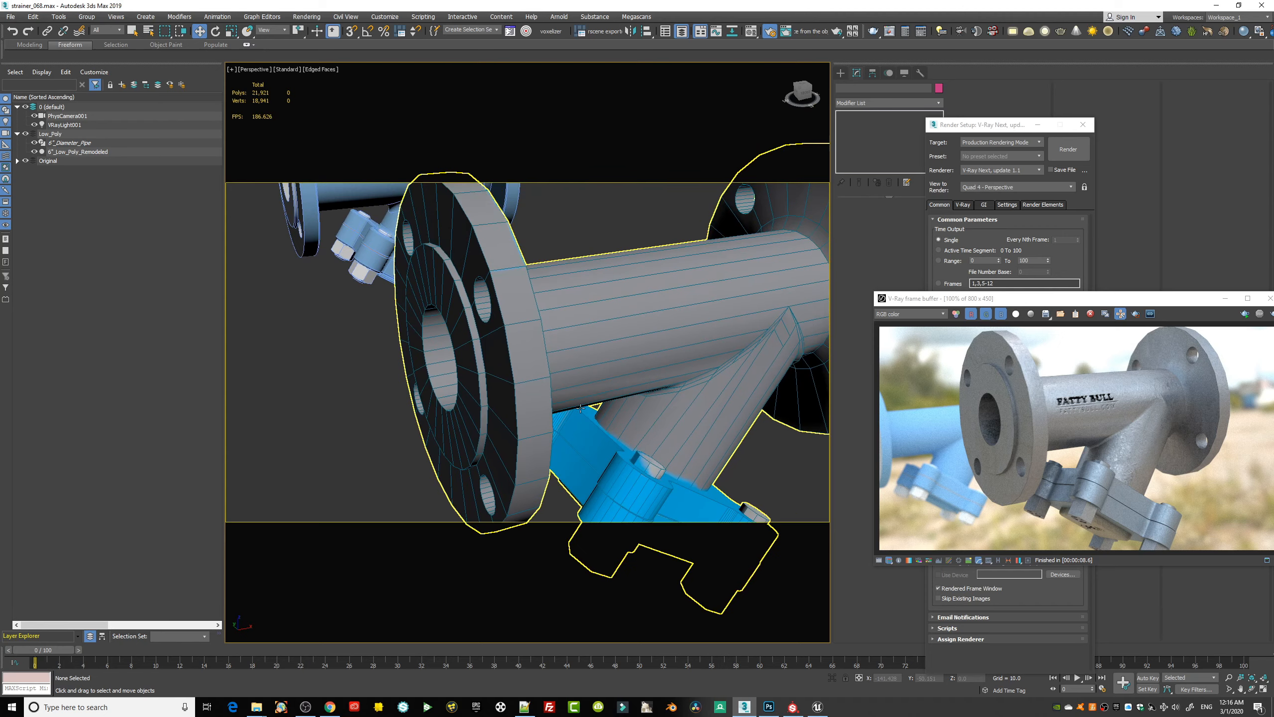
middle_click_drag(576, 374, 703, 371, "alt")
- Turn off the VRayDisplacementMod on the low-poly remodeled strainer and add an Unwrap UVW modifier above it
left_click(612, 361)
scroll(612, 361, "up", 4)
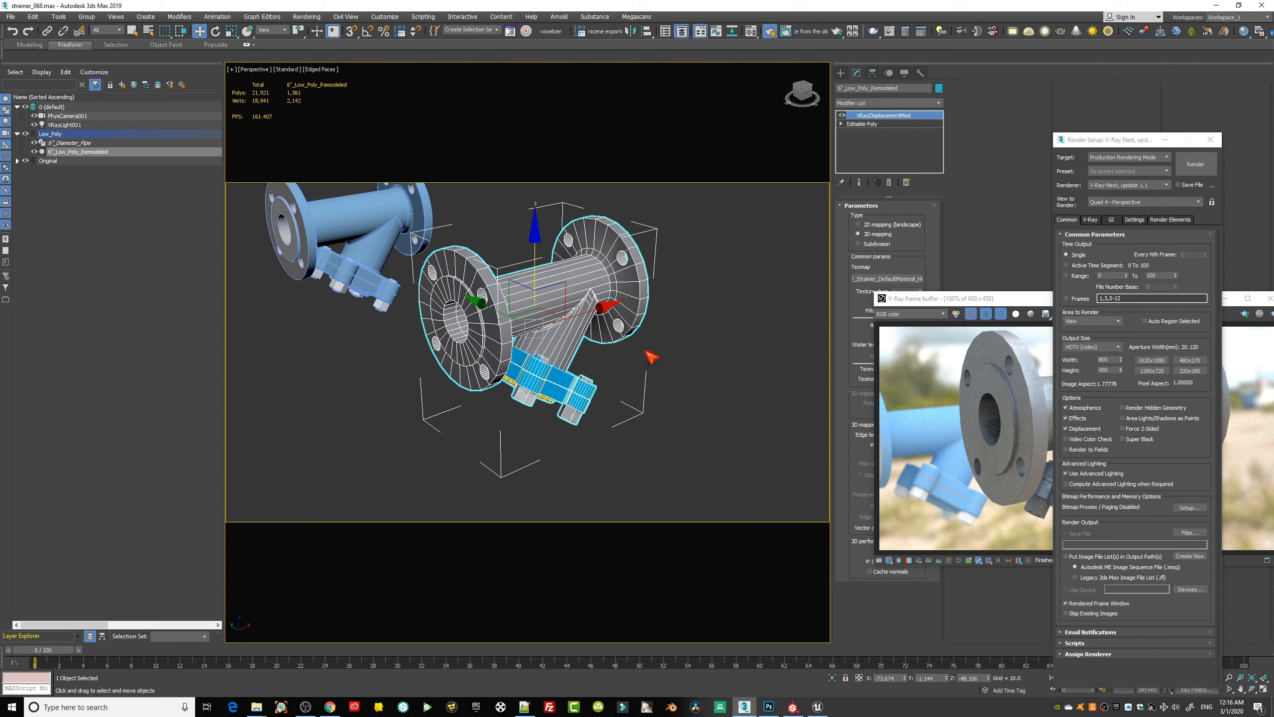
left_click(842, 115)
left_click(889, 103)
left_click(890, 224)
left_click_drag(953, 299, 1152, 306)
- Apply Flatten Mapping to all of the strainer's faces in the UV editor and review the enlarged layout before closing it
left_click(887, 414)
key("ctrl+a")
left_click(278, 85)
left_click(296, 97)
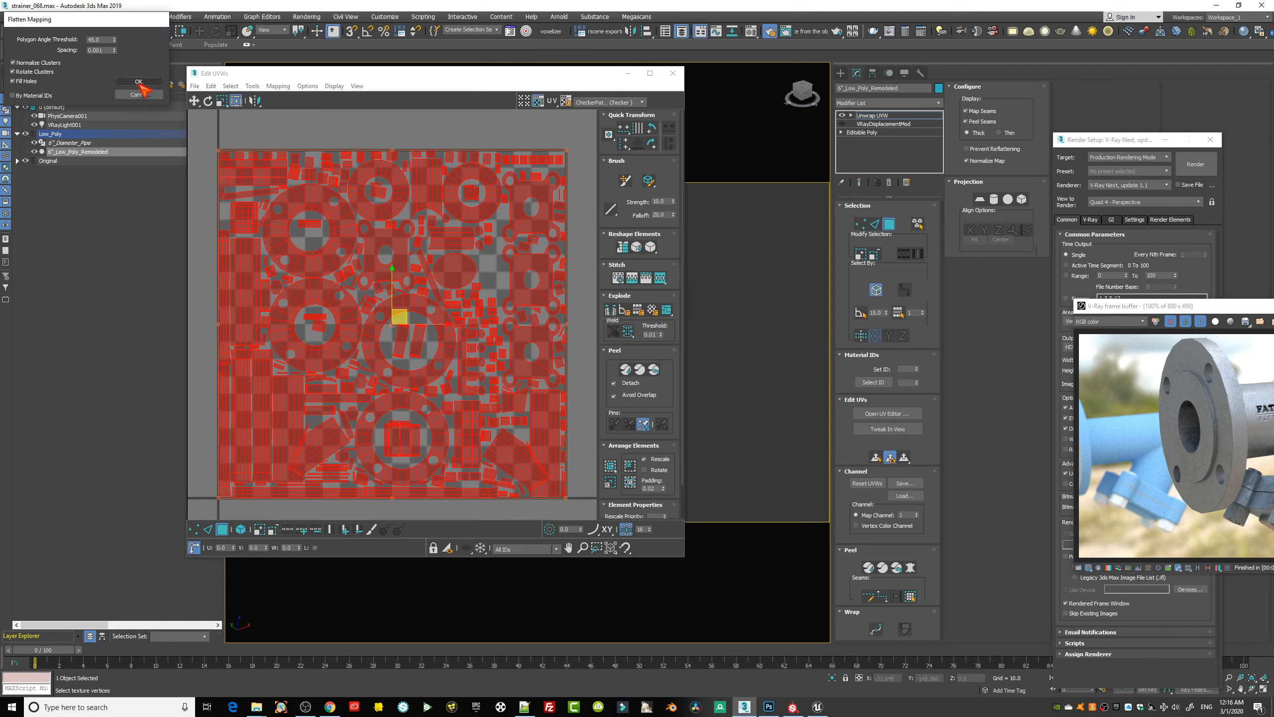
left_click(140, 82)
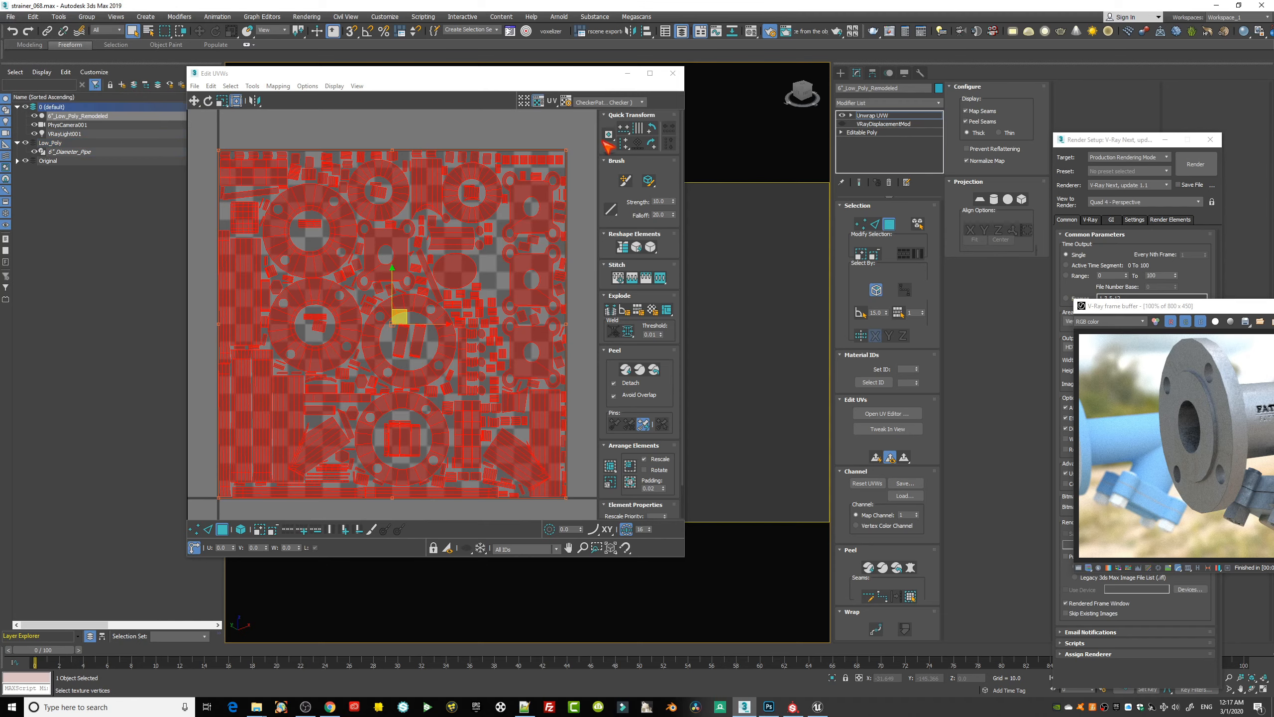
left_click(649, 73)
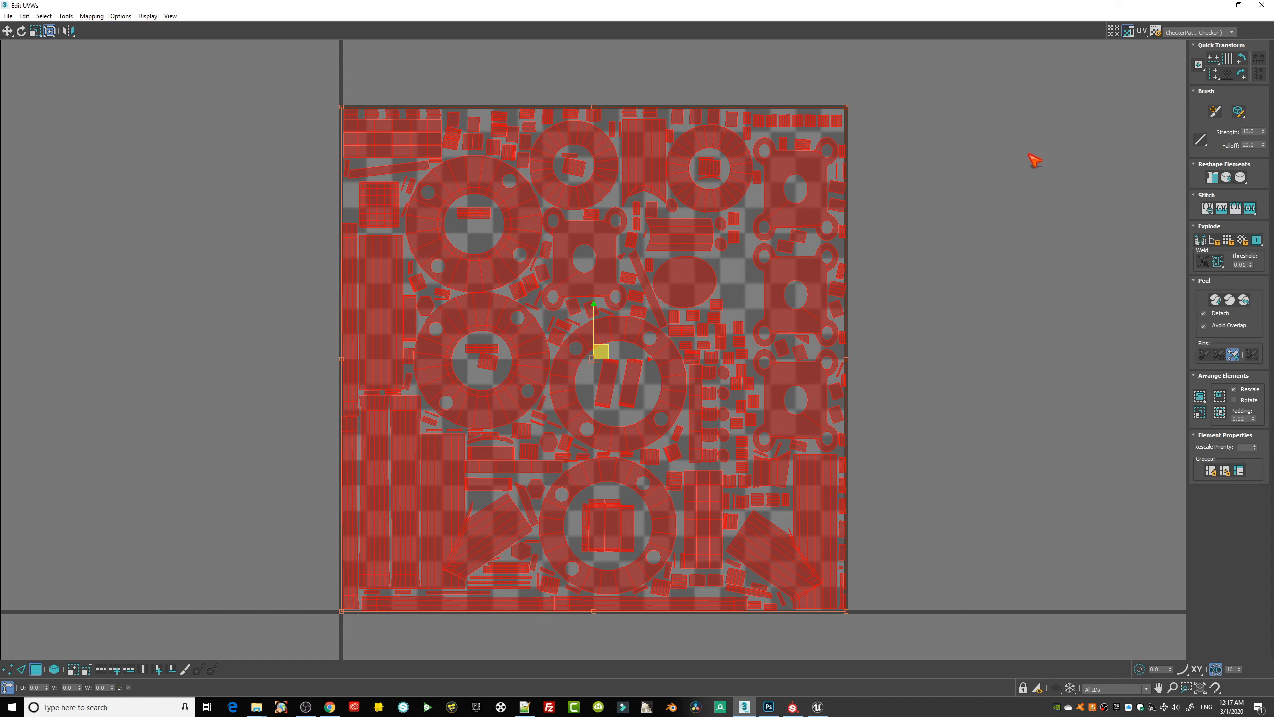
left_click(1262, 5)
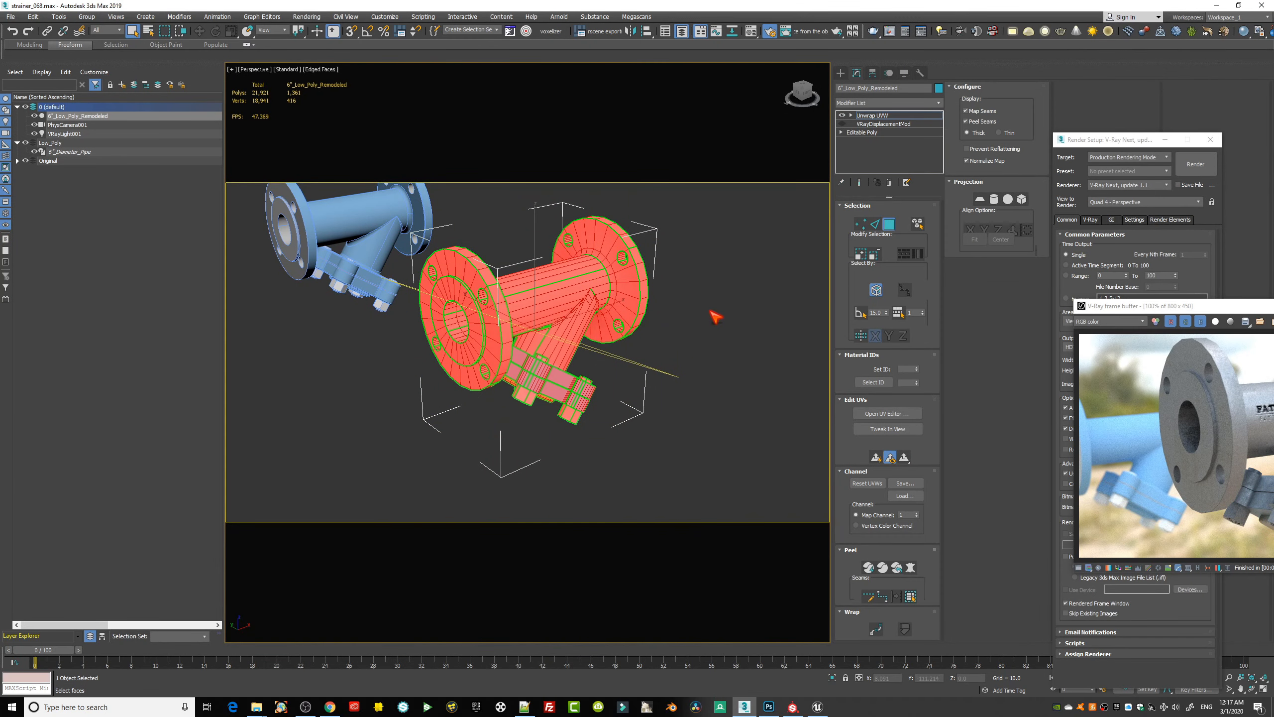
- Show the scene through PhysCamera001 and clear the strainer's face and object selection
left_click_drag(1146, 313, 791, 289)
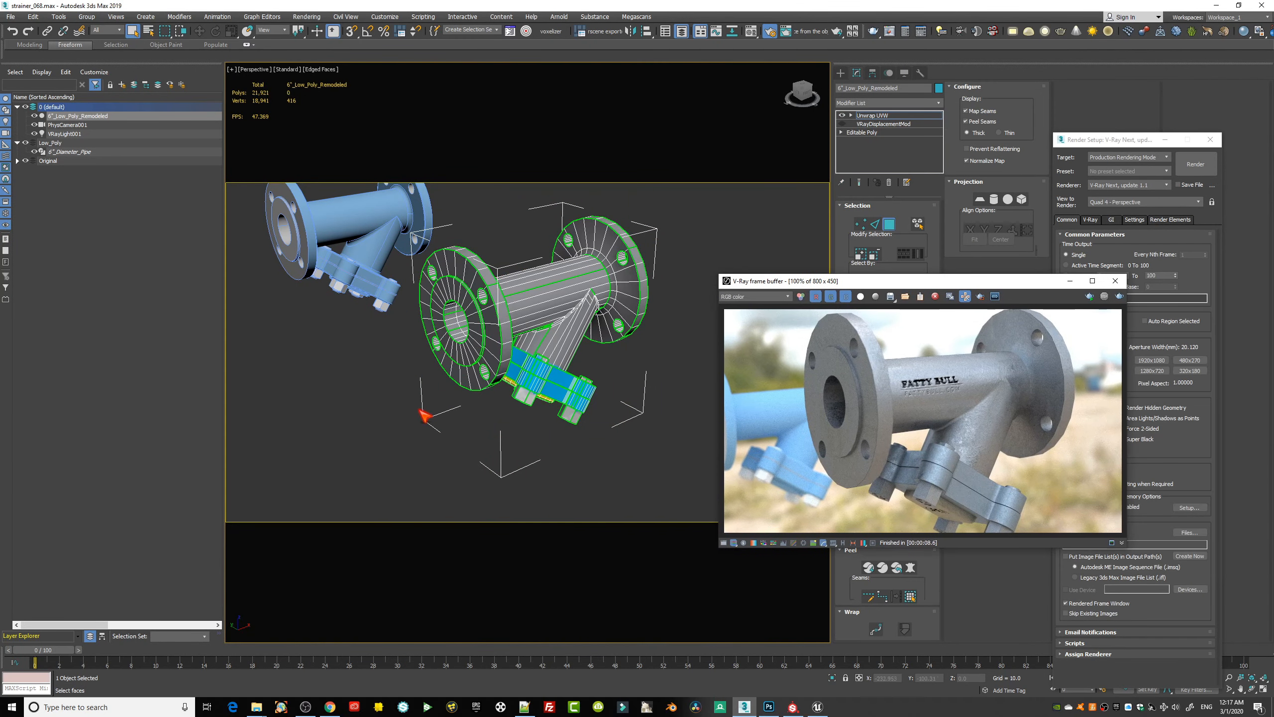
key("c")
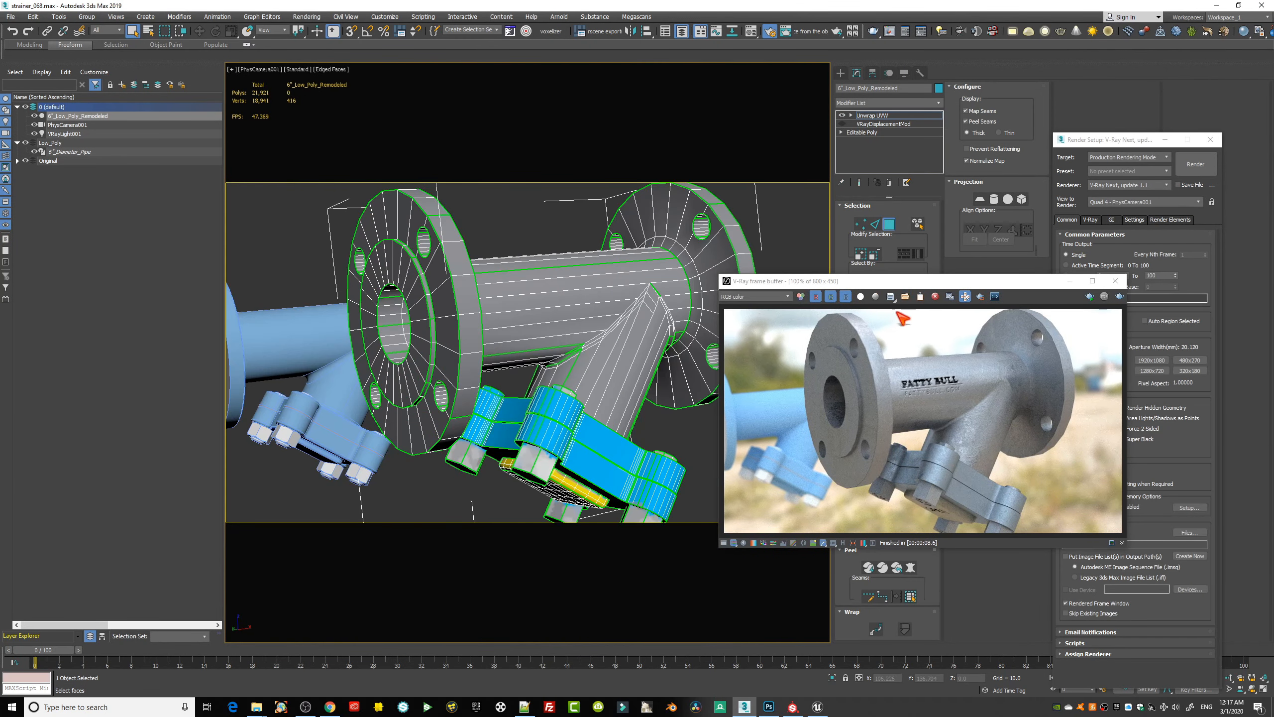
mouse_move(892, 283)
left_mouse_down()
mouse_move(902, 286)
mouse_move(901, 270)
left_mouse_up()
left_click(560, 177)
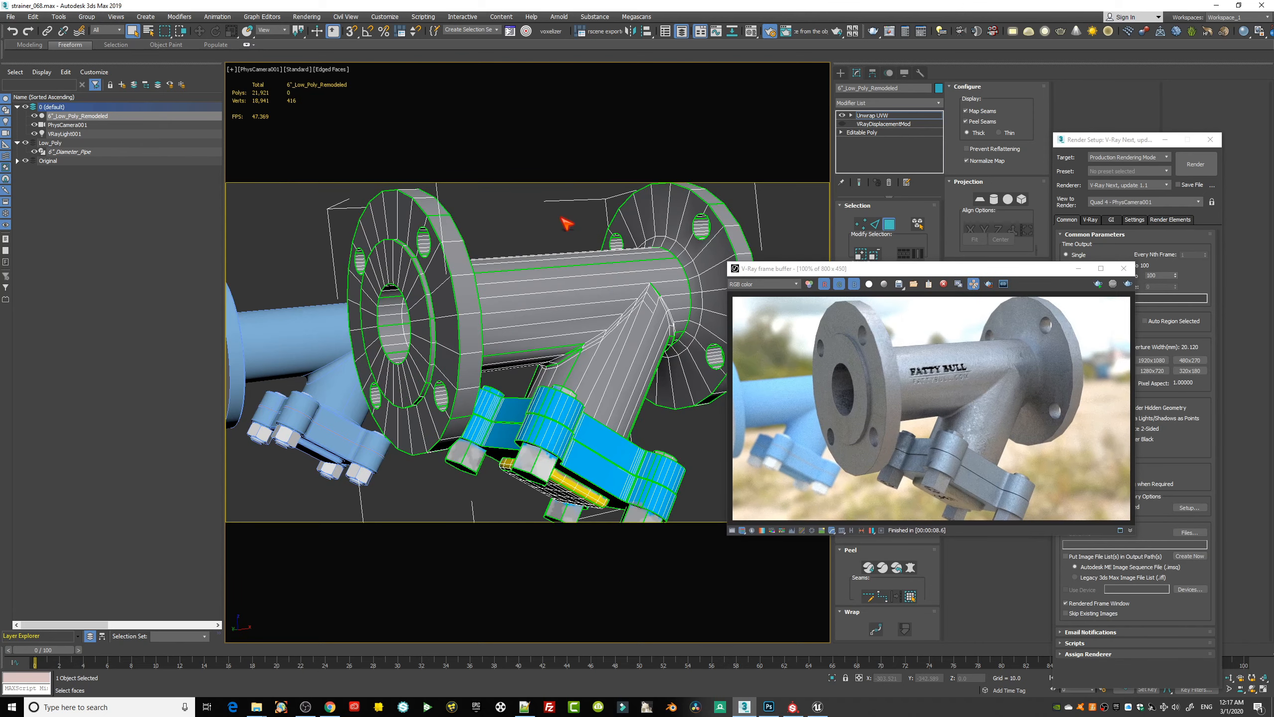
left_click(572, 202)
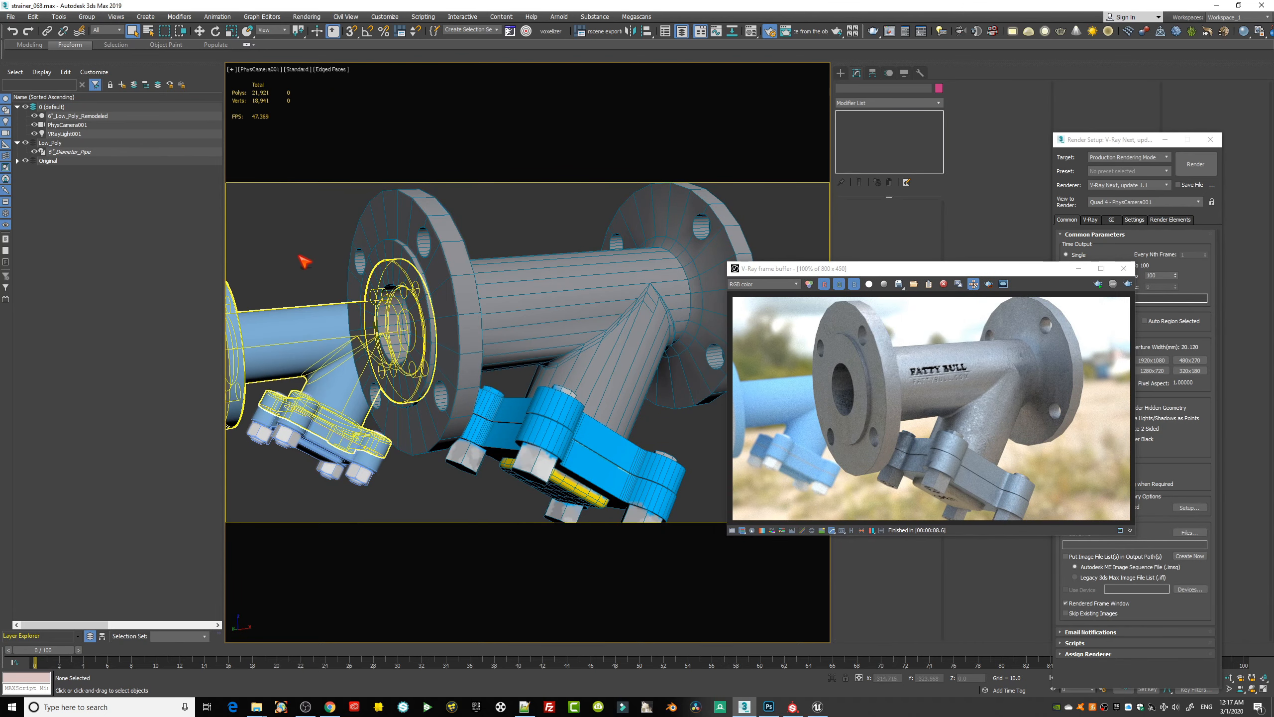
- Run an interactive V-Ray render of the camera view and stop it once the strainer is recognizable
left_click_drag(910, 270, 755, 273)
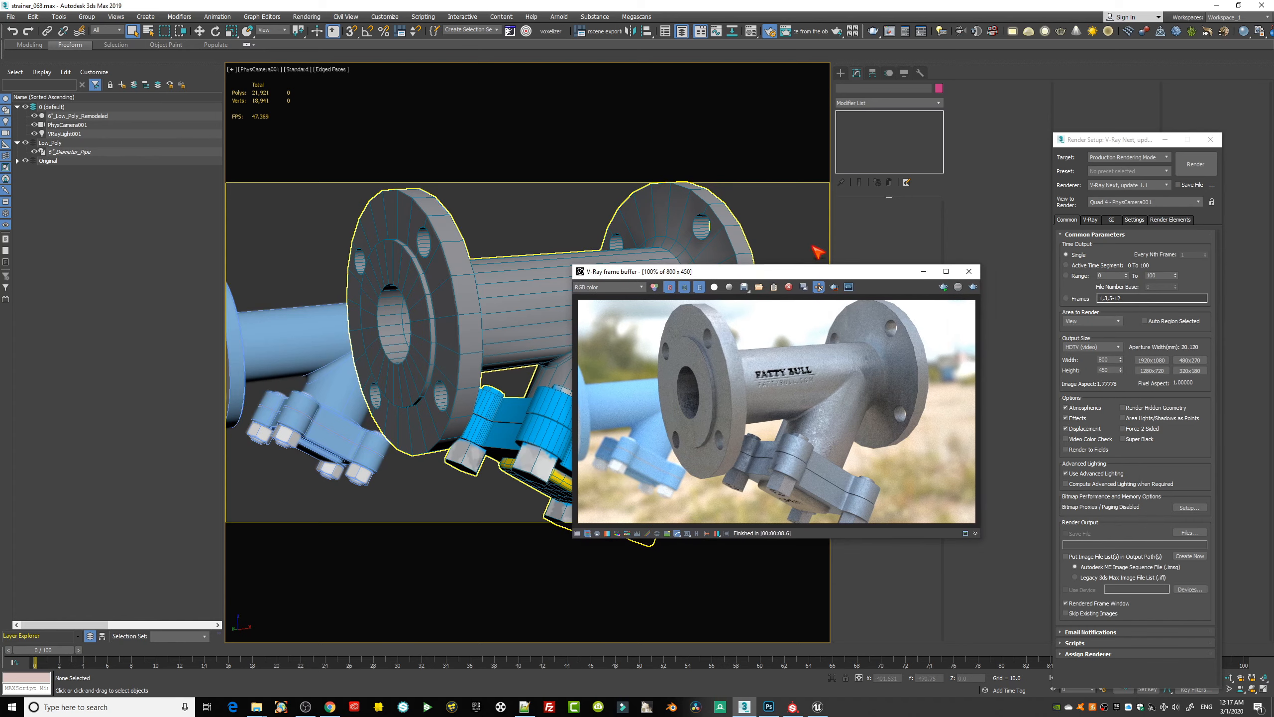
left_click(943, 287)
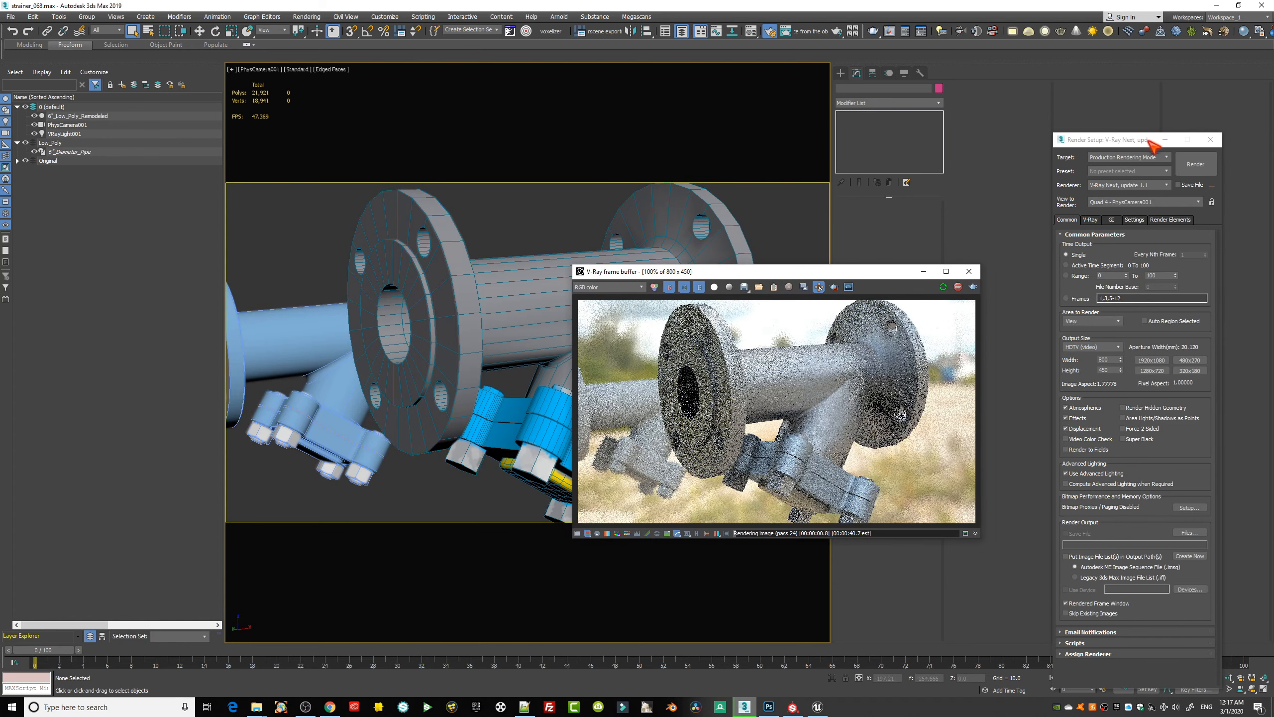
left_click_drag(1150, 141, 366, 86)
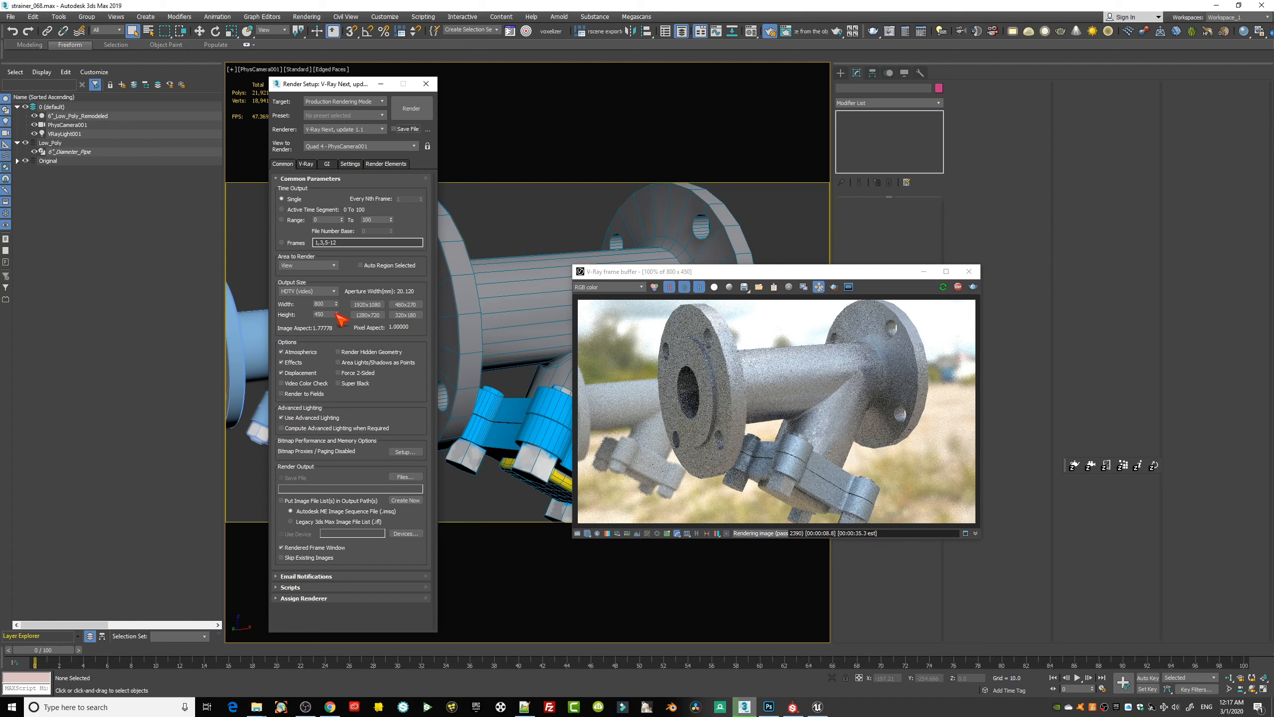
left_click(958, 288)
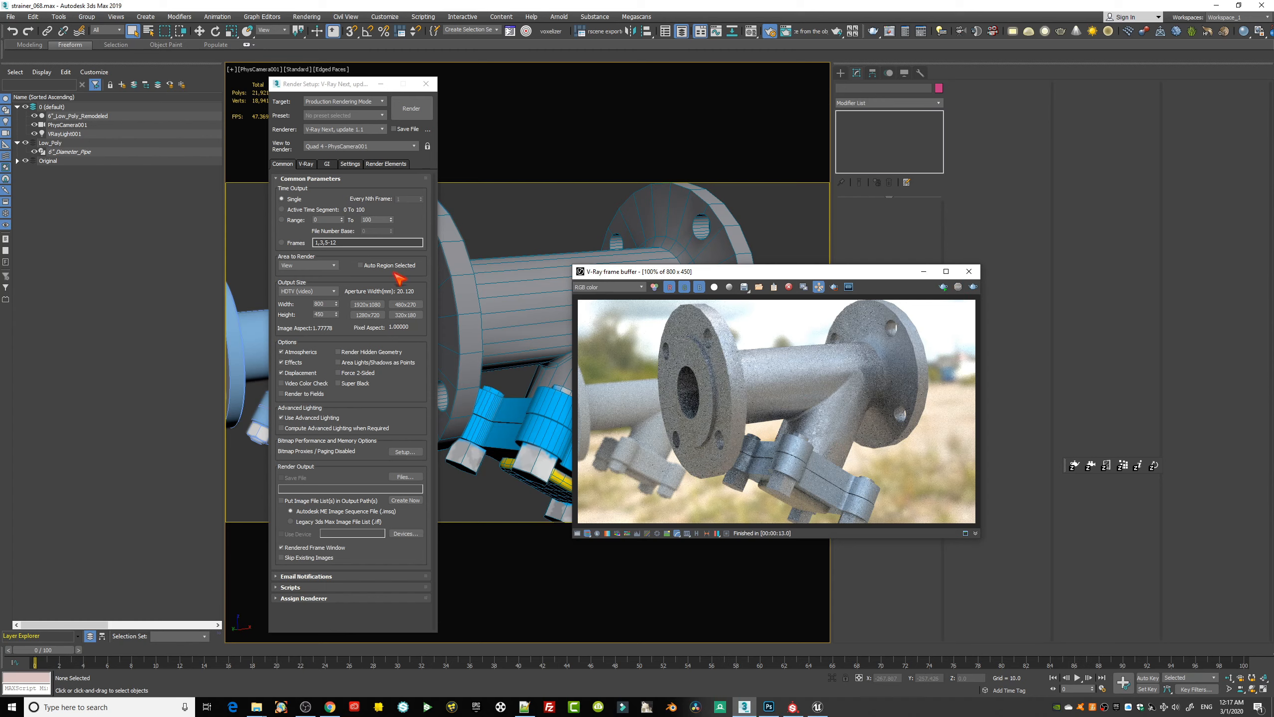
- Check the base color bitmap assigned to the diffuse slot of Material #48, keeping the current file
key("m")
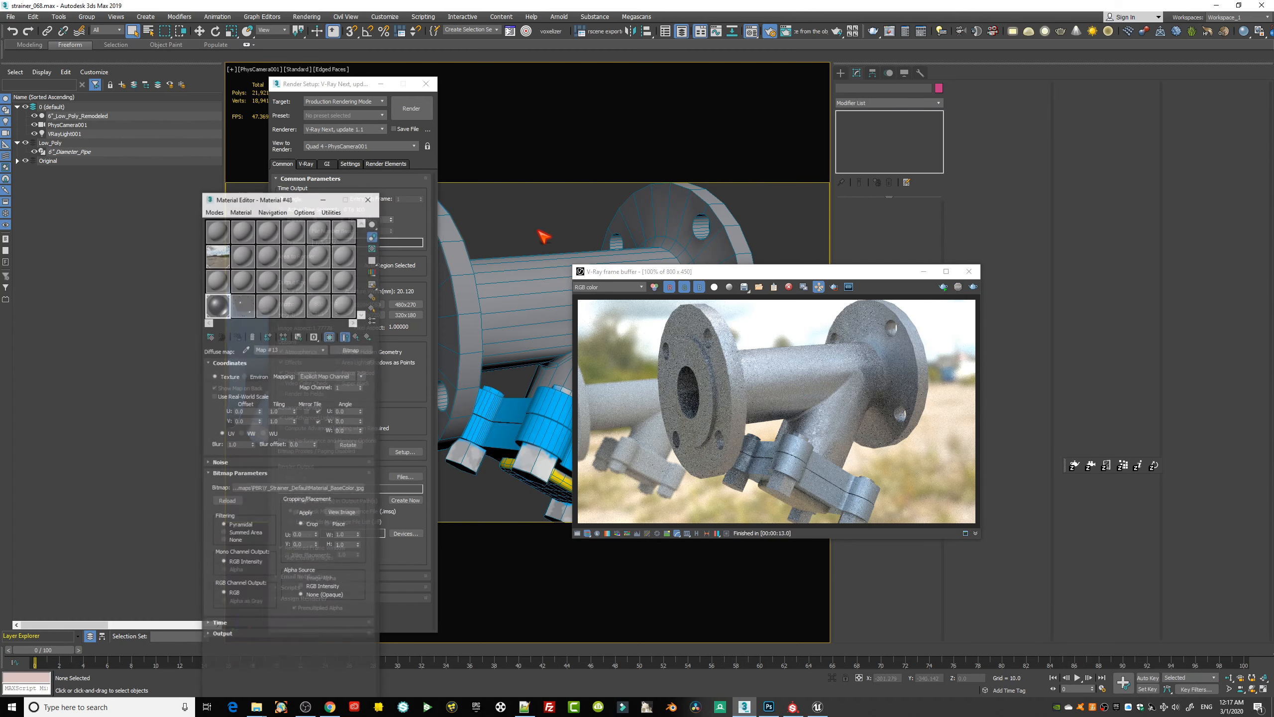
left_click(356, 335)
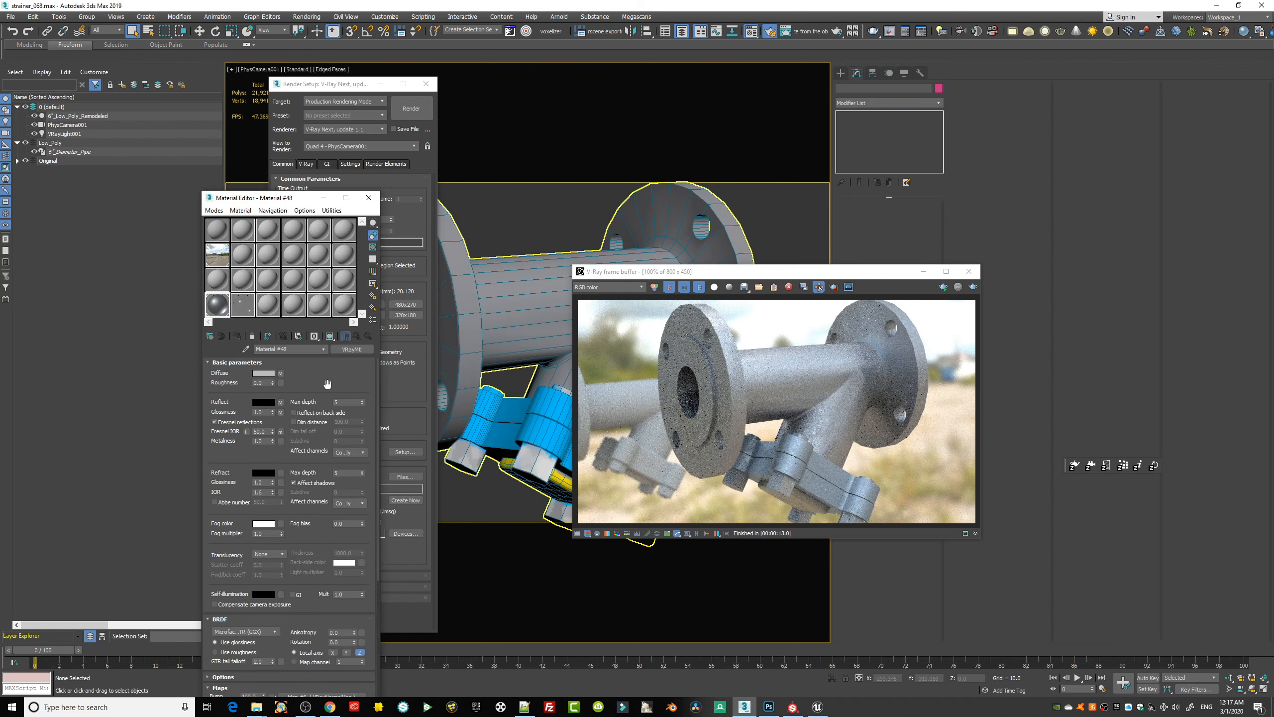
left_click(280, 374)
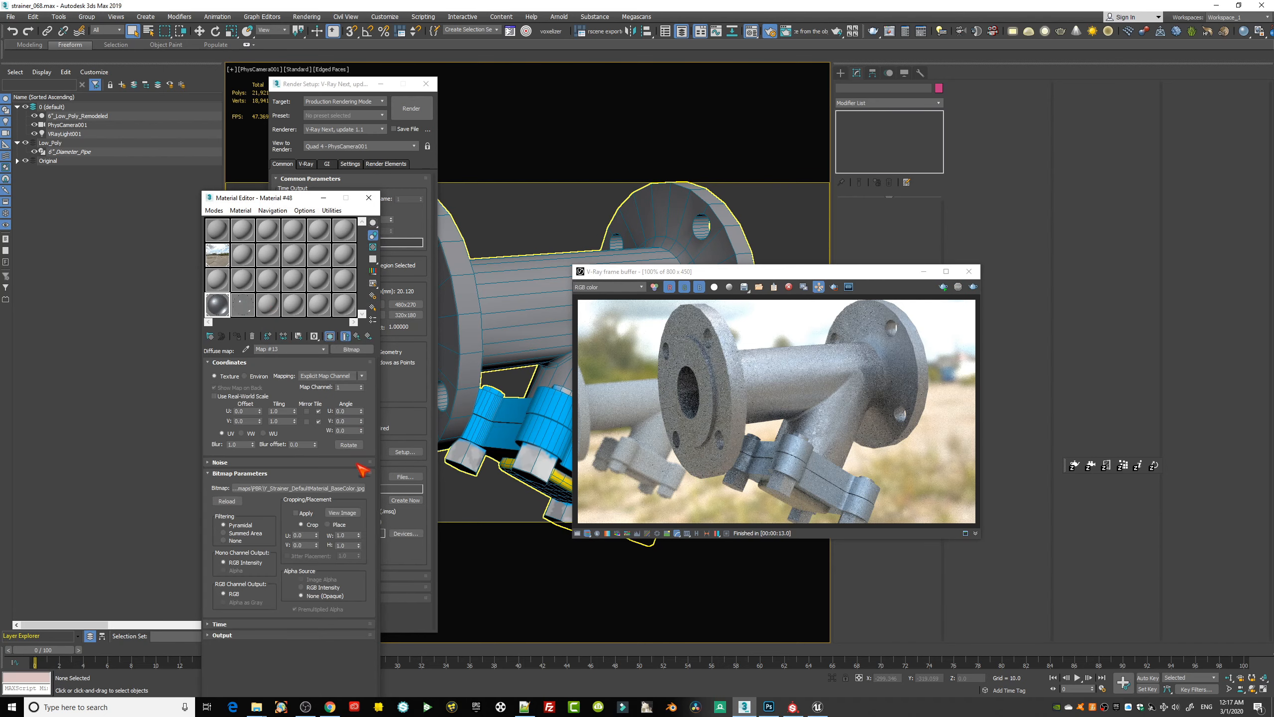
left_click(347, 488)
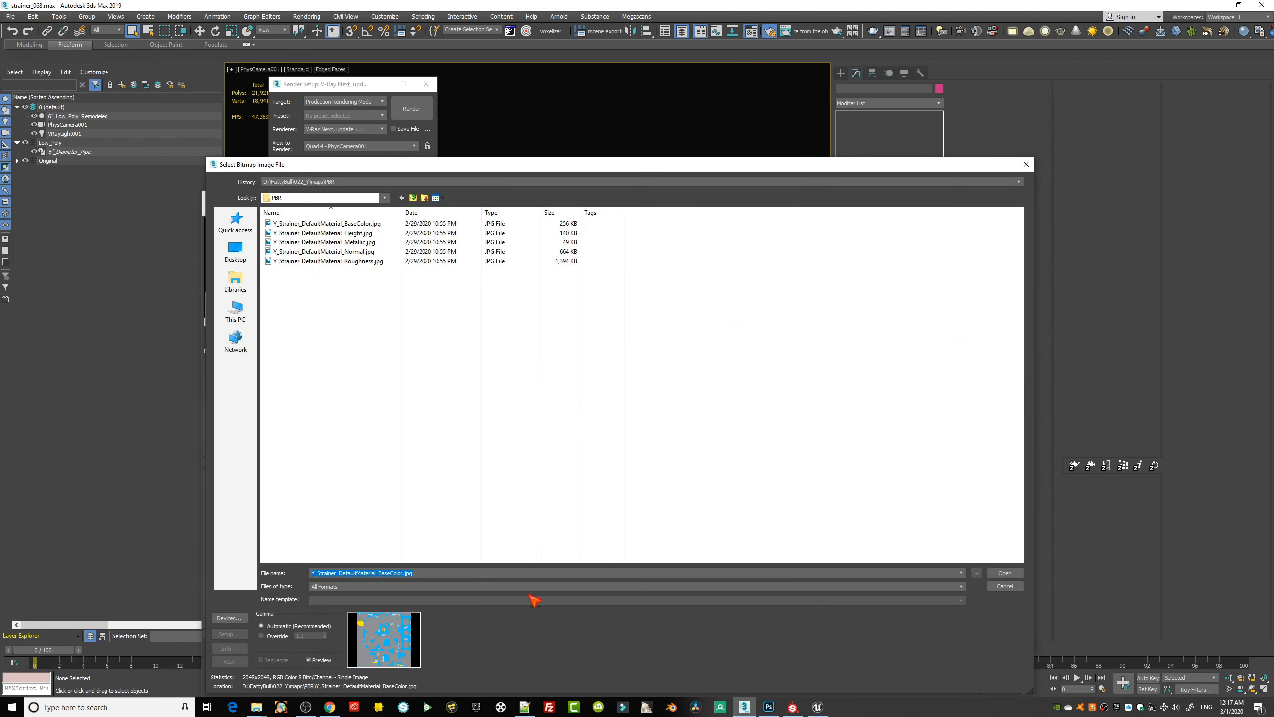
left_click(1005, 586)
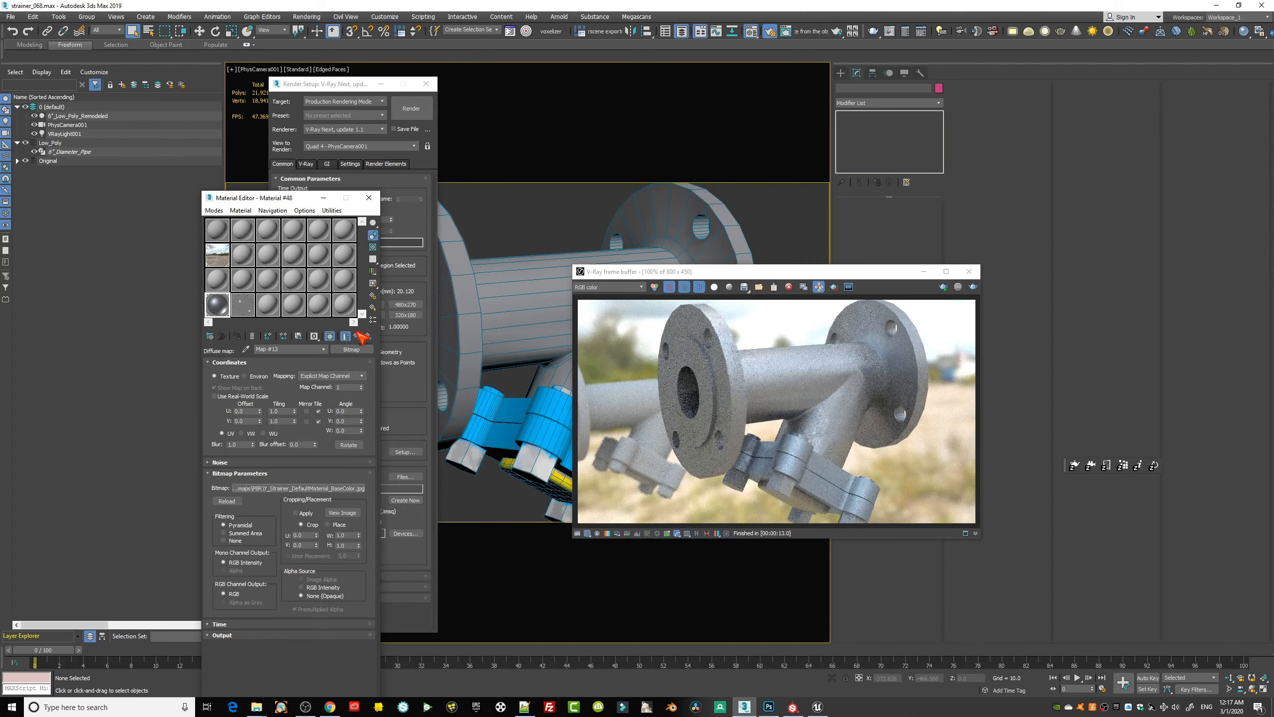
left_click(357, 336)
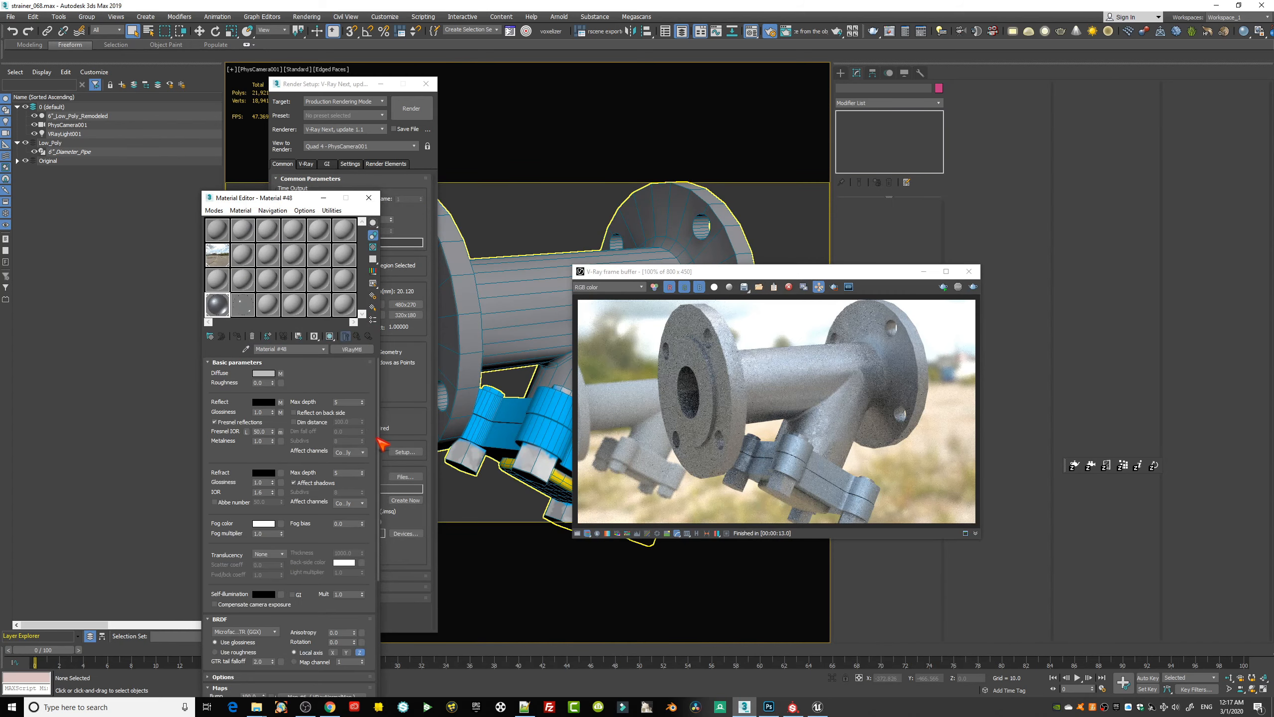
- View the normal map image inside the material's bump slot and close the material editor
left_click_drag(383, 441, 384, 570)
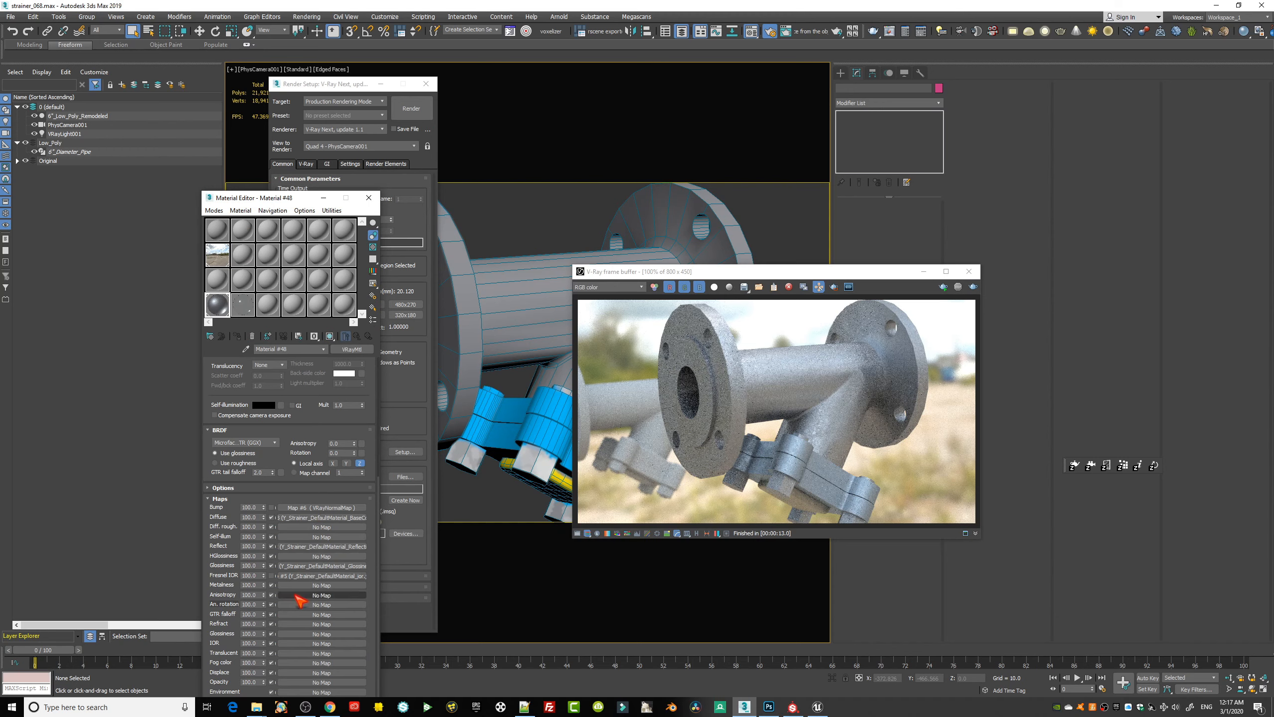
left_click_drag(284, 199, 292, 109)
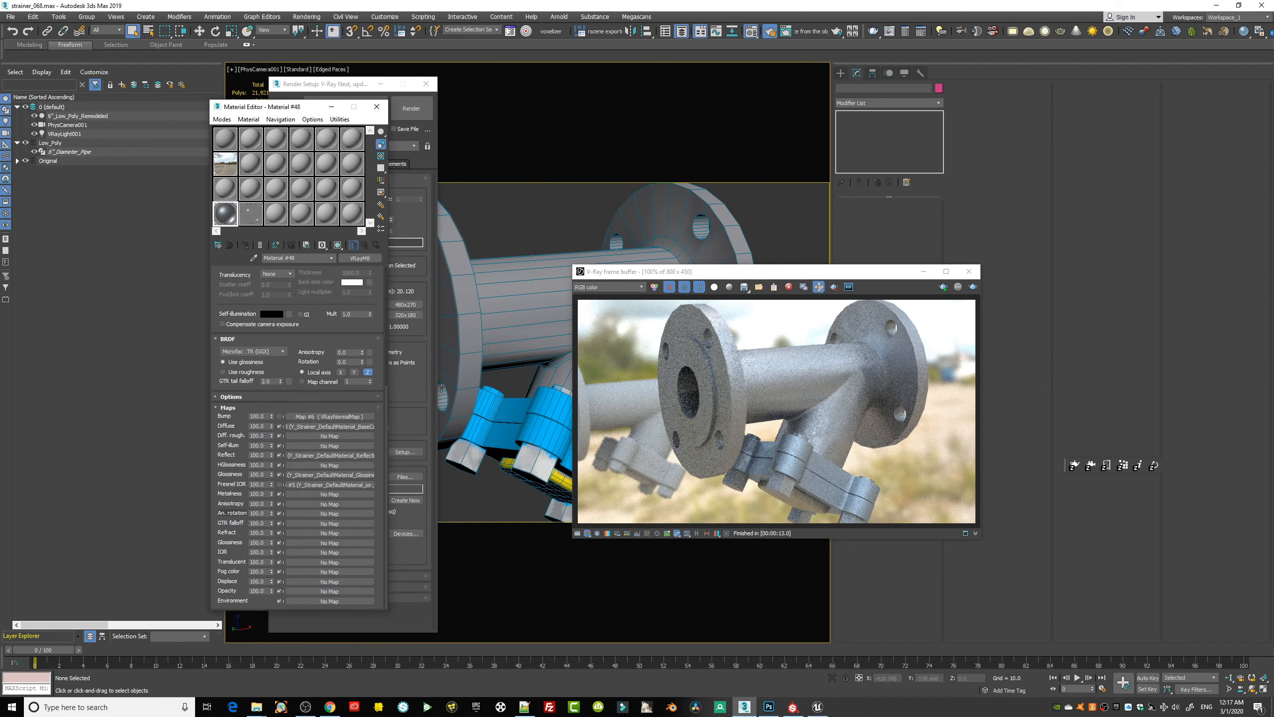
left_click(312, 417)
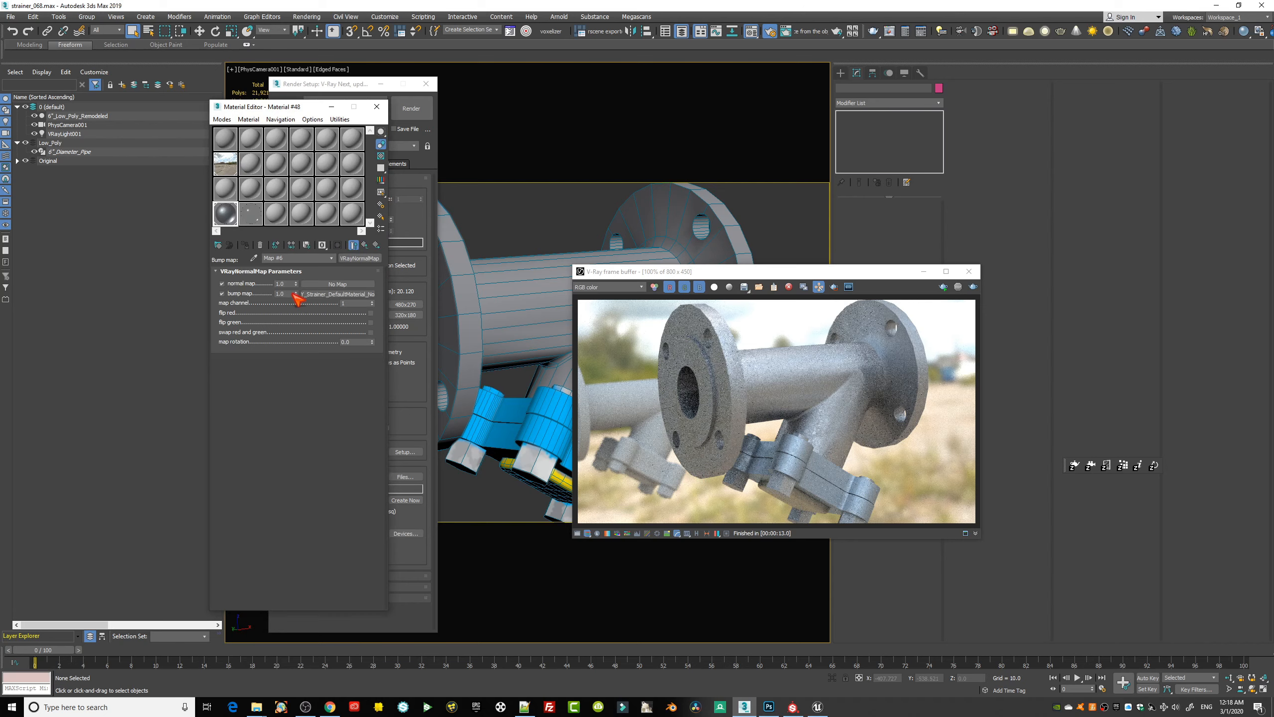
left_click(336, 293)
left_click(350, 421)
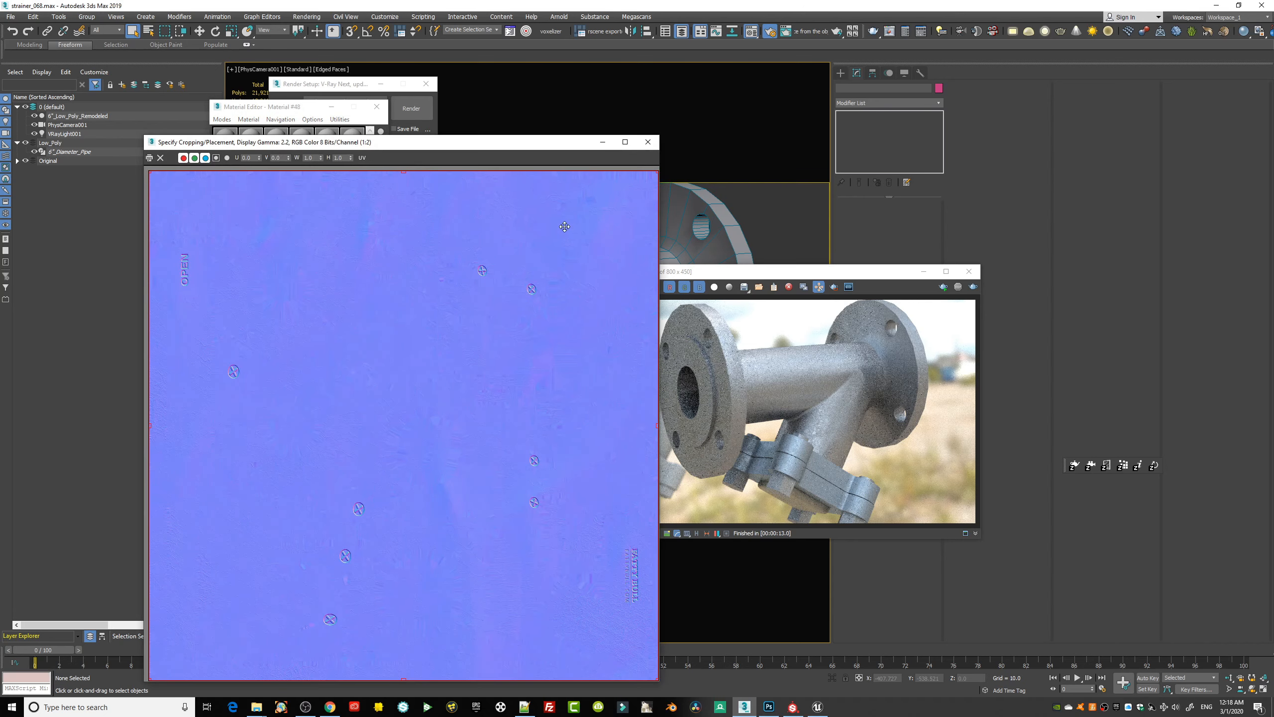
left_click(647, 142)
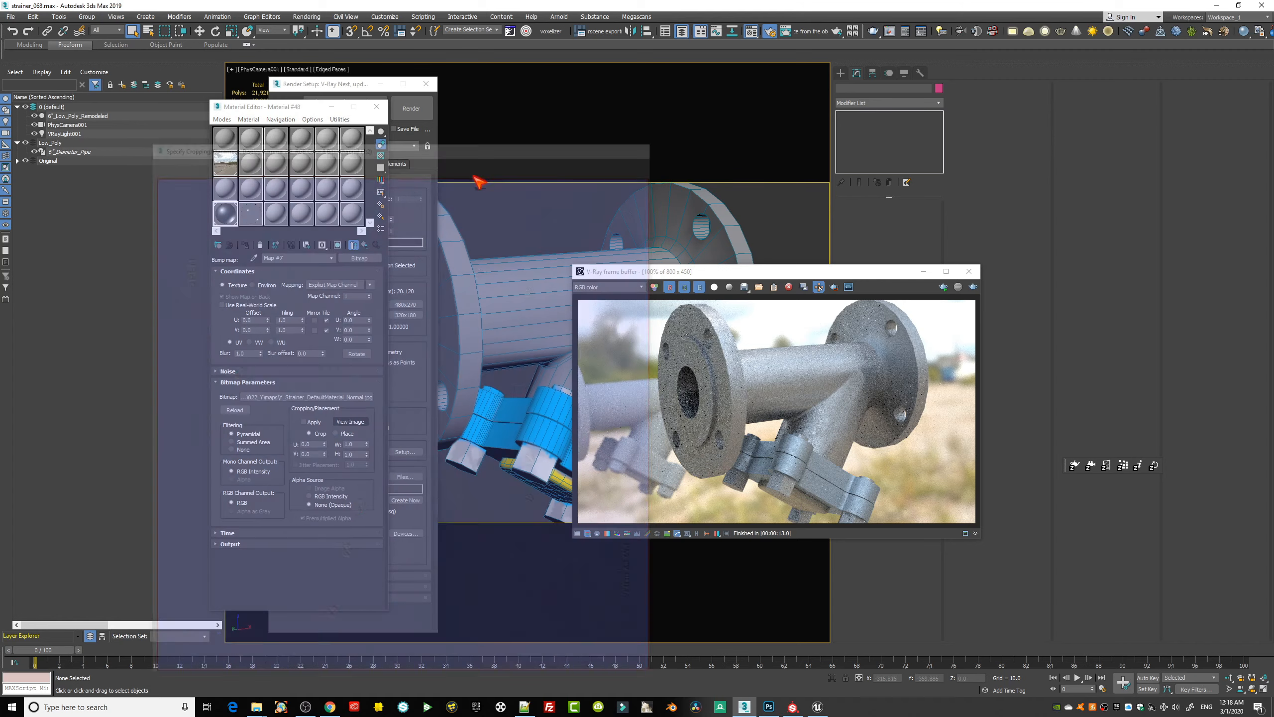
left_click(377, 107)
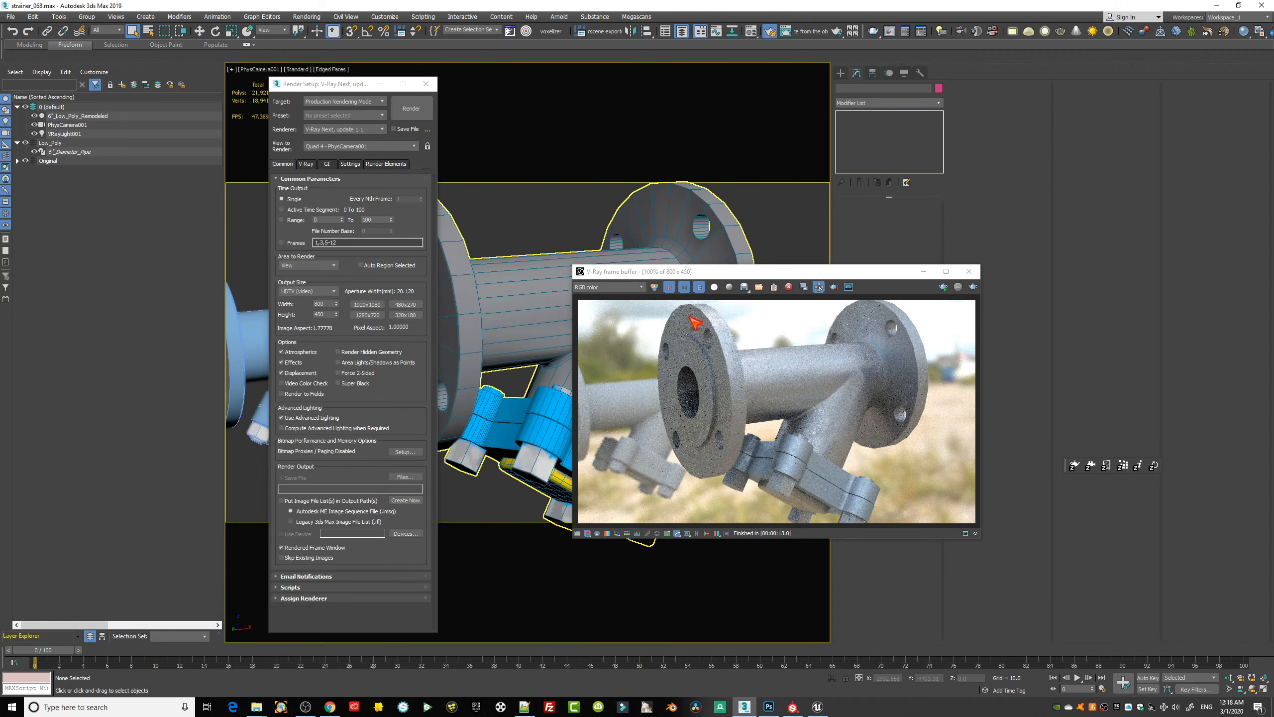
- Render the PhysCamera001 view and inspect the surface texture on the strainer's branch and pipe up close
left_click(973, 287)
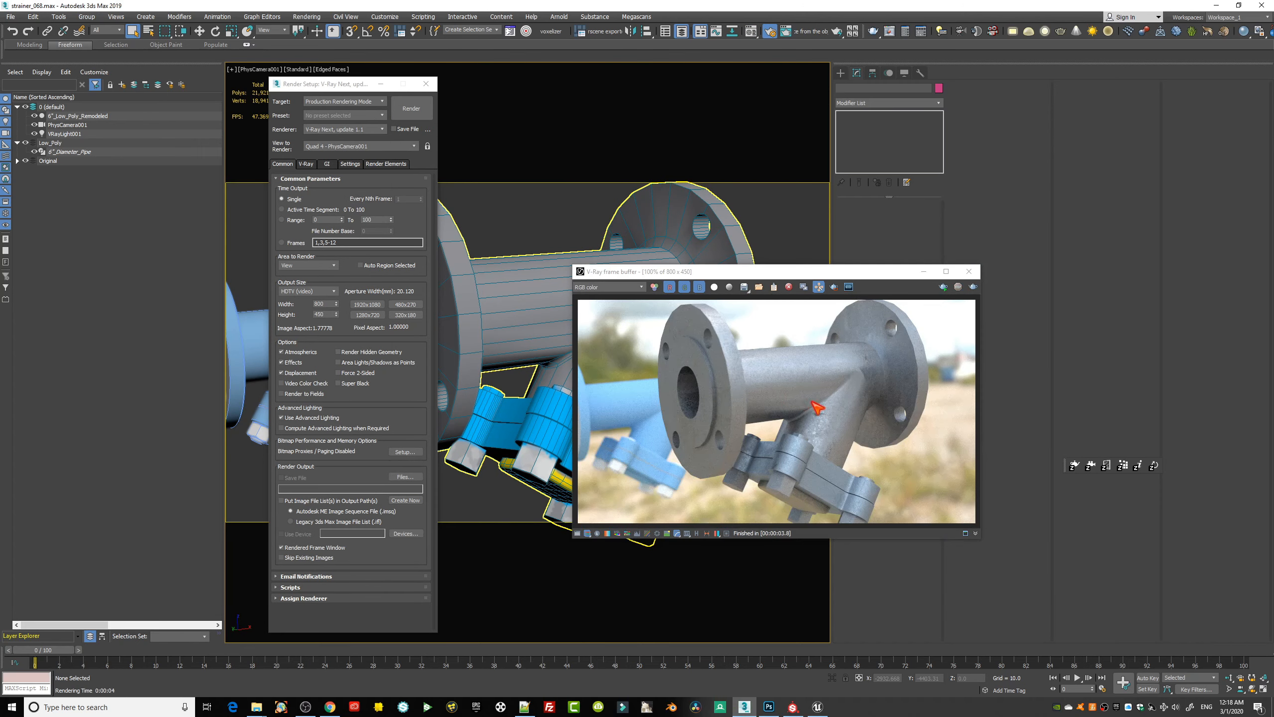
scroll(837, 410, "up", 2)
scroll(842, 409, "down", 2)
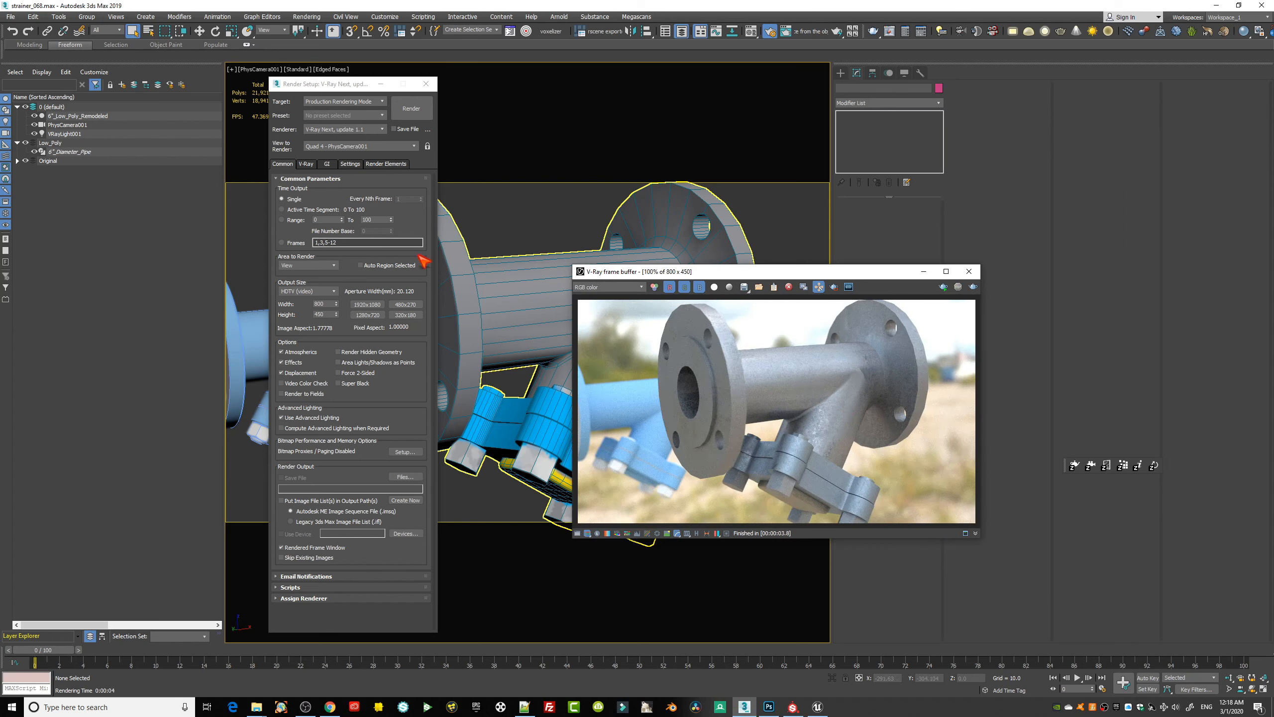
scroll(830, 436, "up", 2)
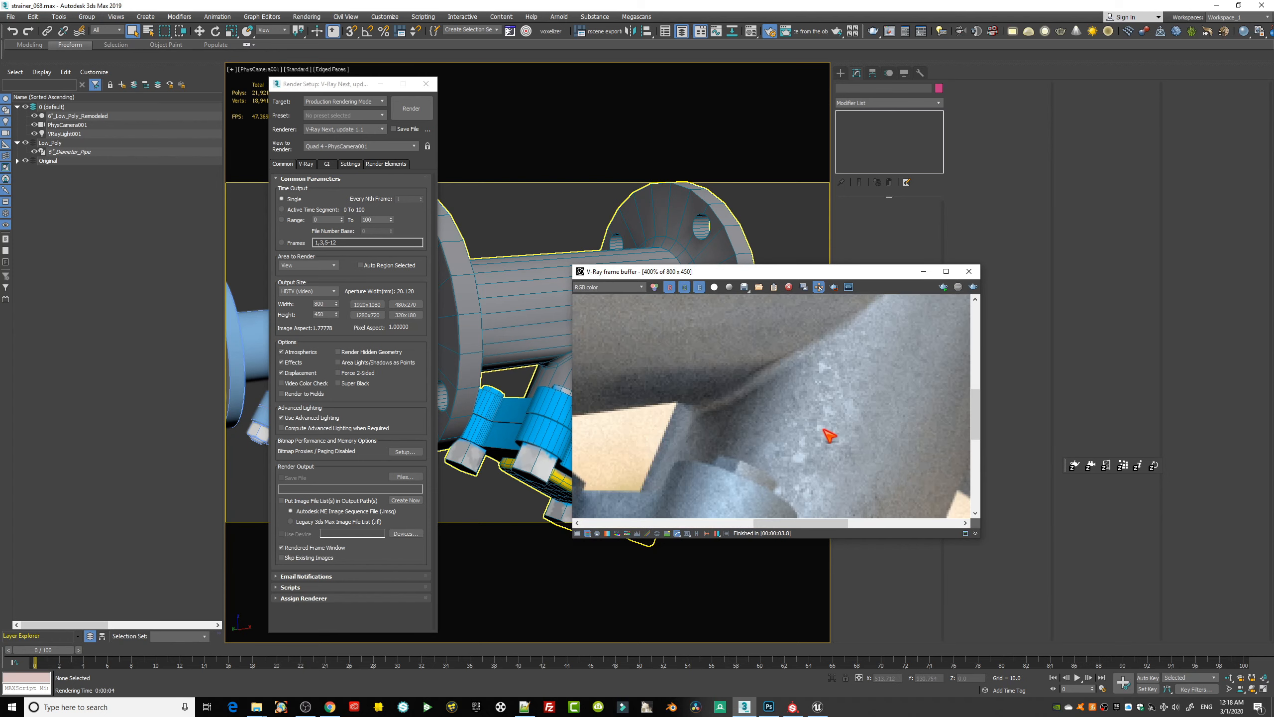
scroll(826, 427, "down", 2)
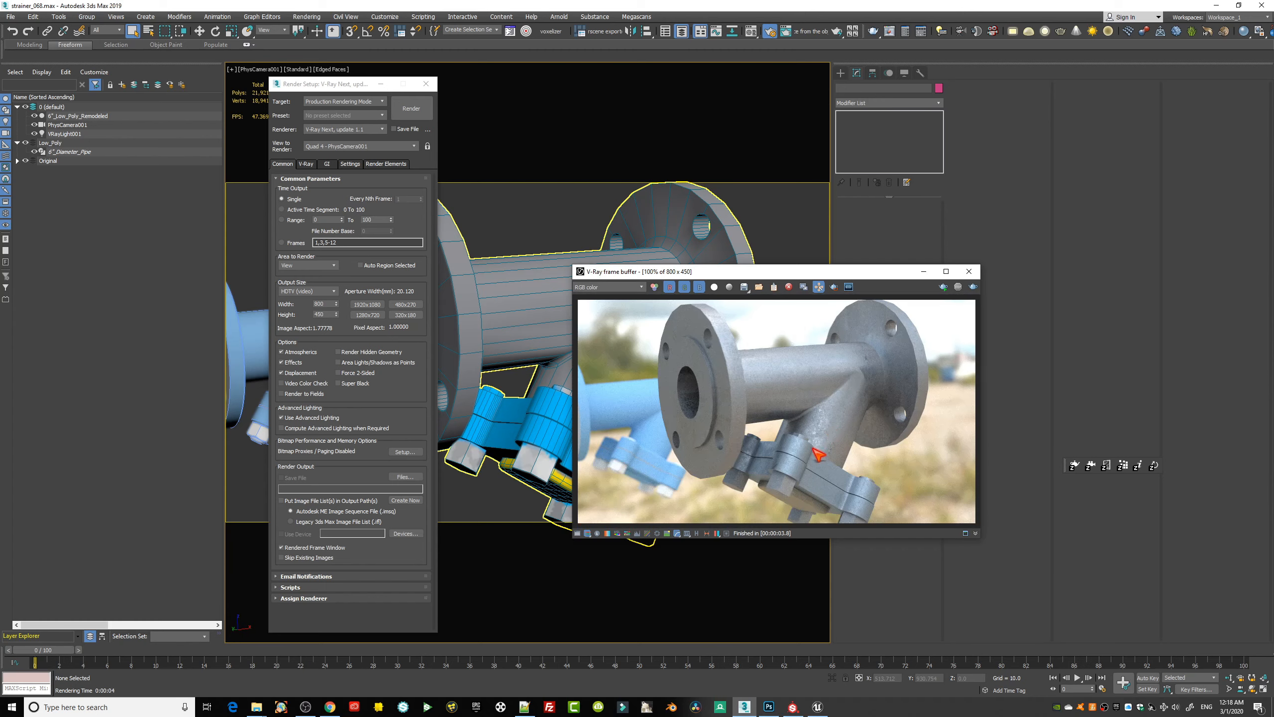
scroll(798, 502, "up", 2)
scroll(817, 464, "down", 2)
scroll(820, 469, "up", 2)
scroll(787, 467, "down", 1)
scroll(788, 455, "down", 1)
left_click_drag(758, 274, 967, 217)
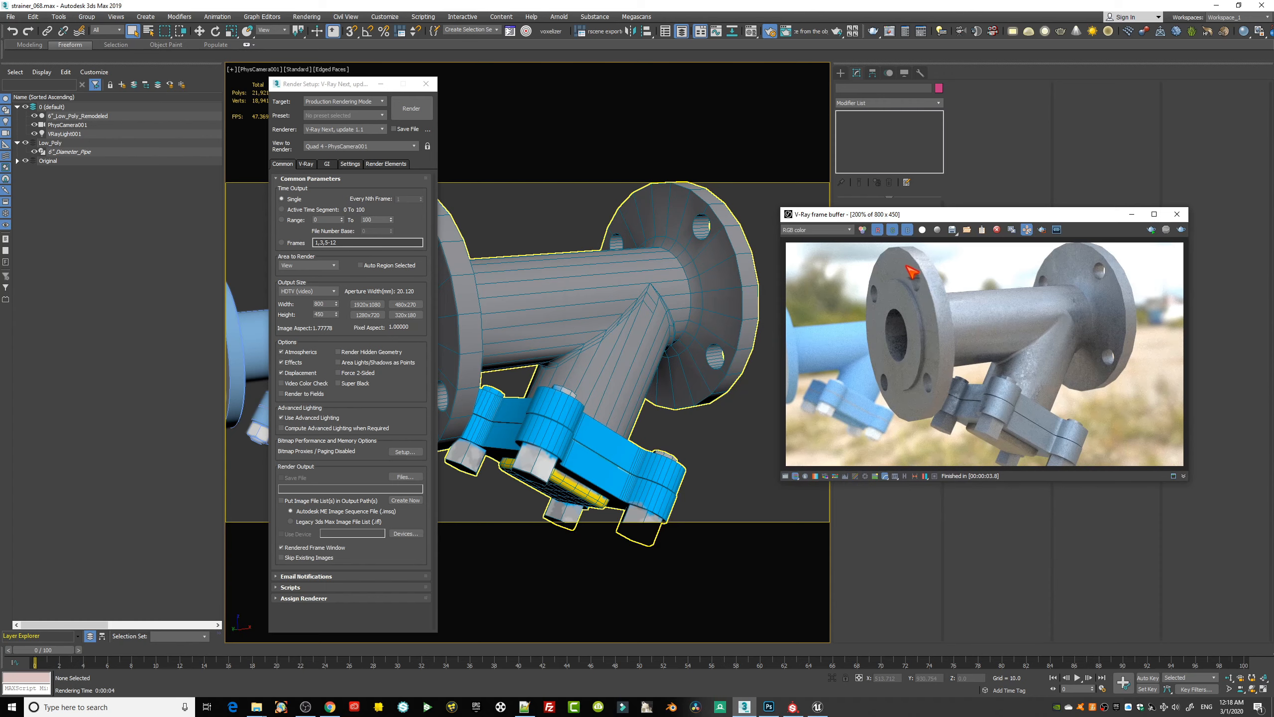
- Compare the front flange's faceted outline and bolt holes in the wireframe viewport with the rendered image up close
scroll(916, 282, "up", 2)
scroll(918, 283, "down", 2)
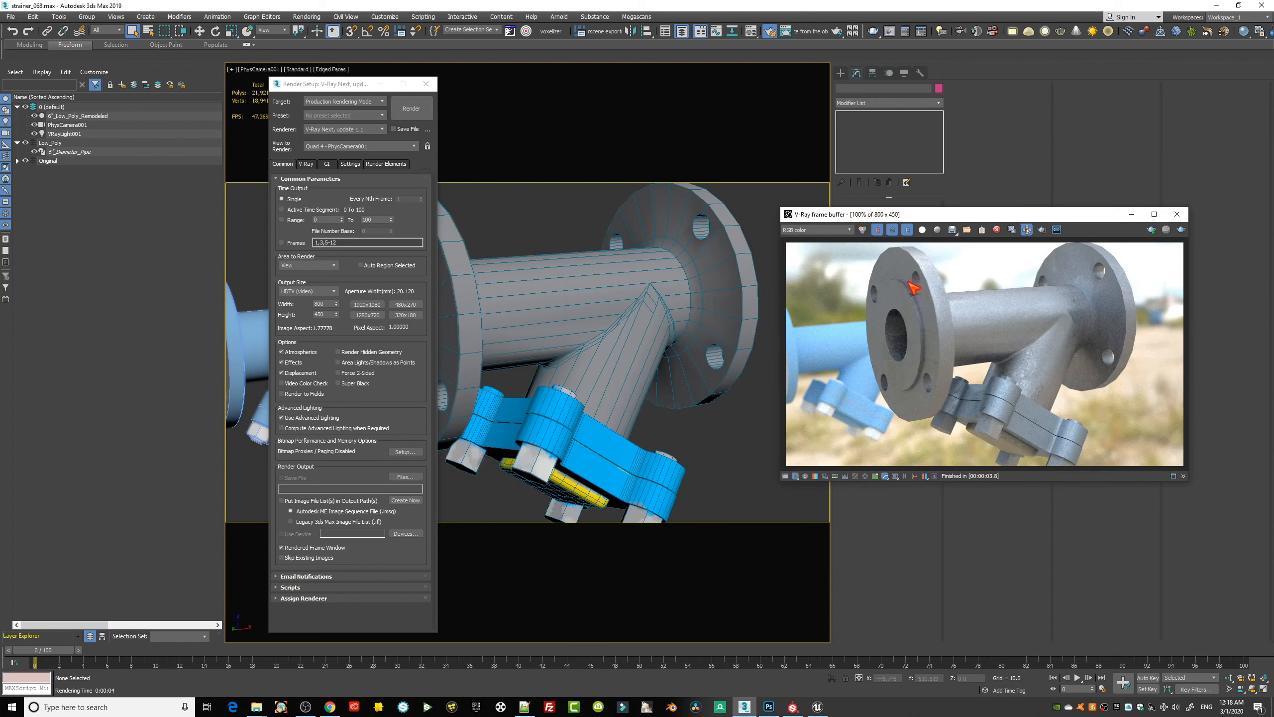
middle_click_drag(514, 323, 636, 337)
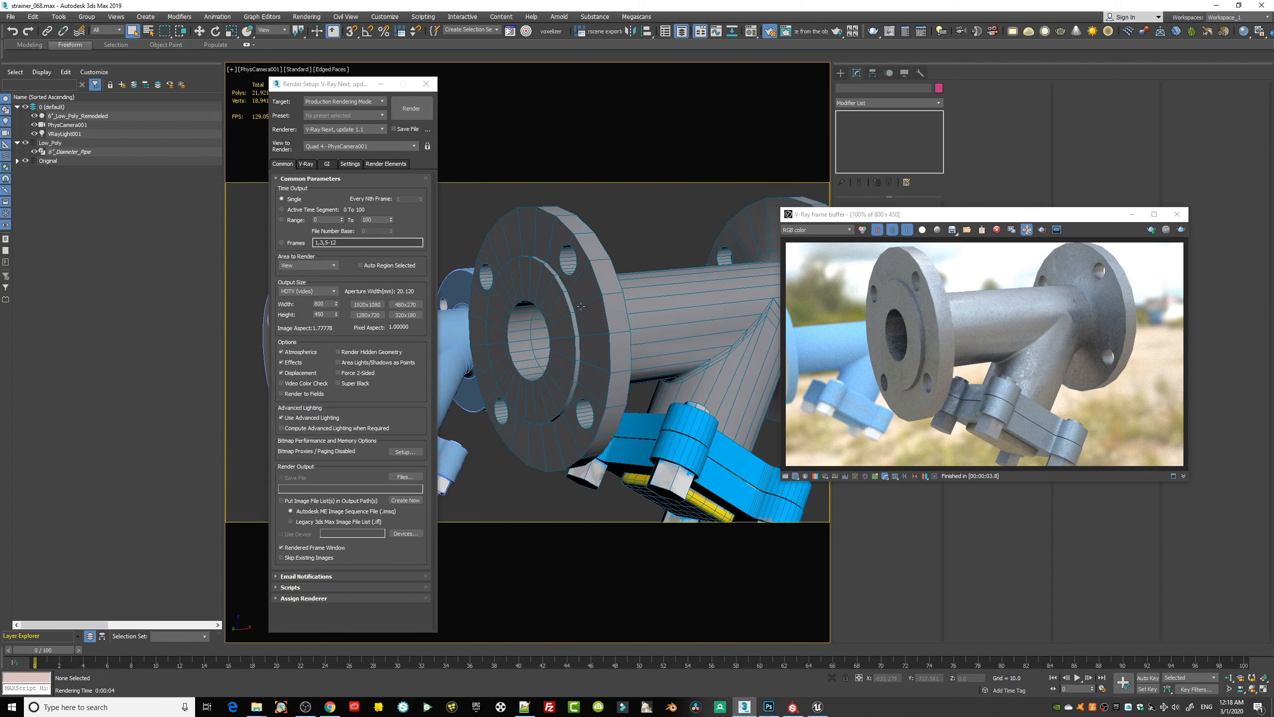
mouse_move(583, 306)
middle_mouse_down()
mouse_move(597, 310)
mouse_move(518, 307)
mouse_move(524, 316)
middle_mouse_up()
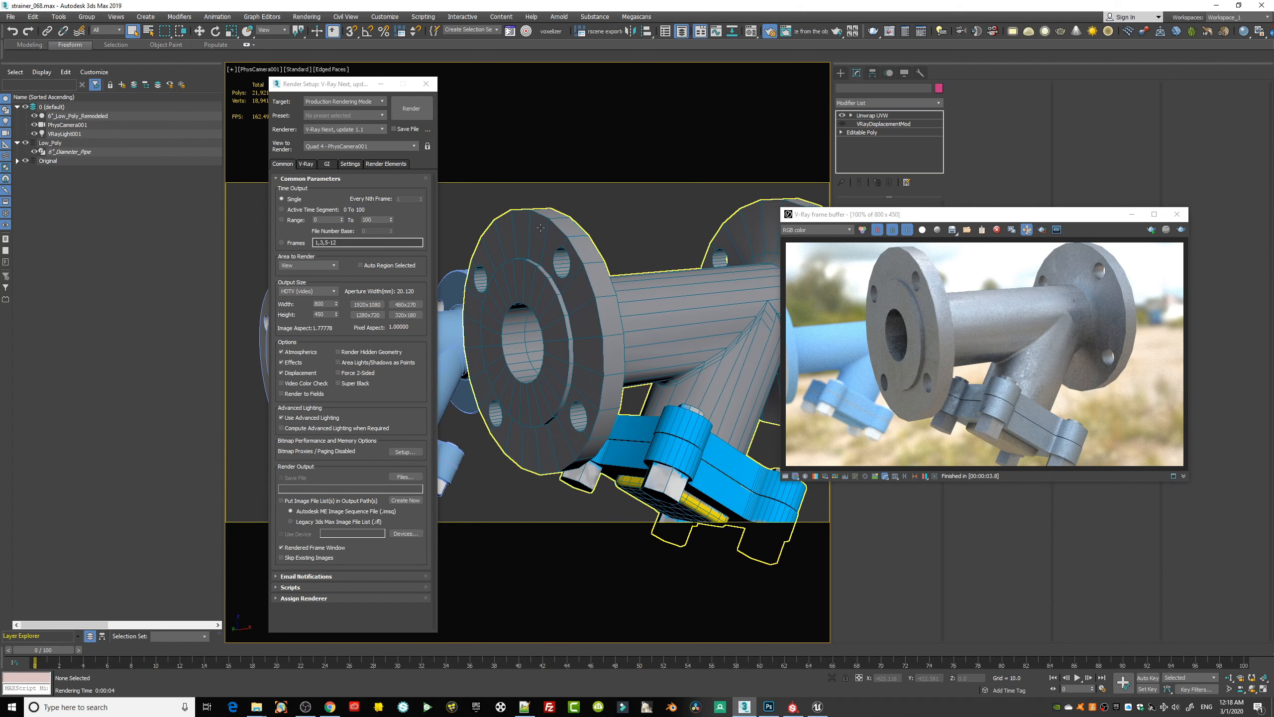
left_click(563, 269)
left_click(590, 210)
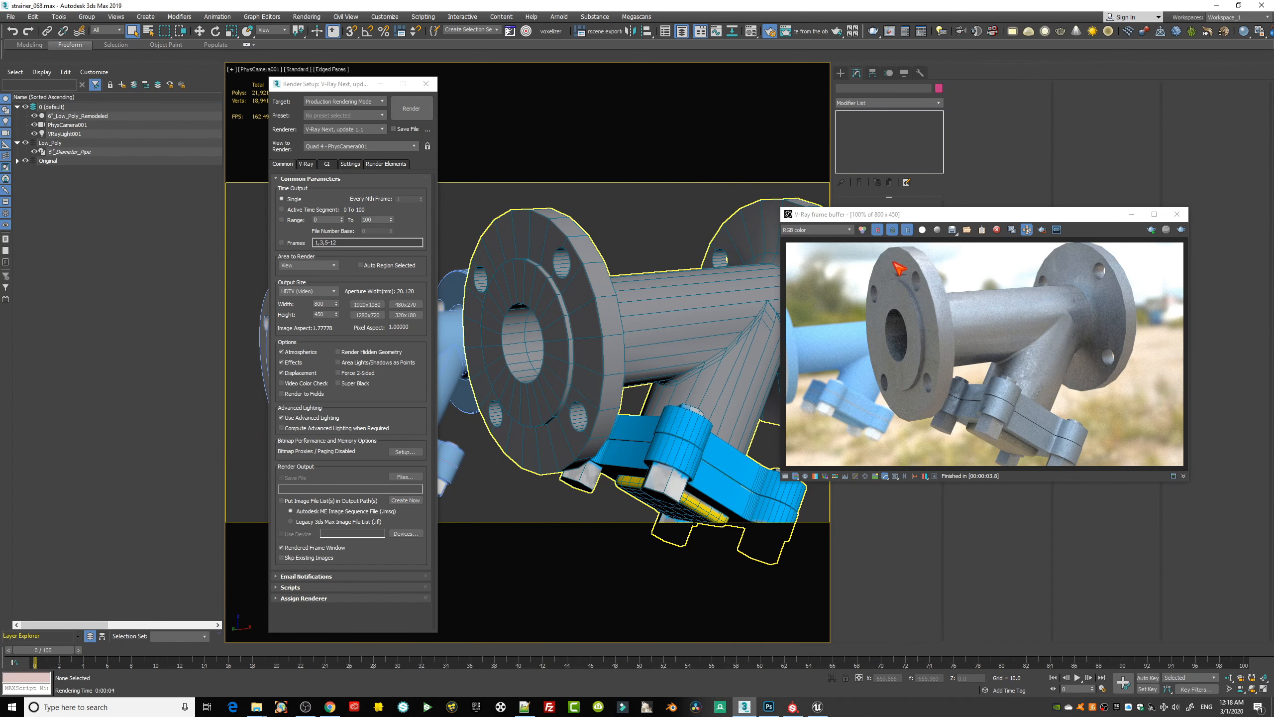
scroll(896, 262, "up", 3)
middle_click_drag(929, 293, 927, 373)
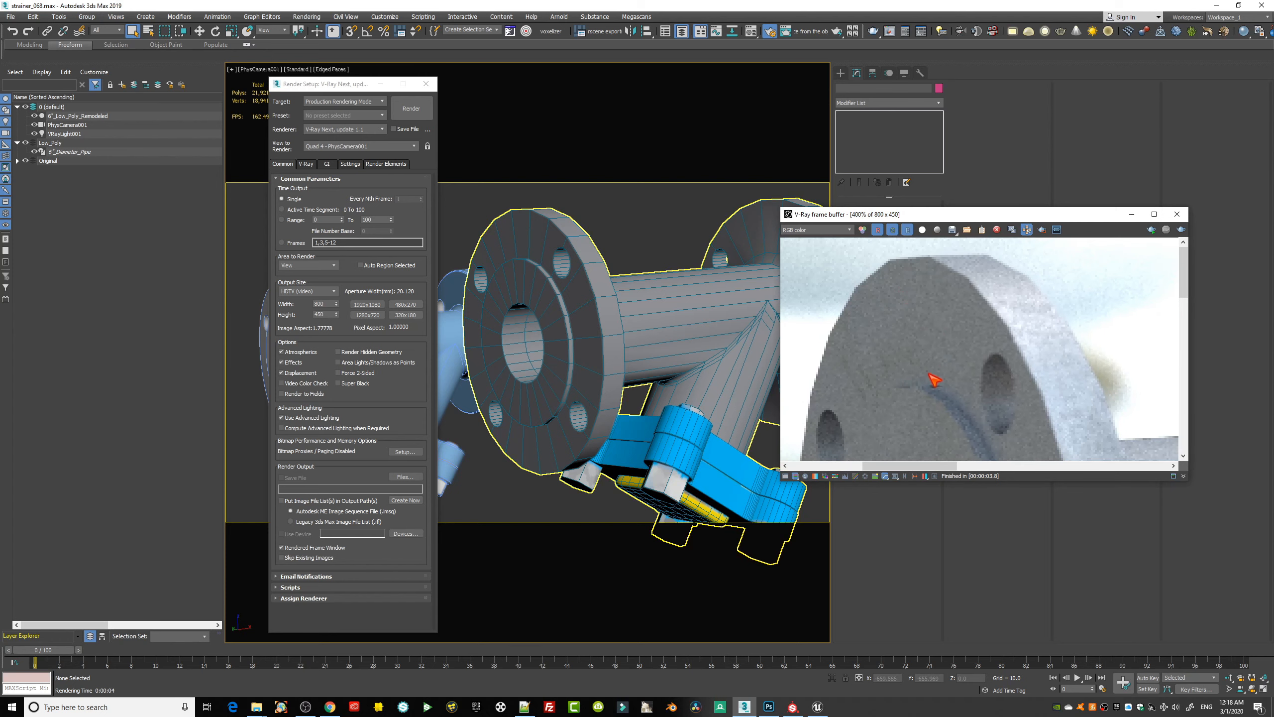
scroll(955, 321, "down", 3)
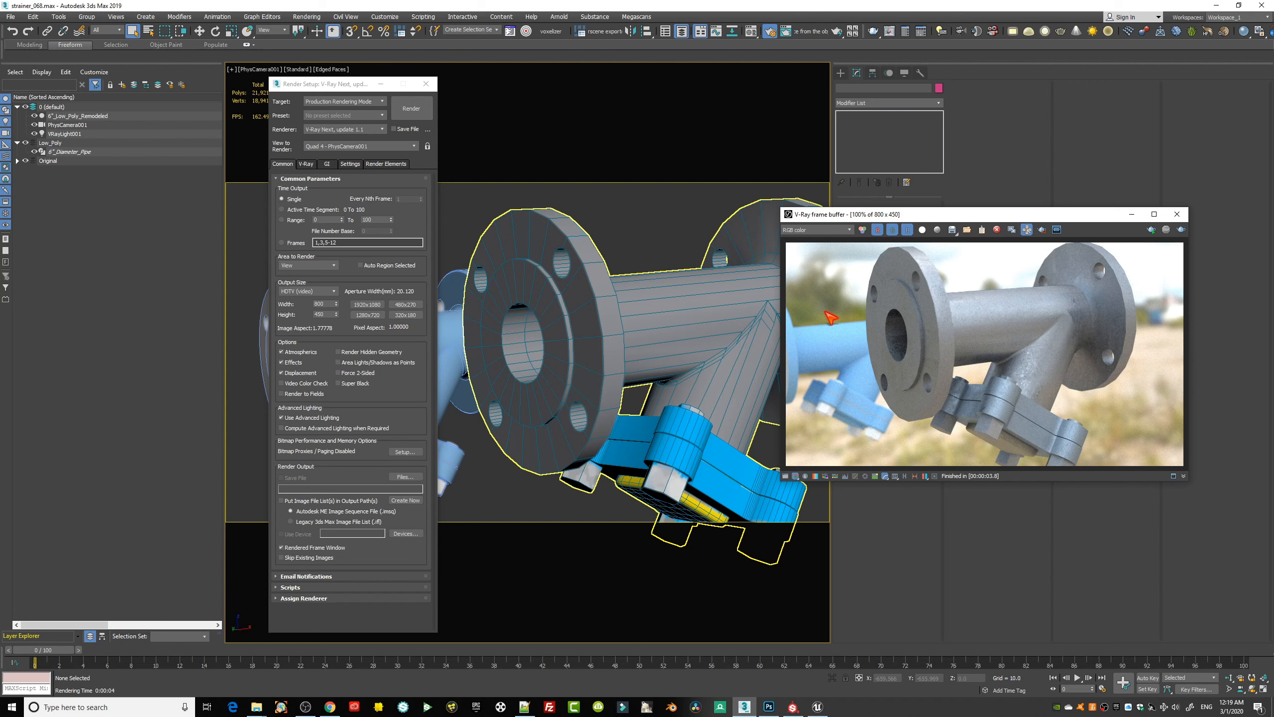
- Rearrange the render setup and frame buffer windows, select the remodeled low-poly strainer and show the renderer's V-Ray settings
left_click_drag(354, 84, 275, 97)
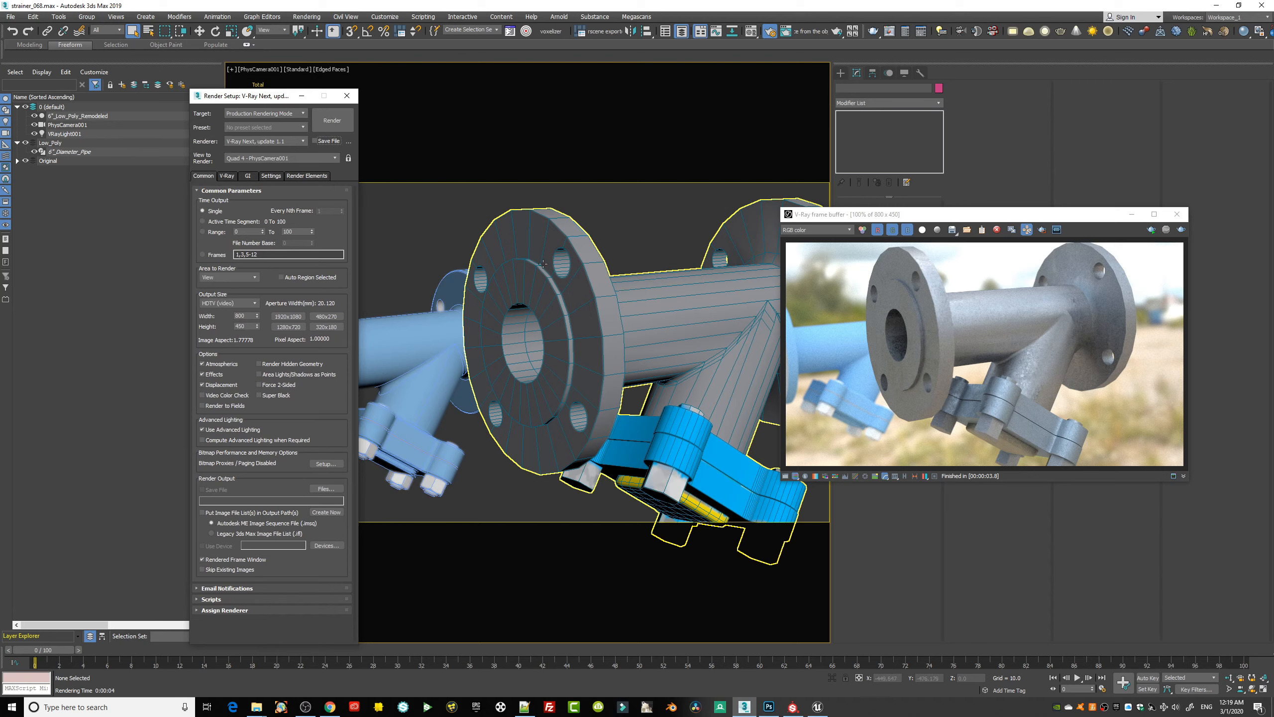
left_click(627, 284)
left_click_drag(851, 221, 903, 296)
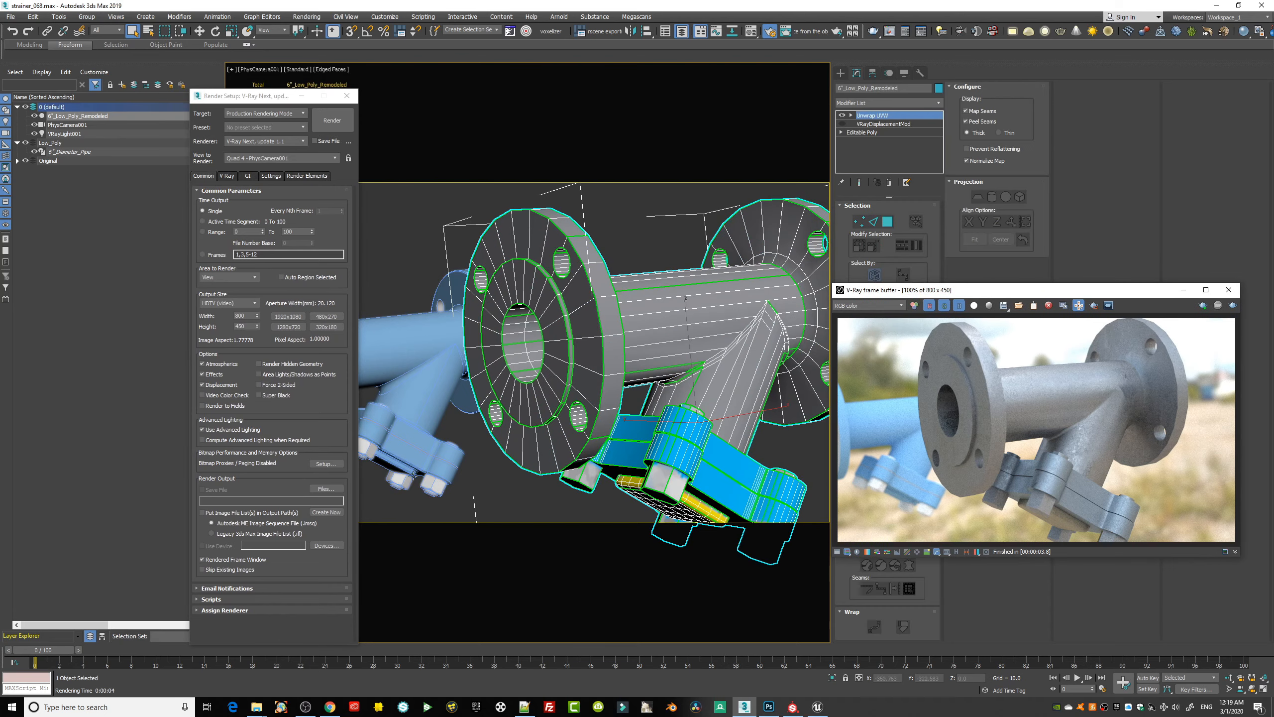
left_click(230, 175)
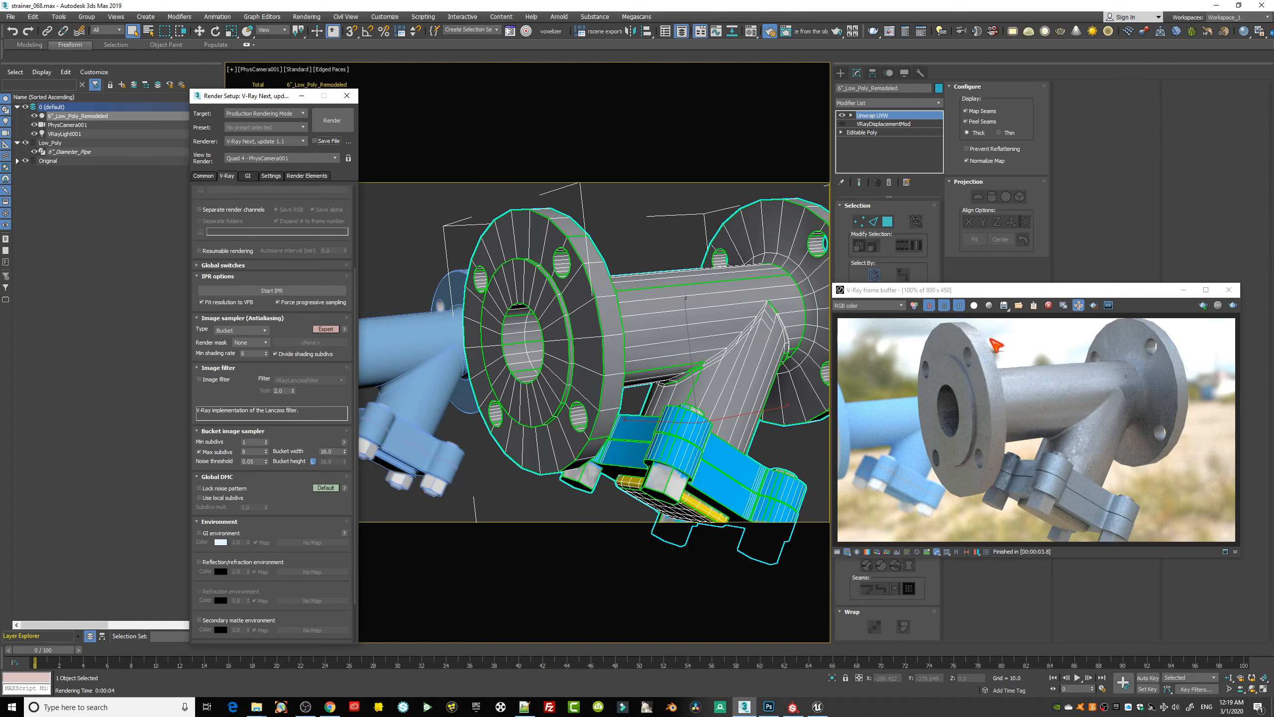
left_click_drag(996, 291, 270, 272)
right_click(551, 237)
left_click(563, 250)
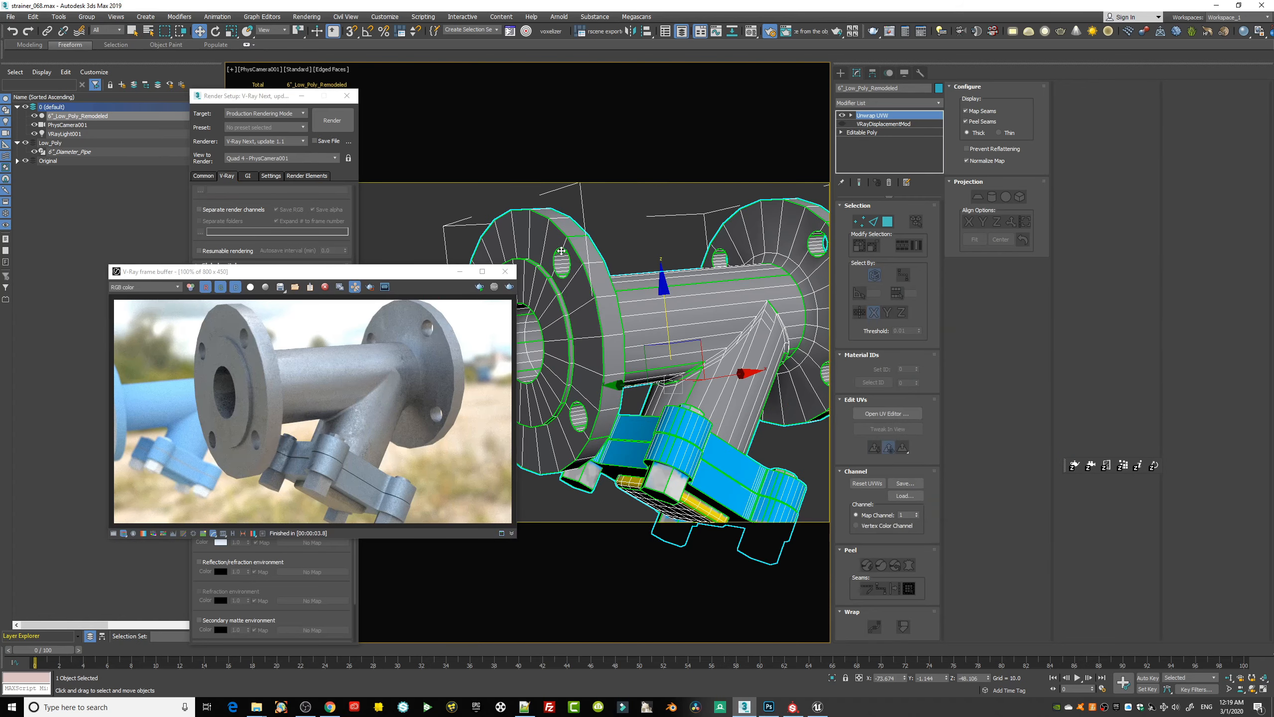
- Go back up from the normal map bitmap to Material #48 and review its list of assigned maps
key("m")
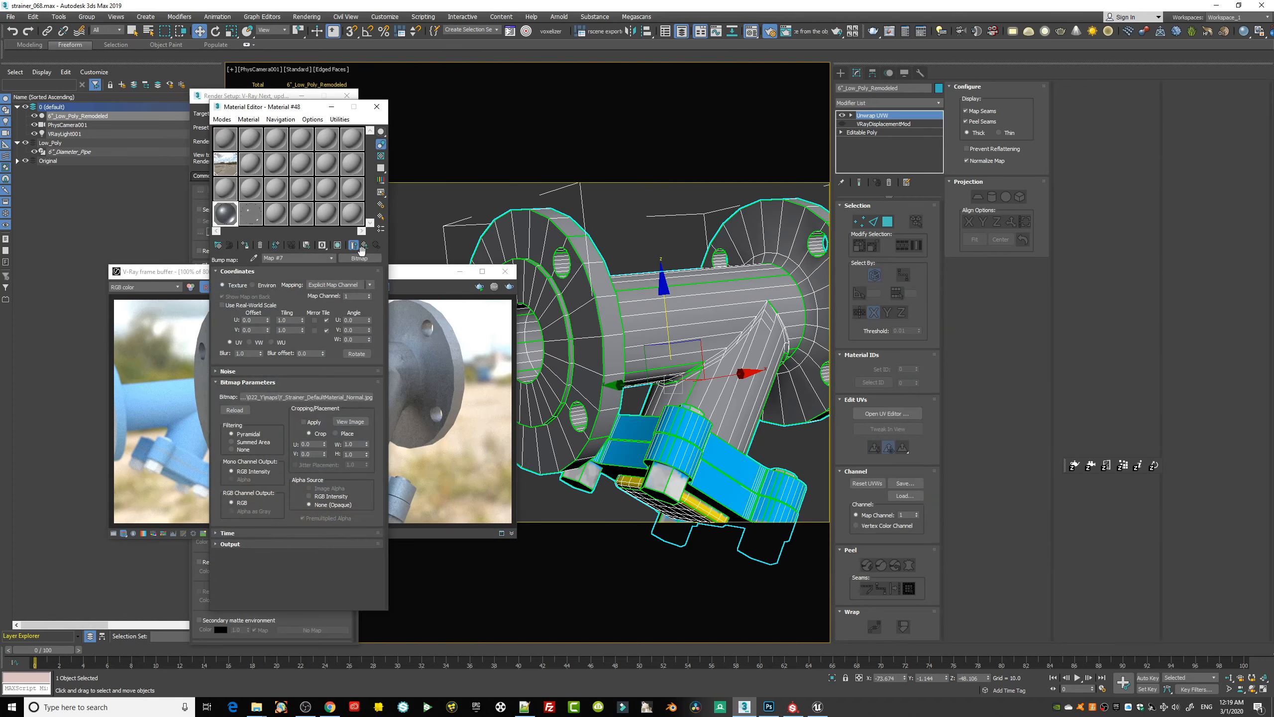
left_click(366, 245)
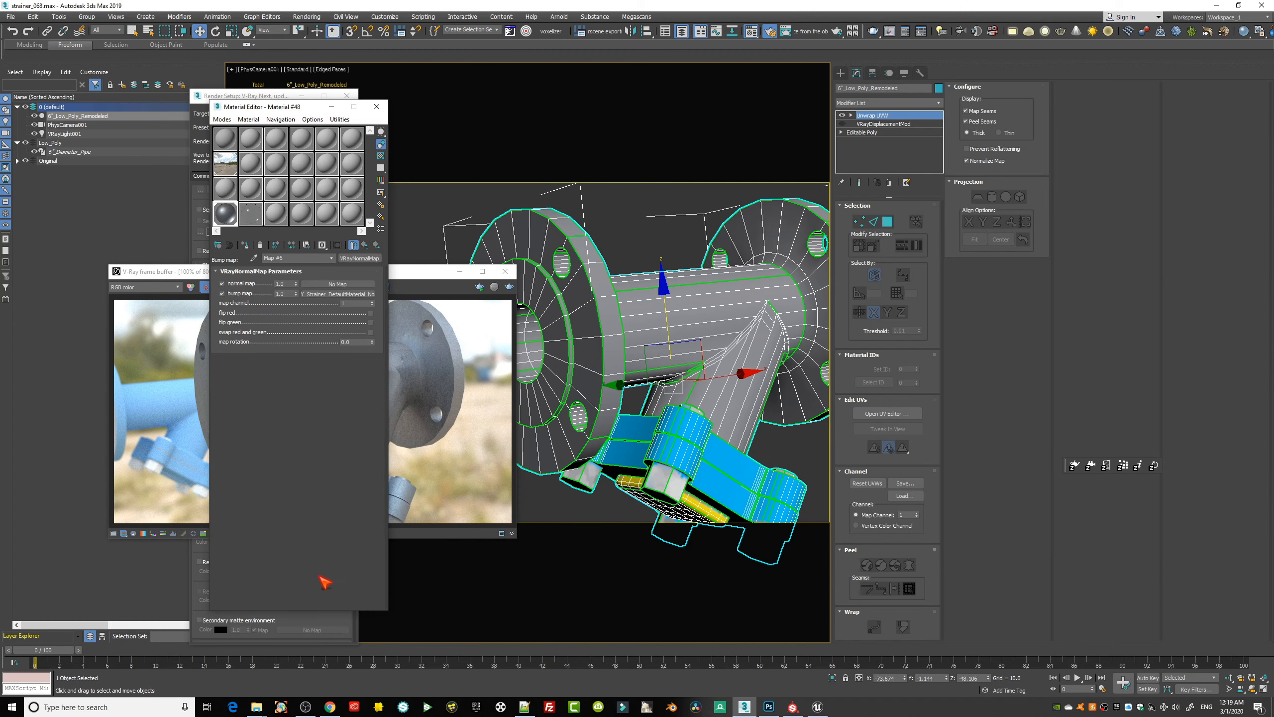
left_click(365, 244)
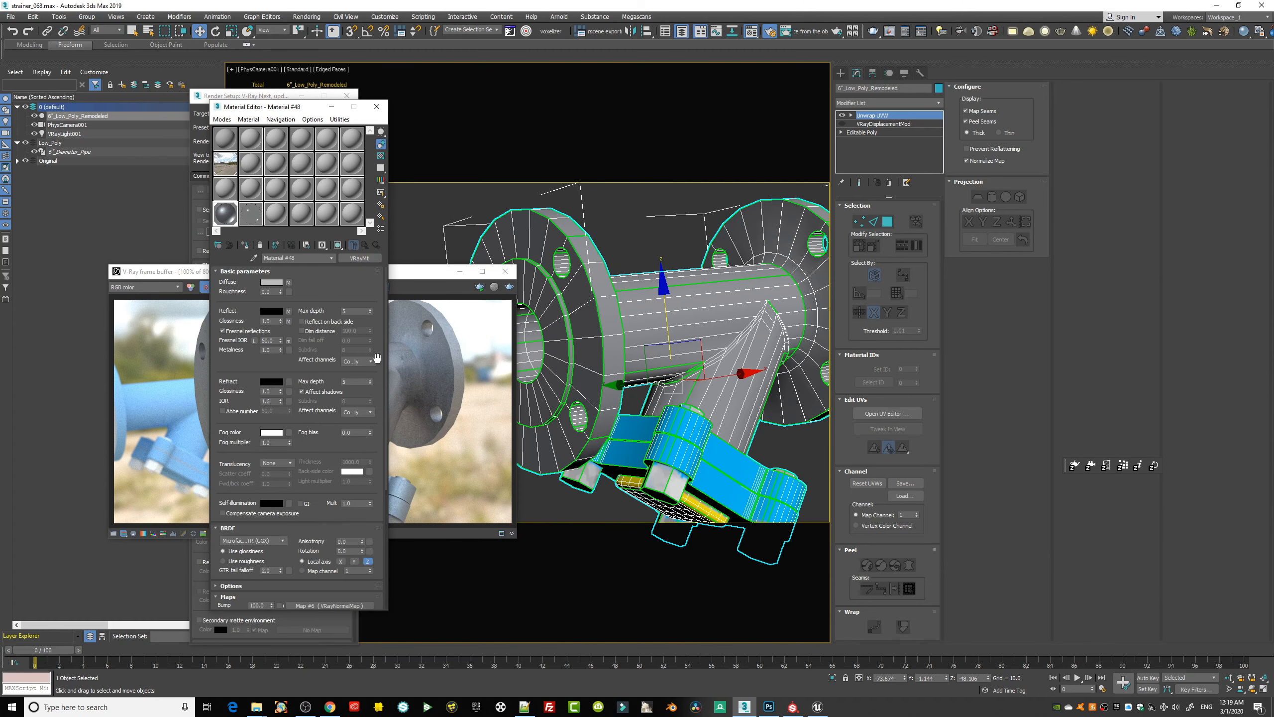
scroll(331, 514, "down", 4)
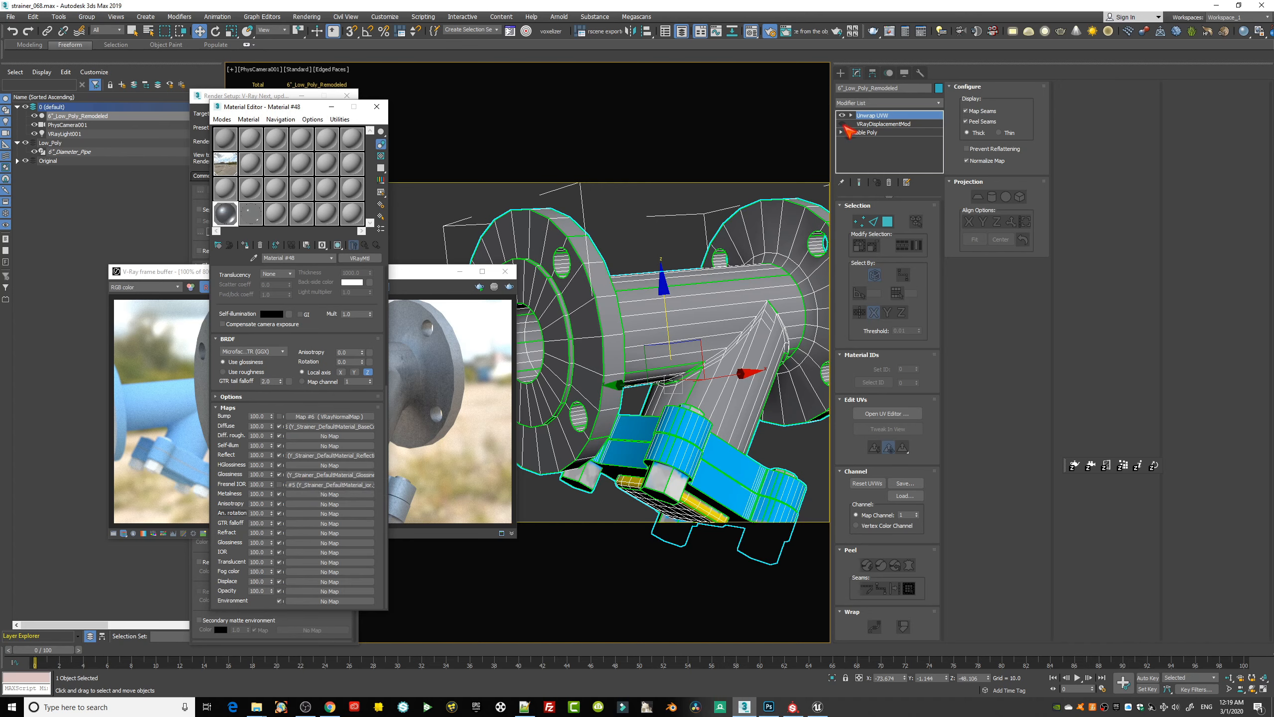
- Enable the strainer's VRayDisplacementMod modifier and render the camera view, reframing it on the pipe for a second render
left_click(888, 124)
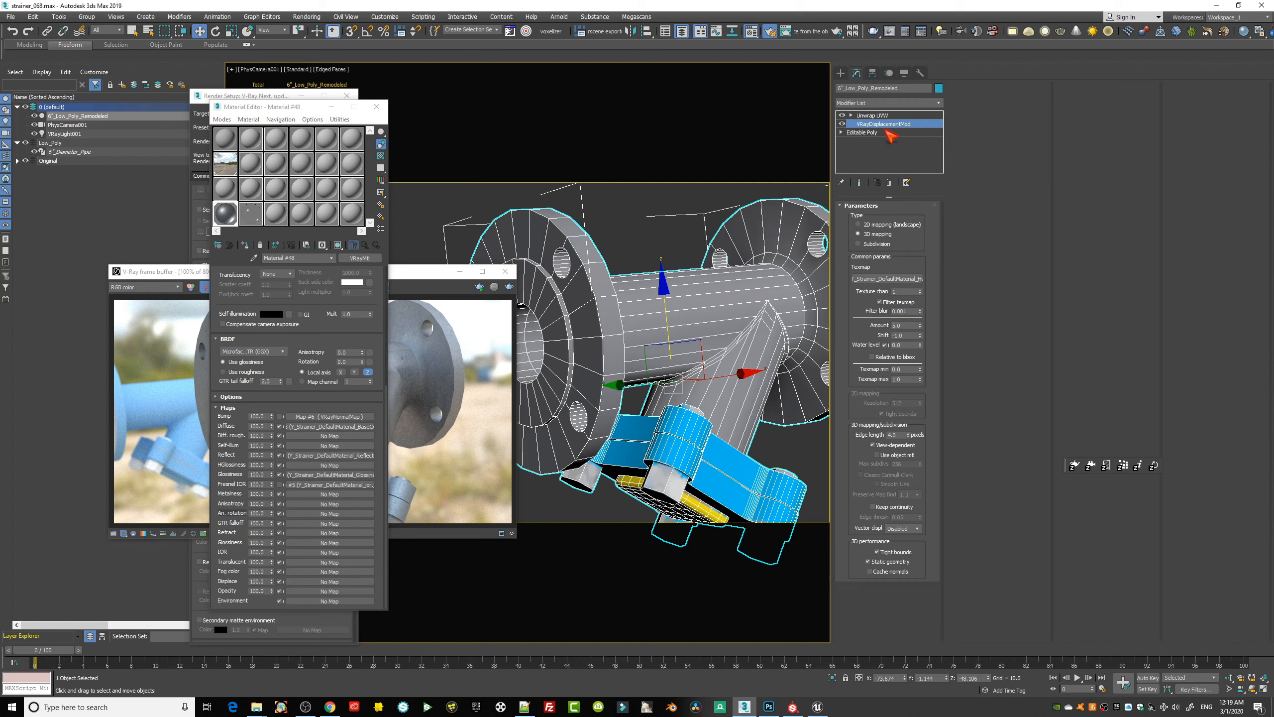
left_click(509, 287)
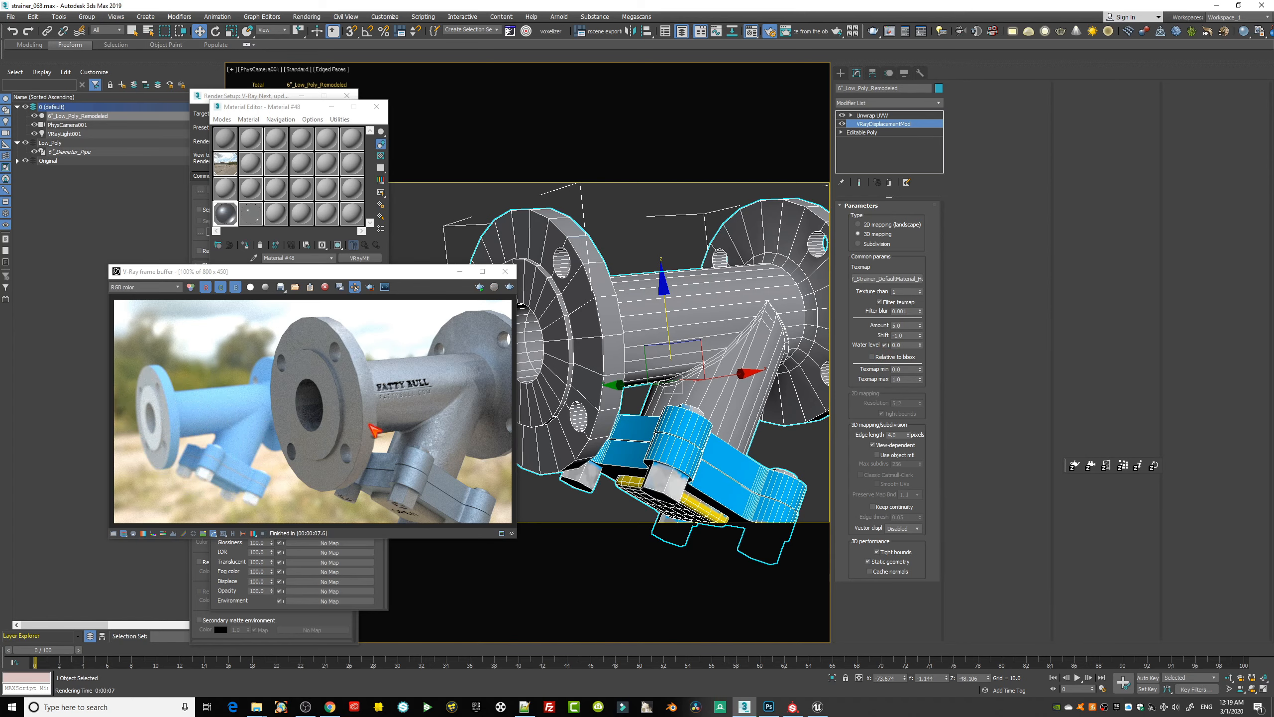
left_click_drag(451, 277, 359, 277)
middle_click_drag(647, 364, 428, 319)
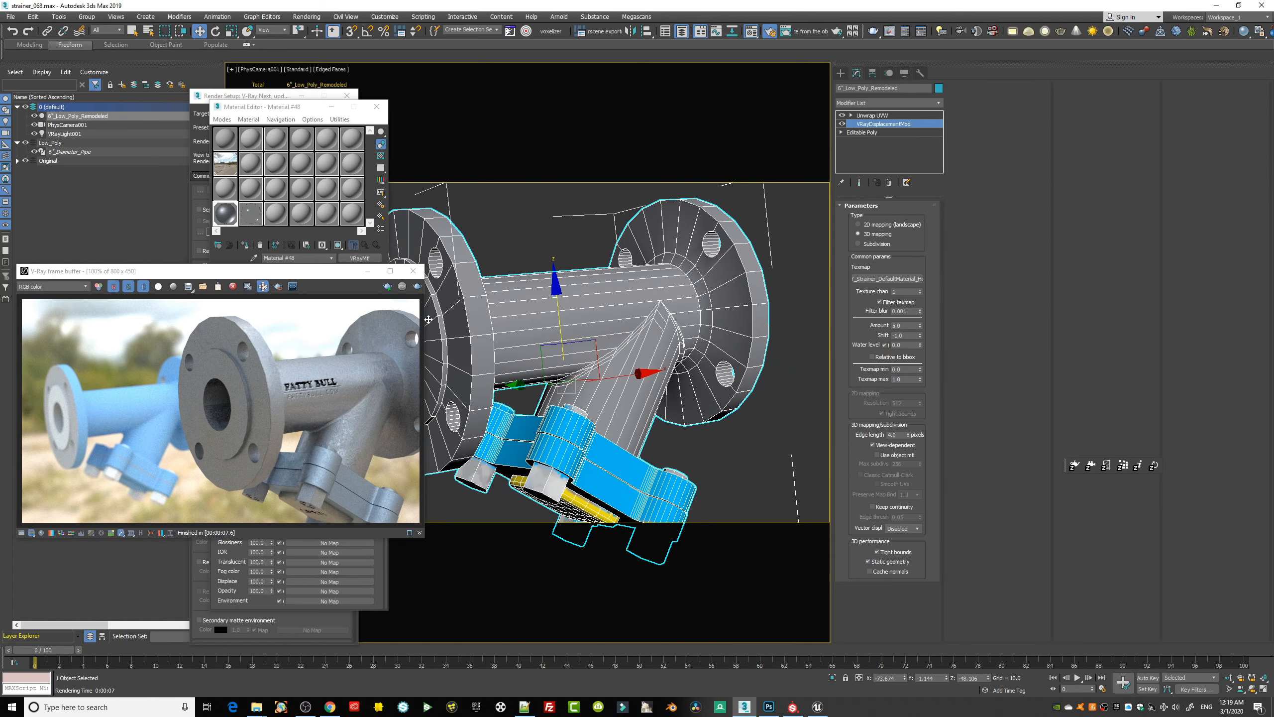
left_click(417, 286)
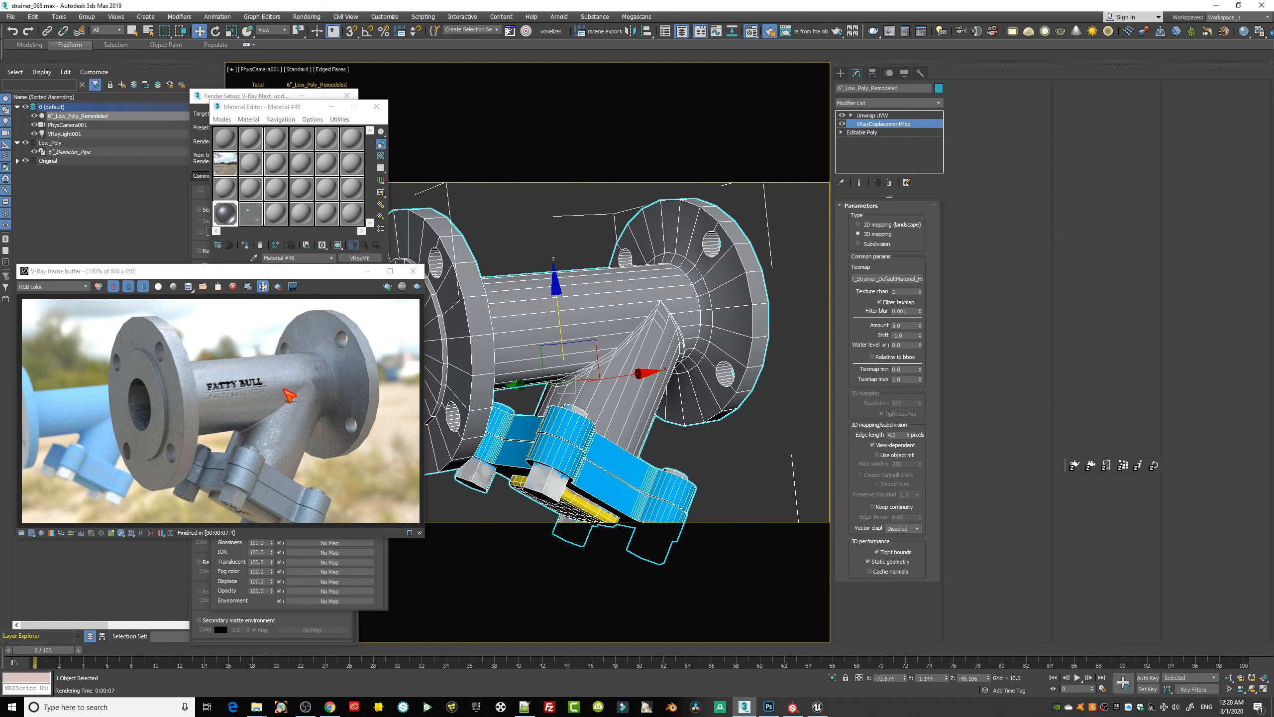
- Select the view's camera, PhysCamera001, and display its physical camera parameters
left_click(875, 115)
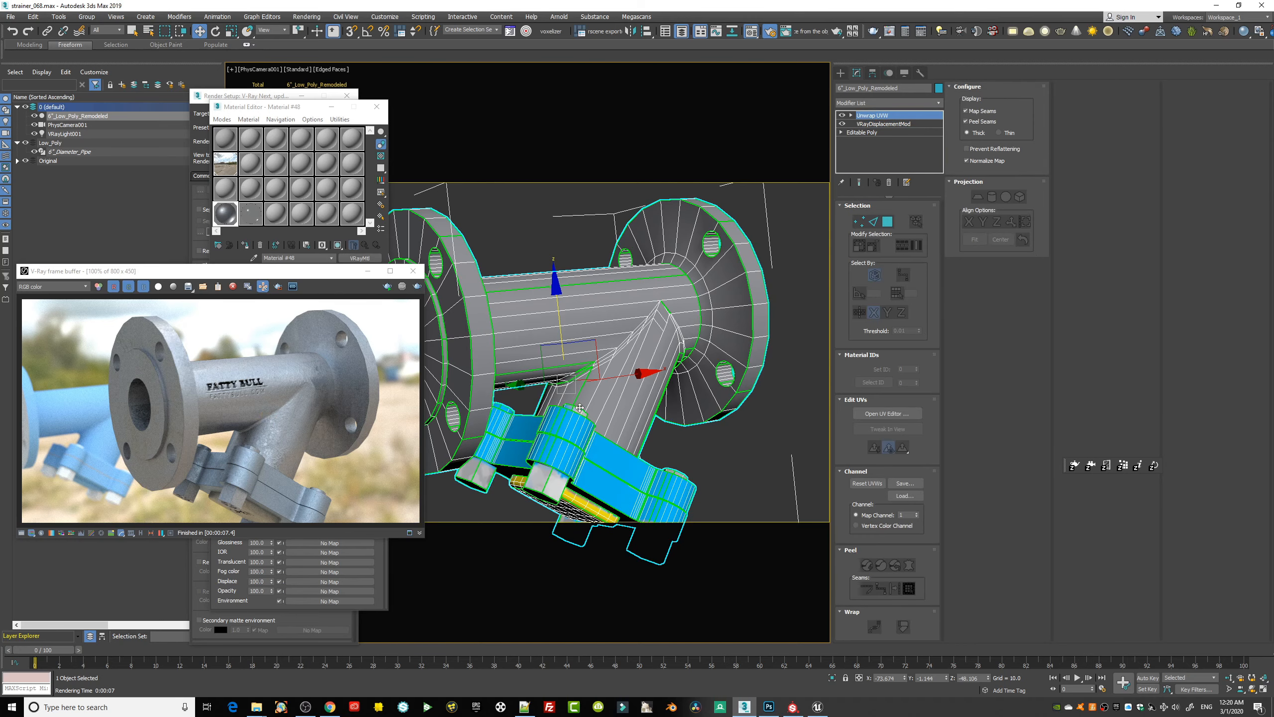
left_click(841, 74)
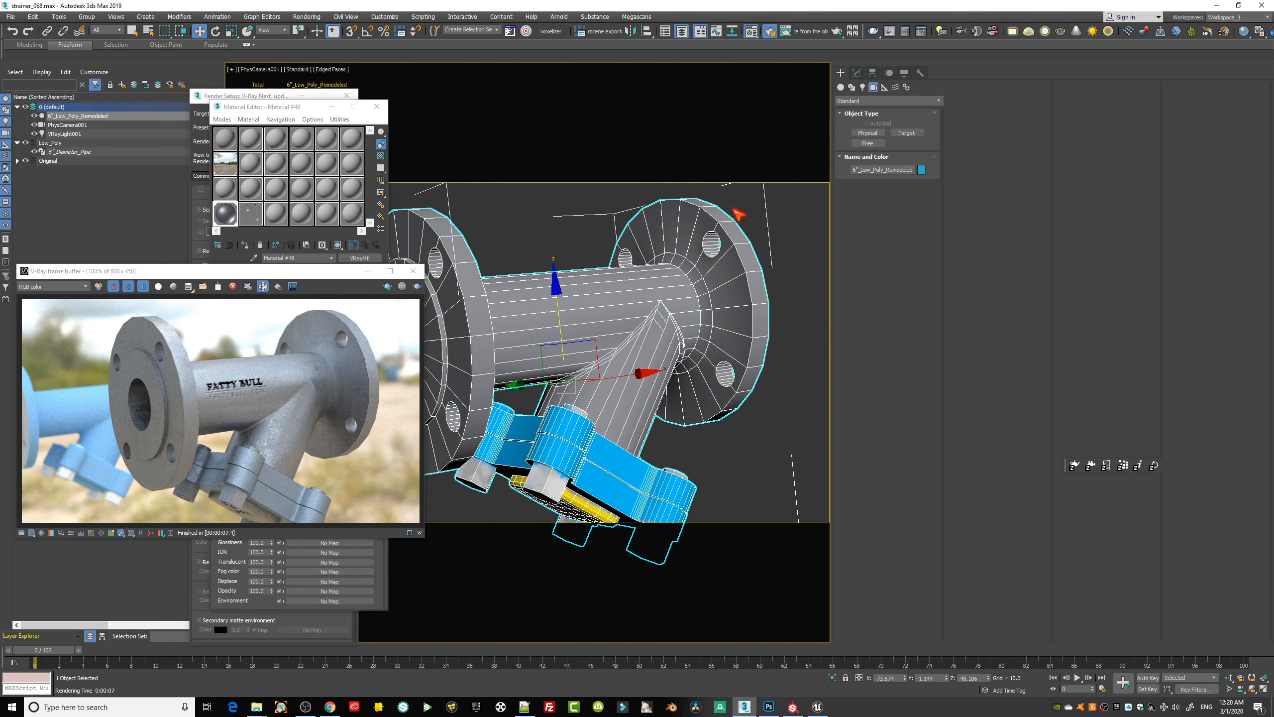
left_click(256, 70)
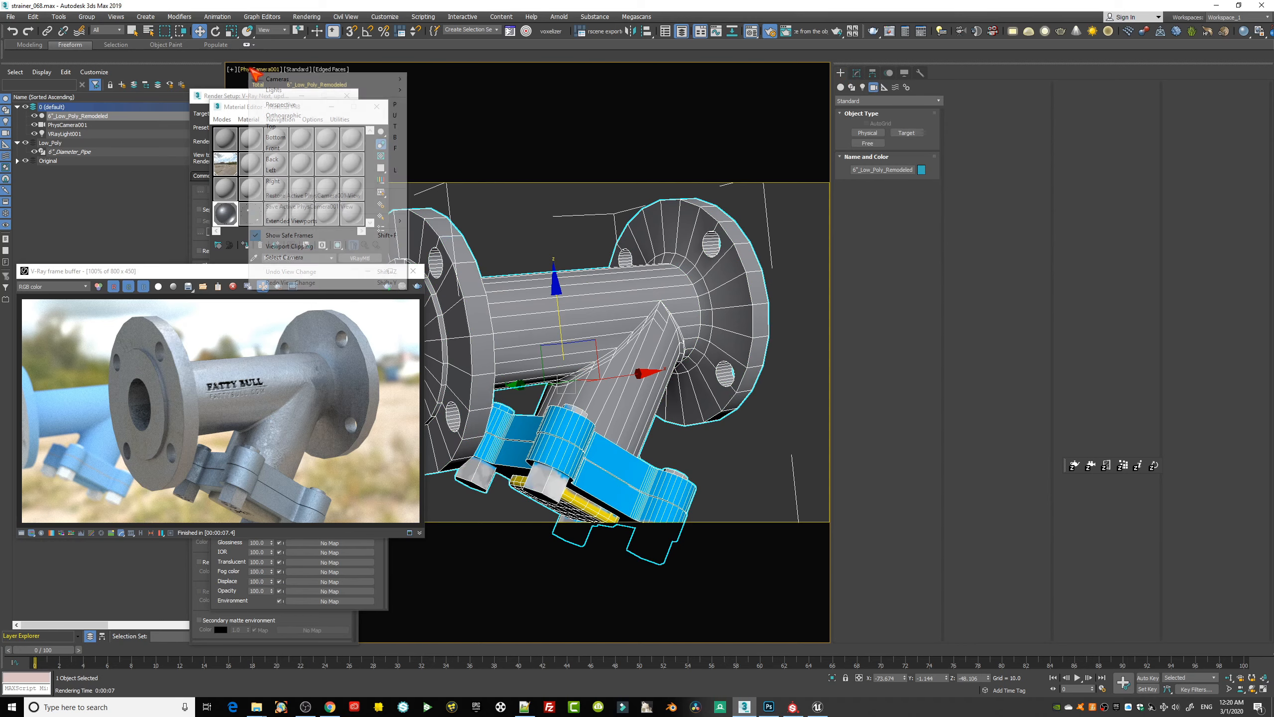
left_click(284, 257)
left_click(856, 74)
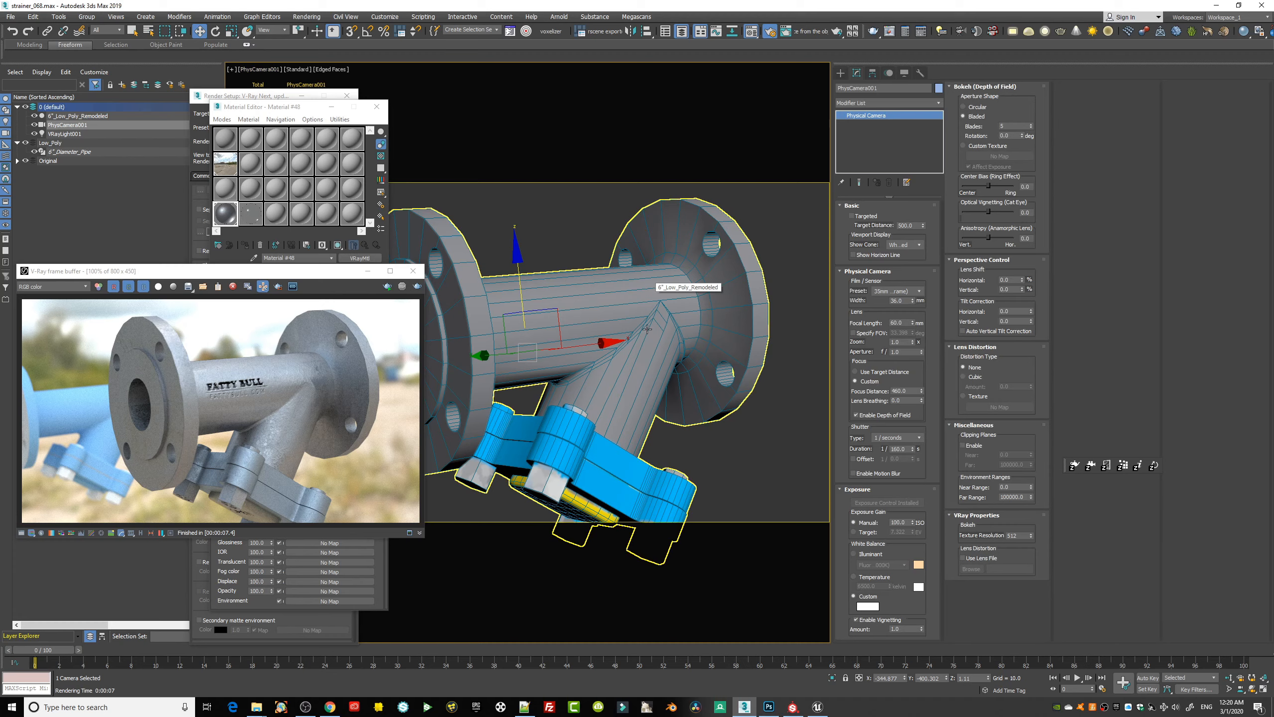
middle_click_drag(575, 442, 564, 426)
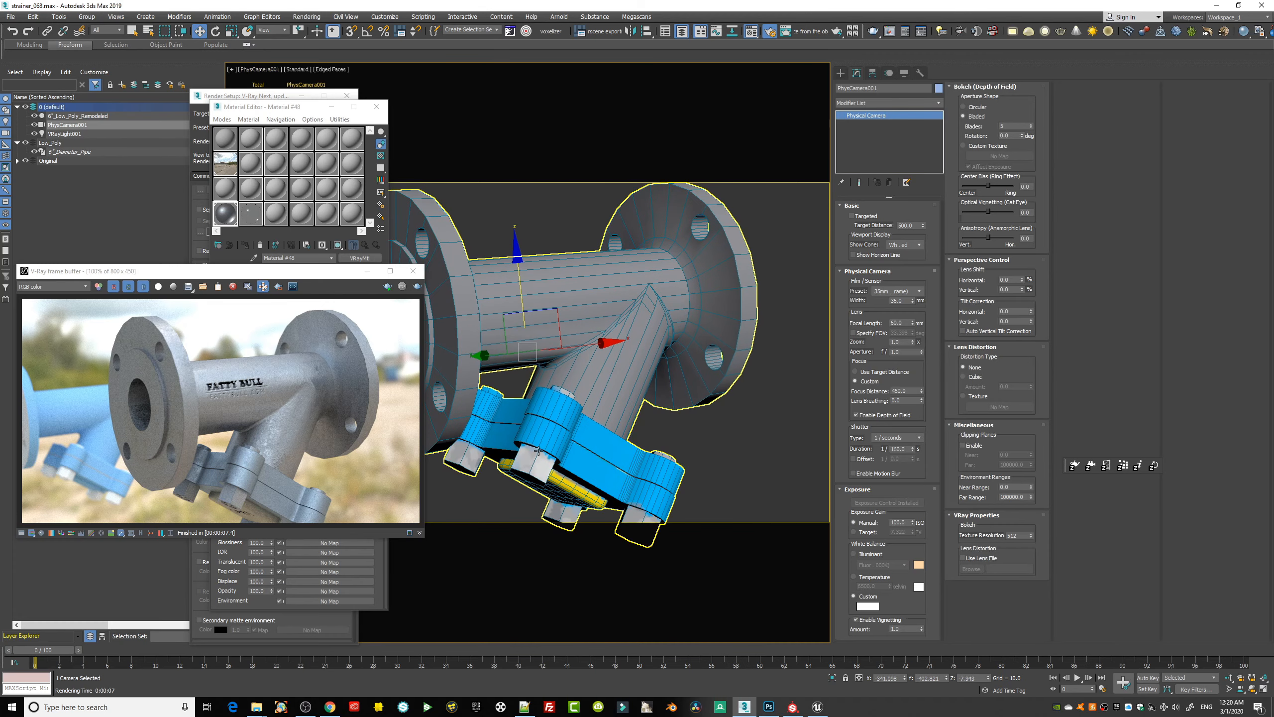
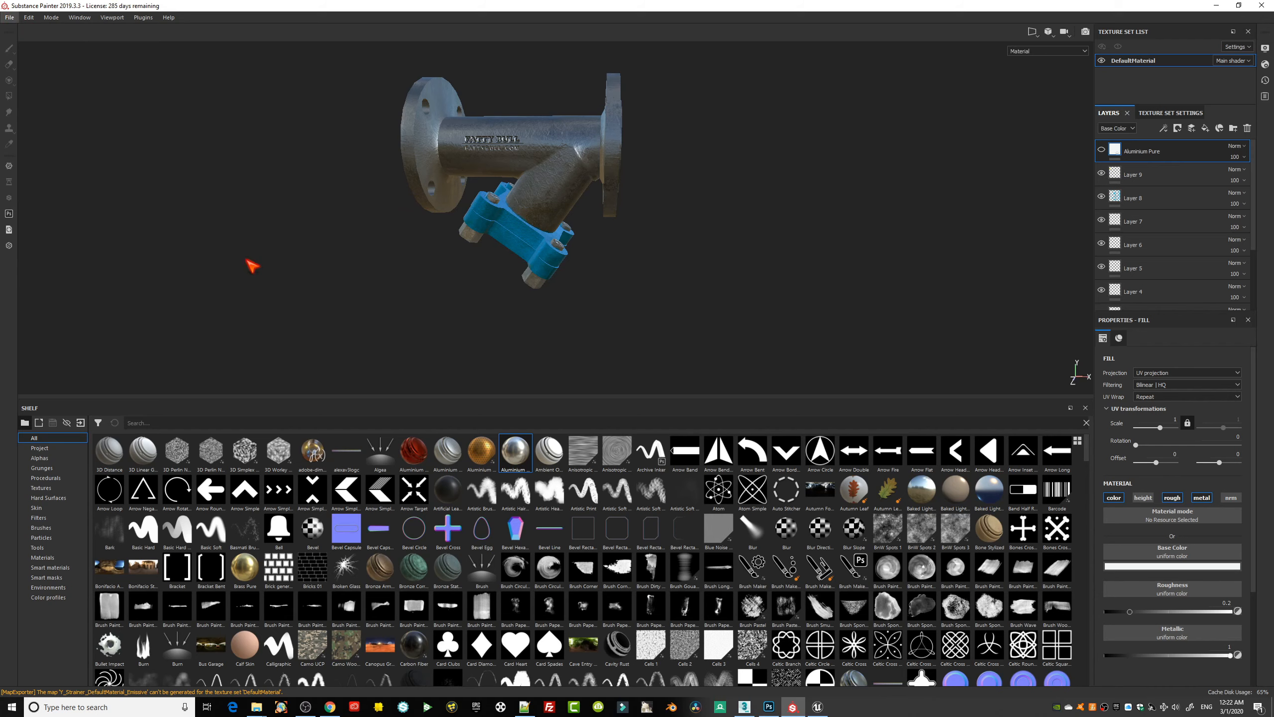
- Start a new PBR - Metallic Roughness project in Substance Painter with a document resolution of 2048
left_click(10, 17)
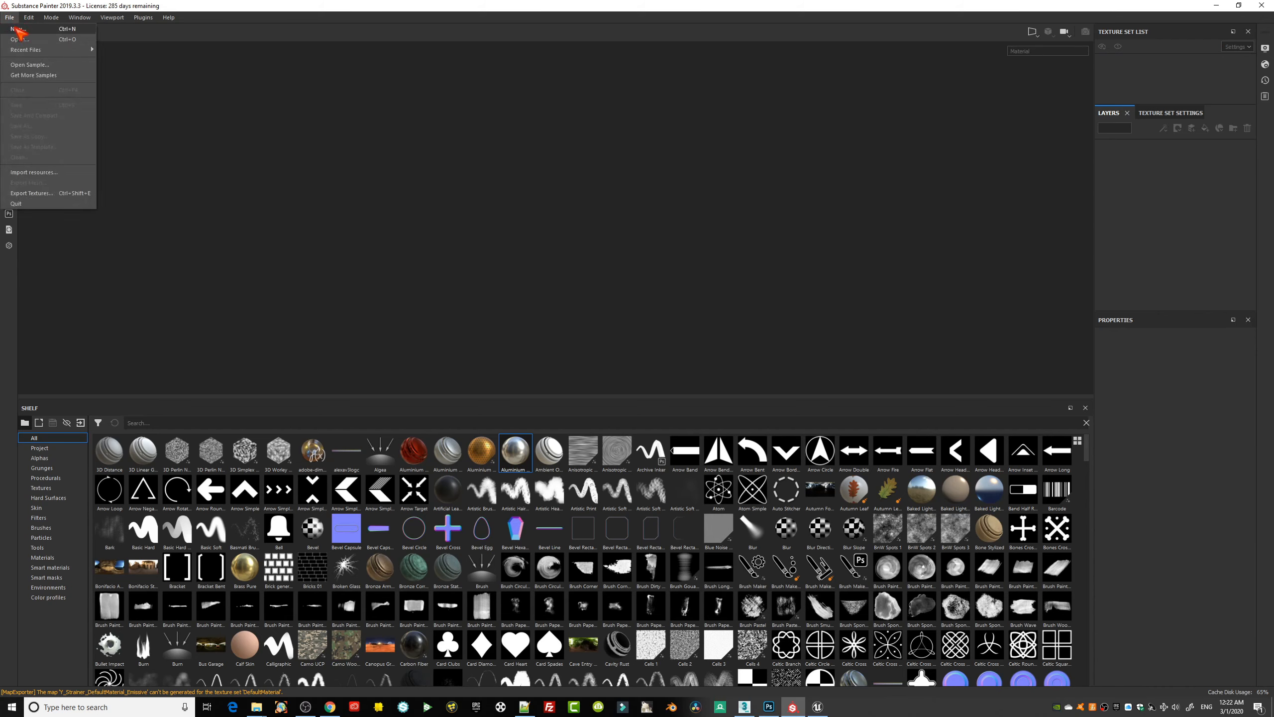
left_click(17, 28)
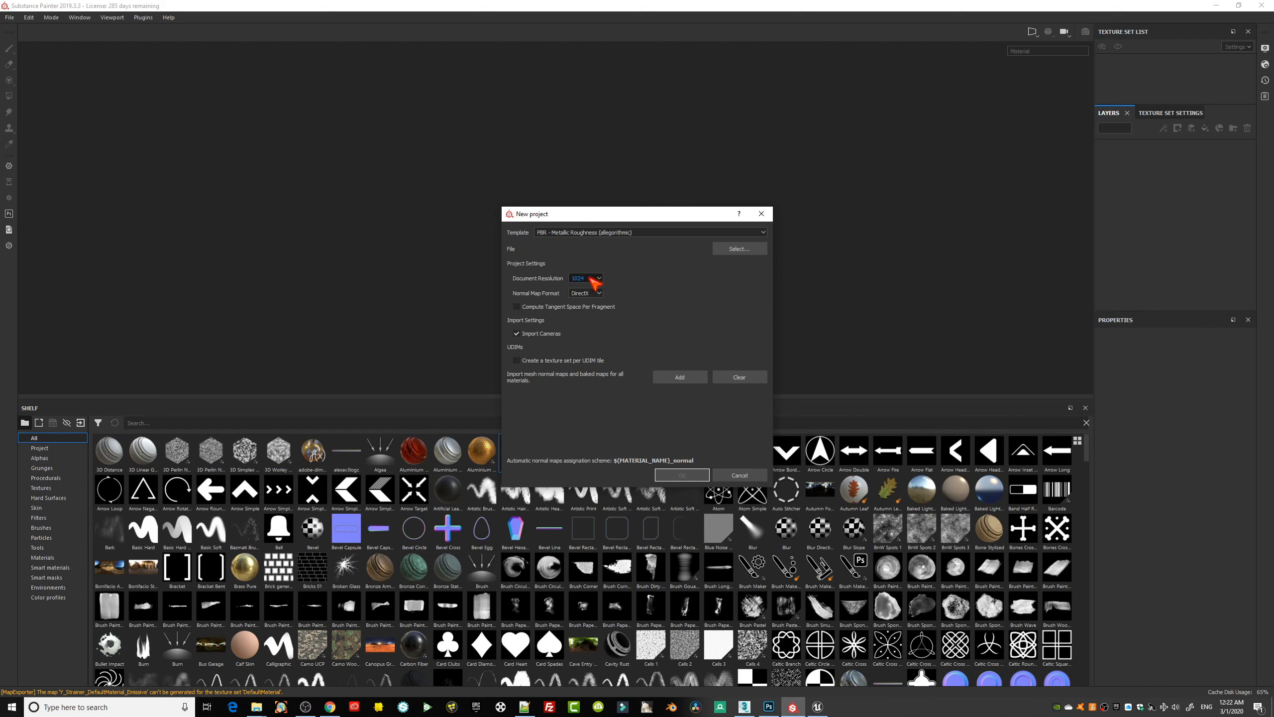
left_click(590, 277)
left_click(585, 317)
- Load Y_Strainer.FBX from the 022_Y folder as the project's mesh and create the project
left_click(741, 248)
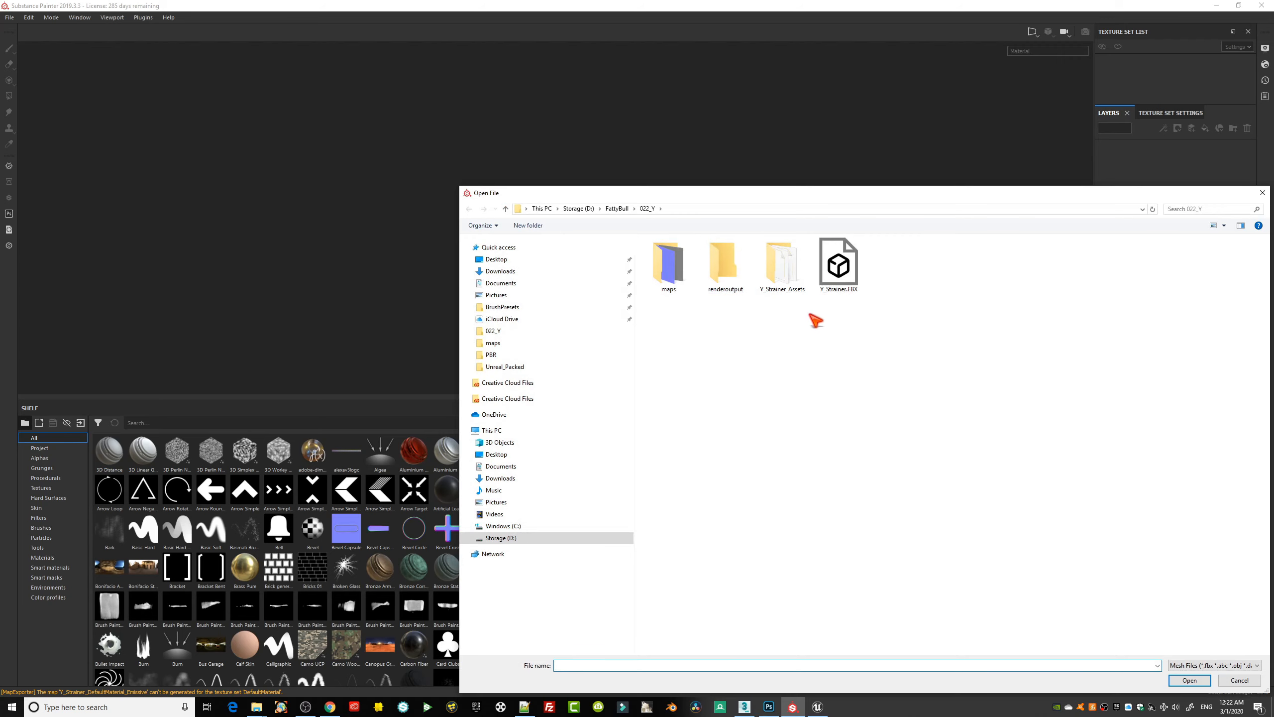
left_click(847, 281)
left_click_drag(837, 194, 682, 127)
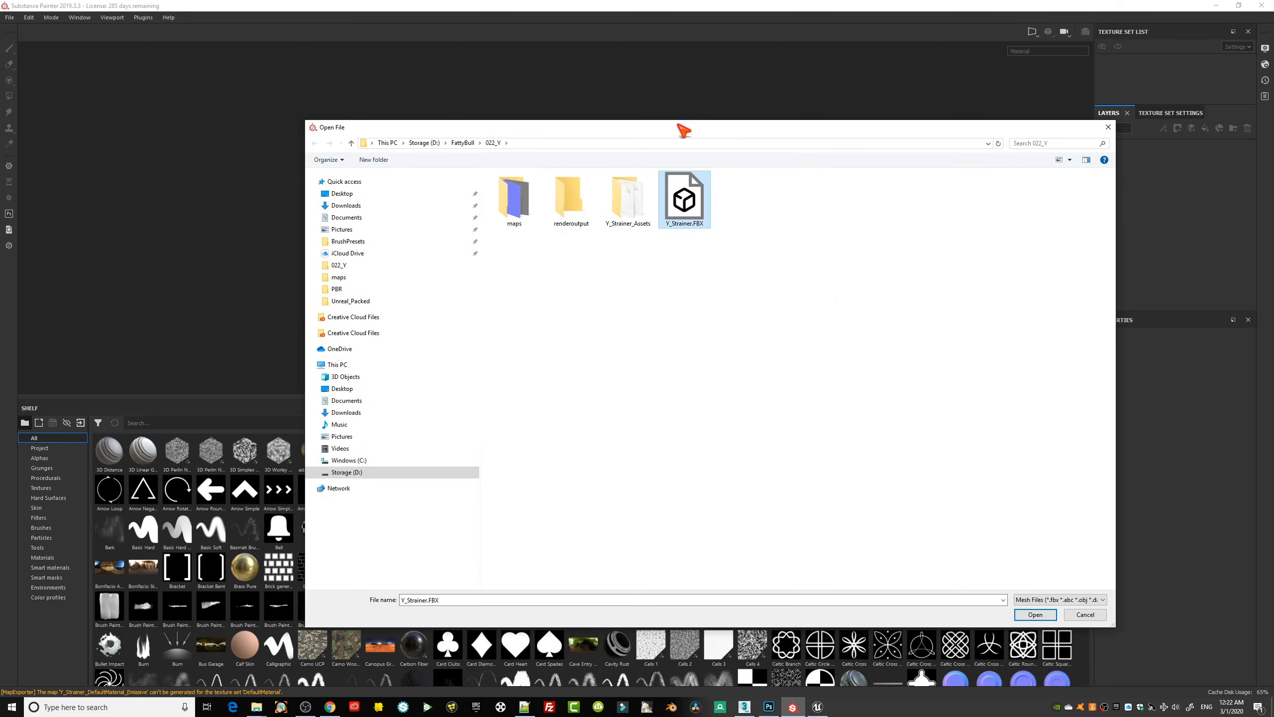
left_click(1035, 614)
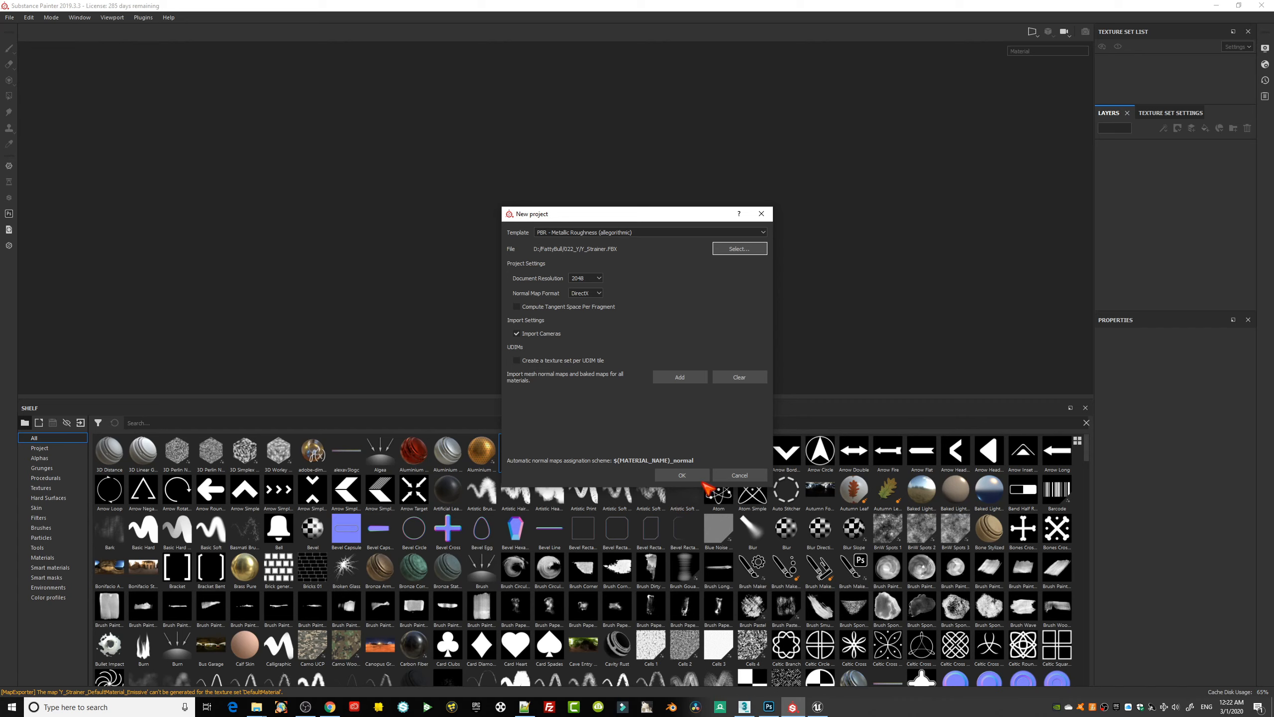
left_click(674, 476)
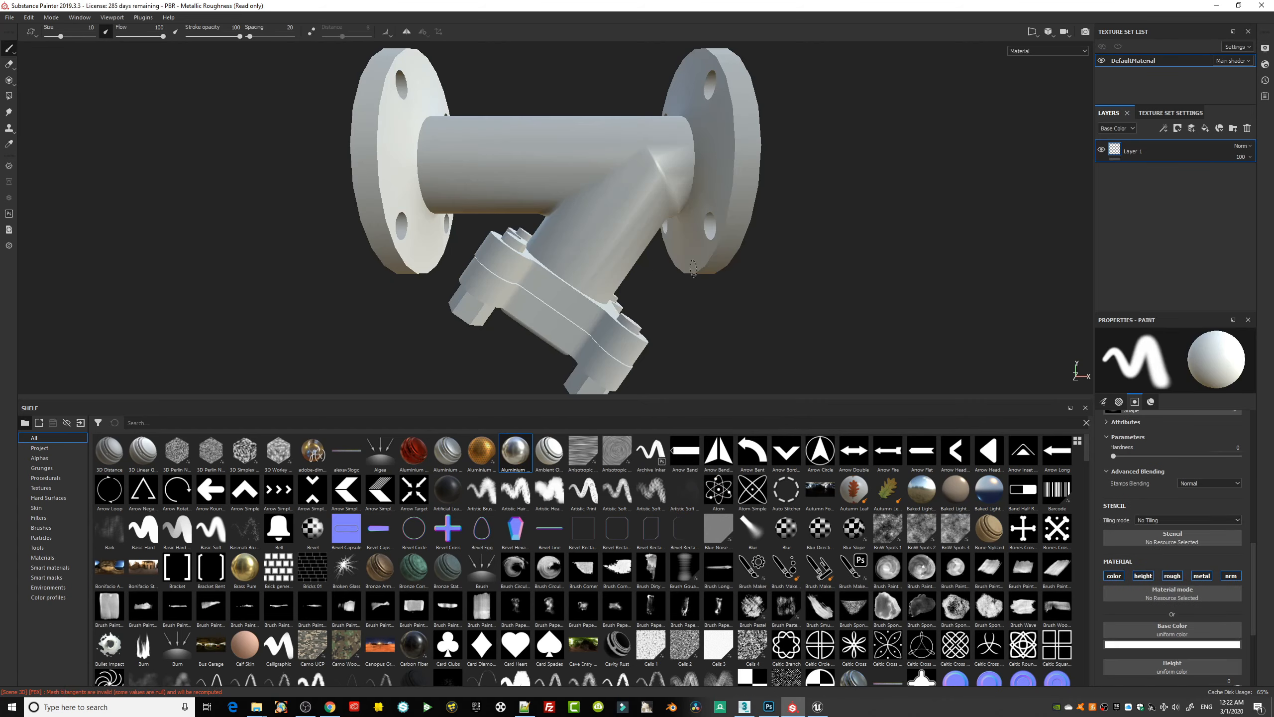
- Inspect the imported strainer mesh and apply the Silver Pure material from the shelf to it
left_click_drag(759, 317, 861, 310, "alt")
left_click_drag(312, 270, 752, 240, "alt")
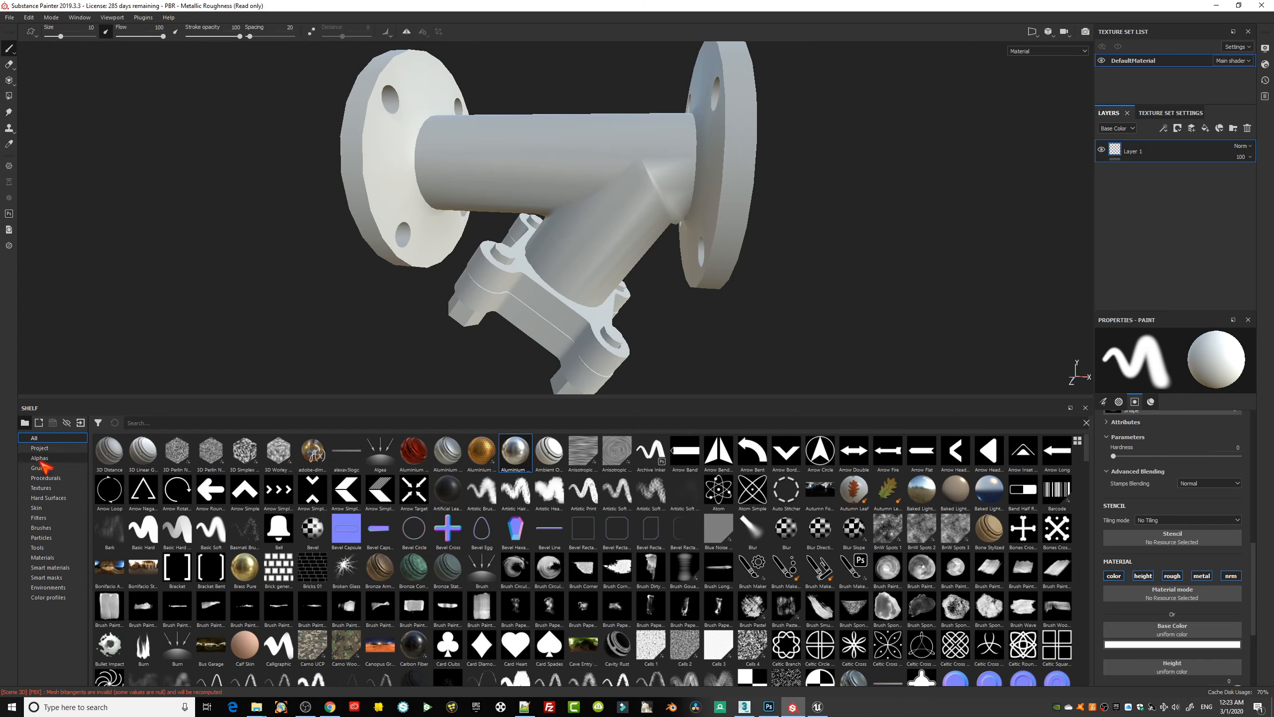
left_click(45, 558)
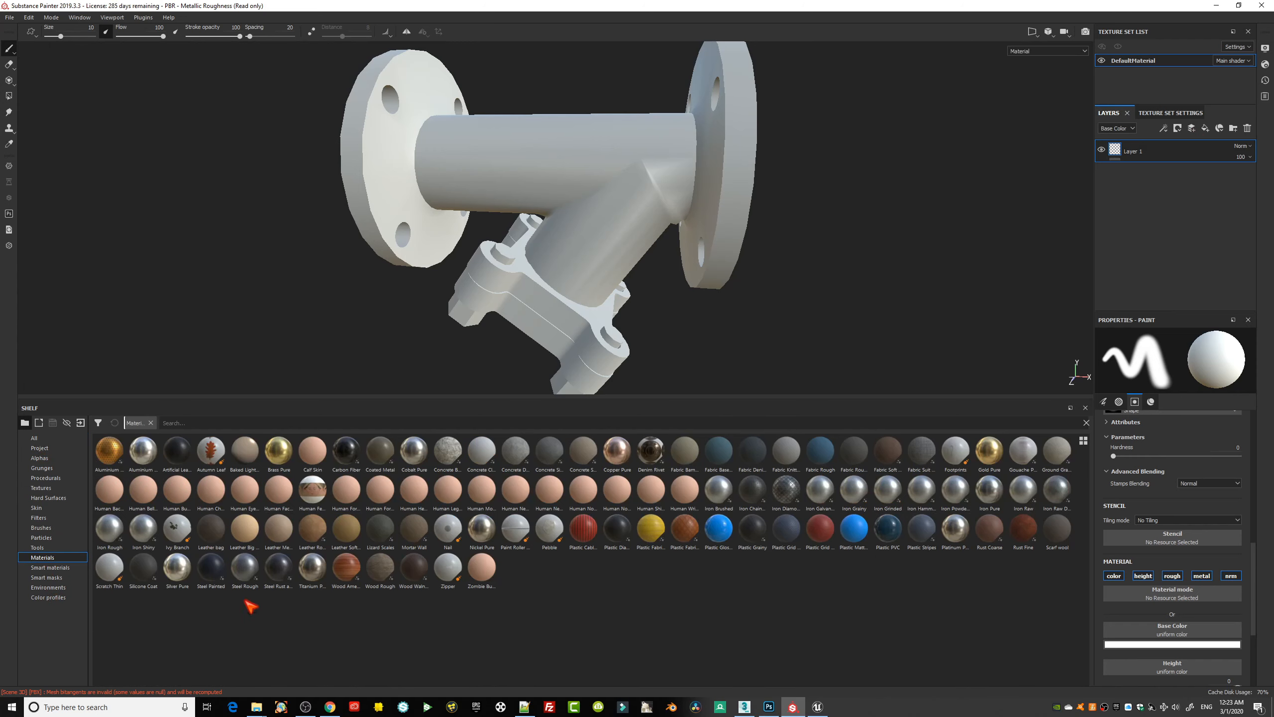
left_click_drag(177, 567, 574, 205)
left_click_drag(811, 287, 738, 296, "alt")
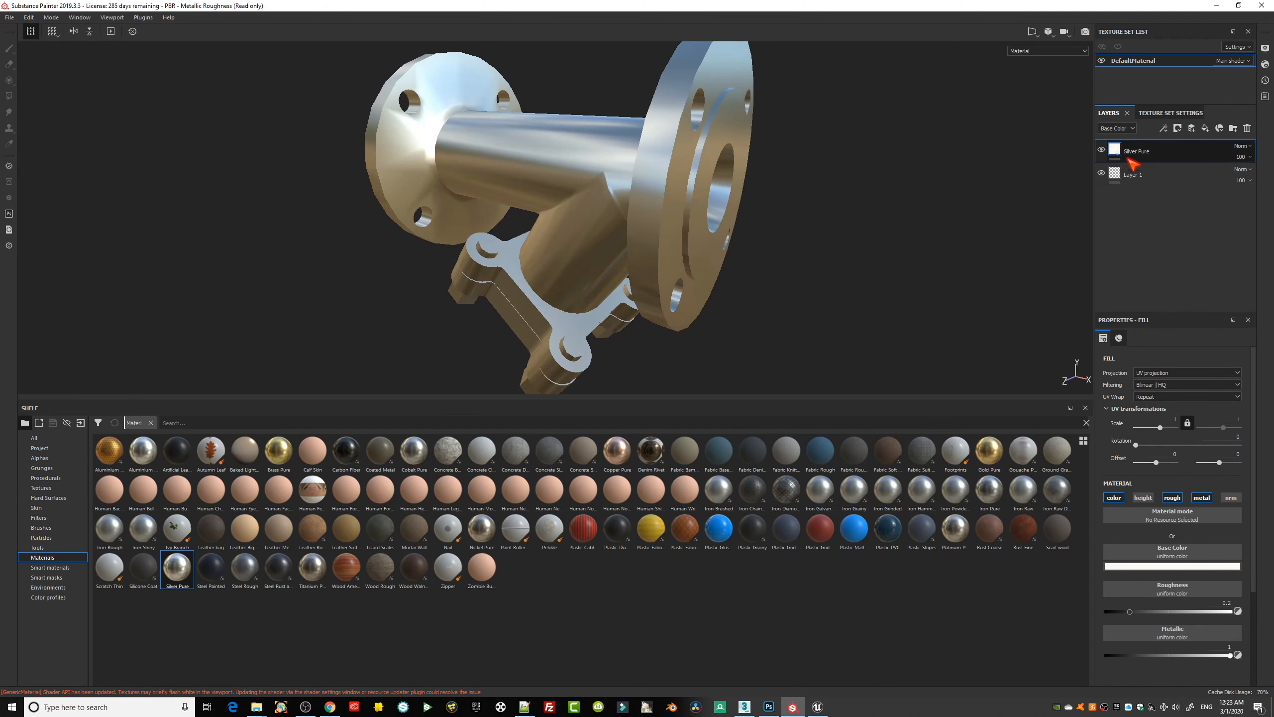
- Toggle the Silver Pure layer off and on to compare, leave it visible, and add Titanium Pure above it
left_click(1102, 150)
left_click(1101, 151)
left_click(1101, 150)
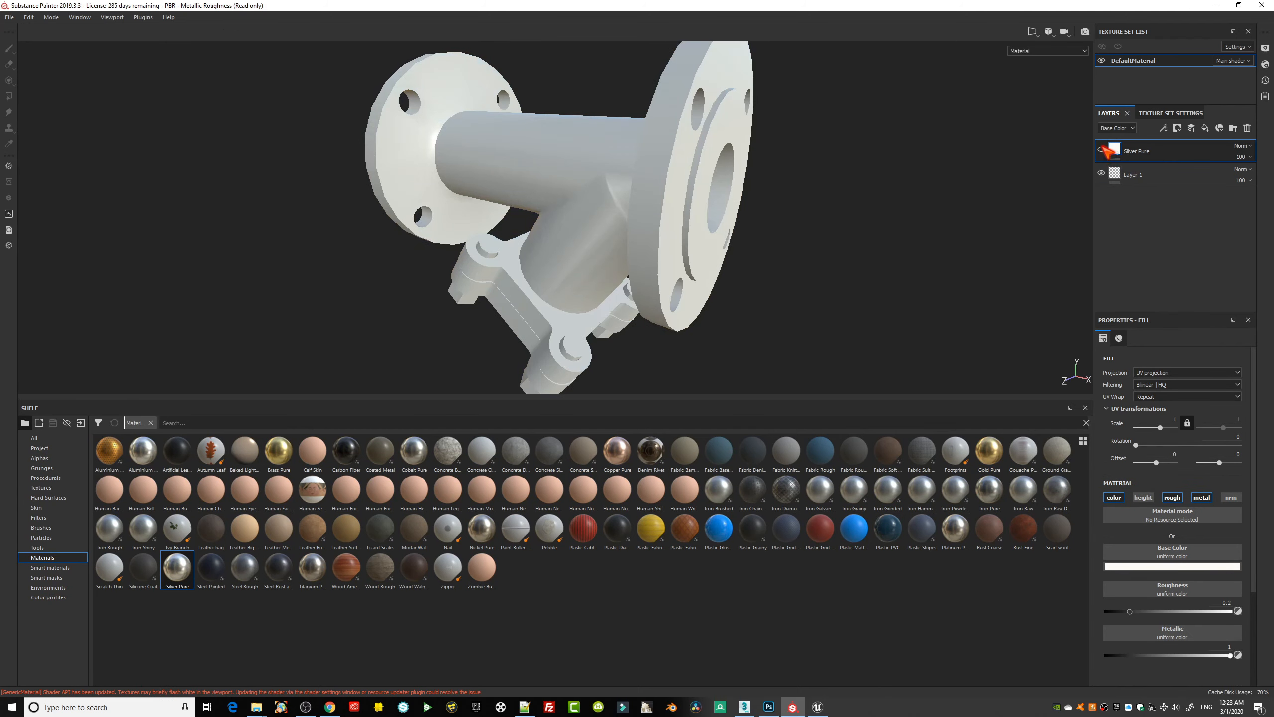
left_click(1101, 150)
left_click_drag(312, 567, 640, 151)
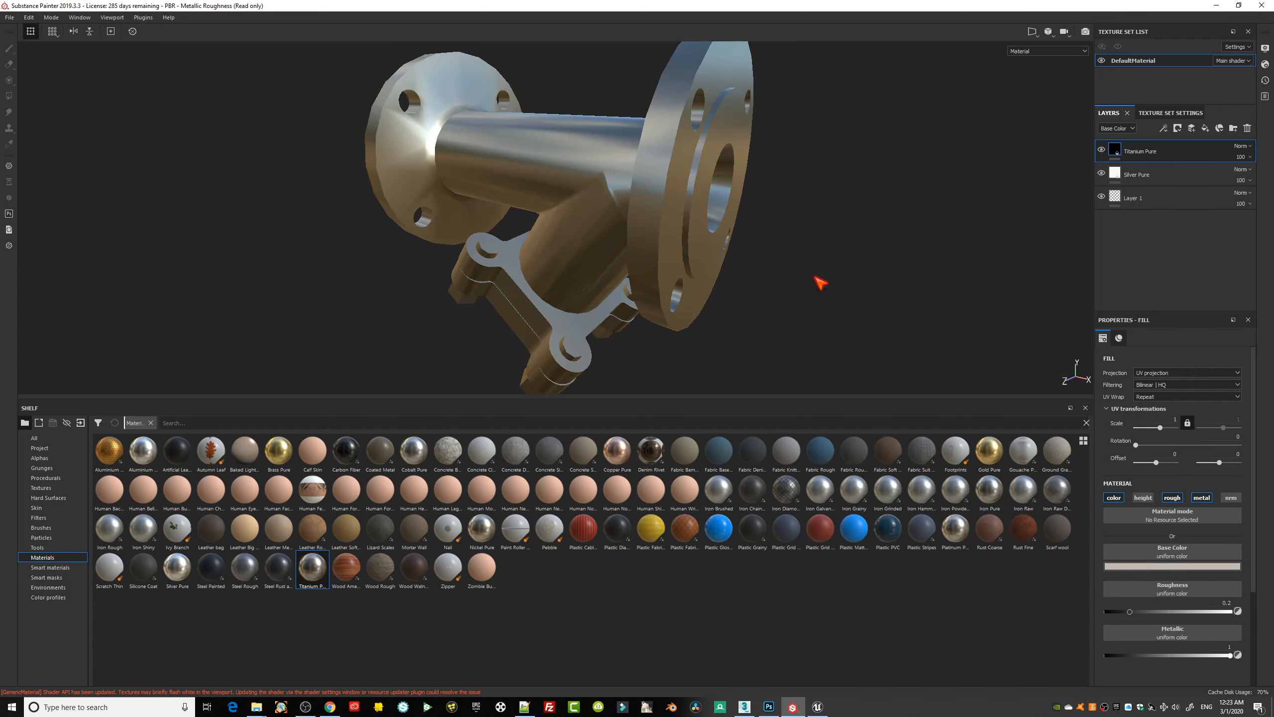
- Delete the Titanium Pure and Silver Pure layers, leaving only Layer 1
mouse_move(819, 281)
left_mouse_down("alt")
mouse_move(918, 239)
mouse_move(888, 209)
mouse_move(830, 296)
mouse_move(847, 296)
left_mouse_up("alt")
left_click(1101, 150)
left_click(1247, 129)
left_click(1247, 129)
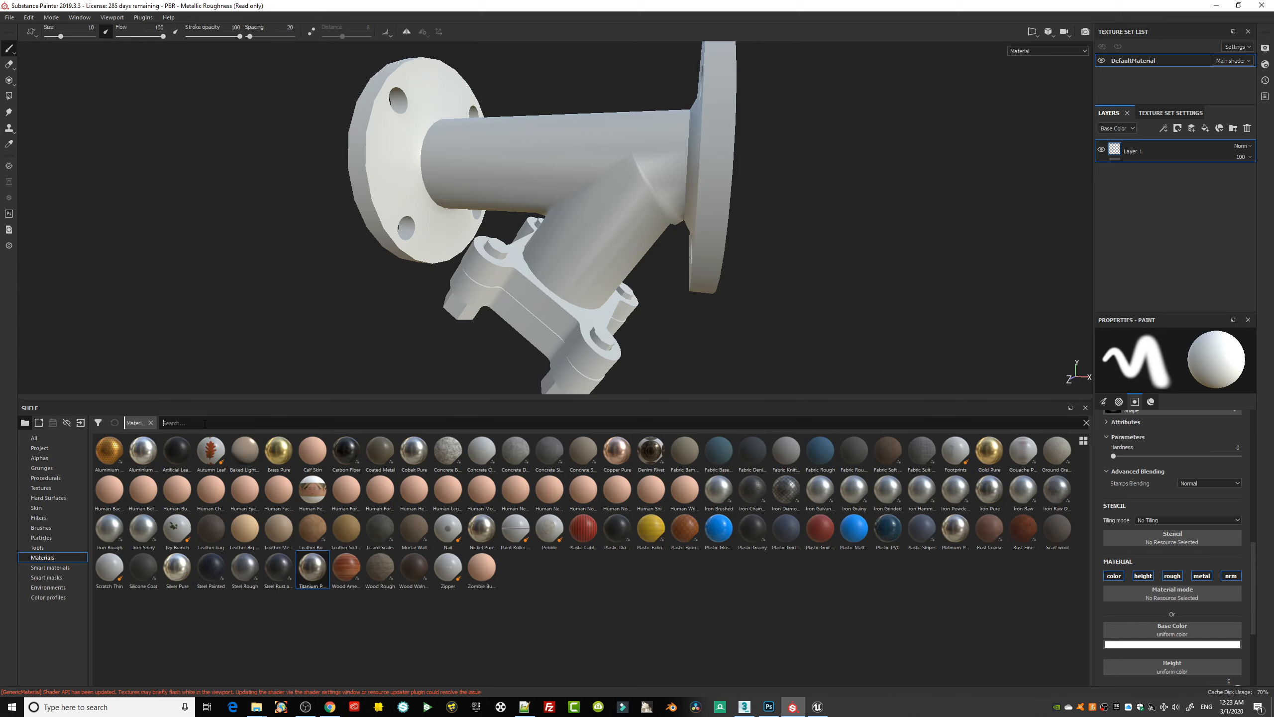
- Search the shelf for steel materials, apply Steel Rough to the strainer and check its surface from several angles
left_click(248, 429)
type("stell")
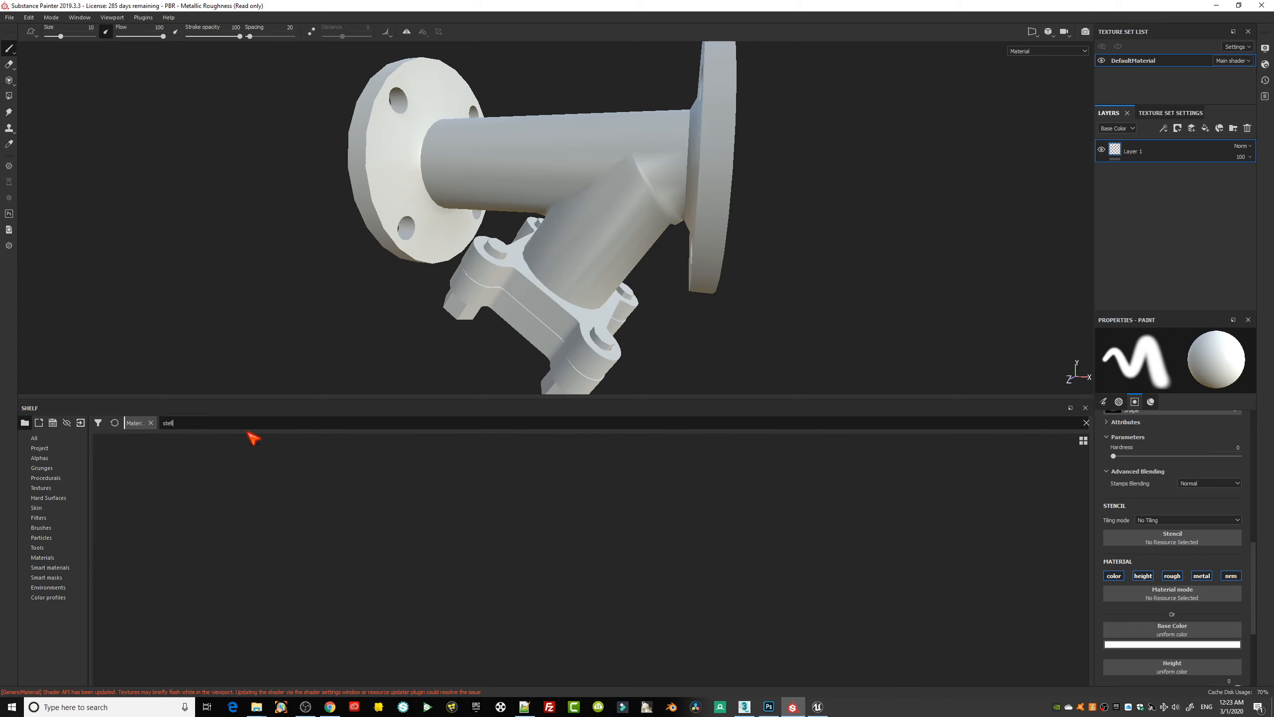
key("BackSpace")
key("BackSpace")
type("e")
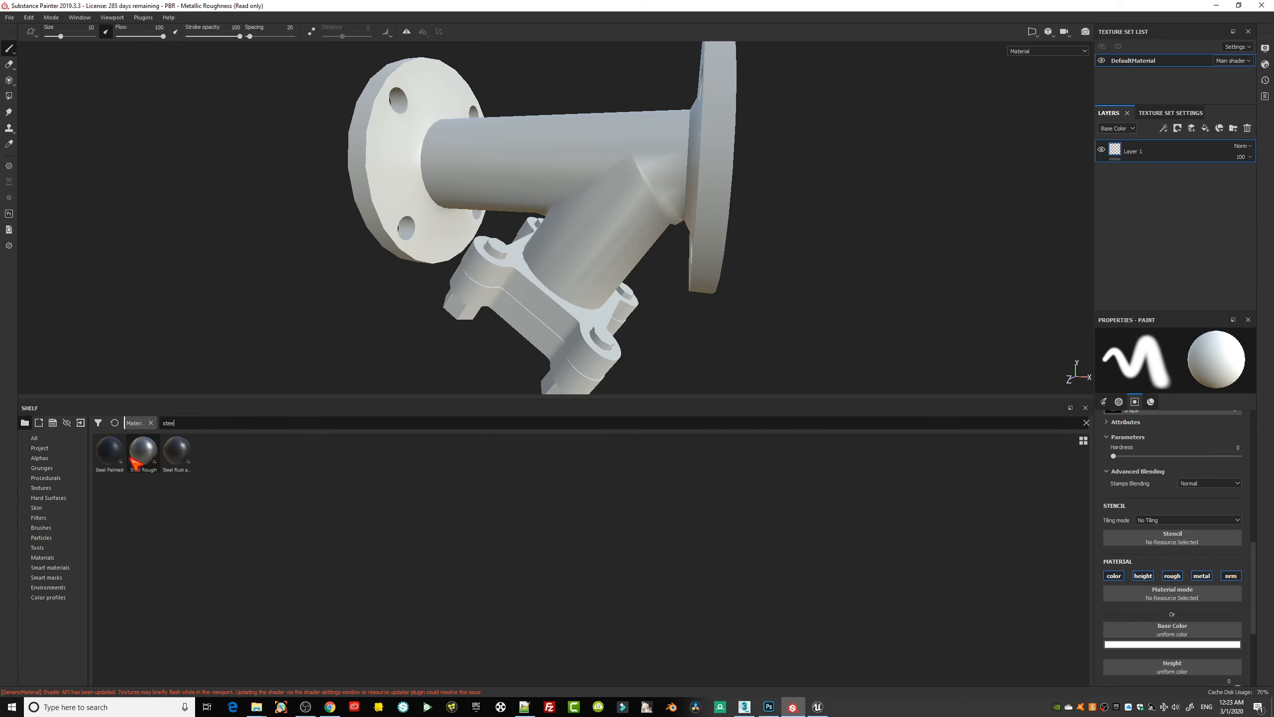
left_click_drag(143, 450, 552, 231)
left_click_drag(742, 340, 716, 225, "alt")
scroll(716, 225, "up", 4)
scroll(647, 224, "down", 7)
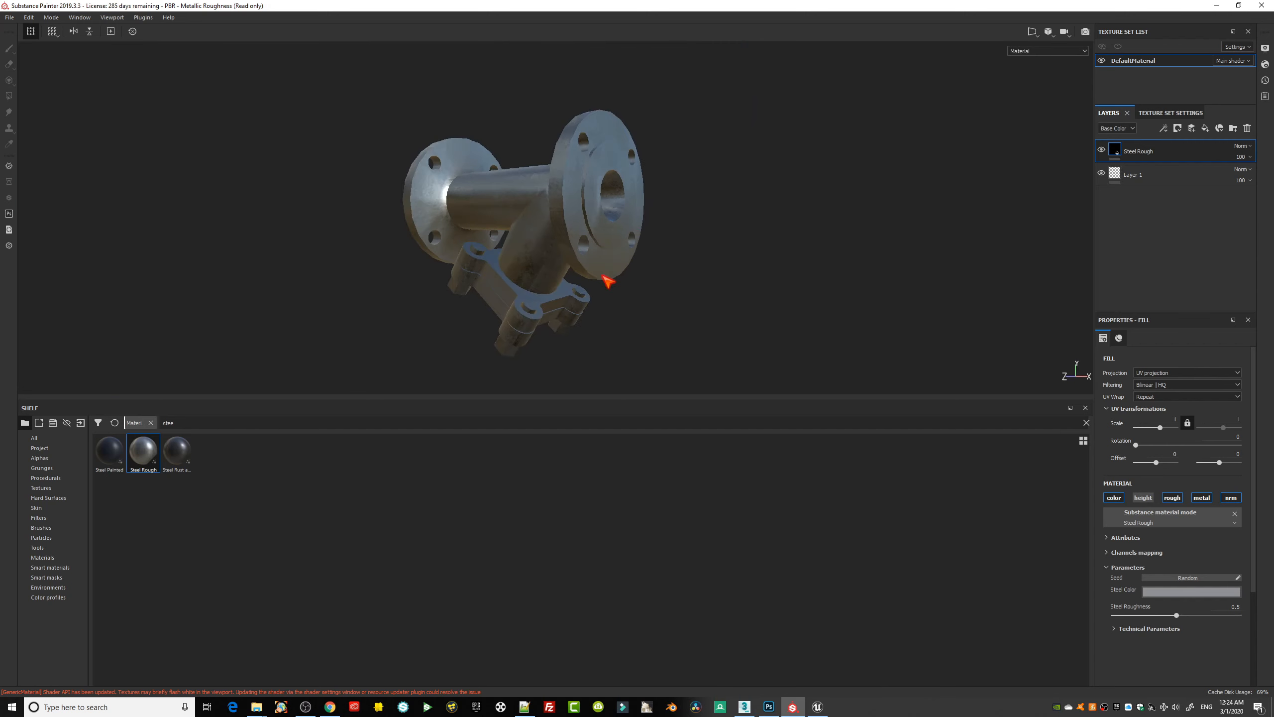
left_click_drag(599, 274, 609, 231, "alt")
scroll(549, 242, "up", 4)
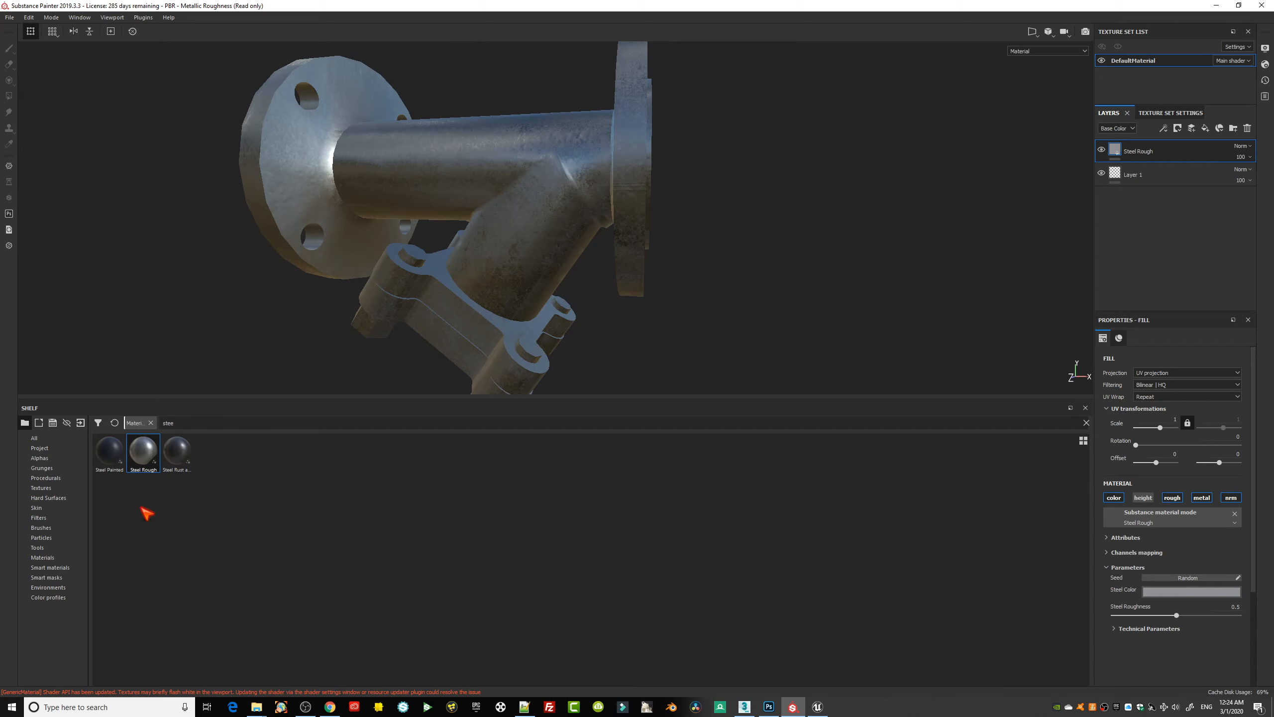
- Add a new paint layer above Steel Rough and show the Alphas collection in the shelf
mouse_move(558, 341)
left_mouse_down("alt")
mouse_move(479, 239)
mouse_move(577, 266)
mouse_move(618, 251)
mouse_move(484, 174)
mouse_move(539, 232)
left_mouse_up("alt")
scroll(569, 245, "up", 4)
scroll(539, 232, "up", 2)
left_click(40, 458)
left_click(1191, 128)
scroll(1148, 537, "down", 12)
scroll(1189, 577, "down", 5)
scroll(1189, 551, "up", 3)
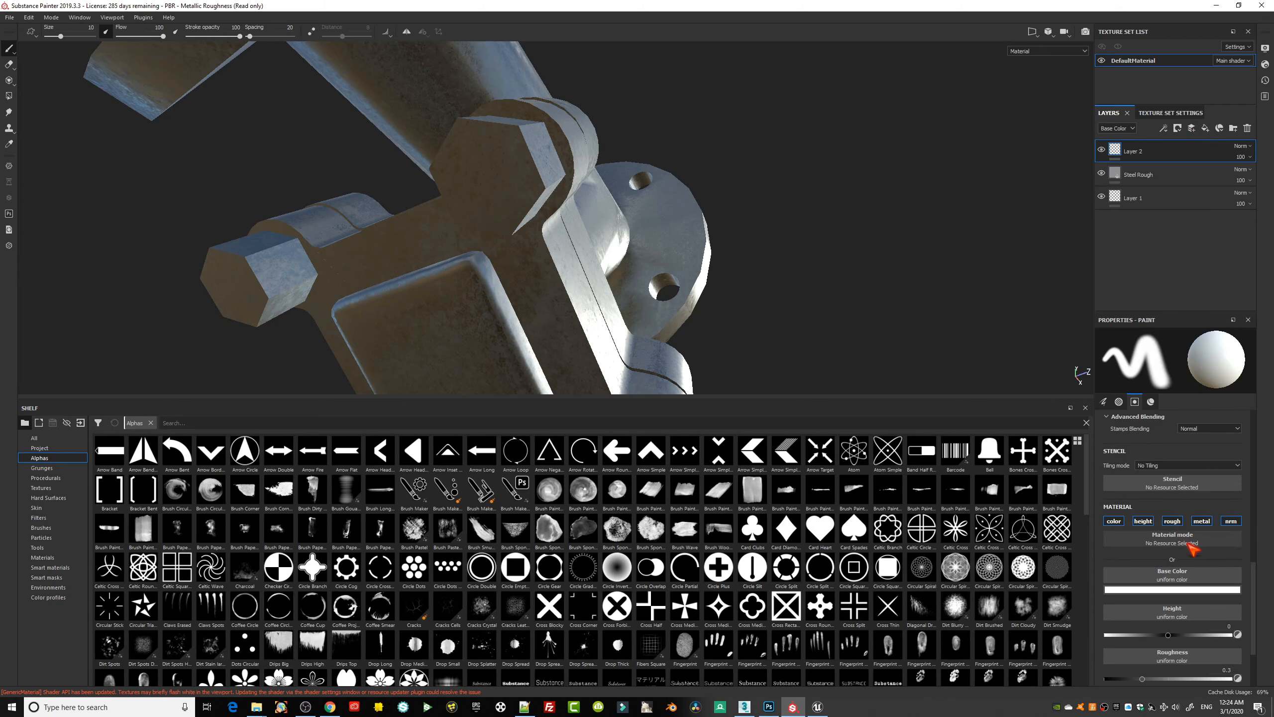
- Restrict the brush to the height channel only and set its height value to -0.2996
left_click(1113, 521)
left_click(1142, 520)
left_click(1172, 521)
left_click(1201, 520)
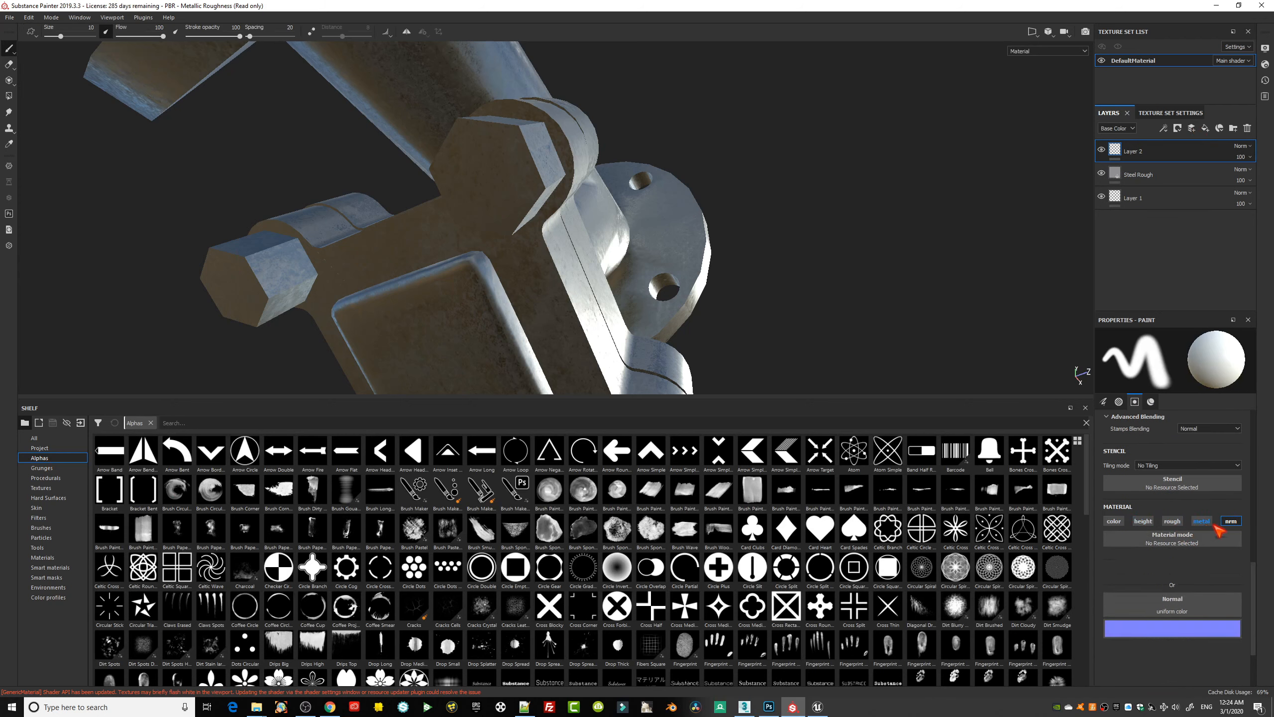
left_click(1229, 522)
left_click(1146, 522)
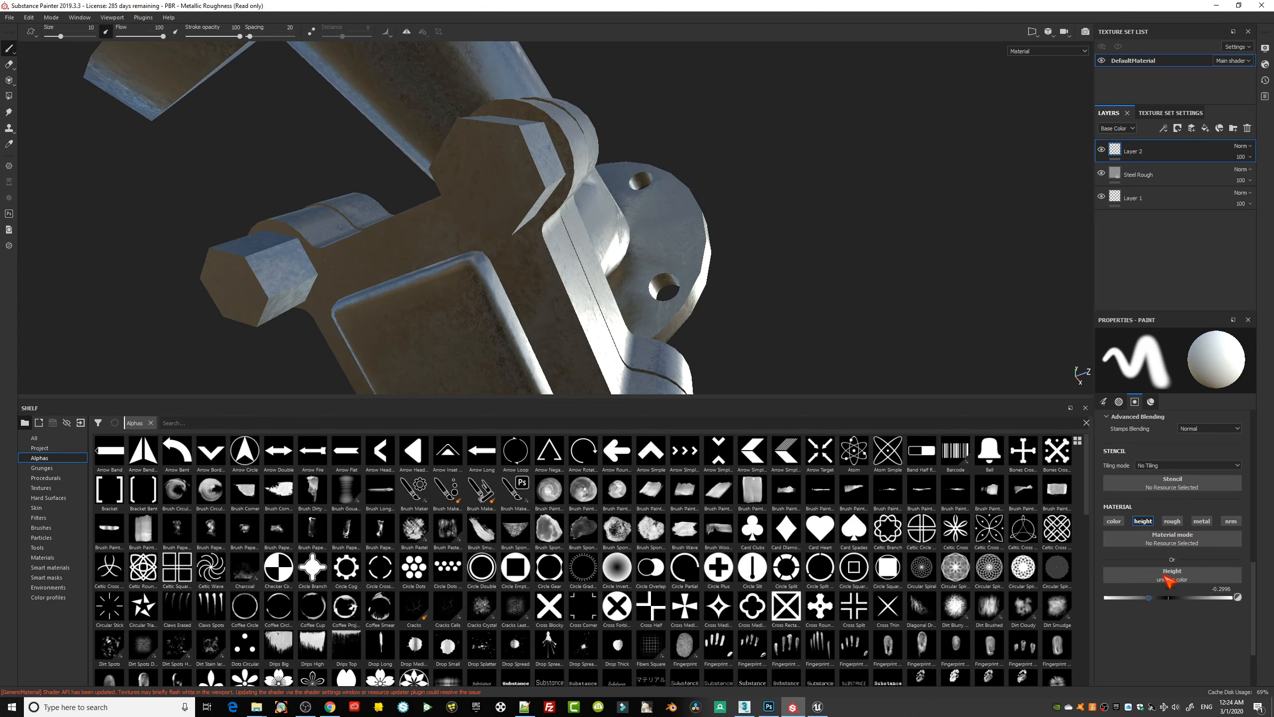
- Use Cross Forbidden Full as the brush alpha and enlarge the brush to fit the hexagonal bolt heads
scroll(1168, 581, "up", 4)
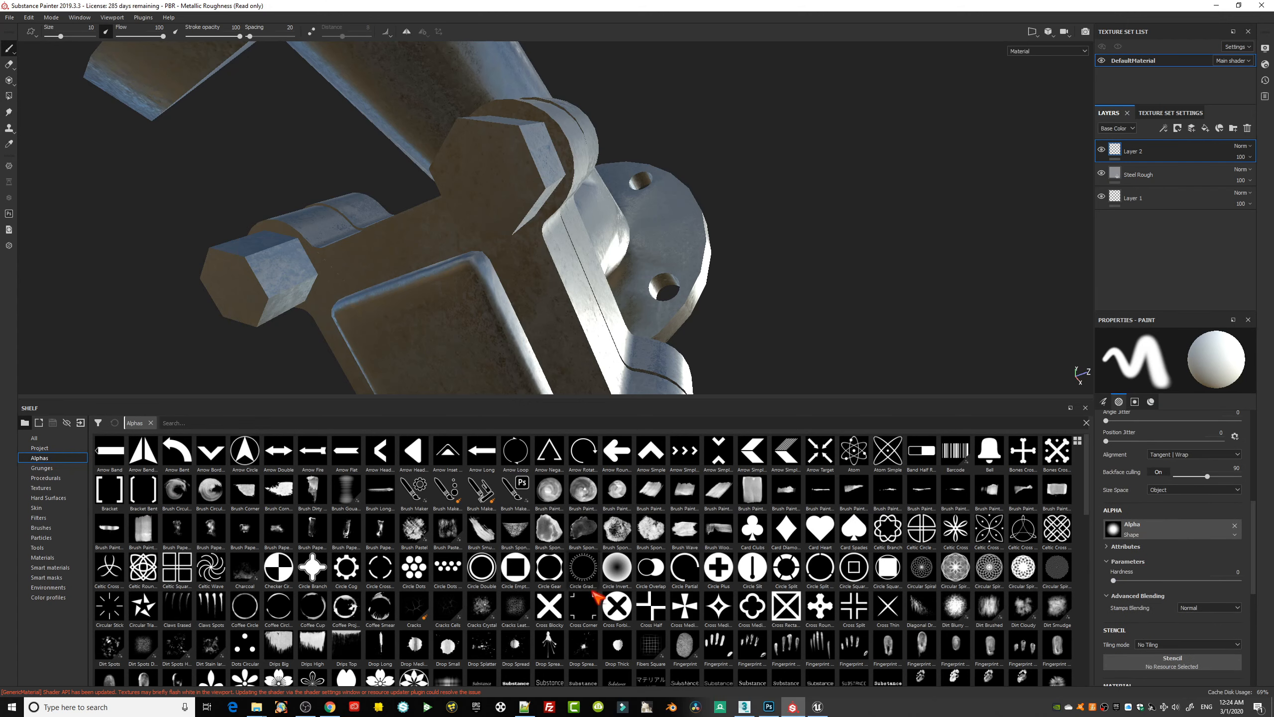
left_click_drag(617, 607, 1158, 541)
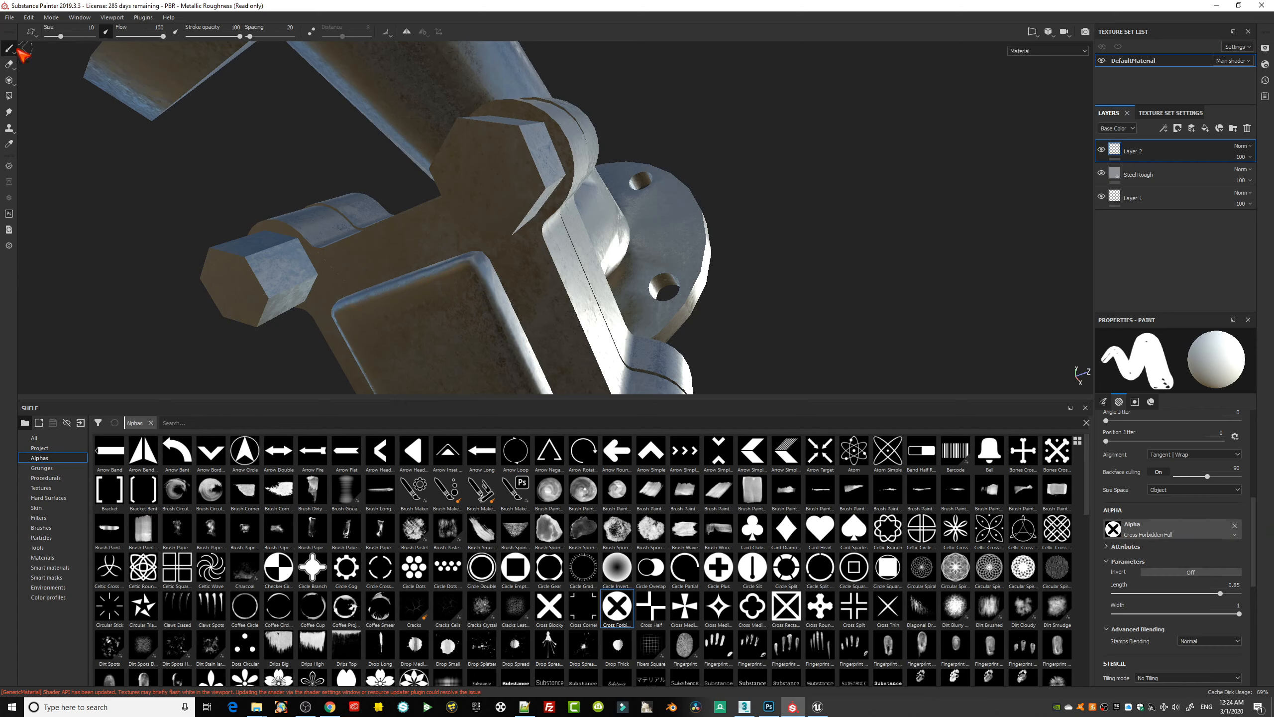
left_click_drag(259, 200, 361, 203, "alt")
mouse_move(61, 37)
left_mouse_down()
mouse_move(76, 36)
mouse_move(65, 39)
left_mouse_up()
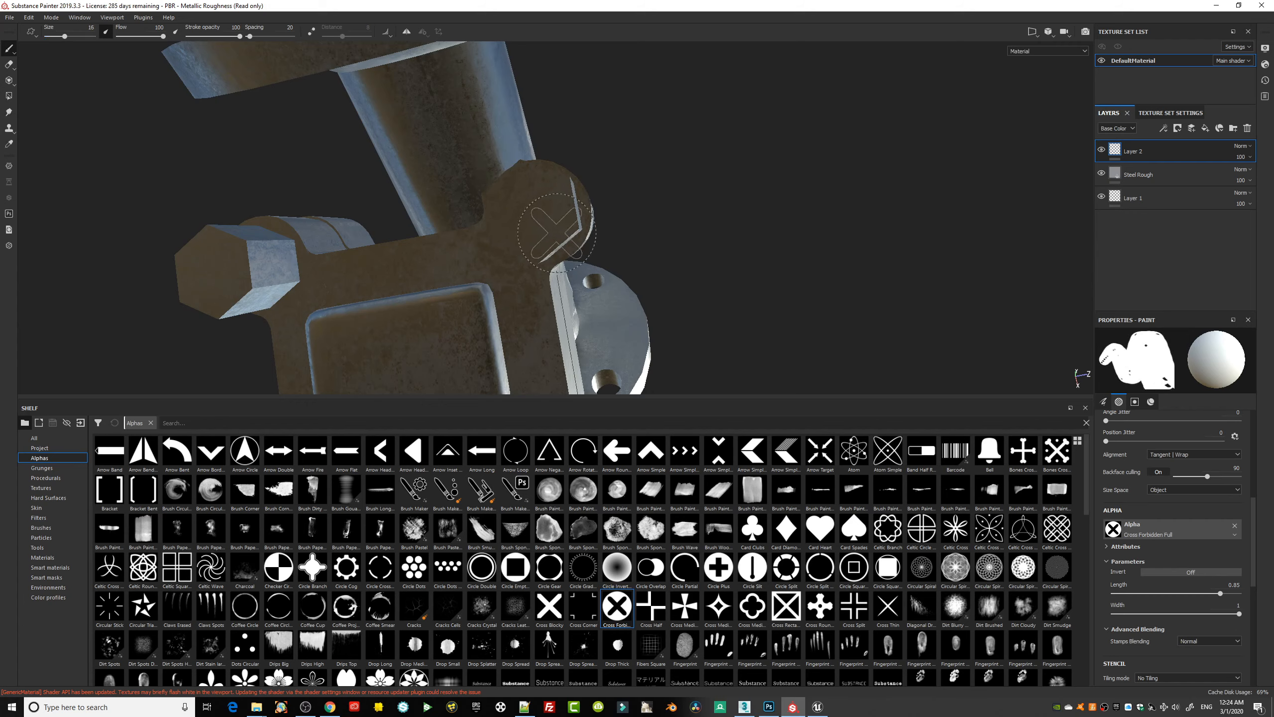
- Stamp the cross recess onto the hexagonal bolt heads around the square cover plate
left_click(536, 216)
mouse_move(537, 216)
left_mouse_down("alt")
mouse_move(767, 288)
mouse_move(753, 261)
mouse_move(782, 250)
mouse_move(762, 276)
mouse_move(831, 262)
left_mouse_up("alt")
left_click(339, 263)
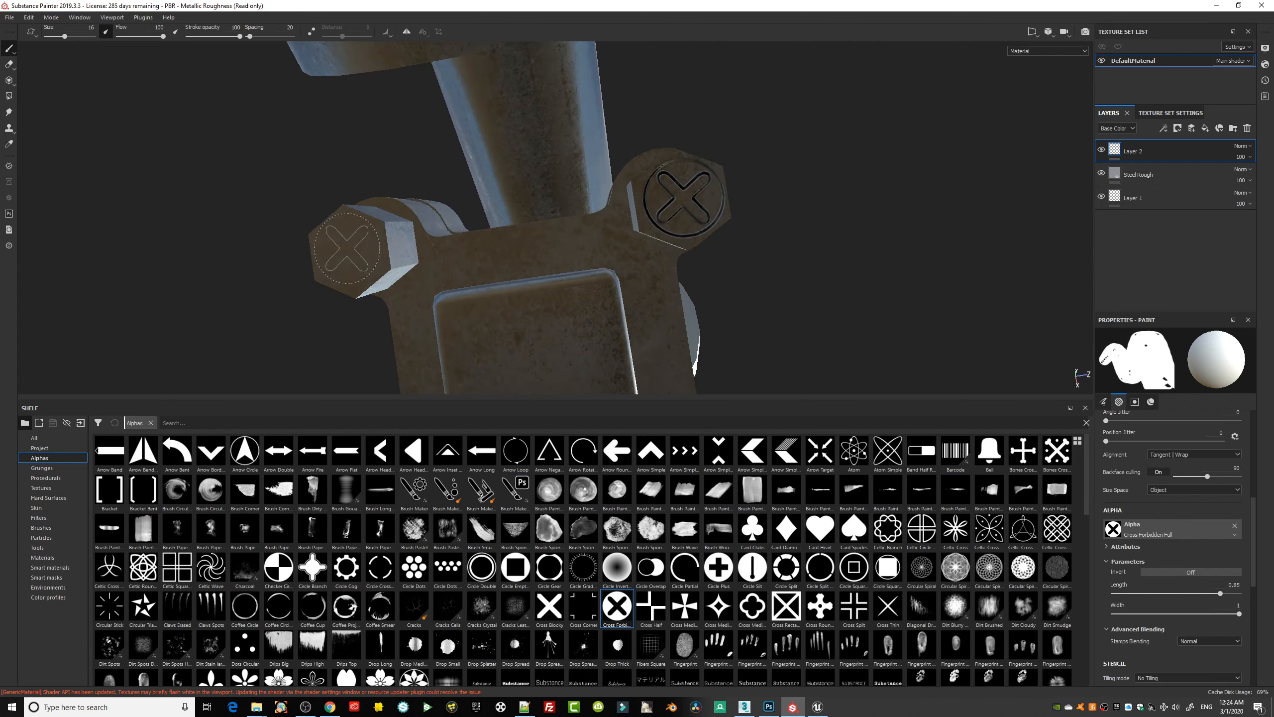
left_click_drag(746, 285, 724, 331, "alt")
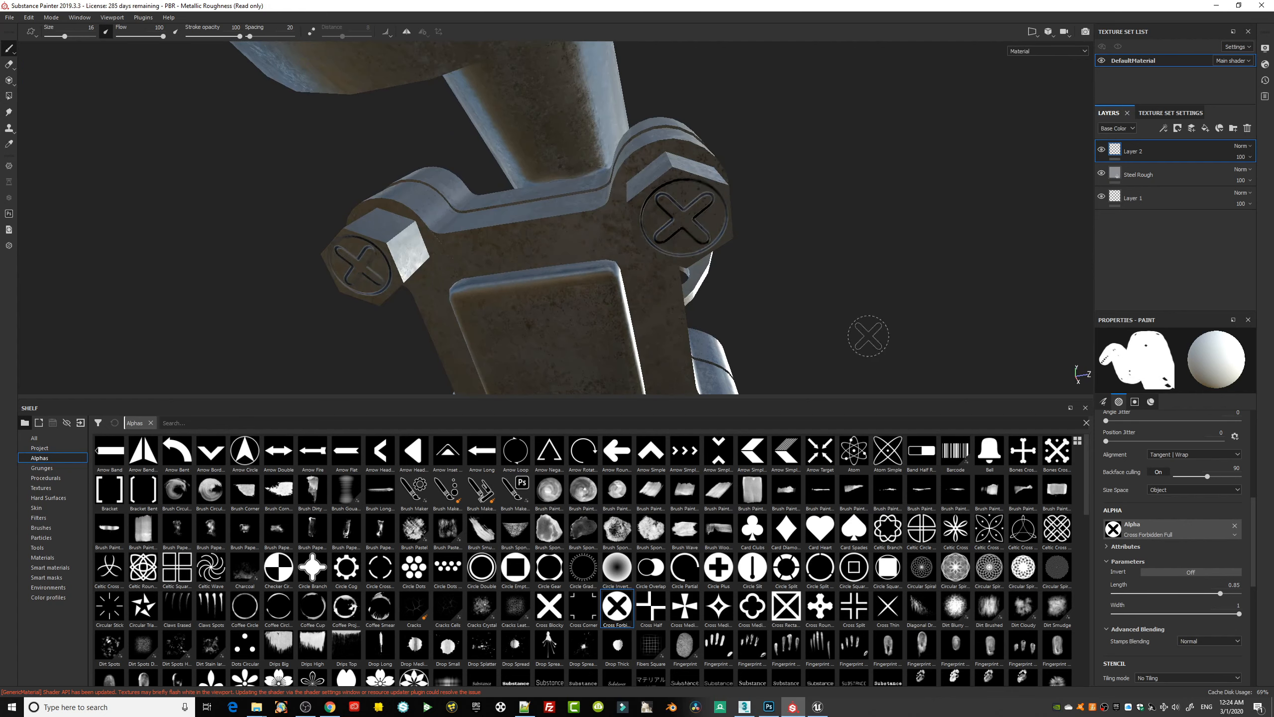
mouse_move(869, 337)
left_mouse_down("alt")
mouse_move(662, 319)
mouse_move(597, 301)
mouse_move(542, 264)
mouse_move(401, 316)
mouse_move(562, 221)
mouse_move(554, 197)
mouse_move(441, 319)
mouse_move(395, 341)
mouse_move(370, 336)
left_mouse_up("alt")
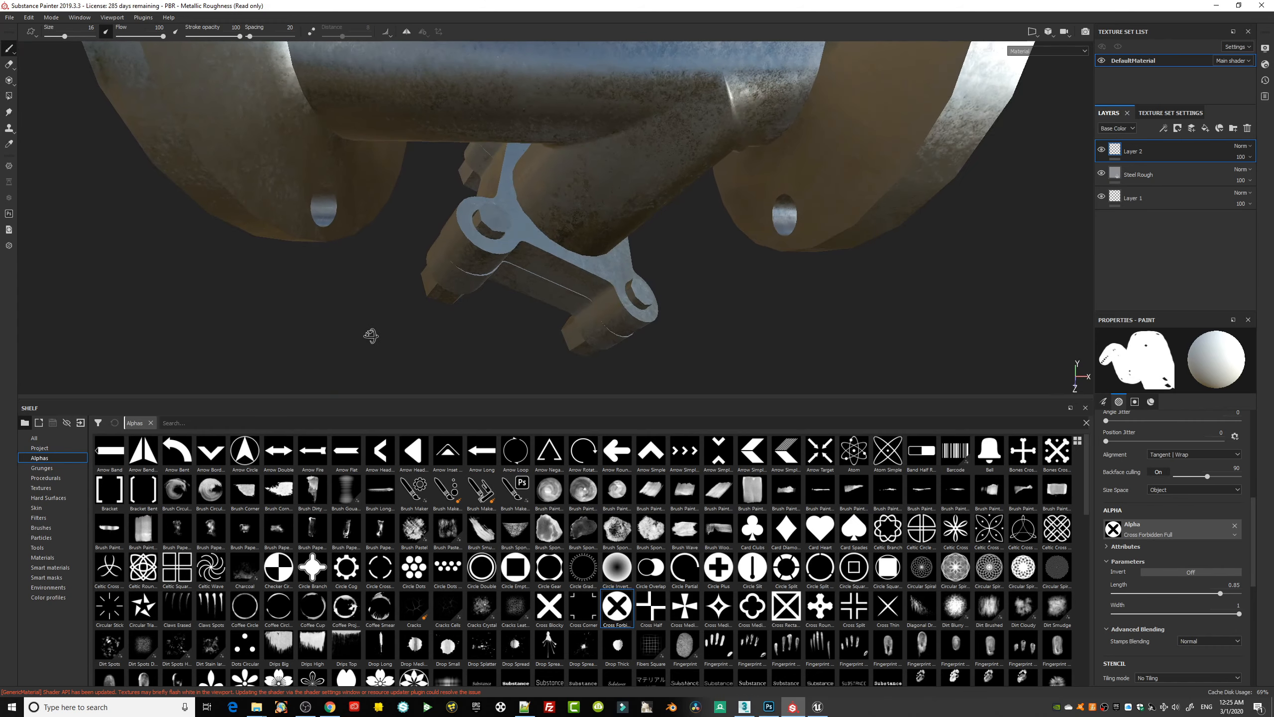
- Reduce the brush size to 11.35 and stamp the cross onto the round bolt ends on the cover flange's other side
left_click_drag(65, 37, 62, 36)
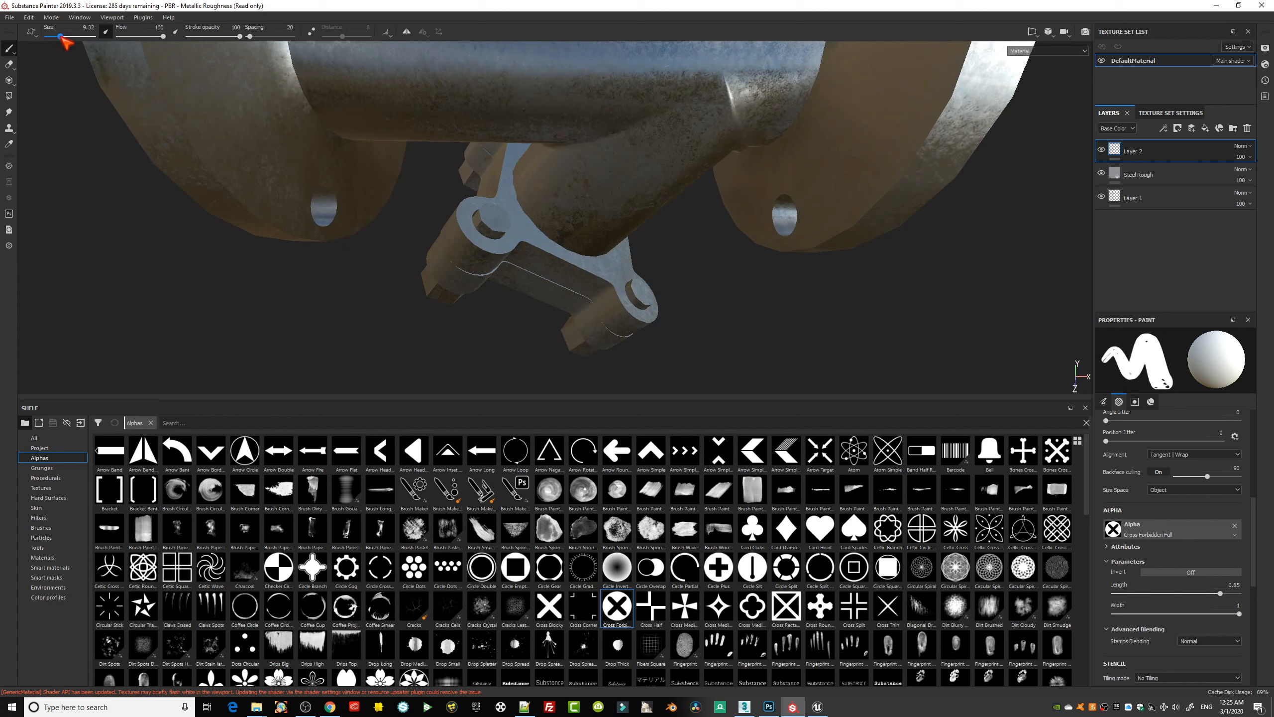
left_click(496, 217)
left_click_drag(725, 325, 671, 330, "alt")
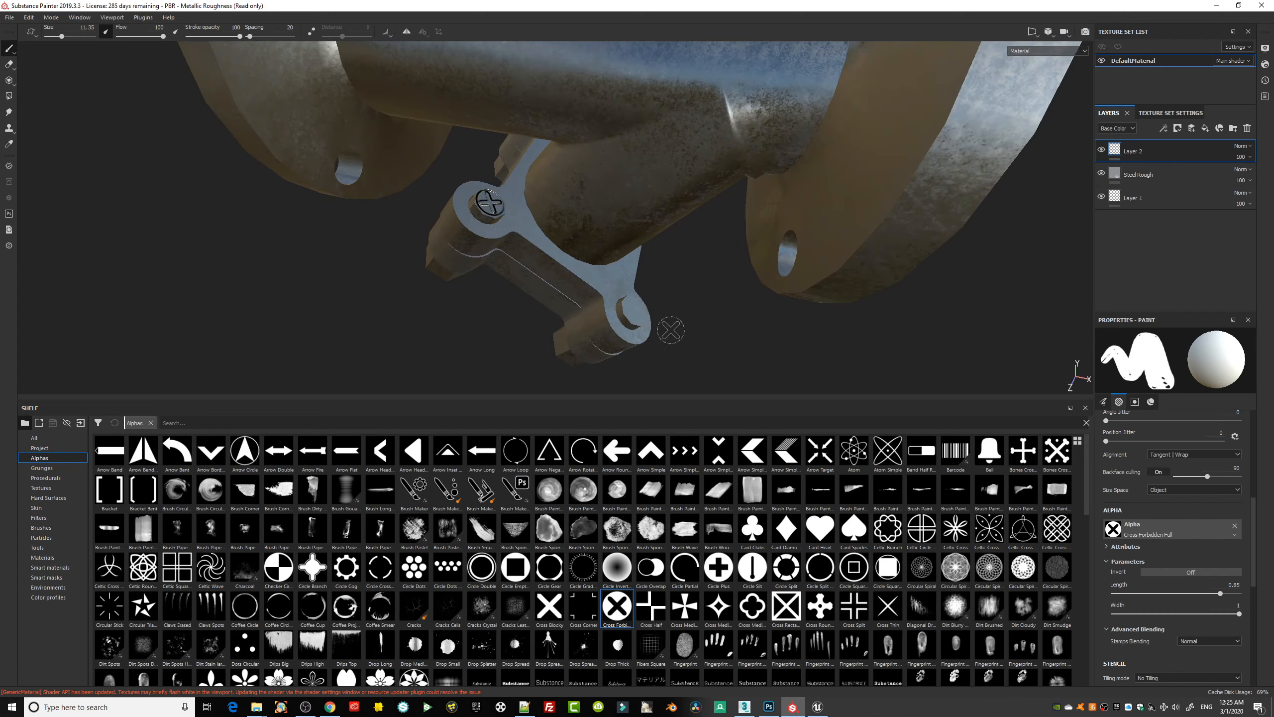
left_click(633, 309)
left_click_drag(781, 323, 665, 316, "alt")
left_click_drag(739, 287, 697, 302, "alt")
left_click(678, 228)
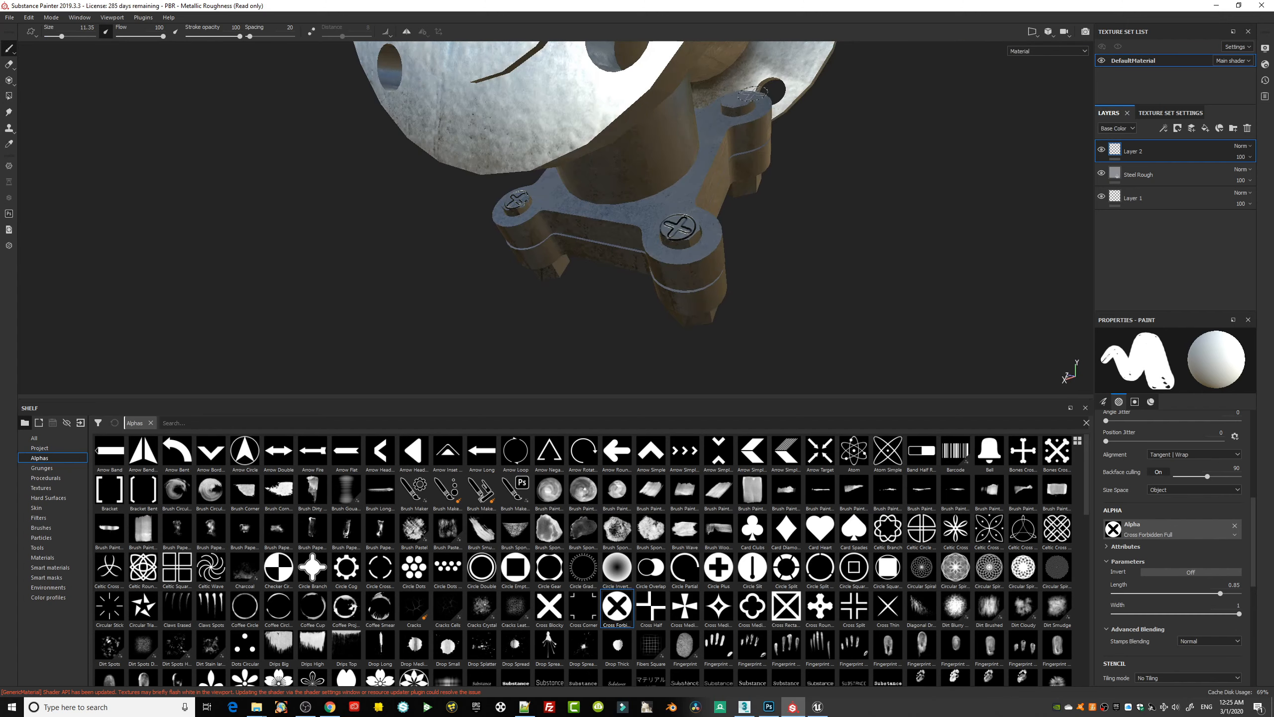
mouse_move(343, 193)
left_mouse_down("alt")
mouse_move(866, 249)
mouse_move(788, 247)
mouse_move(771, 273)
mouse_move(939, 308)
mouse_move(980, 193)
mouse_move(948, 323)
left_mouse_up("alt")
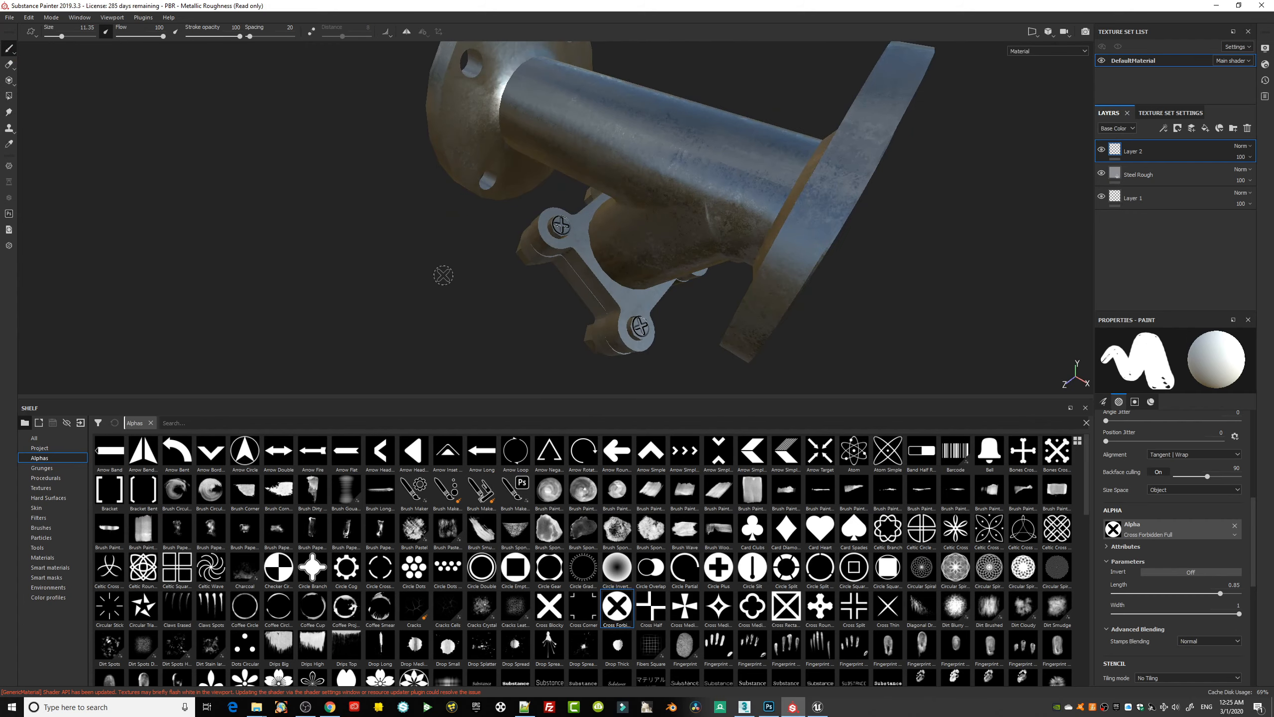
- Add another paint layer and set the brush to the Brush Sponge Hollow alpha, size 69.15 and height -0.0973
left_click(1191, 128)
left_click(617, 529)
left_click_drag(452, 281, 372, 278, "alt")
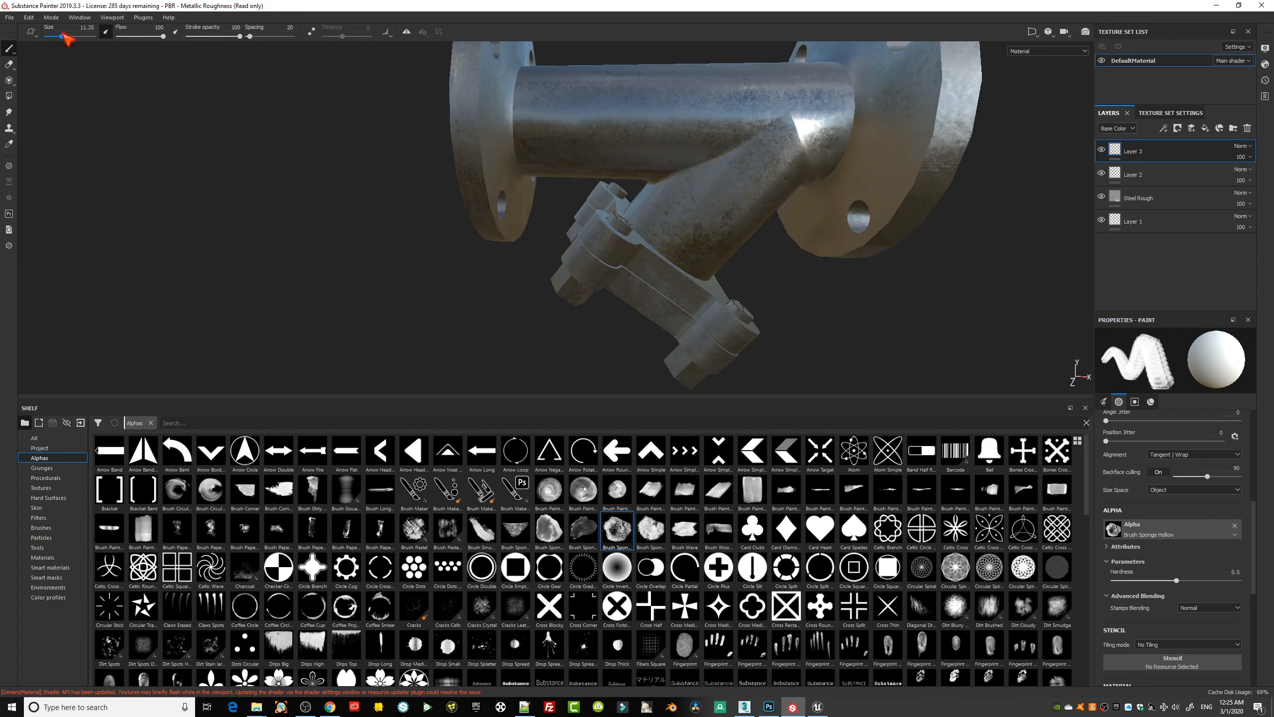
left_click_drag(61, 36, 85, 36)
scroll(1197, 642, "down", 5)
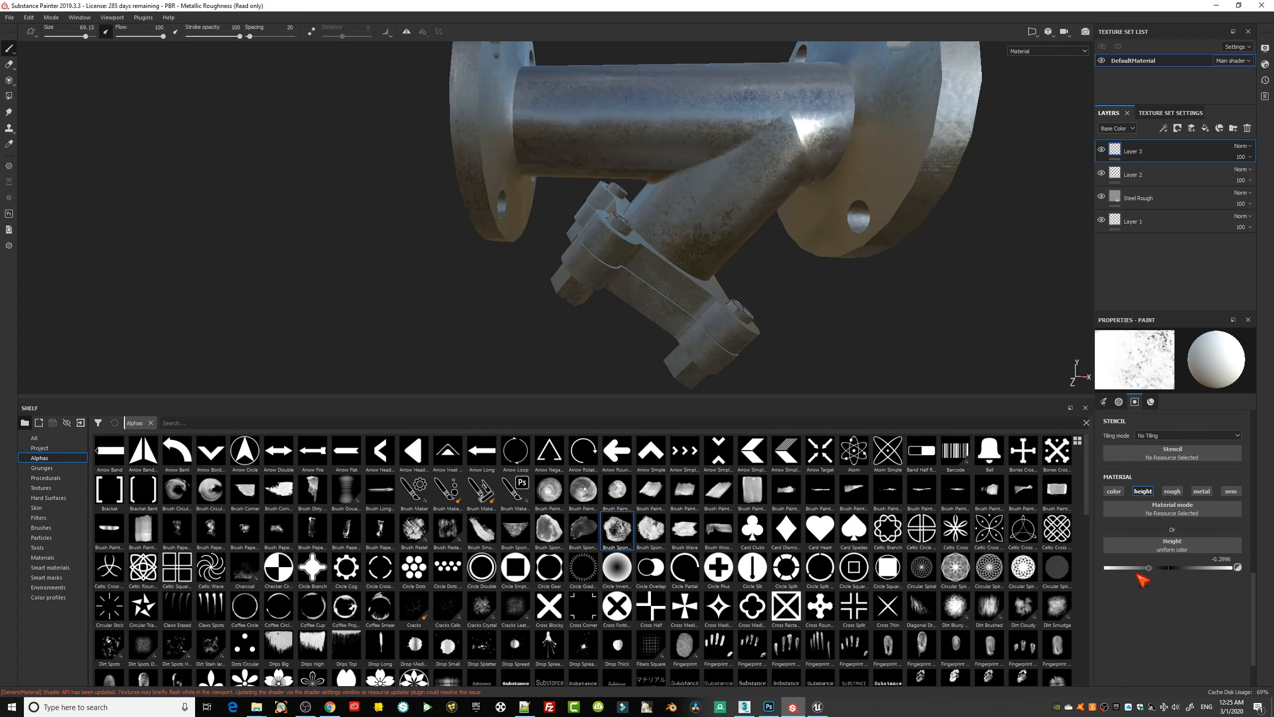
- Try painting pitted height detail over the pipe, angled branch and cover with the sponge brush, and delete that layer
mouse_move(742, 236)
left_mouse_down()
mouse_move(732, 151)
mouse_move(767, 136)
mouse_move(687, 195)
mouse_move(670, 231)
left_mouse_up()
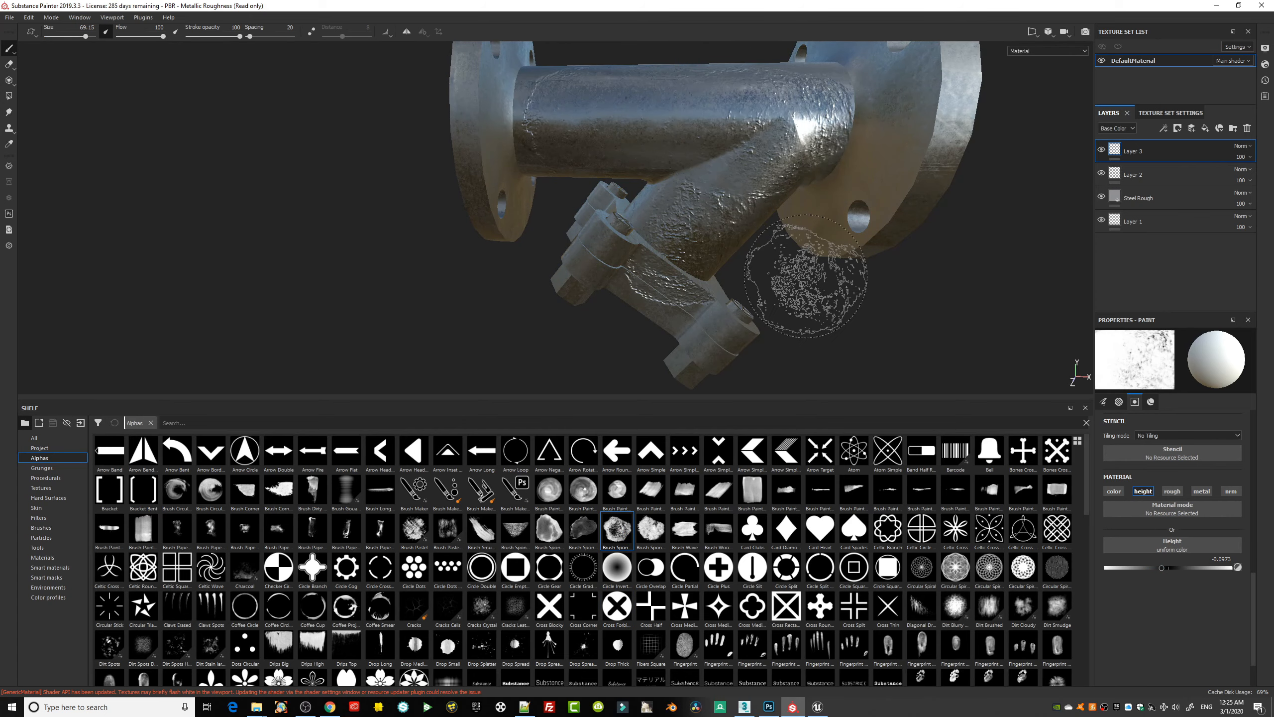
left_click_drag(811, 280, 904, 279, "alt")
left_click_drag(722, 301, 627, 238)
left_click(627, 239)
left_click_drag(828, 143, 917, 100)
mouse_move(915, 266)
left_mouse_down("alt")
mouse_move(924, 313)
mouse_move(943, 323)
left_mouse_up("alt")
left_click_drag(889, 134, 728, 101, "alt")
left_click(1248, 128)
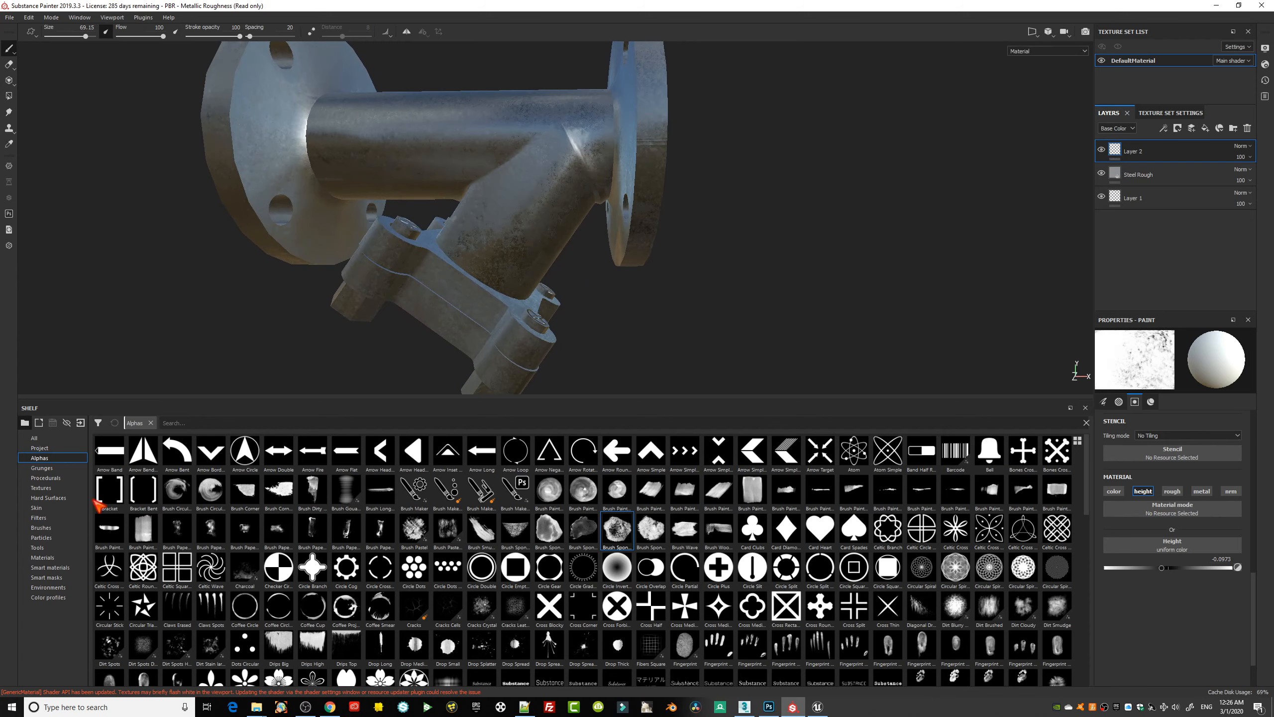
- Filter the alphas by "f" and look through the font and text alphas for the square cover plate
left_click(258, 426)
type("f")
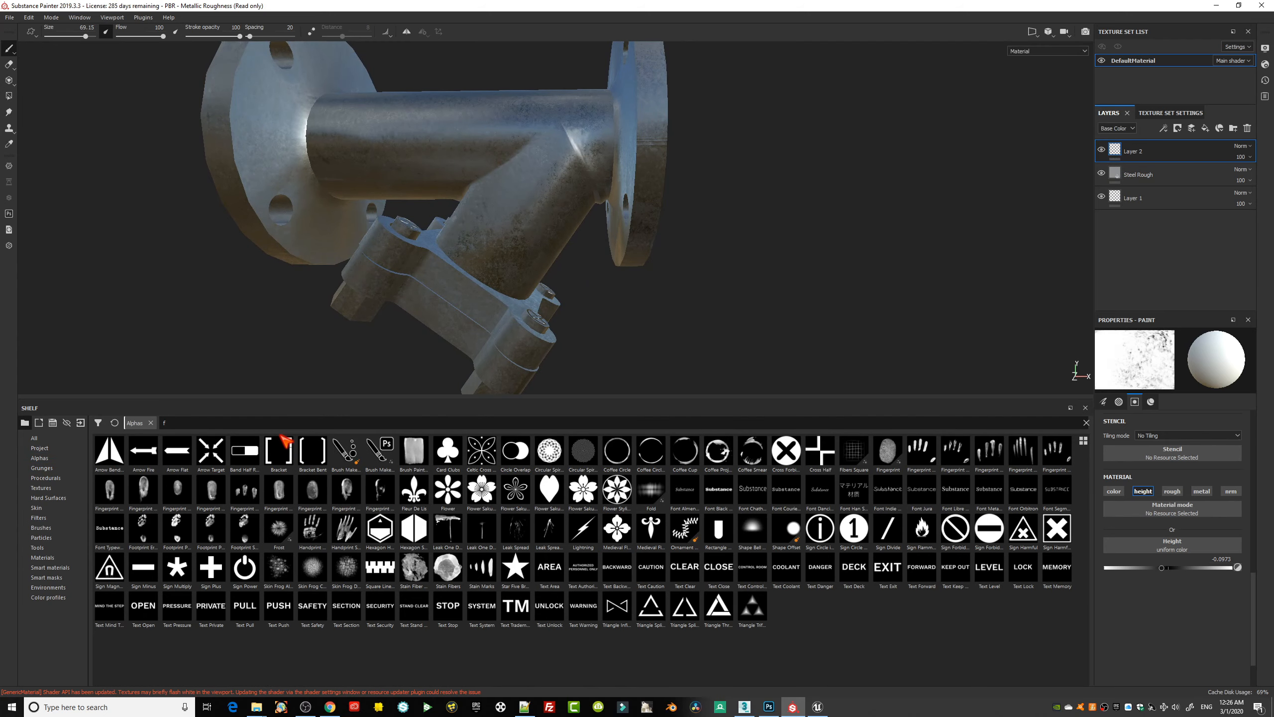
type("a")
key("BackSpace")
left_click_drag(476, 281, 627, 211, "alt")
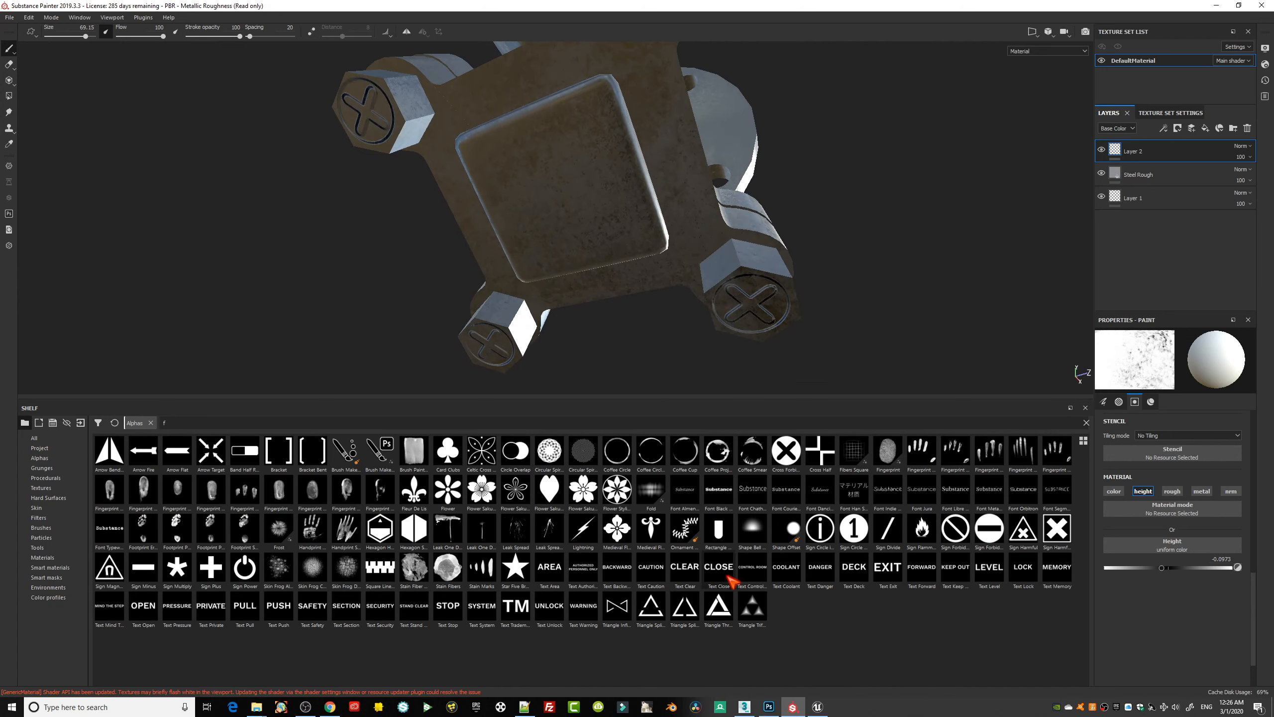
scroll(1171, 532, "up", 4)
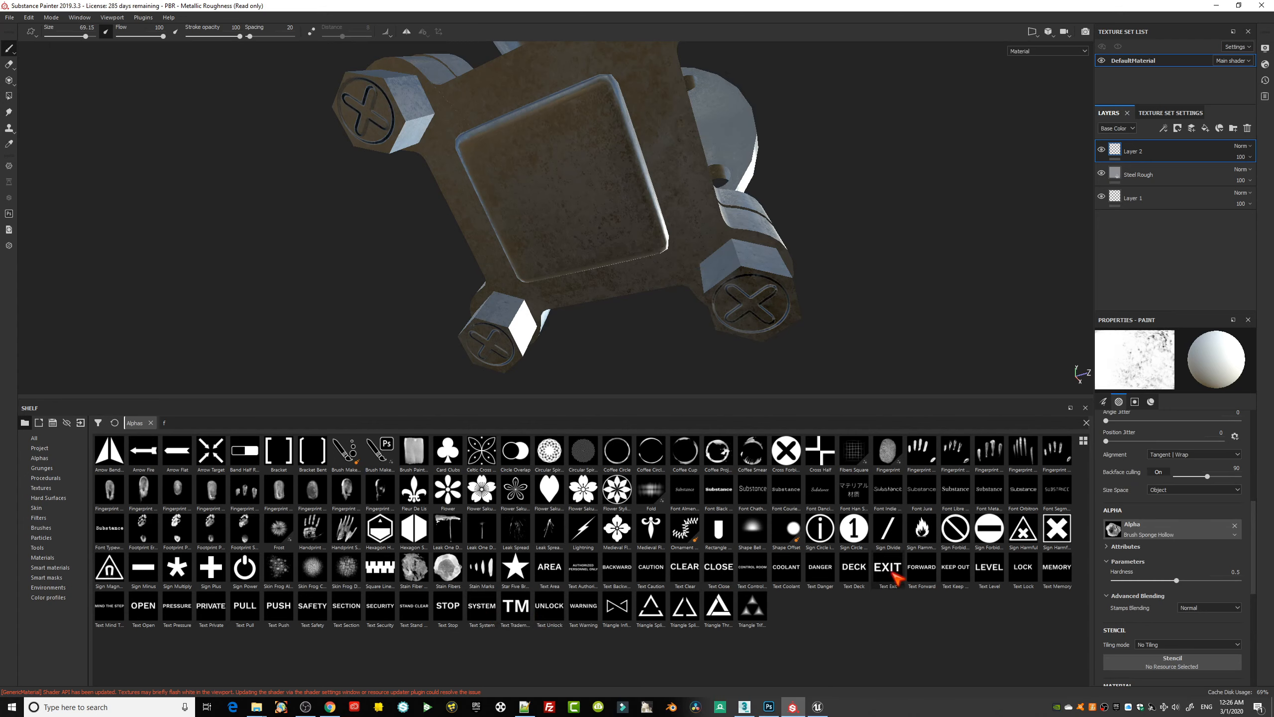
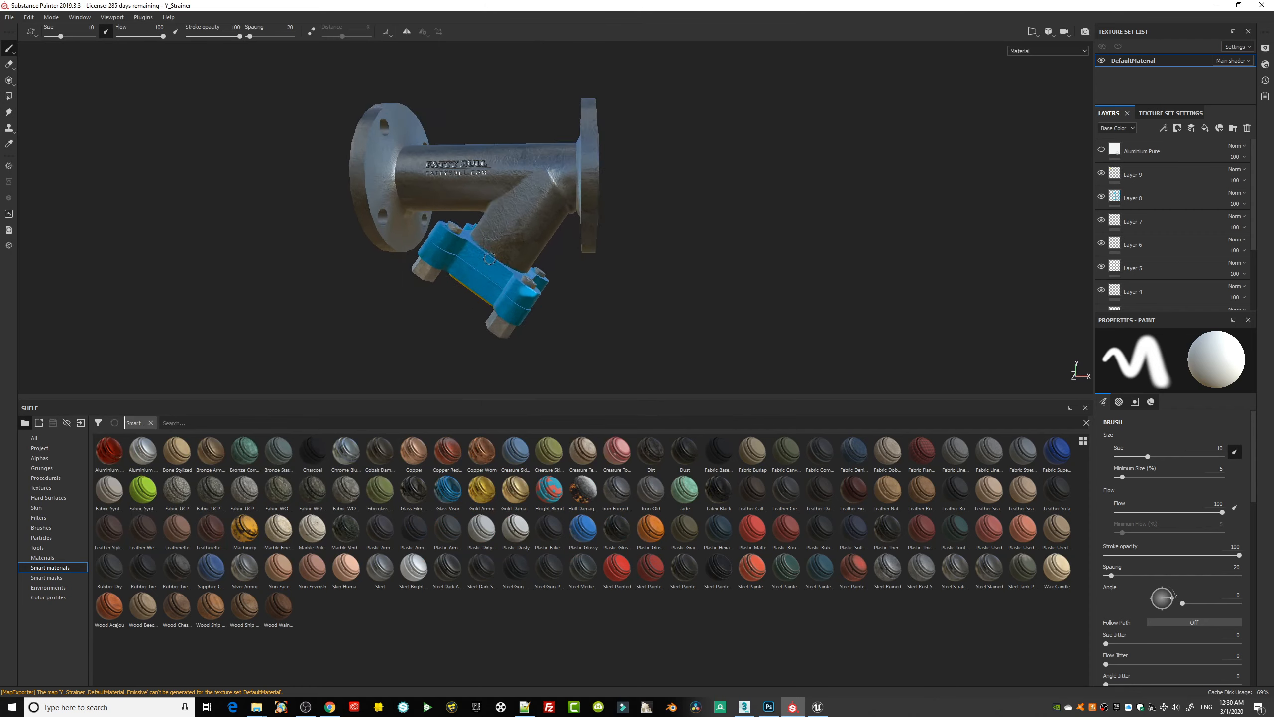
- Hide Layer 9 on the finished strainer and examine the OPEN cover plate without its yellow paint
left_click_drag(688, 338, 725, 228, "alt")
left_click(1101, 173)
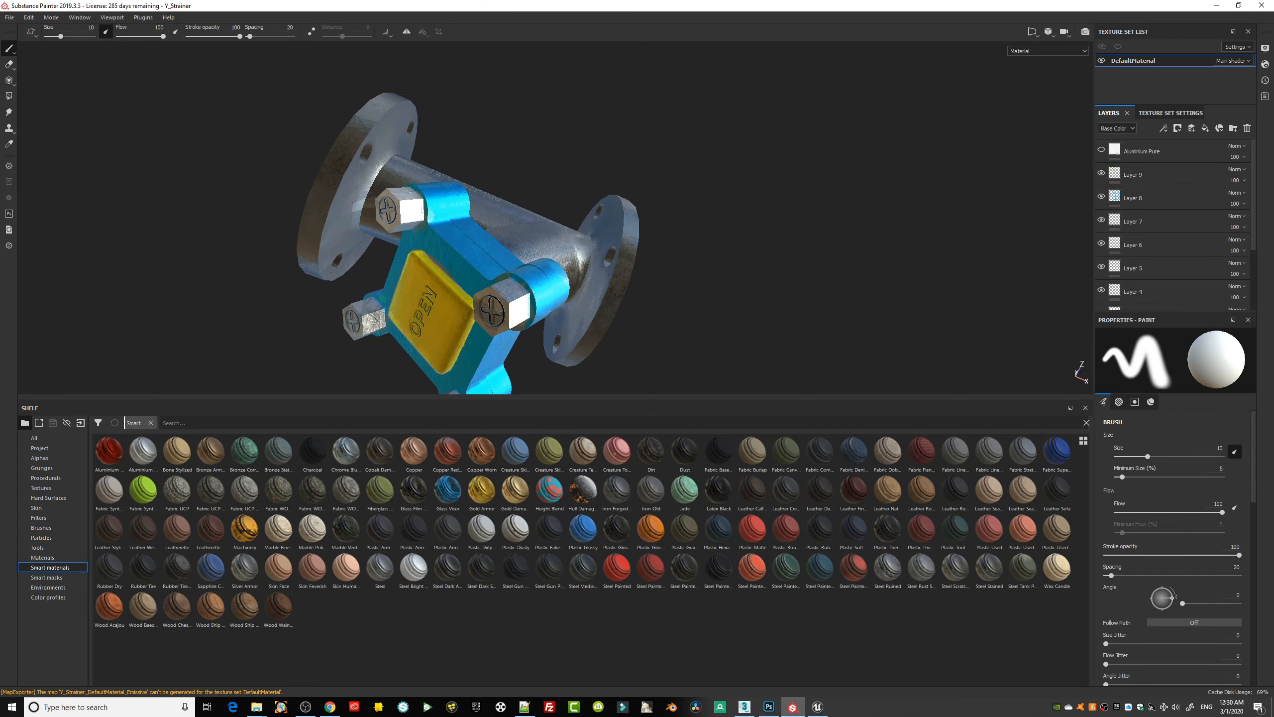
scroll(675, 310, "up", 3)
left_click_drag(675, 310, 823, 337, "alt")
scroll(524, 285, "down", 3)
scroll(524, 284, "up", 3)
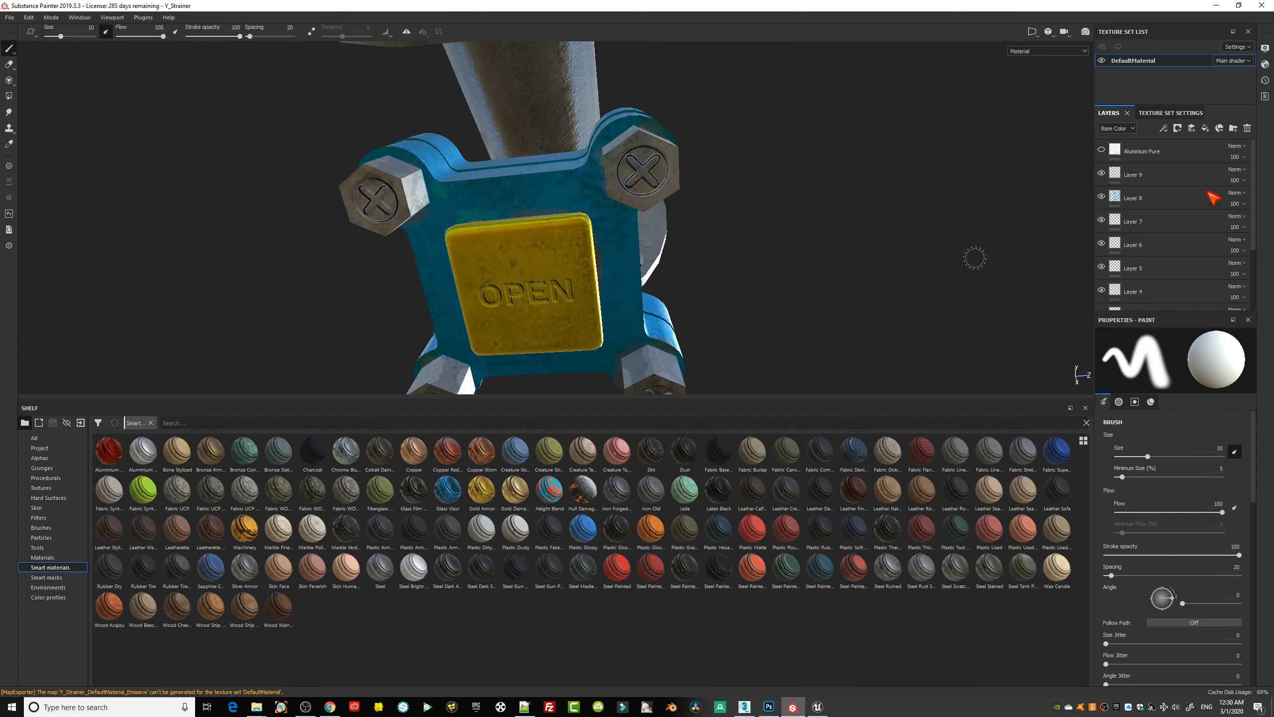
left_click(1101, 173)
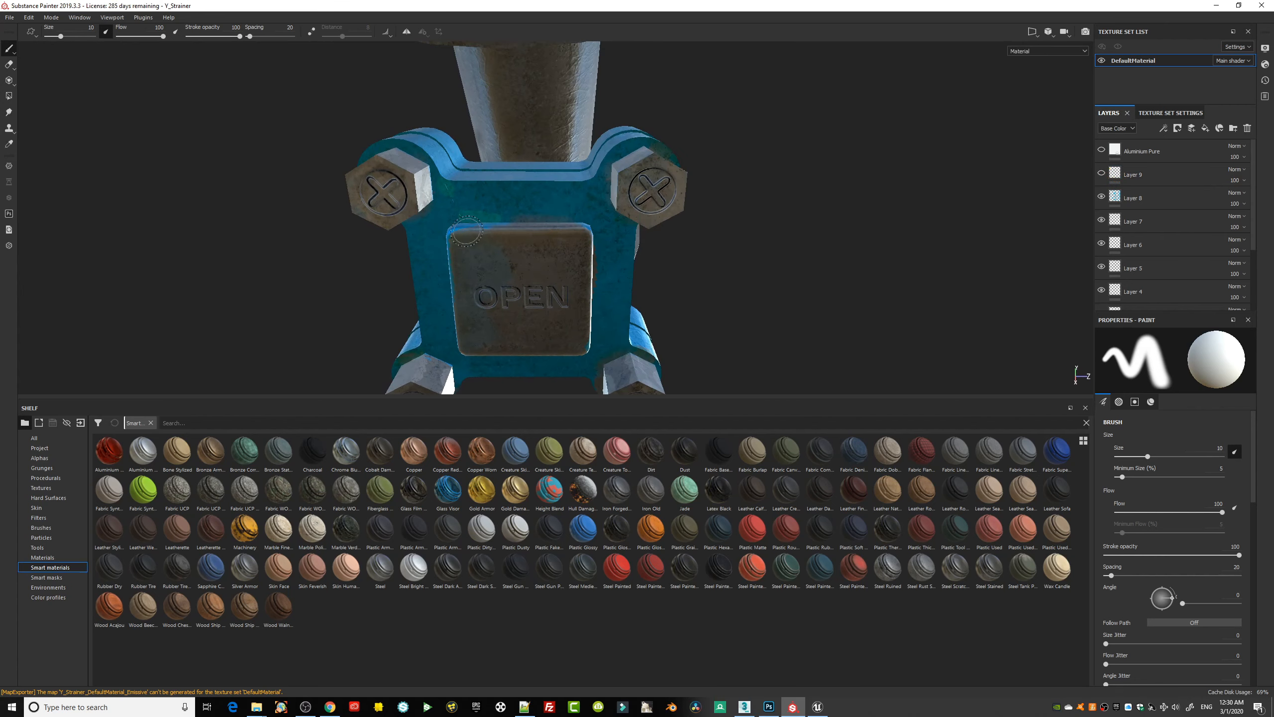
scroll(467, 264, "up", 3)
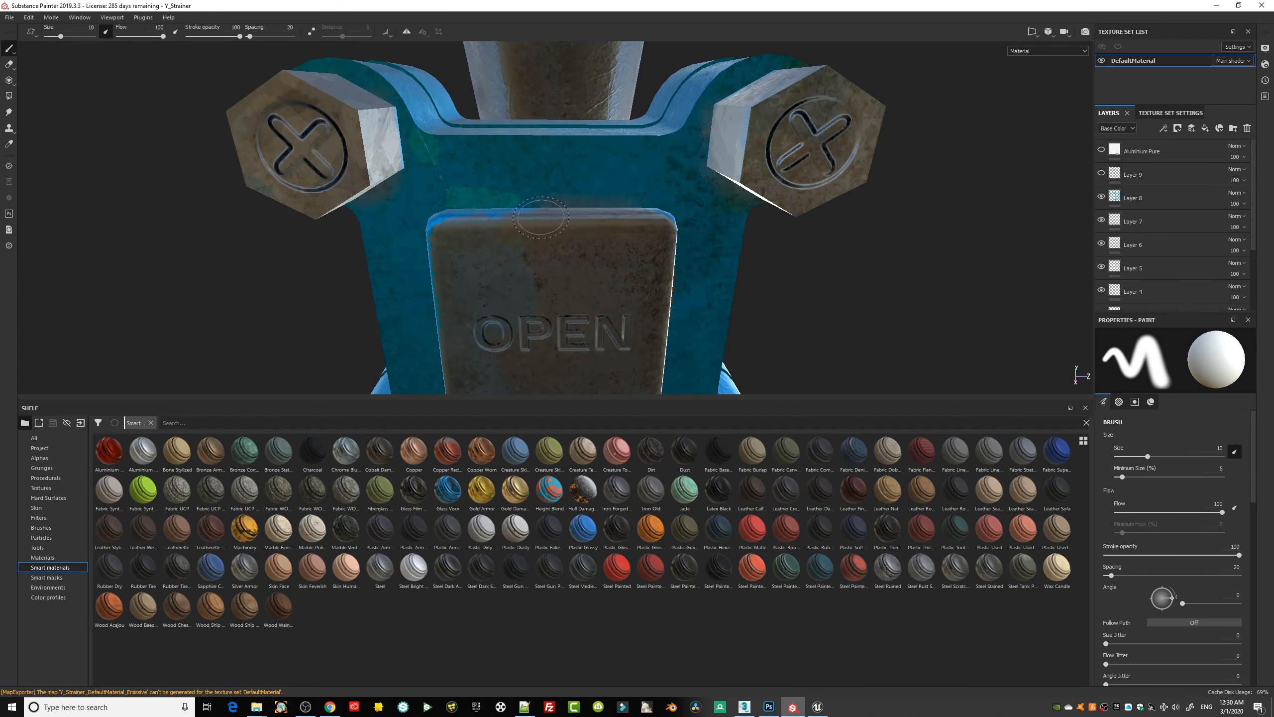
- Show Layer 9 again, hide Layer 8, and inspect the strainer and its raised lettering without the blue paint
left_click(1101, 173)
left_click(1101, 196)
mouse_move(819, 298)
left_mouse_down("alt")
mouse_move(717, 297)
mouse_move(664, 279)
left_mouse_up("alt")
scroll(663, 278, "up", 2)
scroll(664, 279, "down", 1)
scroll(664, 279, "down", 4)
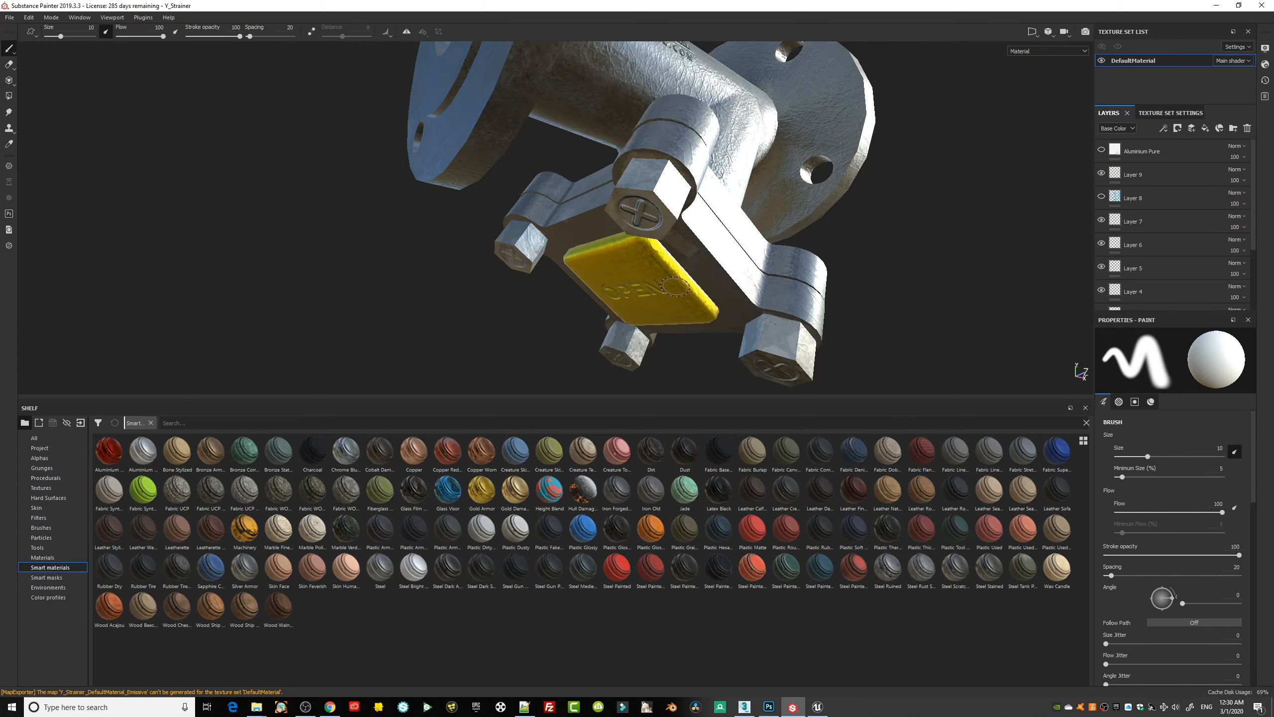
mouse_move(905, 262)
left_mouse_down("alt")
mouse_move(899, 247)
mouse_move(844, 256)
mouse_move(841, 274)
mouse_move(835, 251)
mouse_move(624, 322)
left_mouse_up("alt")
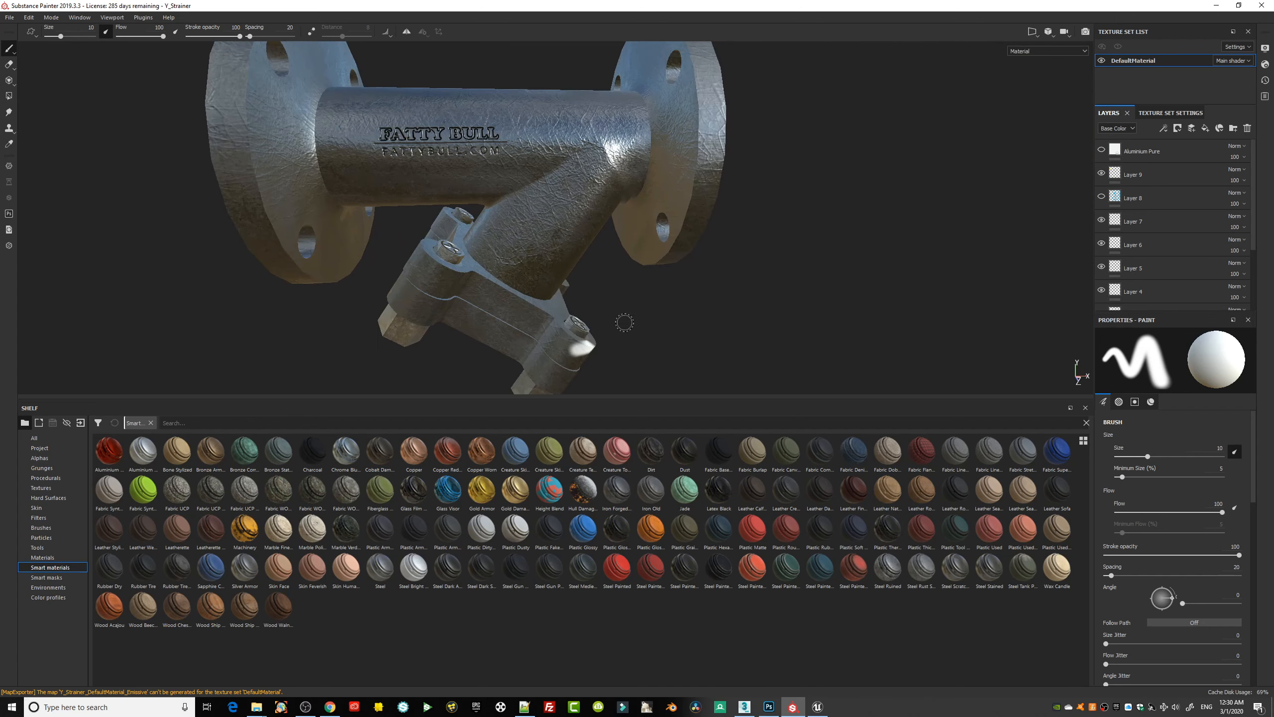
scroll(728, 274, "up", 4)
scroll(728, 274, "down", 4)
left_click_drag(759, 284, 649, 272, "alt")
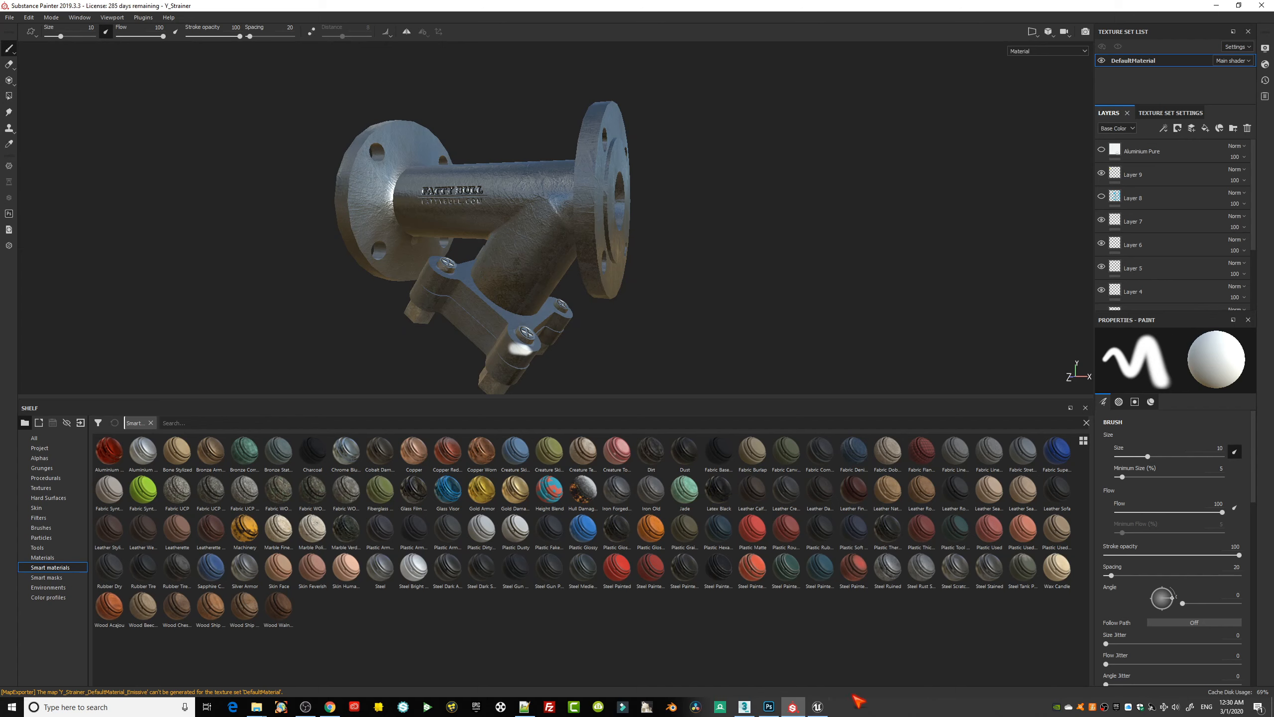
left_click_drag(591, 319, 637, 377, "alt")
- Switch to 3ds Max and move the Render Setup and Material Editor windows fully into view
left_click(744, 707)
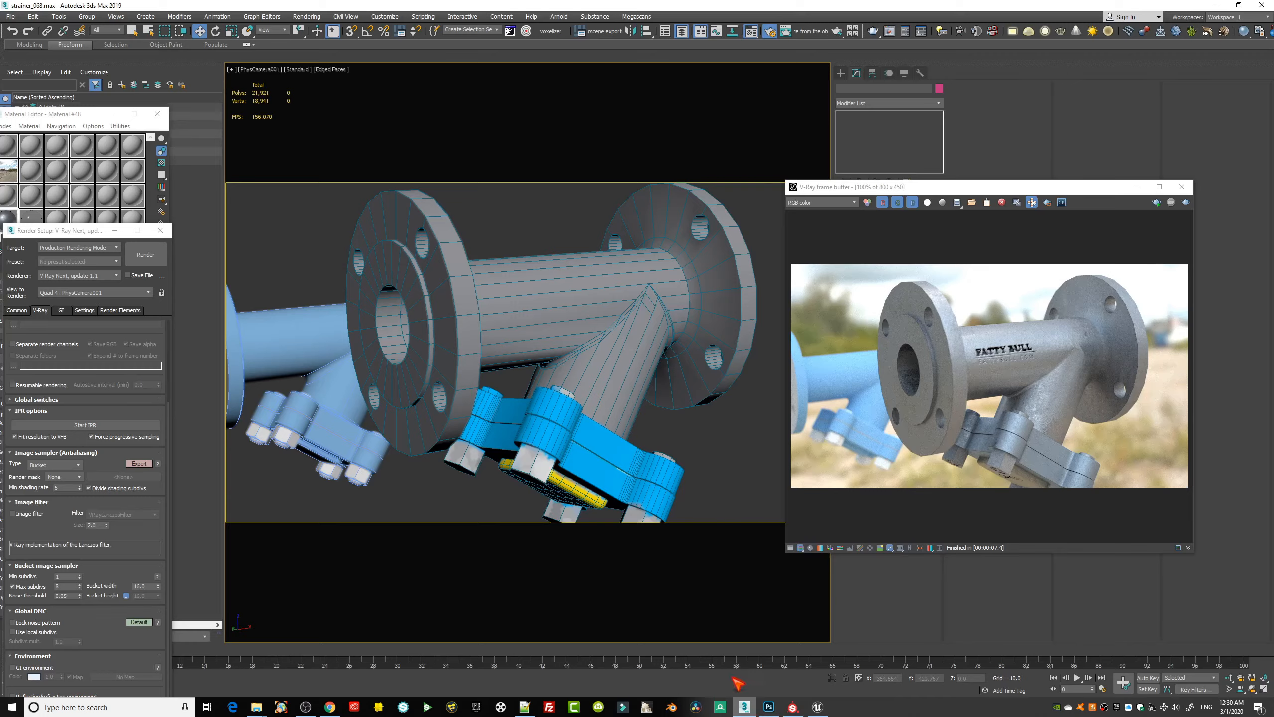
left_click_drag(82, 233, 508, 146)
left_click_drag(85, 117, 213, 108)
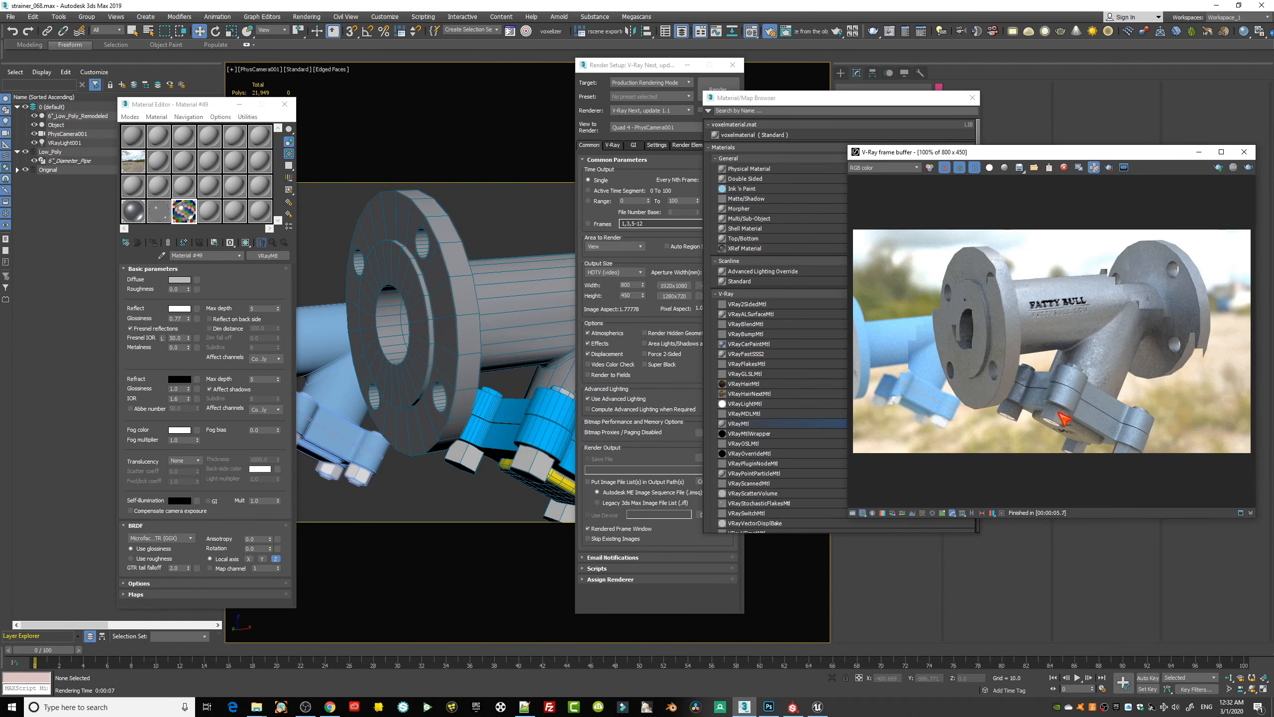
- Select Object at the strainer's cover and move the frame buffer, Material/Map Browser and Render Setup windows clear of the viewport
left_click(529, 465)
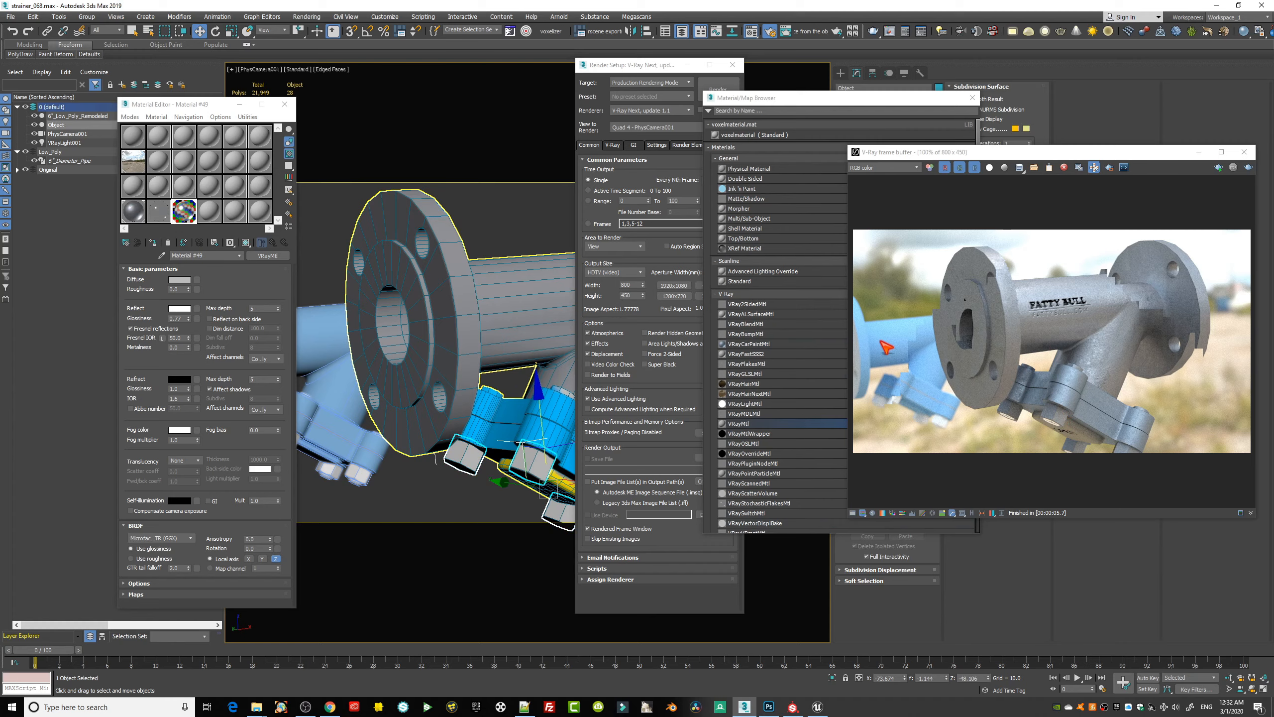
left_click_drag(1041, 150, 910, 204)
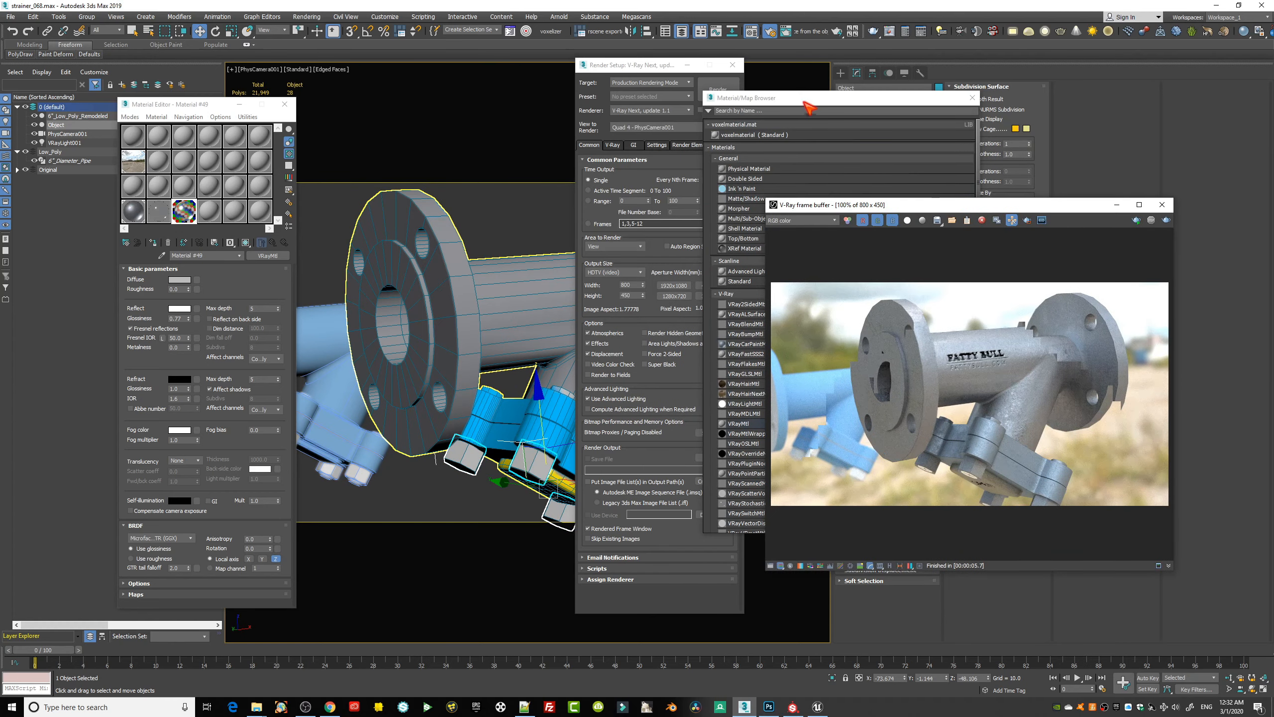
left_click_drag(775, 106, 1106, 325)
left_click_drag(873, 204, 1071, 351)
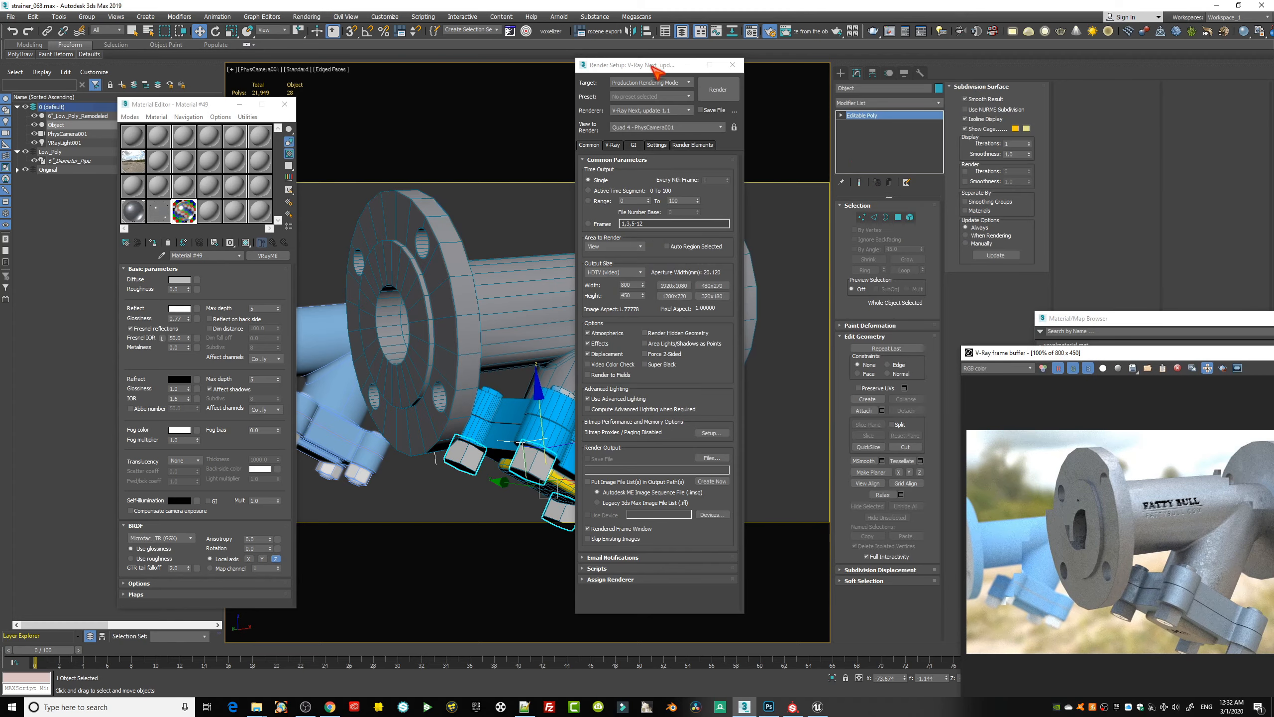
left_click_drag(649, 65, 1045, 194)
- Deselect everything and undo the earlier changes that added the separate Object to the scene
left_click(510, 185)
left_click(560, 298)
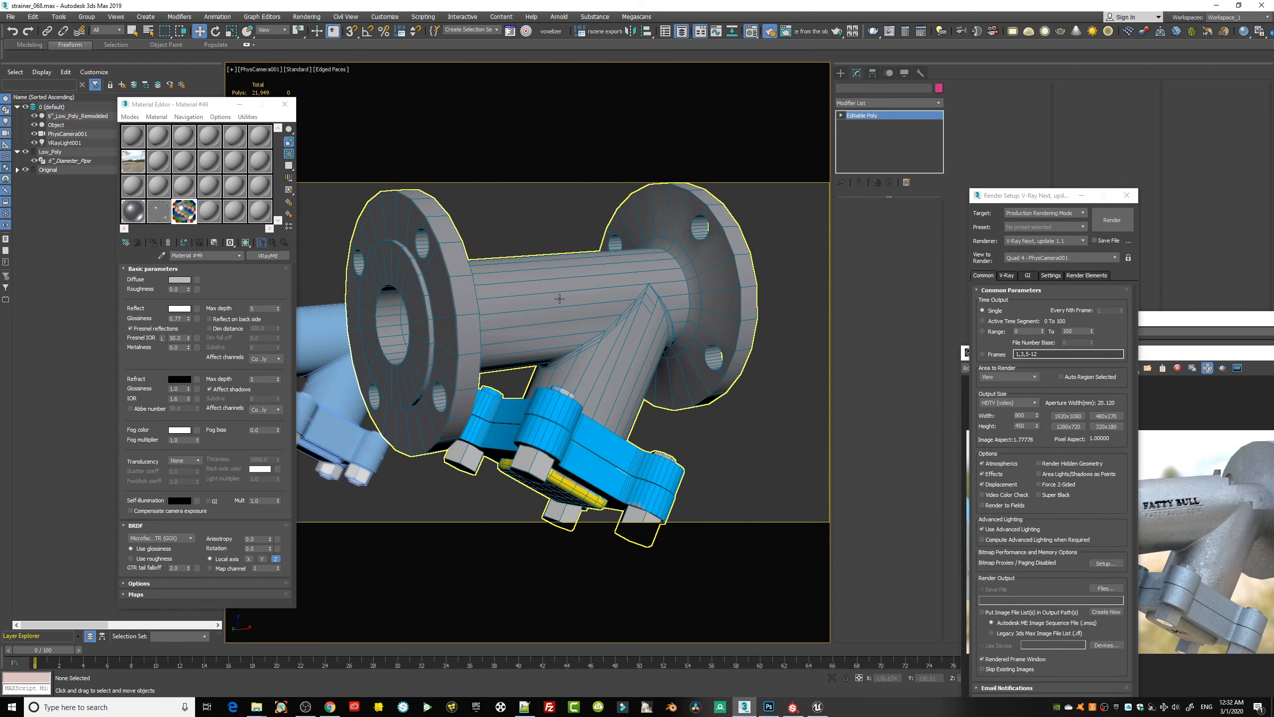
key("ctrl+d")
left_click(566, 298)
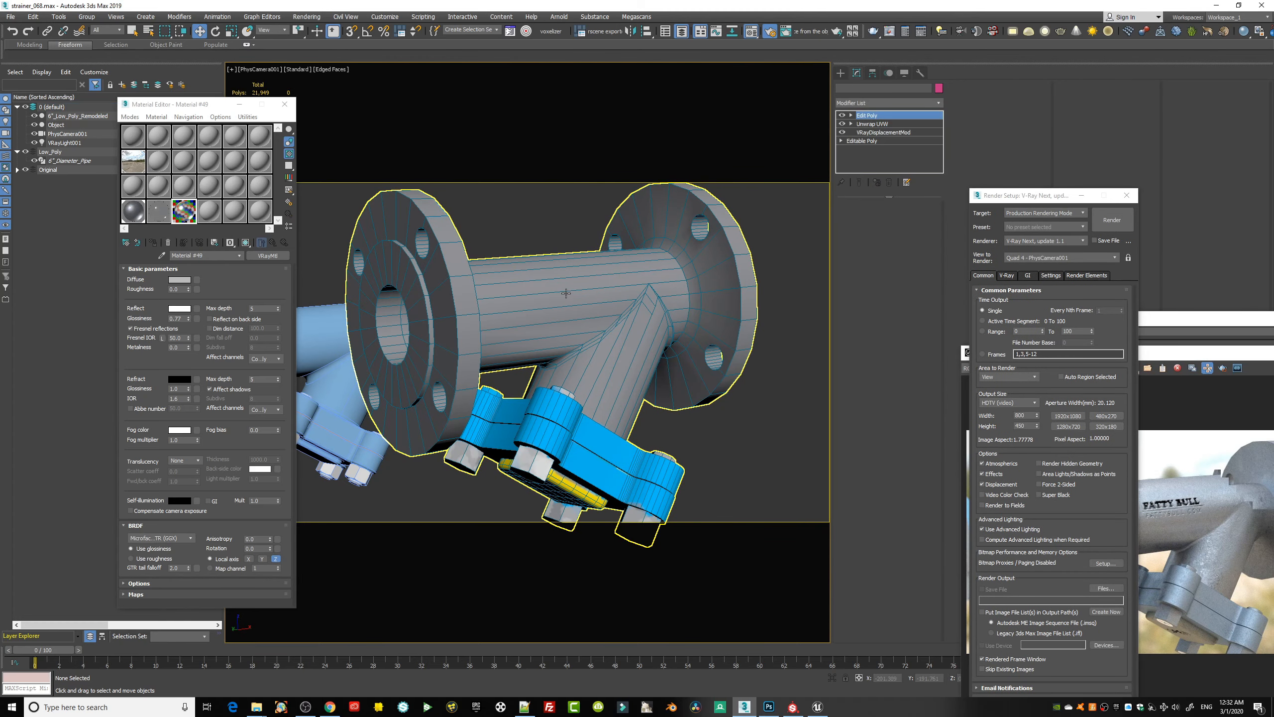
key("ctrl+z")
key("ctrl+z")
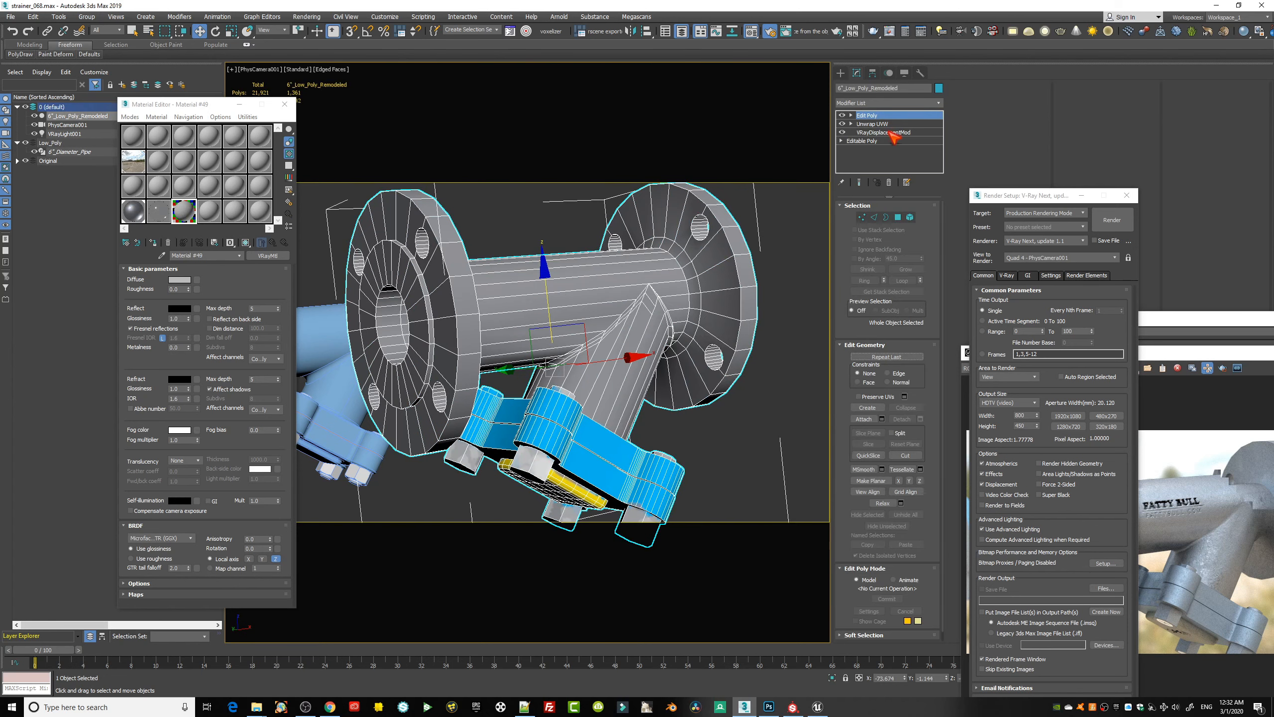
- Delete the Edit Poly modifier from 6"_Low_Poly_Remodeled, keeping Unwrap UVW and VRayDisplacementMod, and reselect the strainer
right_click(882, 117)
left_click(898, 128)
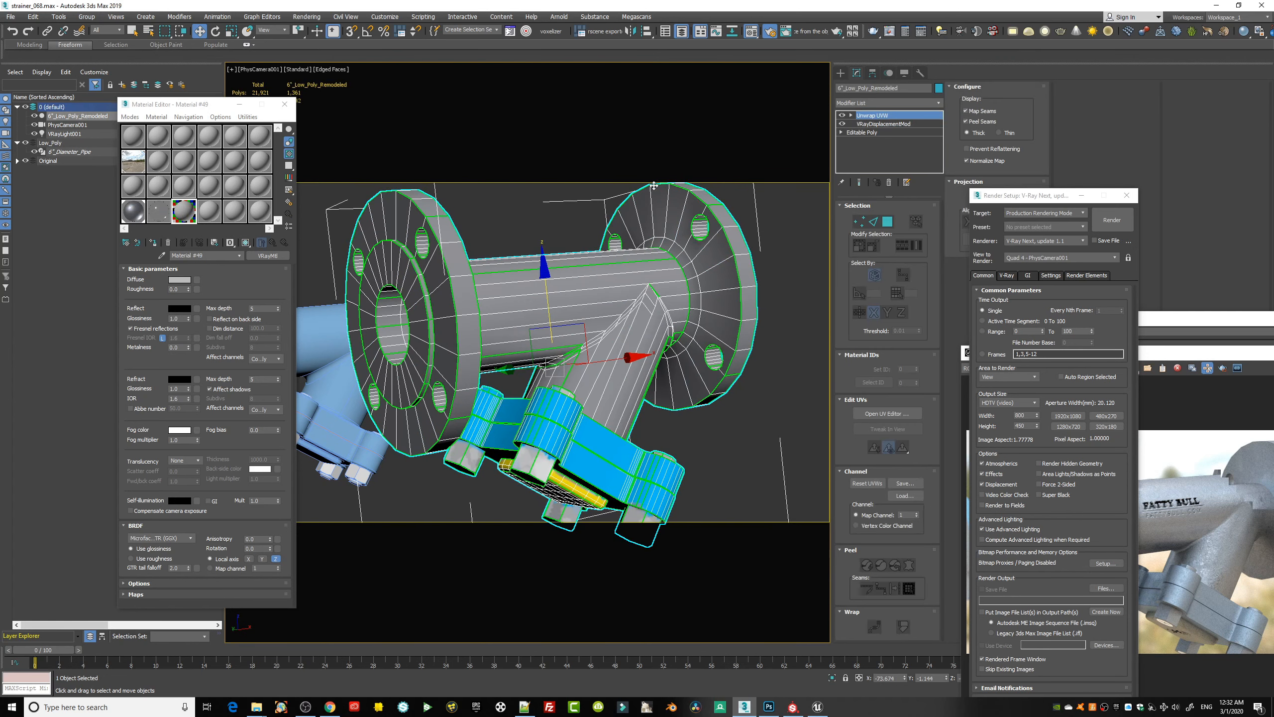
left_click(894, 116)
left_click(520, 182)
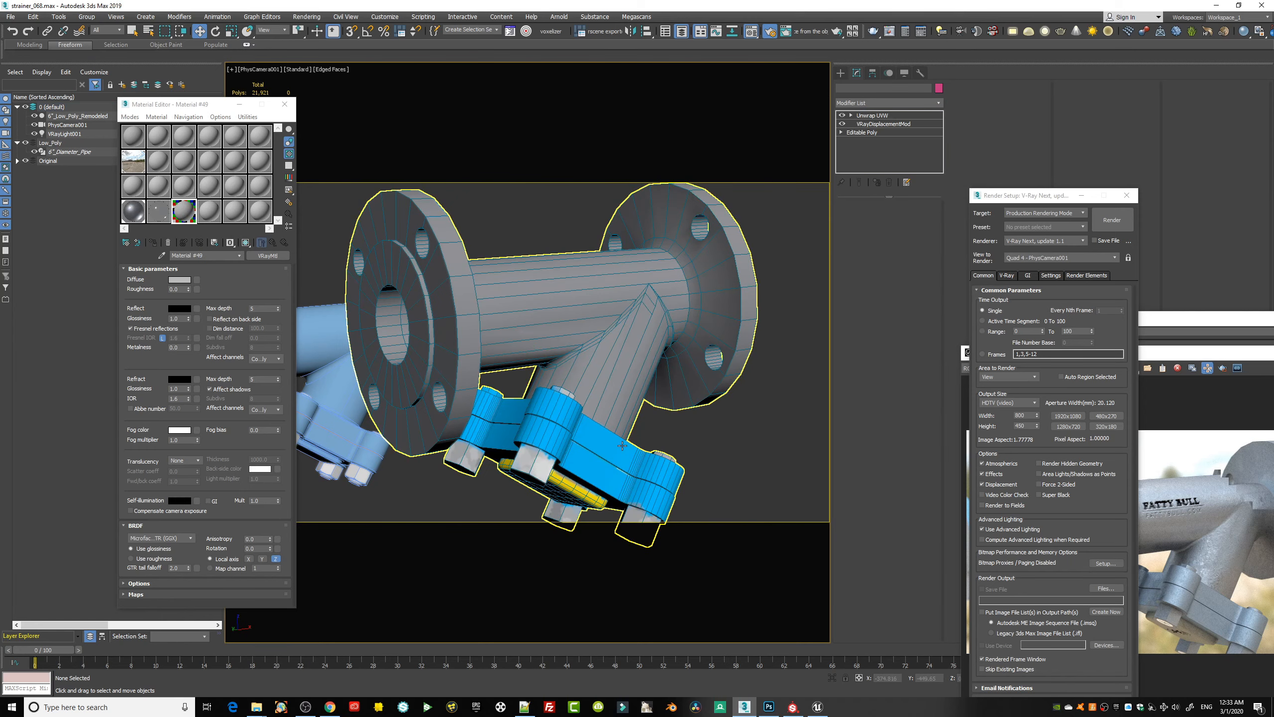
left_click(597, 429)
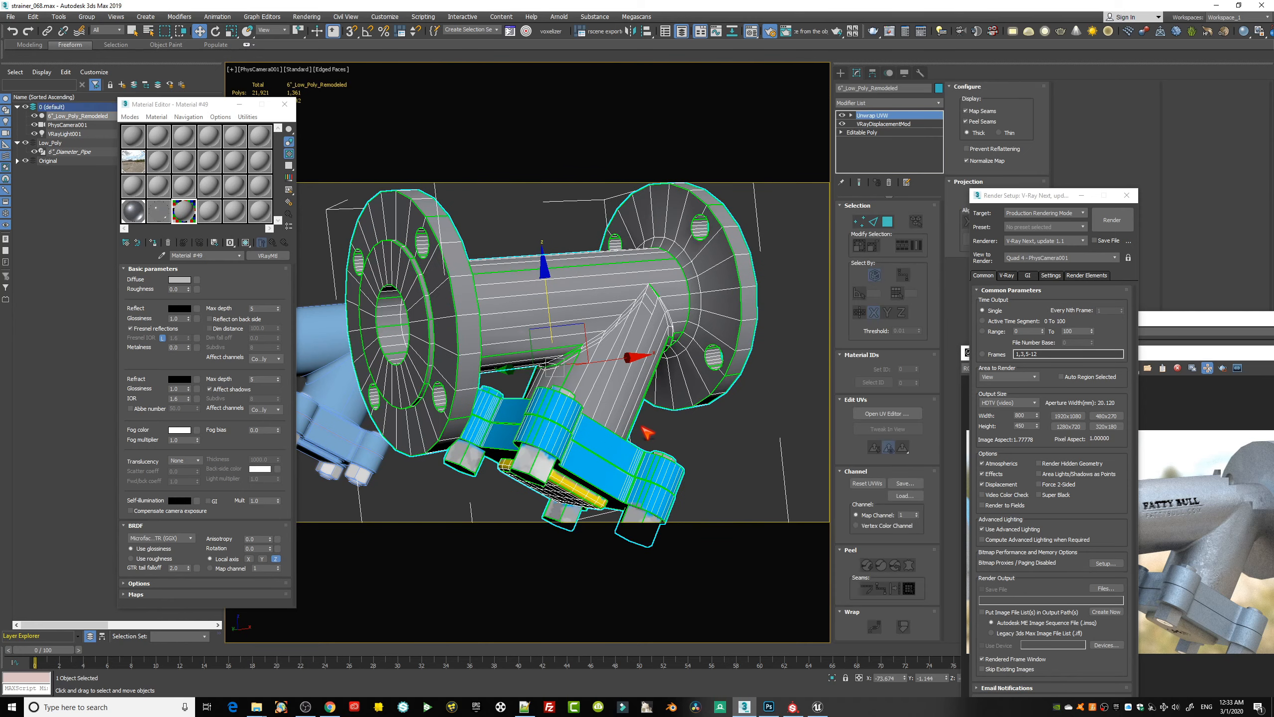
- Place the Render Setup window and V-Ray frame buffer side by side and render the PhysCamera001 view again
left_click_drag(1047, 198, 673, 115)
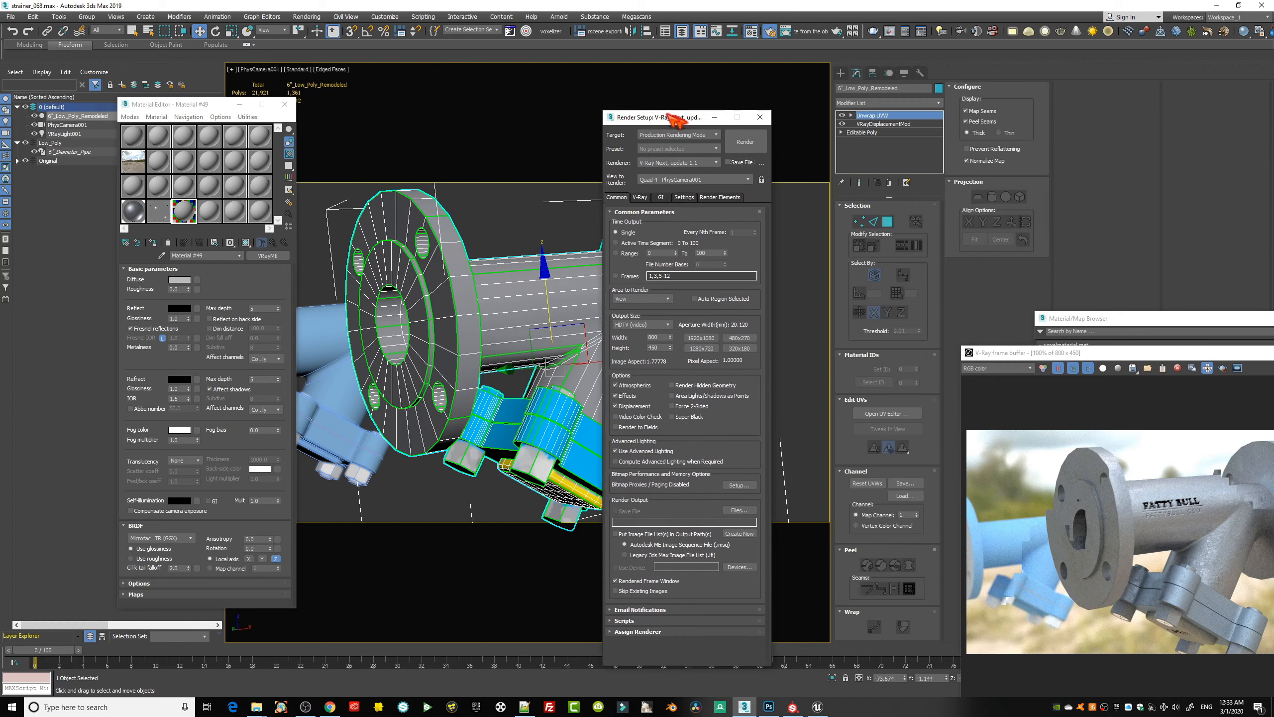
left_click_drag(1077, 352, 881, 146)
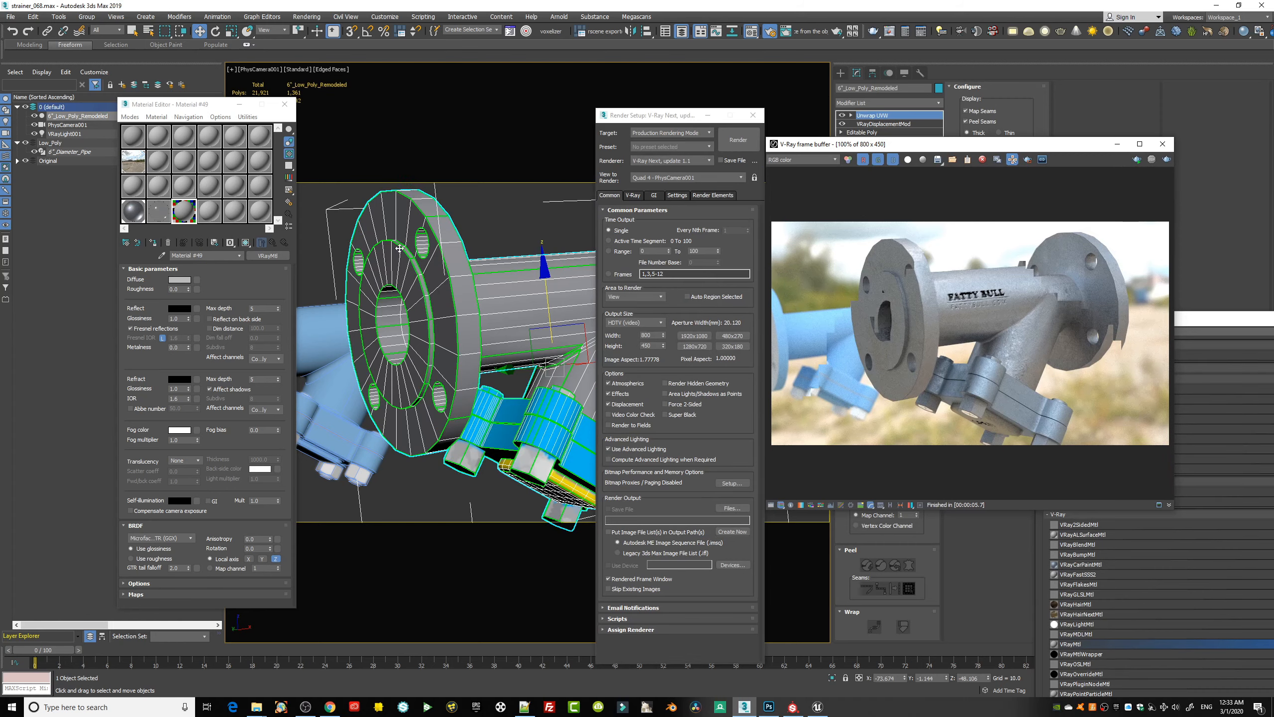
left_click(1166, 160)
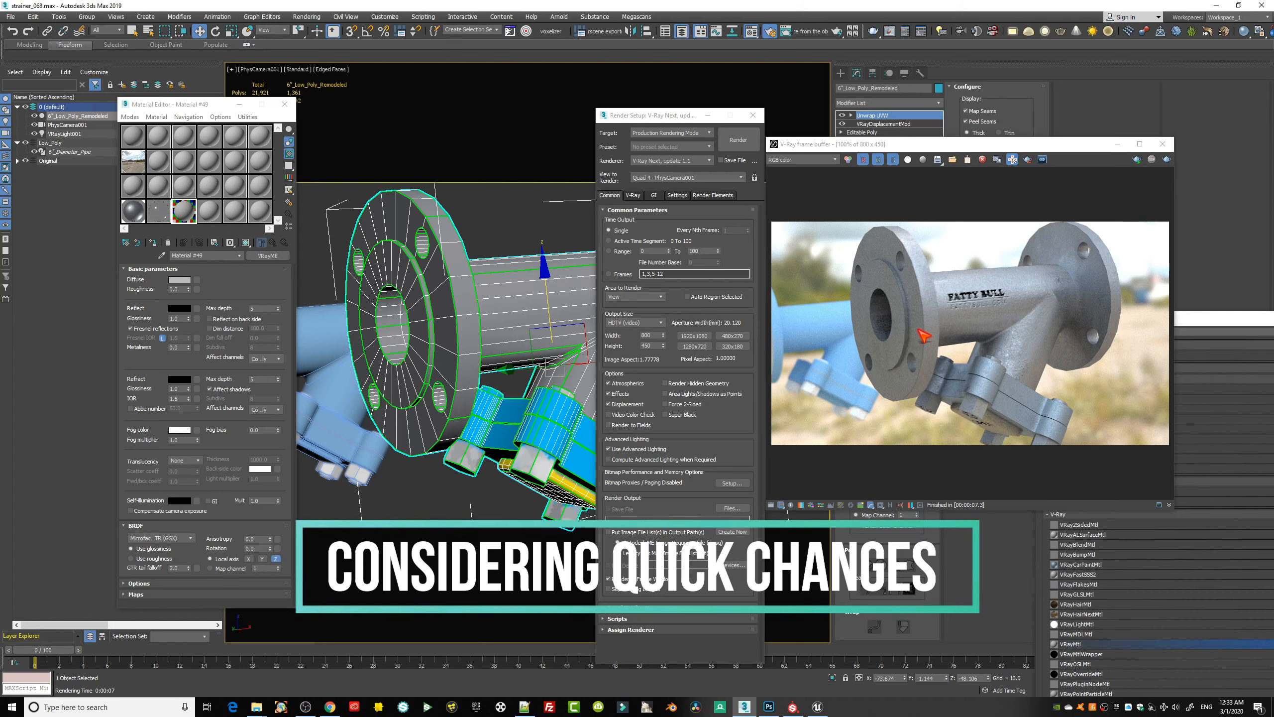
- Examine exporting the selected strainer in the Unreal Datasmith (*.UDATASMITH) format, and cancel without saving a file
left_click(9, 18)
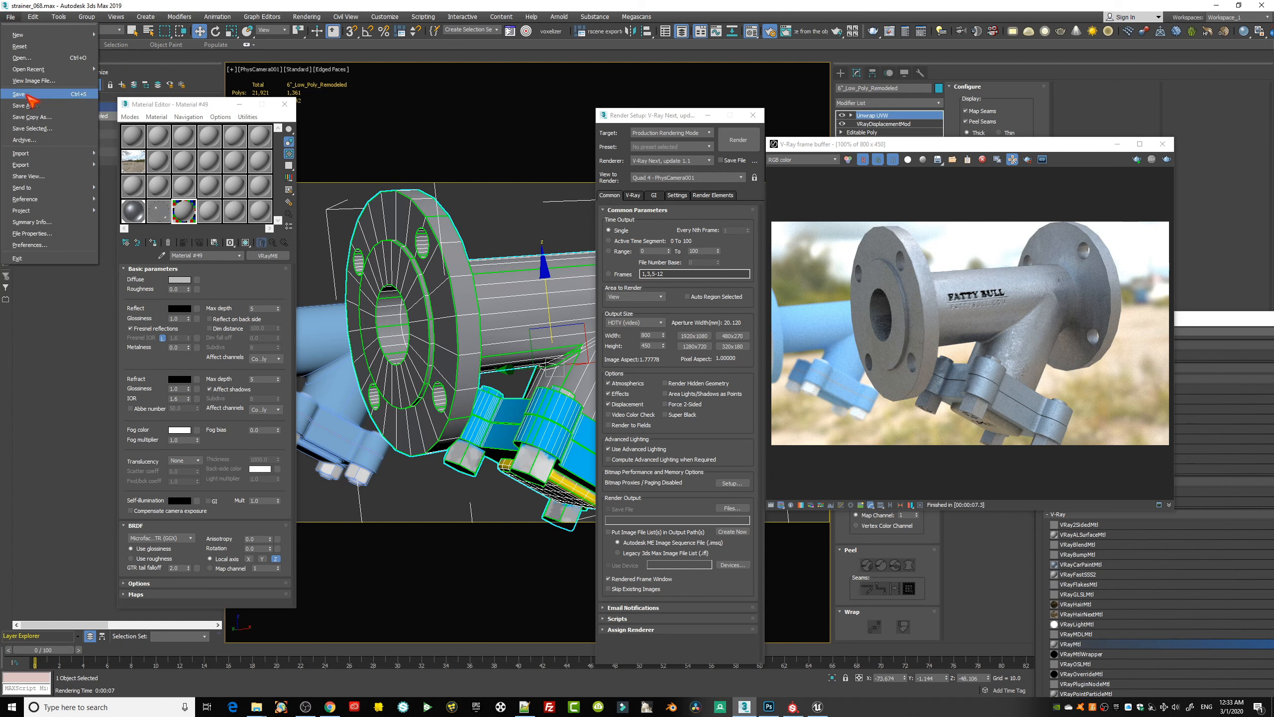
mouse_move(38, 167)
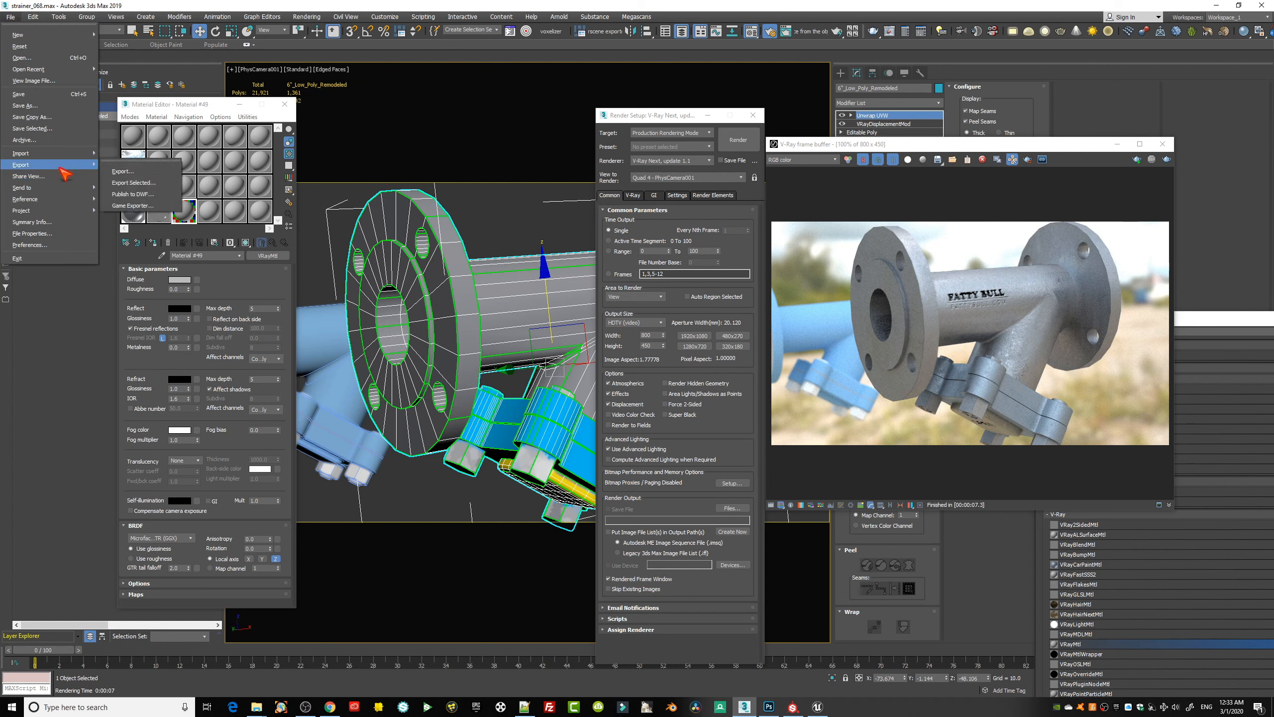
left_click(135, 182)
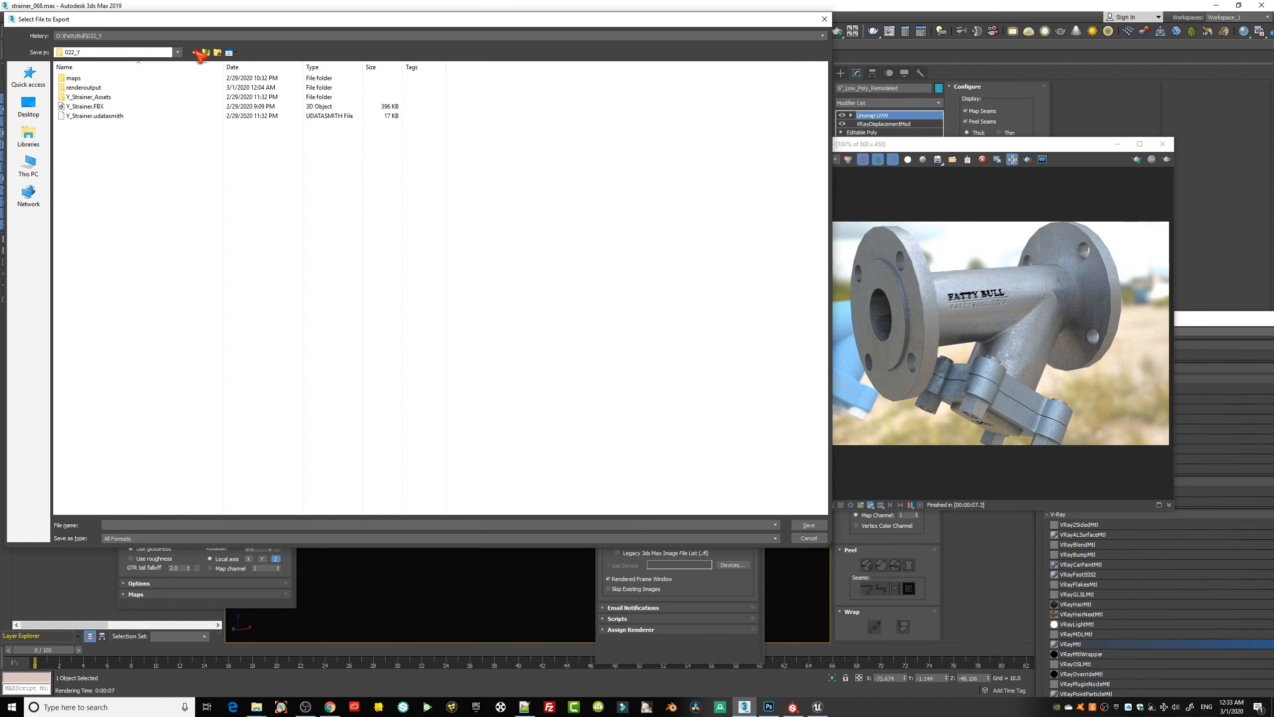
left_click(310, 565)
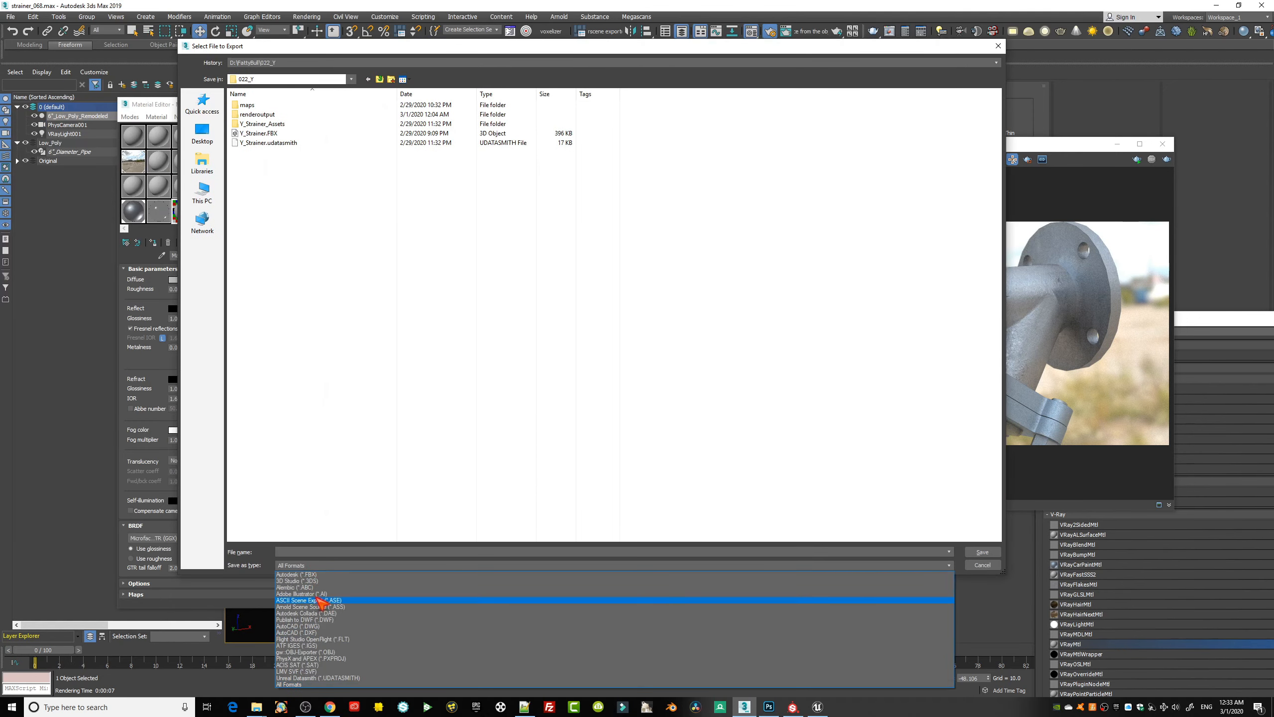
left_click(308, 678)
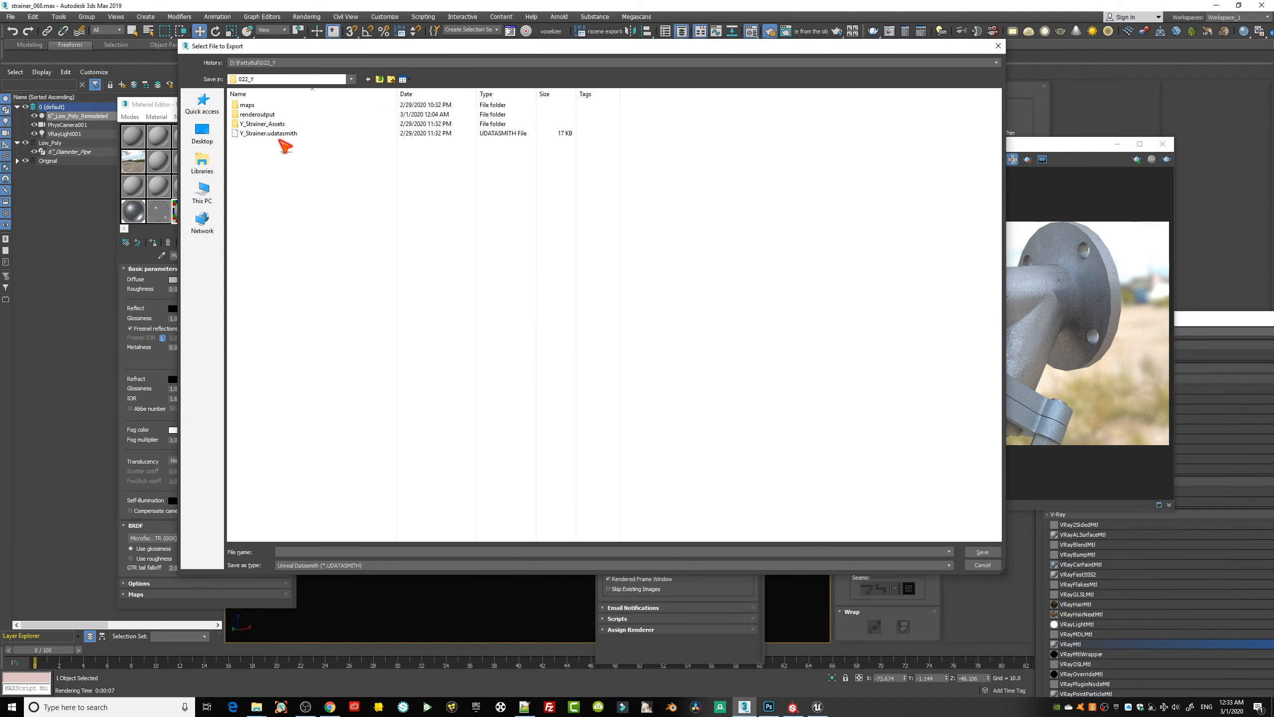
left_click(982, 565)
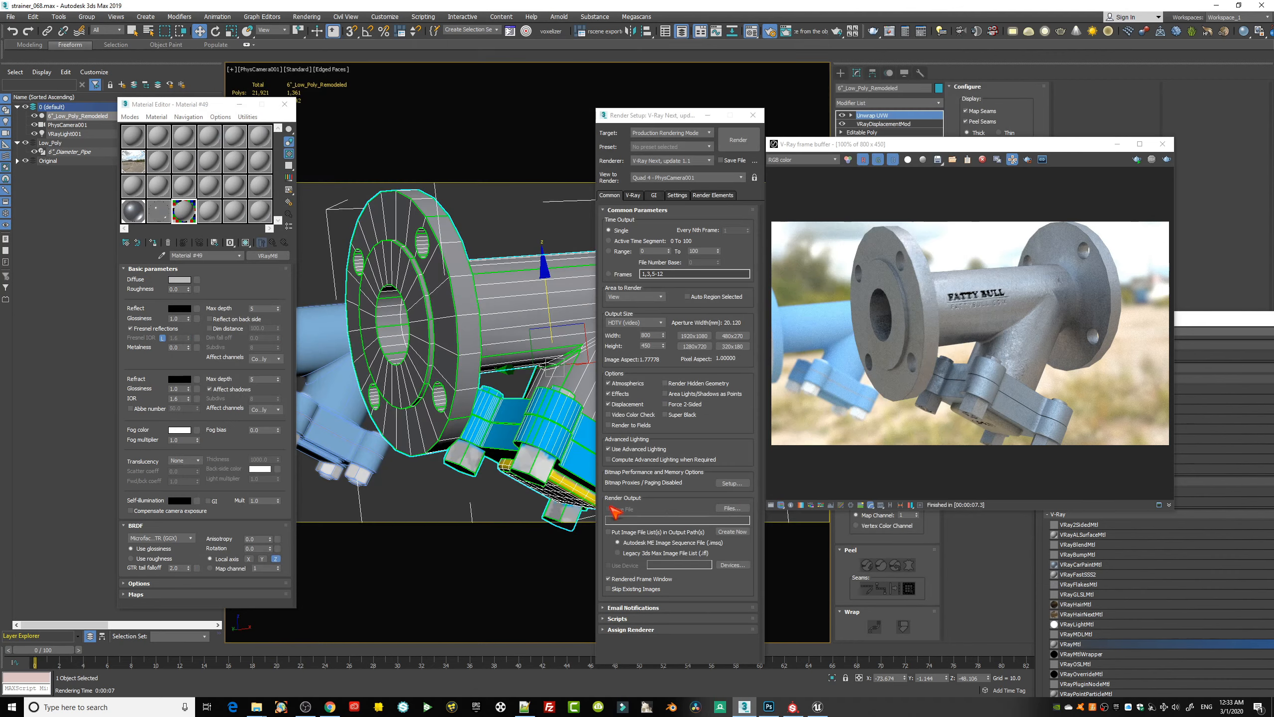
- Switch to Unreal Editor, leave the CineCameraActor2 view, and examine the three strainers together
left_click(818, 707)
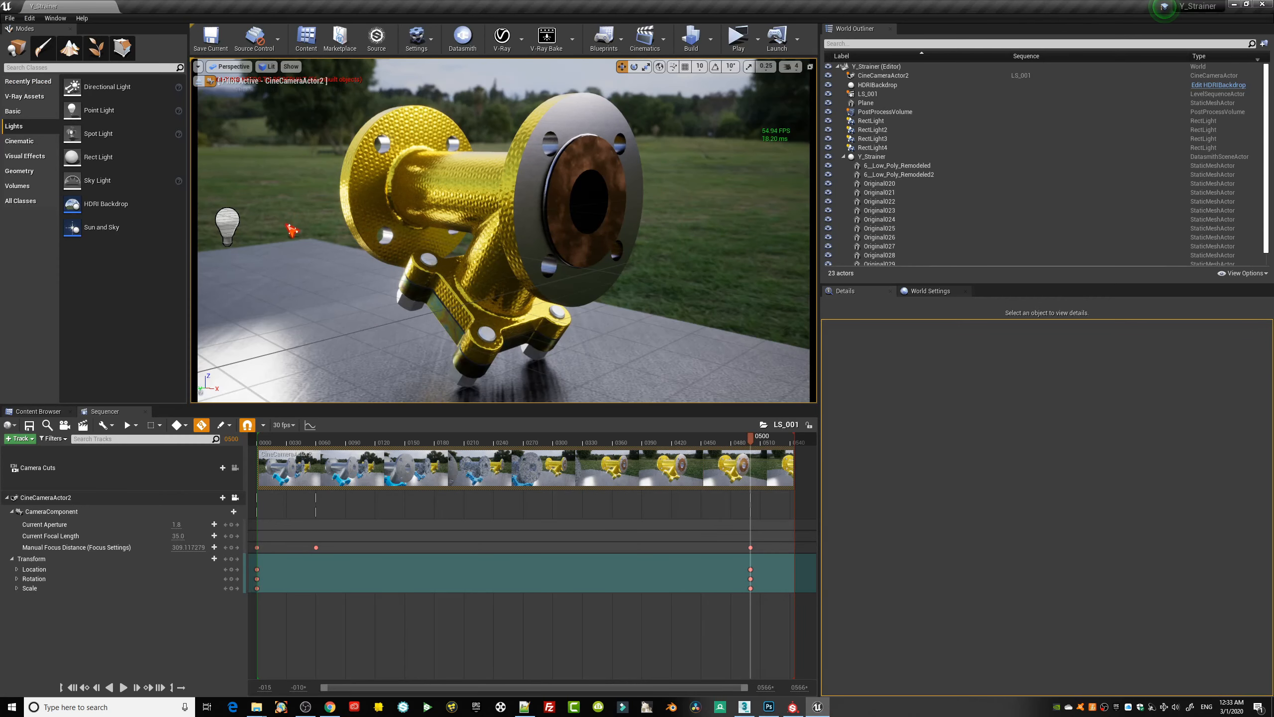
left_click(199, 82)
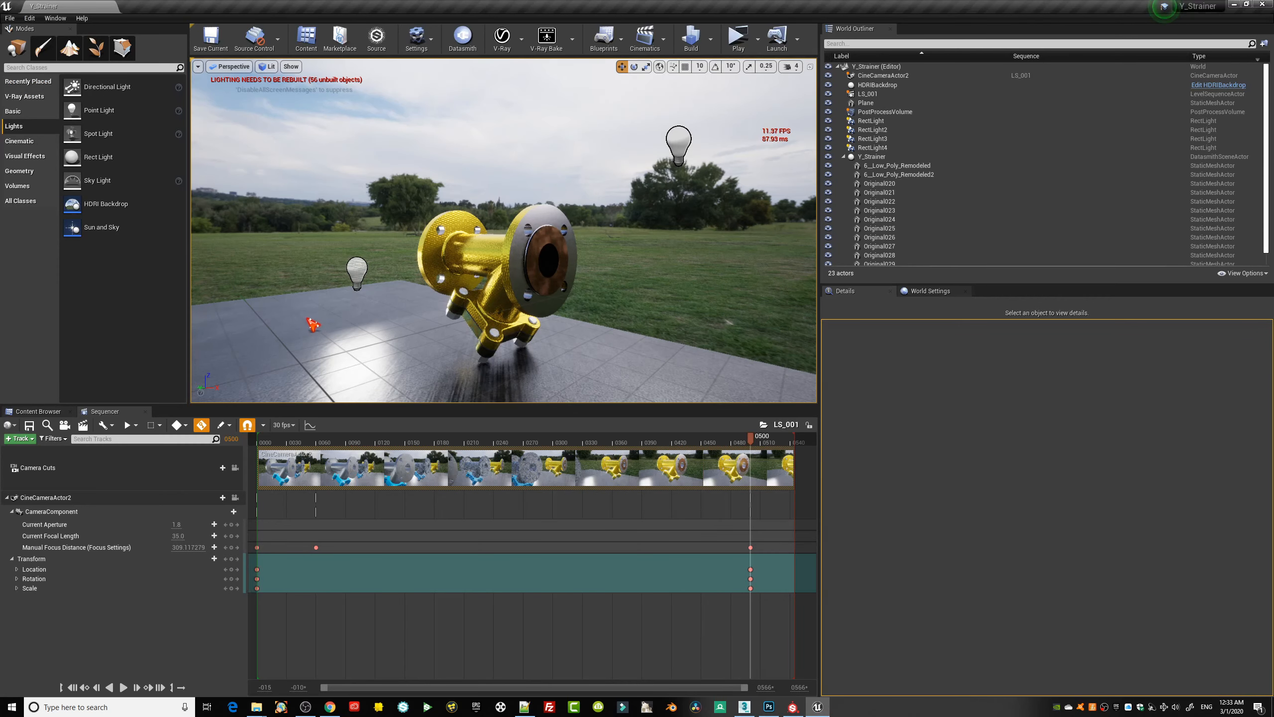
right_click_drag(283, 303, 321, 294)
key("s")
right_click_drag(501, 233, 451, 274)
key("g")
key("w")
key("s")
right_click_drag(526, 299, 561, 310)
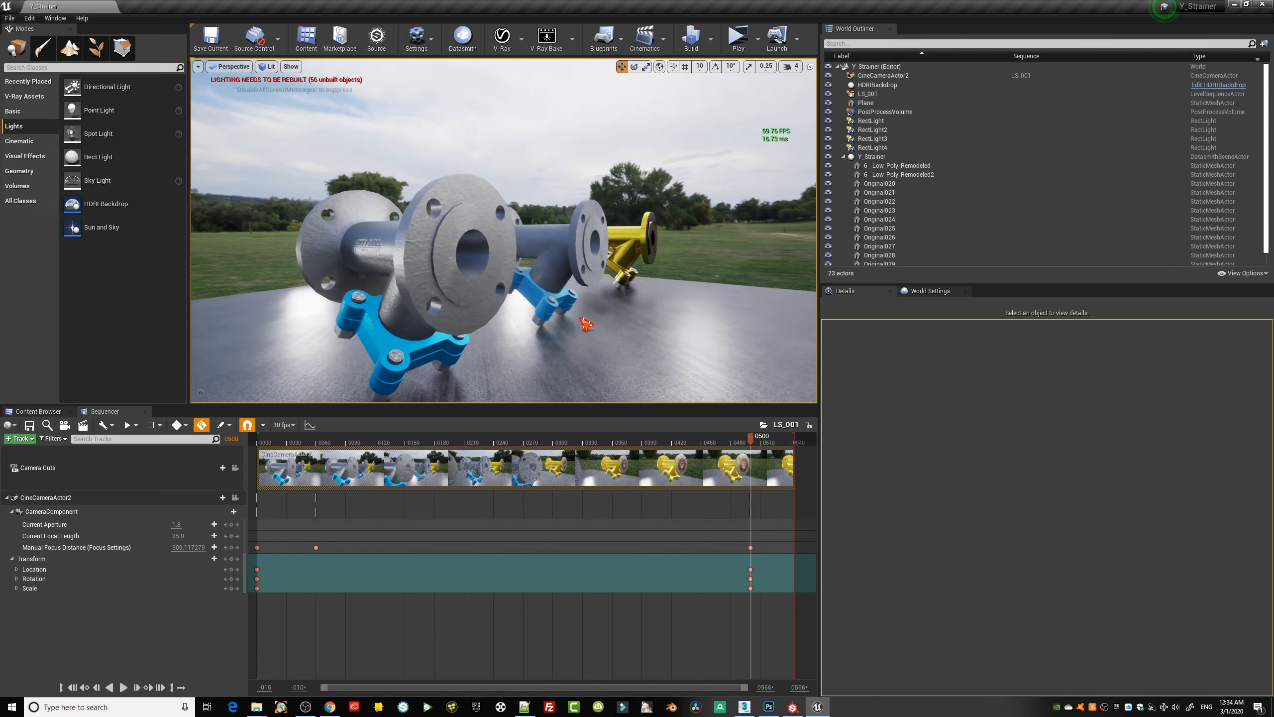
- Inspect the rough grey strainer with the blue cover up close and compare it with the ones behind it
key("w")
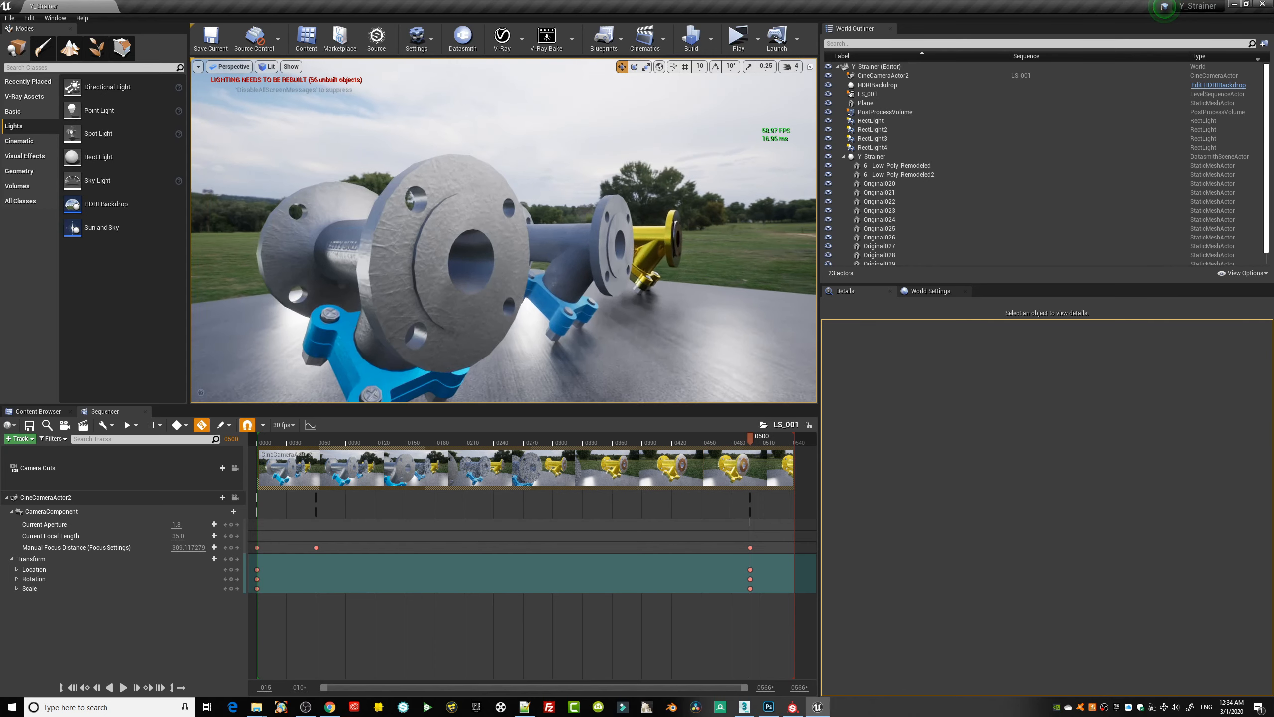
key("d")
key("a")
key("a")
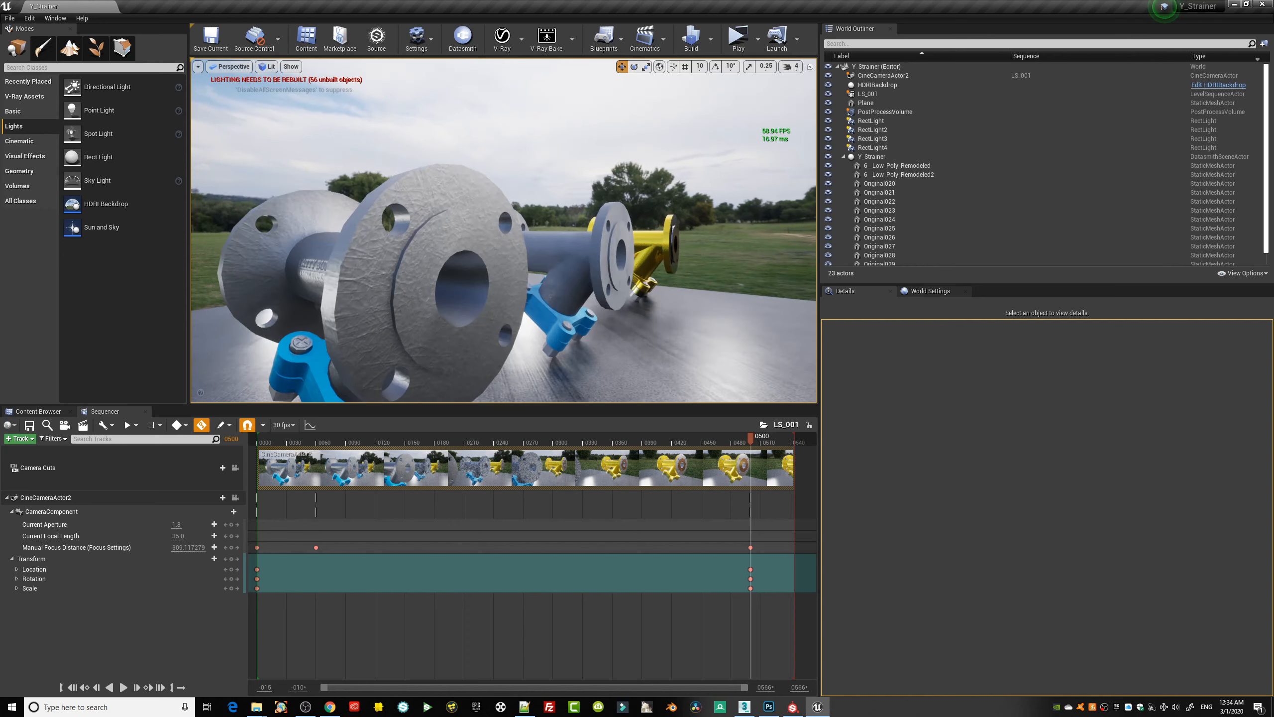
key("d")
key("a")
key("e")
key("d")
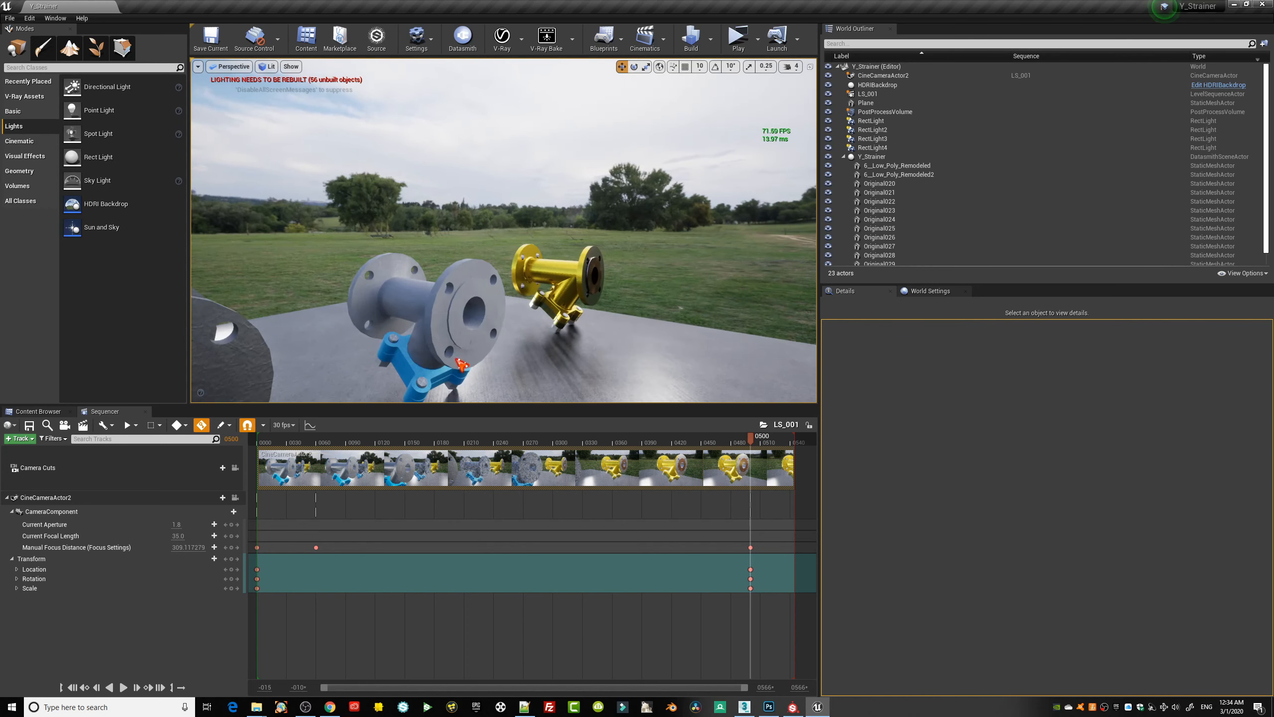
- Select the middle strainer 6__Low_Poly_Remodeled and the gold Original023 strainer in turn to compare them
key("w")
left_click(435, 335)
key("s")
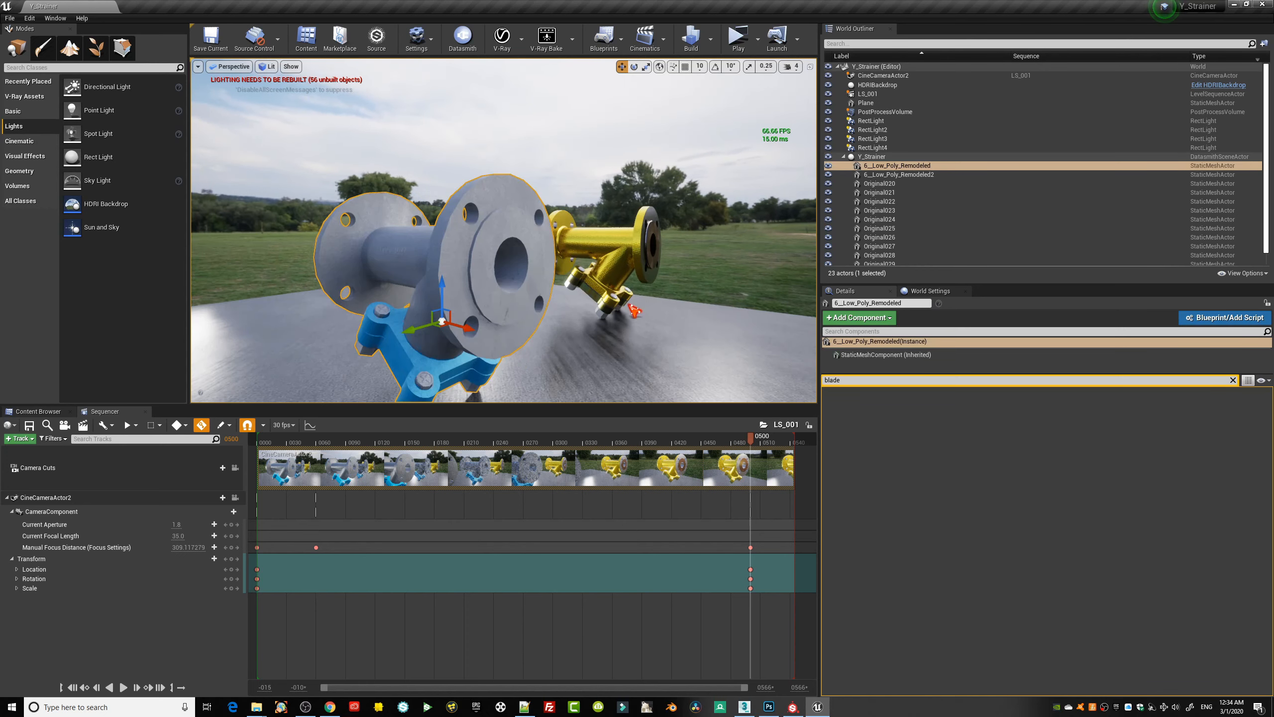
key("w")
key("d")
left_click(476, 309)
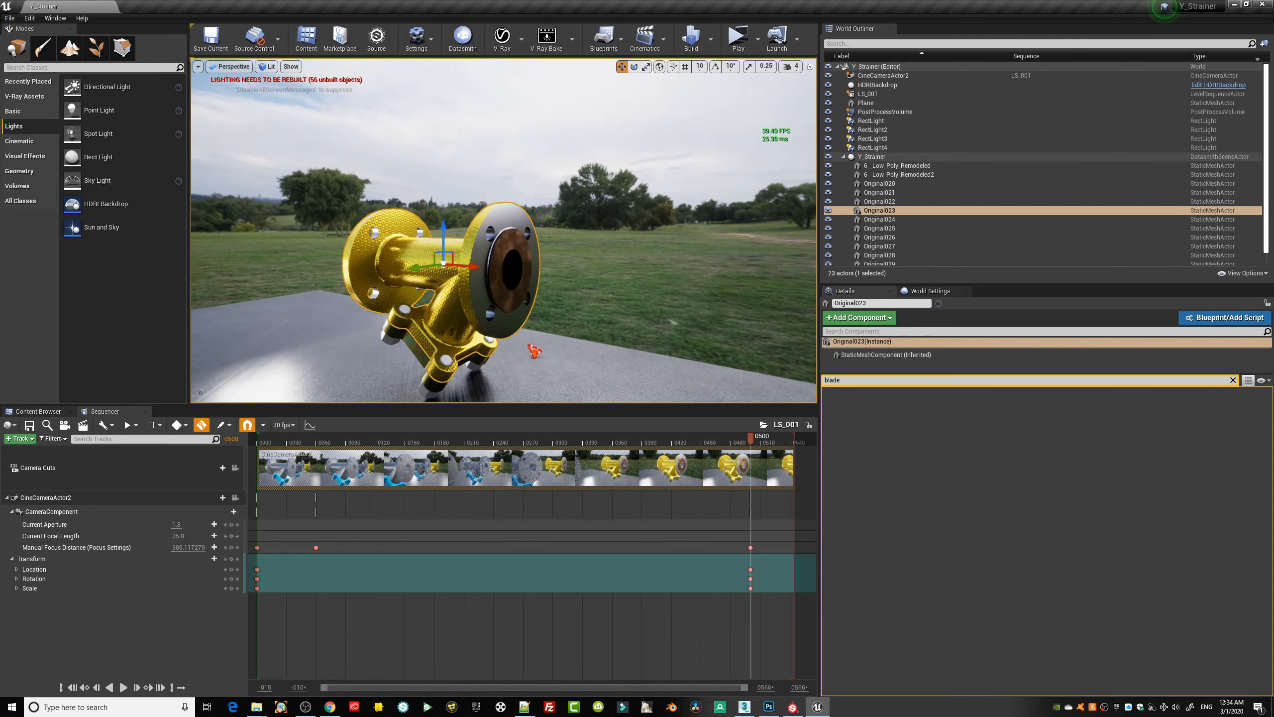
- Switch to 3ds Max, move Render Setup and the Material Editor aside, and change the camera viewport to Perspective
left_click(747, 705)
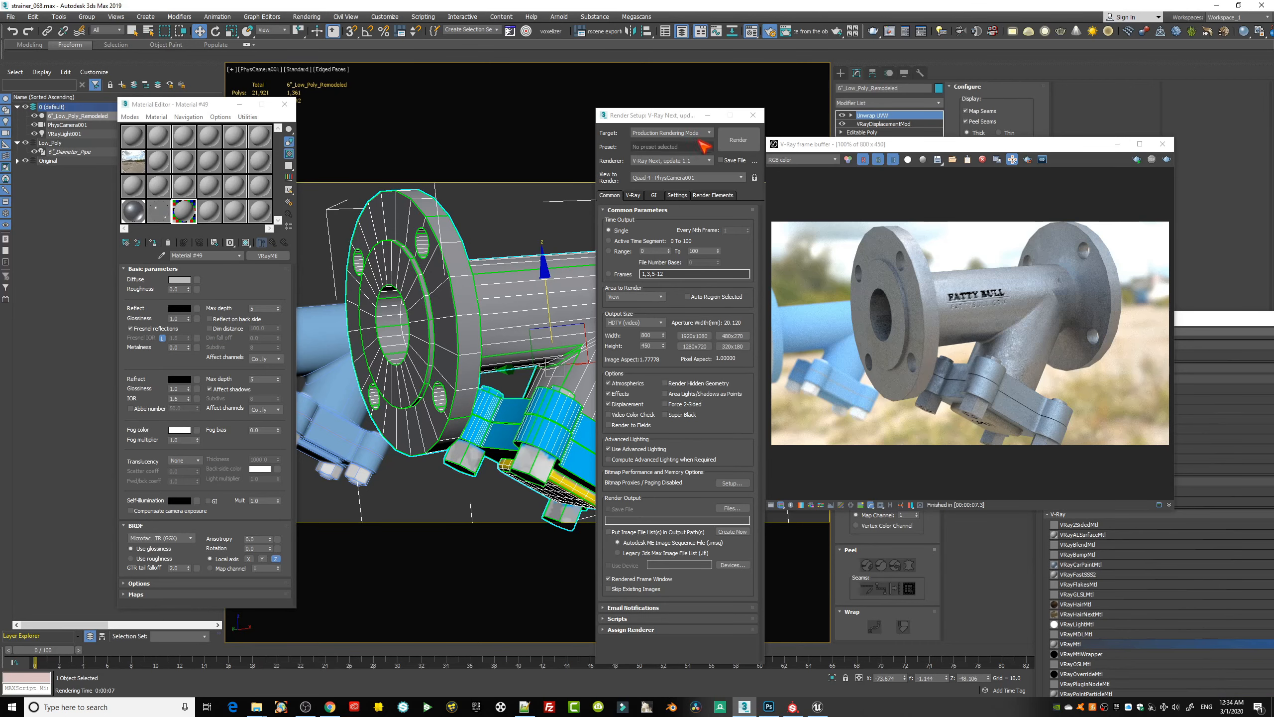
left_click_drag(673, 116, 1031, 336)
left_click_drag(228, 101, 74, 106)
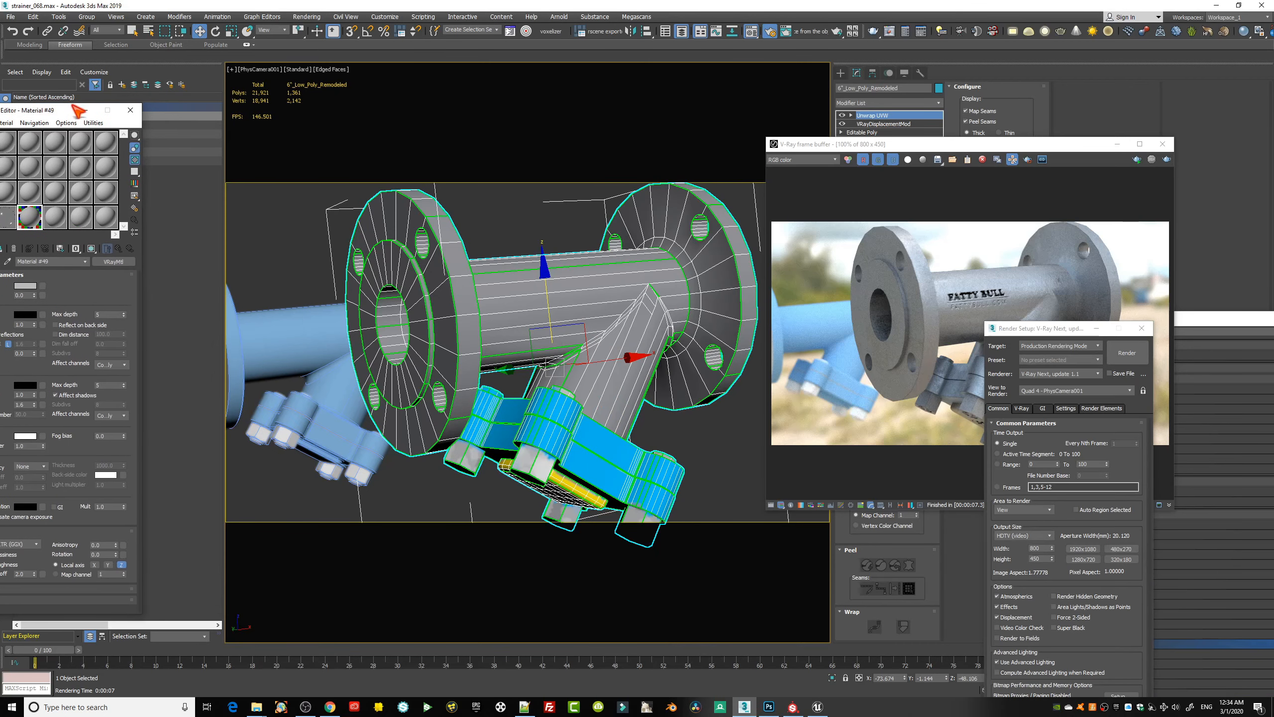
left_click(252, 71)
left_click(372, 102)
left_click(583, 131)
left_click(504, 366)
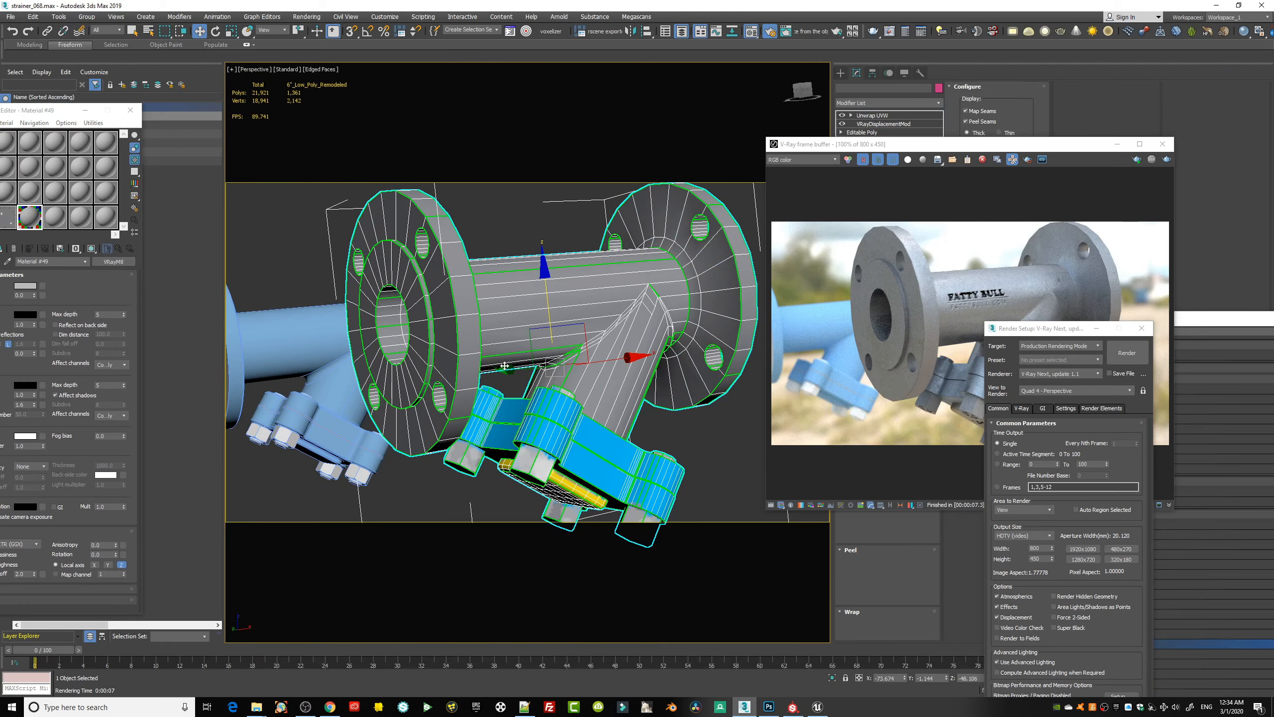
- Select the original blue strainer Original023 and compare it with the low-poly strainer beside it
middle_click_drag(505, 366, 577, 401, "alt")
scroll(576, 402, "down", 5)
middle_click_drag(430, 420, 468, 442, "alt")
key("z")
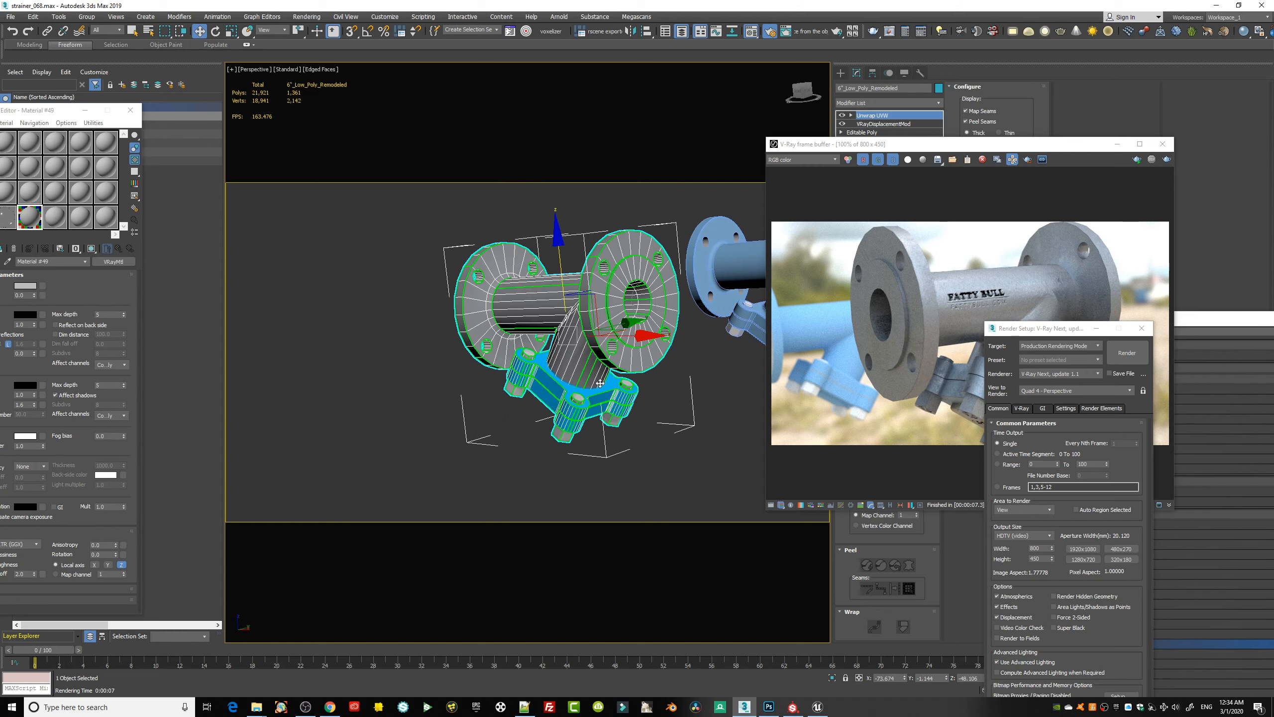
middle_click_drag(662, 389, 535, 400)
left_click(550, 375)
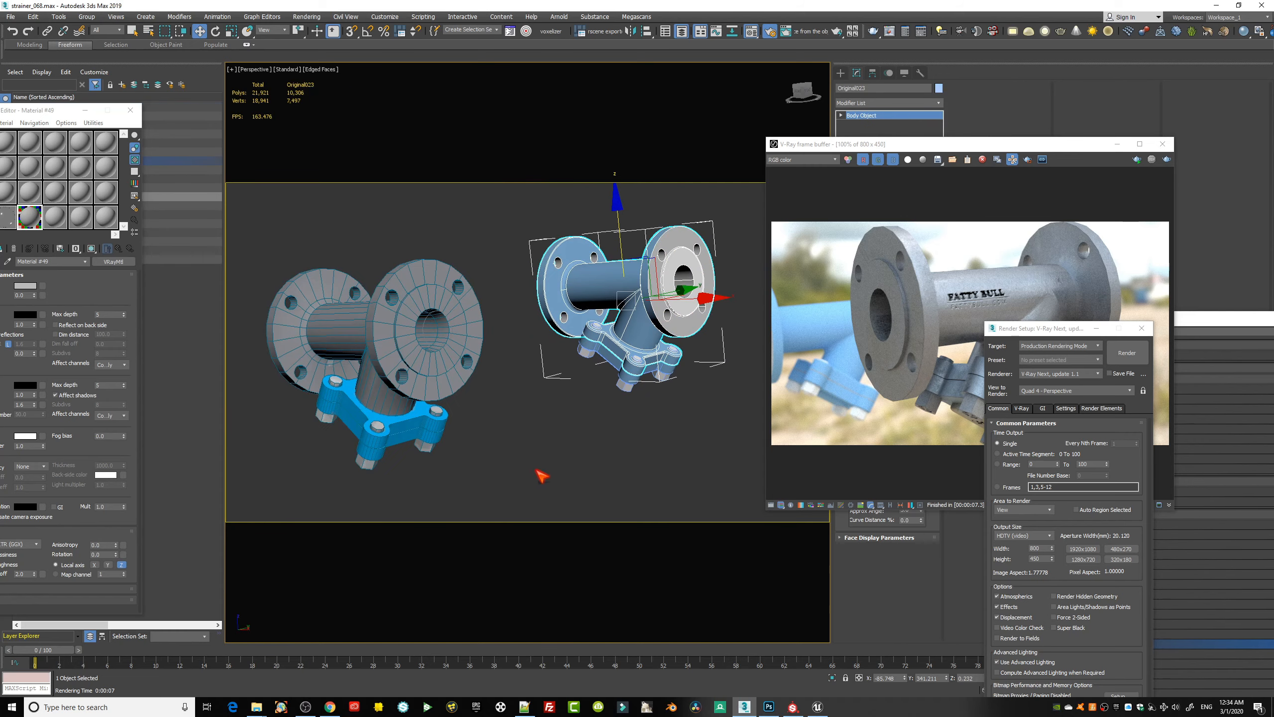
- Switch back to Unreal Editor and compare the strainers from near and far, selecting Original023 and 6__Low_Poly_Remodeled
left_click(817, 706)
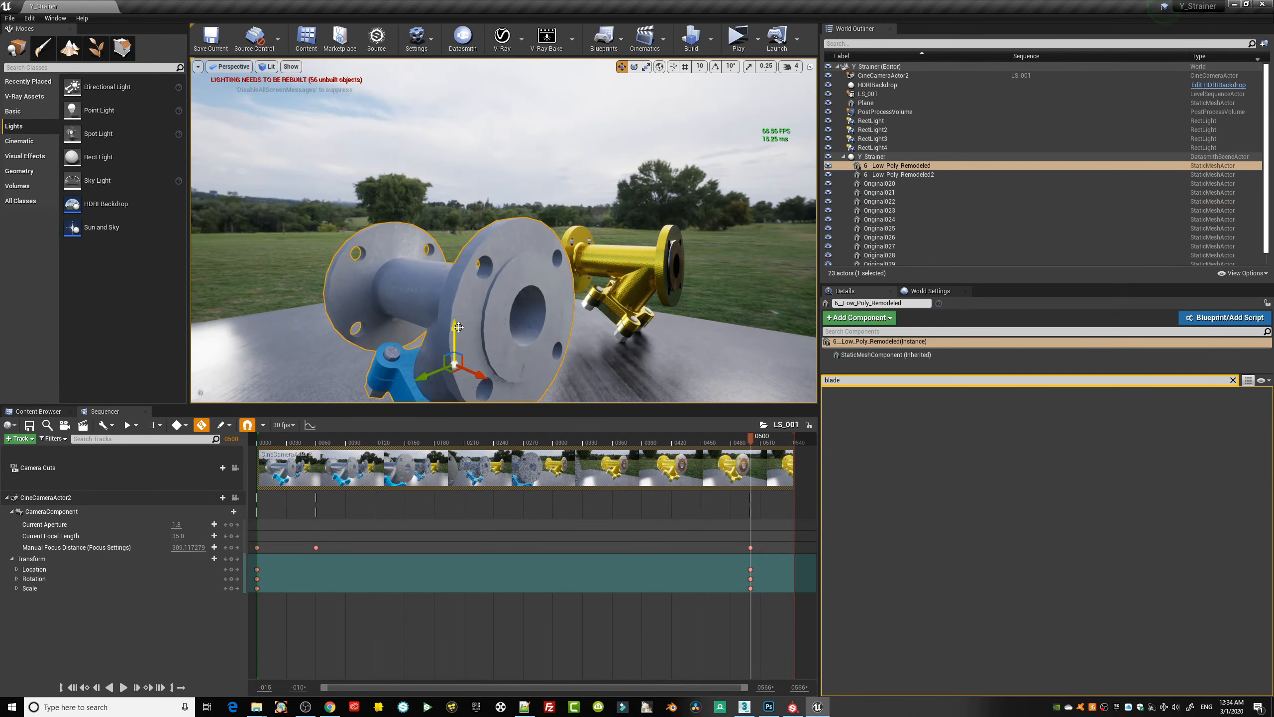
middle_click_drag(584, 262, 612, 264)
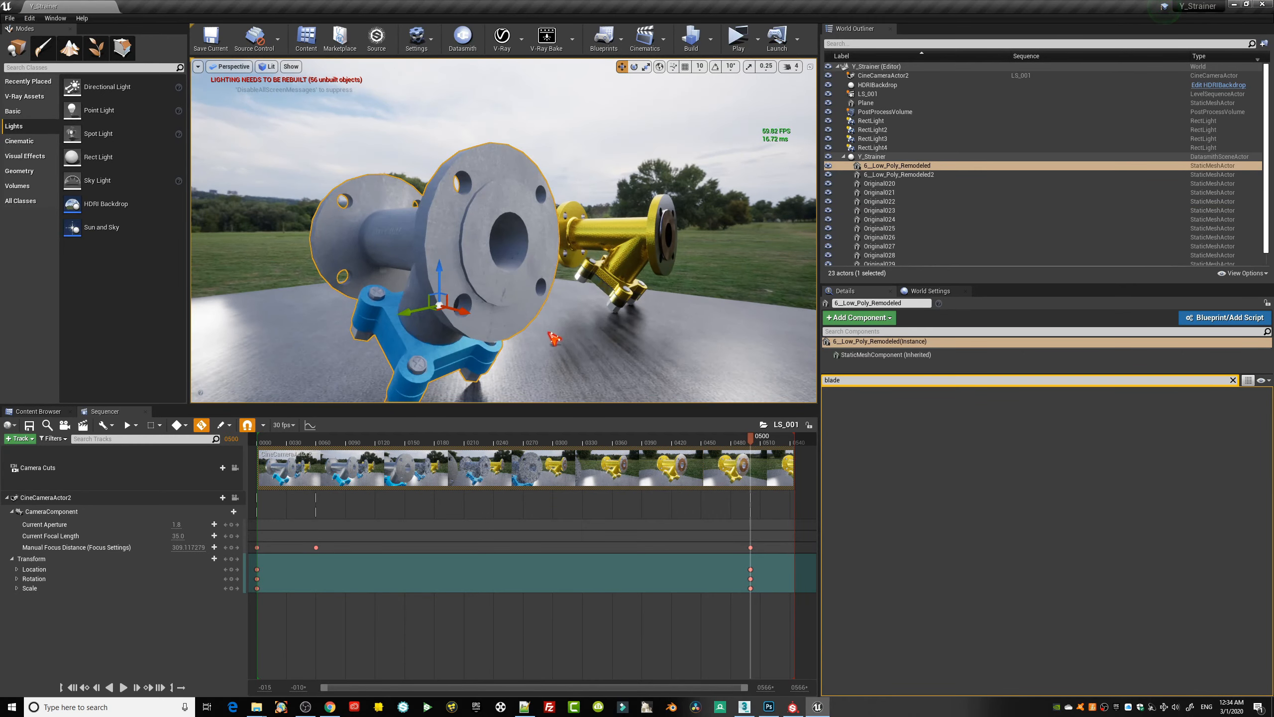
middle_click_drag(549, 333, 556, 350)
right_click_drag(556, 350, 477, 337)
left_click(513, 338)
right_click_drag(313, 276, 562, 258)
middle_click_drag(562, 258, 604, 321)
scroll(579, 252, "down", 5)
scroll(578, 285, "up", 4)
scroll(608, 344, "down", 6)
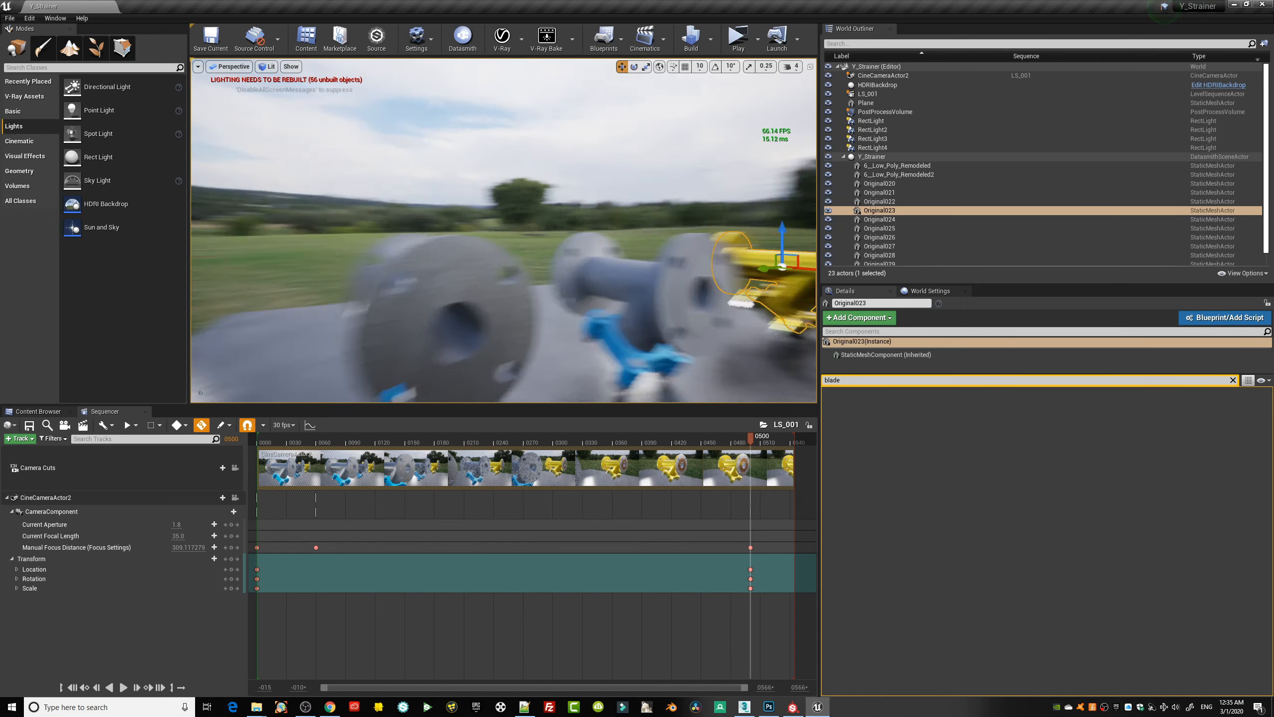
left_click(609, 285)
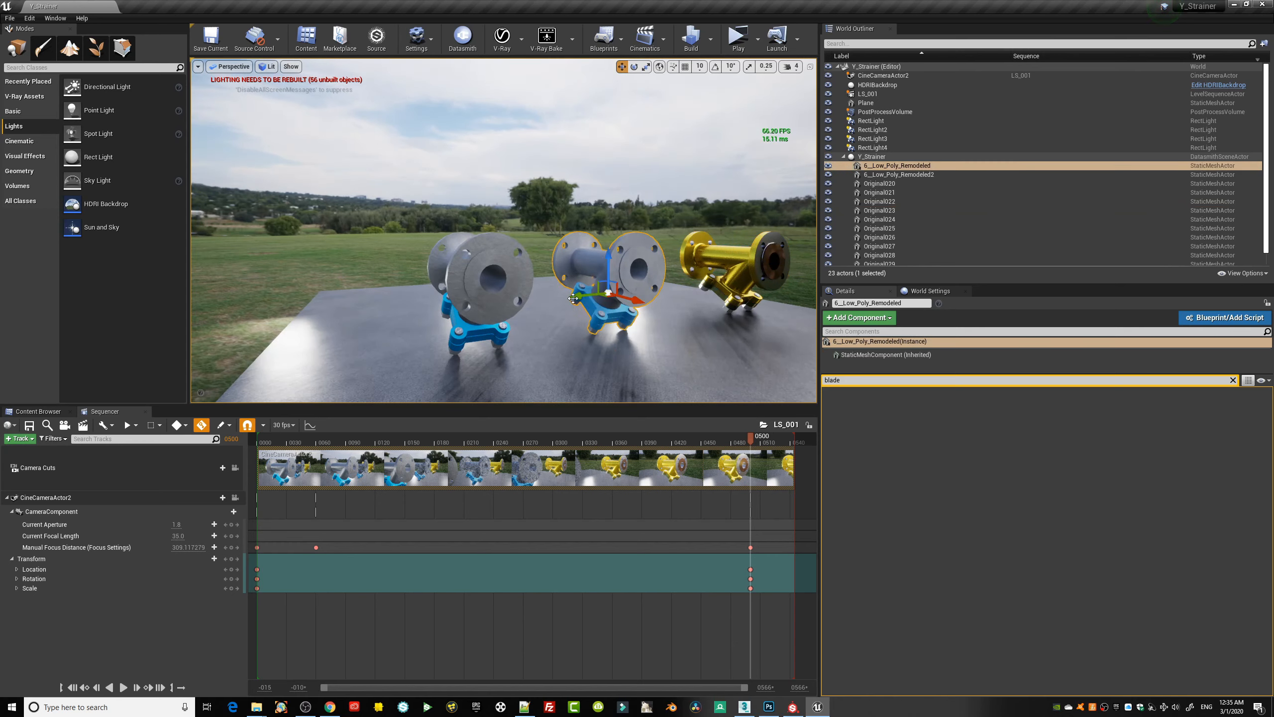
- Duplicate the low-poly strainer three more times, extending the row away from the gold strainer, and inspect the outermost copy
left_click_drag(576, 296, 192, 315, "alt")
middle_click_drag(381, 311, 261, 289)
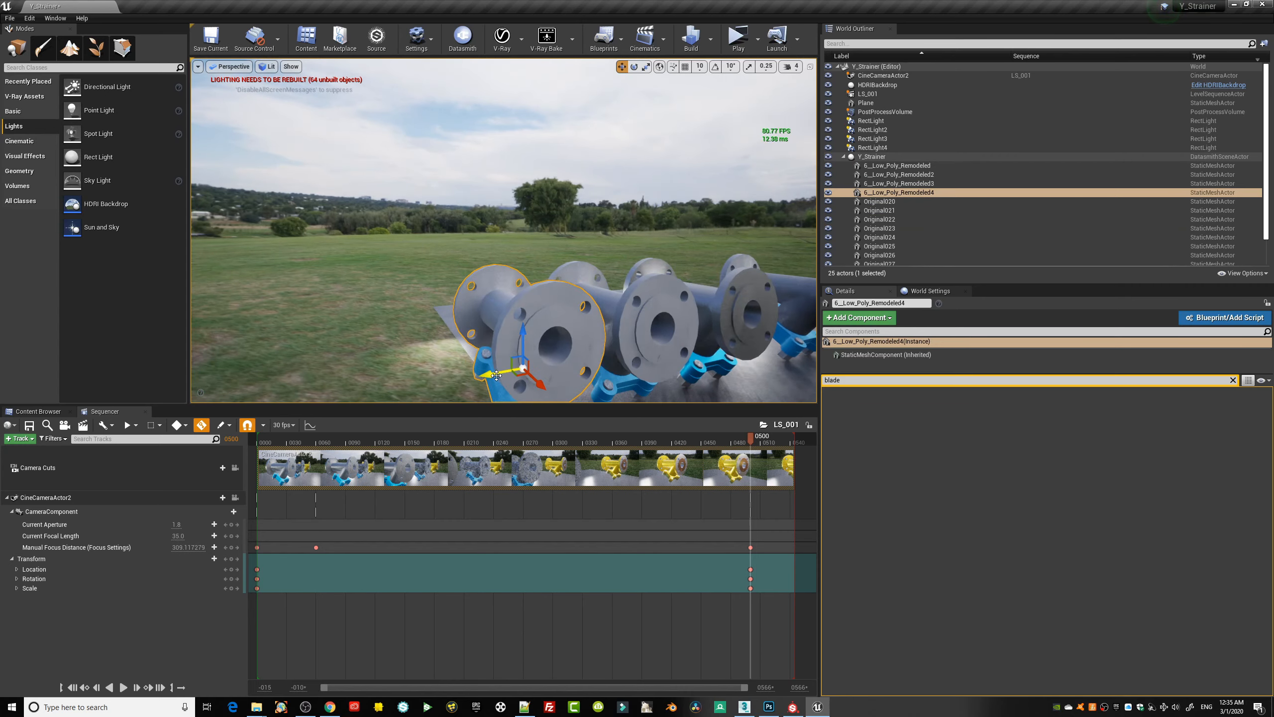
left_click_drag(494, 373, 362, 375, "alt")
right_click_drag(482, 336, 424, 314)
middle_click_drag(424, 314, 492, 259)
scroll(547, 281, "up", 4)
scroll(570, 284, "down", 5)
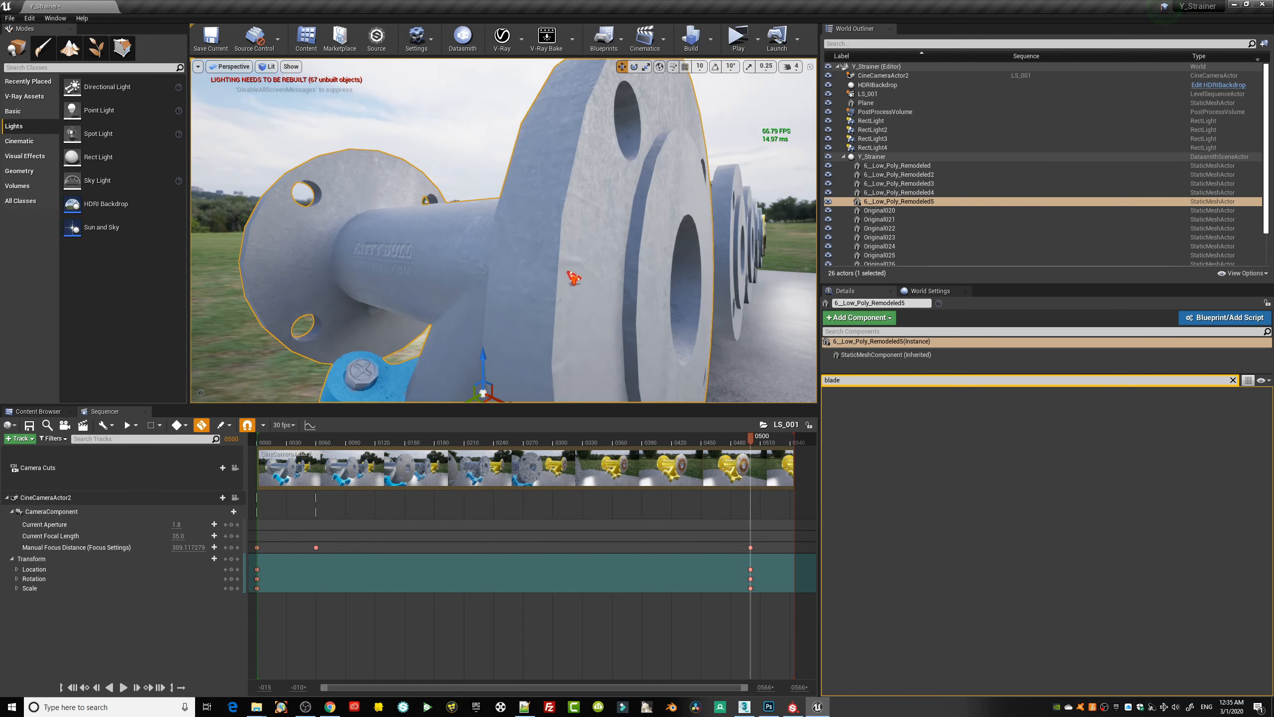
middle_click_drag(465, 239, 522, 233)
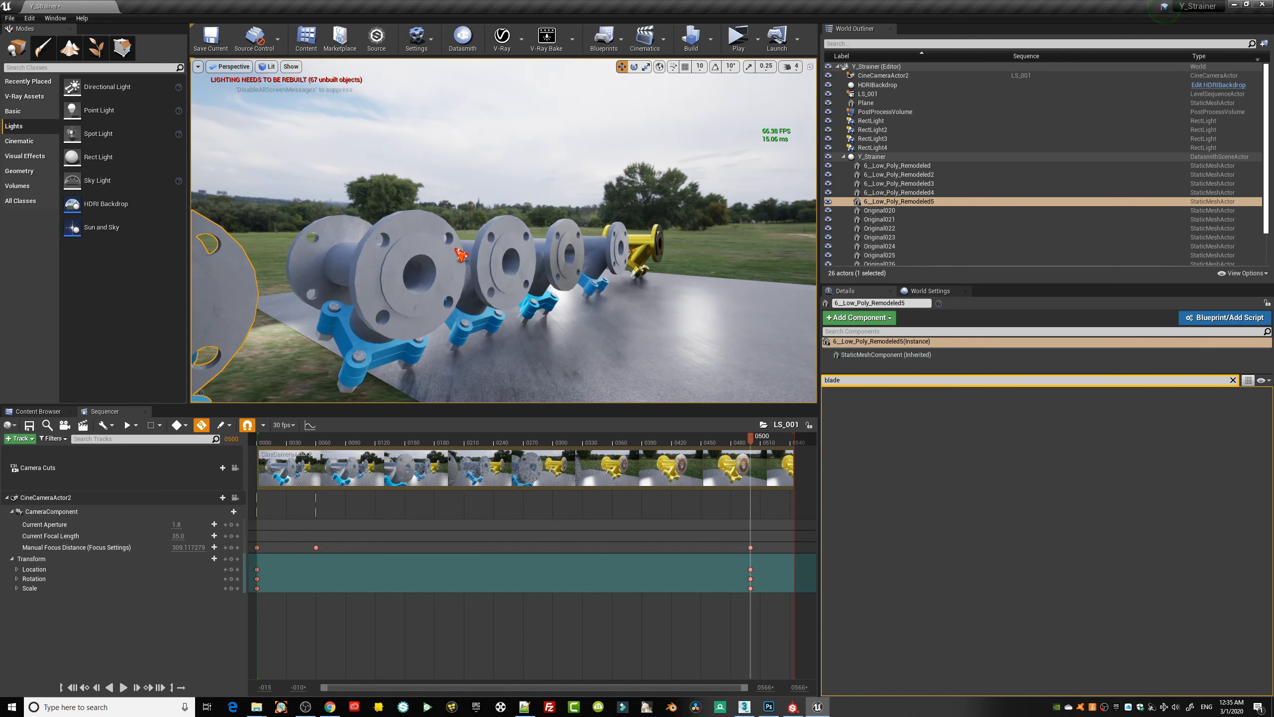
- Delete the two outermost low-poly copies, 6__Low_Poly_Remodeled4 and 6__Low_Poly_Remodeled5
left_click(411, 253)
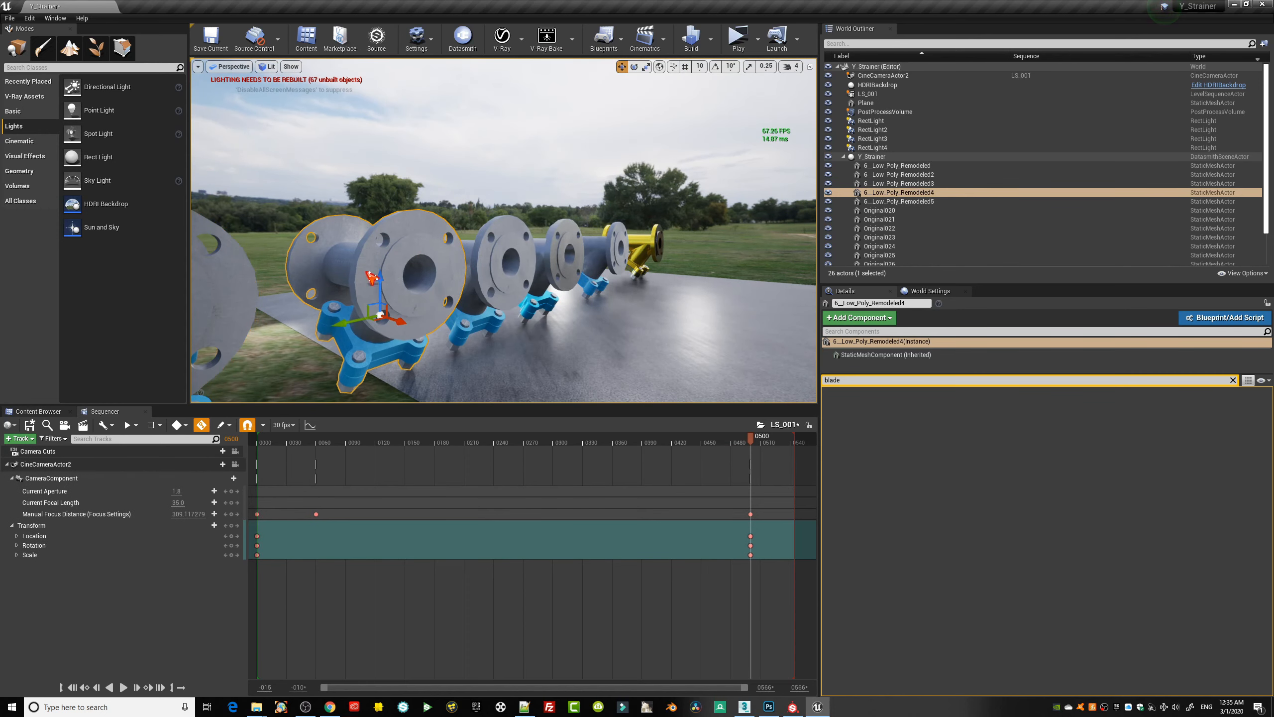
key("Delete")
middle_click_drag(367, 273, 422, 258)
left_click(402, 276)
key("Delete")
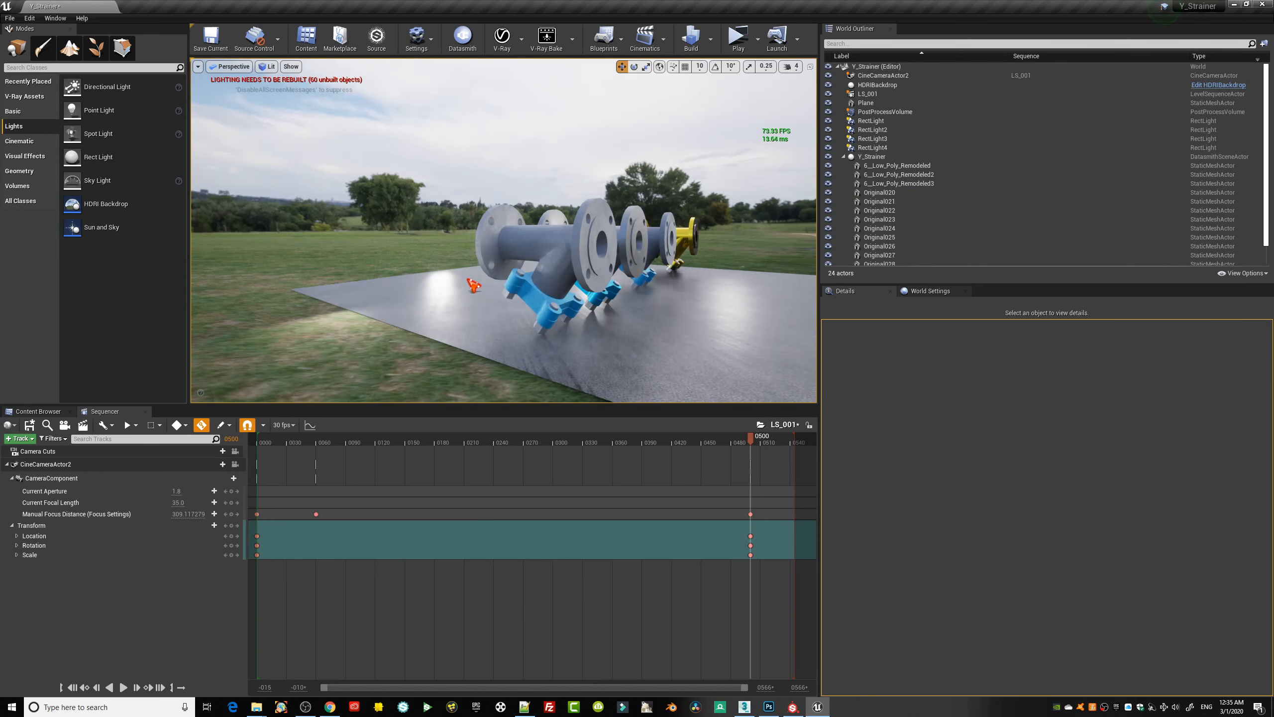
- Delete the outermost remaining copy, 6__Low_Poly_Remodeled3, and undo that deletion
key("w")
right_click_drag(473, 286, 456, 334)
key("s")
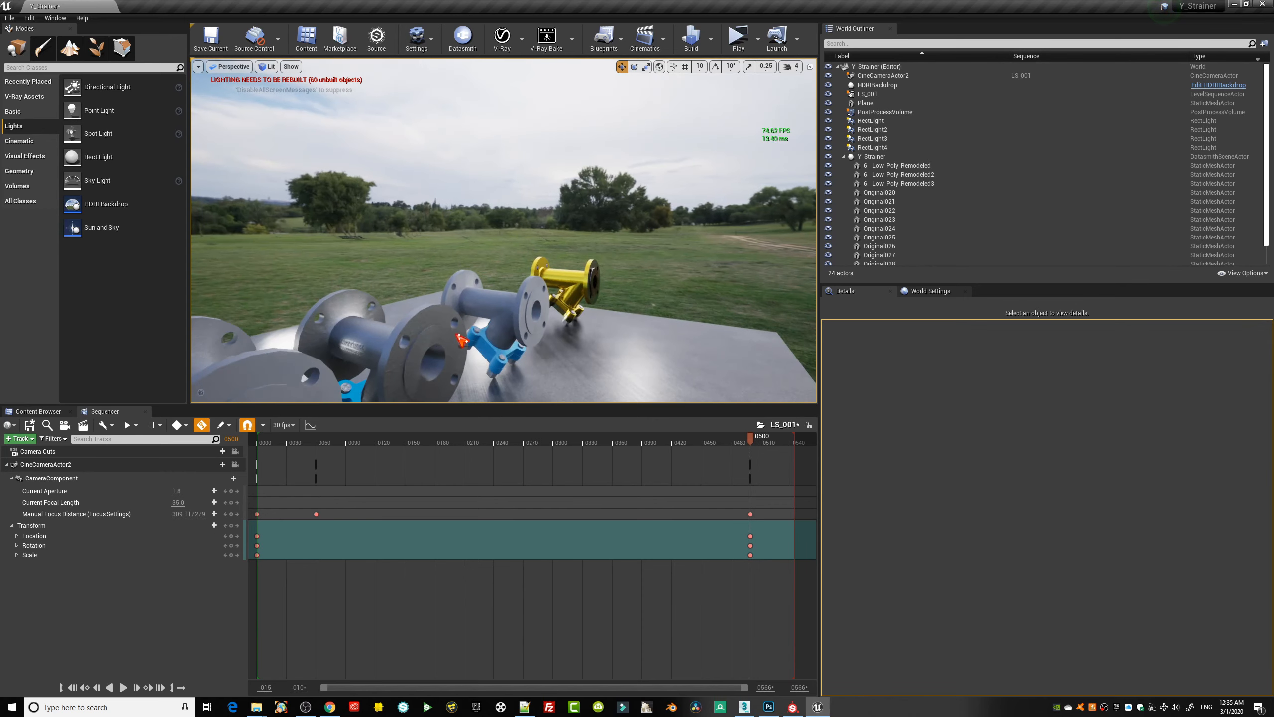
middle_click_drag(456, 334, 426, 322)
left_click(287, 330)
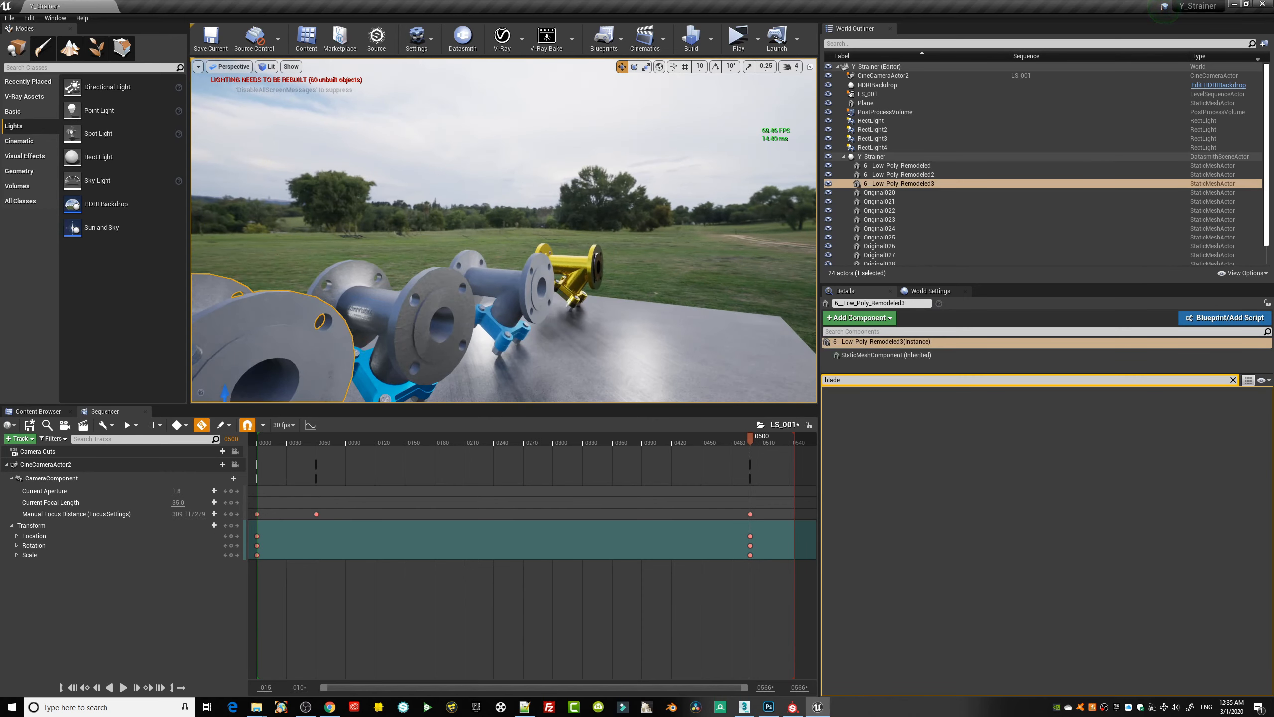
right_click_drag(287, 330, 455, 276)
key("Delete")
key("w")
left_click(457, 271)
scroll(482, 296, "down", 5)
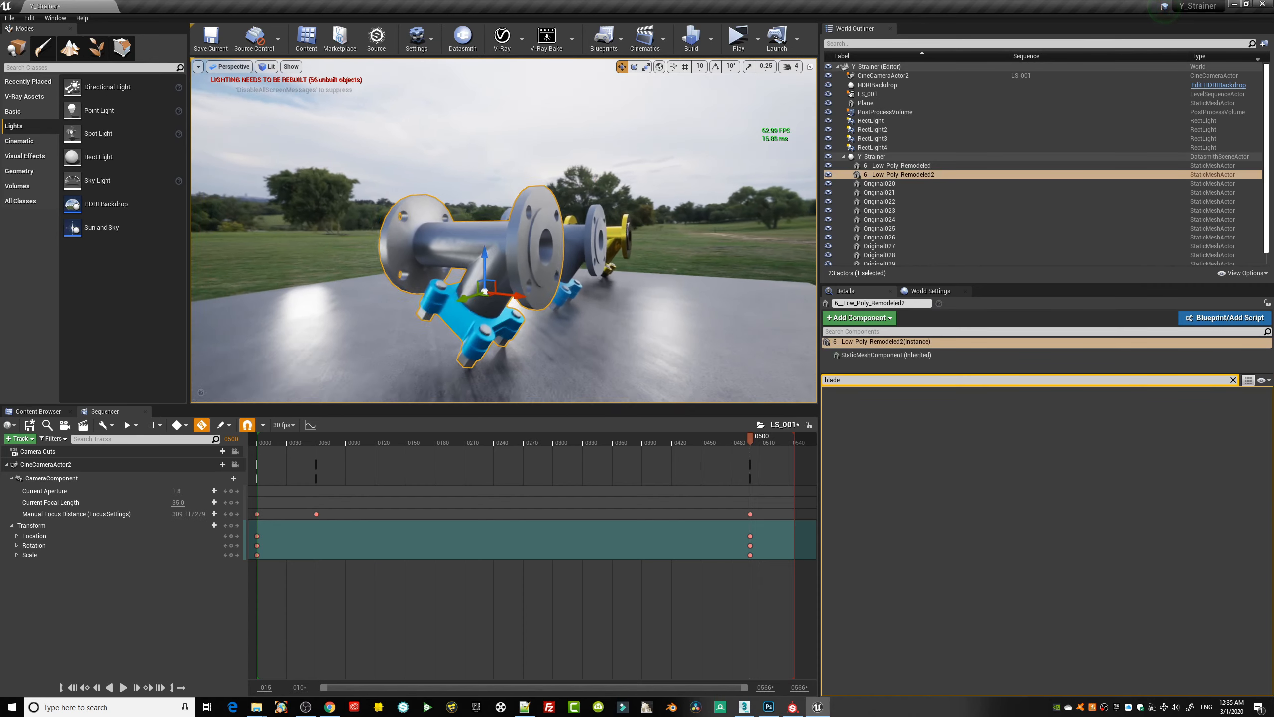
key("ctrl+z")
key("ctrl+z")
- Inspect the FATTY BULL lettering on 6__Low_Poly_Remodeled3 up close, select 6__Low_Poly_Remodeled2, and look along the row of strainers
left_click_drag(343, 283, 374, 270, "alt")
scroll(373, 270, "up", 5)
scroll(503, 230, "up", 4)
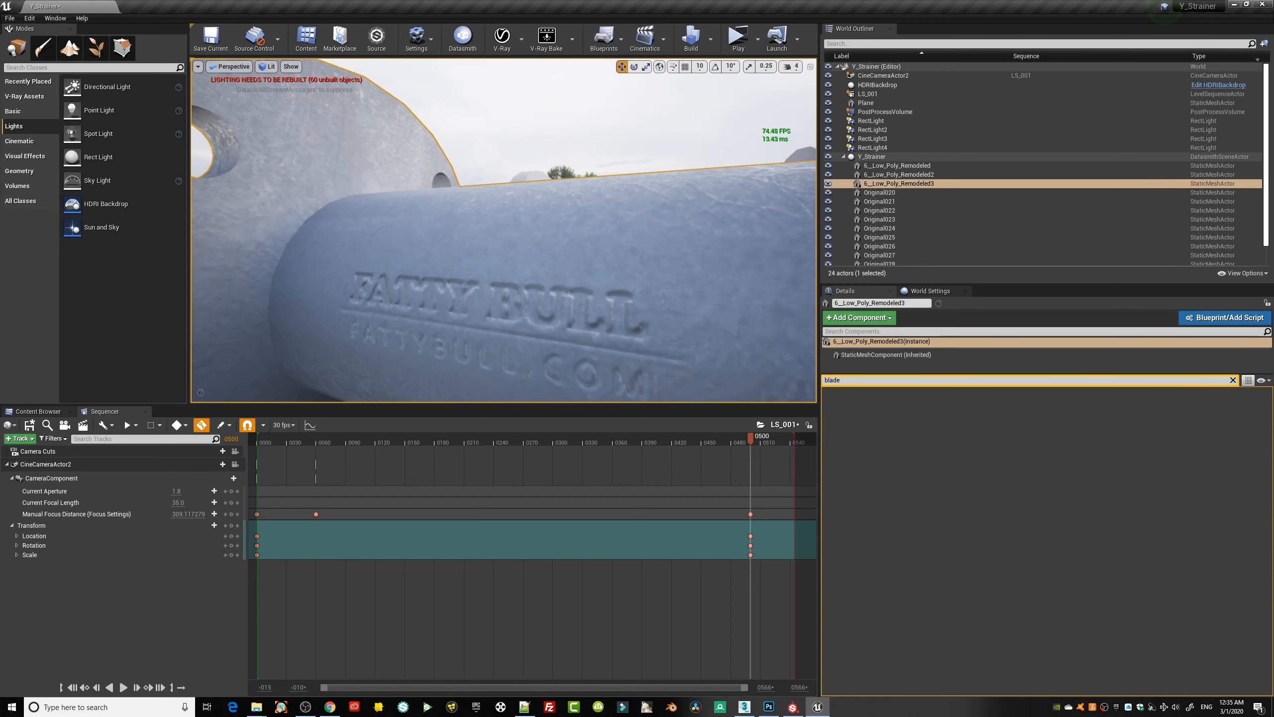
scroll(595, 268, "down", 8)
left_click_drag(595, 269, 472, 314, "alt")
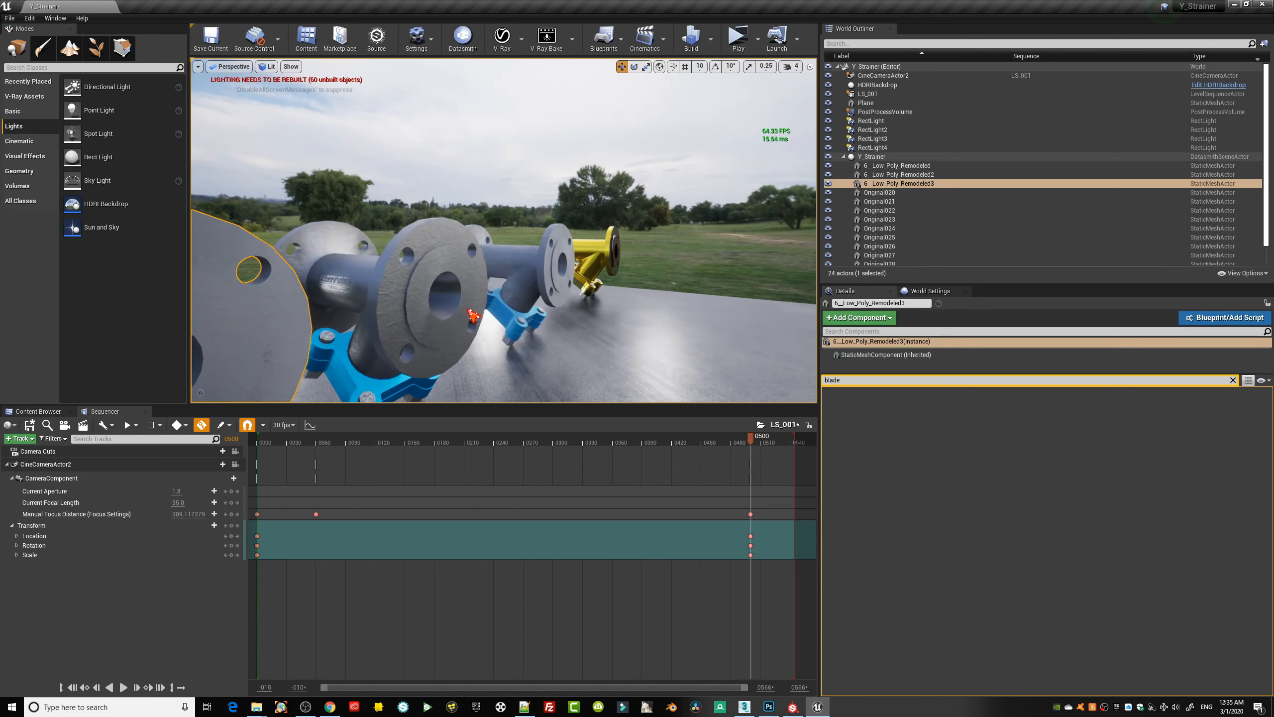
left_click(418, 264)
left_click_drag(419, 265, 296, 301, "alt")
mouse_move(301, 301)
middle_mouse_down()
mouse_move(291, 291)
mouse_move(216, 311)
mouse_move(321, 316)
middle_mouse_up()
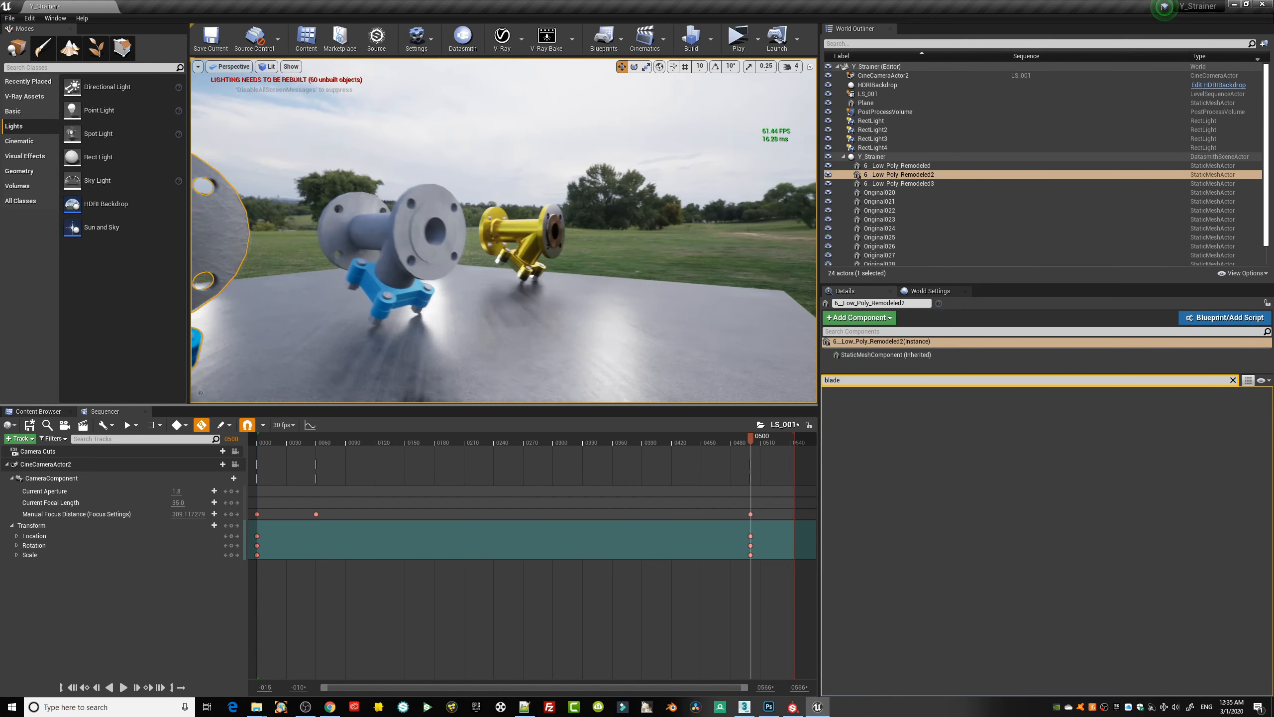
- Show the materials in the Y_Strainer folder under Datasmith in the Content Browser
mouse_move(373, 371)
right_mouse_down()
mouse_move(346, 366)
mouse_move(372, 370)
right_mouse_up()
left_click(38, 411)
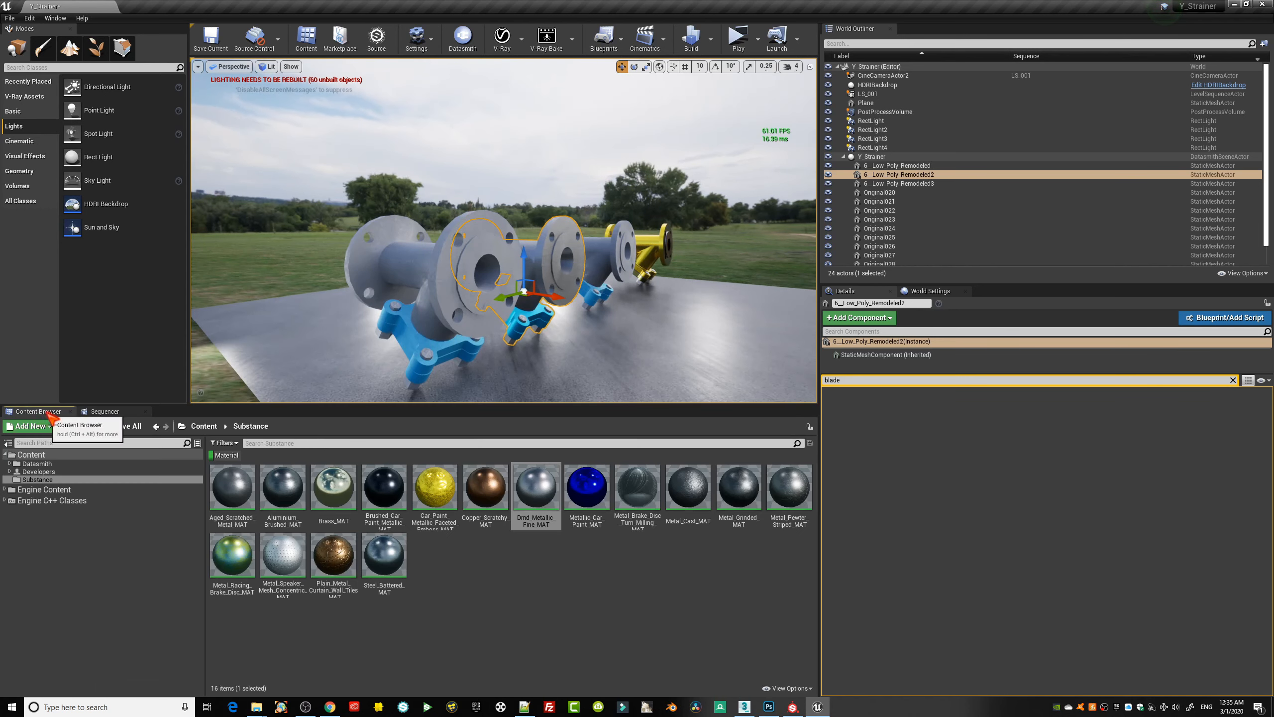
left_click(37, 463)
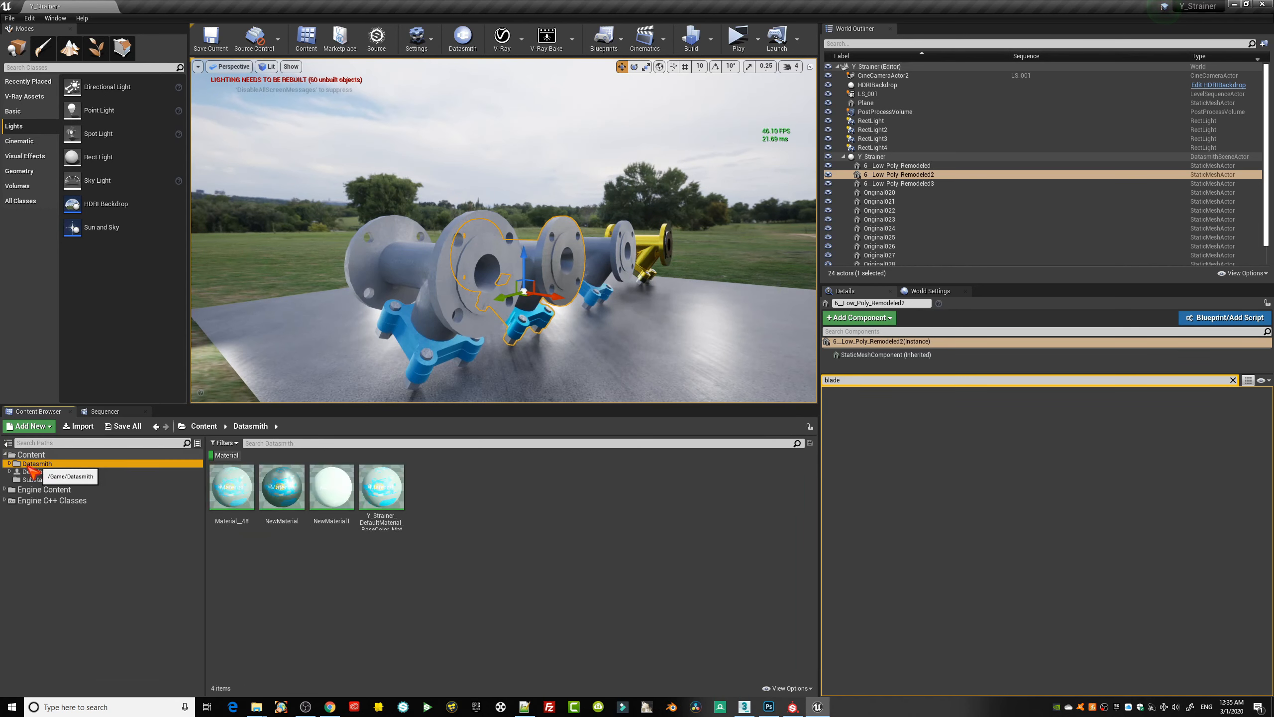
left_click(10, 463)
left_click(43, 472)
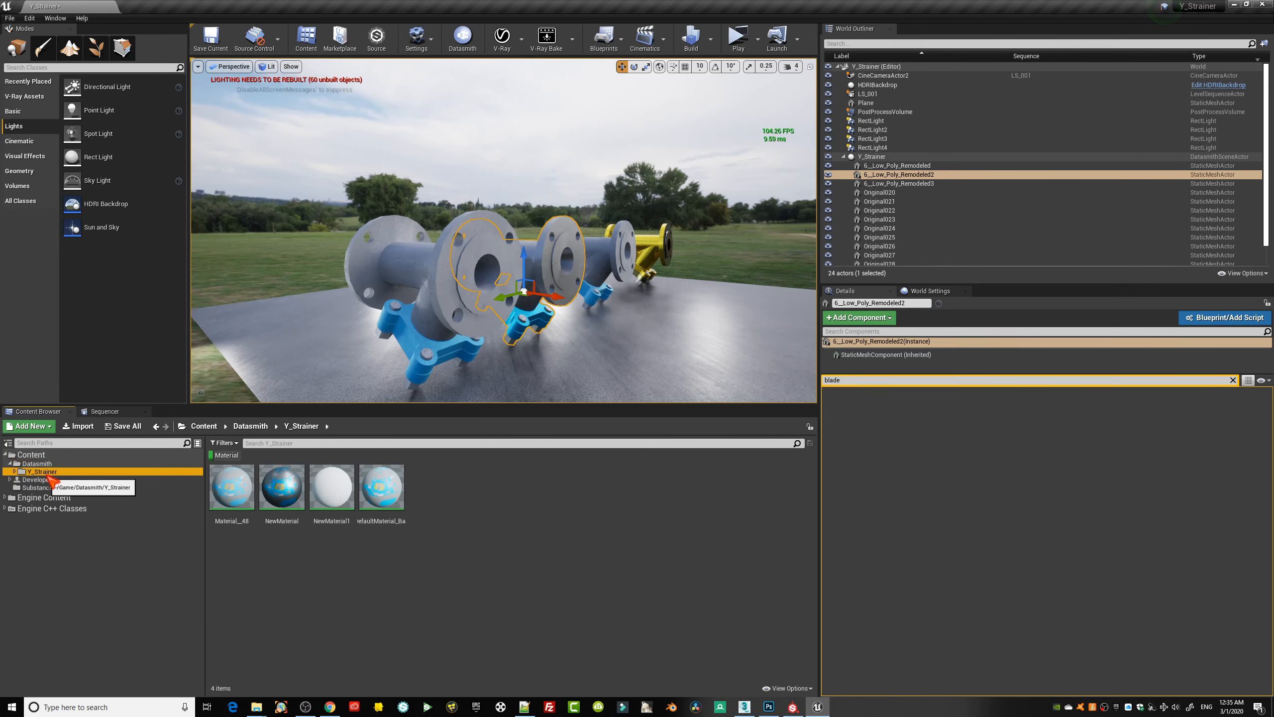
- Apply Y_Strainer_DefaultMaterial_BaseColor_Mat, NewMaterial1, NewMaterial and finally Material__48 to the nearest low-poly strainer to compare the materials
left_click_drag(380, 496, 436, 282)
mouse_move(439, 357)
left_mouse_down("alt")
mouse_move(476, 380)
mouse_move(453, 359)
left_mouse_up("alt")
scroll(453, 360, "up", 4)
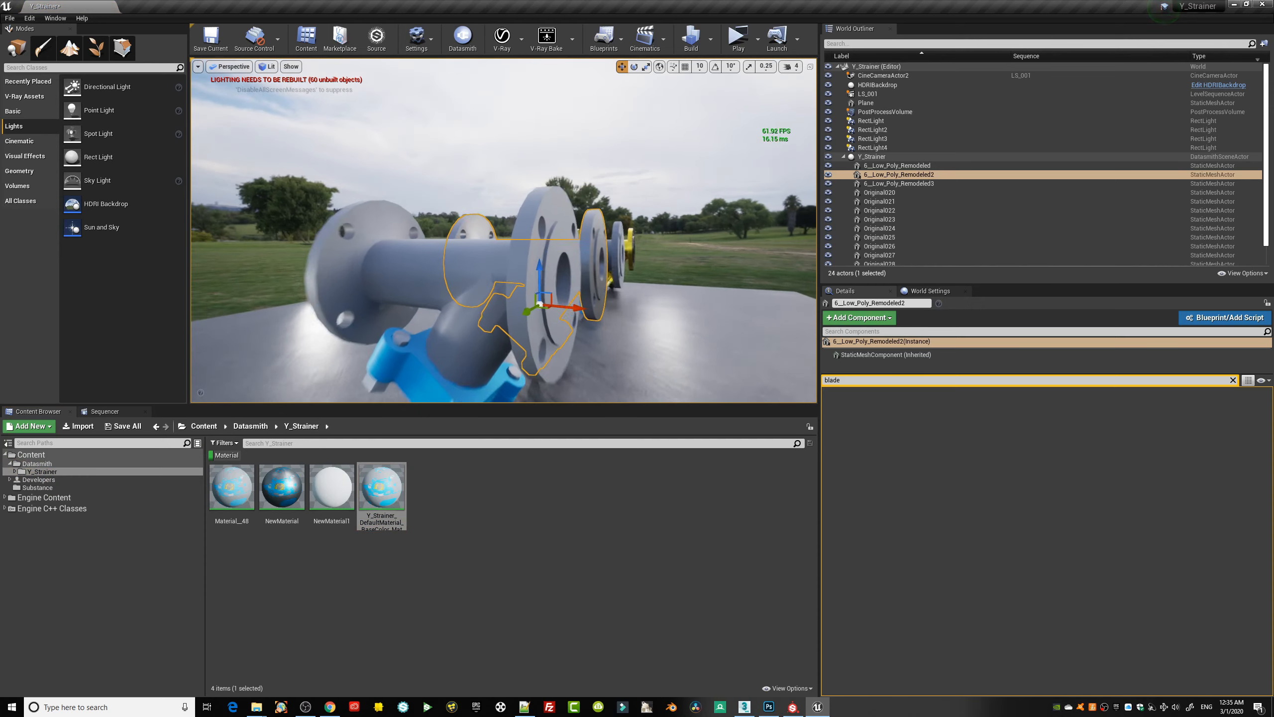
left_click_drag(327, 489, 434, 295)
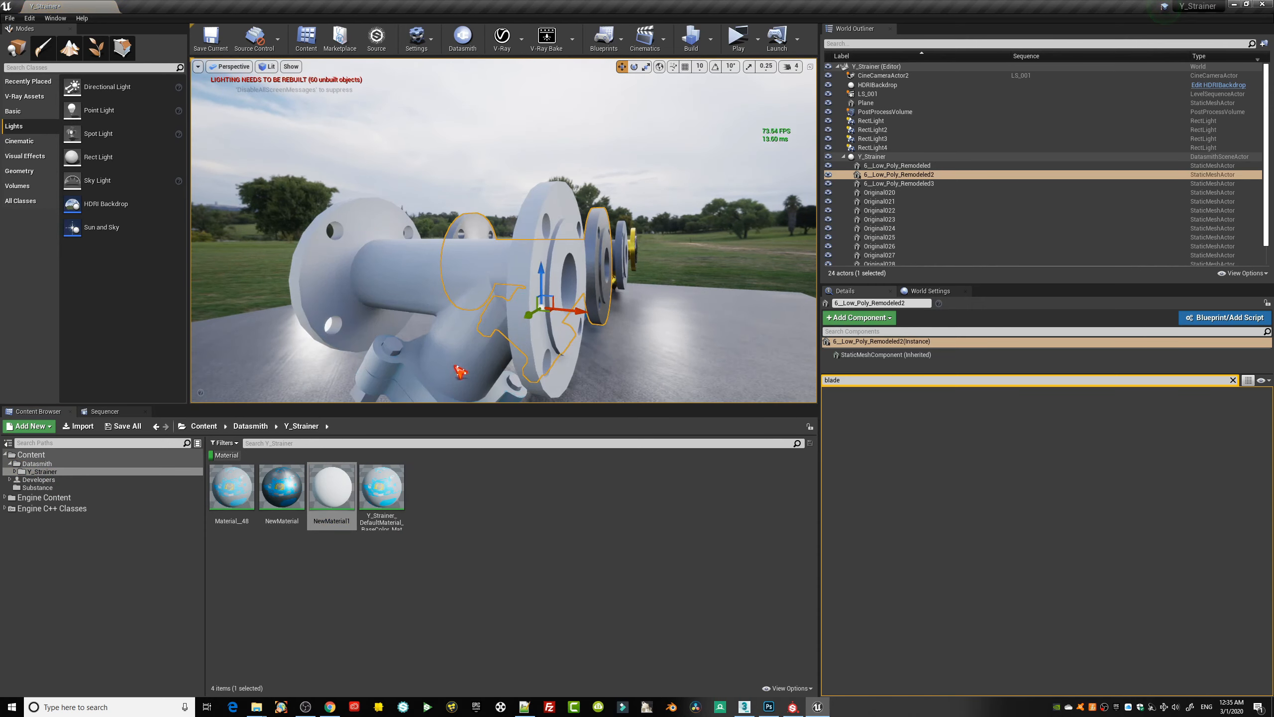
middle_click_drag(459, 370, 474, 383)
left_click_drag(289, 488, 385, 273)
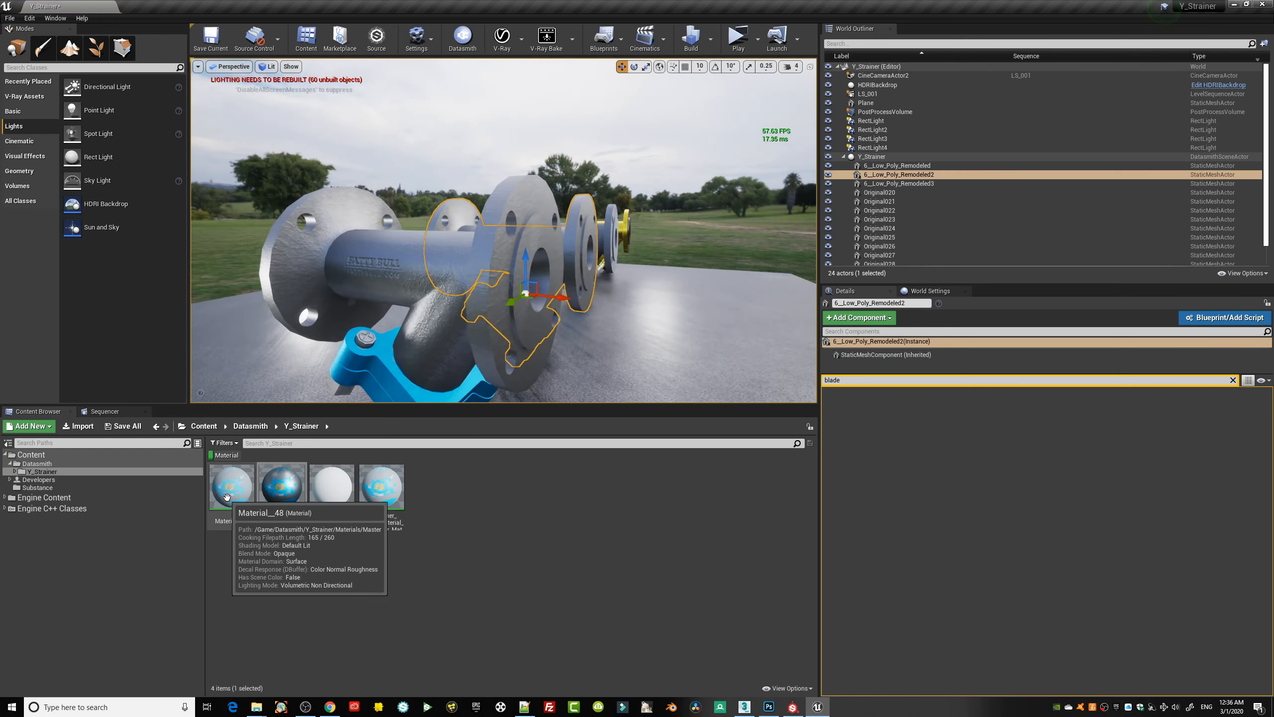
left_click_drag(232, 489, 412, 321)
- Open Material__48 in a maximized material editor and pull its Diffuse and Reflection texture nodes apart from the other nodes
double_click(249, 467)
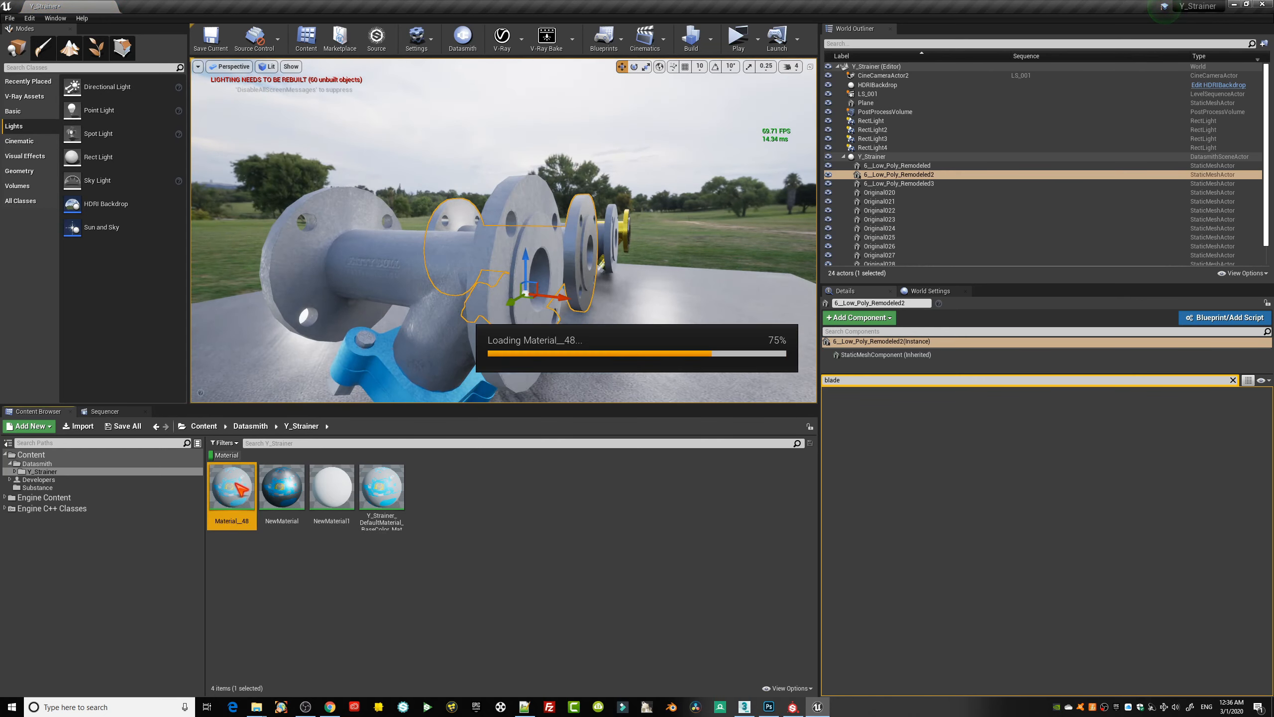
double_click(916, 262)
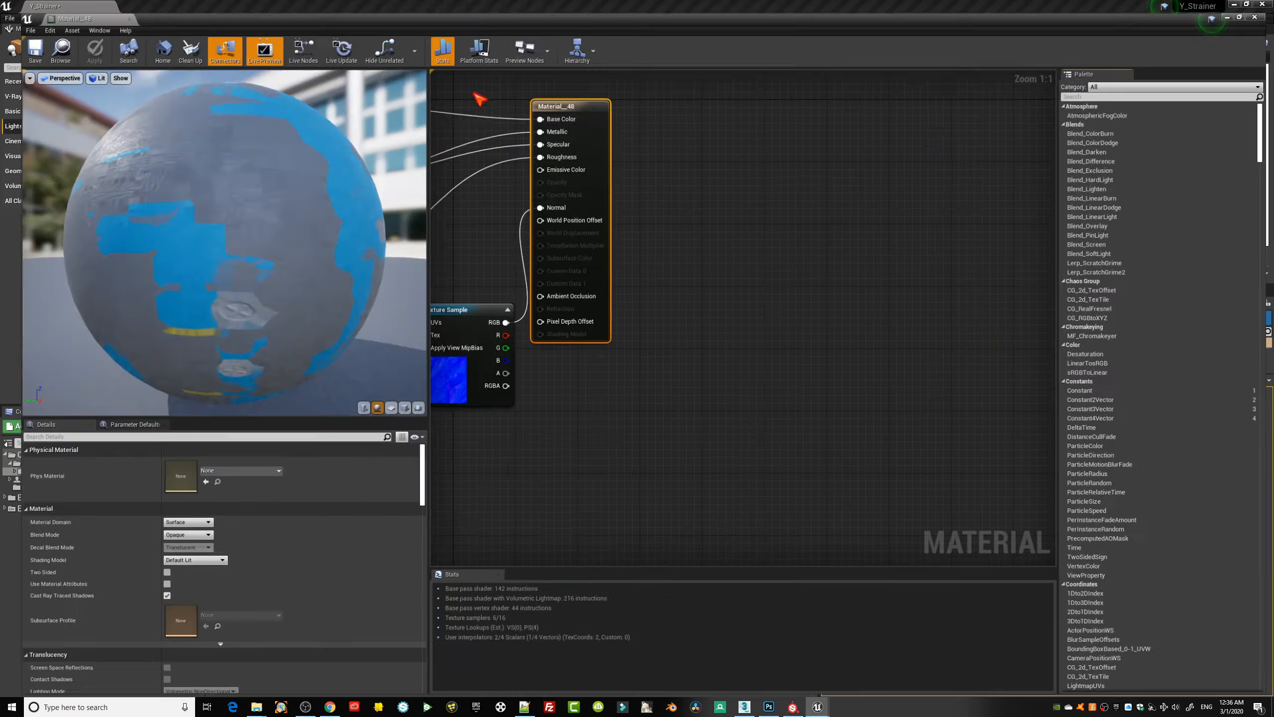
scroll(657, 261, "down", 4)
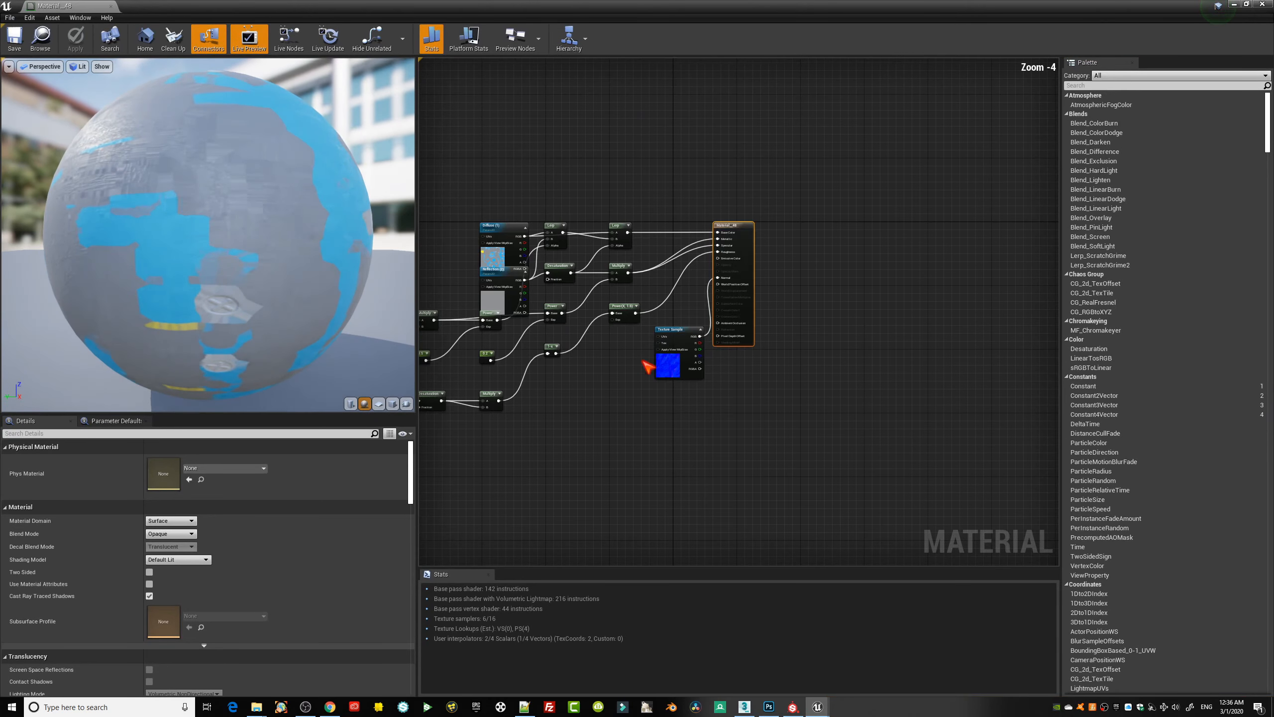
left_click_drag(660, 265, 603, 182)
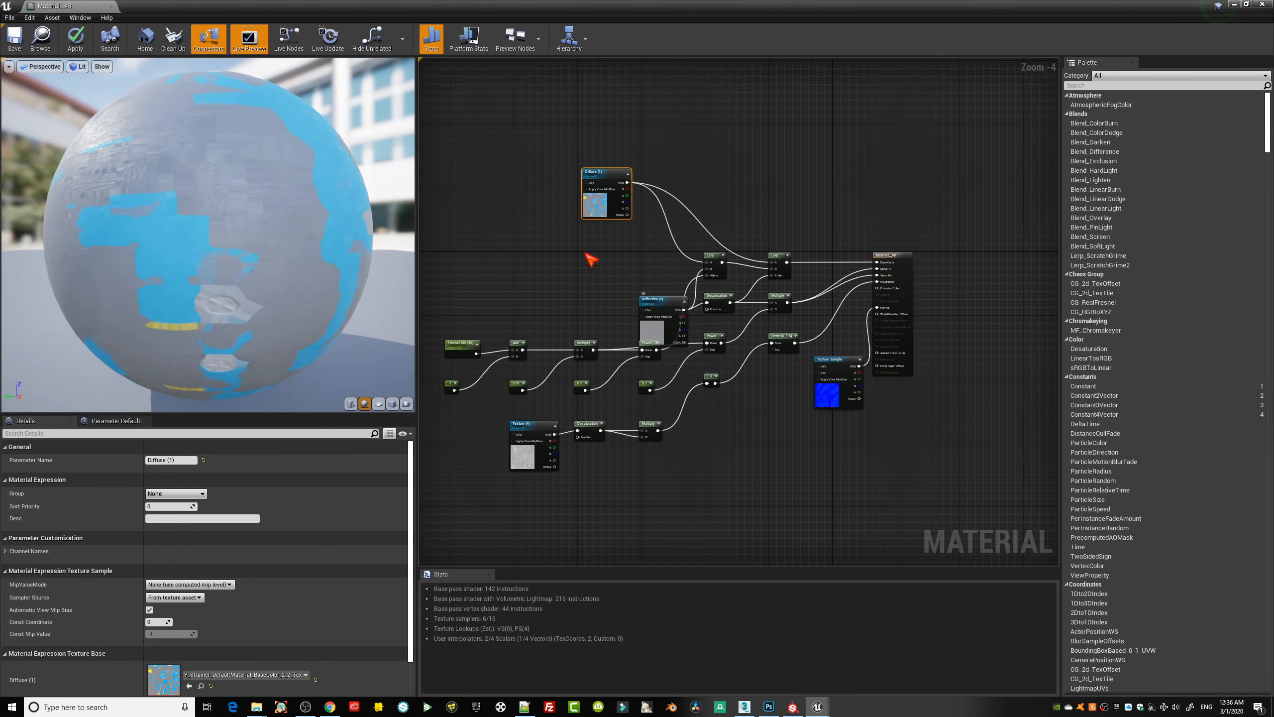
left_click_drag(652, 301, 556, 242)
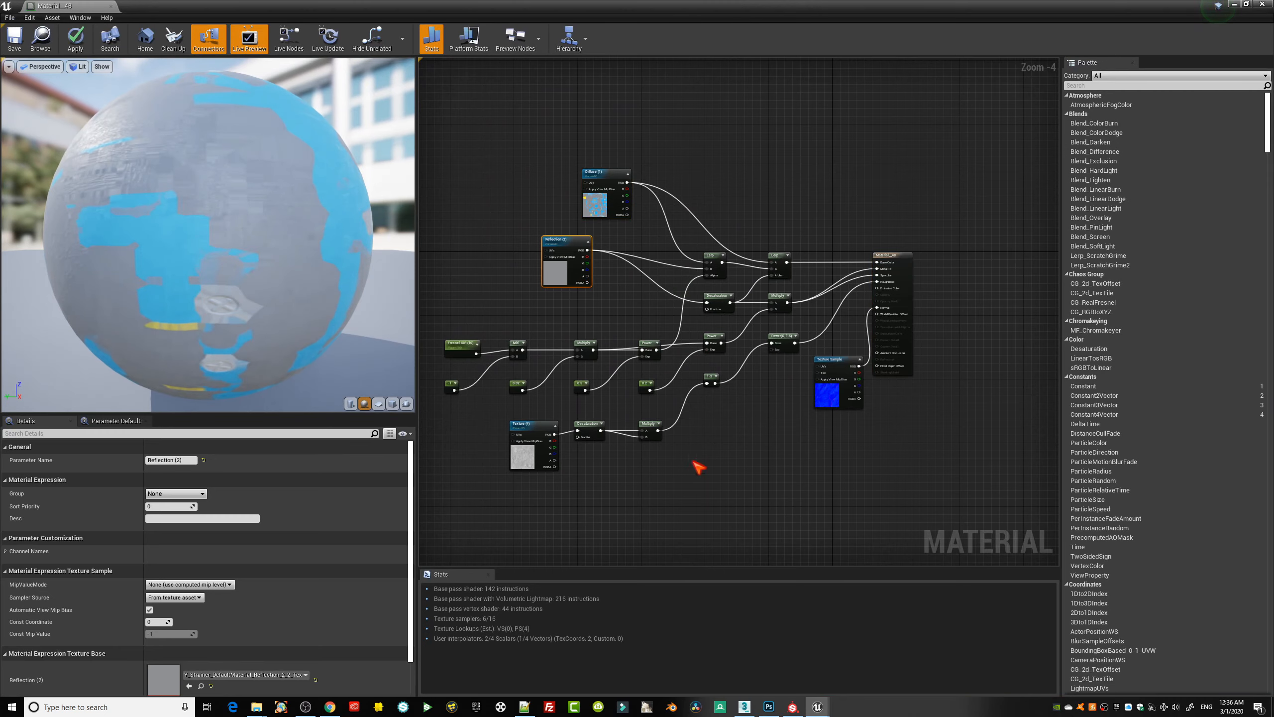
- Trace the node connections into the Material__48 output and move the normal map's Texture Sample node farther from it
right_click_drag(698, 468, 805, 464)
scroll(692, 407, "up", 3)
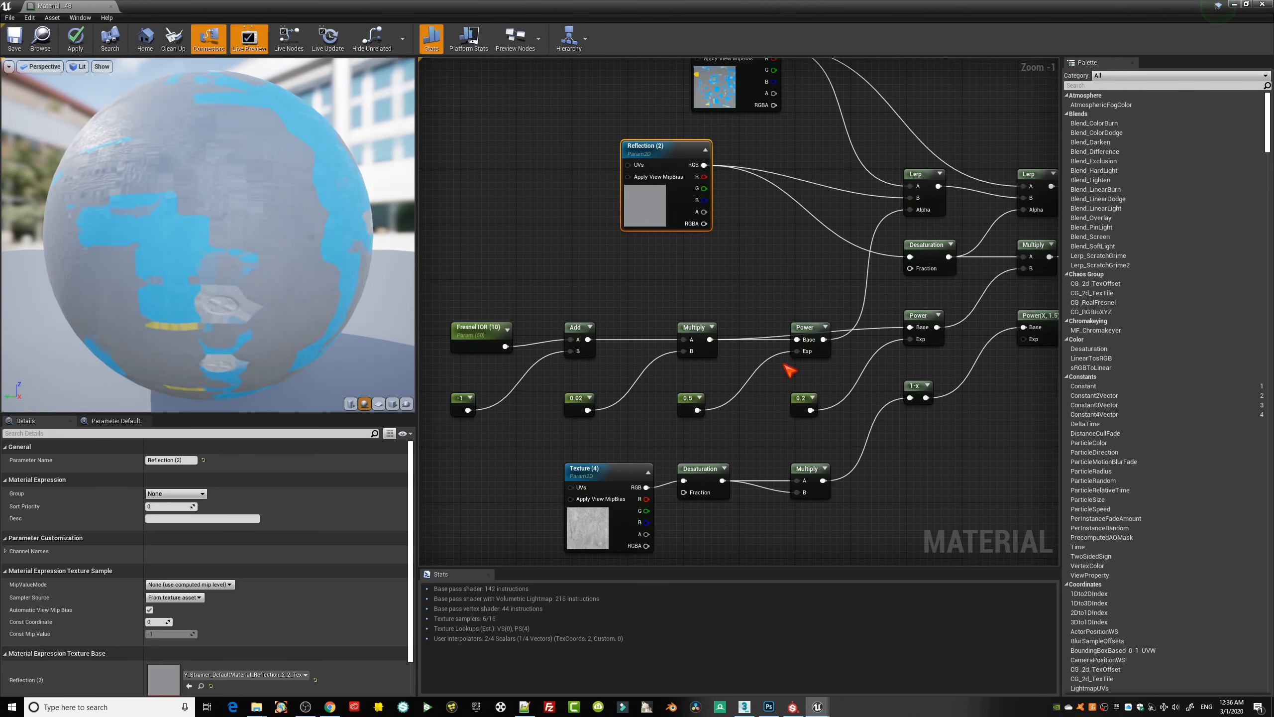
right_click_drag(968, 487, 779, 456)
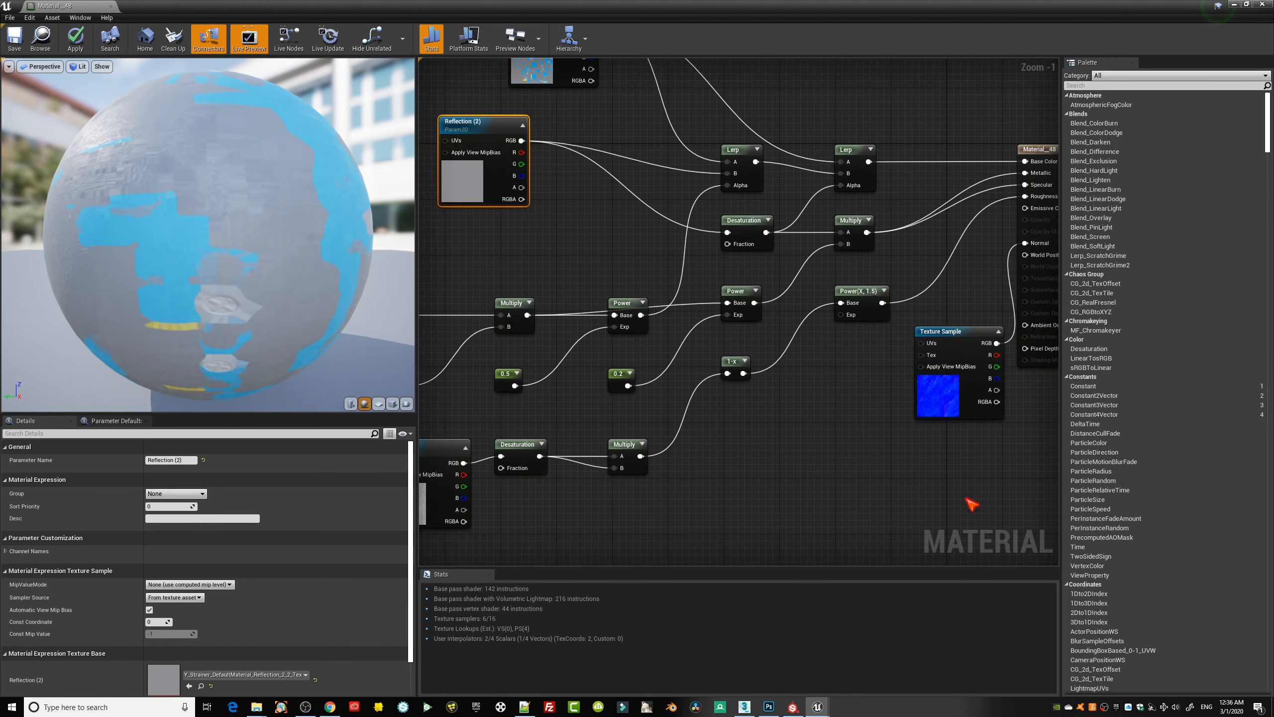
right_click_drag(675, 520, 731, 512)
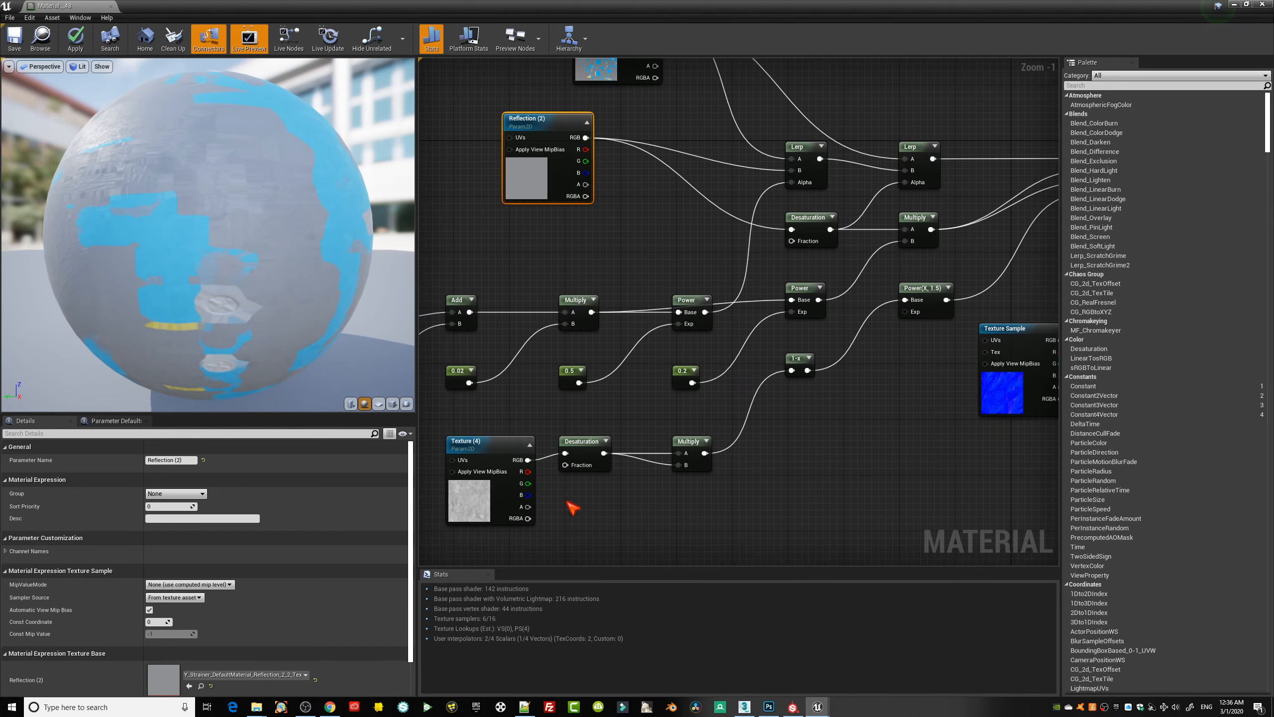
right_click_drag(763, 450, 586, 535)
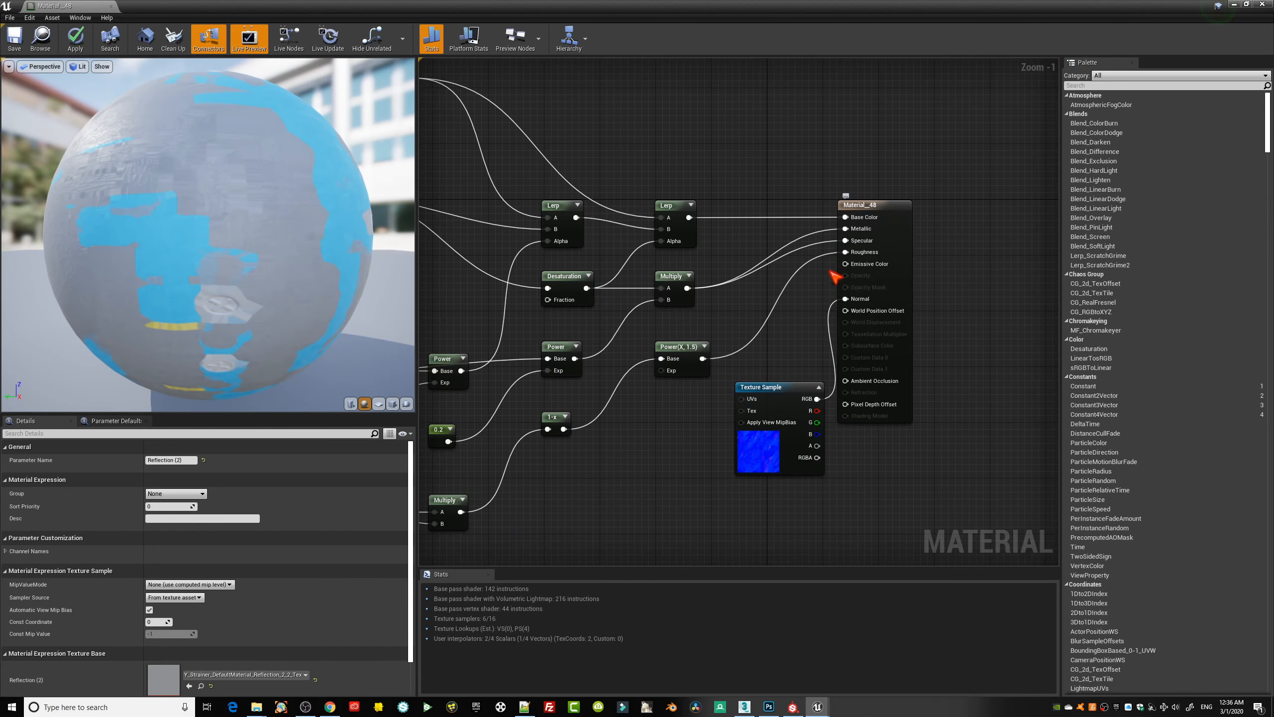
scroll(816, 199, "up", 3)
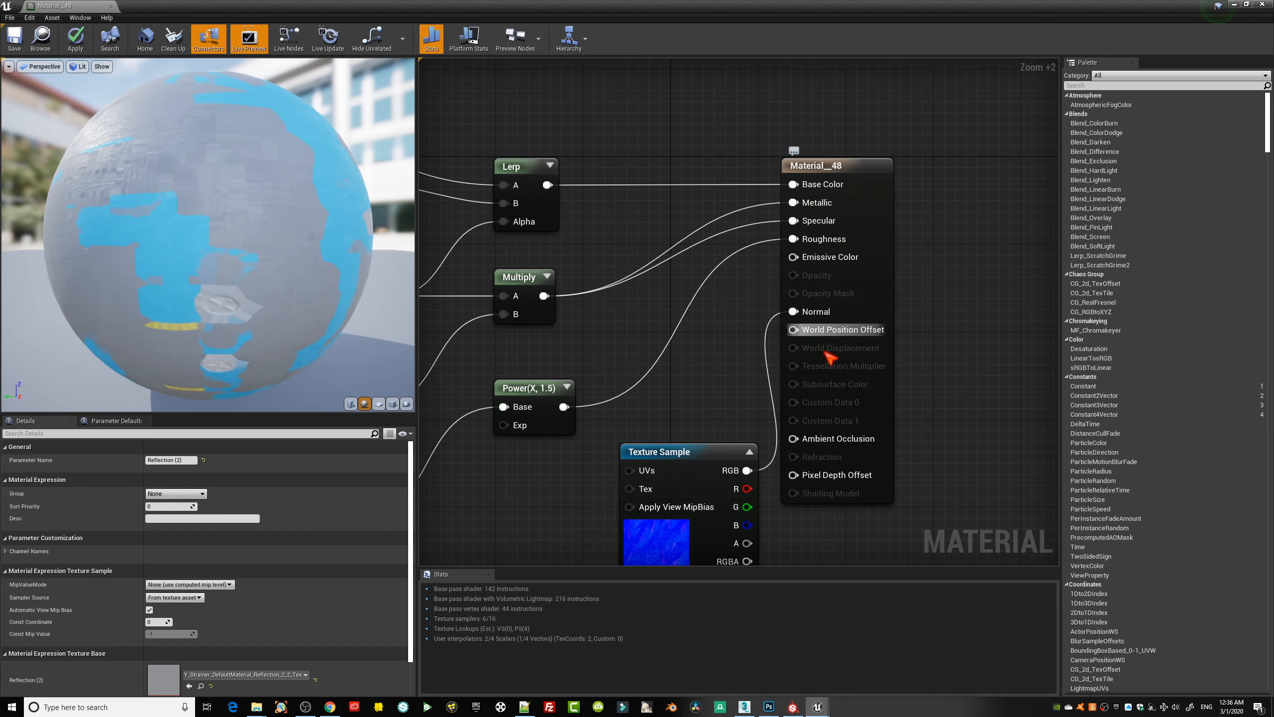
left_click_drag(689, 448, 632, 469)
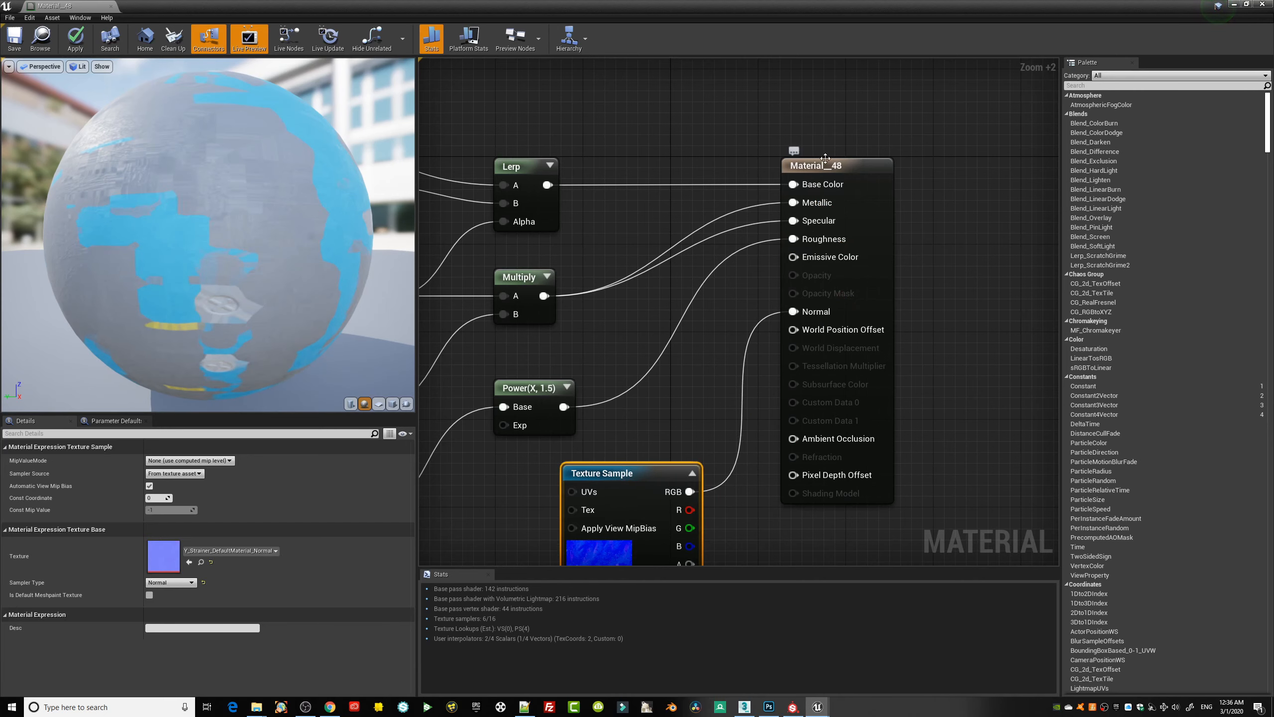
right_click_drag(646, 357, 740, 330)
scroll(745, 333, "down", 3)
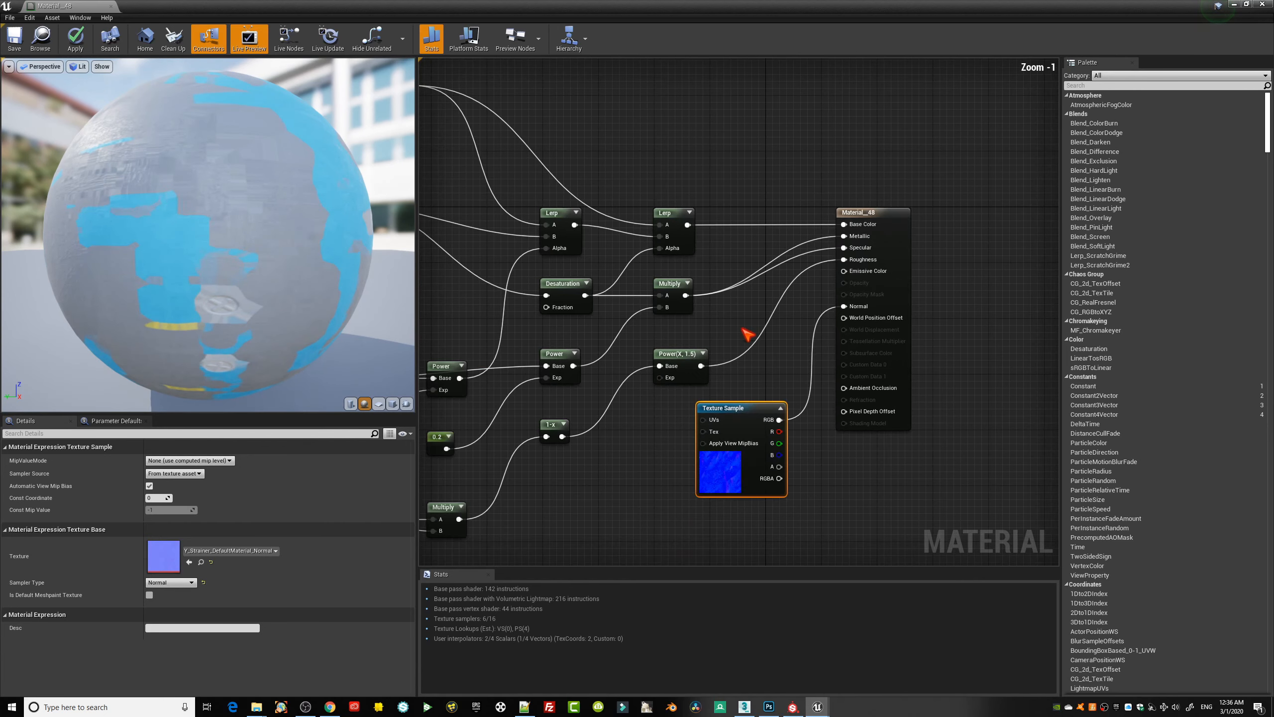
- Switch to Substance Painter to view the textured strainer, return to Unreal, and review the Material__48 output inputs
left_click(792, 706)
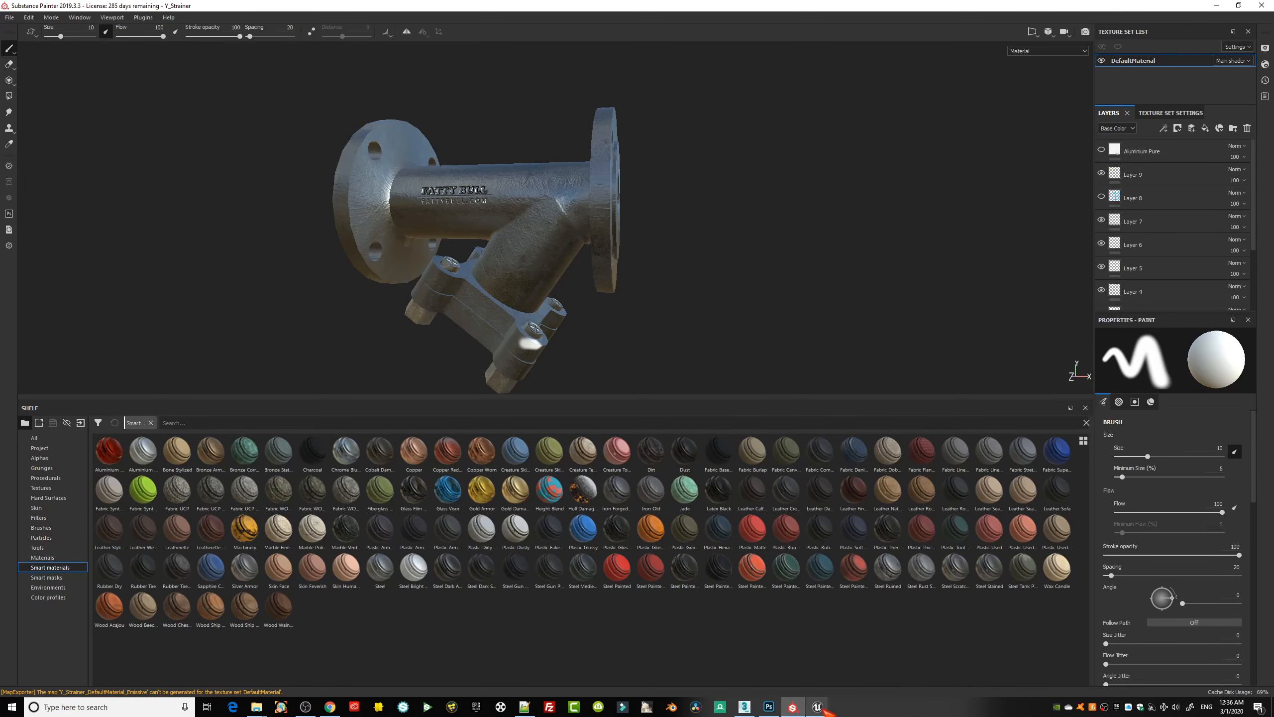
left_click(832, 647)
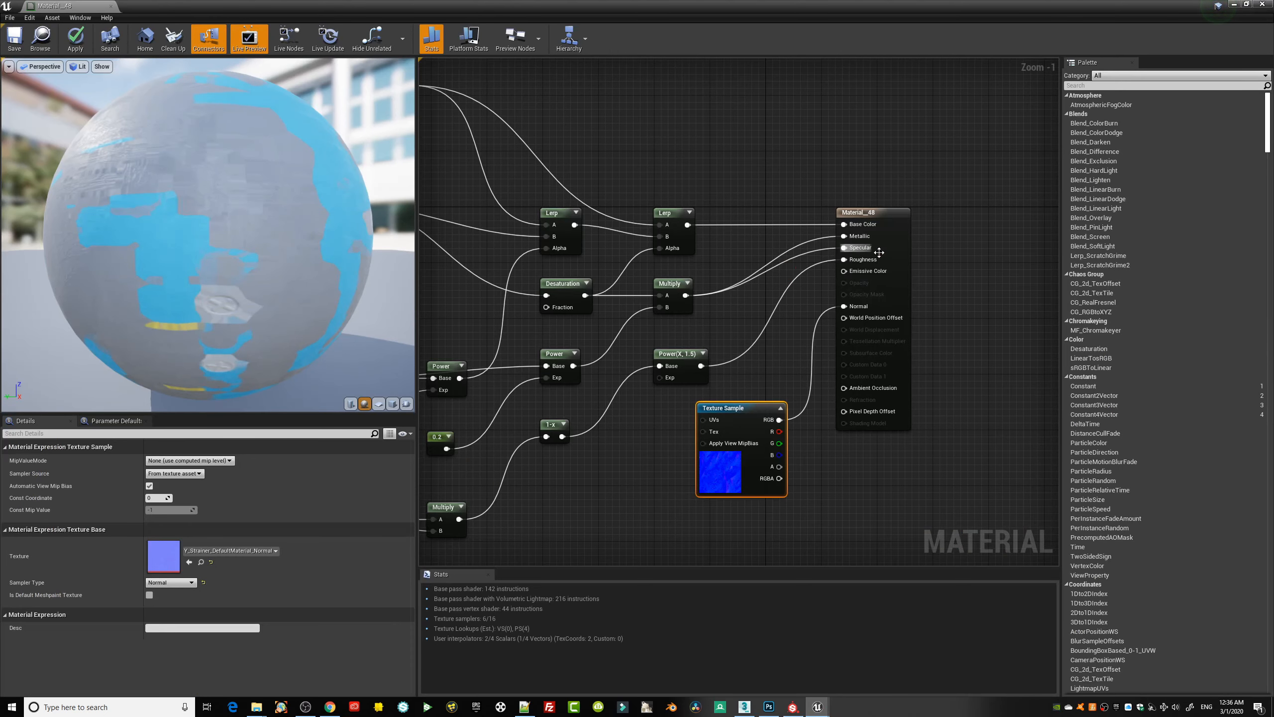
scroll(868, 275, "up", 1)
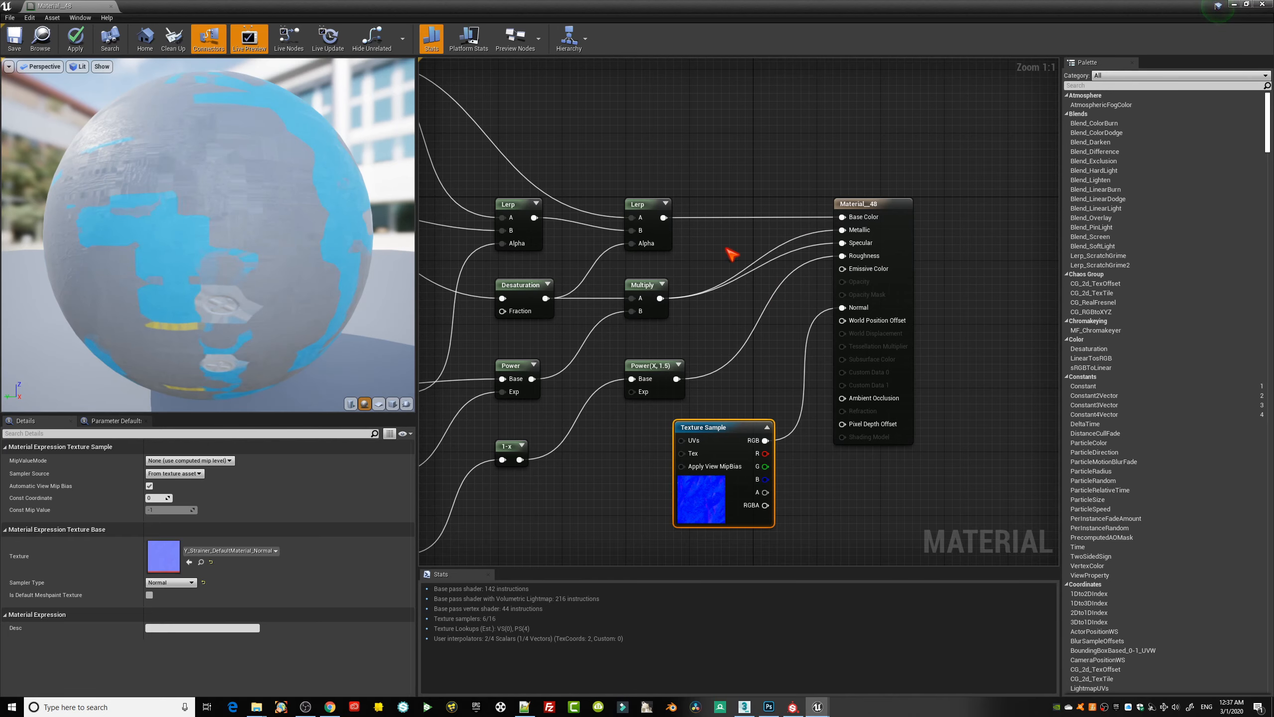
right_click_drag(731, 254, 721, 284)
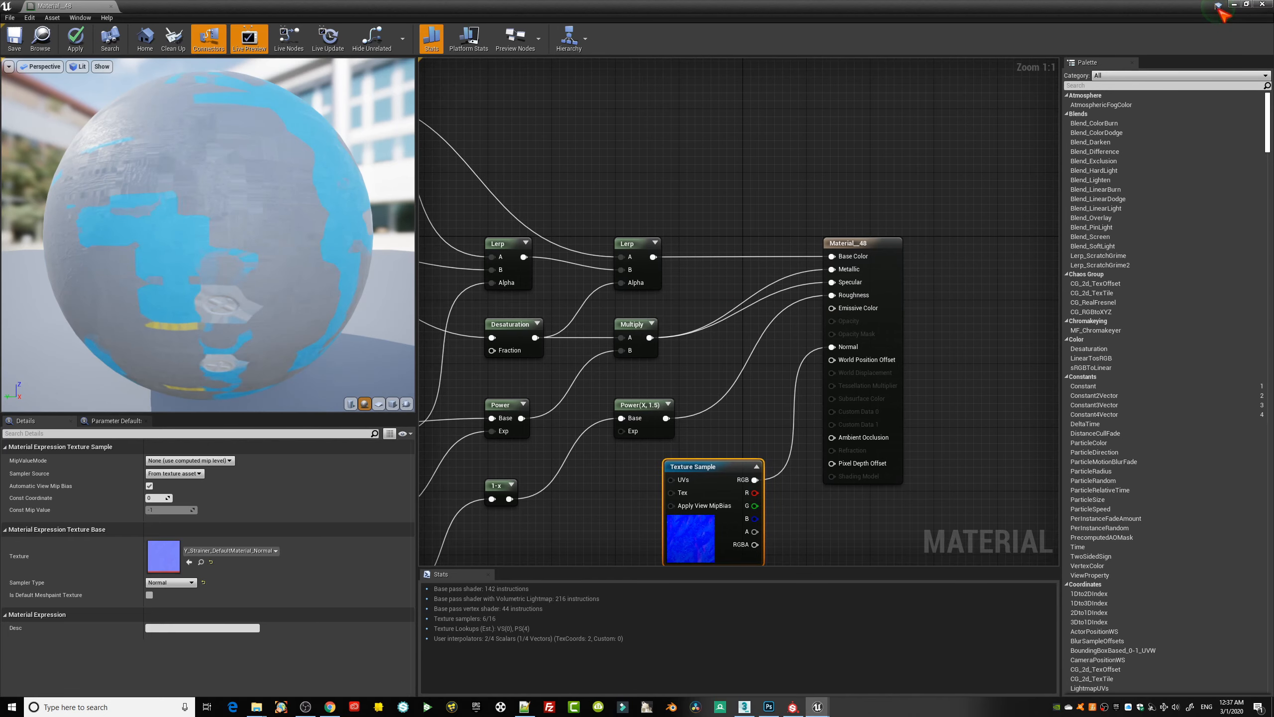
- Create a new material in the Datasmith folder, keeping the name NewMaterial, and open it for editing
left_click(1233, 4)
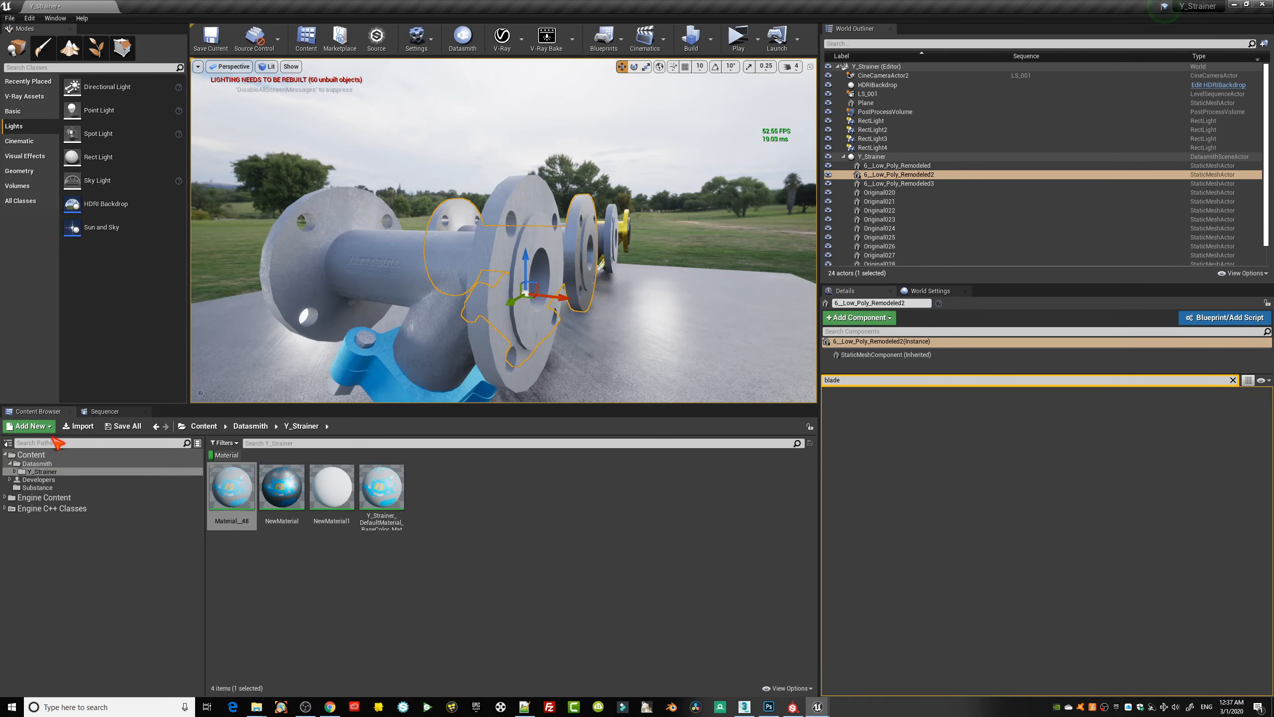
left_click(44, 464)
left_click(31, 426)
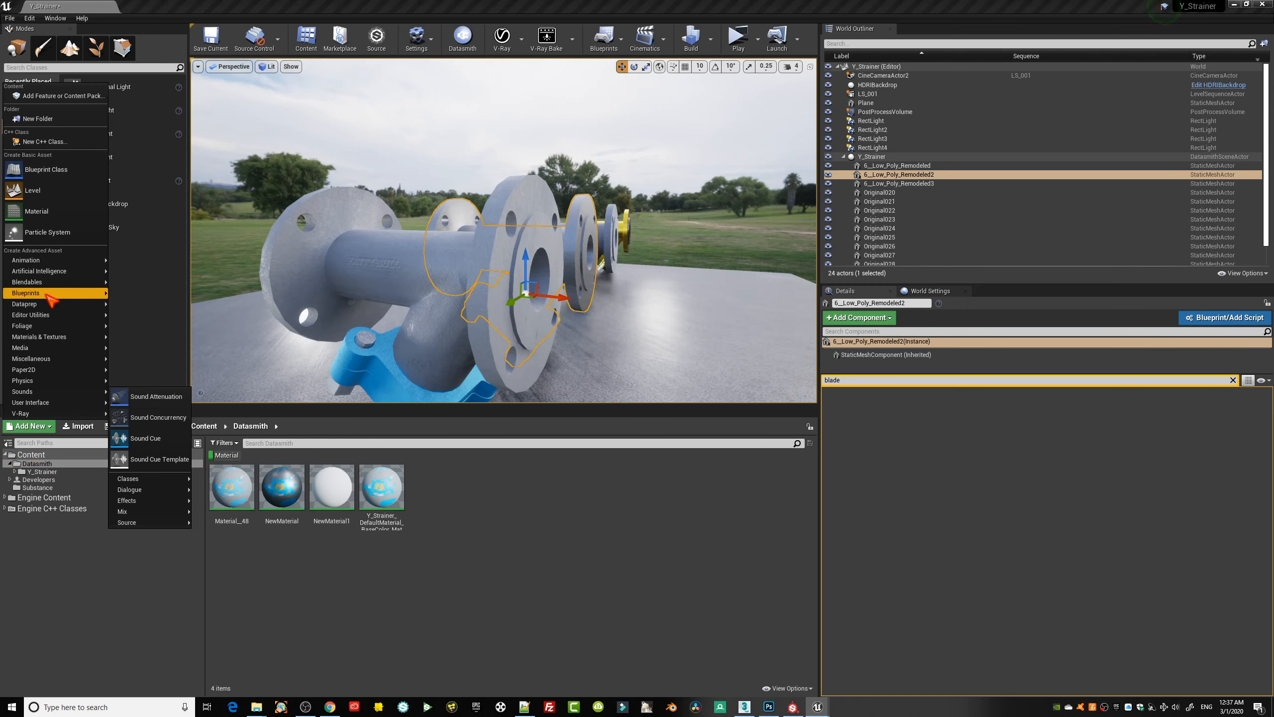
left_click(50, 209)
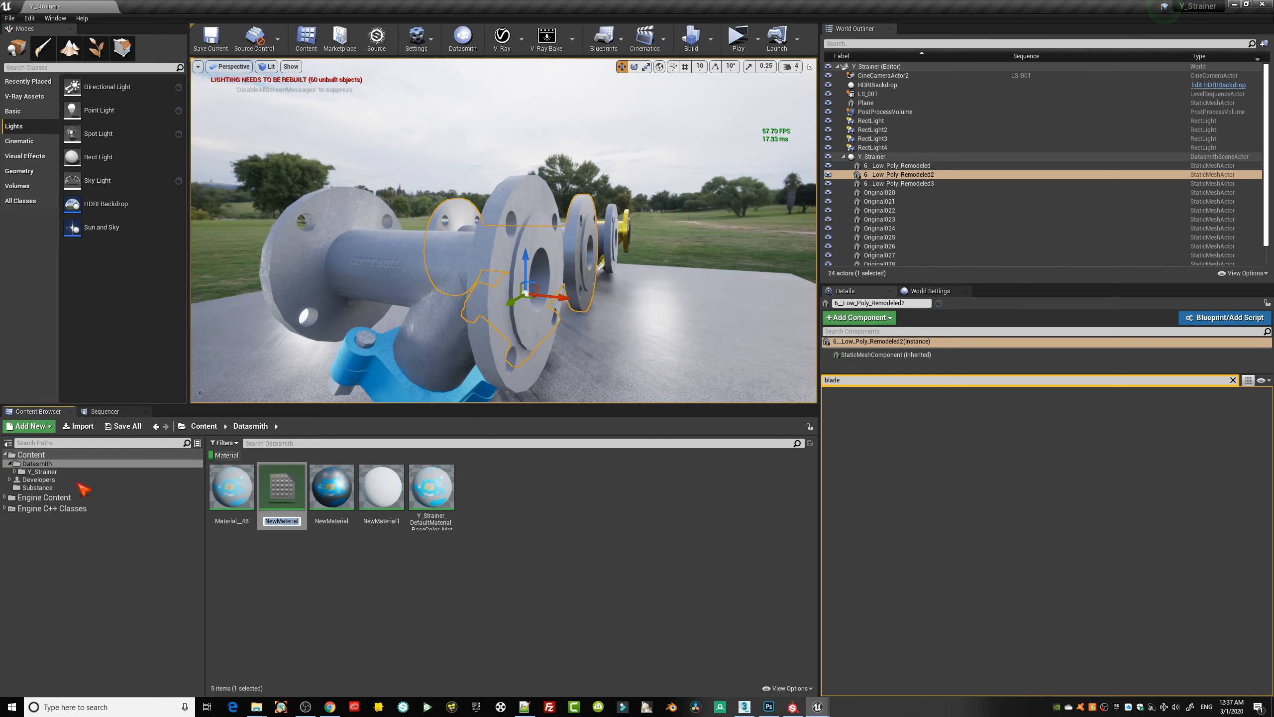
left_click(289, 486)
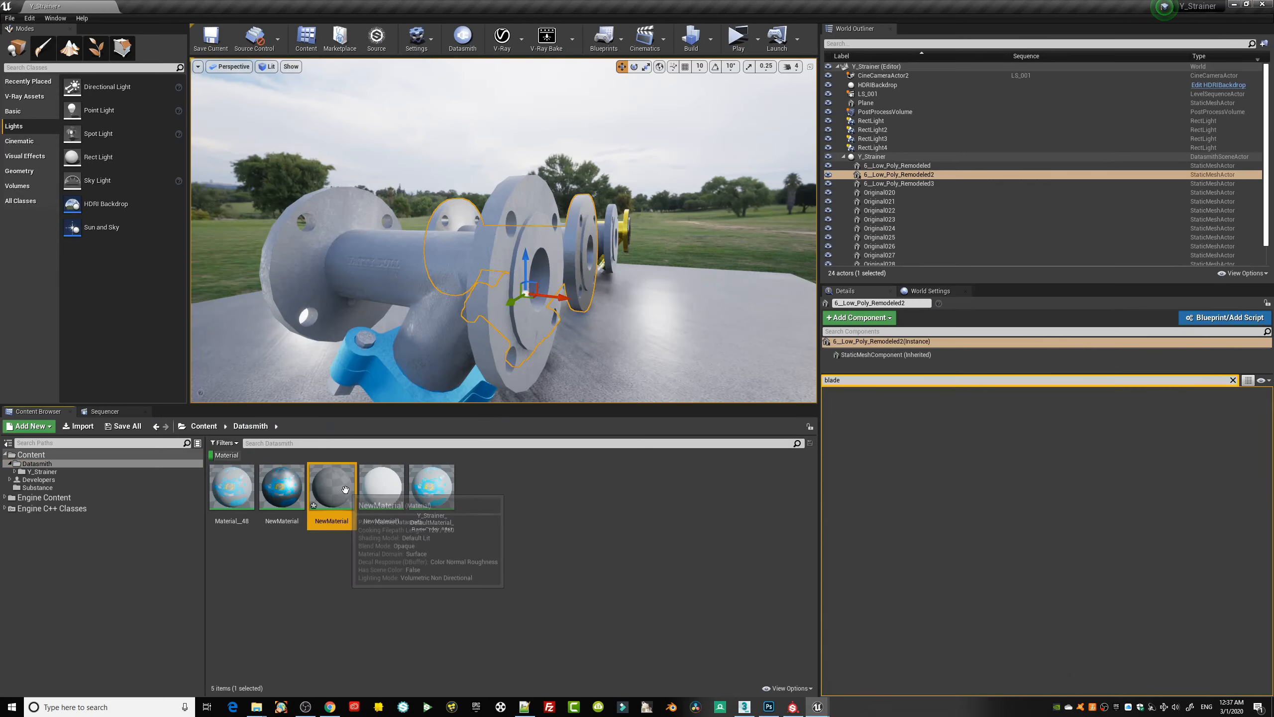
double_click(341, 489)
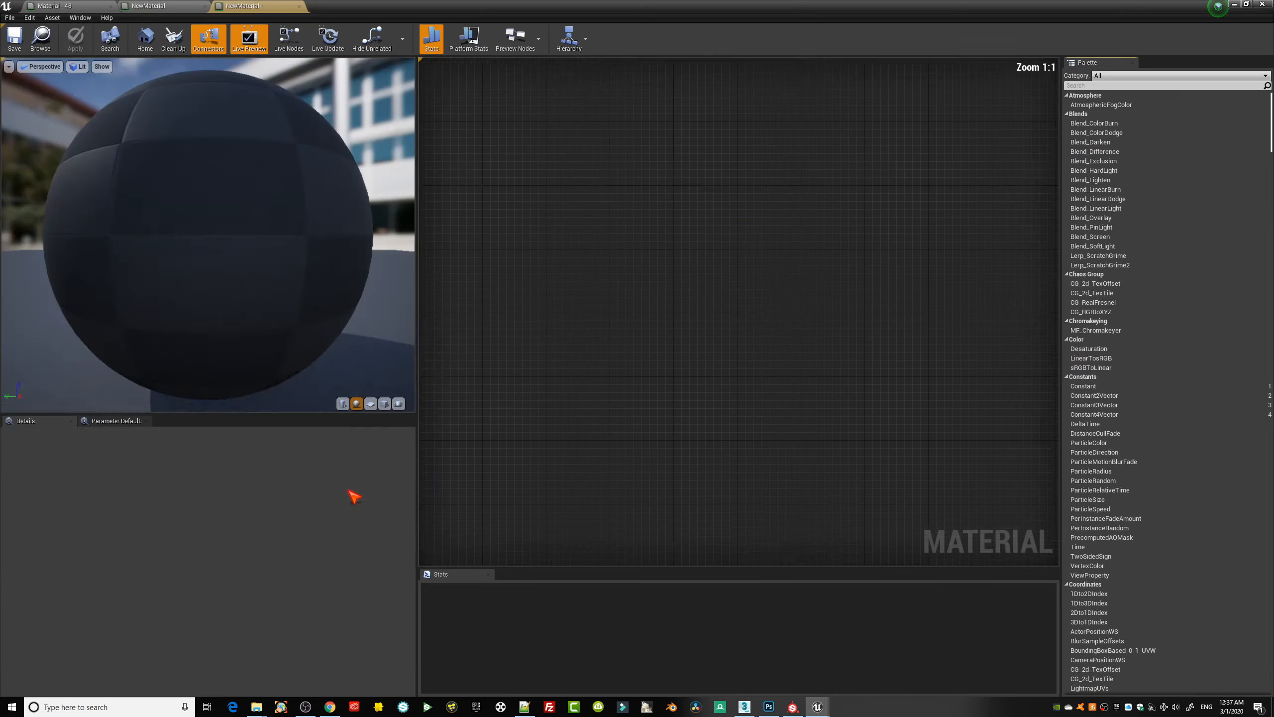
- Add a Constant3Vector node to the graph and connect it to the material's Base Color input
right_click(591, 238)
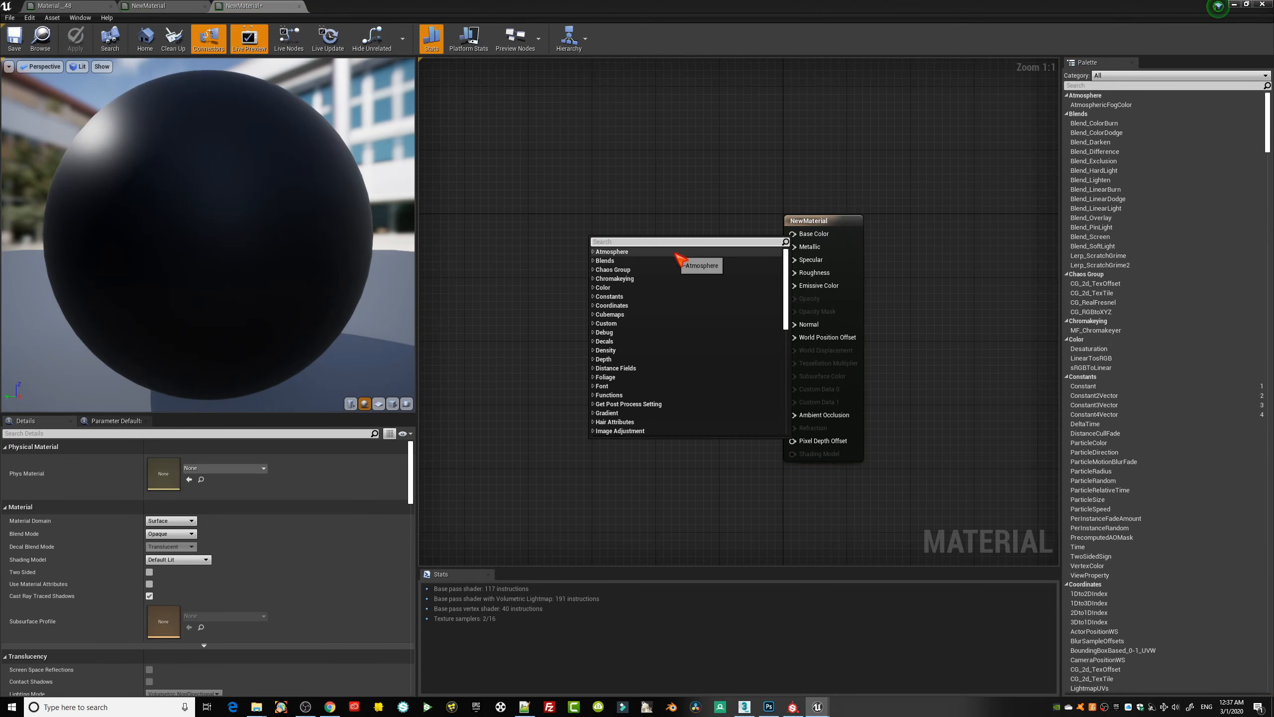
type("constant")
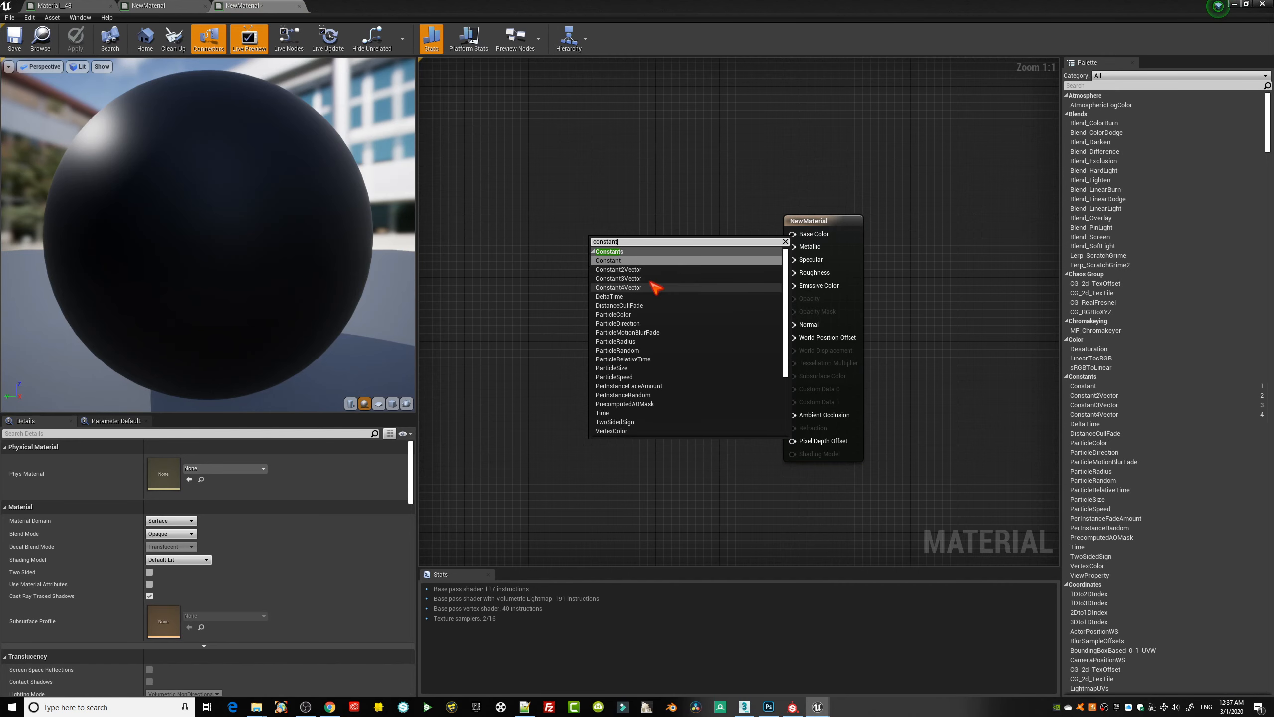
left_click(667, 276)
left_click_drag(650, 255, 793, 234)
- Set the Constant3Vector's color to a saturated pink with red 0.953125, green 0.0 and blue 0.412104
left_click(245, 460)
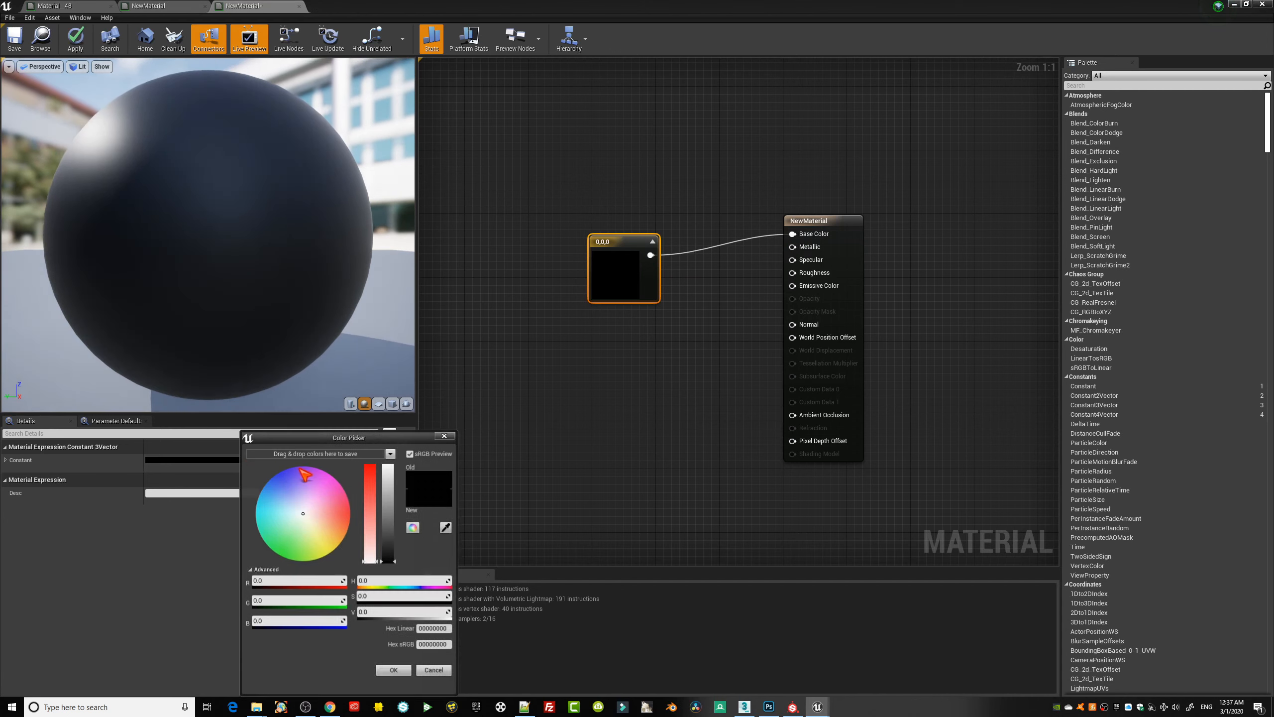
left_click_drag(341, 492, 362, 495)
left_click(385, 474)
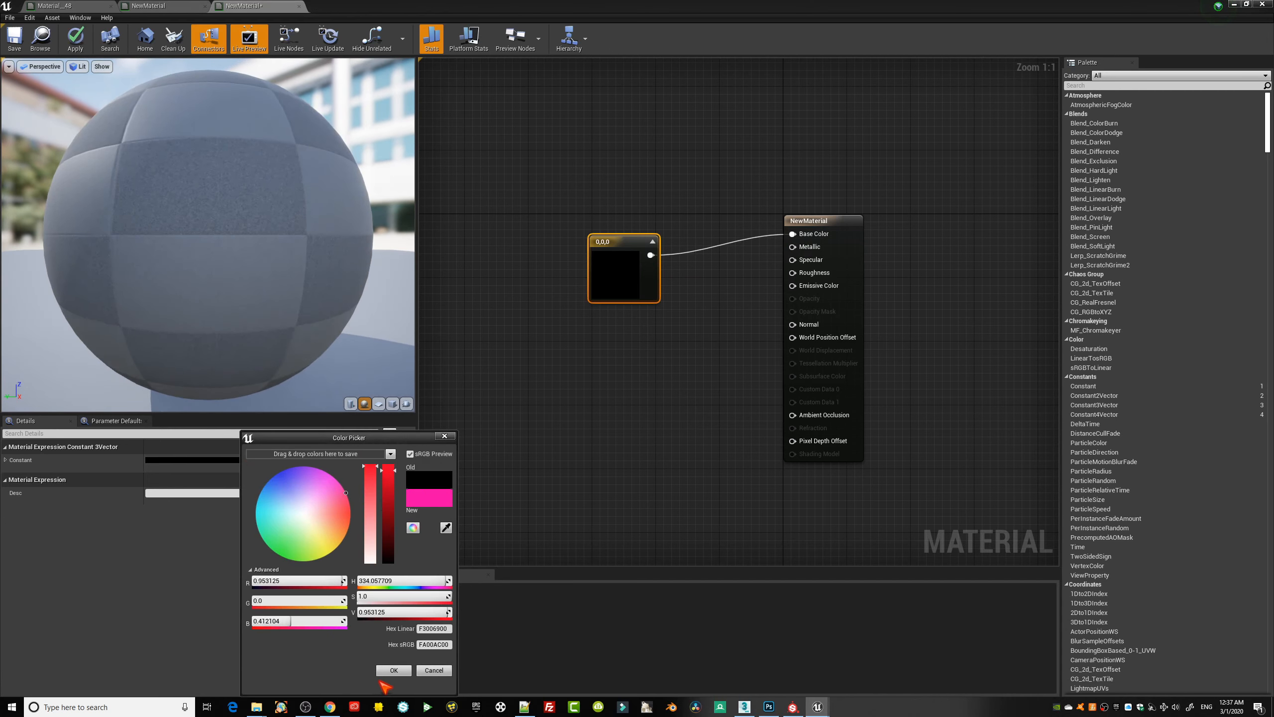
left_click(394, 671)
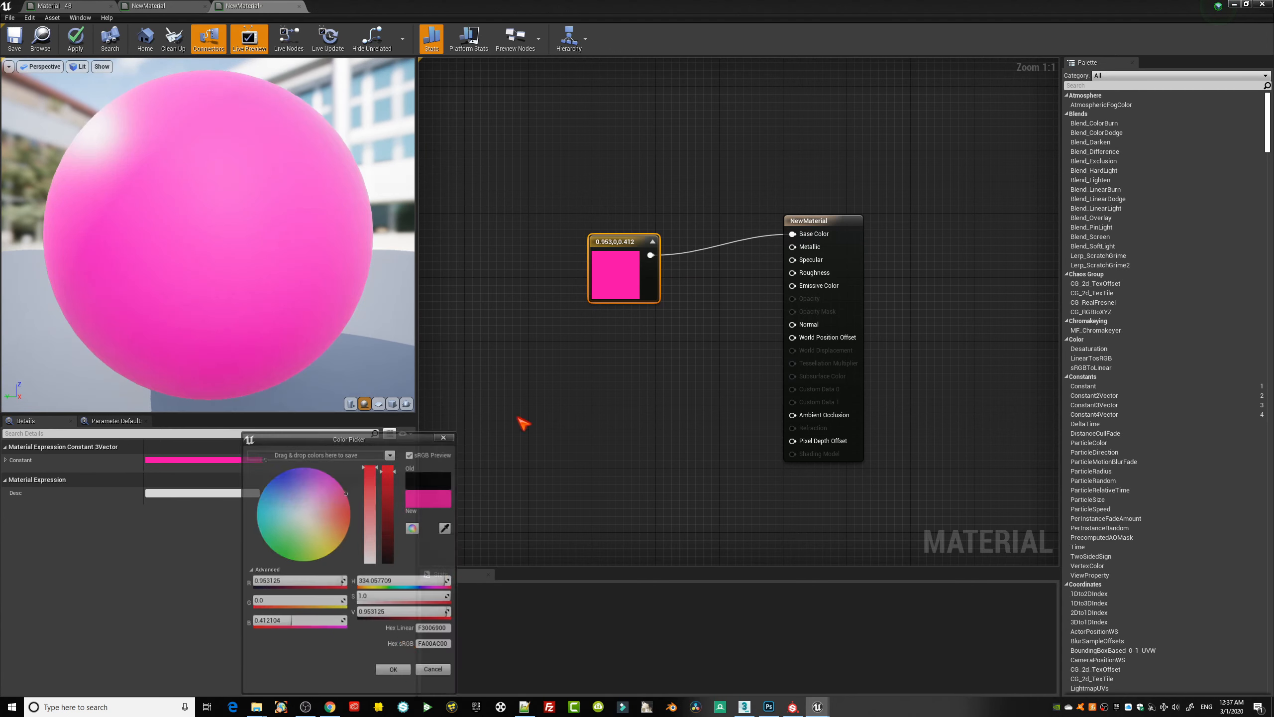
- Move the pink color node up, add a Constant node below it and connect that to Roughness
left_click_drag(606, 246, 586, 180)
left_click(598, 344)
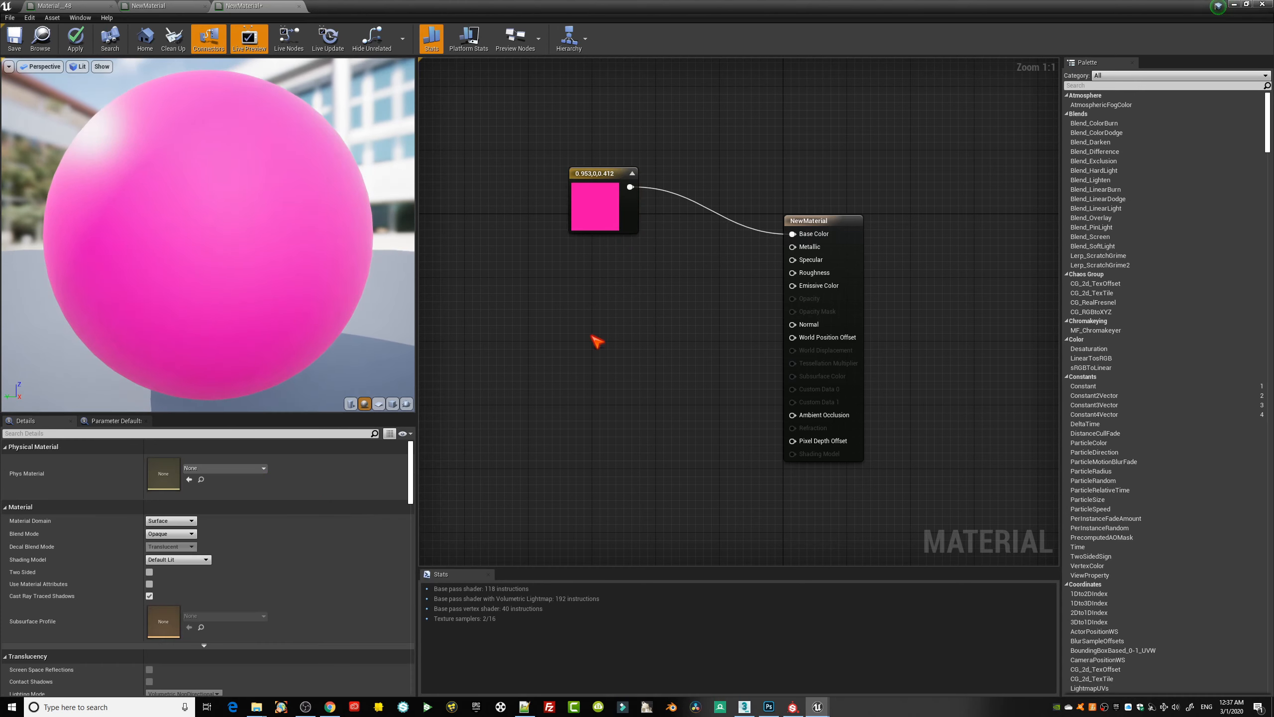
left_click(596, 340)
left_click_drag(607, 355, 793, 272)
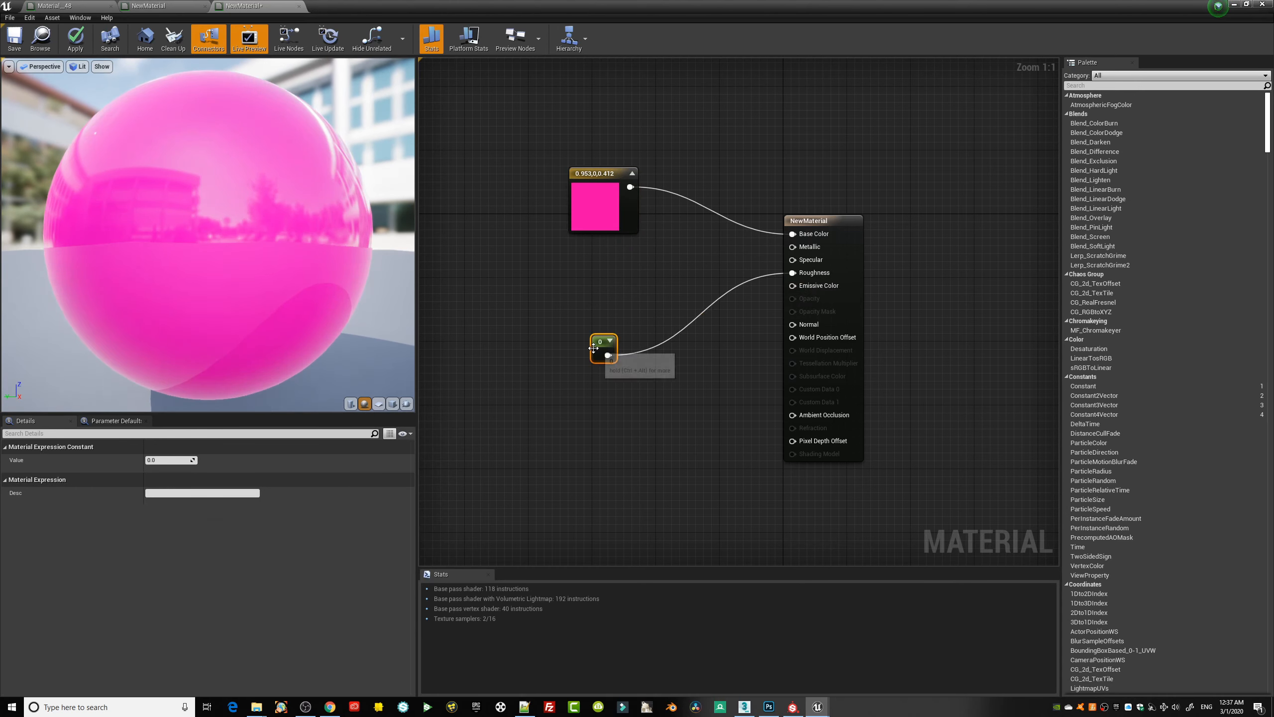
- Set the Roughness constant to 1 and back to 0 to compare matte and glossy results
left_click(159, 460)
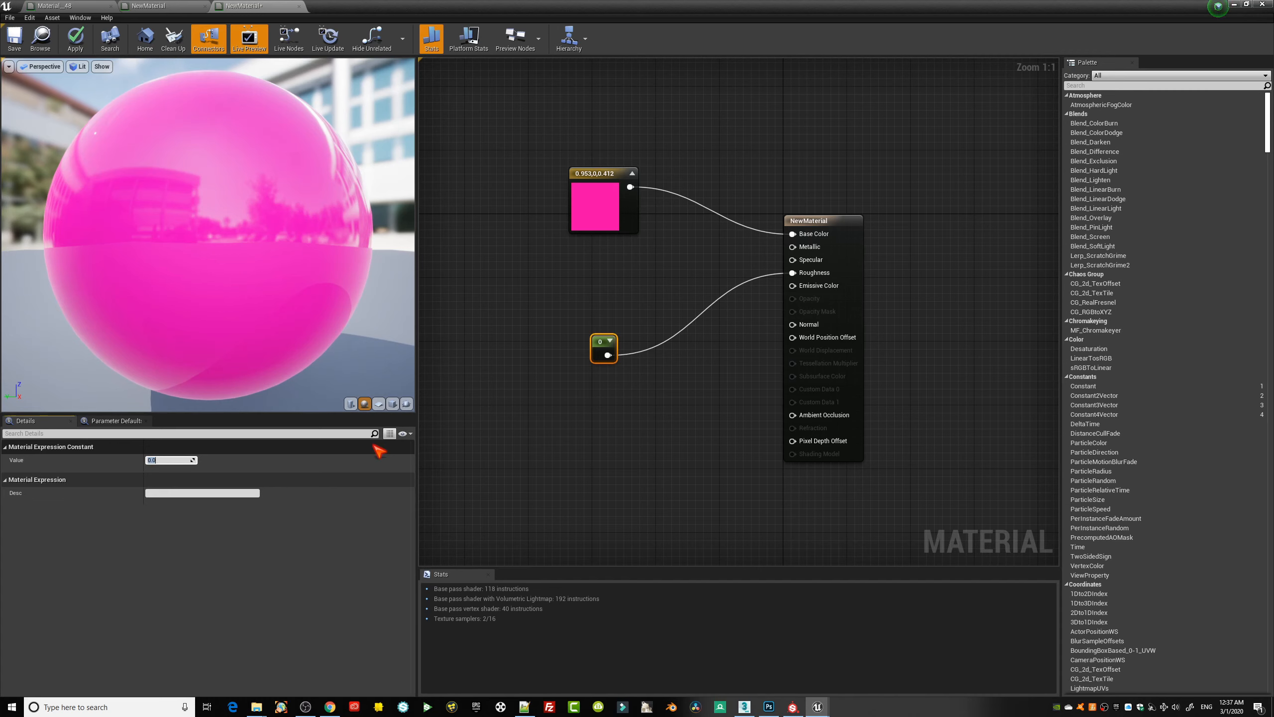
type("1")
key("Return")
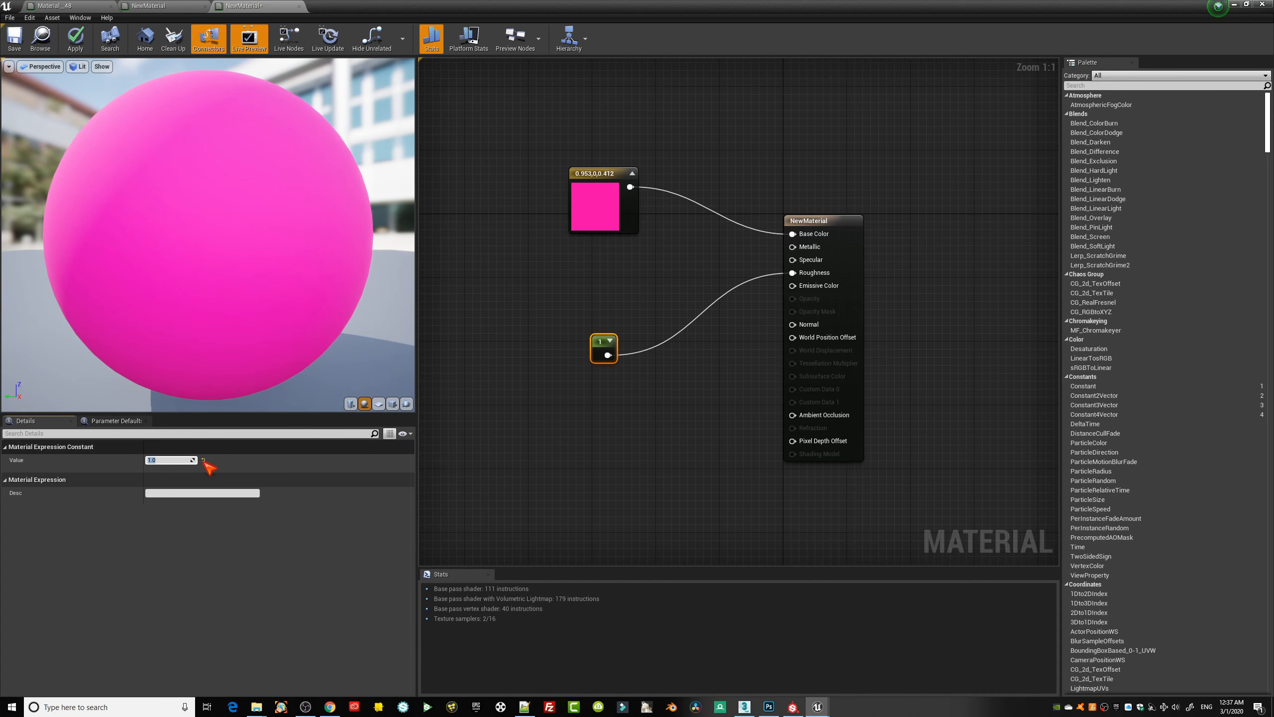
left_click(173, 459)
type("0")
key("Return")
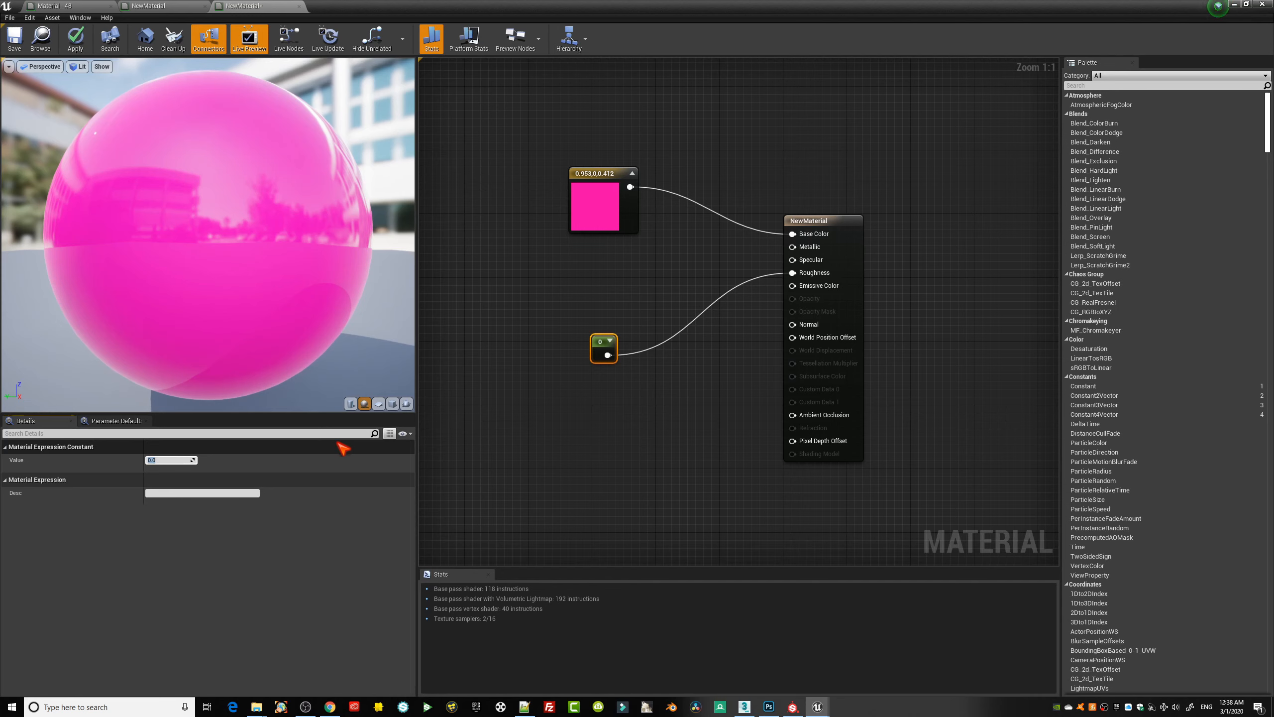
- Switch to 3ds Max, review the glossiness, roughness and BRDF type options of Material #49, and return to NewMaterial in Unreal
left_click(744, 706)
left_click_drag(65, 110, 418, 37)
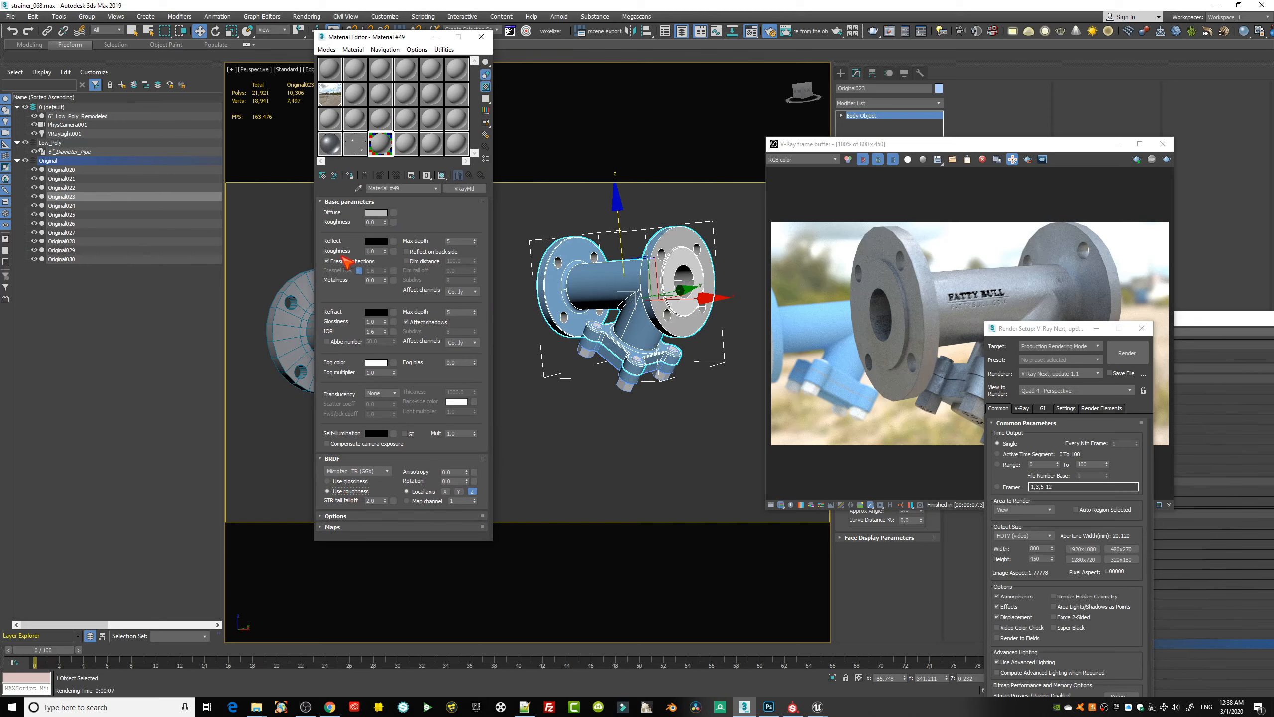
left_click(359, 481)
left_click(329, 491)
left_click(380, 471)
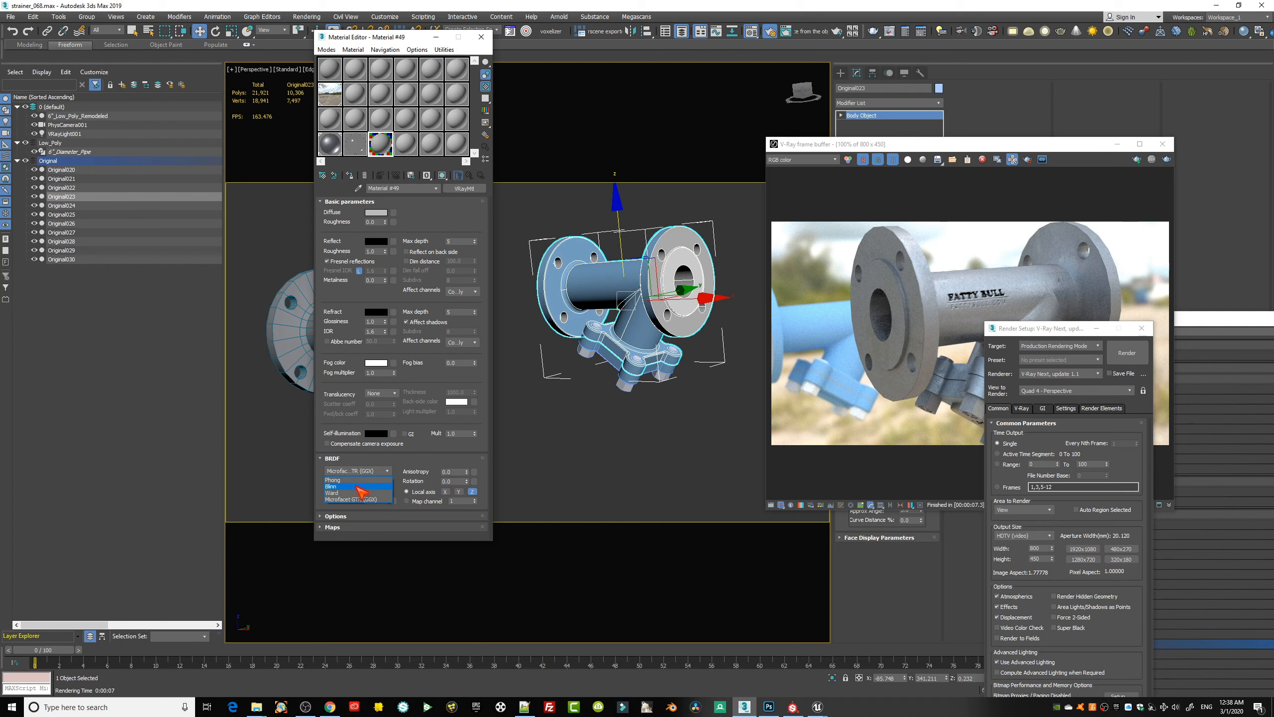
left_click(366, 473)
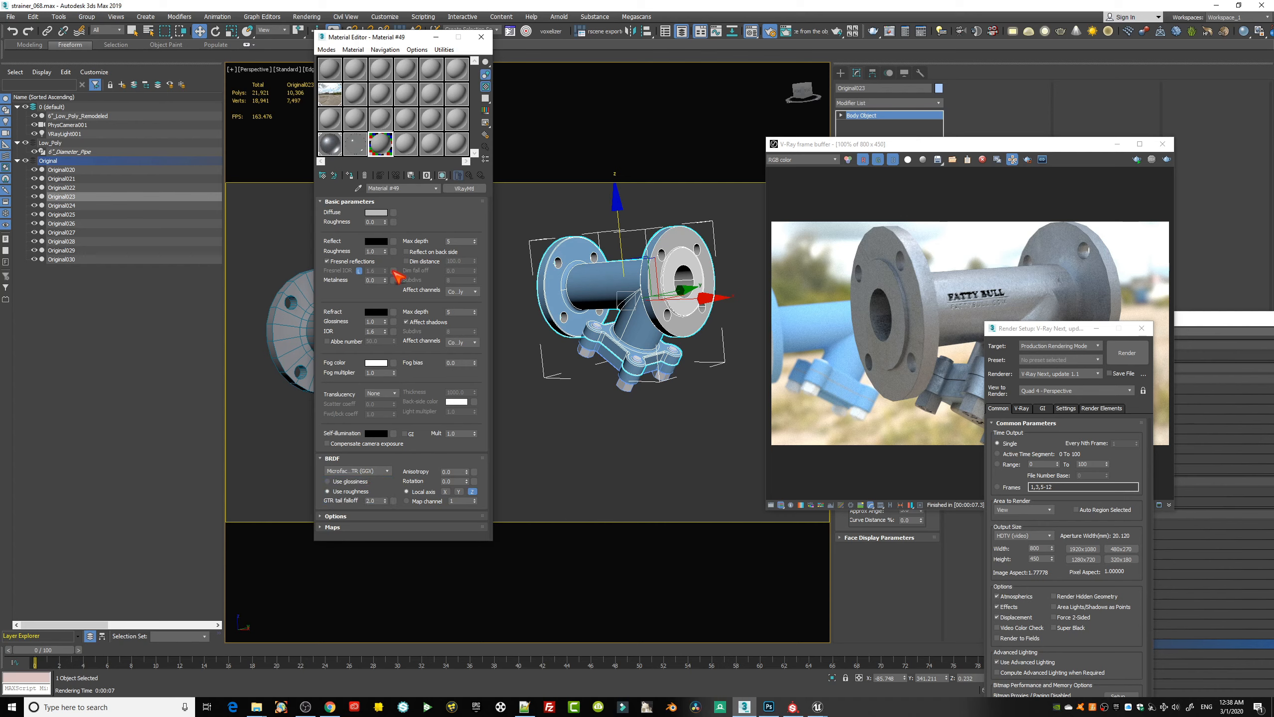
mouse_move(817, 706)
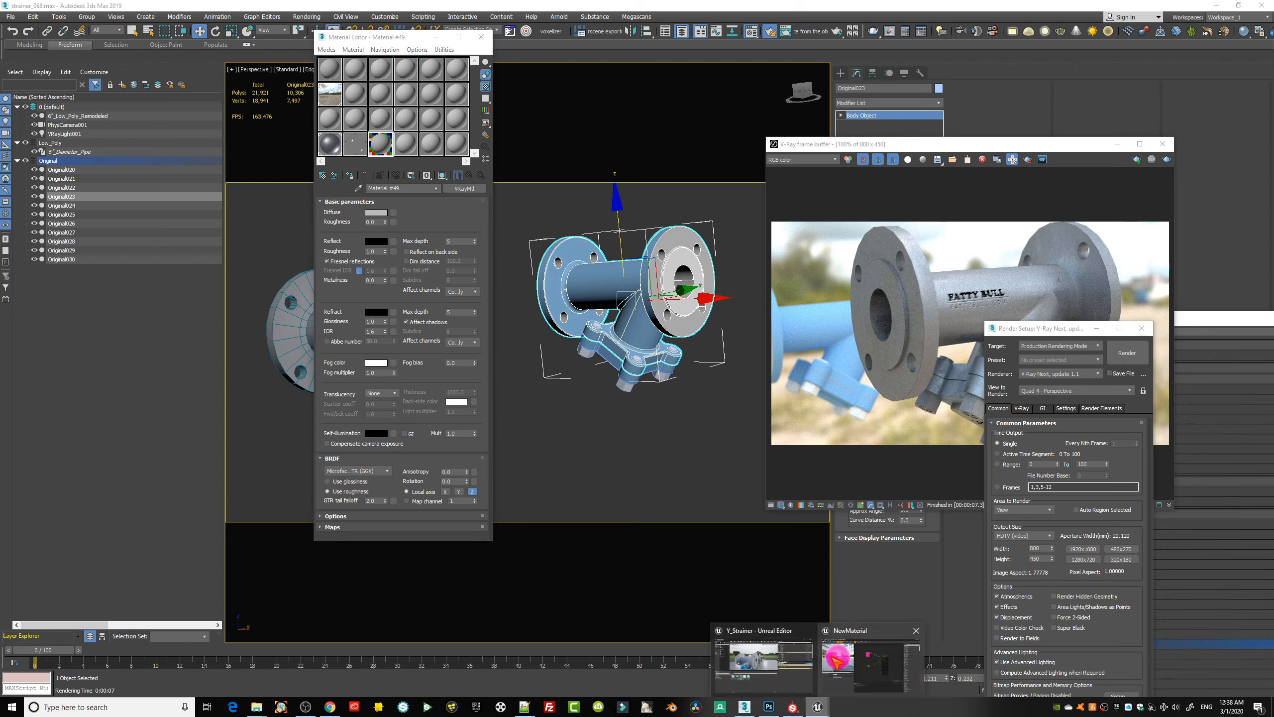
left_click(858, 672)
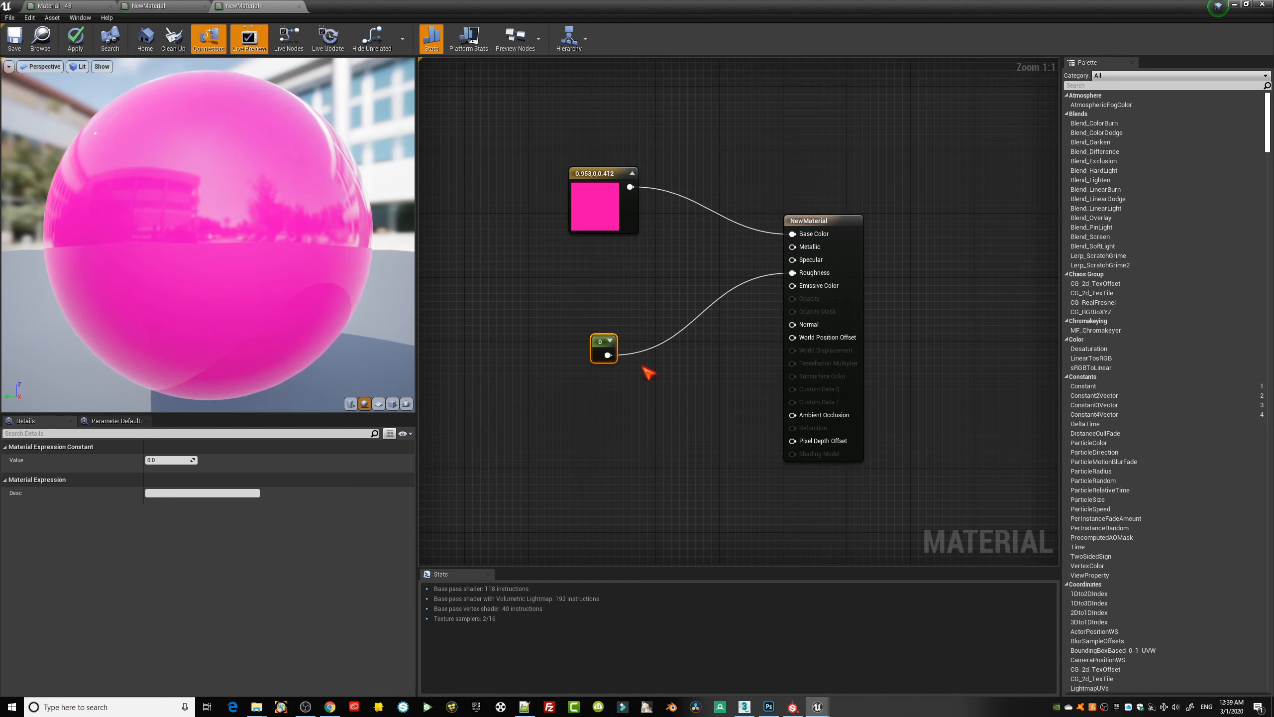
- Spread out the graph by moving the NewMaterial output, the pink color node and the Roughness constant
scroll(324, 313, "down", 5)
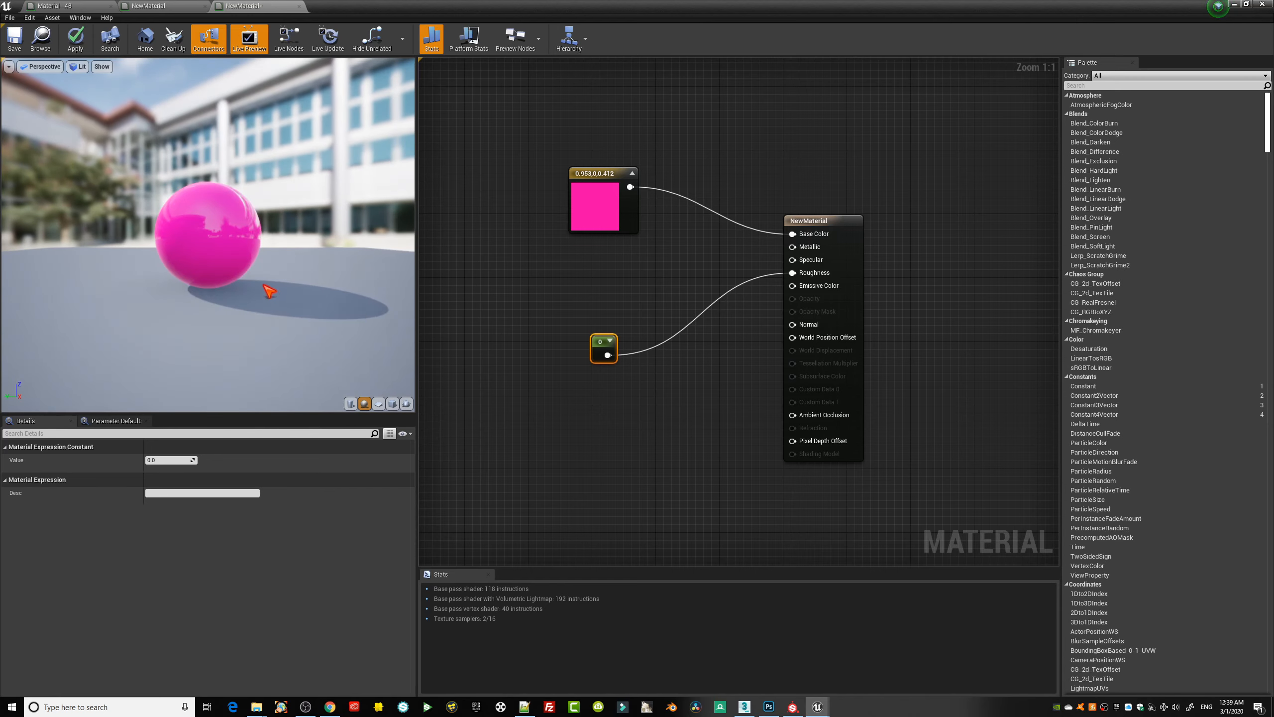
scroll(262, 265, "up", 3)
mouse_move(286, 248)
left_mouse_down()
mouse_move(283, 228)
mouse_move(286, 249)
left_mouse_up()
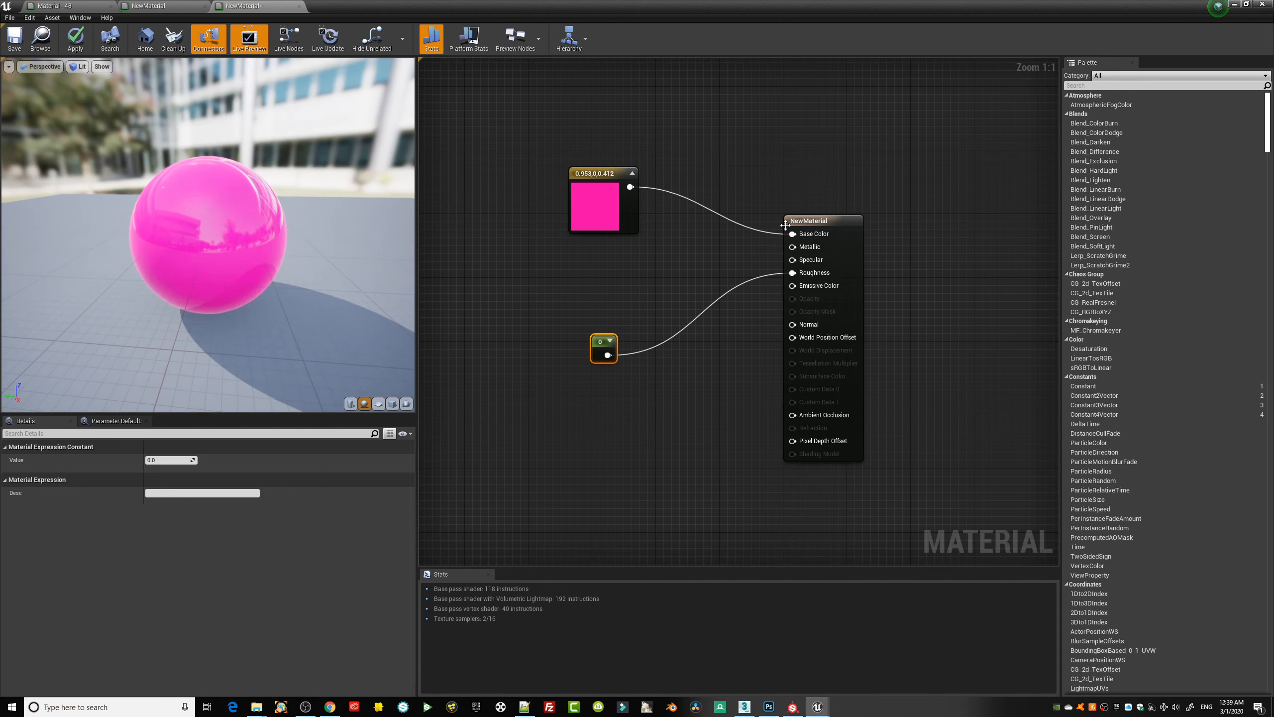
left_click_drag(785, 225, 817, 201)
left_click_drag(582, 173, 589, 133)
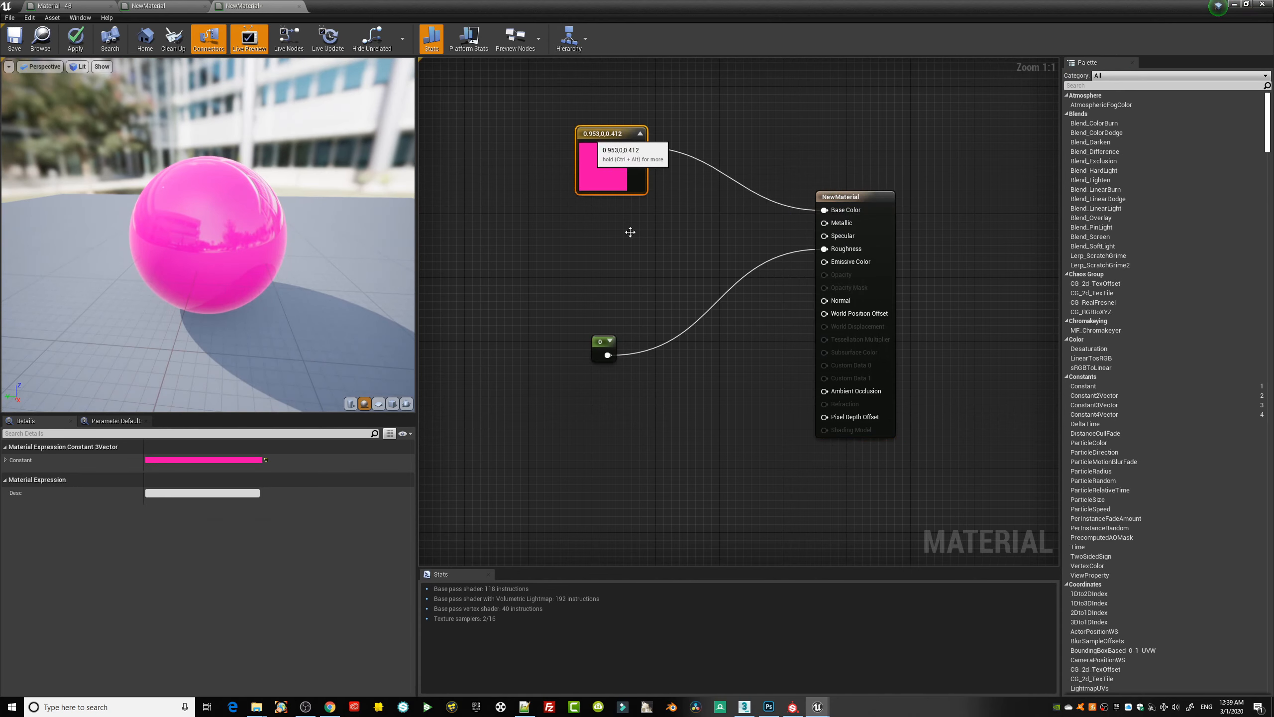
left_click_drag(604, 340, 606, 283)
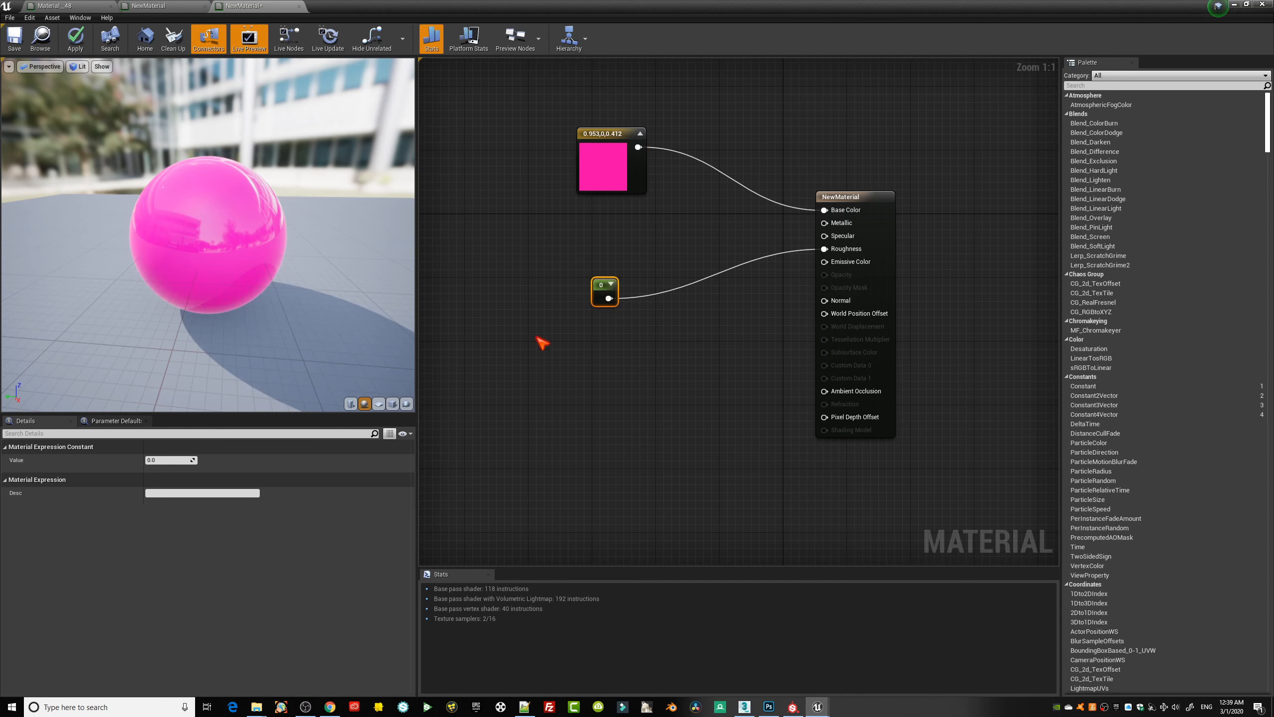
left_click_drag(599, 278, 583, 258)
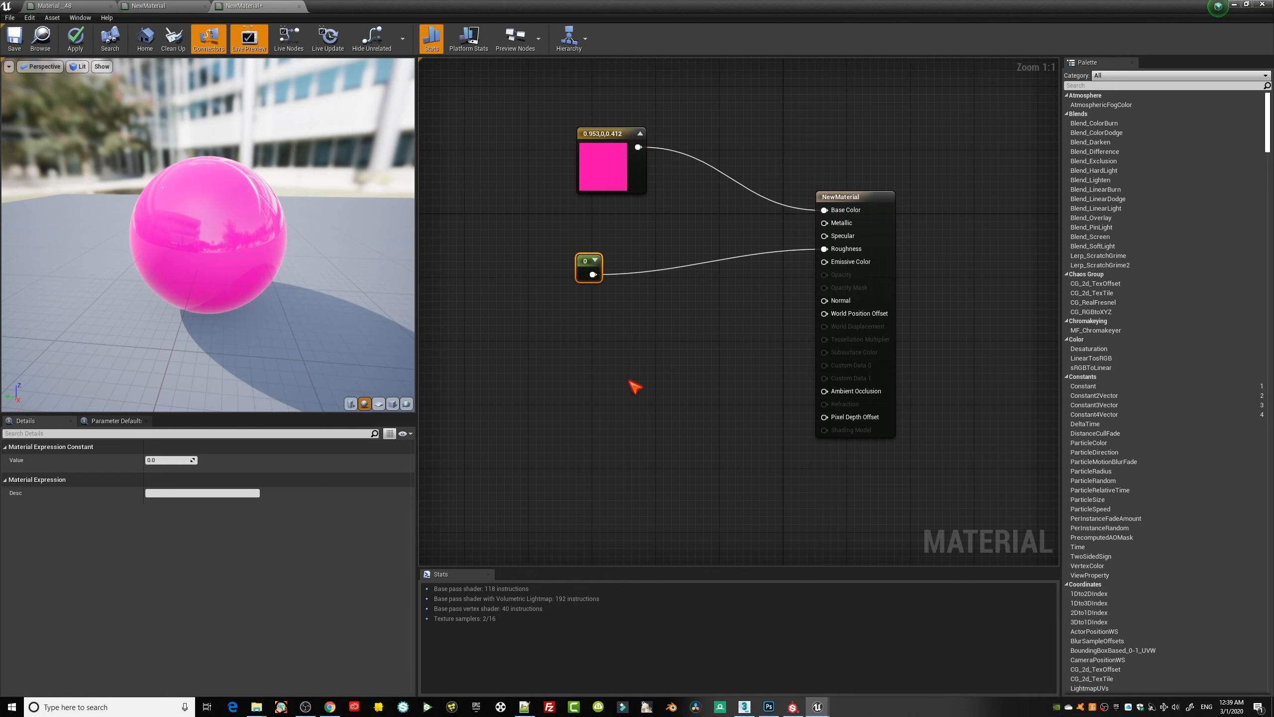
- Add another Constant node, connect it to Specular and set its value to 1
left_click(617, 369)
left_click_drag(628, 382, 825, 236)
left_click(156, 460)
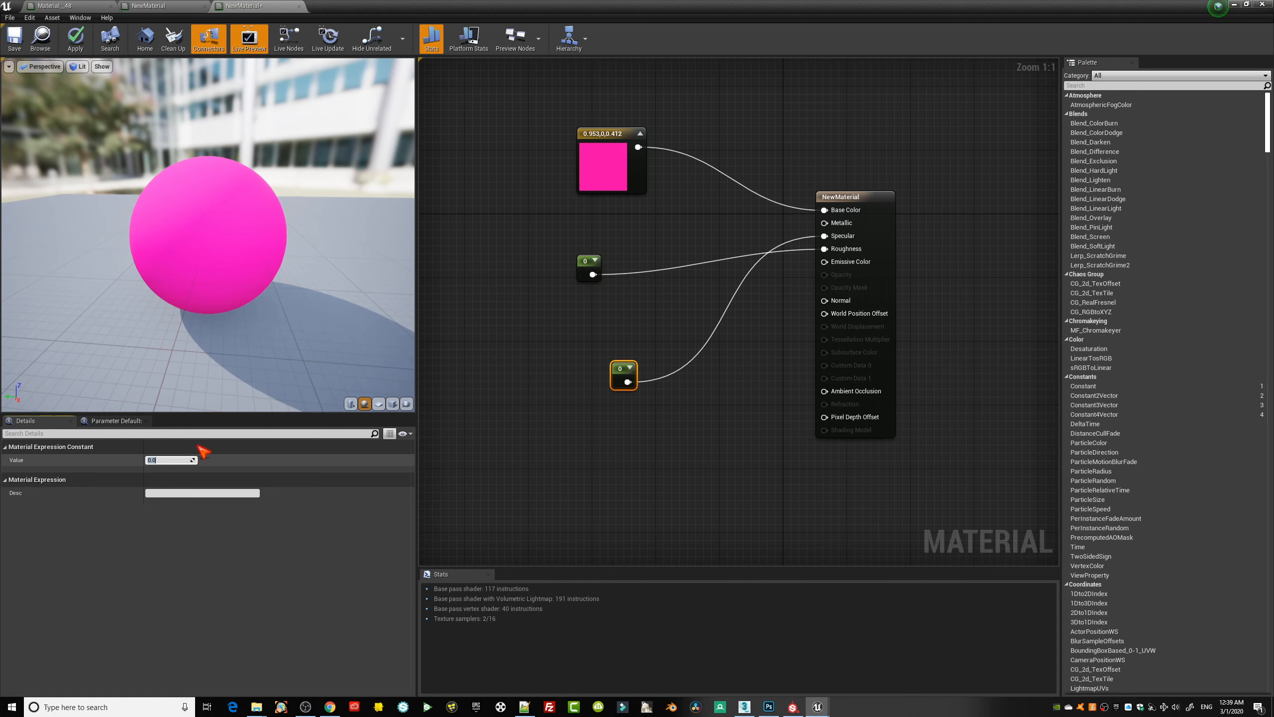
type("1")
key("Return")
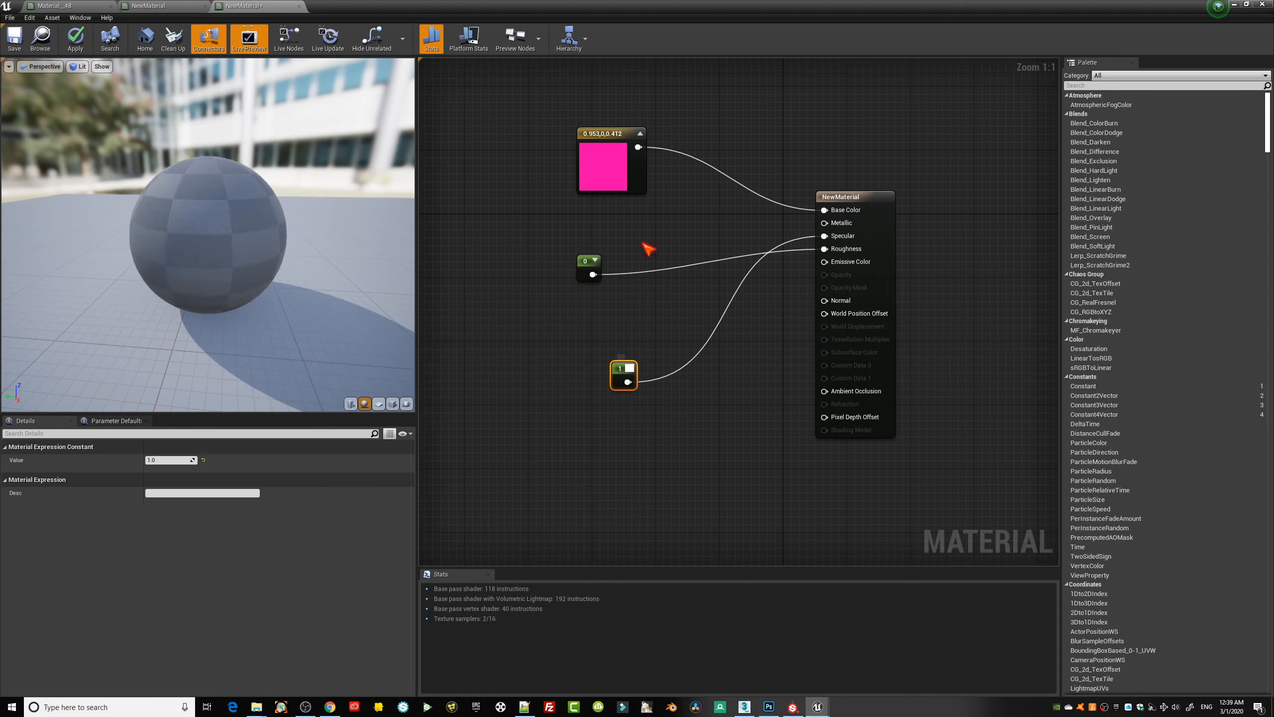
- Place the Specular constant between the color node and the Roughness constant, and save the material
left_click_drag(621, 363, 635, 213)
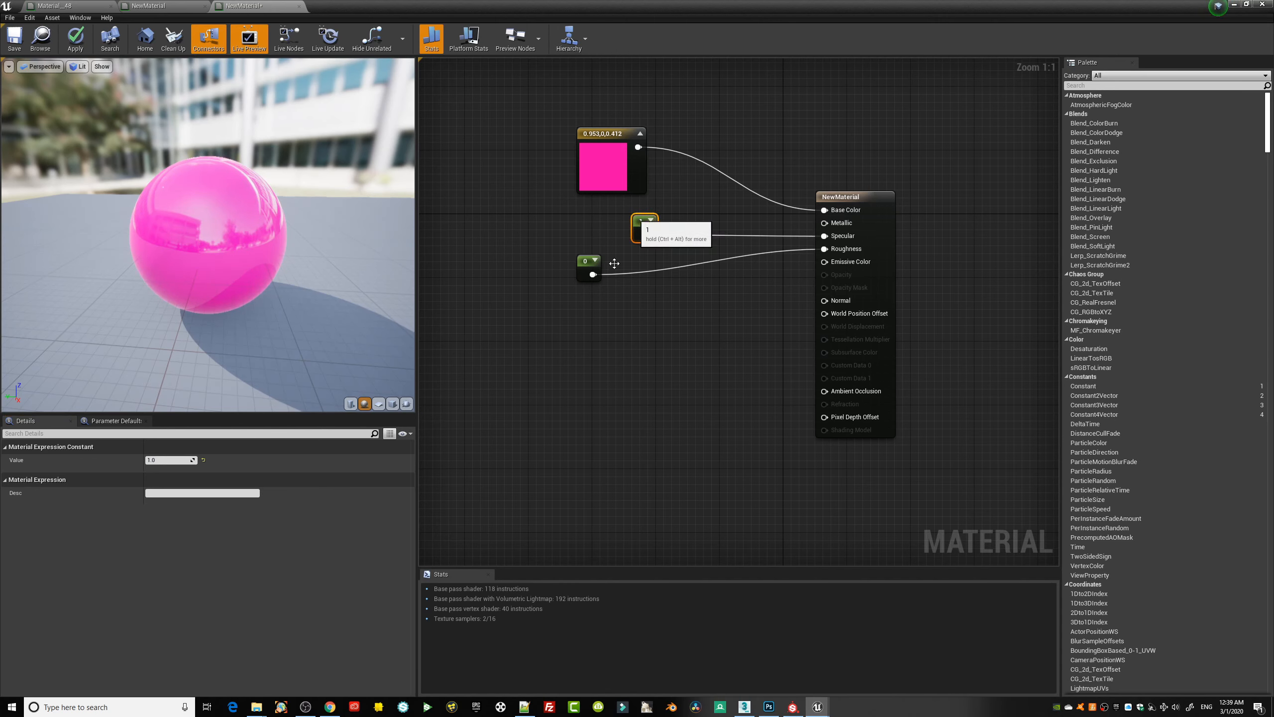
left_click_drag(587, 259, 596, 291)
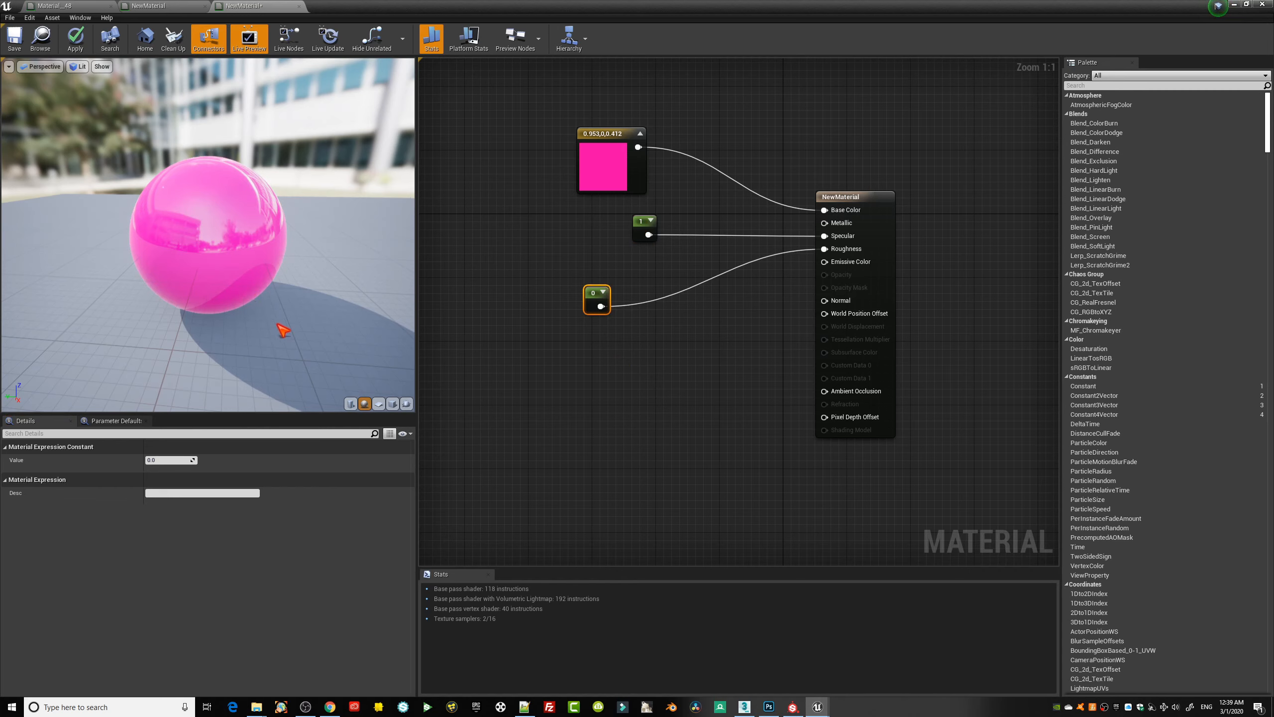
left_click_drag(283, 330, 226, 264)
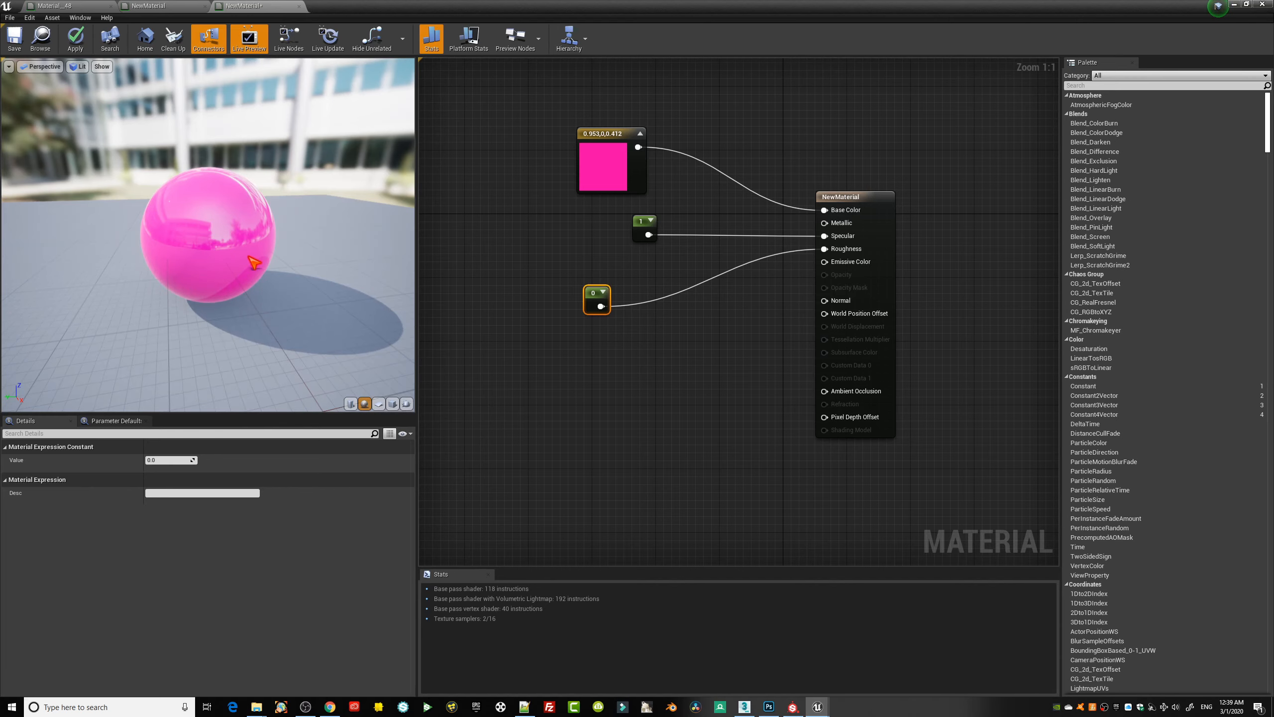
left_click(14, 39)
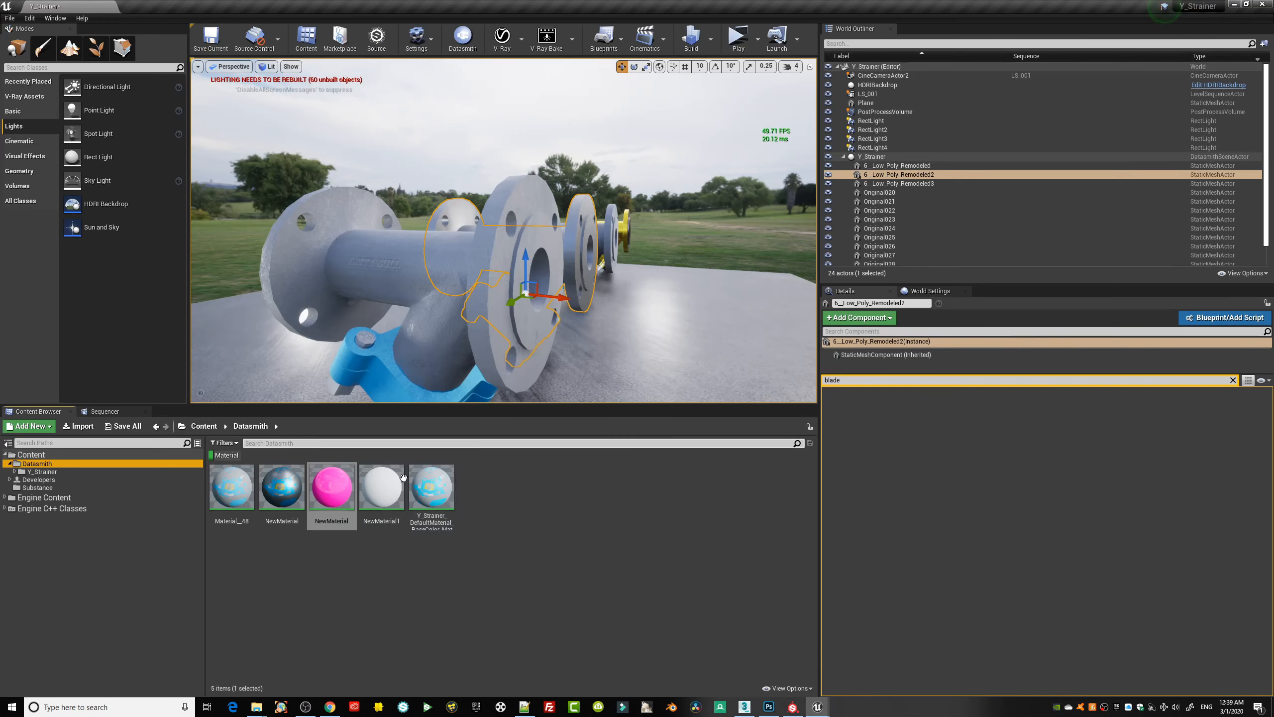
- Apply the pink NewMaterial to the front strainer and examine its look
left_click_drag(363, 410, 390, 306)
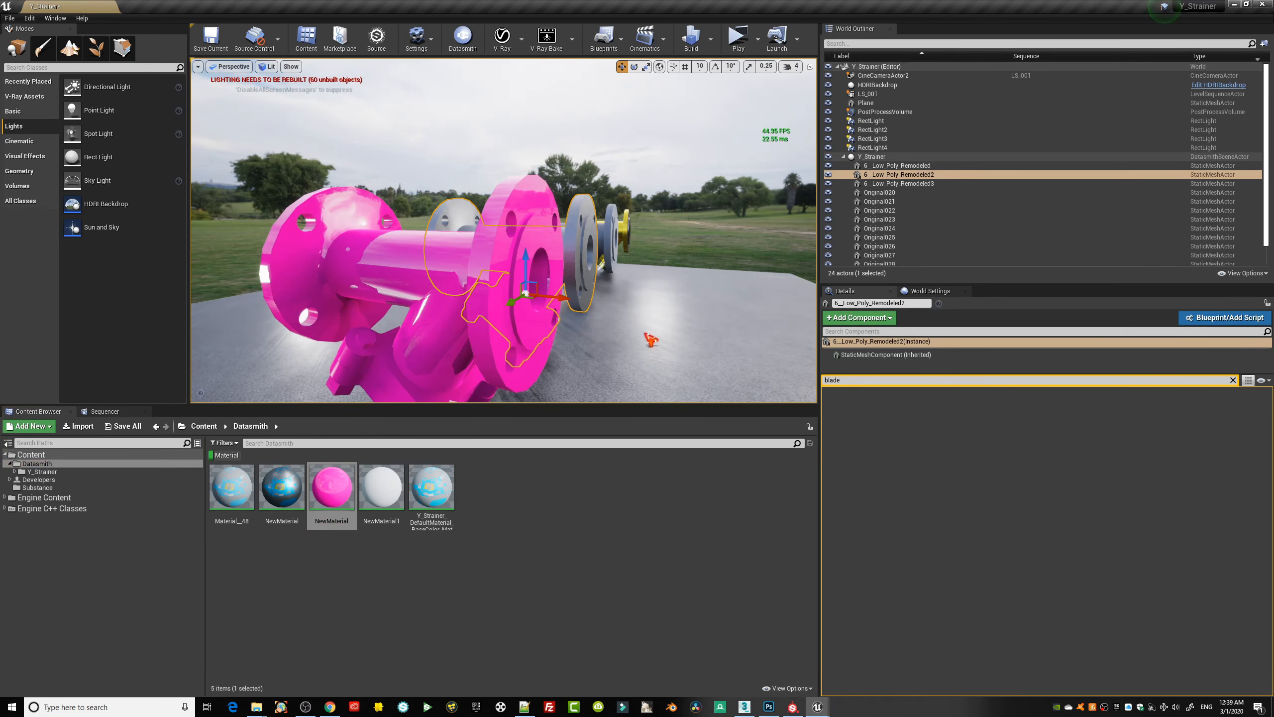
mouse_move(607, 342)
left_mouse_down("alt")
mouse_move(633, 350)
mouse_move(577, 362)
mouse_move(550, 352)
mouse_move(630, 342)
mouse_move(619, 331)
left_mouse_up("alt")
left_click(413, 163)
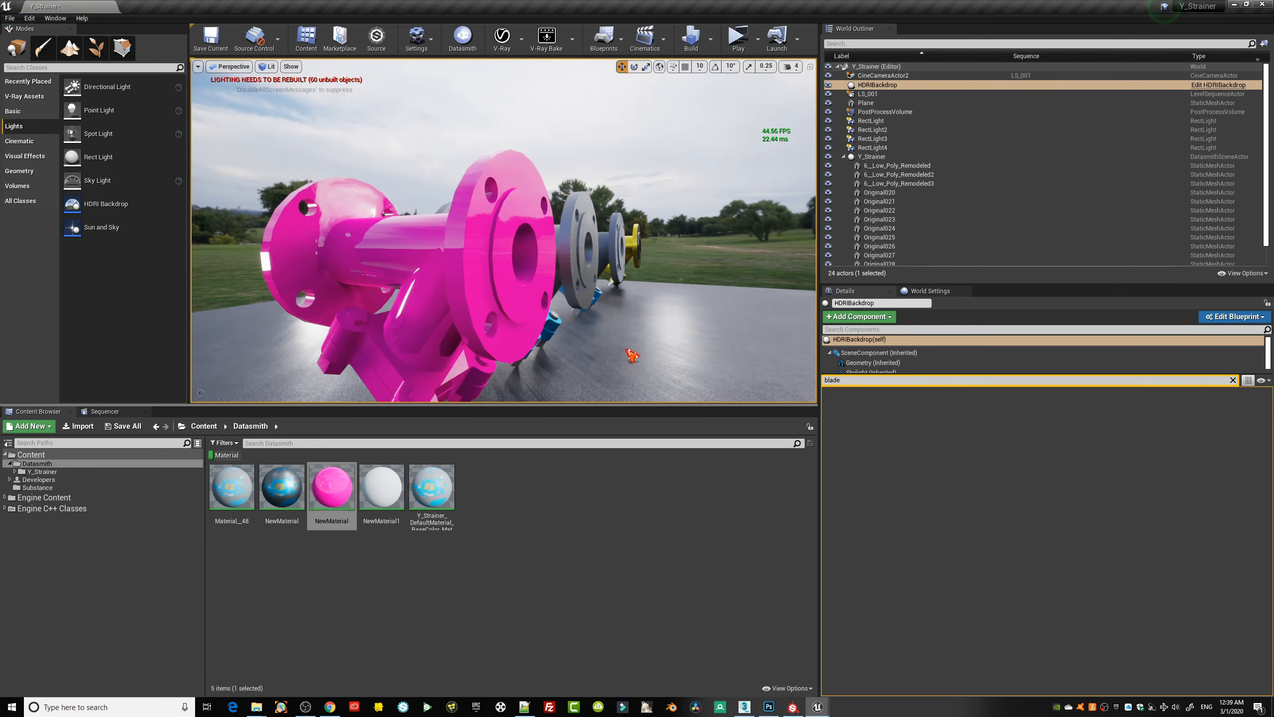
key("f")
key("w")
right_click_drag(522, 303, 520, 289)
- Select the front strainer and replace its pink material with the grey-blue textured NewMaterial
left_click(528, 285)
mouse_move(549, 298)
left_mouse_down("alt")
mouse_move(519, 351)
mouse_move(482, 353)
mouse_move(596, 304)
mouse_move(557, 309)
left_mouse_up("alt")
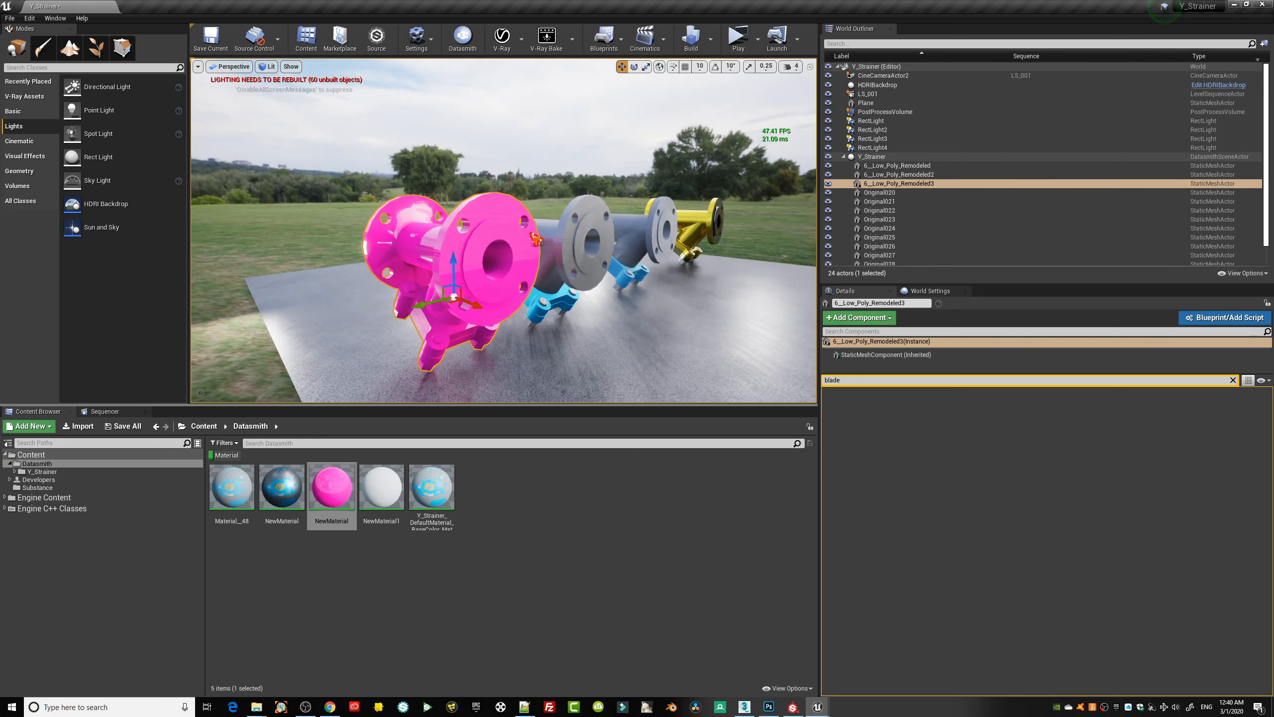
left_click_drag(285, 505, 444, 294)
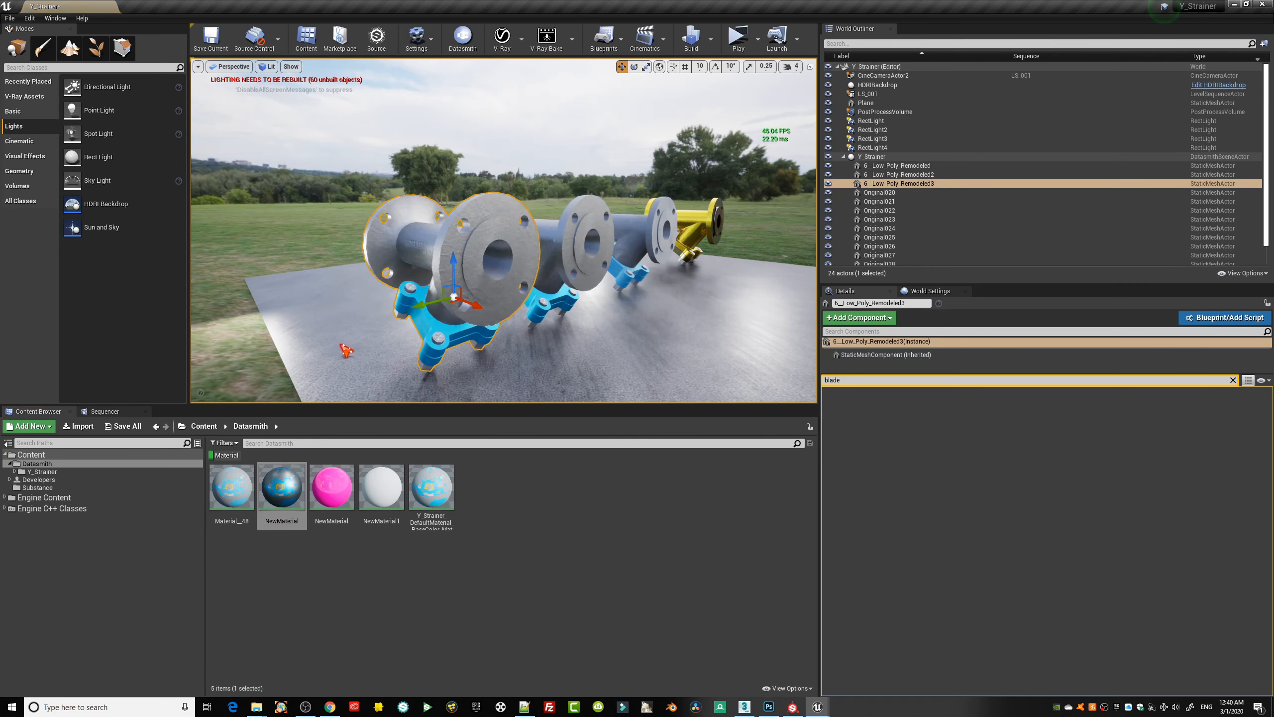
left_click_drag(346, 350, 378, 360, "alt")
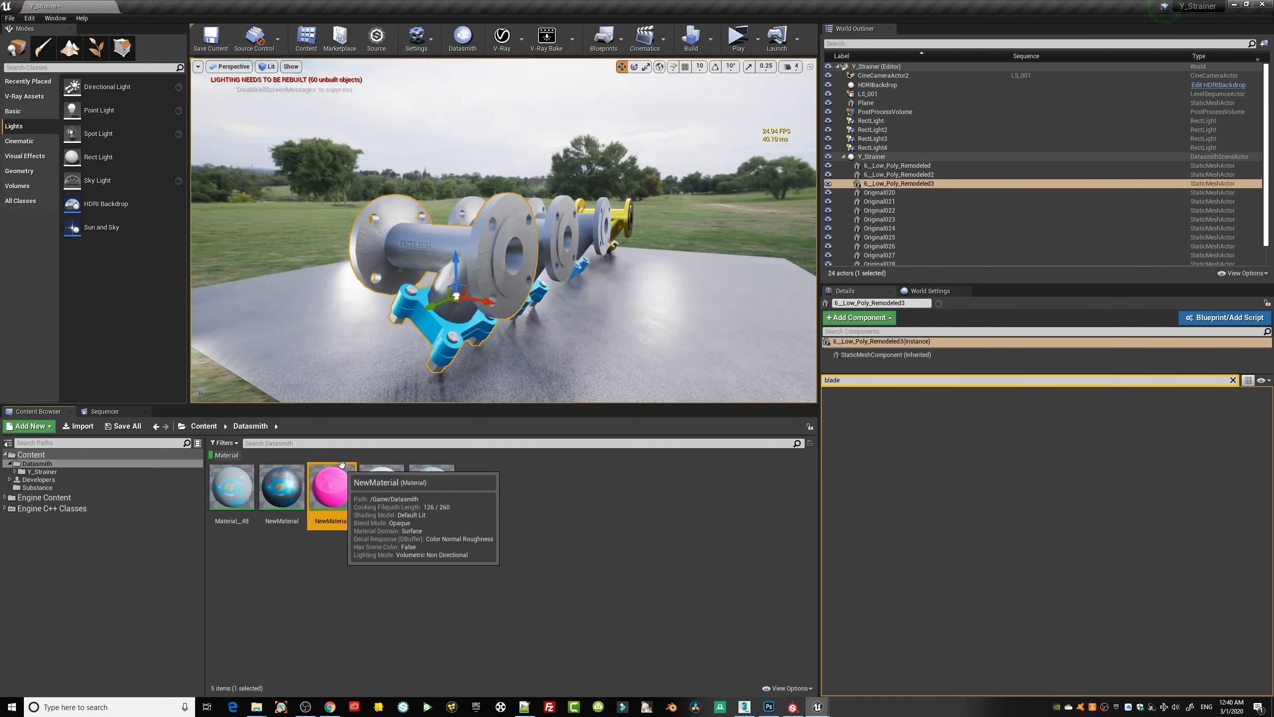
- Open the pink NewMaterial in a reduced editor window and show the unfiltered contents of the Y_Strainer Textures folder
double_click(321, 509)
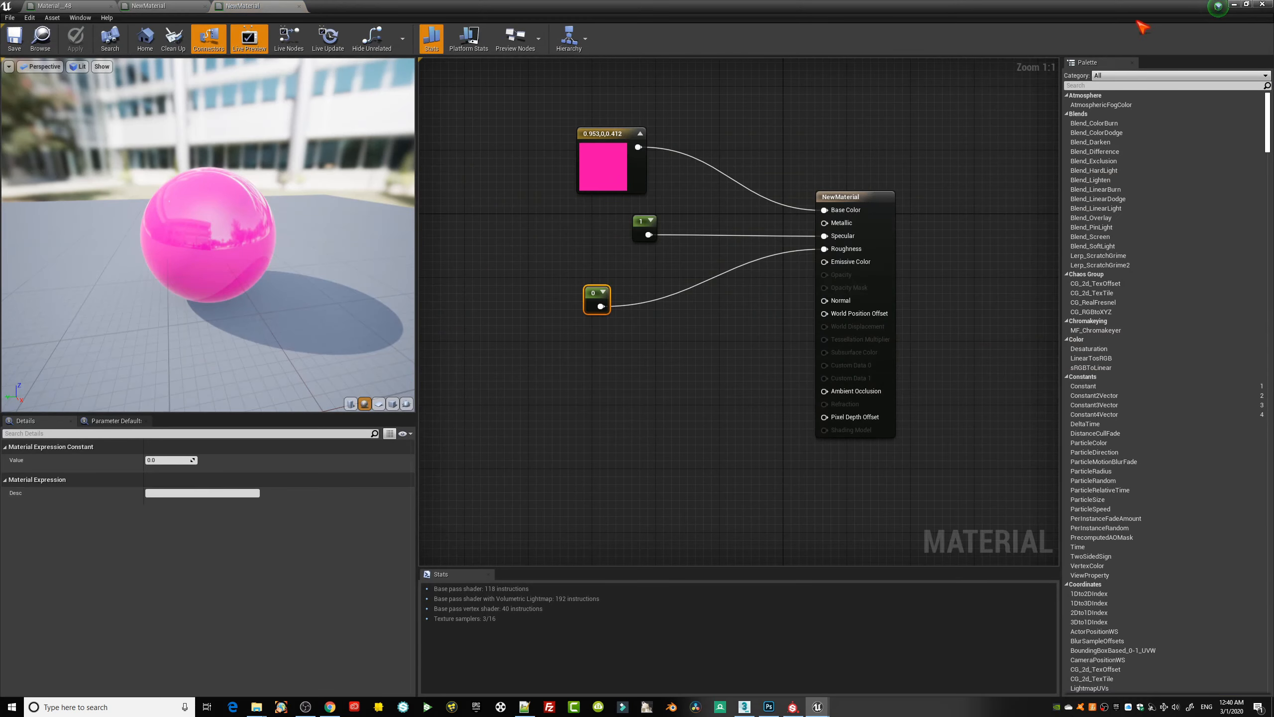
left_click(1247, 4)
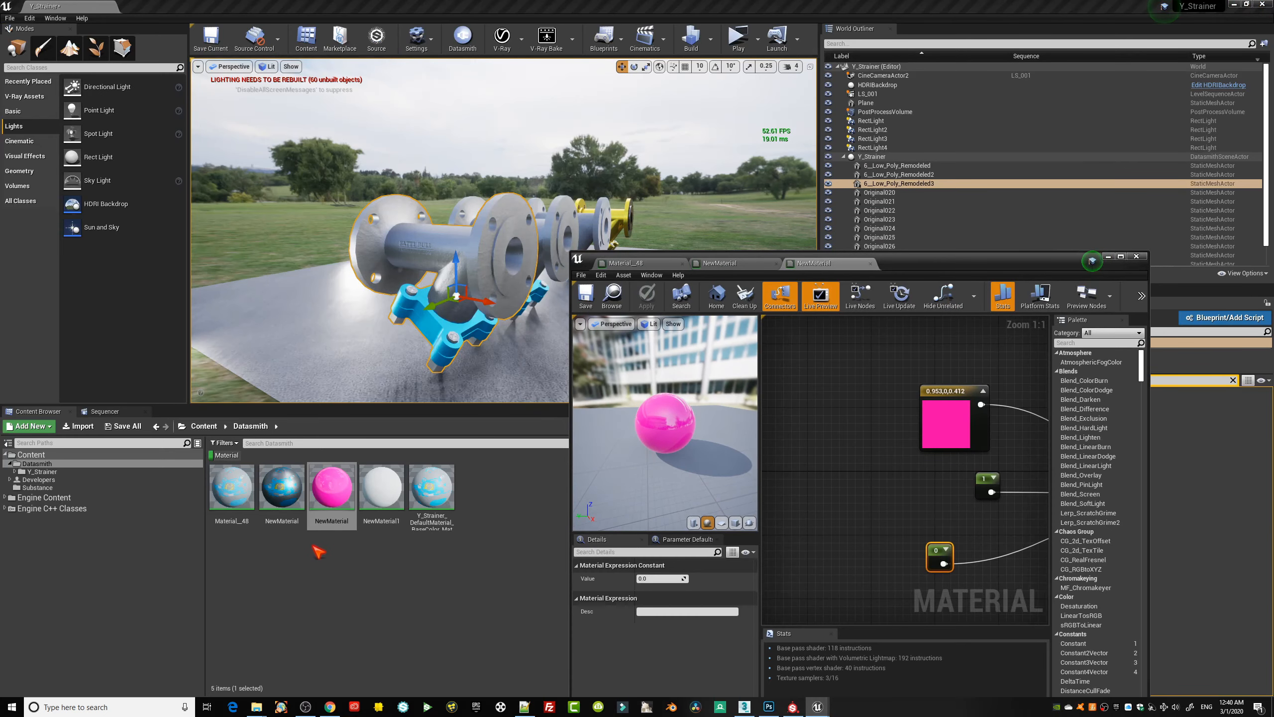
left_click(46, 471)
left_click(223, 456)
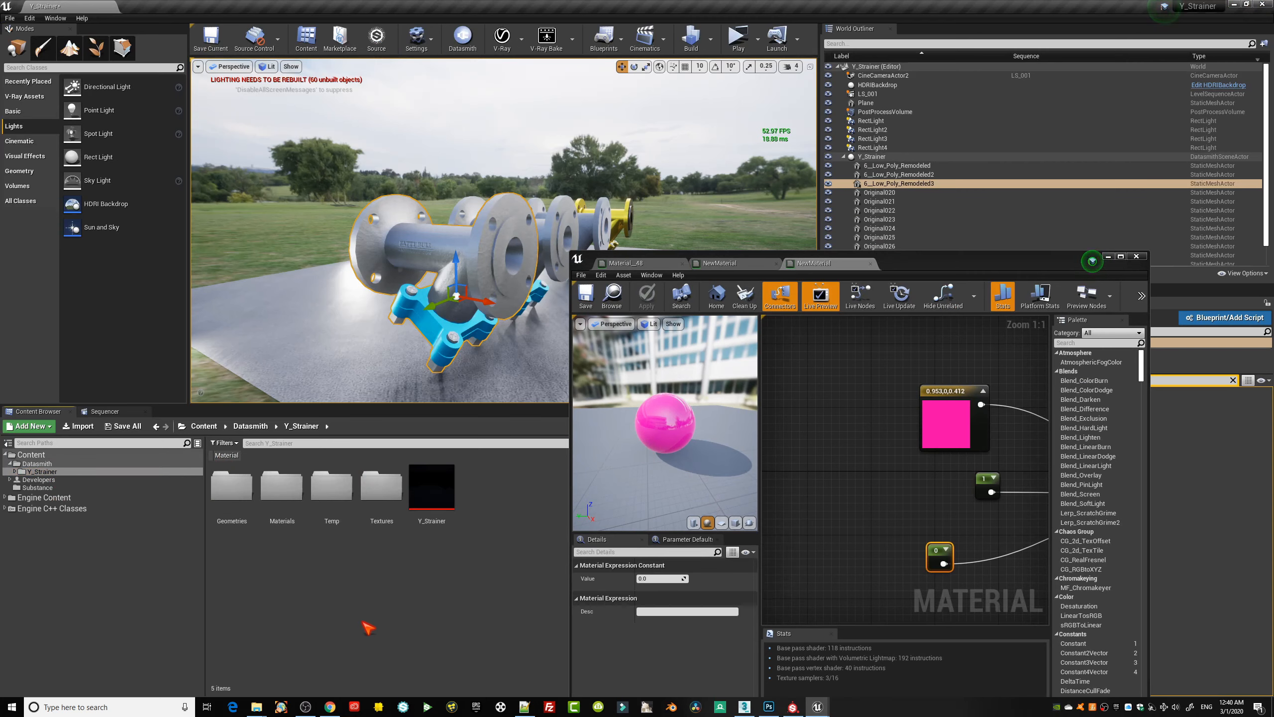
double_click(381, 492)
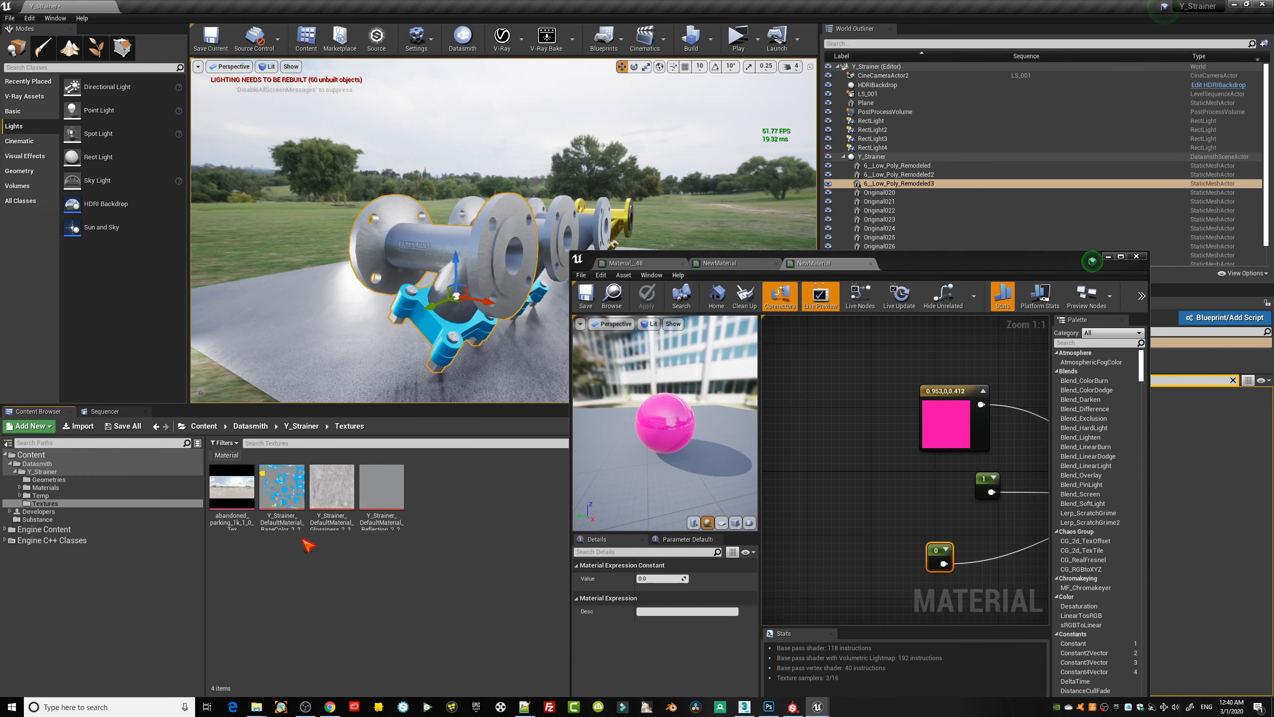
- Add the Y_Strainer base color texture to the material graph, connect its RGB output to Base Color and save the material
left_click_drag(276, 502, 856, 484)
right_click_drag(880, 401, 789, 383)
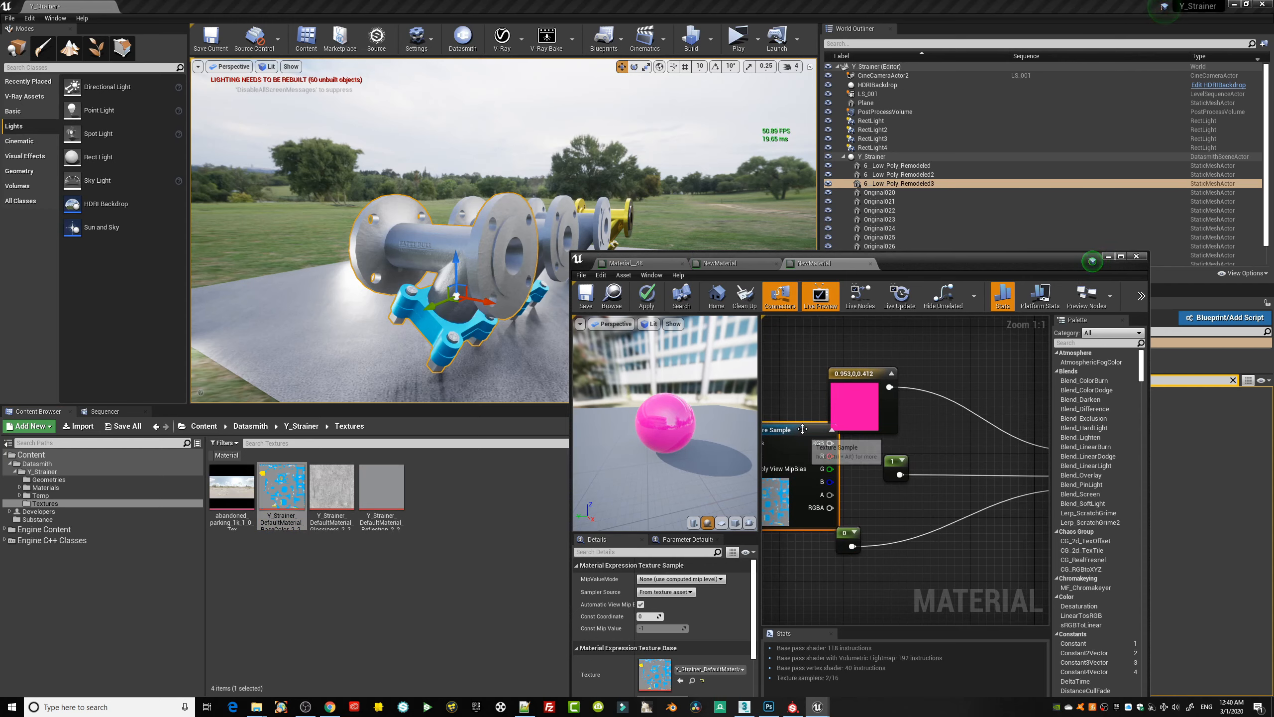
left_click_drag(800, 429, 983, 320)
right_click_drag(902, 371, 818, 435)
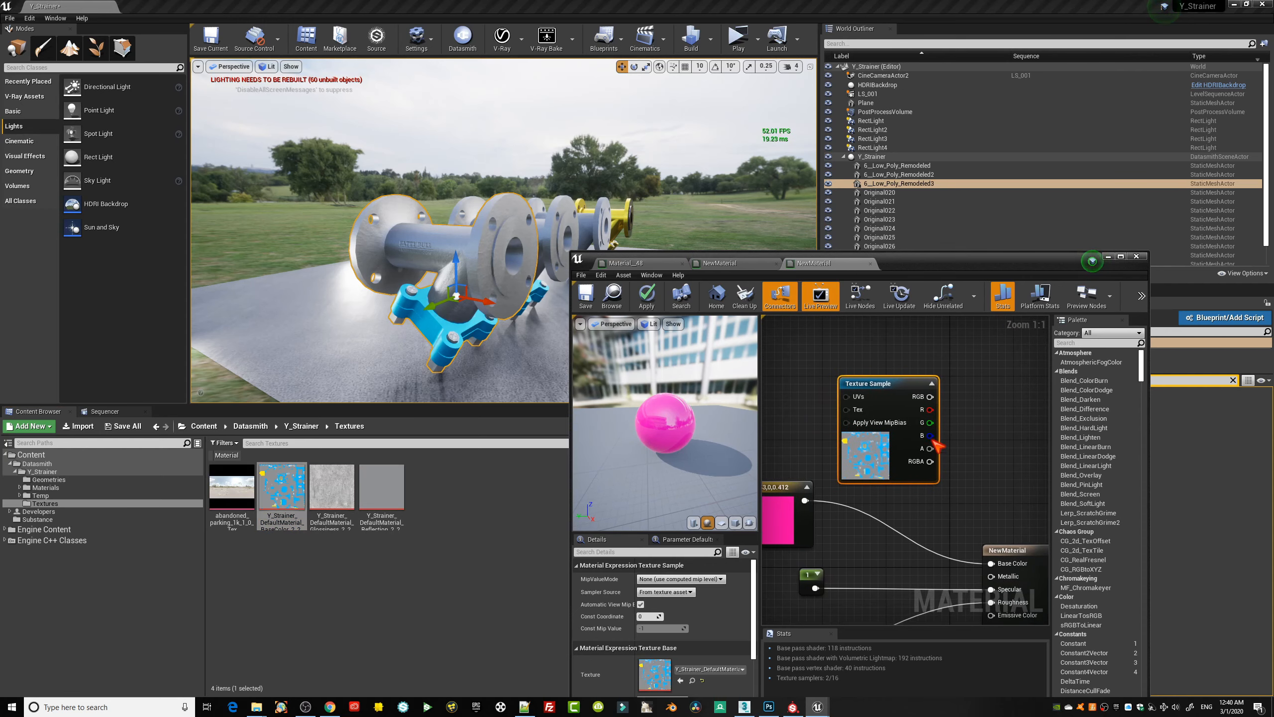
left_click_drag(929, 396, 992, 562)
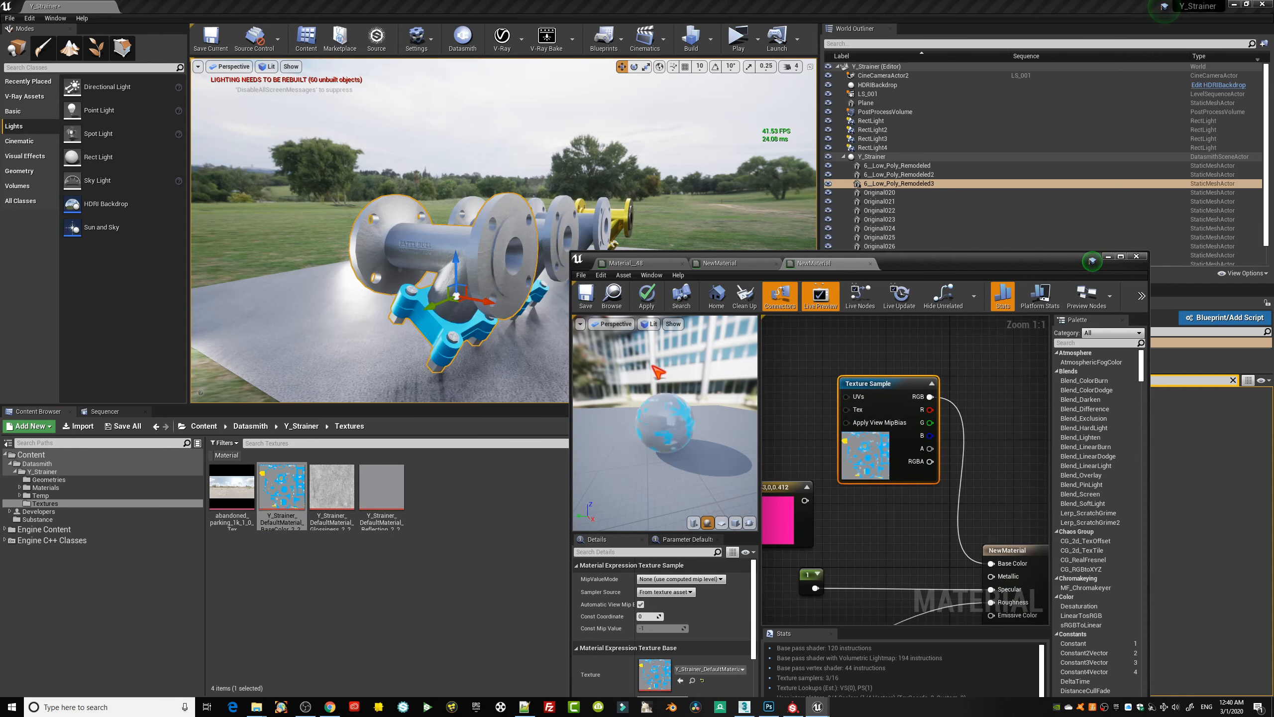
left_click(587, 302)
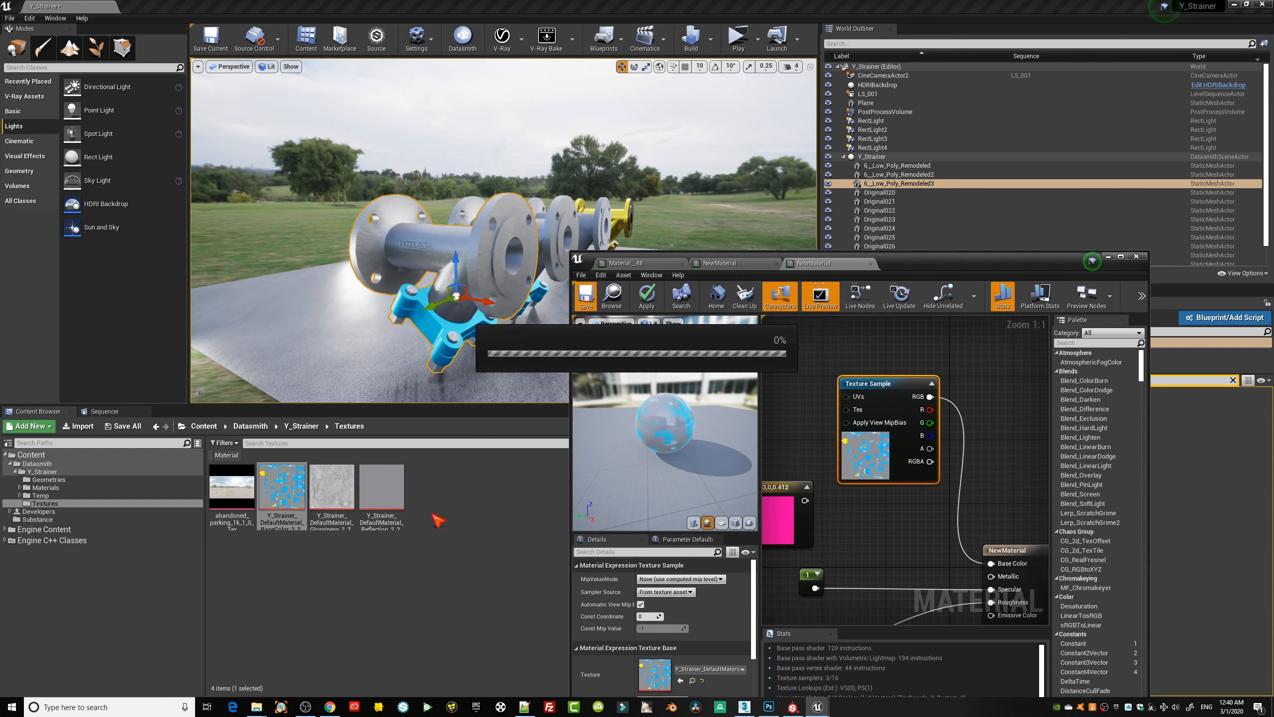
- Examine the front strainer's surface up close and re-enable the Material filter for the Textures folder
left_click_drag(432, 305, 441, 320, "alt")
scroll(431, 305, "up", 4)
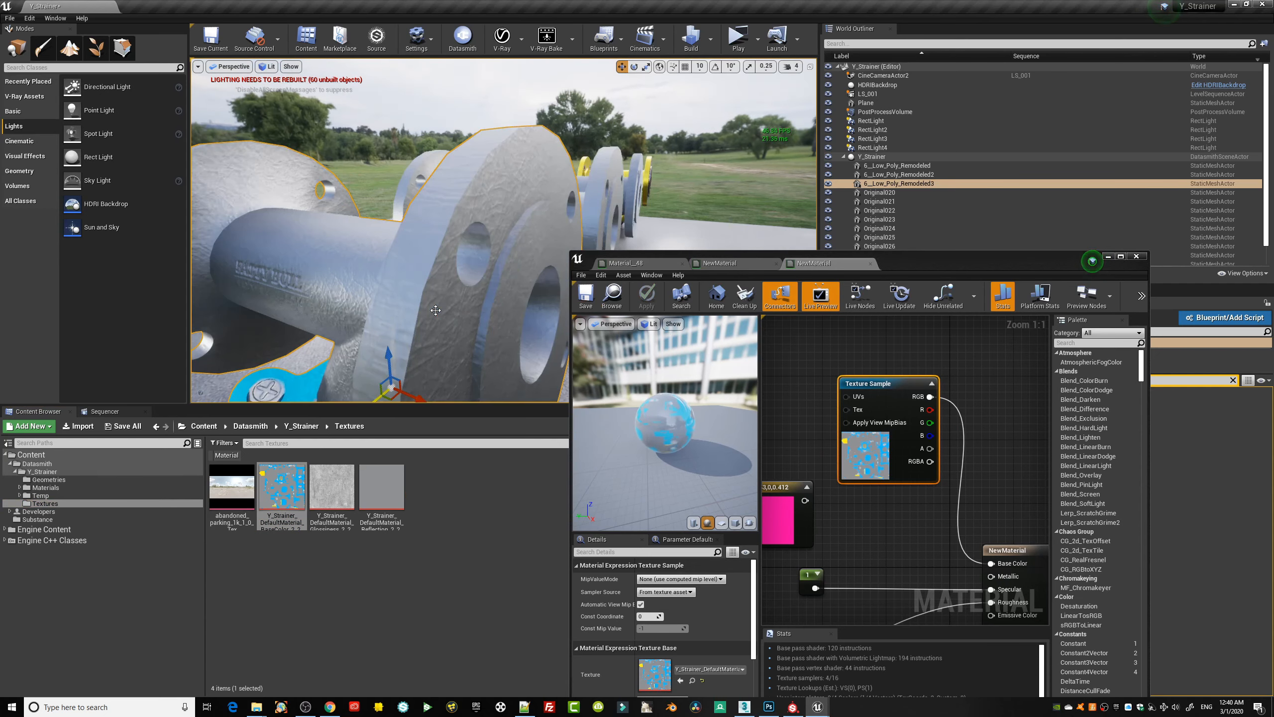
scroll(431, 303, "down", 4)
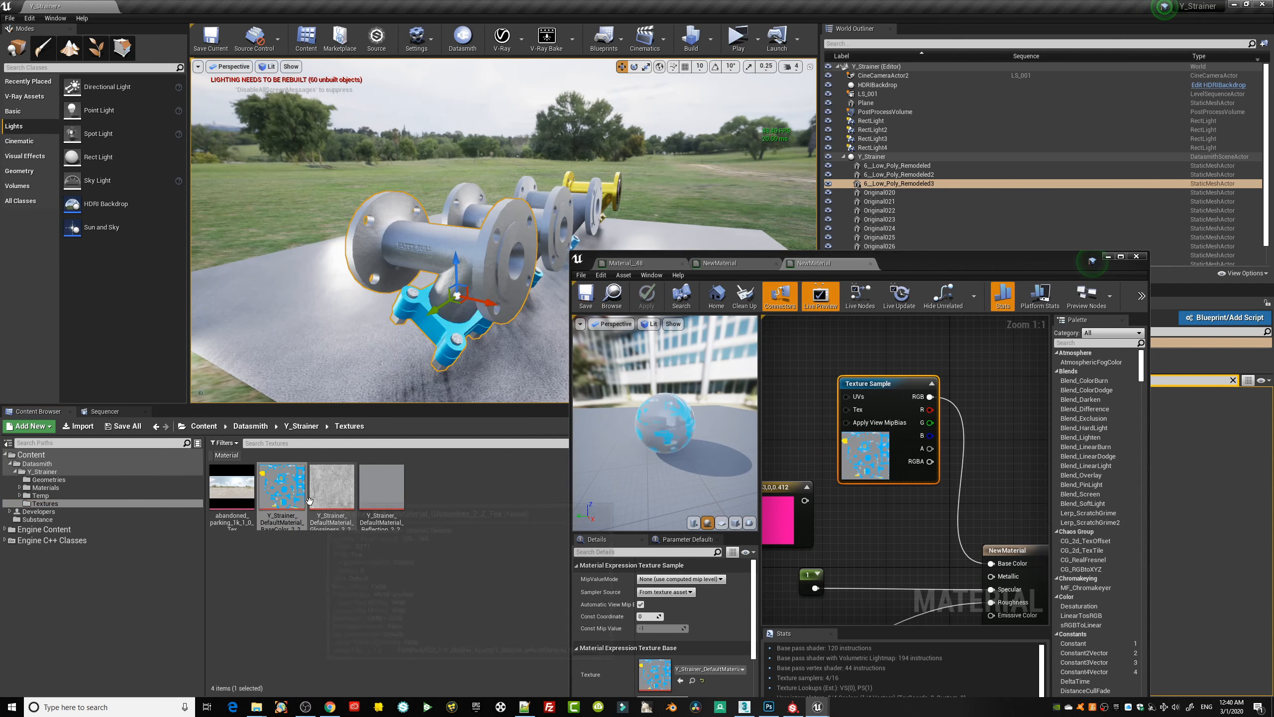
left_click(226, 454)
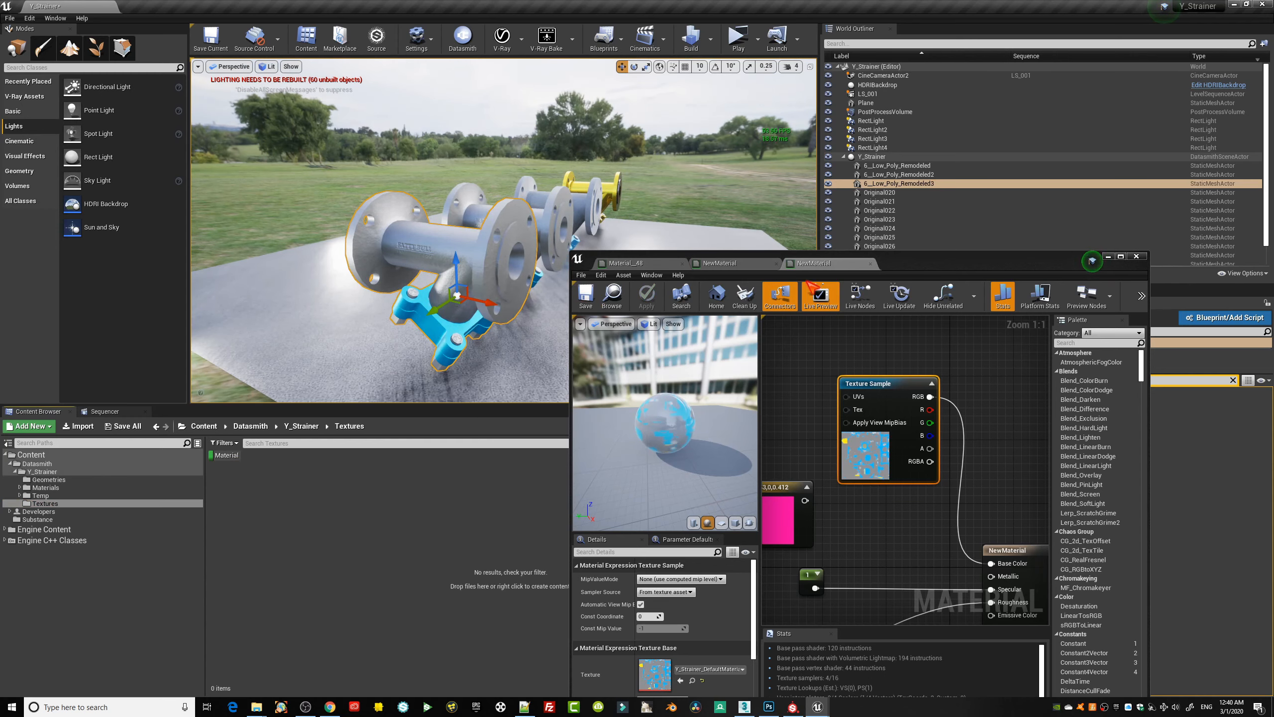
- Clear the material editor from the level view and examine the other strainers, inspecting the yellow metal one up close
left_click_drag(943, 267, 1058, 318)
right_click_drag(661, 279, 661, 279)
left_click_drag(616, 290, 629, 260)
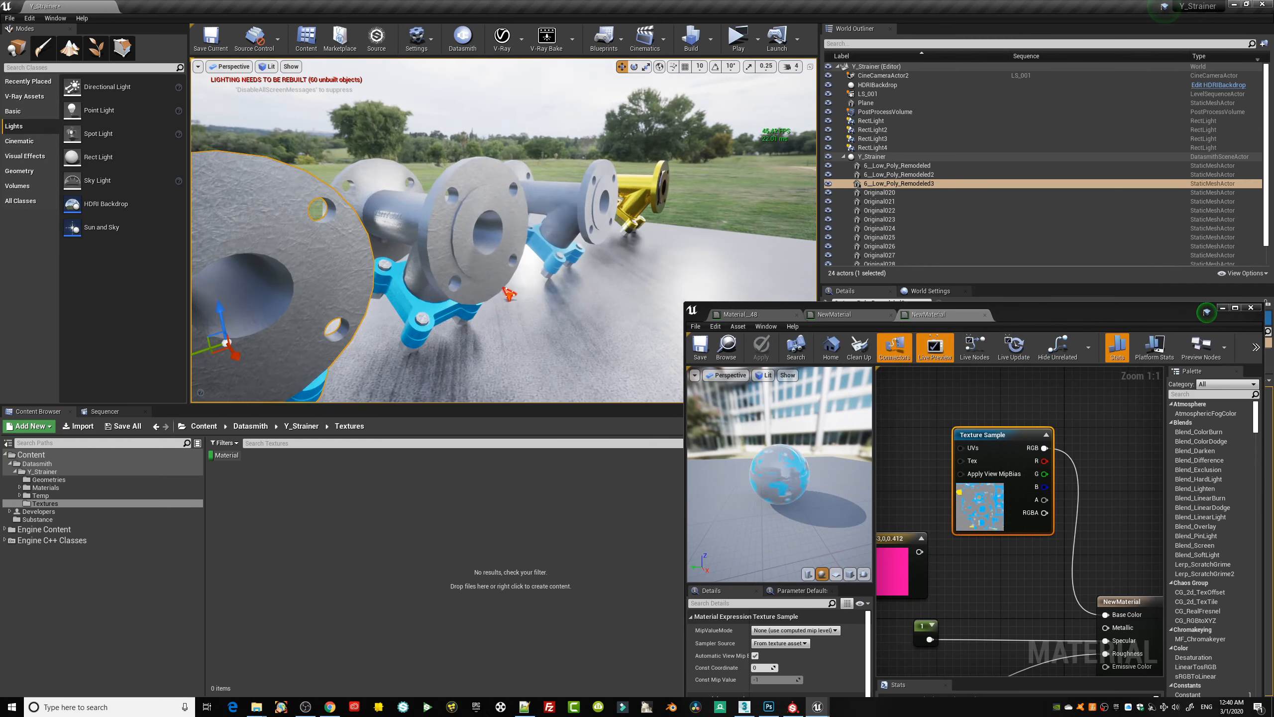
left_click(199, 67)
mouse_move(250, 131)
left_click(325, 132)
left_click(512, 302)
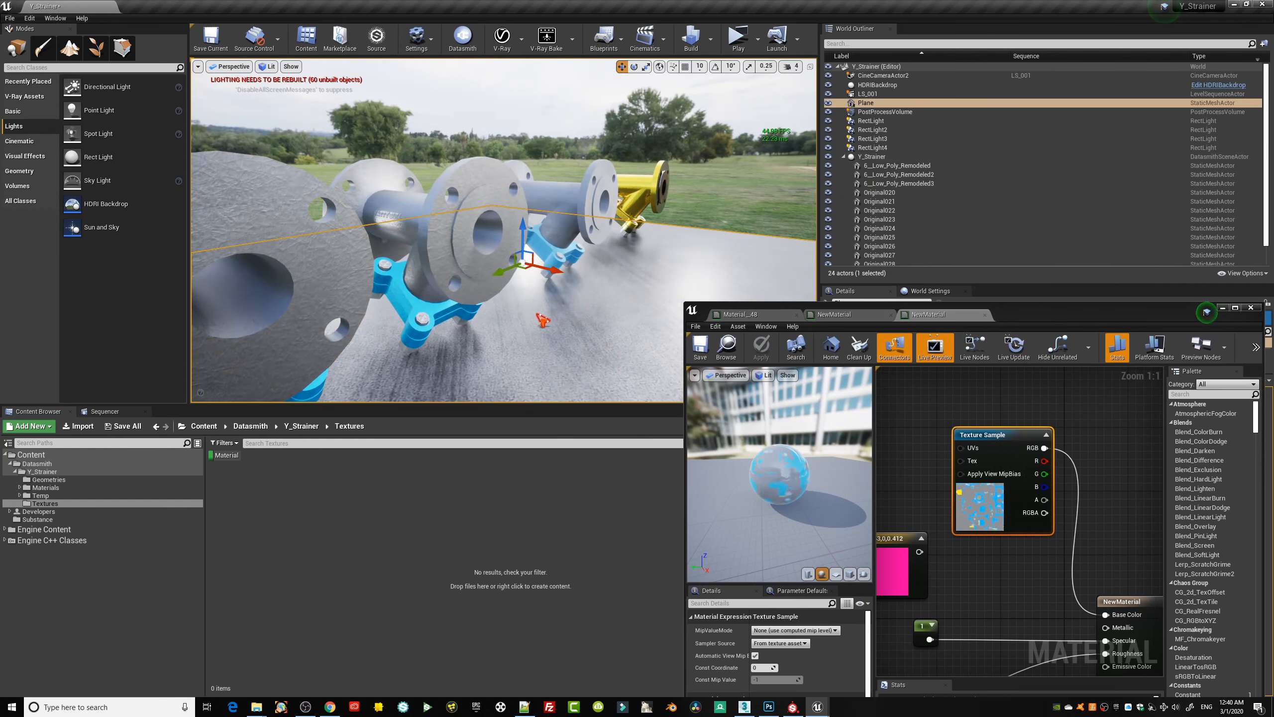
mouse_move(537, 315)
left_mouse_down()
mouse_move(545, 301)
mouse_move(516, 296)
mouse_move(522, 330)
left_mouse_up()
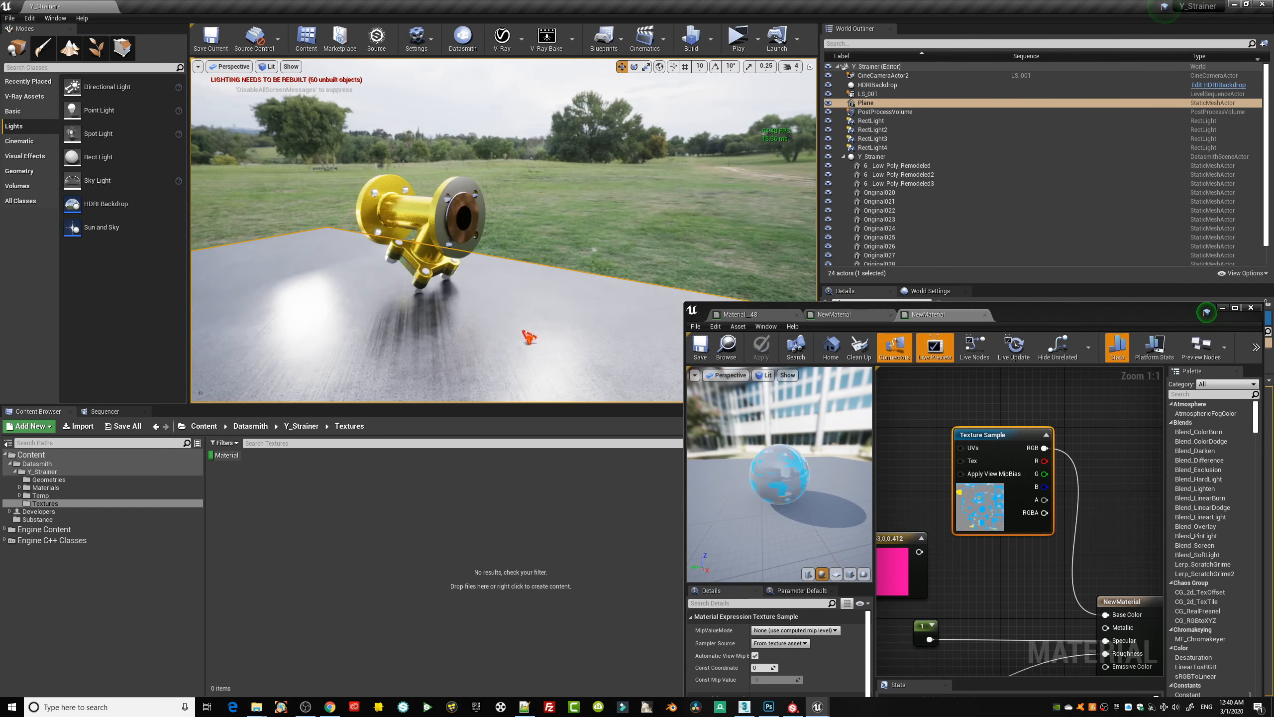
left_click_drag(409, 379, 615, 228)
left_click(625, 217)
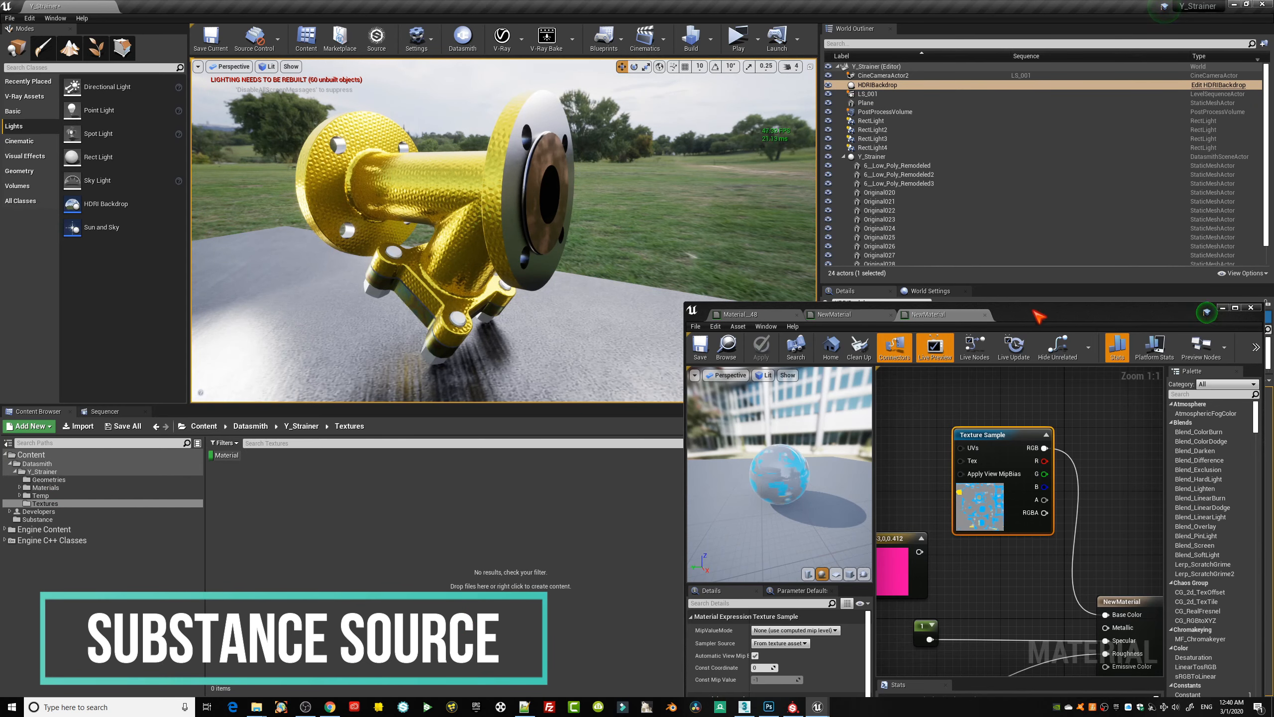
- Close the material editor window, apply the pending Material__48 changes and view the yellow strainer again
left_click_drag(1033, 311, 701, 187)
left_click(919, 185)
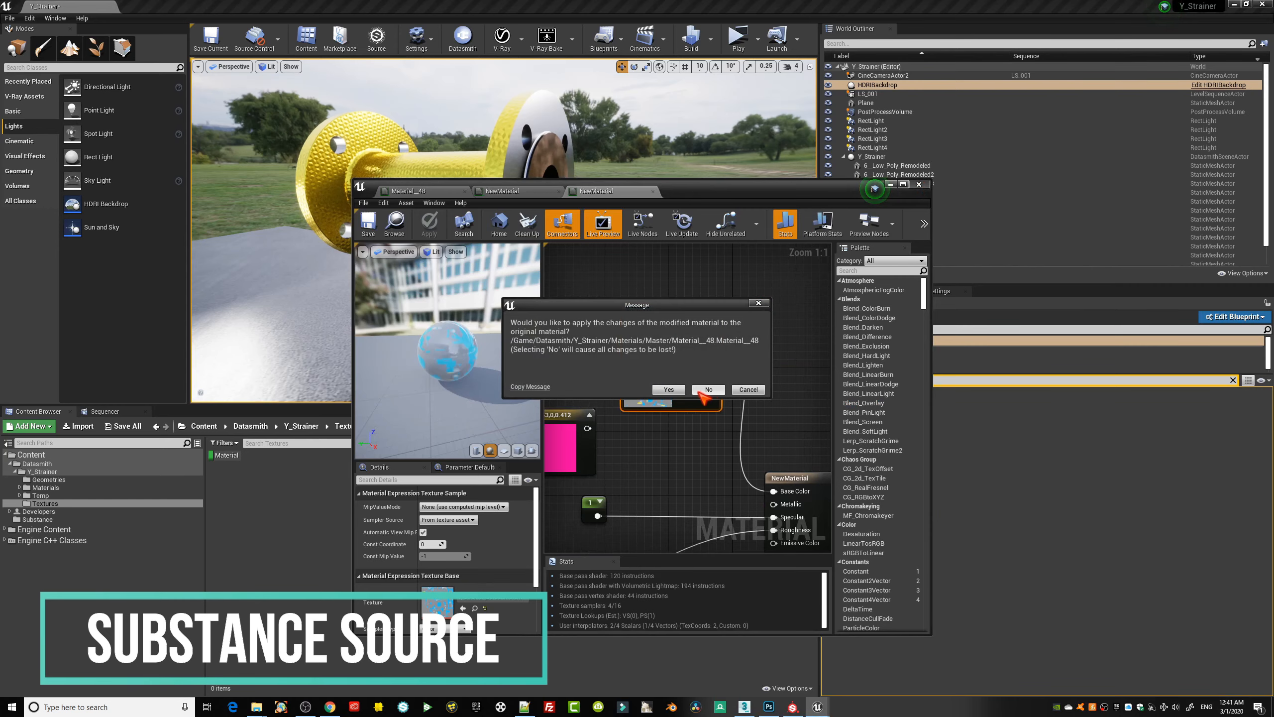
left_click(668, 390)
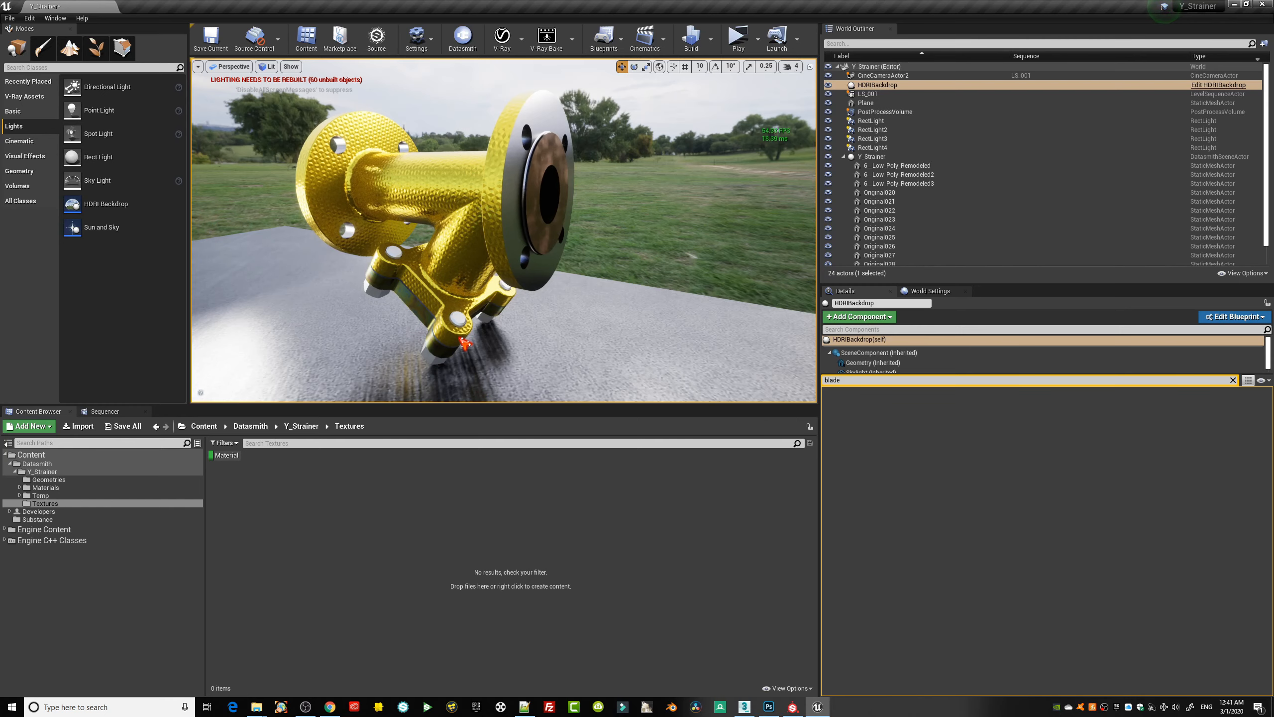
mouse_move(479, 321)
middle_mouse_down()
mouse_move(542, 326)
mouse_move(479, 320)
middle_mouse_up()
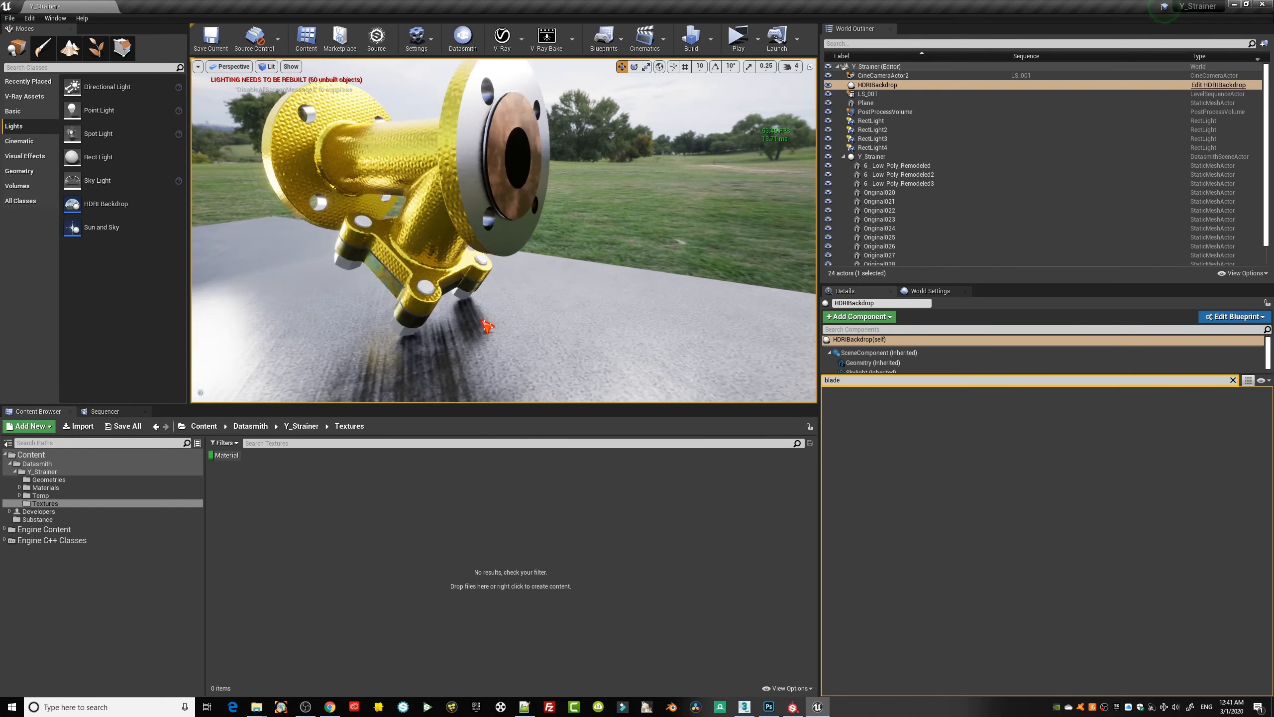
mouse_move(509, 328)
left_mouse_down()
mouse_move(510, 291)
mouse_move(509, 323)
mouse_move(520, 313)
mouse_move(510, 324)
left_mouse_up()
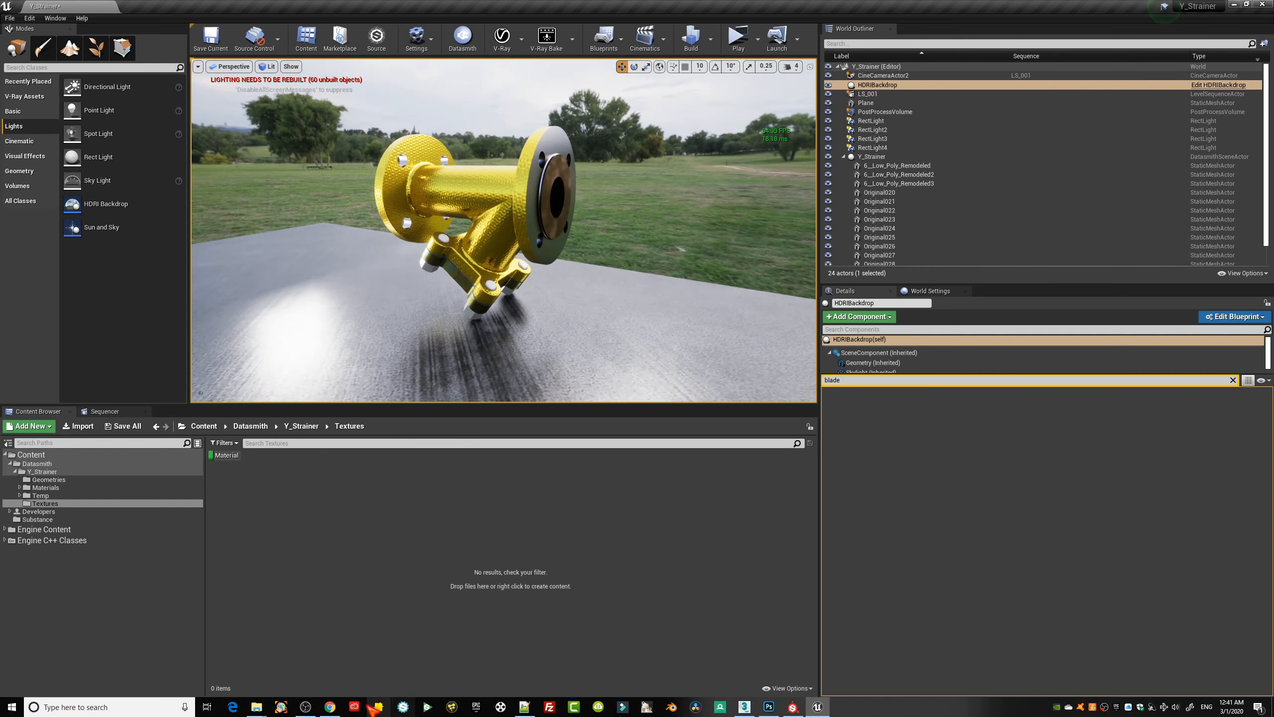
- Switch to Substance Source in Chrome and look through the metallic material results
left_click(330, 706)
left_click(701, 8)
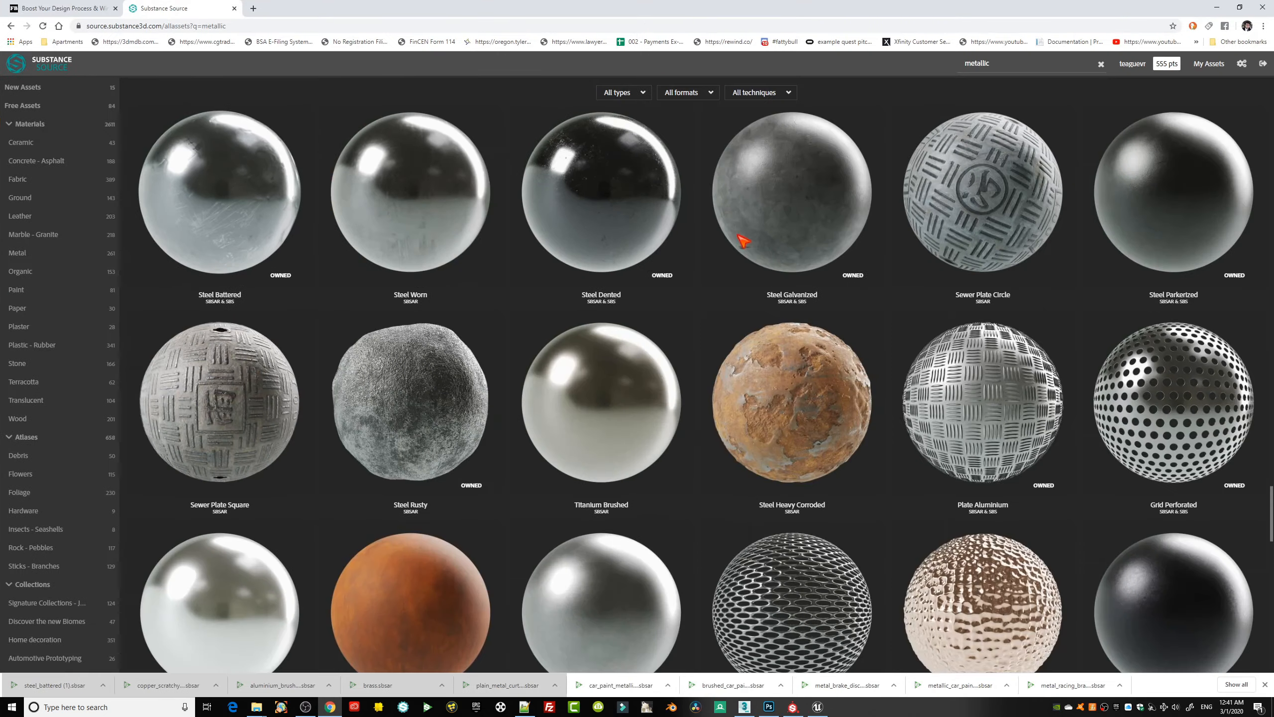
scroll(444, 202, "down", 20)
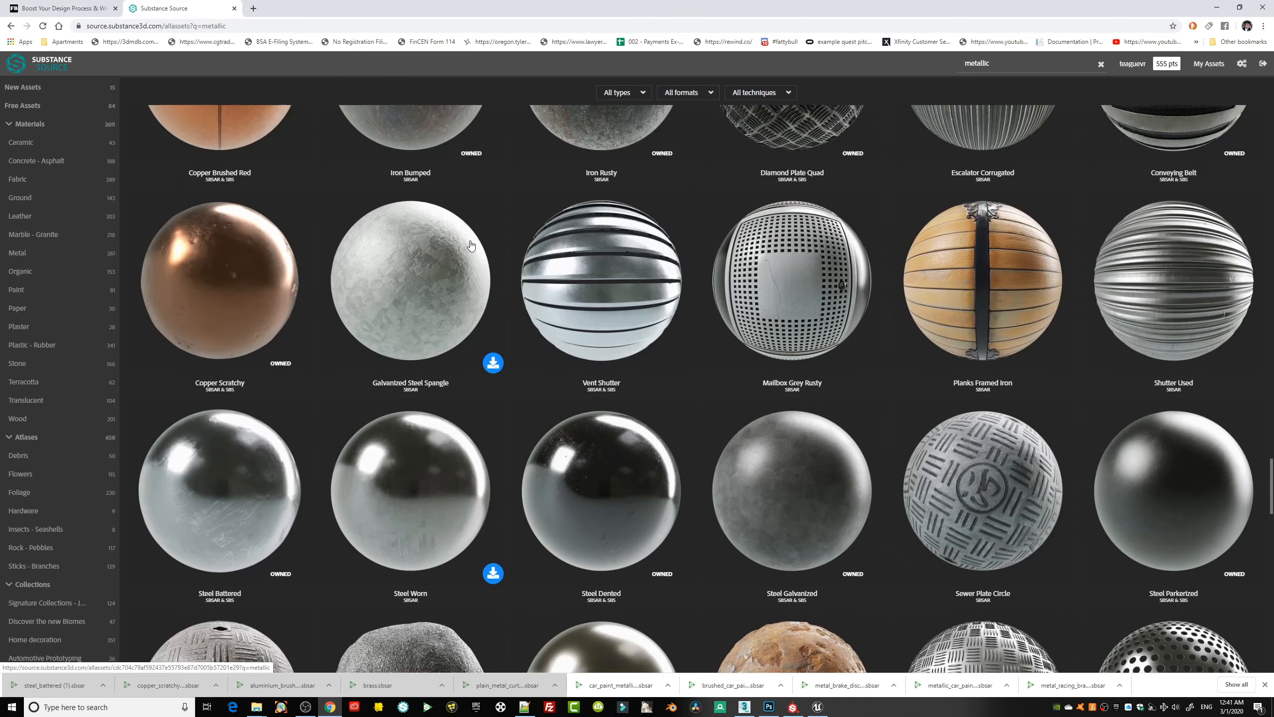
scroll(586, 239, "down", 10)
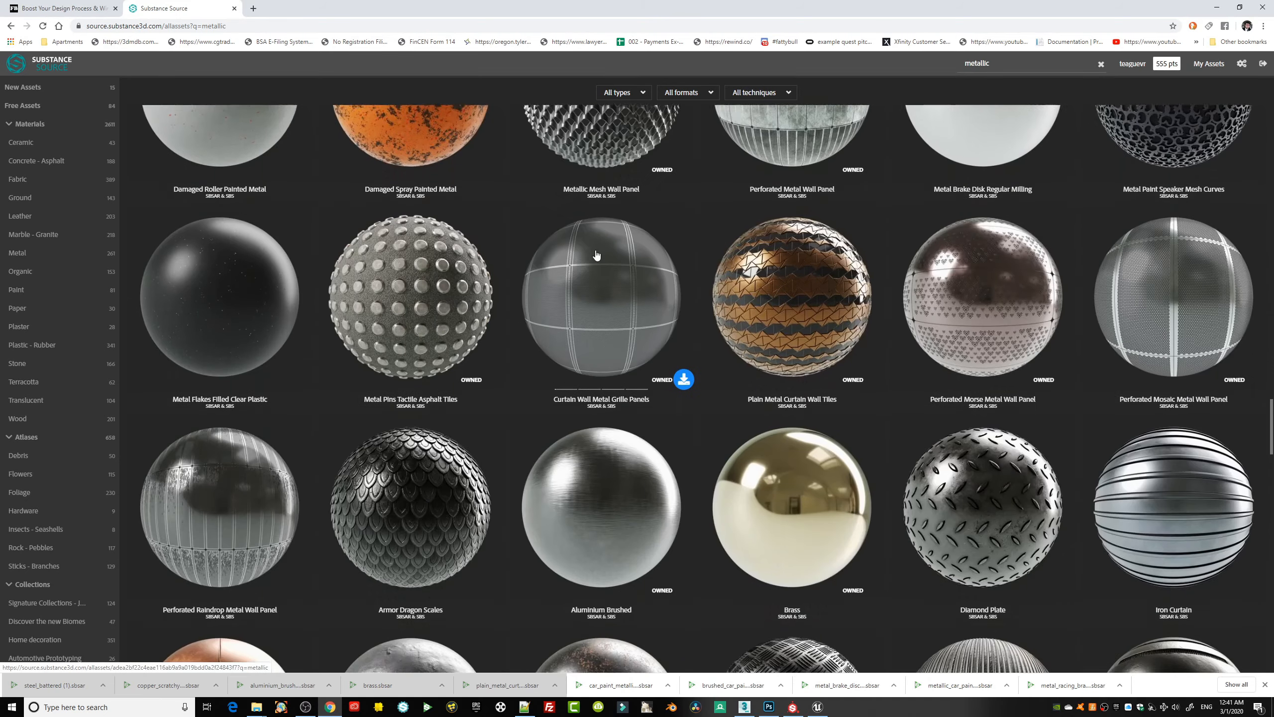
scroll(581, 267, "down", 15)
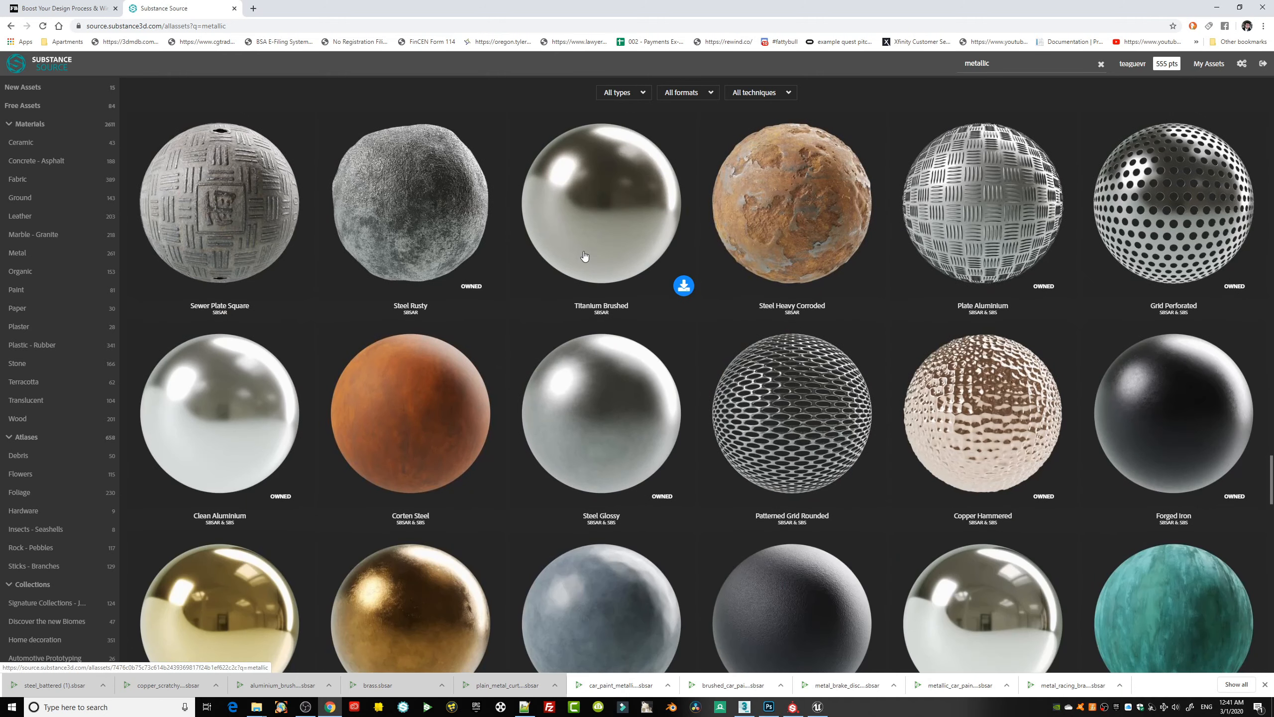
scroll(584, 253, "down", 5)
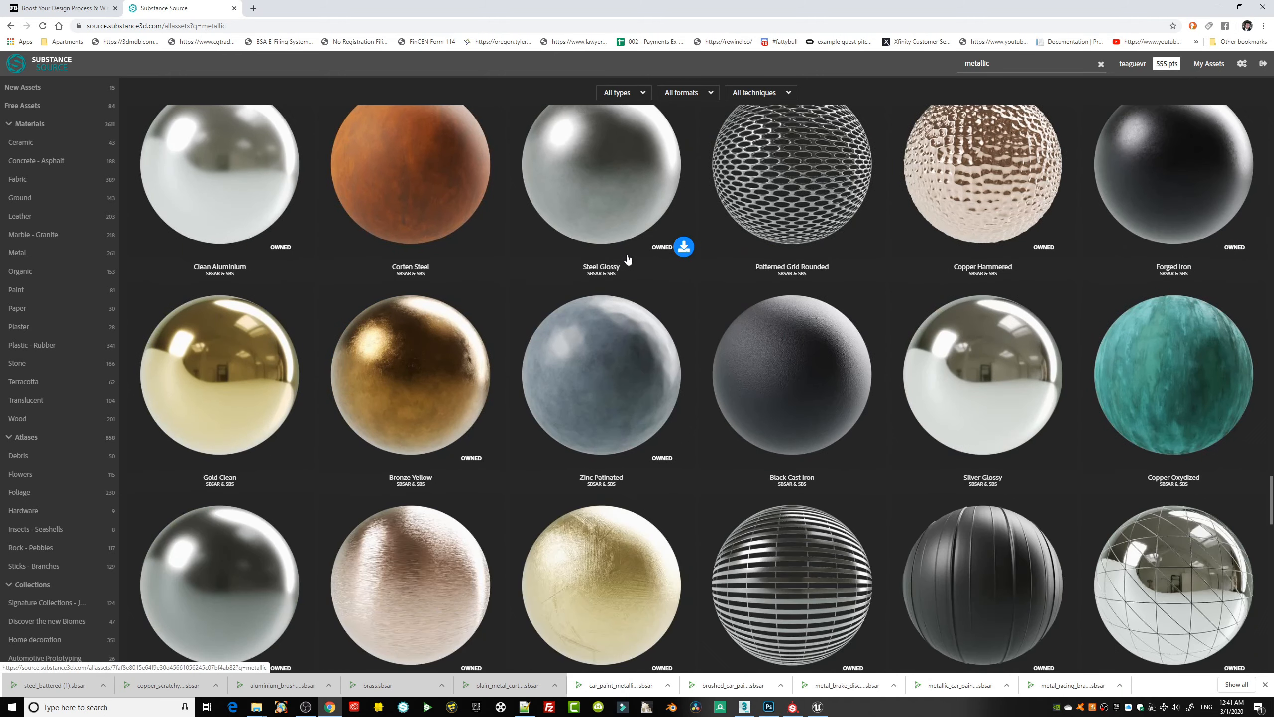
scroll(649, 502, "down", 10)
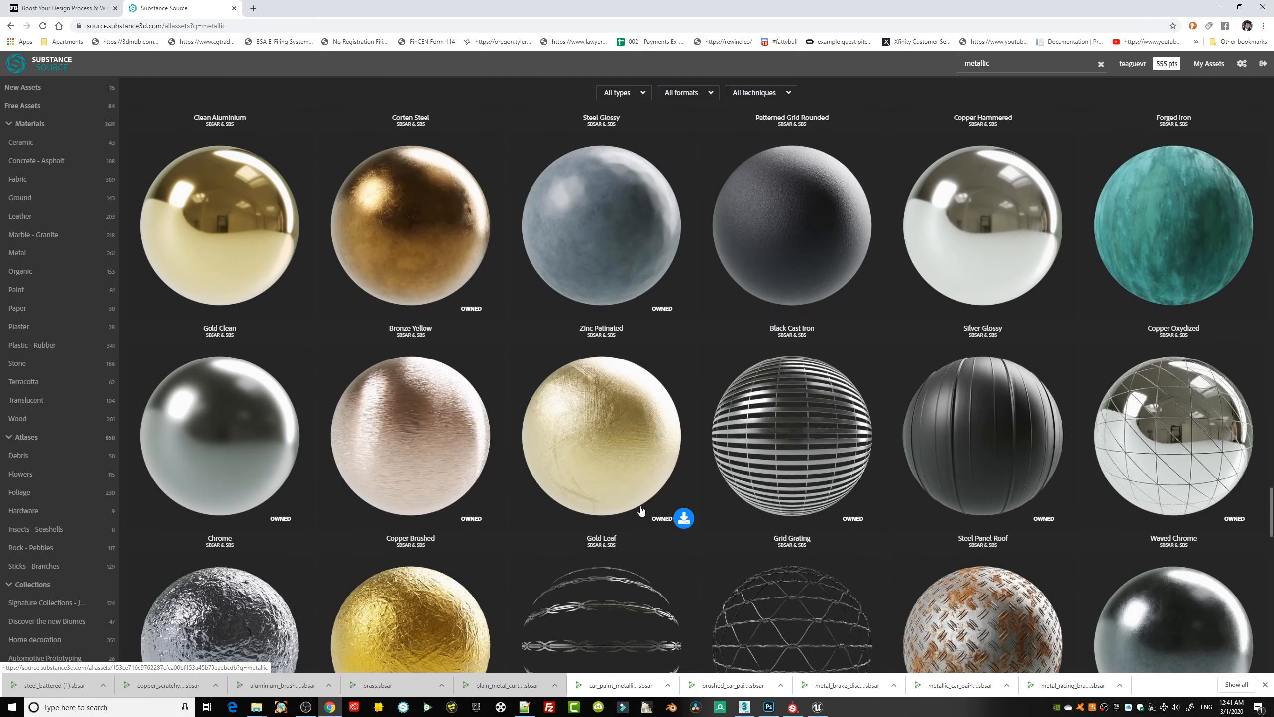
scroll(650, 494, "down", 5)
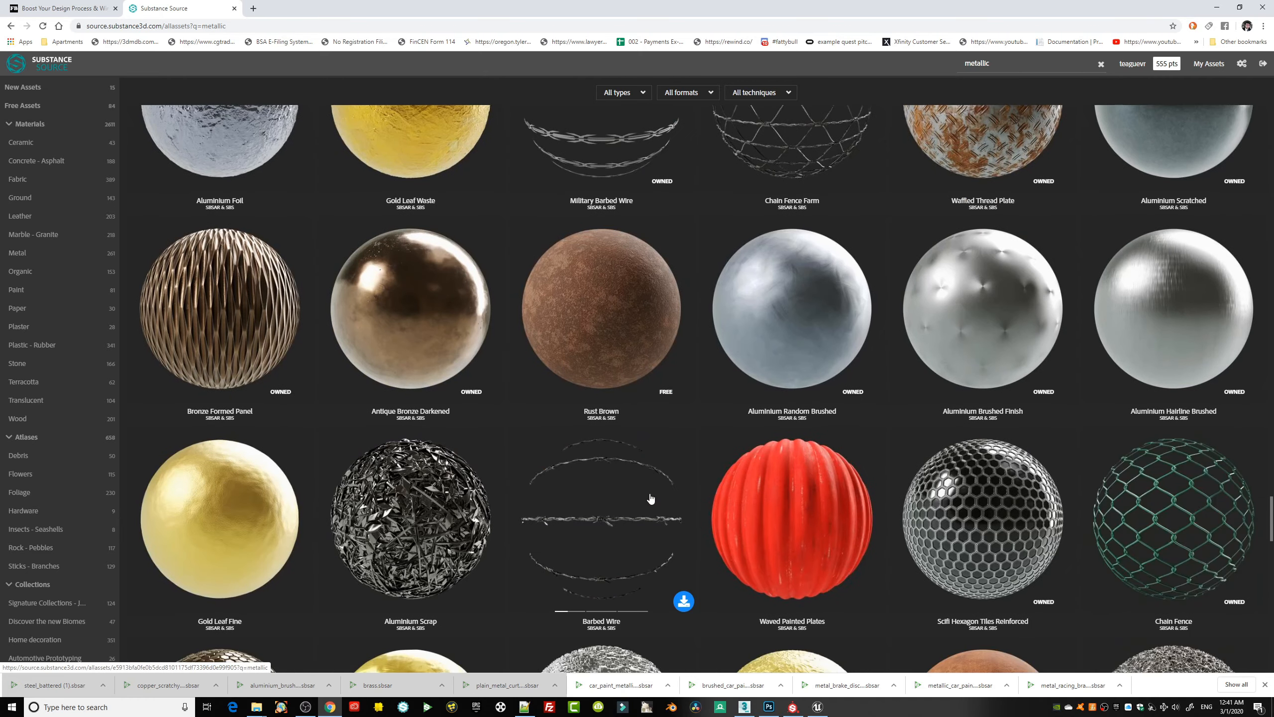
scroll(650, 500, "down", 13)
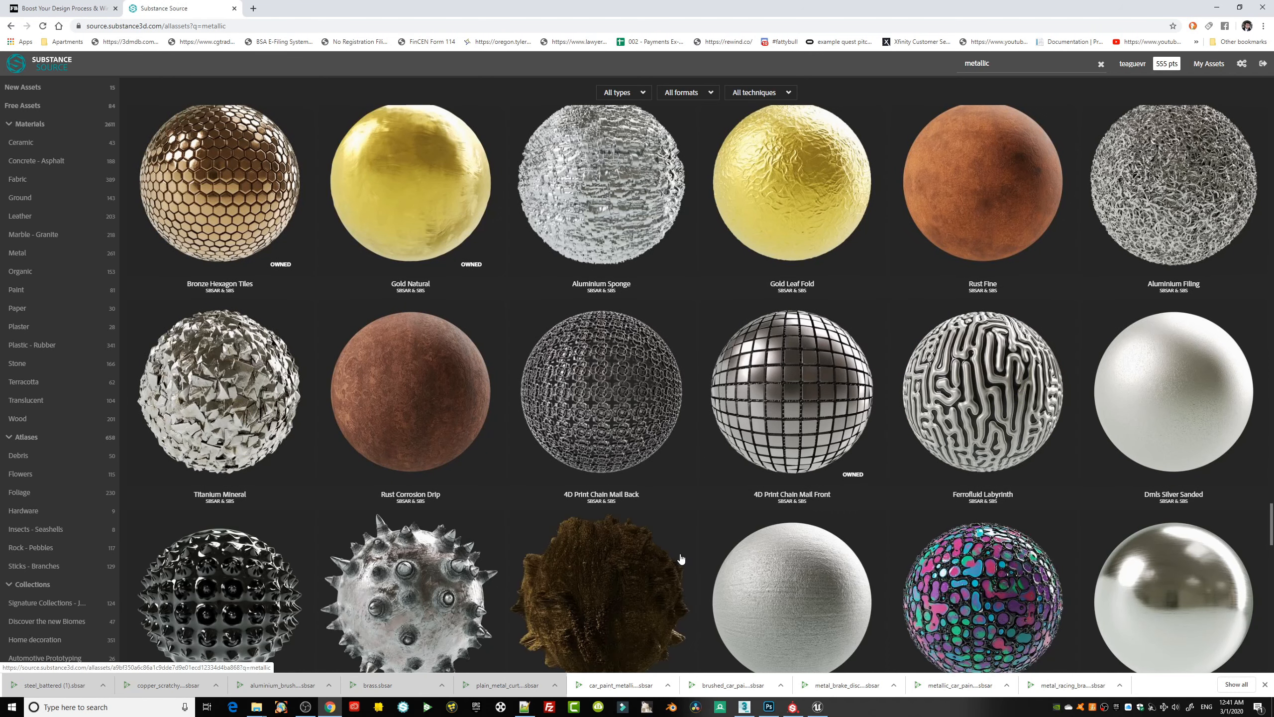
- Search the computer for "substan" and launch Substance Player
left_click(101, 706)
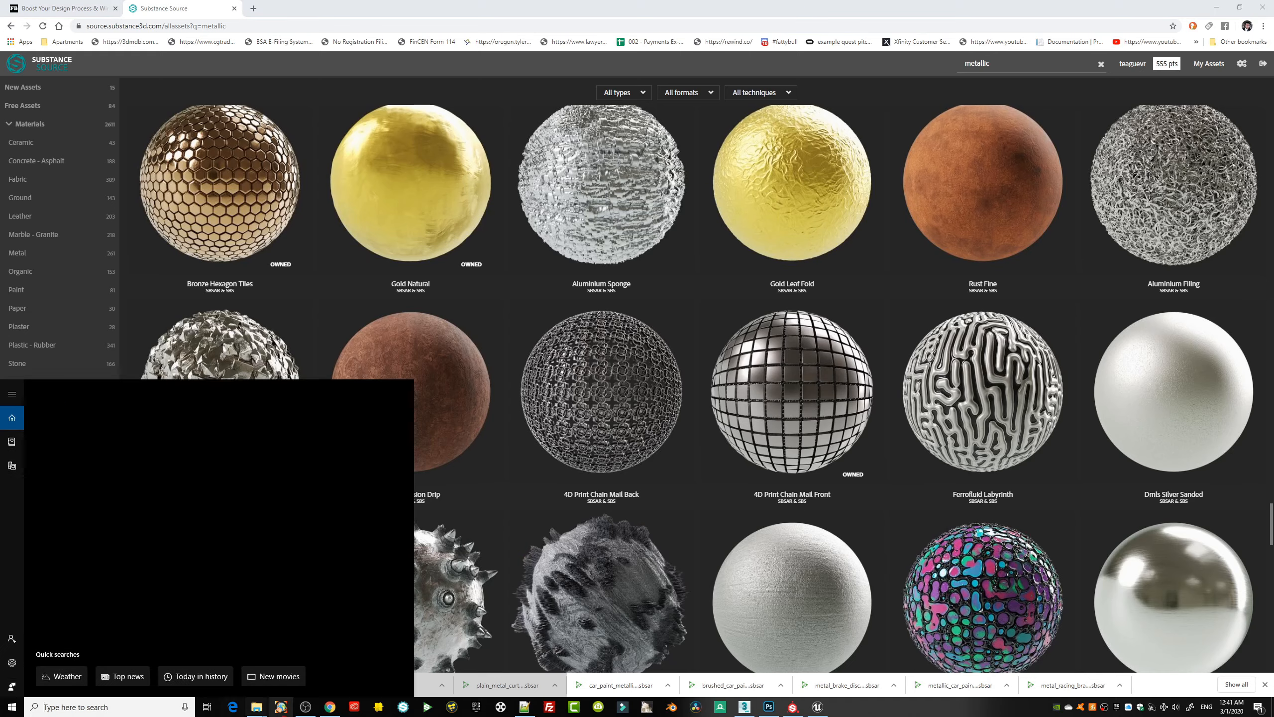
type("substan")
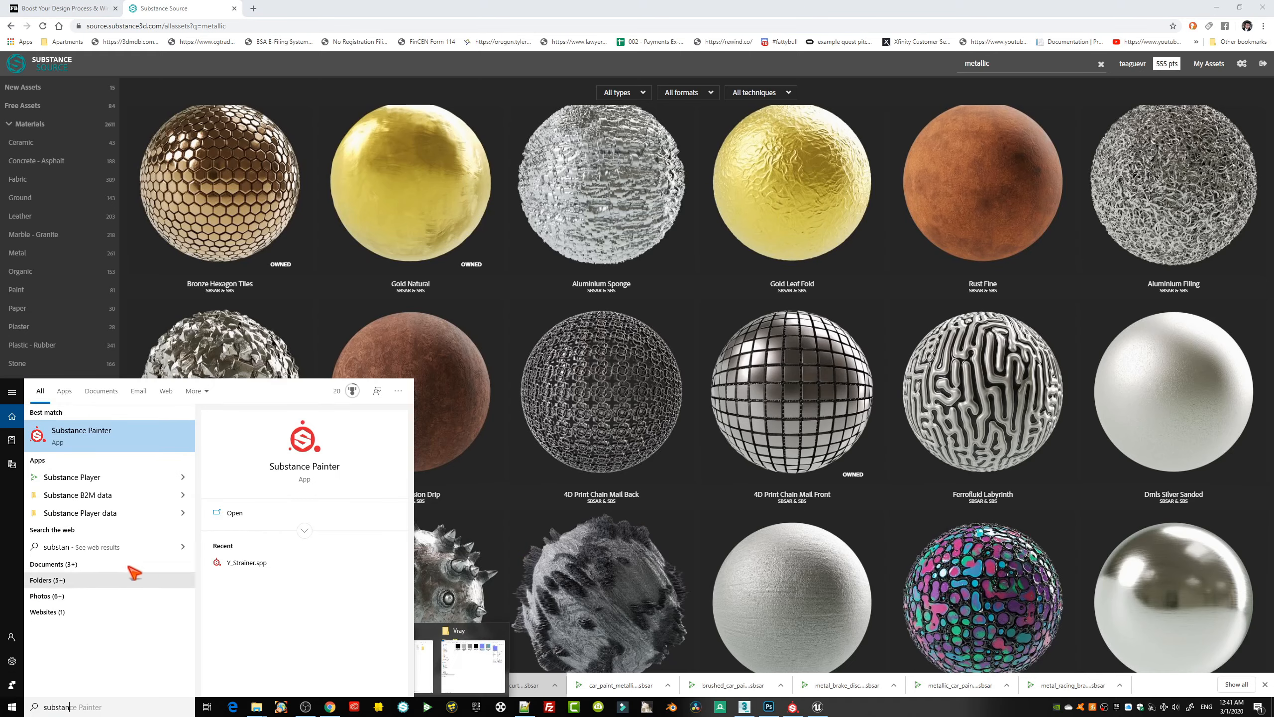
left_click(90, 480)
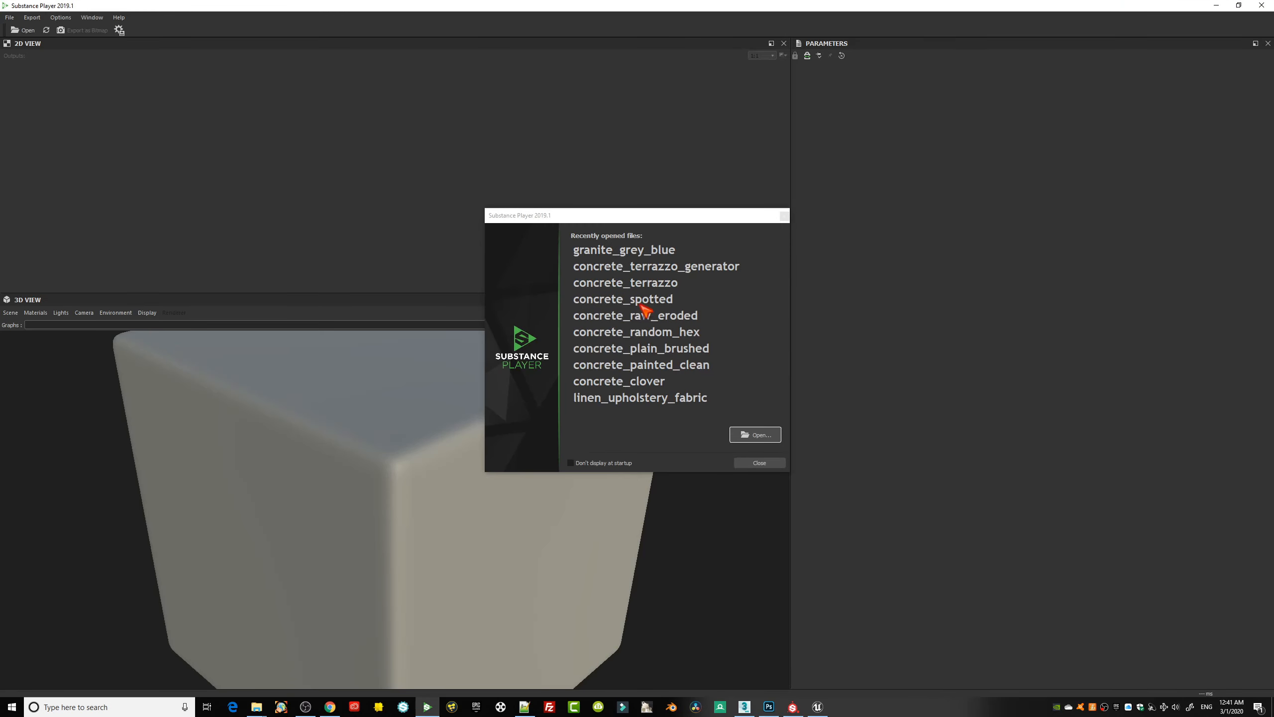
- Open the recent concrete_terrazzo_generator material and view its cube preview from a wider, rotated angle
left_click(656, 266)
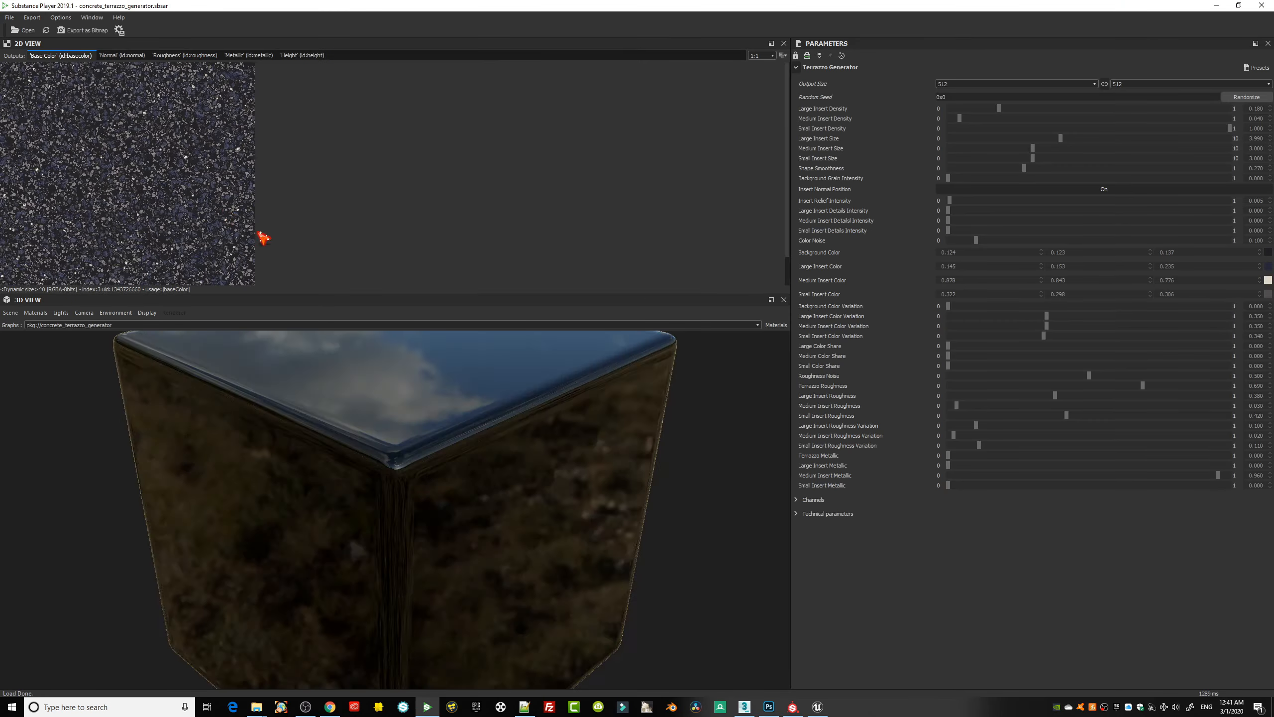
scroll(461, 486, "down", 3)
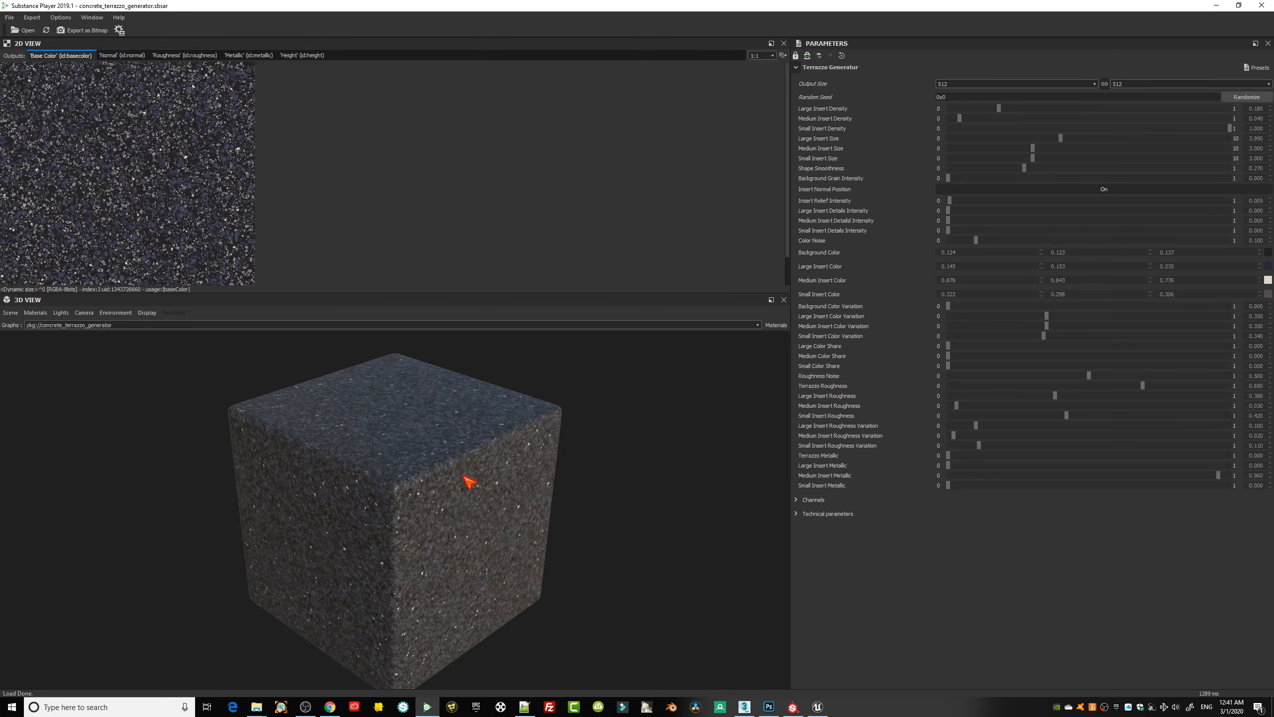
left_click_drag(455, 490, 519, 508)
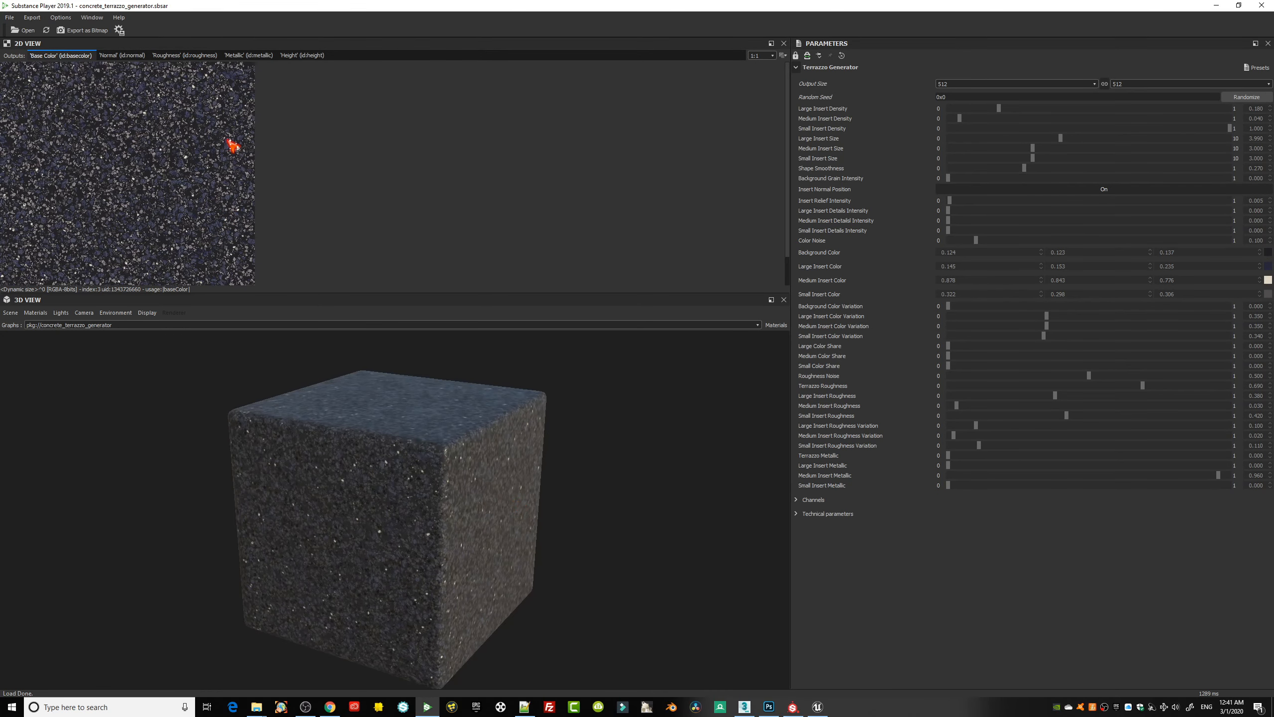
- Review the bitmap export options for the terrazzo material without exporting, and close Substance Player to return to Substance Source
left_click(9, 17)
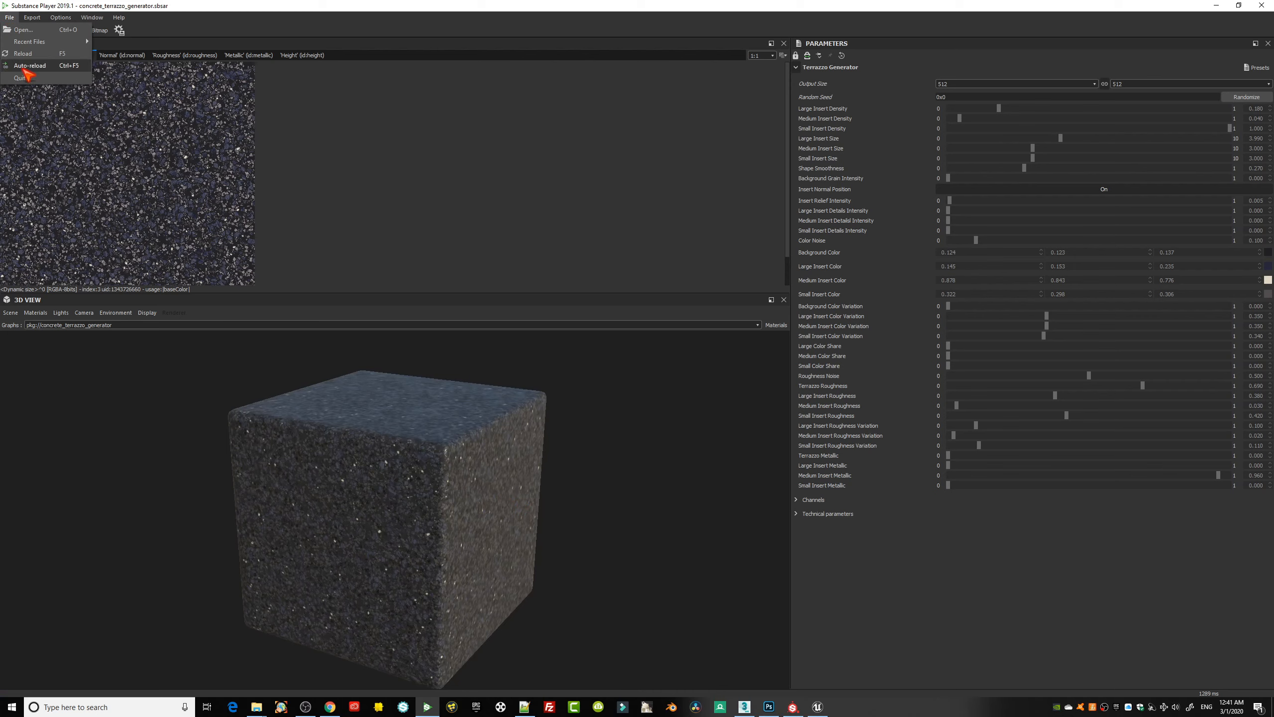
left_click(223, 11)
left_click(99, 32)
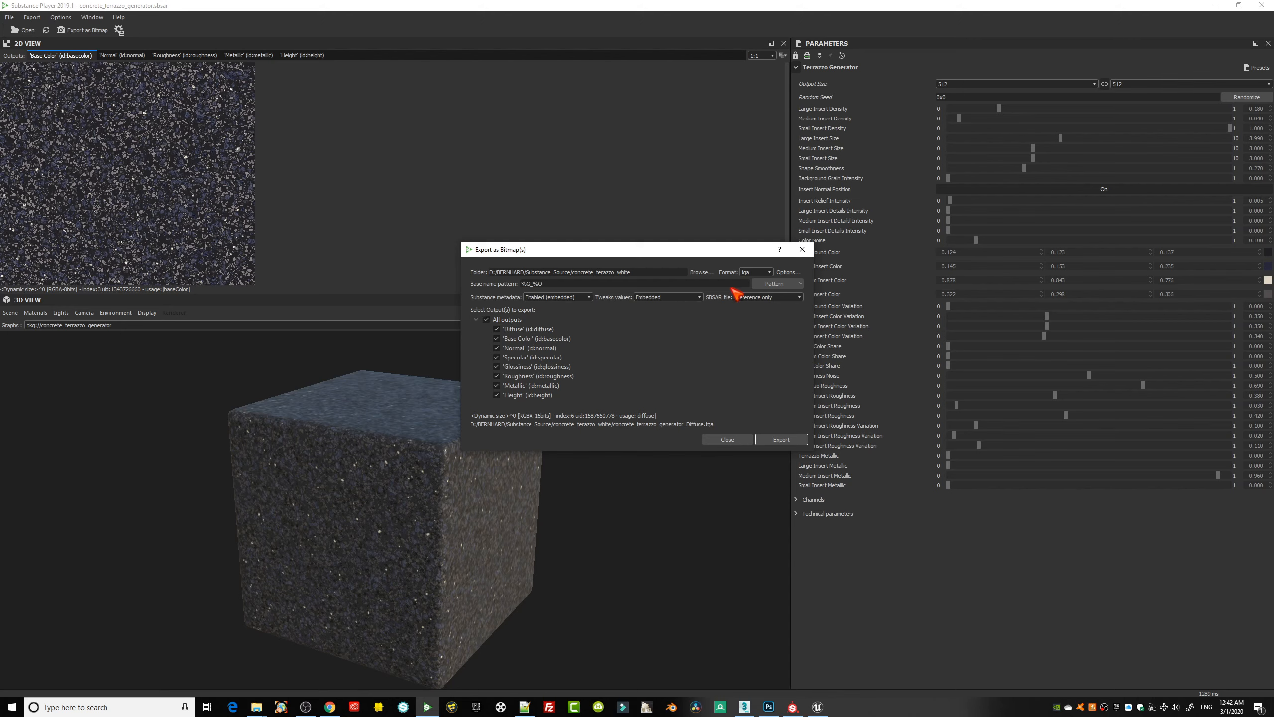
left_click(803, 250)
left_click(1260, 7)
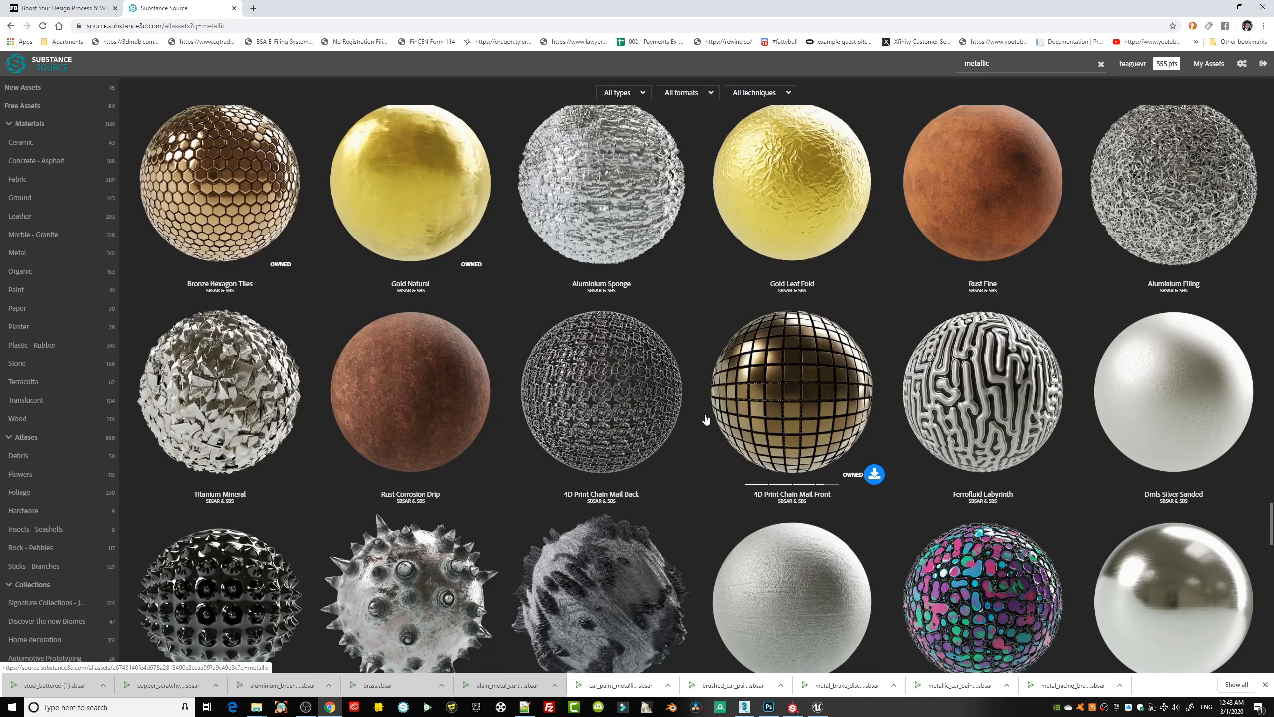
- Look through the metallic material results and try to download Bronze Hexagon Tiles
scroll(636, 423, "up", 3)
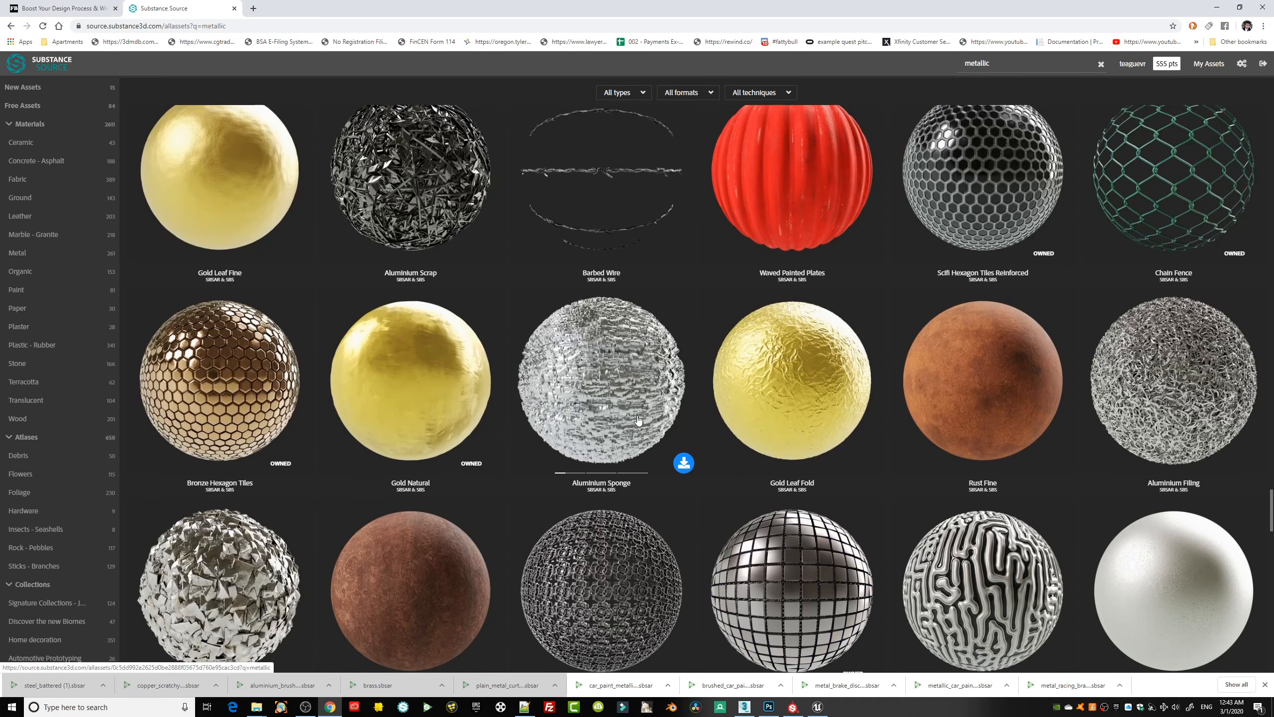
scroll(639, 412, "down", 3)
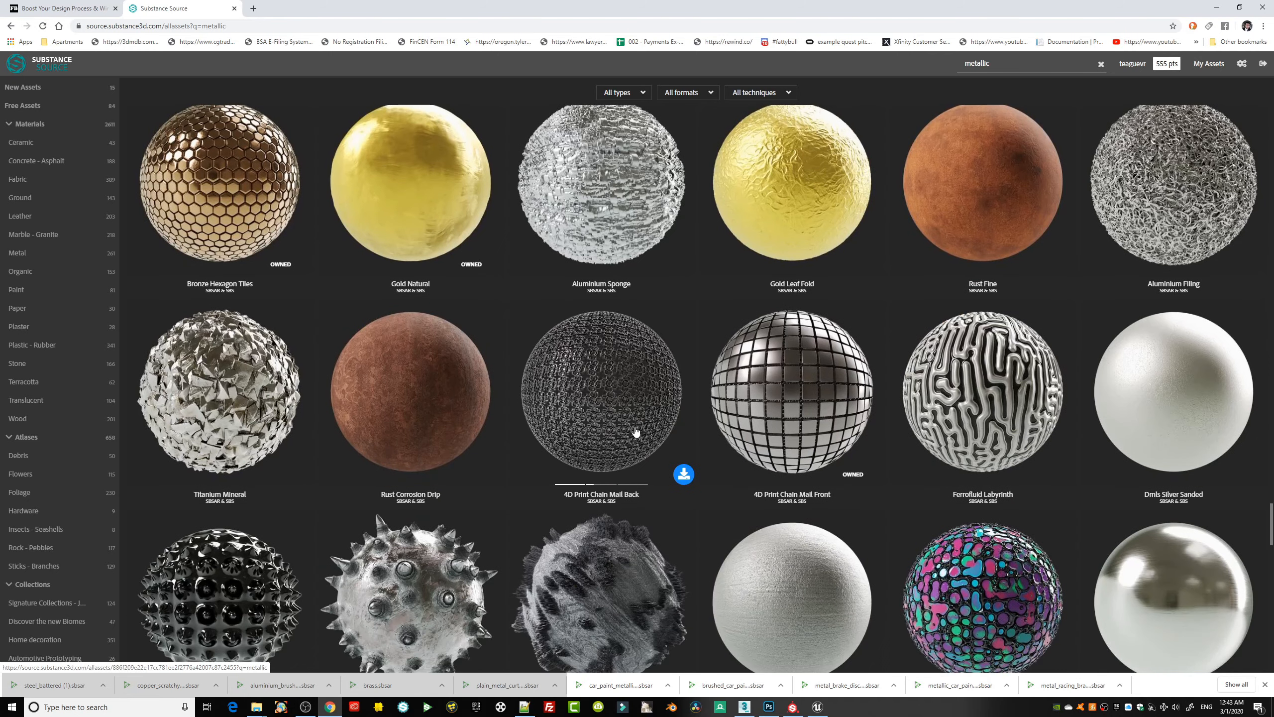
scroll(636, 432, "down", 2)
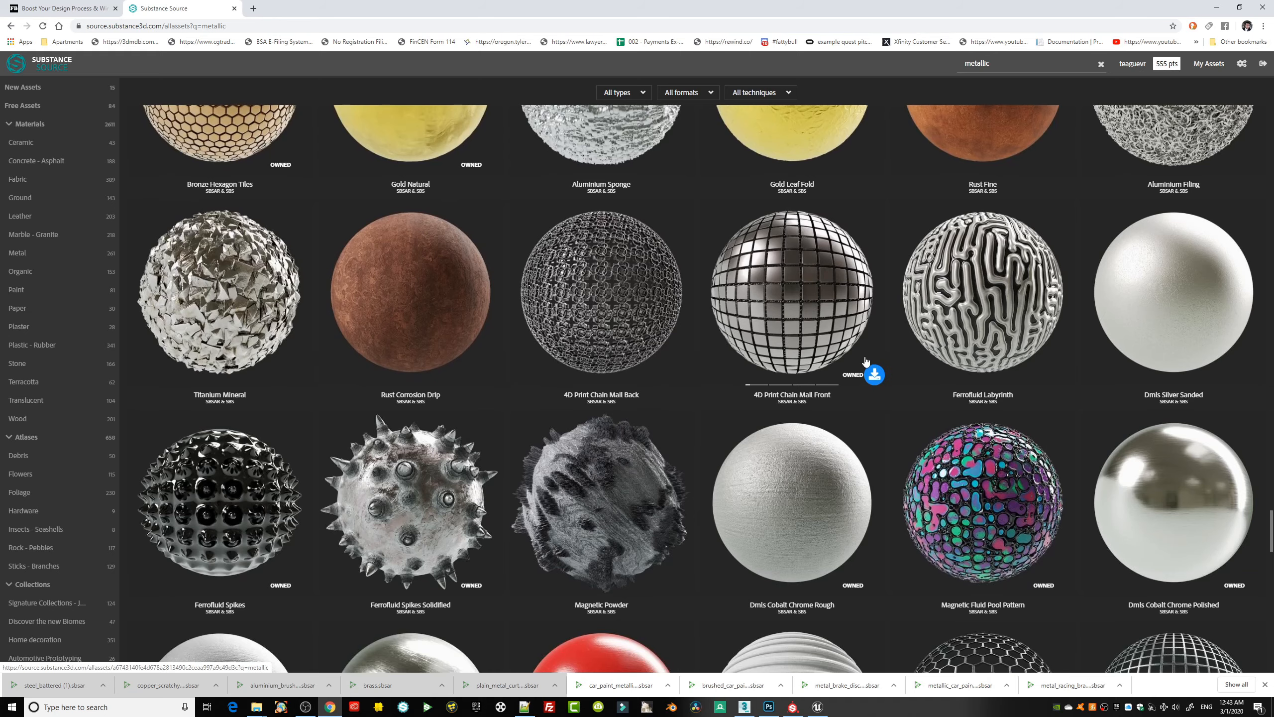
scroll(939, 392, "up", 3)
scroll(364, 336, "up", 6)
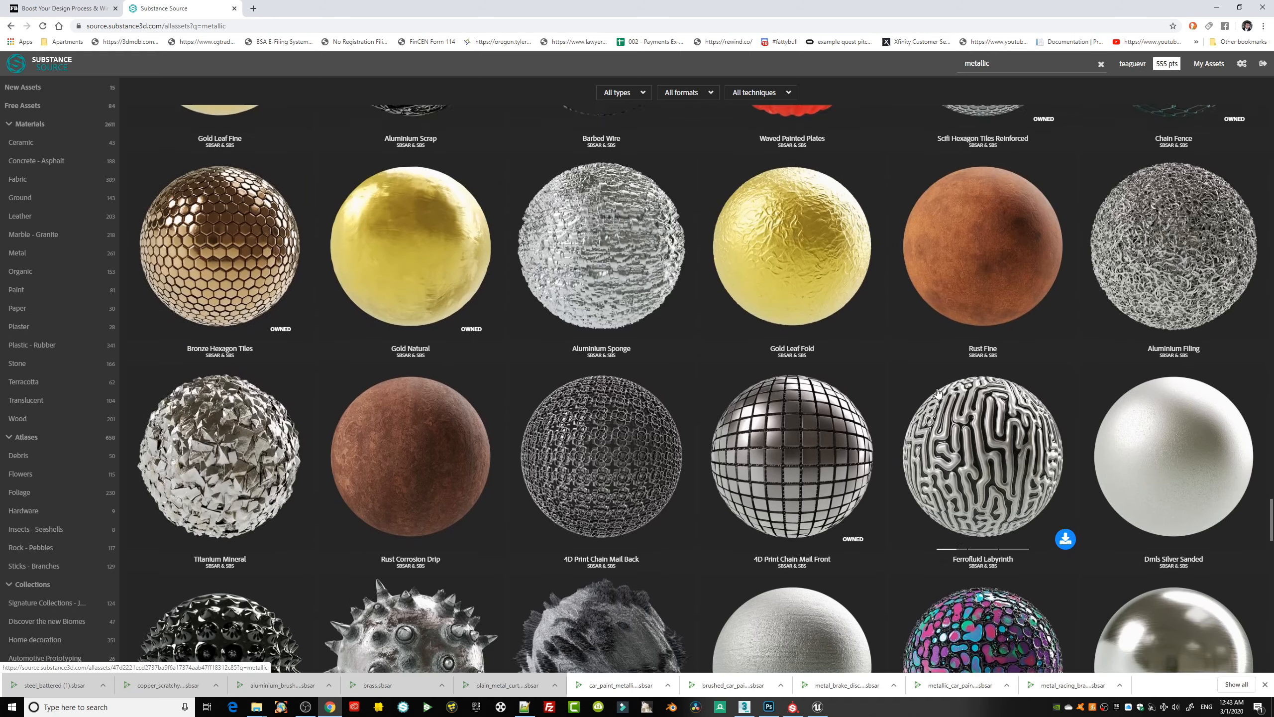
scroll(395, 367, "down", 3)
scroll(395, 367, "down", 2)
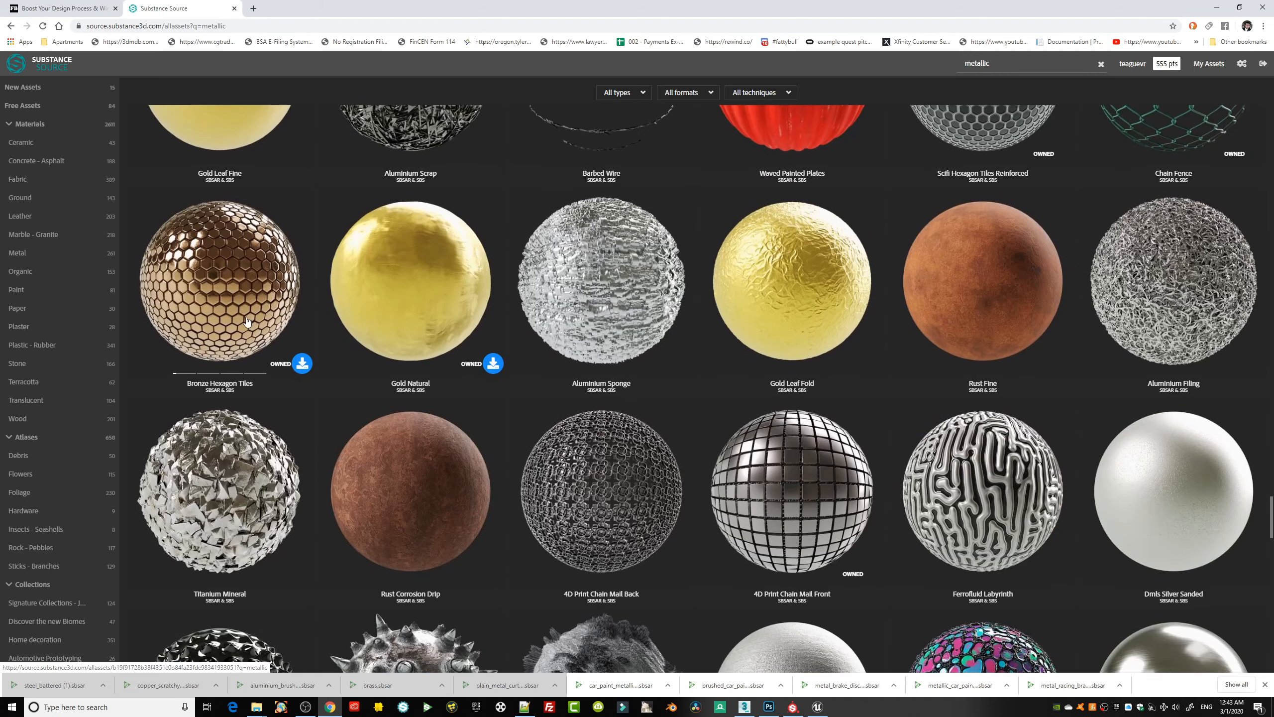
left_click(302, 364)
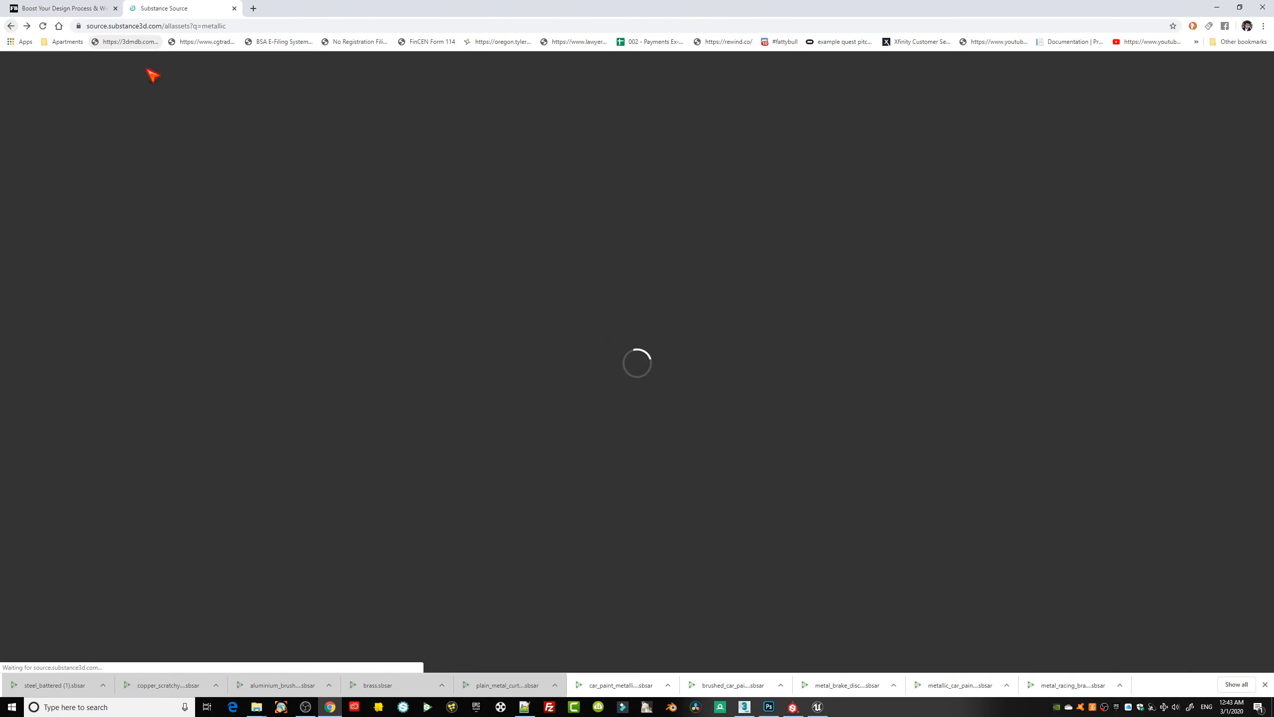
- Find Painted Metal Chipped in the reloaded metallic results and download it
scroll(466, 450, "down", 6)
scroll(466, 450, "down", 15)
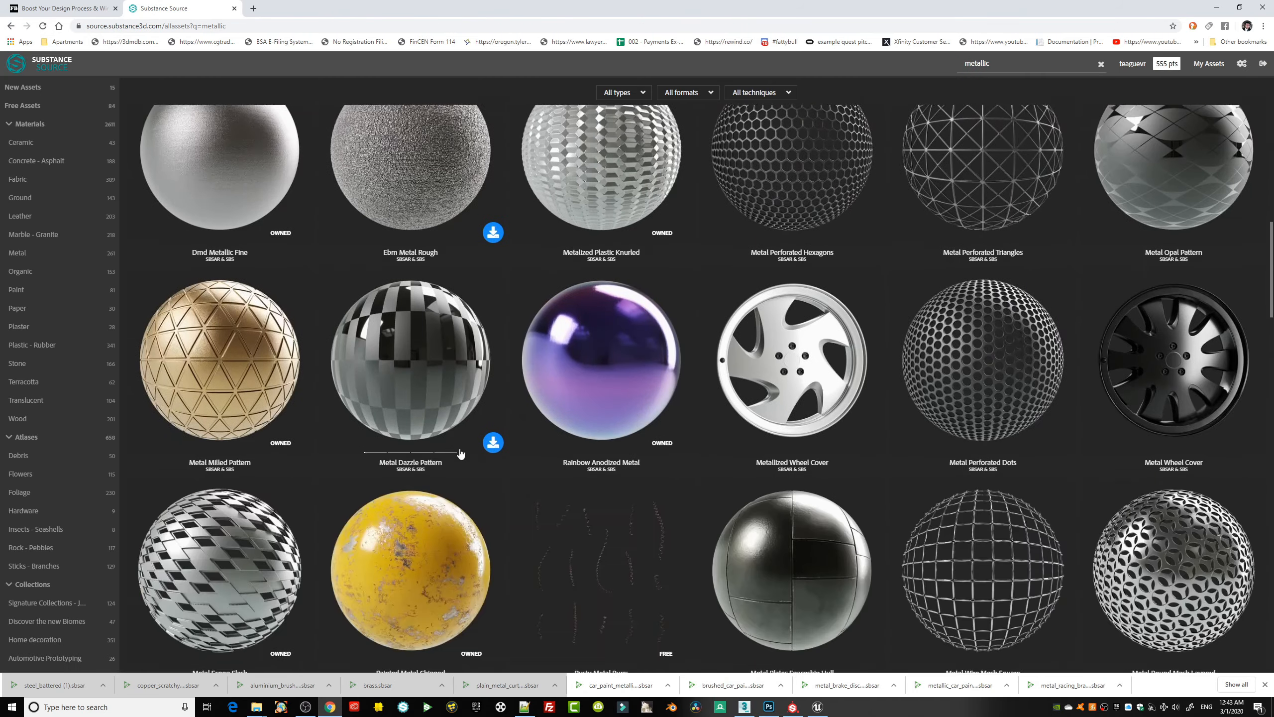
scroll(436, 367, "up", 4)
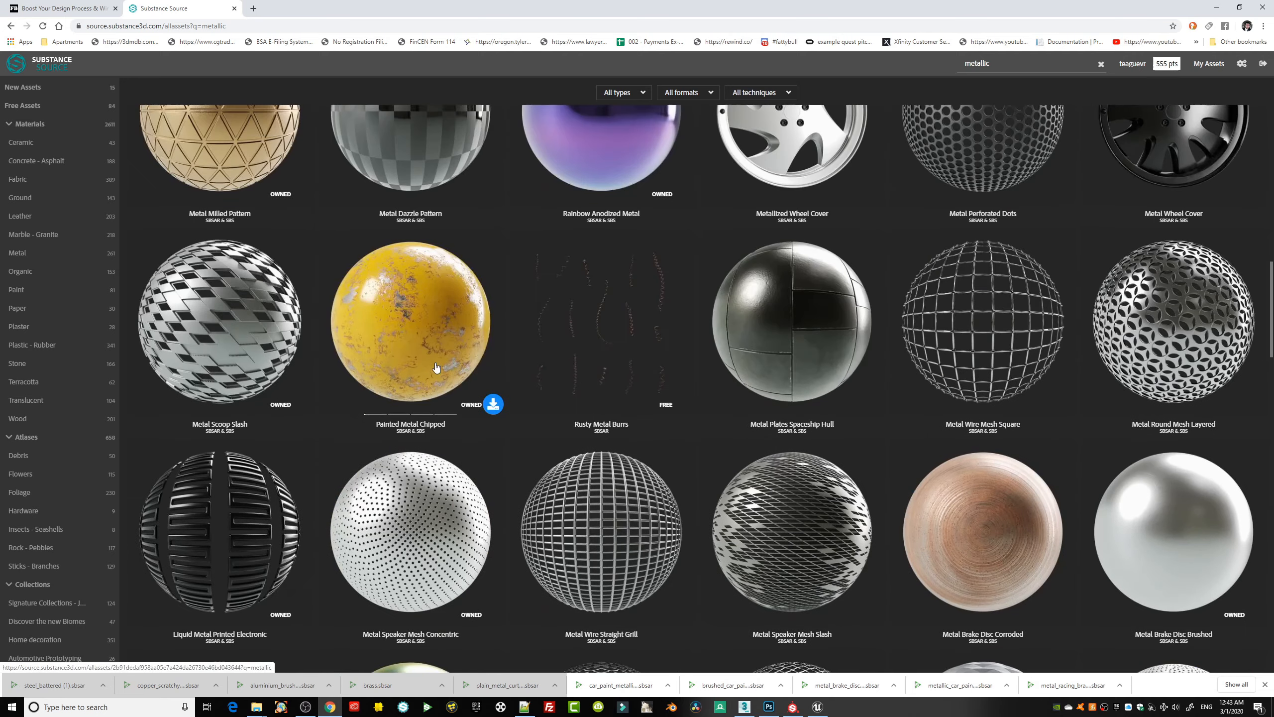
left_click(494, 404)
- Browse further through the metallic materials and download Damaged Spray Painted Metal
scroll(353, 376, "down", 1)
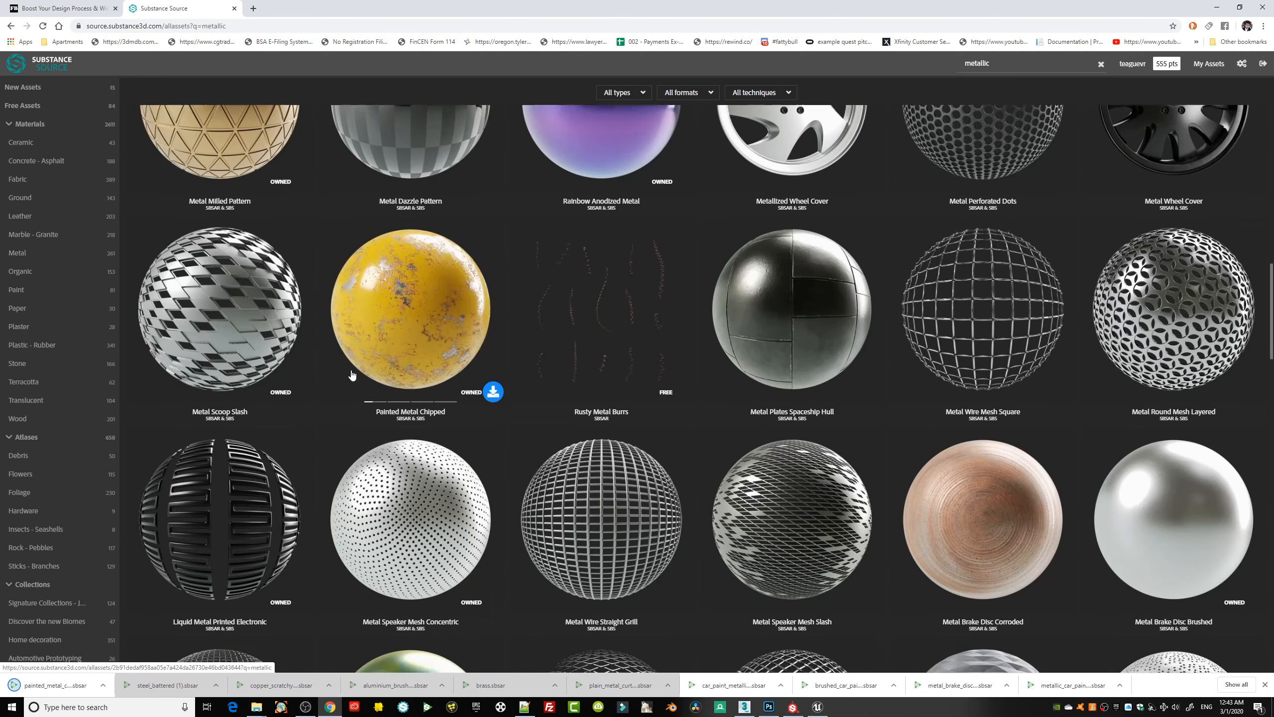
scroll(352, 375, "down", 12)
scroll(477, 367, "up", 6)
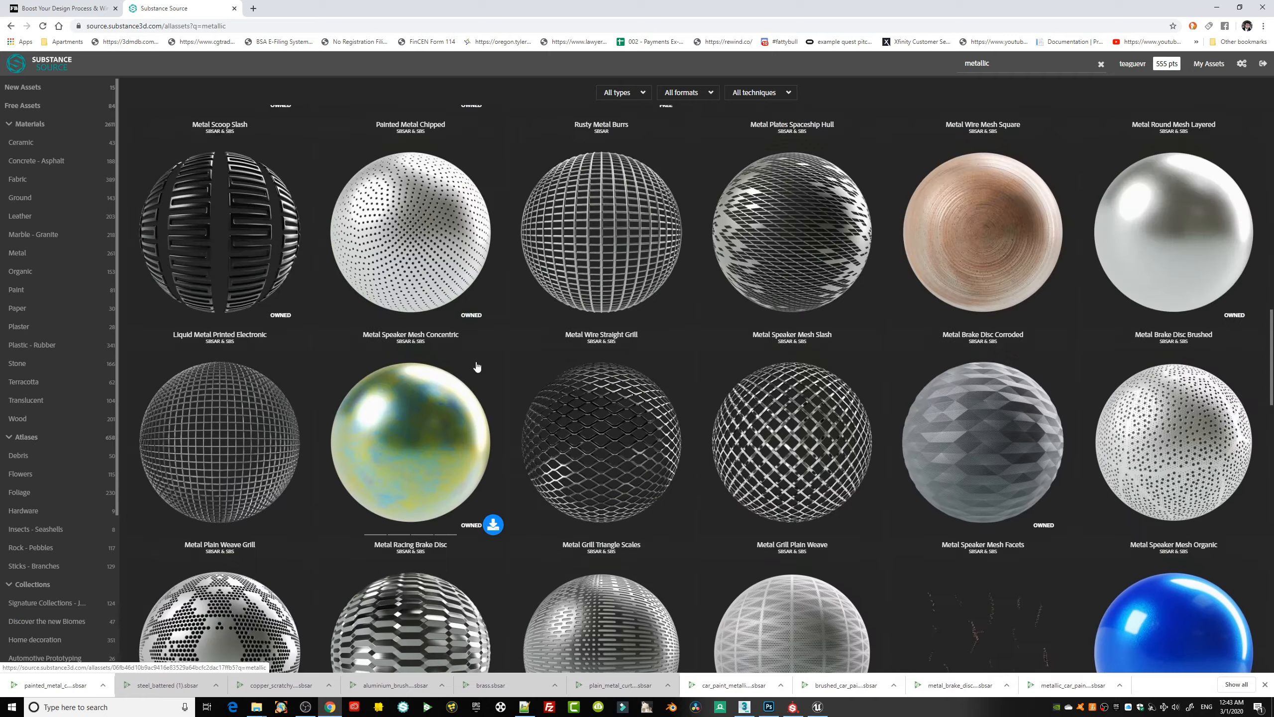
scroll(476, 367, "up", 8)
scroll(429, 361, "up", 4)
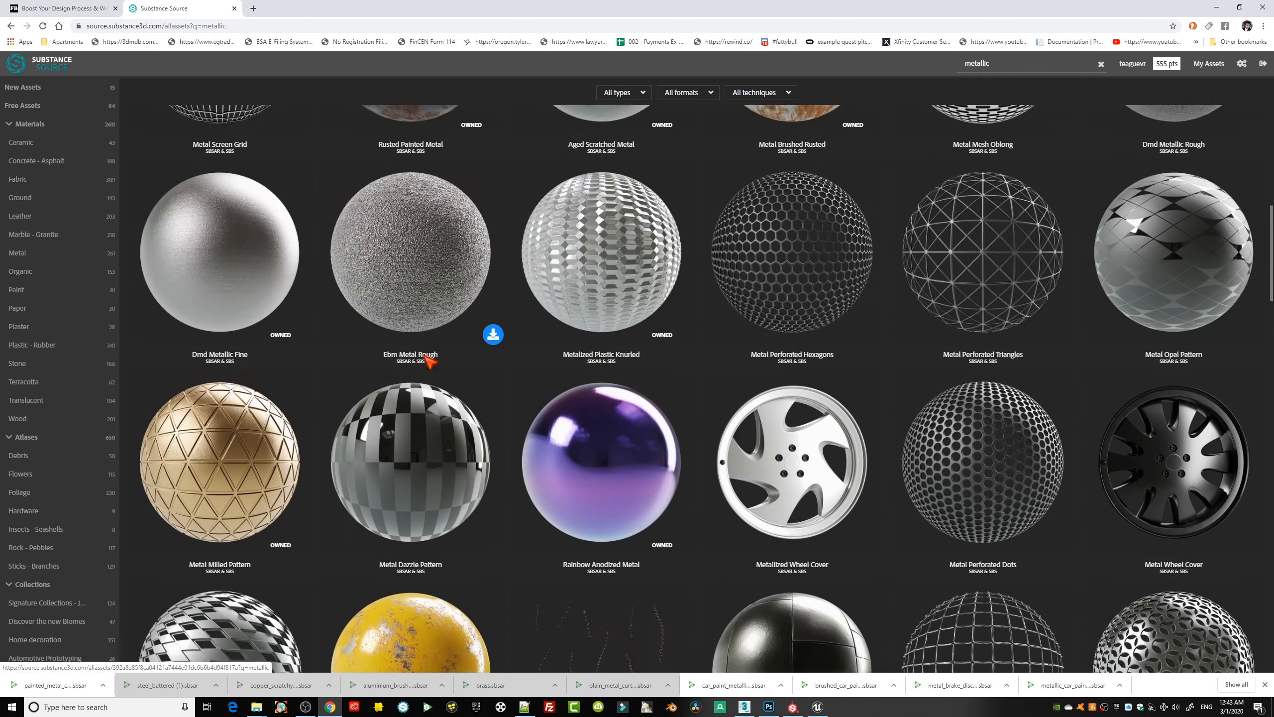
scroll(429, 360, "up", 10)
scroll(439, 363, "down", 16)
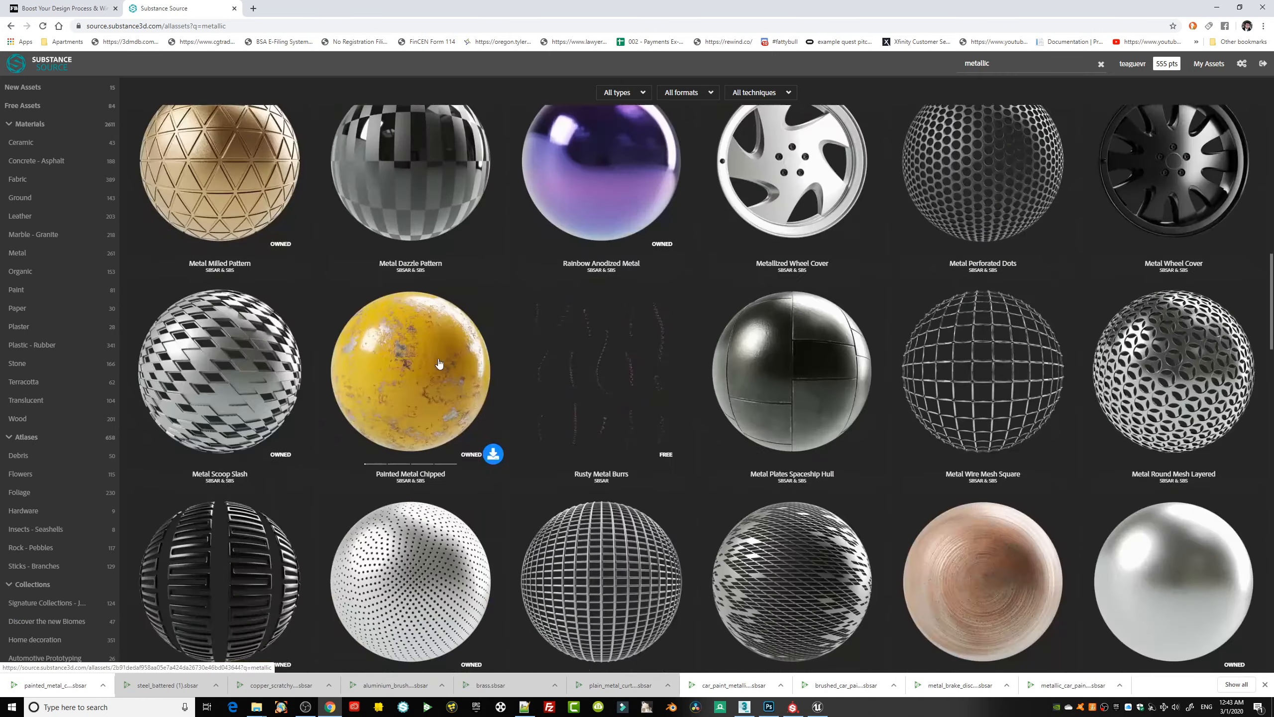
scroll(439, 363, "down", 20)
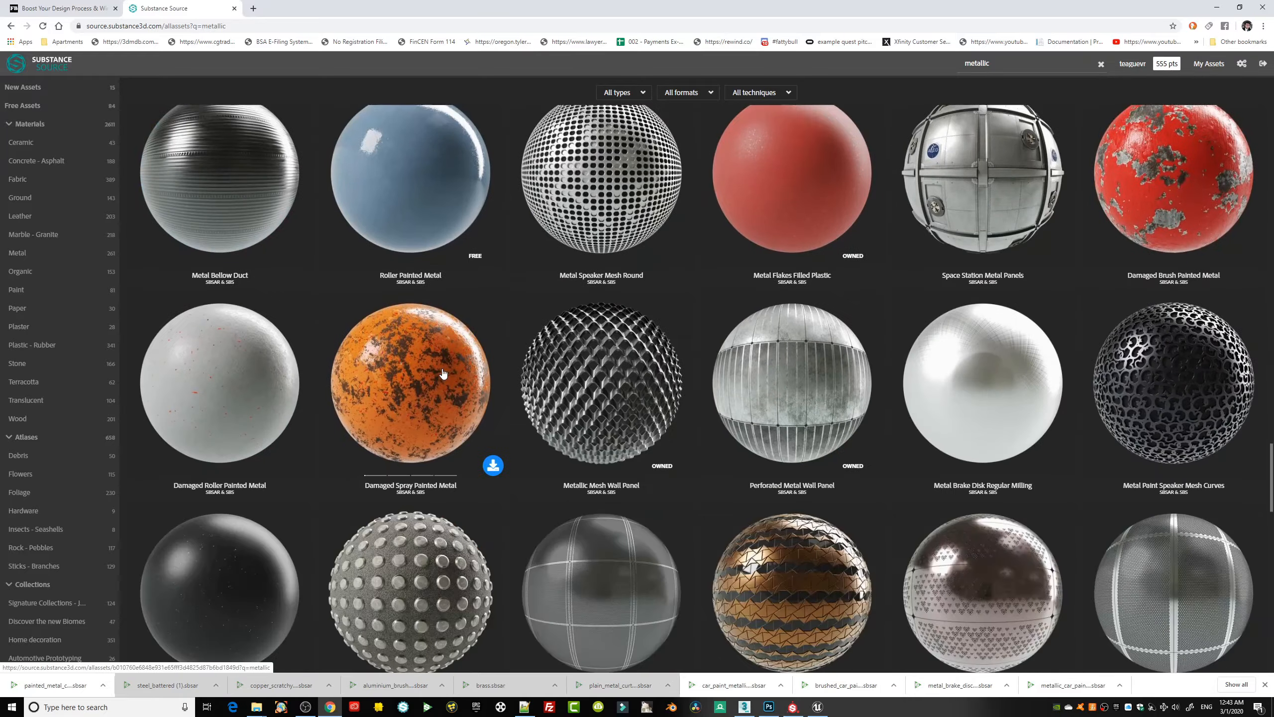
scroll(443, 373, "down", 6)
scroll(447, 371, "up", 4)
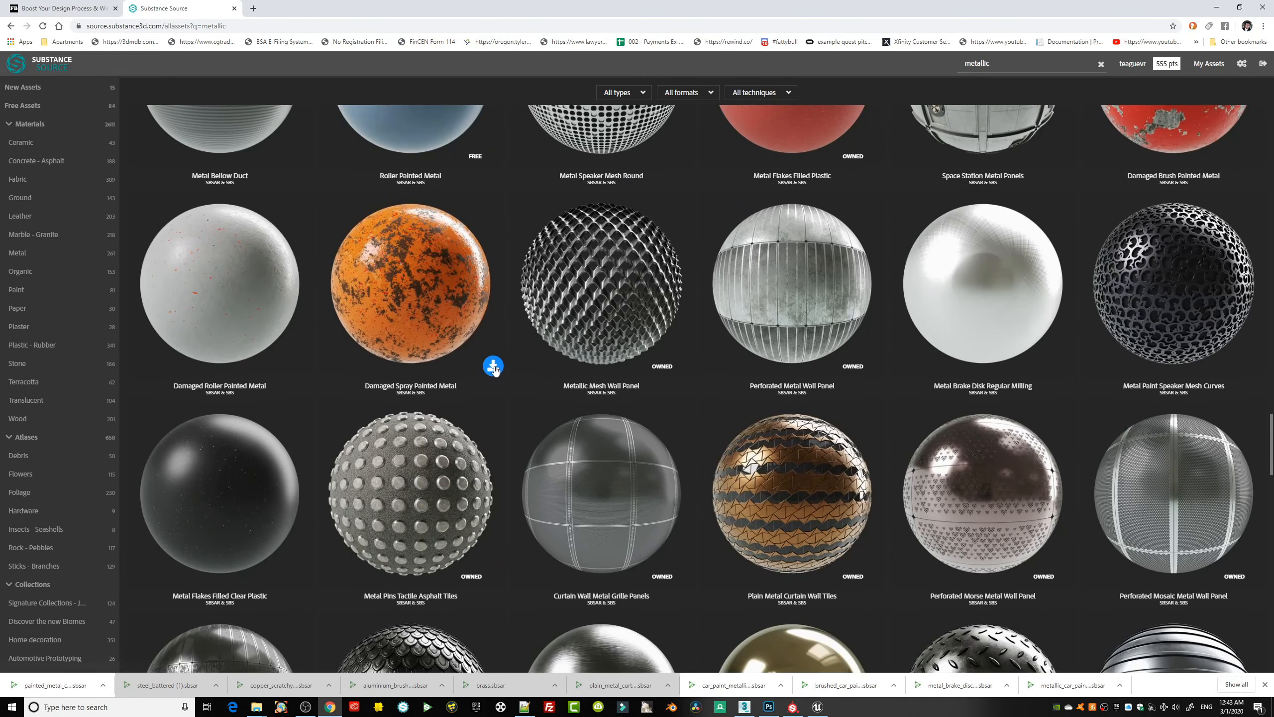
left_click(493, 366)
- Find Bronze Hexagon Tiles further down the metallic results and download it
scroll(549, 390, "down", 17)
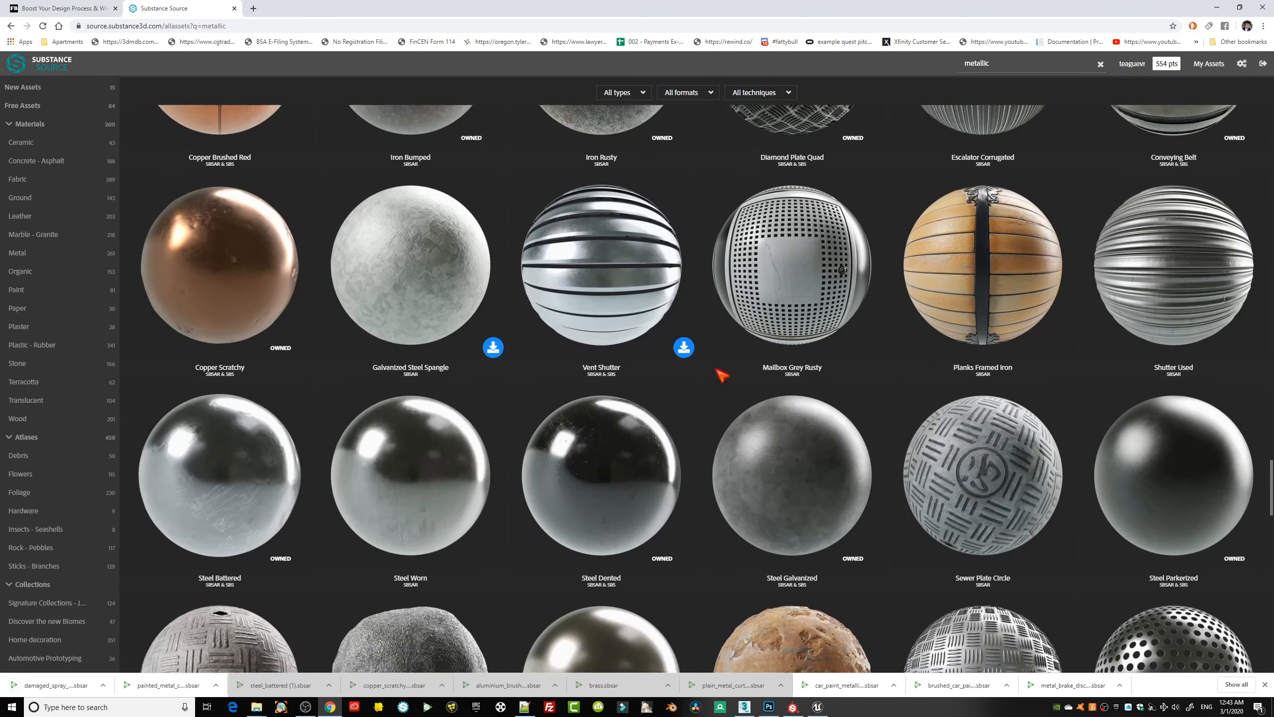
scroll(722, 374, "down", 5)
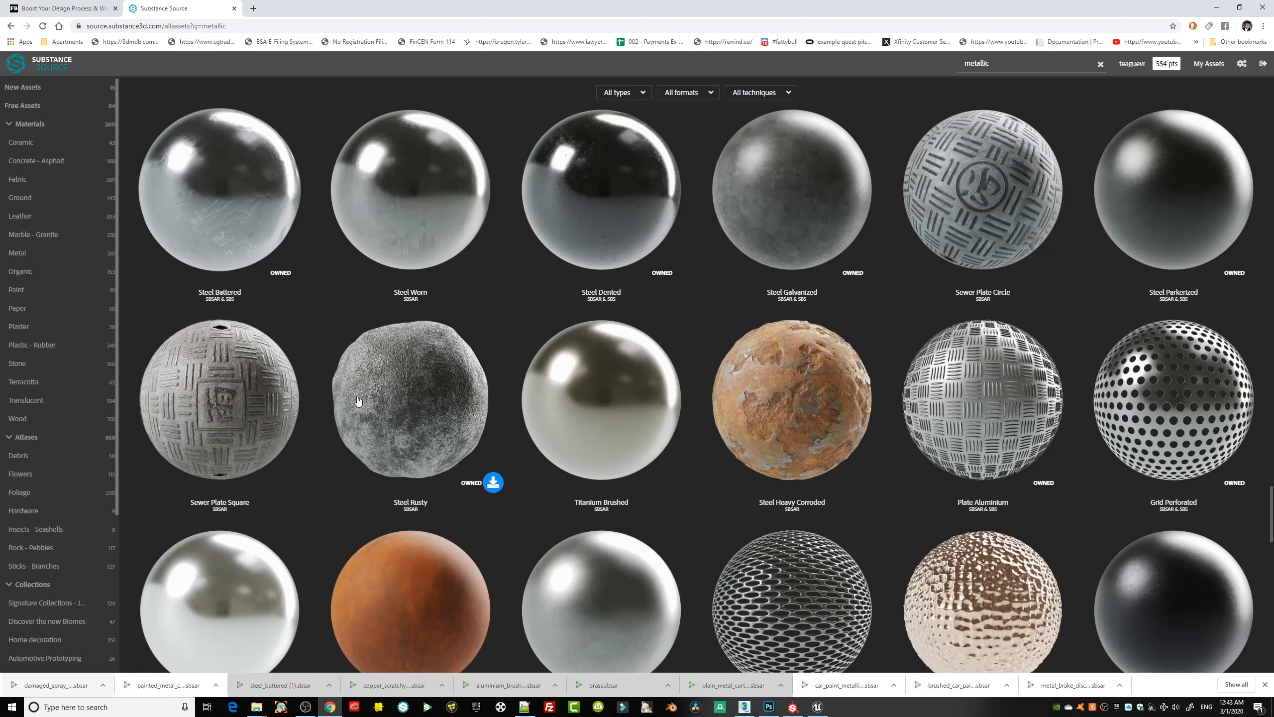
scroll(358, 400, "down", 16)
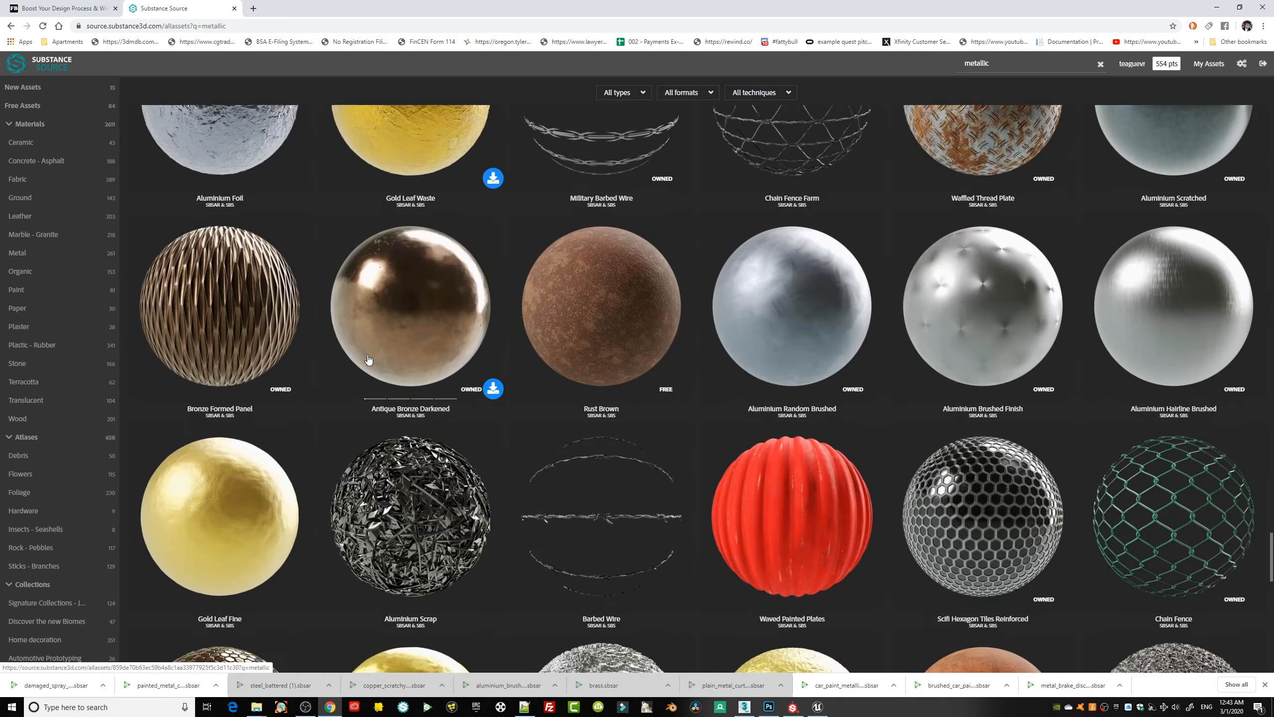
scroll(368, 359, "down", 10)
left_click(302, 261)
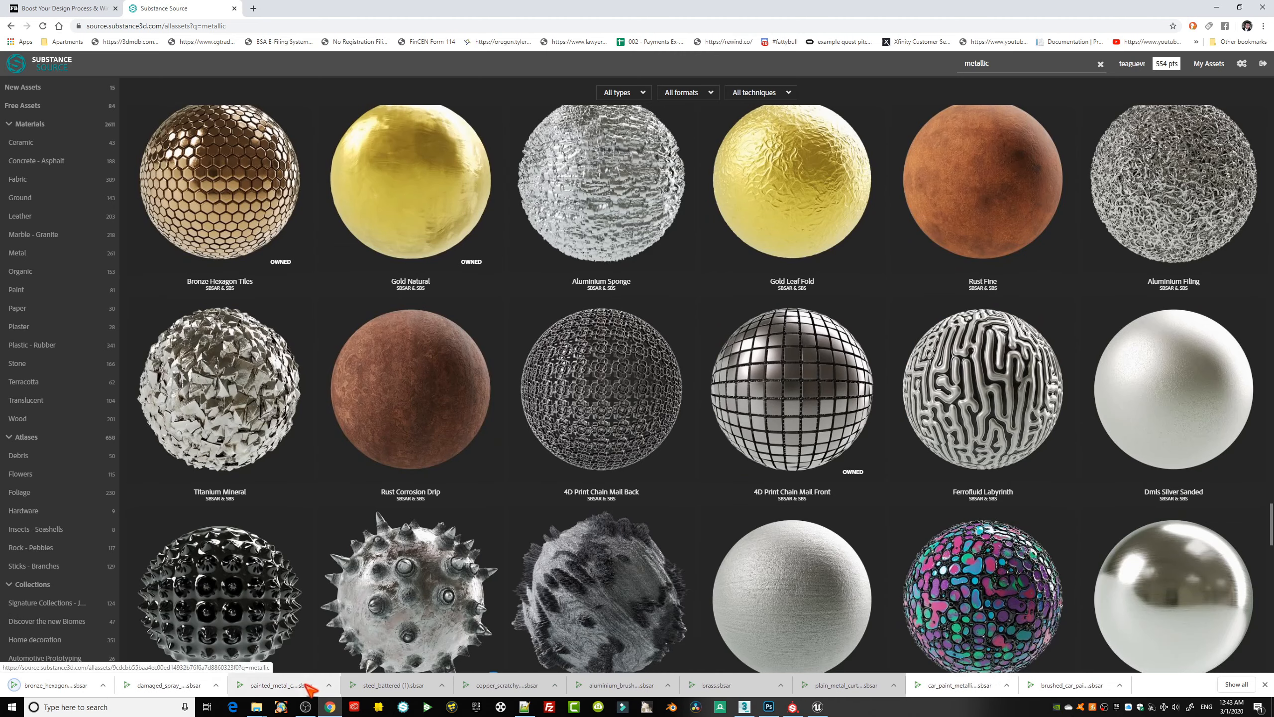
- Show the downloaded painted_metal_chipped file in its folder and minimize the folder window
left_click(329, 685)
left_click(350, 657)
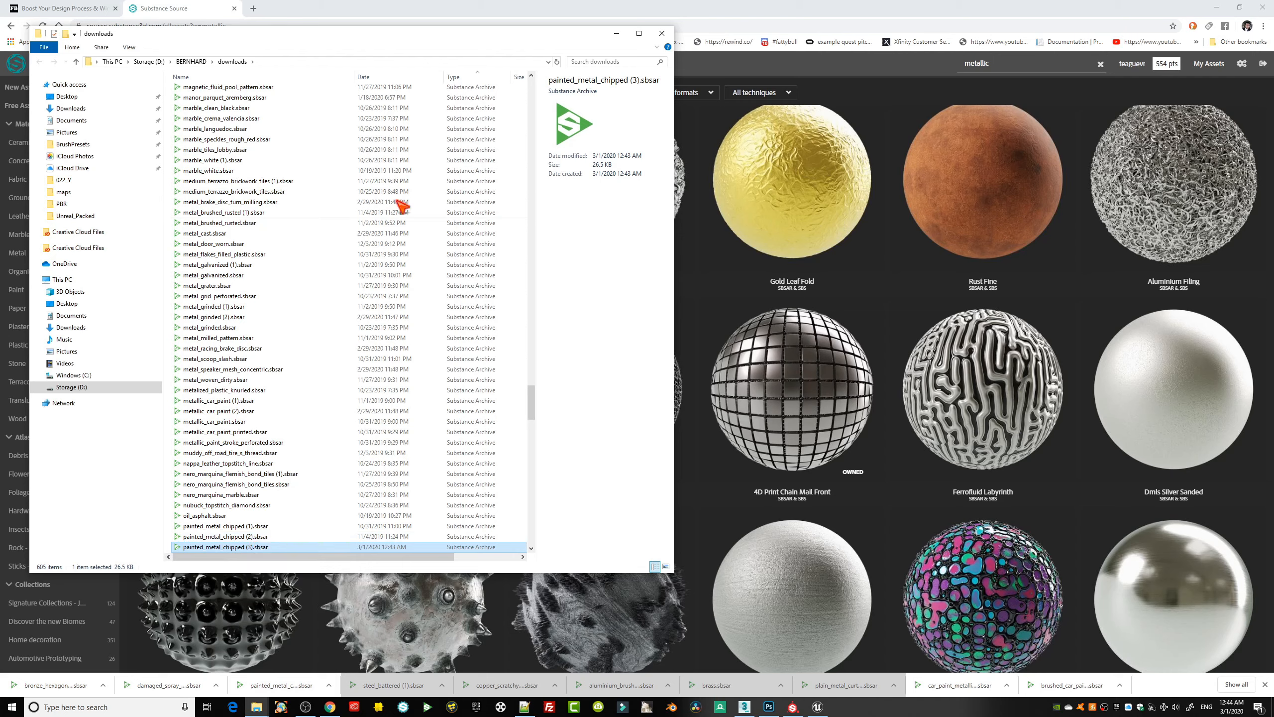
left_click(616, 34)
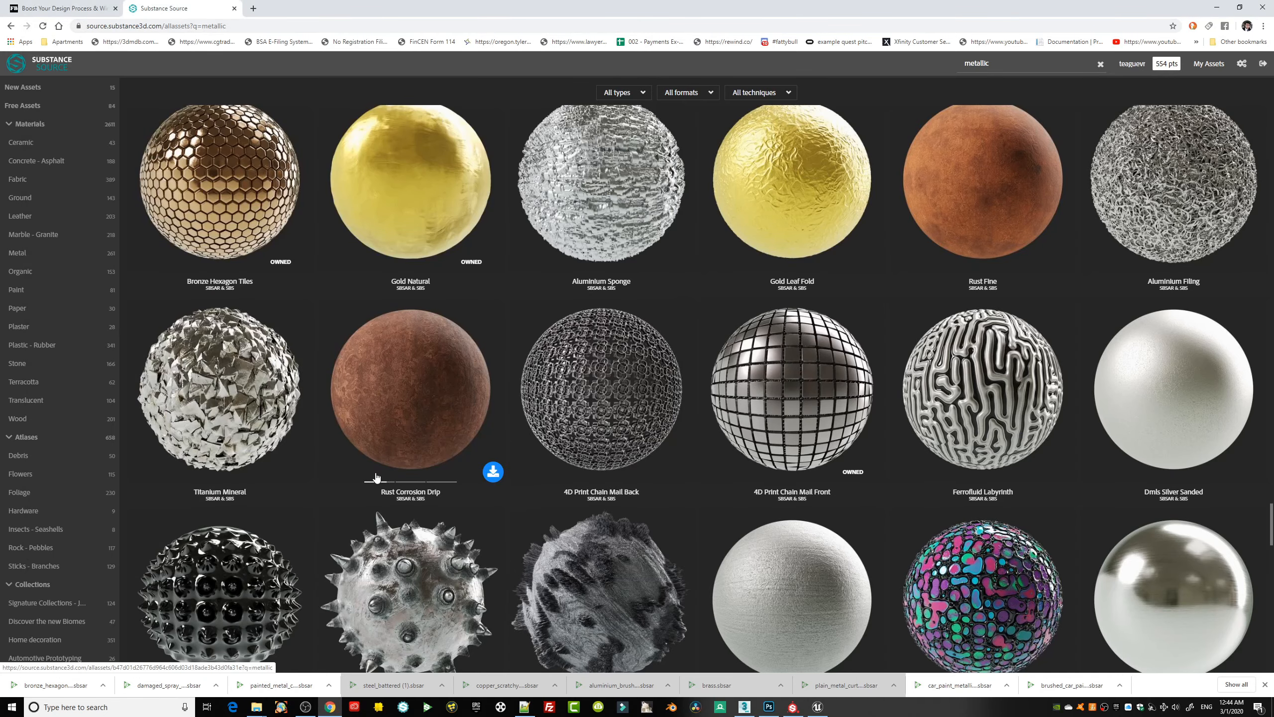
- Switch to 3ds Max to view the strainer's V-Ray render, and to Substance Painter to examine the textured strainer up close
left_click(746, 707)
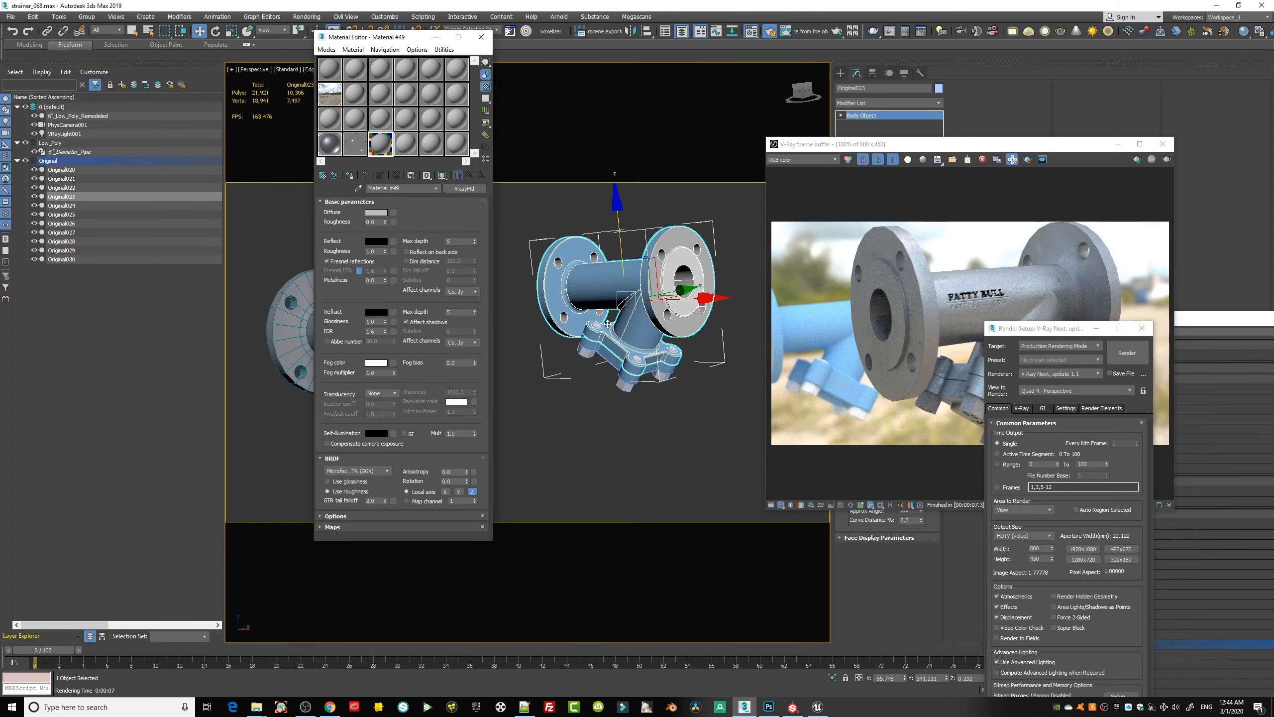
left_click_drag(1001, 145, 733, 137)
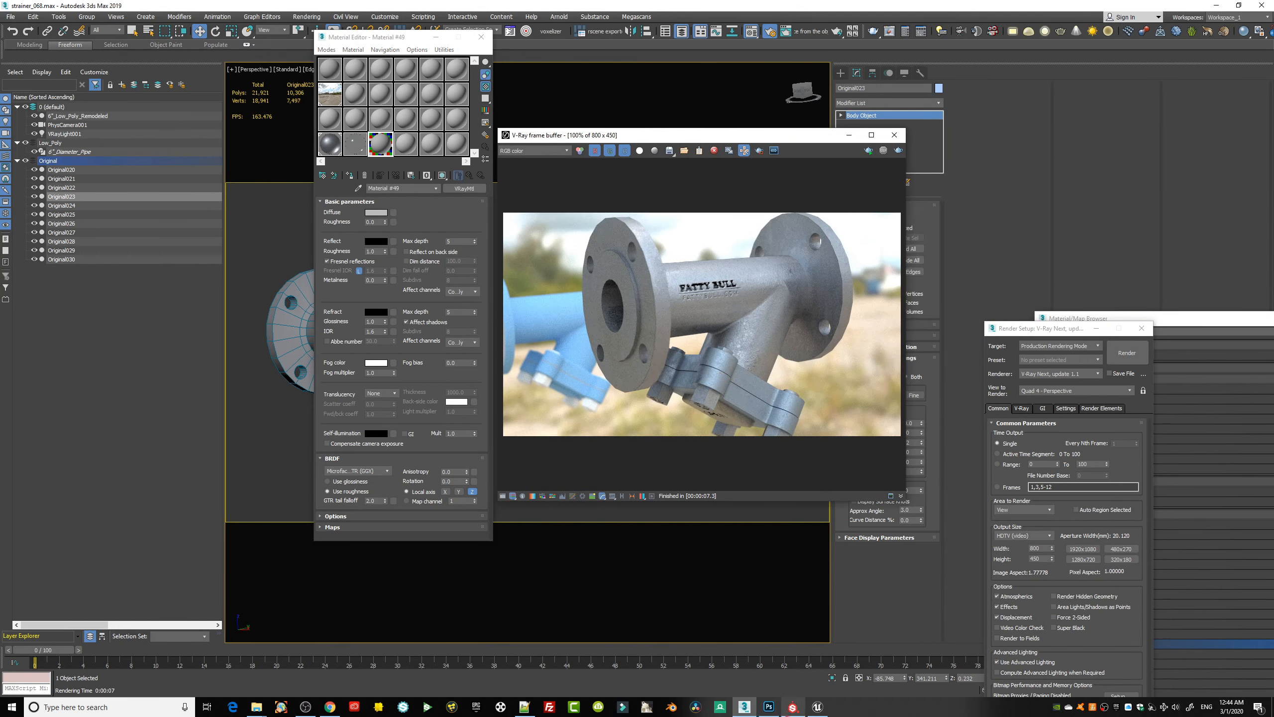
mouse_move(769, 706)
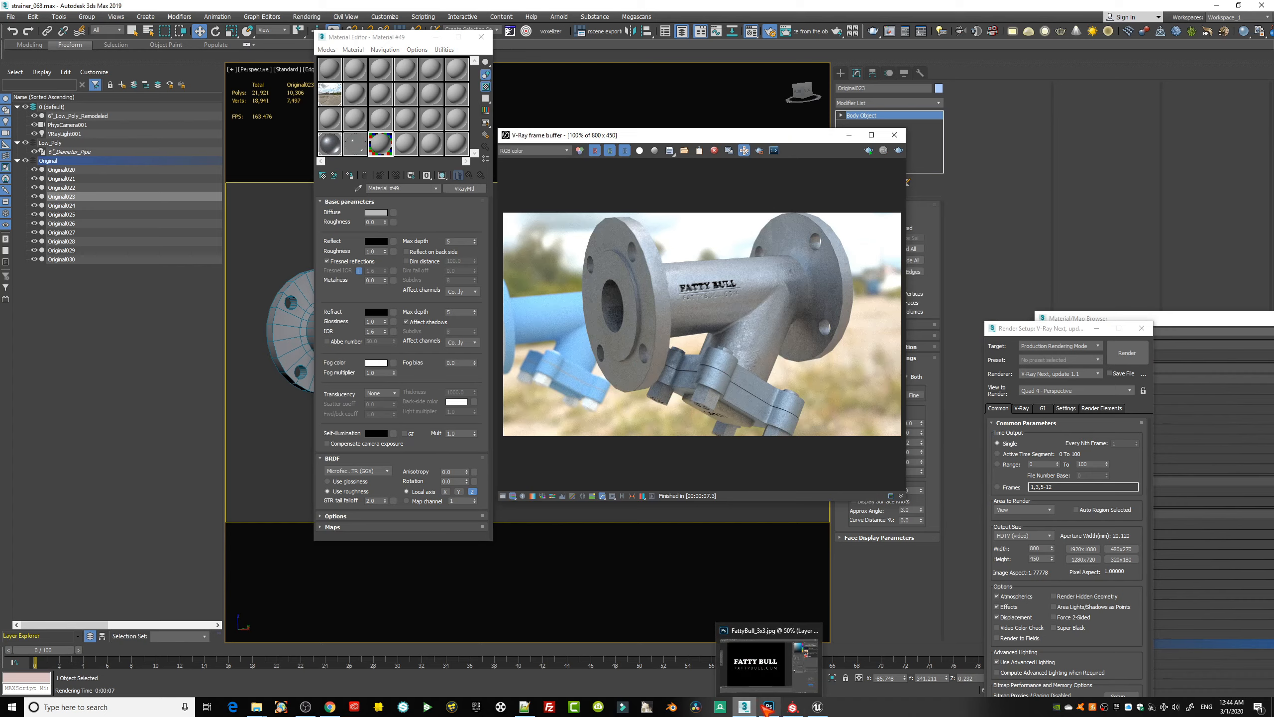
left_click(800, 709)
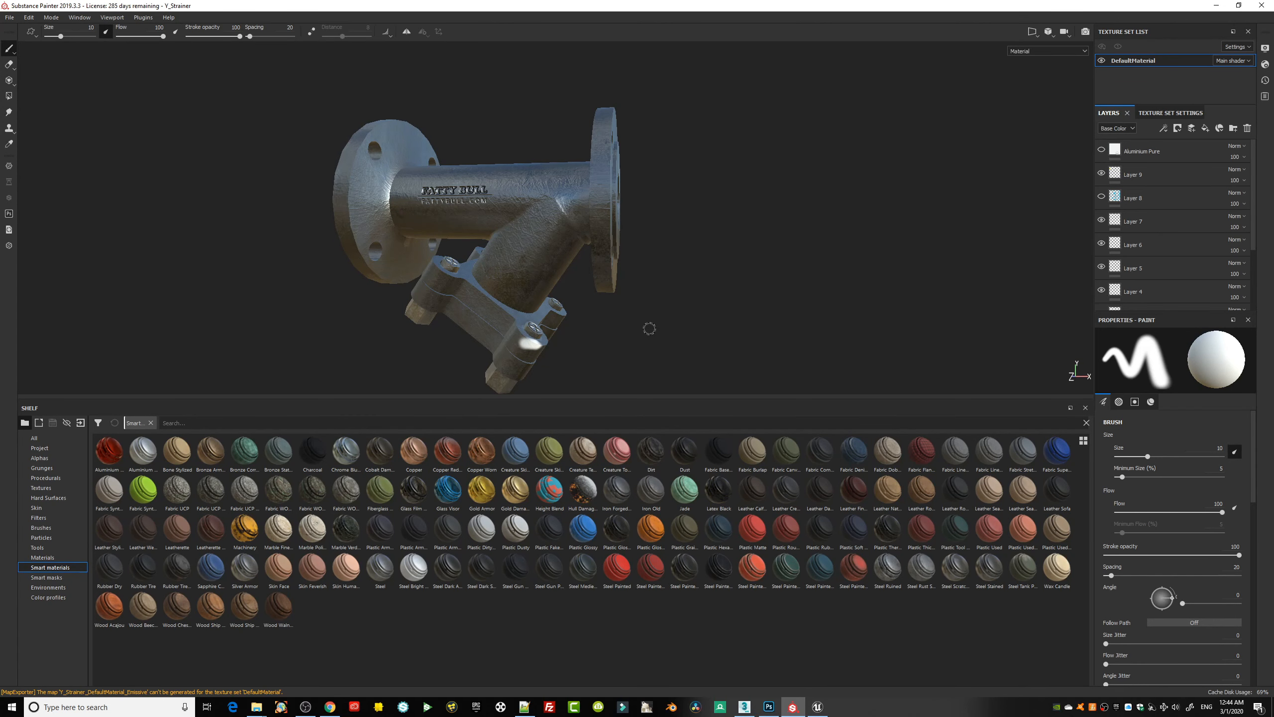
right_click_drag(601, 333, 698, 323, "alt")
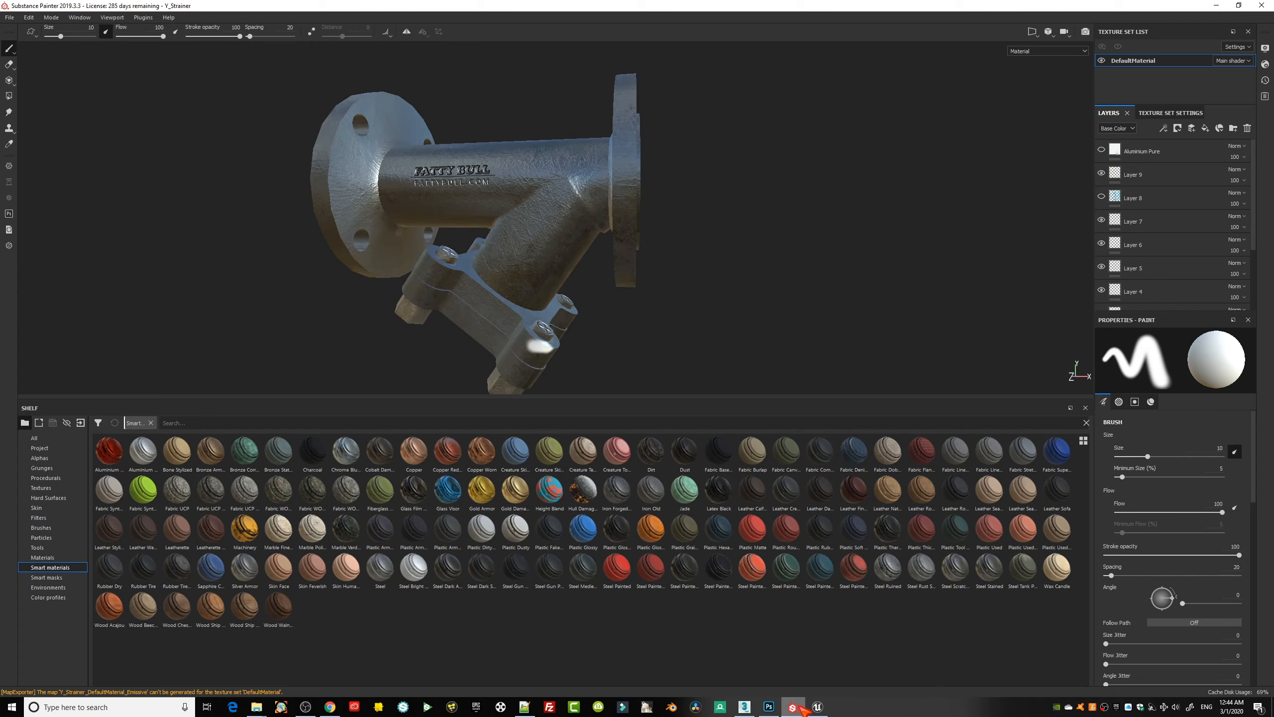
- Switch back through 3ds Max and Chrome to Unreal Engine and open the Substance content folder
left_click(744, 706)
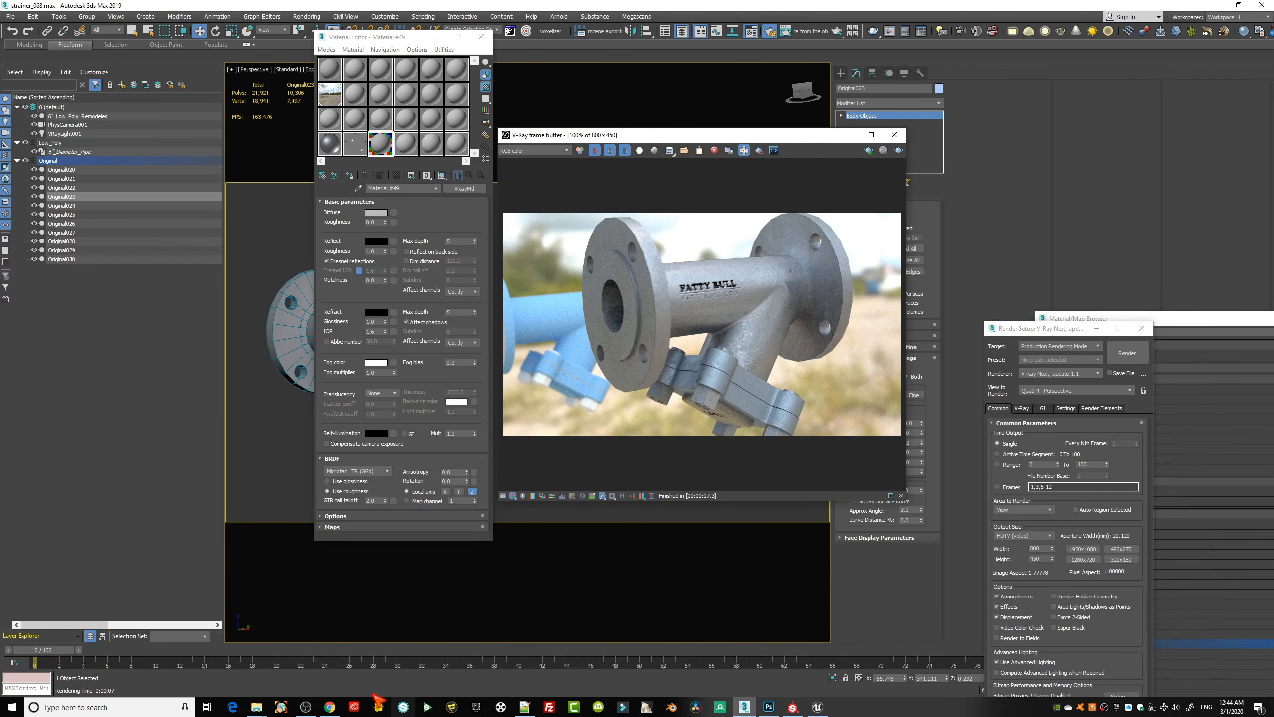
left_click(330, 707)
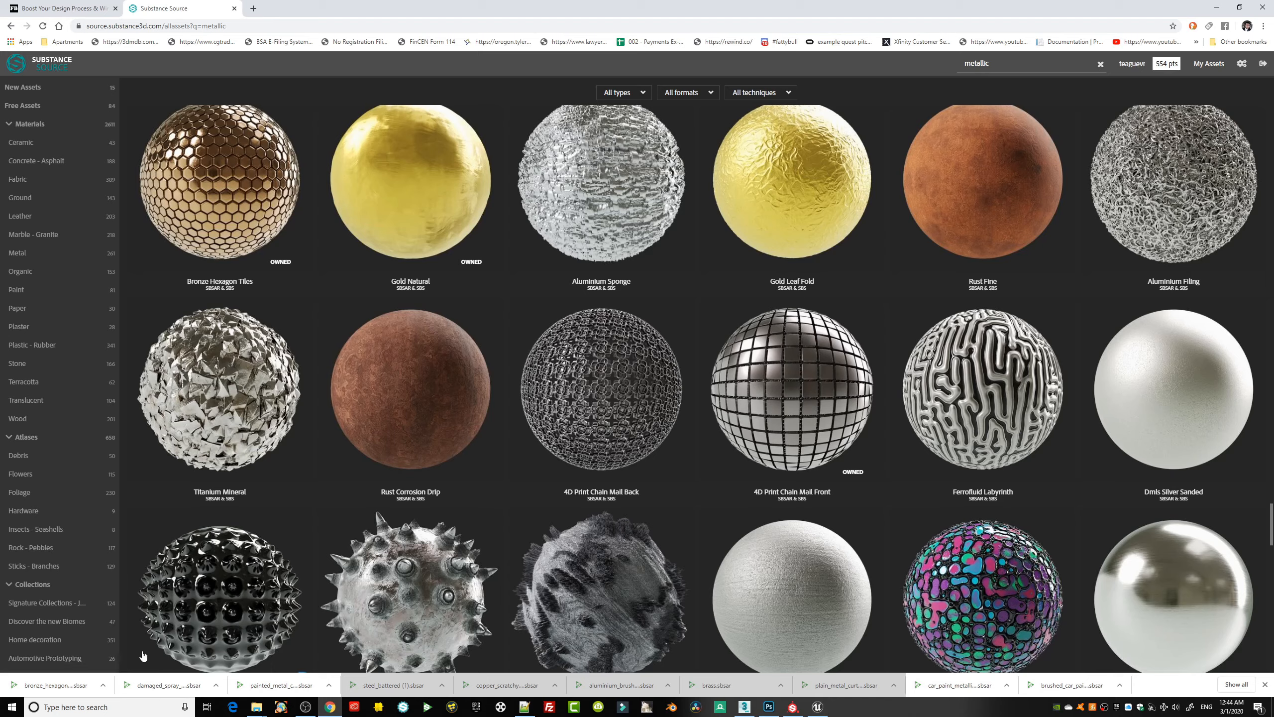
left_click(818, 707)
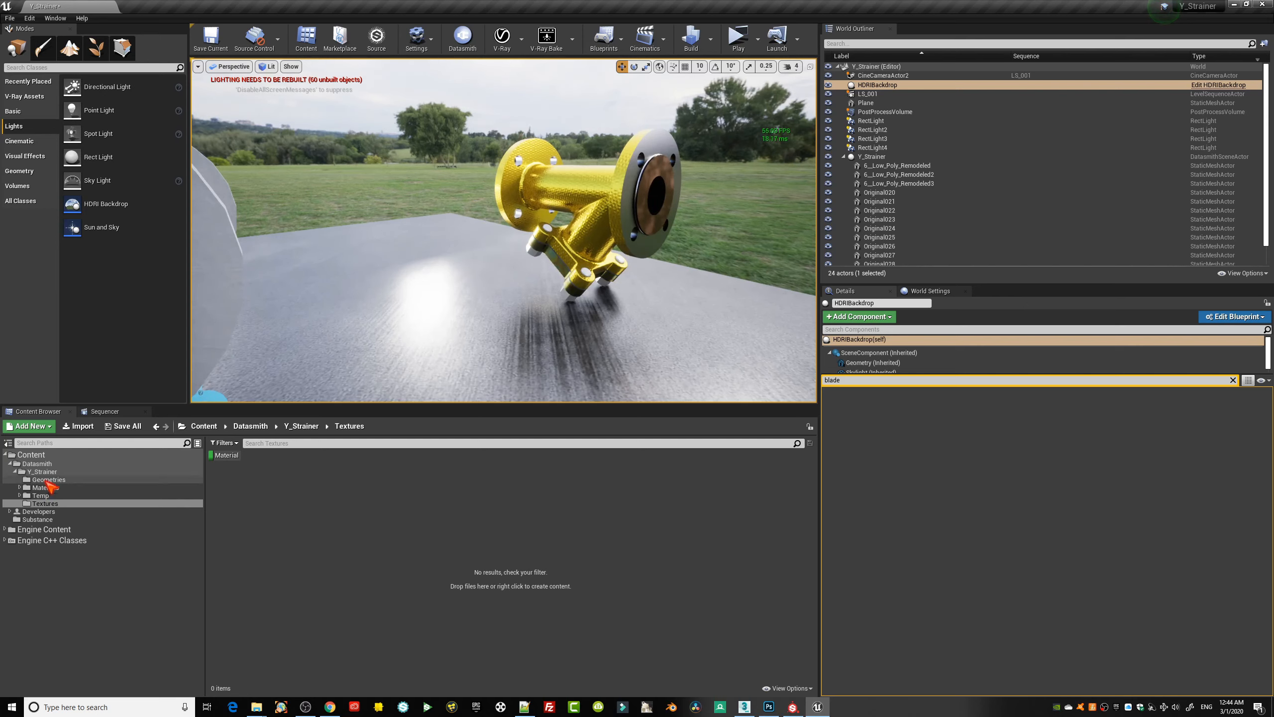
left_click(49, 520)
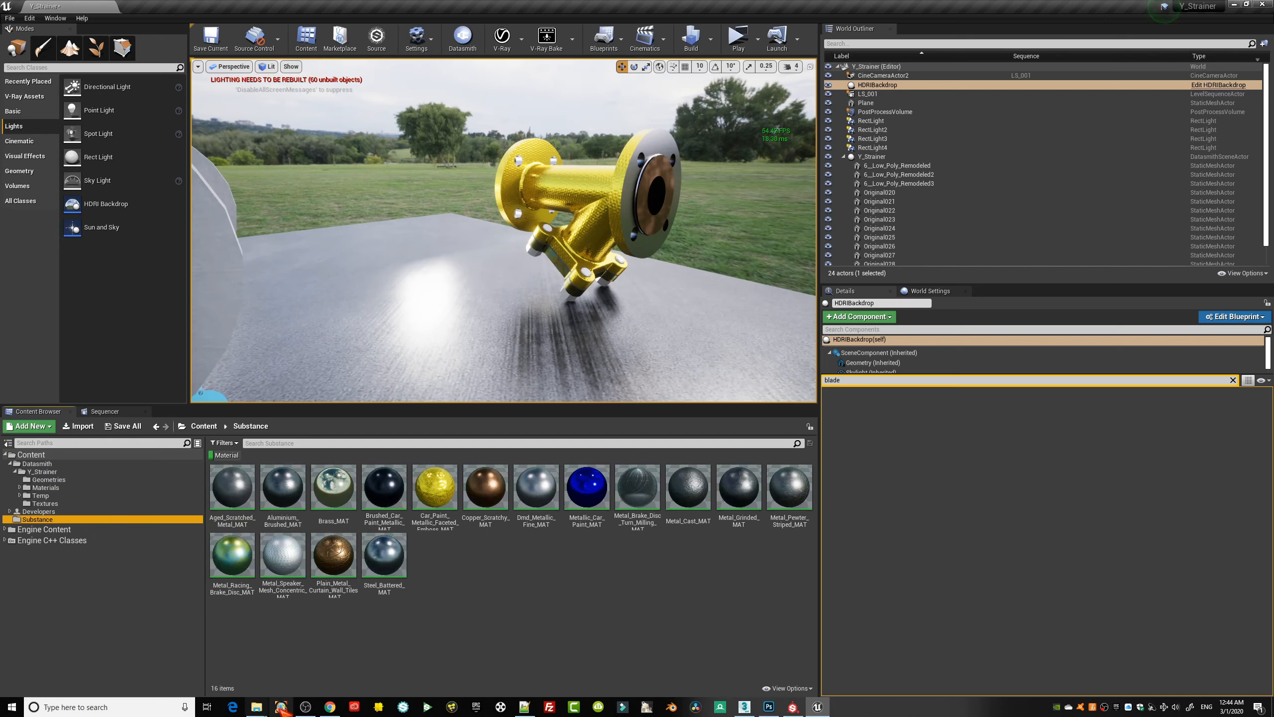
- Switch to Chrome, place its reduced window beside Unreal Engine, and import the downloaded bronze hexagon tiles .sbsar into the Substance folder with default options
left_click(330, 706)
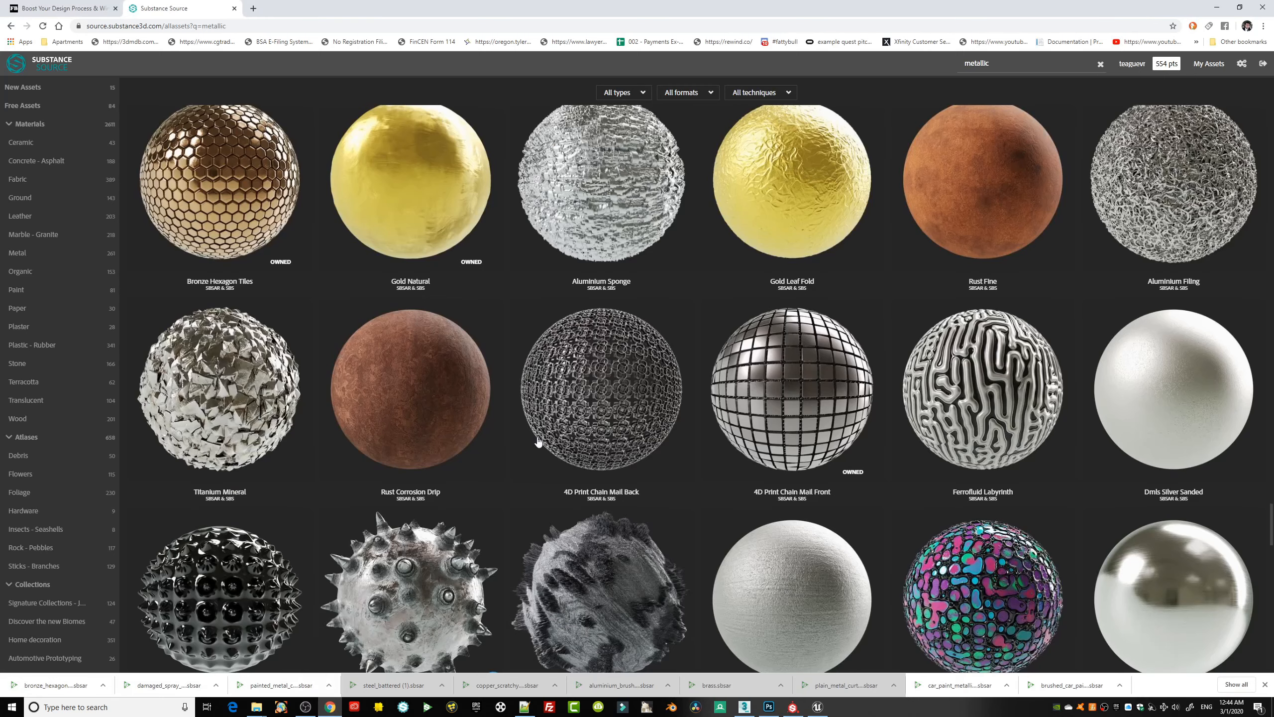
left_click(1239, 7)
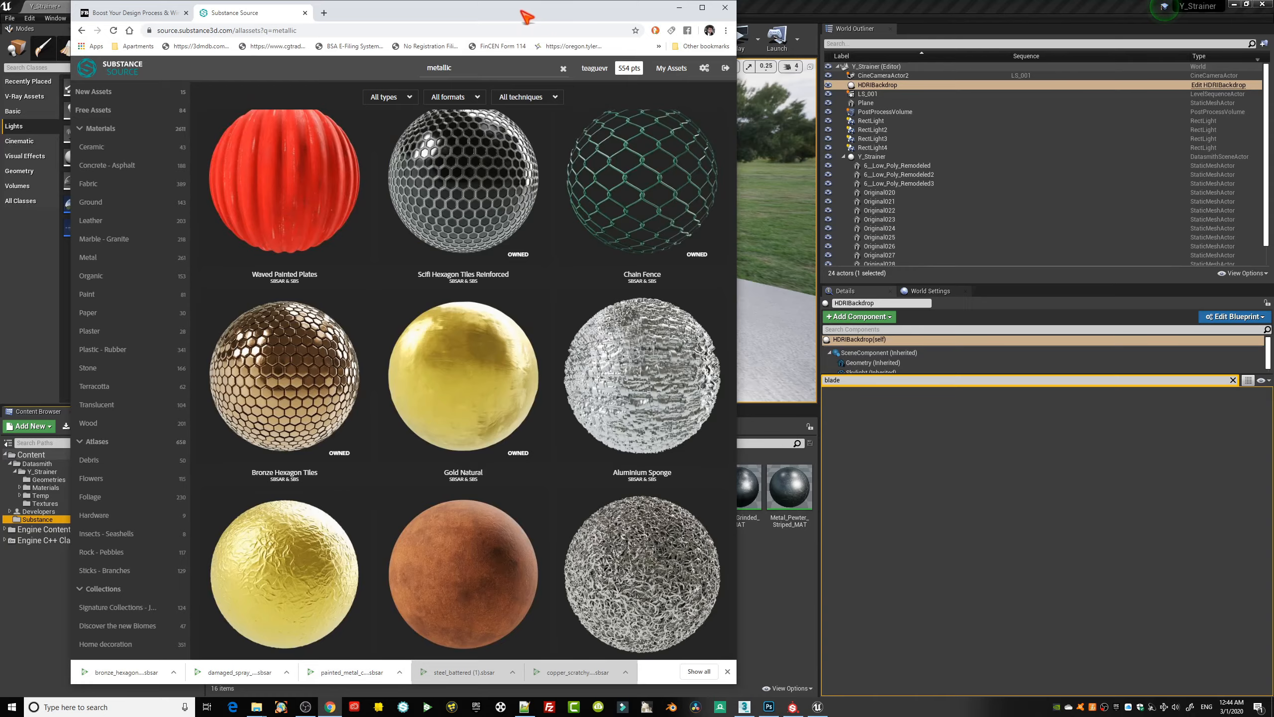
left_click_drag(526, 16, 1058, 16)
left_click_drag(647, 671, 477, 583)
left_click(577, 460)
left_click(624, 517)
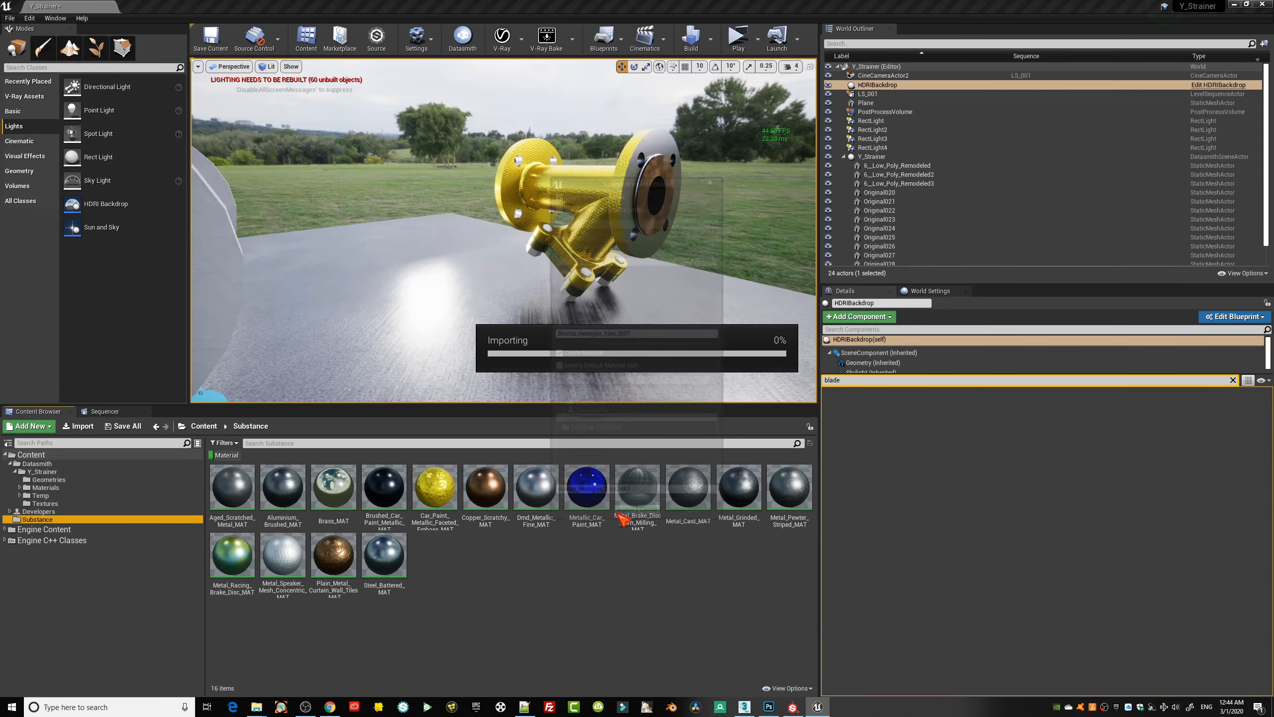
- Import the downloaded damaged_spray_painted_metal .sbsar from Chrome into the Substance folder with its default instance and material
left_click(330, 706)
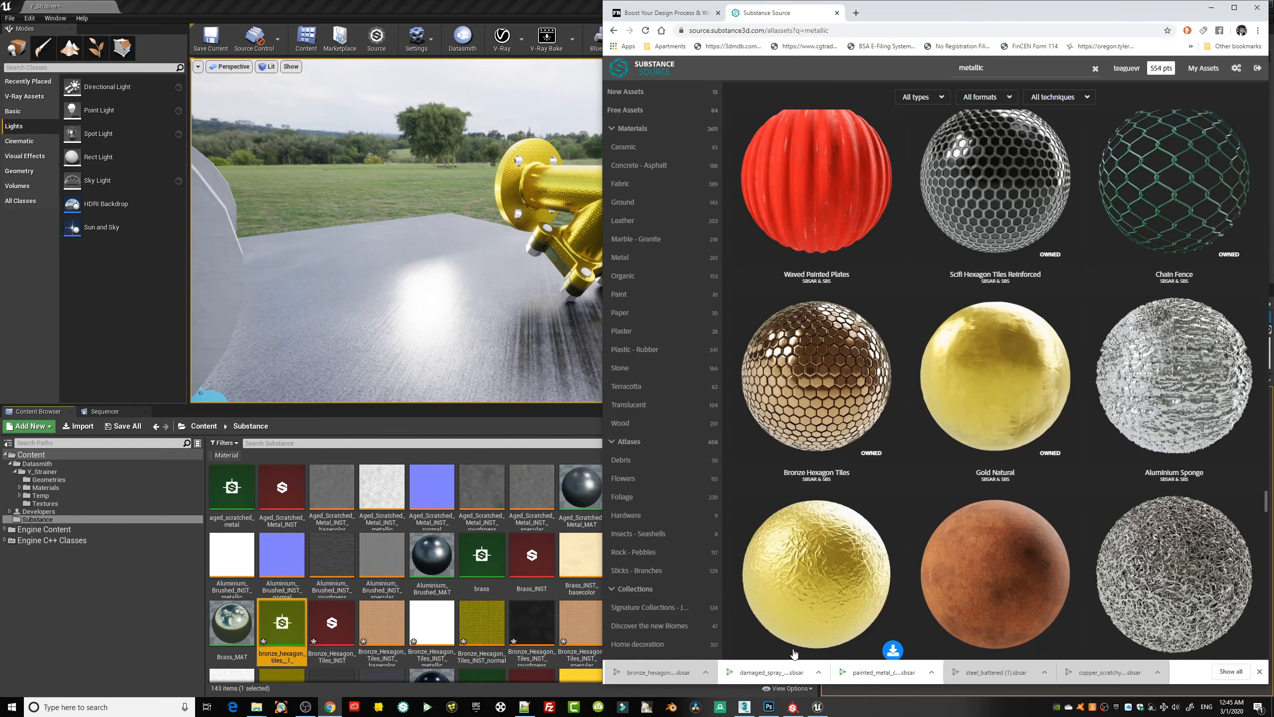
left_click_drag(772, 672, 566, 596)
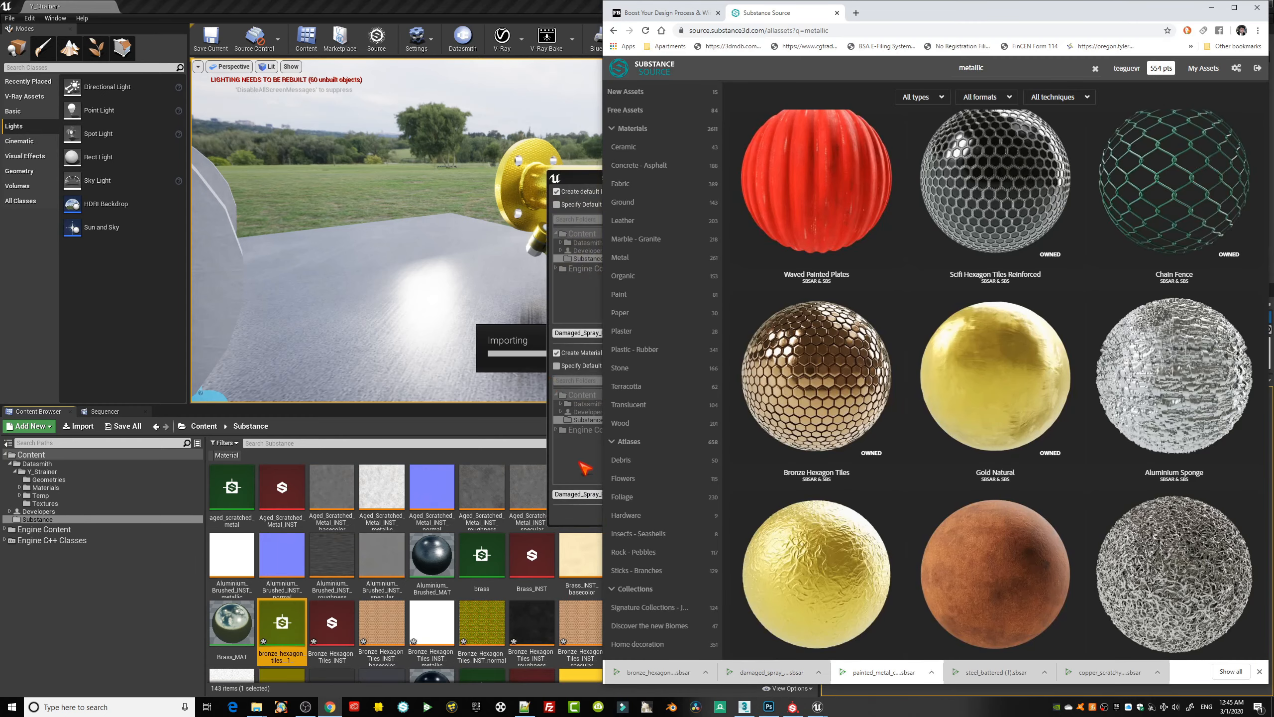
left_click(584, 469)
left_click(624, 517)
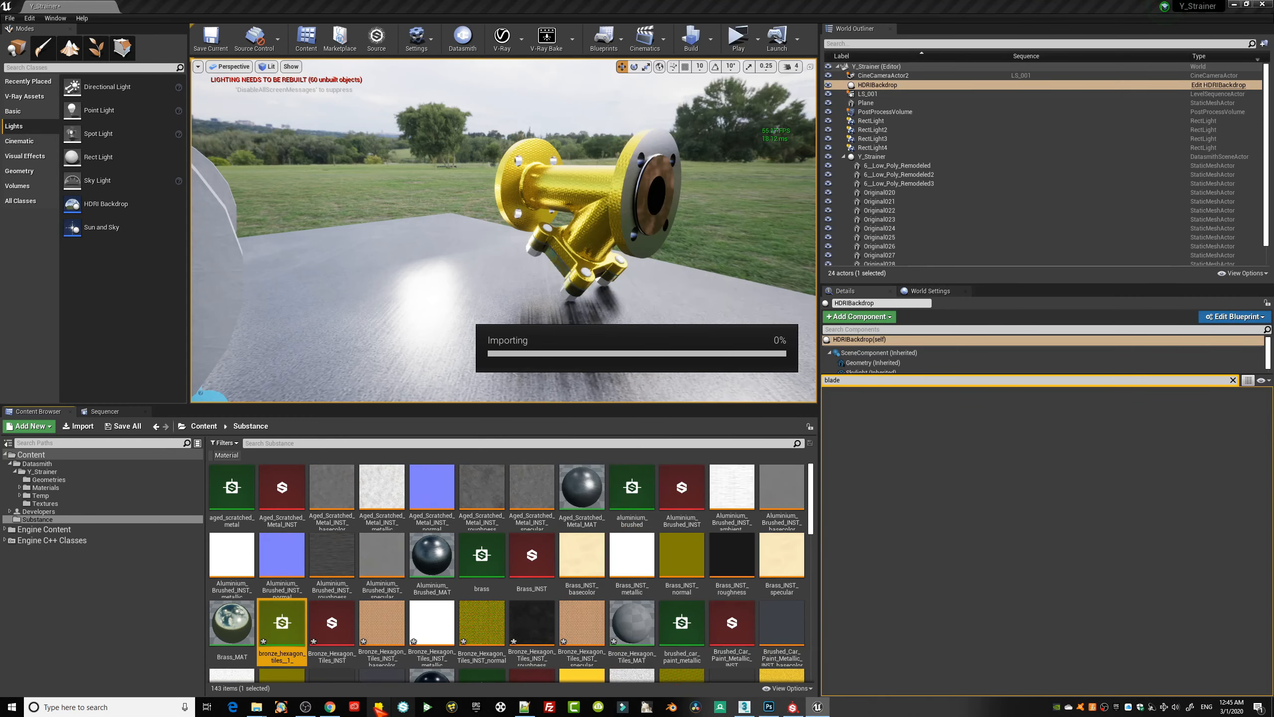
- Import the downloaded painted_metal_chipped .sbsar from Chrome into the Substance folder as Painted_Metal_Chipped_INST and Painted_Metal_Chipped_MAT
left_click(331, 707)
mouse_move(880, 672)
left_mouse_down()
mouse_move(564, 597)
mouse_move(557, 572)
left_mouse_up()
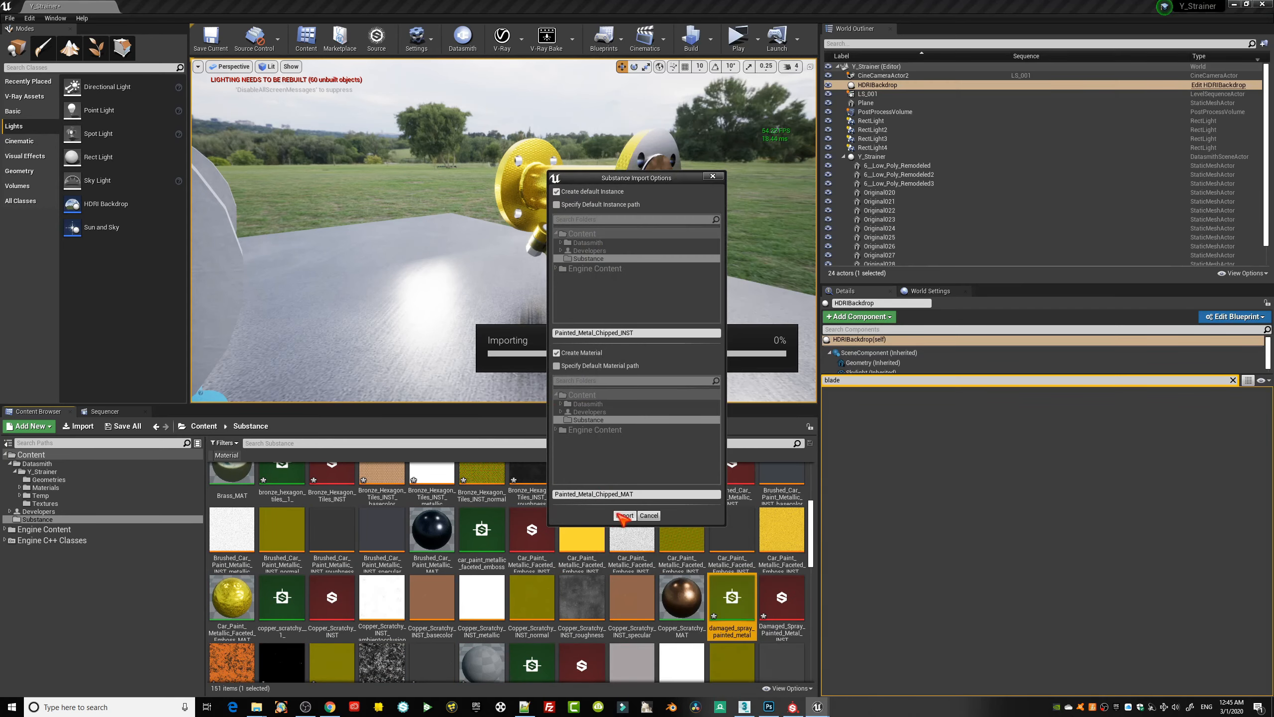
left_click(624, 520)
- Filter the Substance folder to show only materials and save the project's changes
left_click(227, 455)
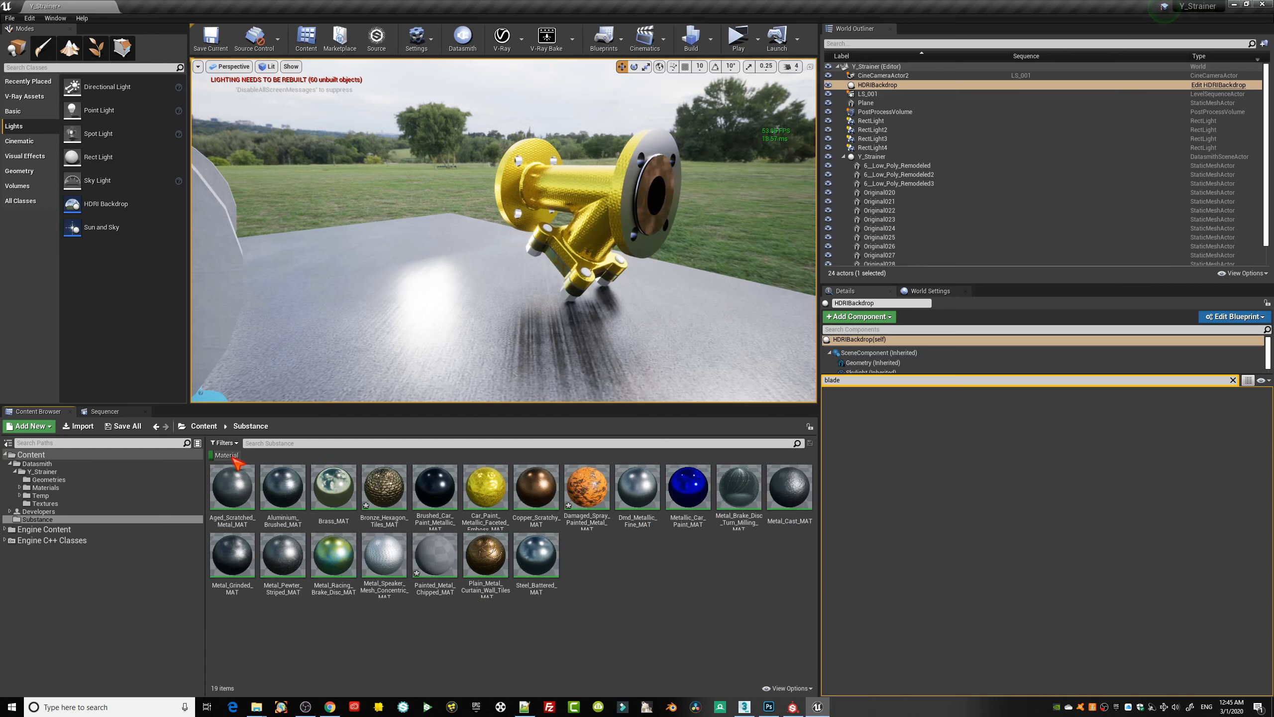
left_click(10, 18)
left_click(31, 103)
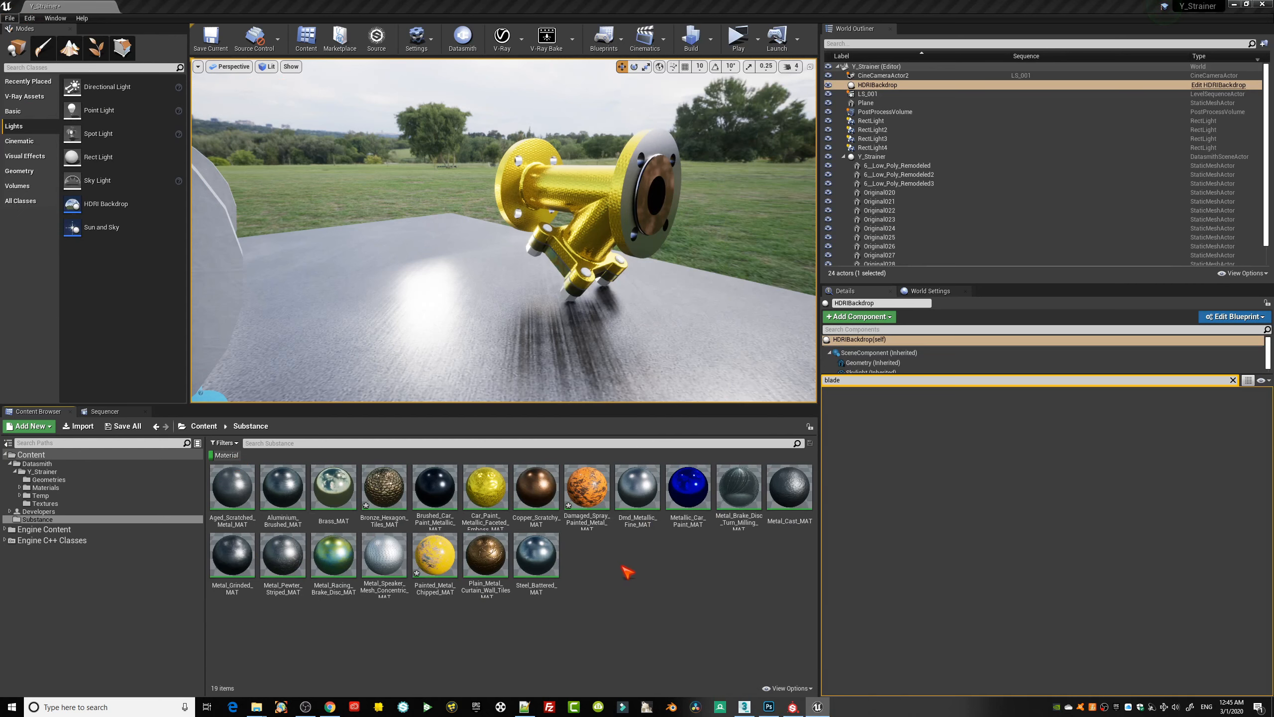
- Try Bronze_Hexagon_Tiles_MAT on the textured strainer's body and view it from the other side
left_click_drag(612, 261, 629, 297, "alt")
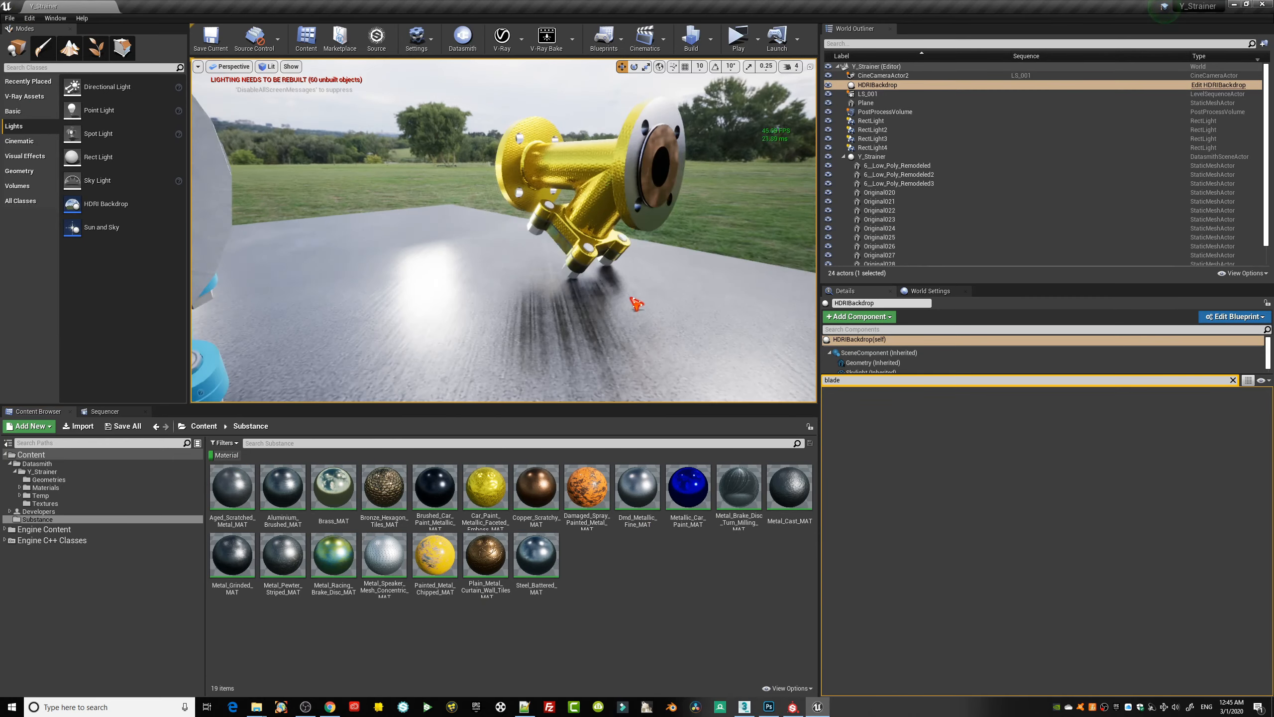
right_click_drag(629, 297, 604, 373, "alt")
left_click_drag(385, 486, 587, 228)
right_click_drag(586, 229, 607, 279, "alt")
left_click_drag(607, 279, 526, 281, "alt")
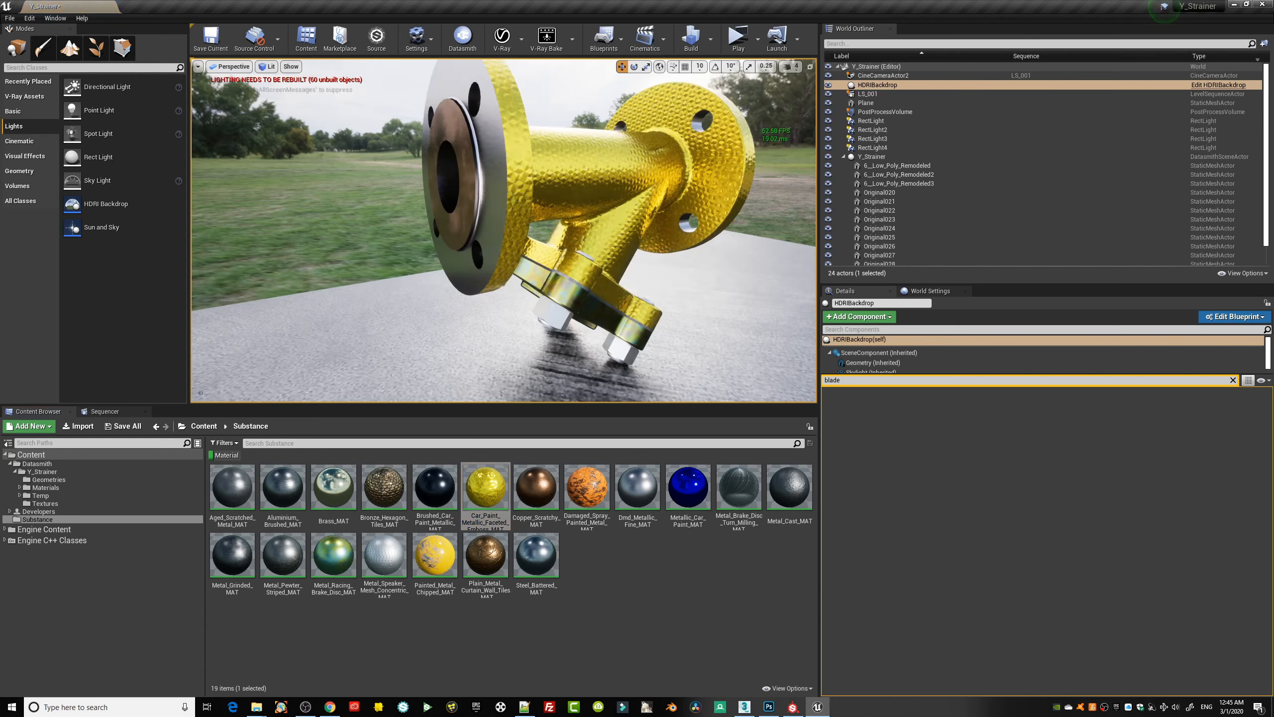
- Try Painted_Metal_Chipped_MAT followed by Damaged_Spray_Painted_Metal_MAT on the strainer body
right_click_drag(504, 230, 432, 230)
left_click_drag(433, 554, 613, 238)
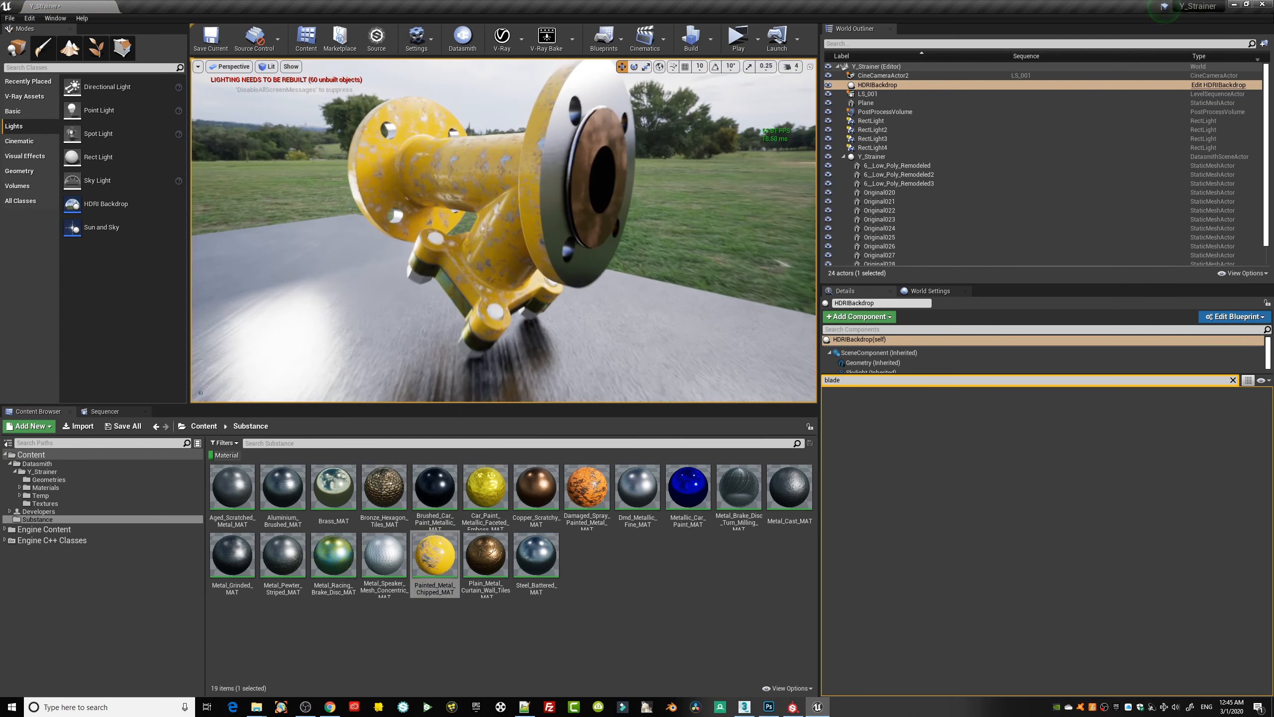
mouse_move(587, 486)
left_mouse_down()
mouse_move(532, 251)
mouse_move(496, 300)
left_mouse_up()
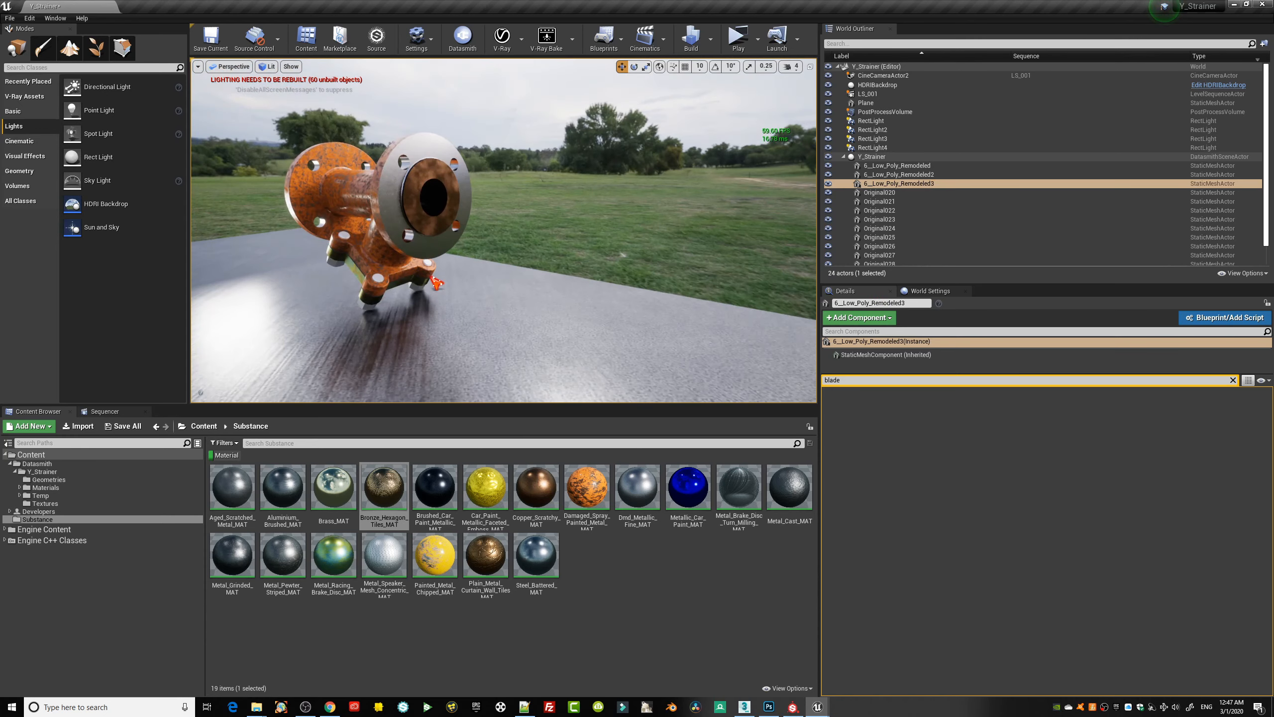
- Select the strainer body mesh, try Brass_MAT on it and check the reflections up close
left_click(437, 277)
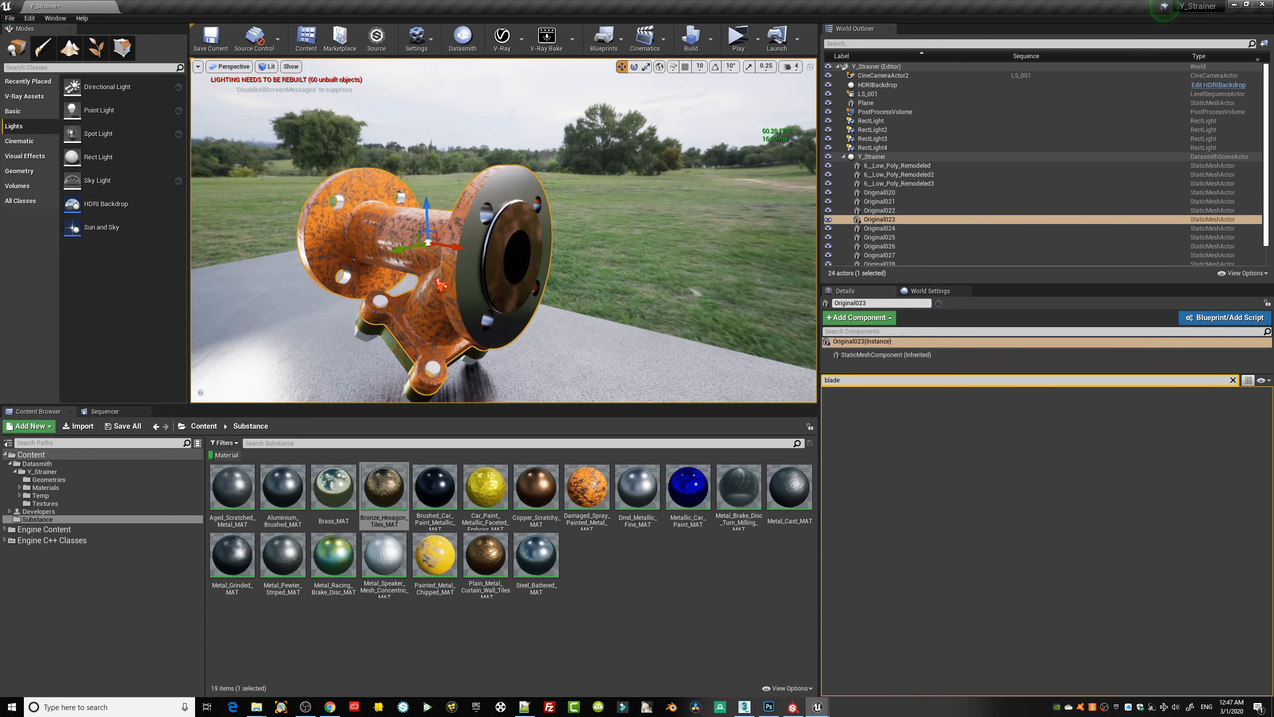
left_click_drag(462, 306, 582, 326, "alt")
left_click(333, 486)
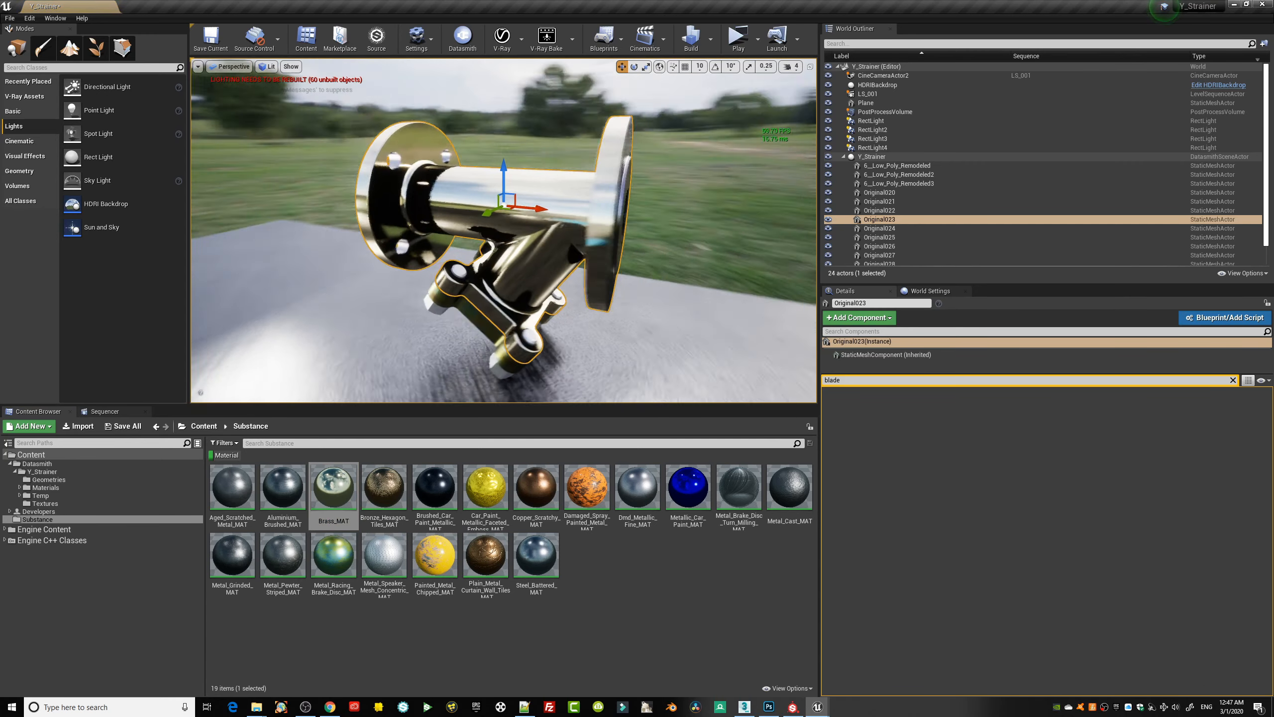
scroll(519, 274, "up", 5)
scroll(519, 279, "down", 3)
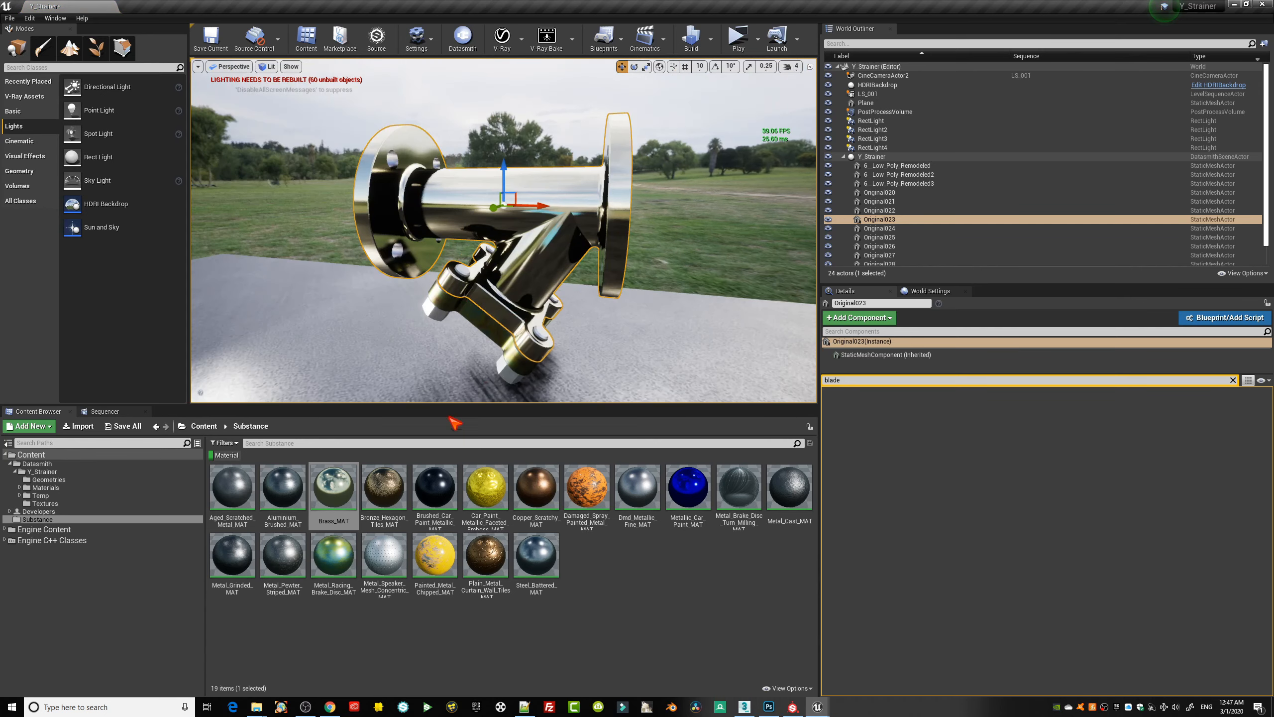
- Try Metal_Racing_Brake_Disc_MAT on the strainer body and inspect its surface up close
left_click_drag(334, 554, 509, 257)
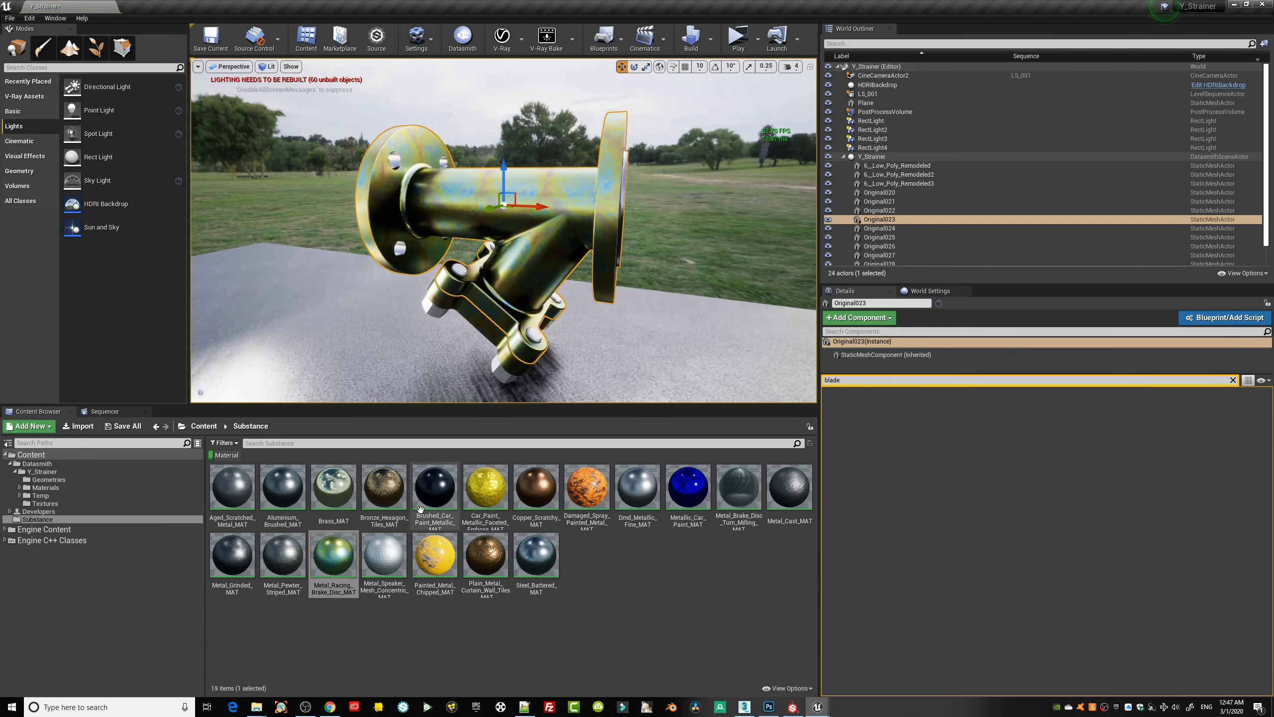
left_click_drag(345, 559, 596, 342)
scroll(571, 329, "up", 4)
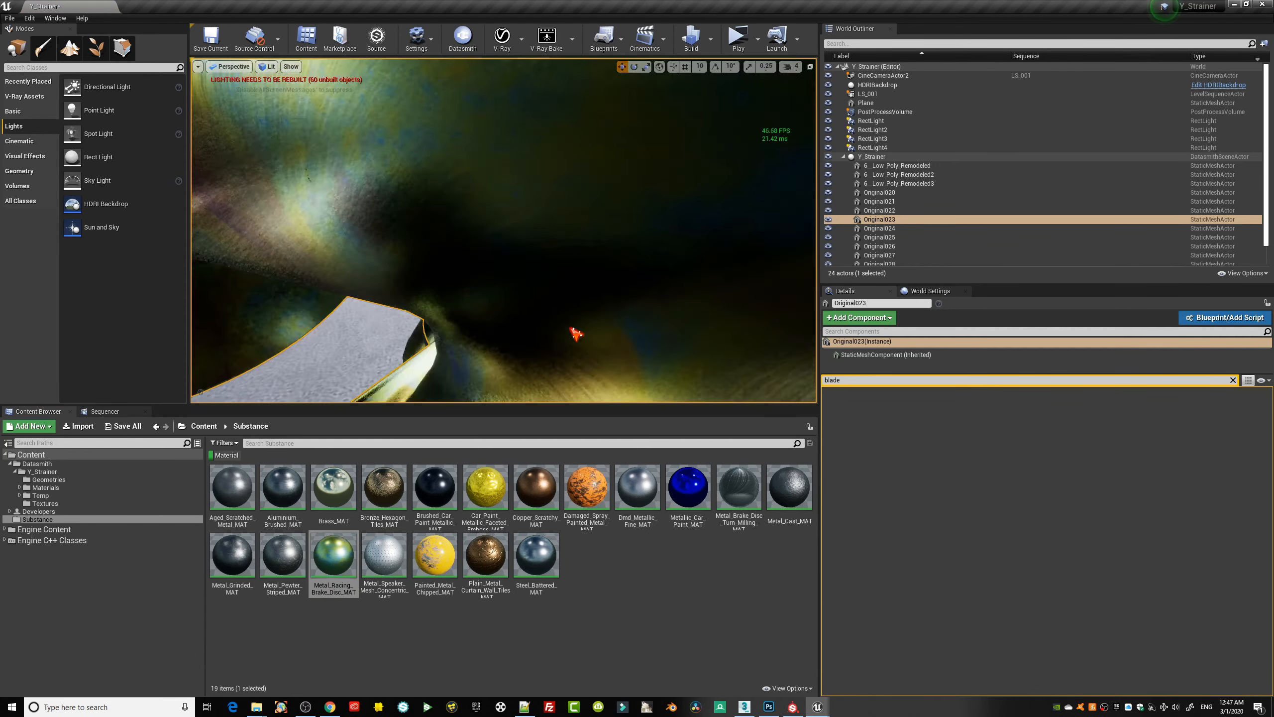
scroll(576, 333, "down", 4)
- Try Metal_Speaker_Mesh_Concentric_MAT on the strainer body and view it from near and far
left_click_drag(381, 551, 577, 282)
scroll(582, 306, "down", 4)
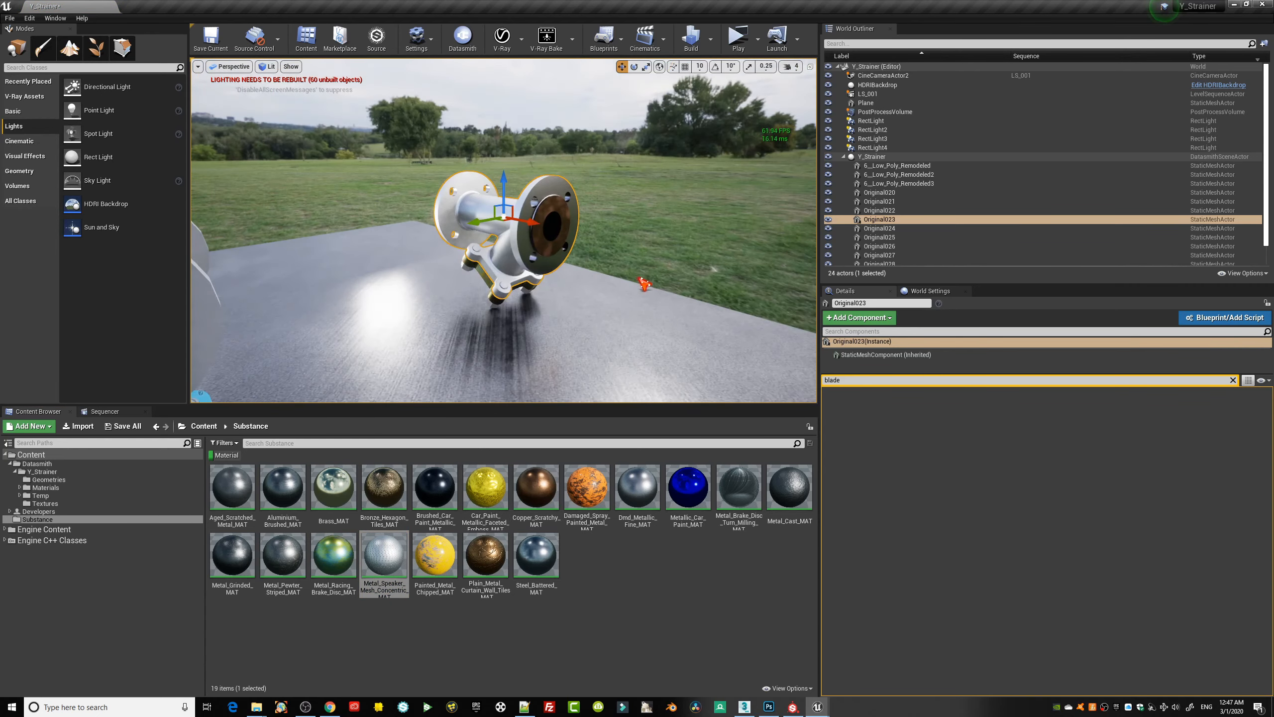
scroll(625, 340, "up", 4)
- Try Metal_Brake_Disc_Turn_Milling_MAT on the strainer body and inspect the milled pattern up close
left_click_drag(745, 491, 427, 263)
scroll(487, 257, "up", 5)
scroll(488, 258, "down", 5)
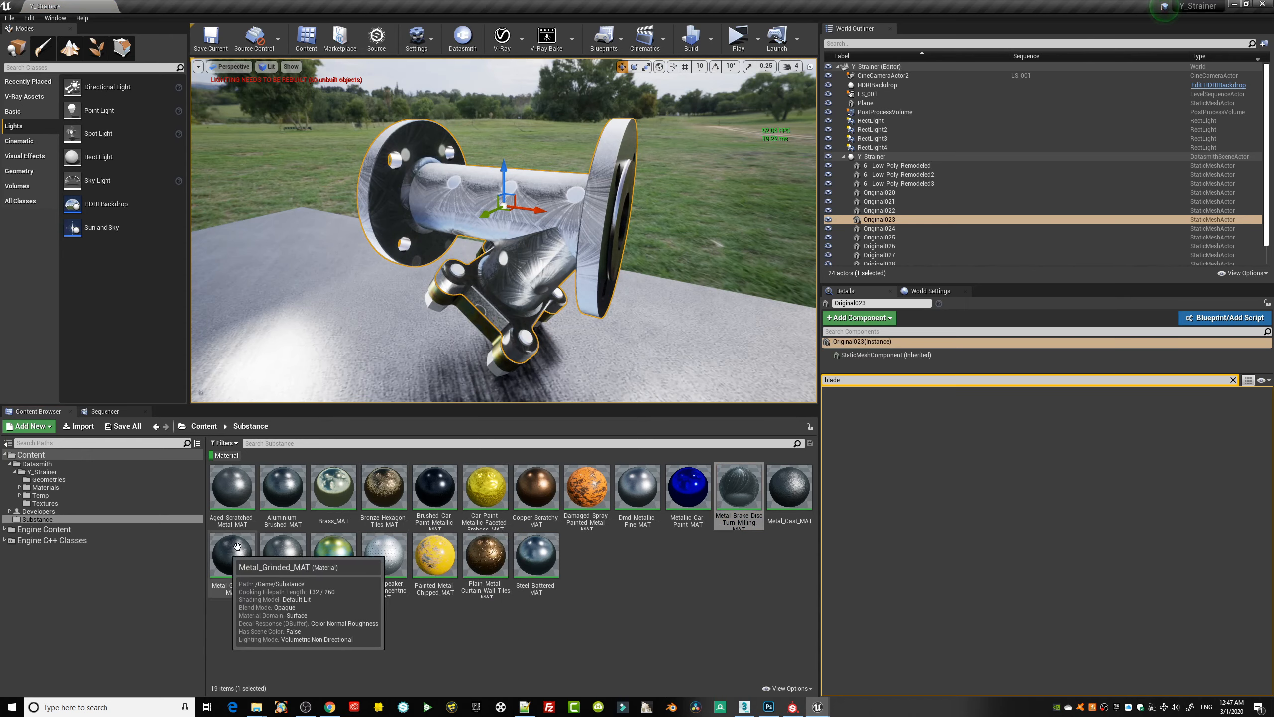
- Try Metal_Grinded_MAT followed by Aged_Scratched_Metal_MAT on the strainer body
left_click_drag(232, 554, 482, 160)
left_click_drag(232, 488, 544, 395)
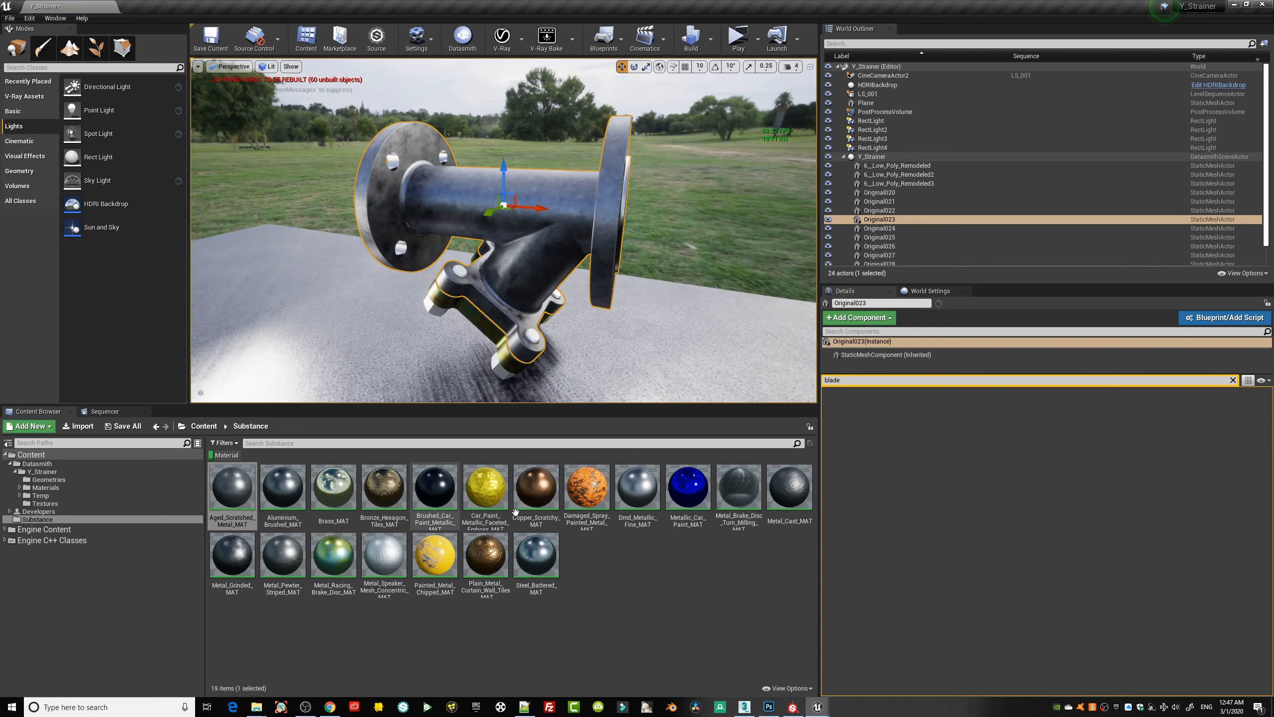
- Apply Metal_Cast_MAT to the strainer body and inspect the flange and pipe surface up close
left_click_drag(789, 486, 617, 327)
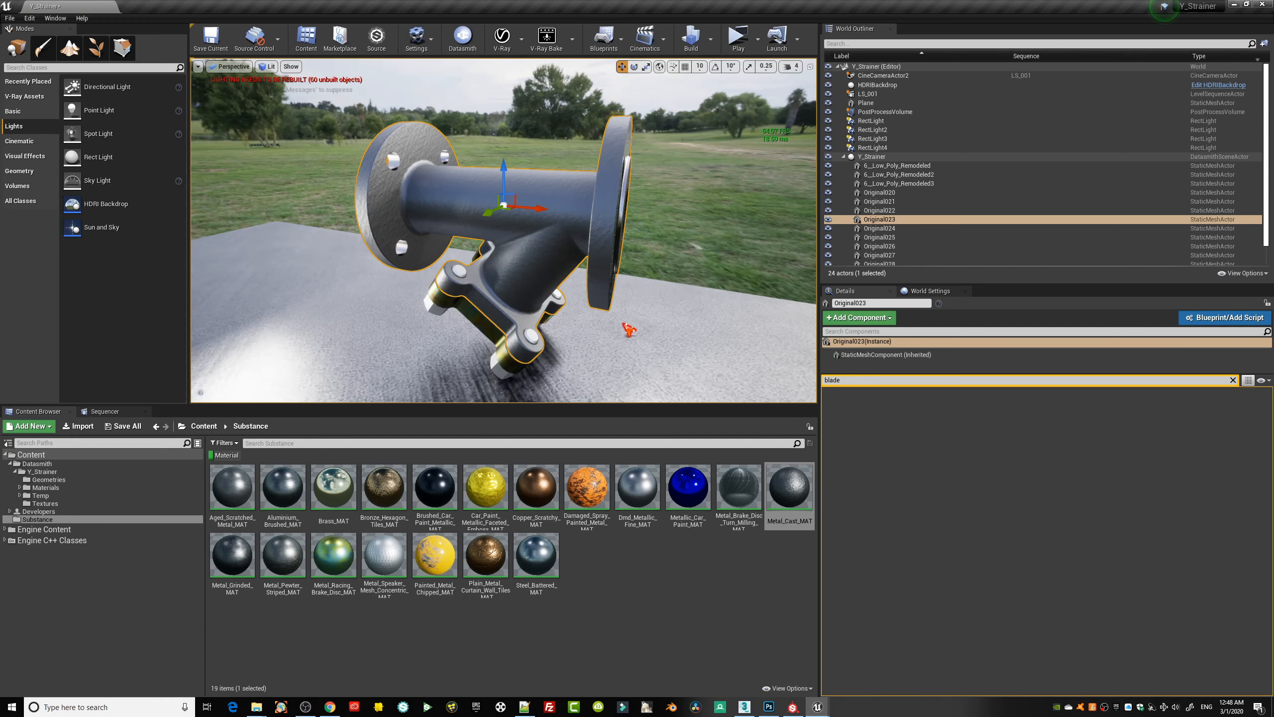
left_click_drag(587, 364, 417, 327, "alt")
right_click_drag(417, 327, 416, 274)
right_click_drag(542, 323, 564, 337)
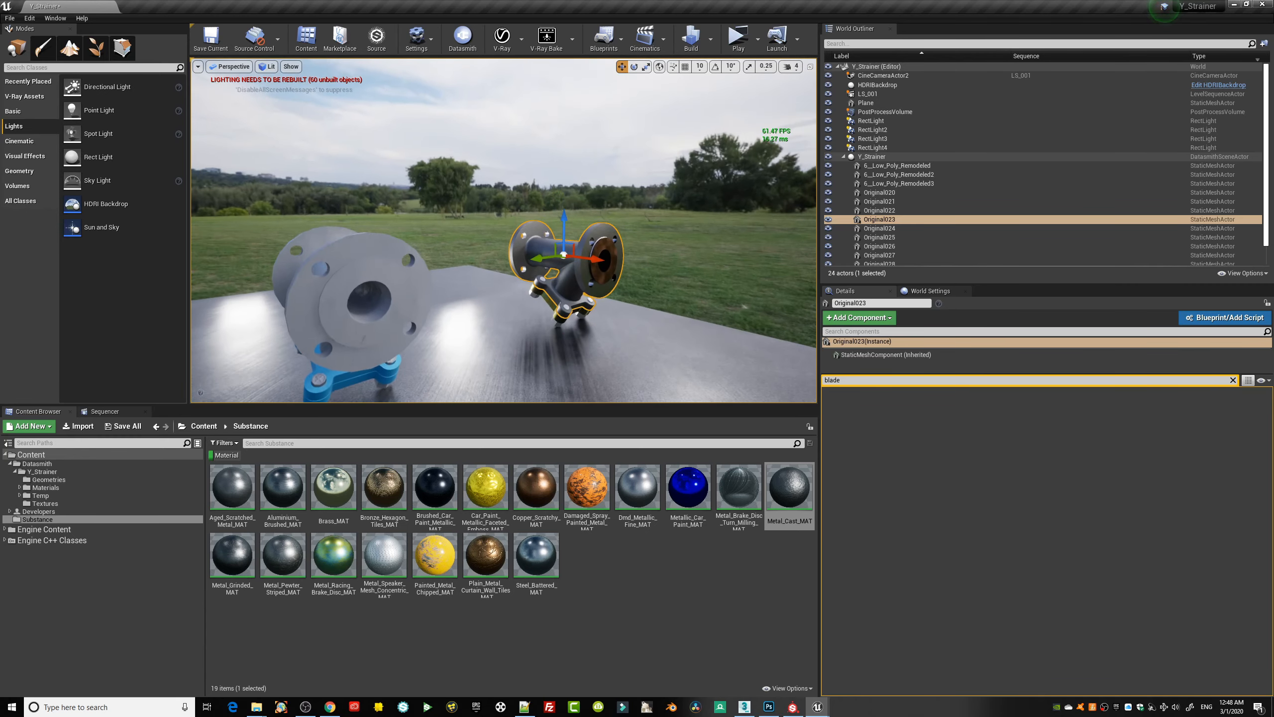
scroll(562, 339, "up", 8)
middle_click_drag(558, 339, 499, 337)
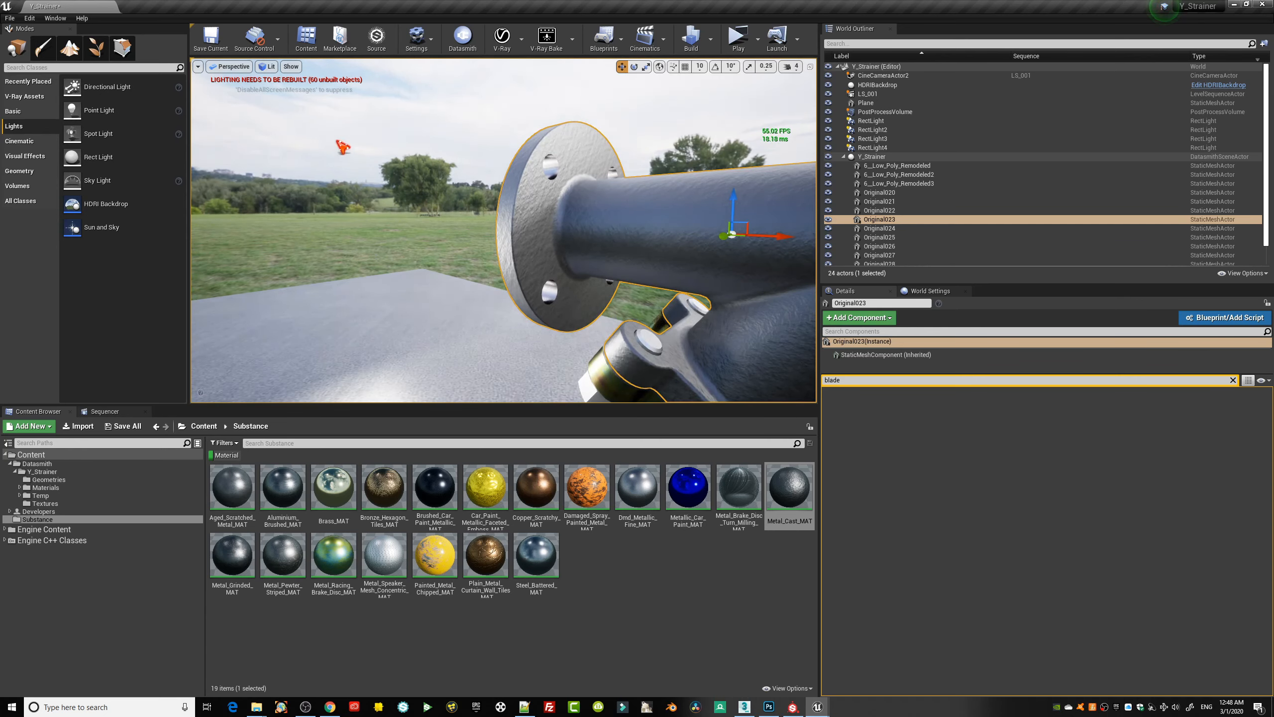
middle_click_drag(446, 166, 461, 113)
middle_click_drag(513, 216, 513, 261)
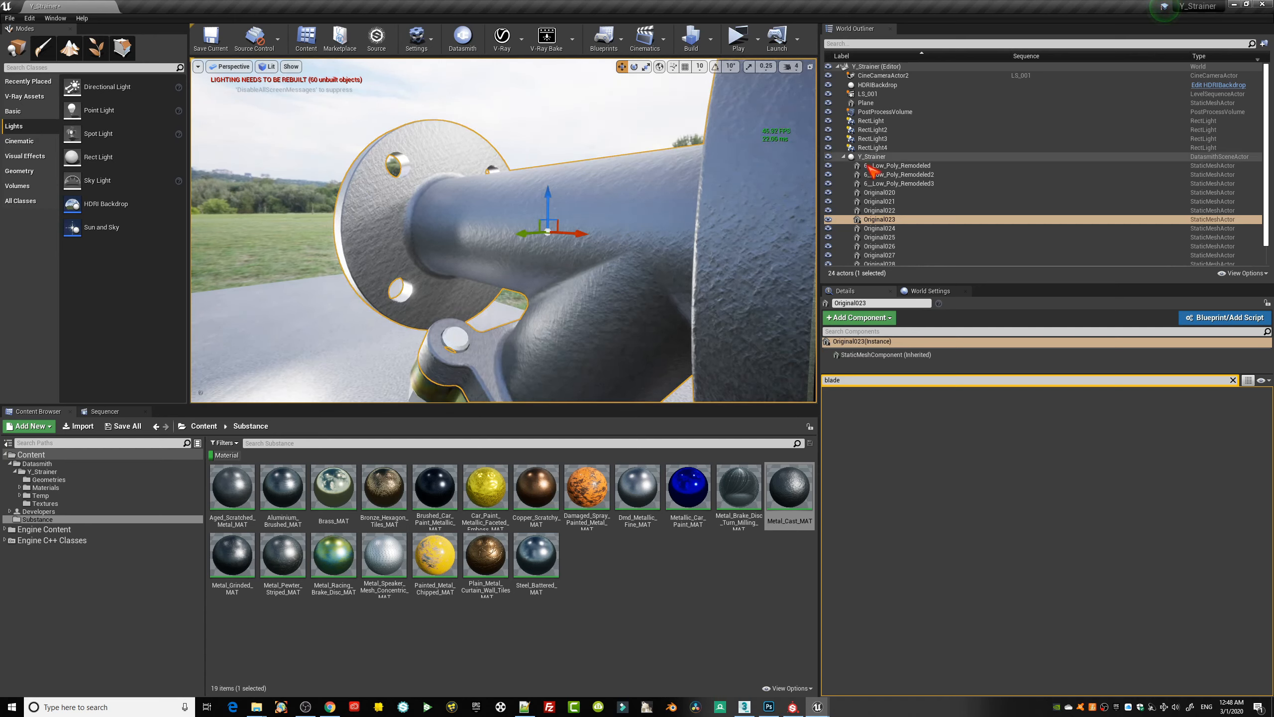
- Select the PostProcessVolume, clear its old details search and filter its properties by "ray"
left_click(883, 111)
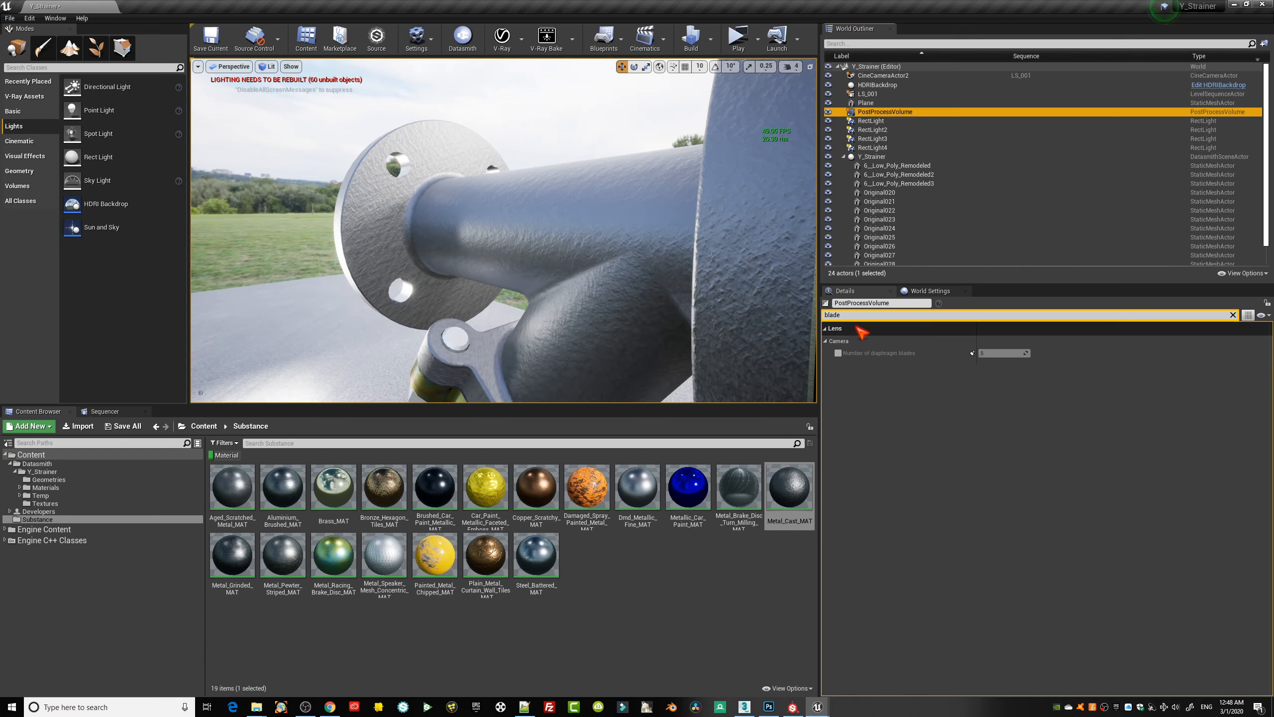
left_click(847, 319)
key("BackSpace")
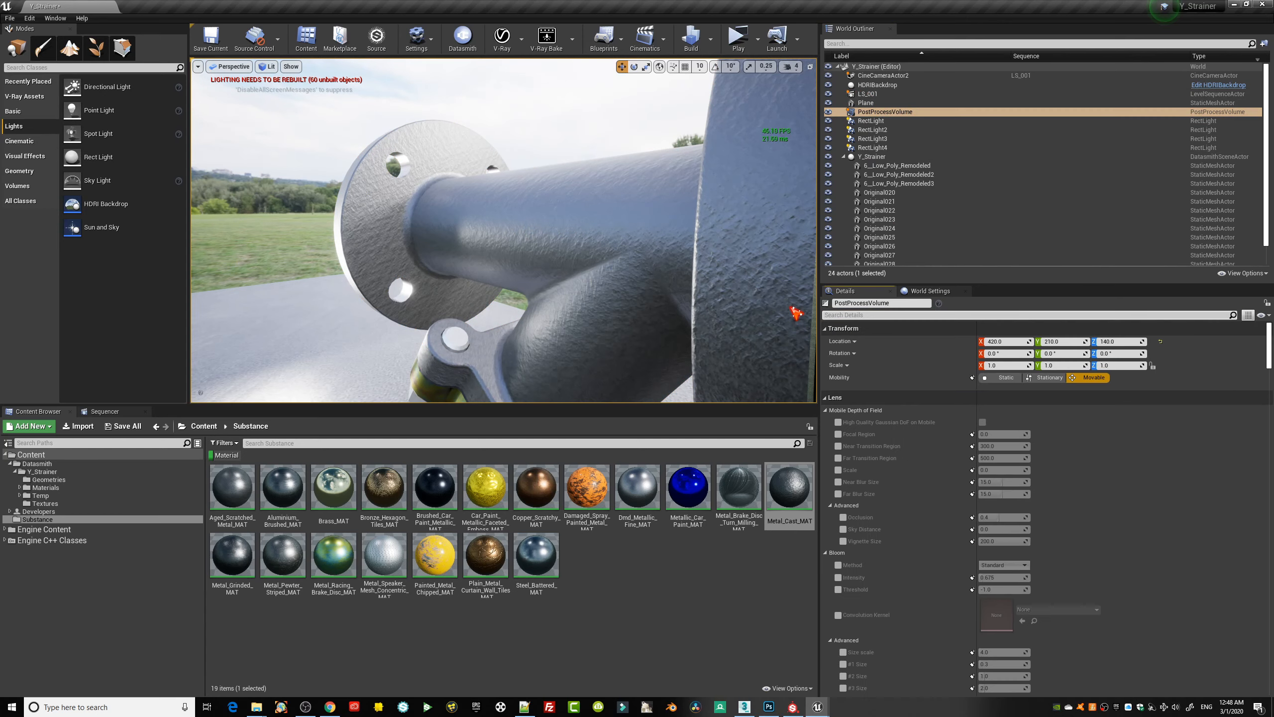
left_click(882, 111)
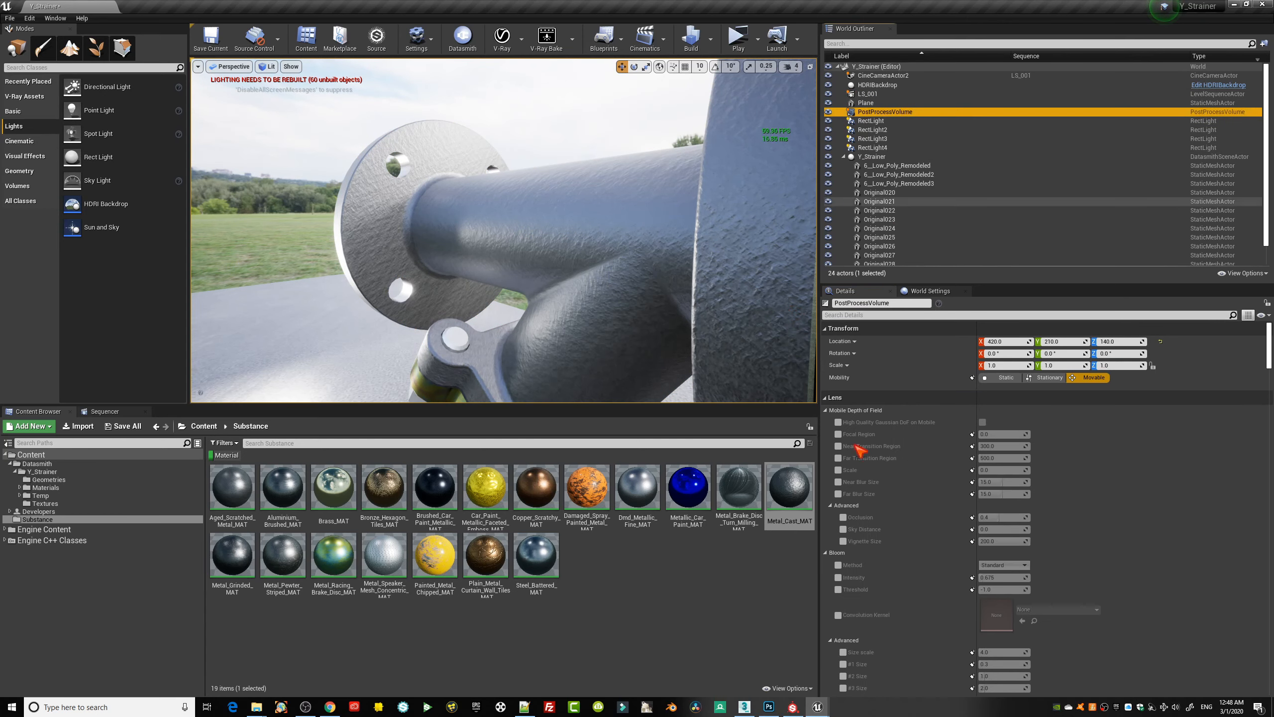
left_click(857, 315)
type("ray")
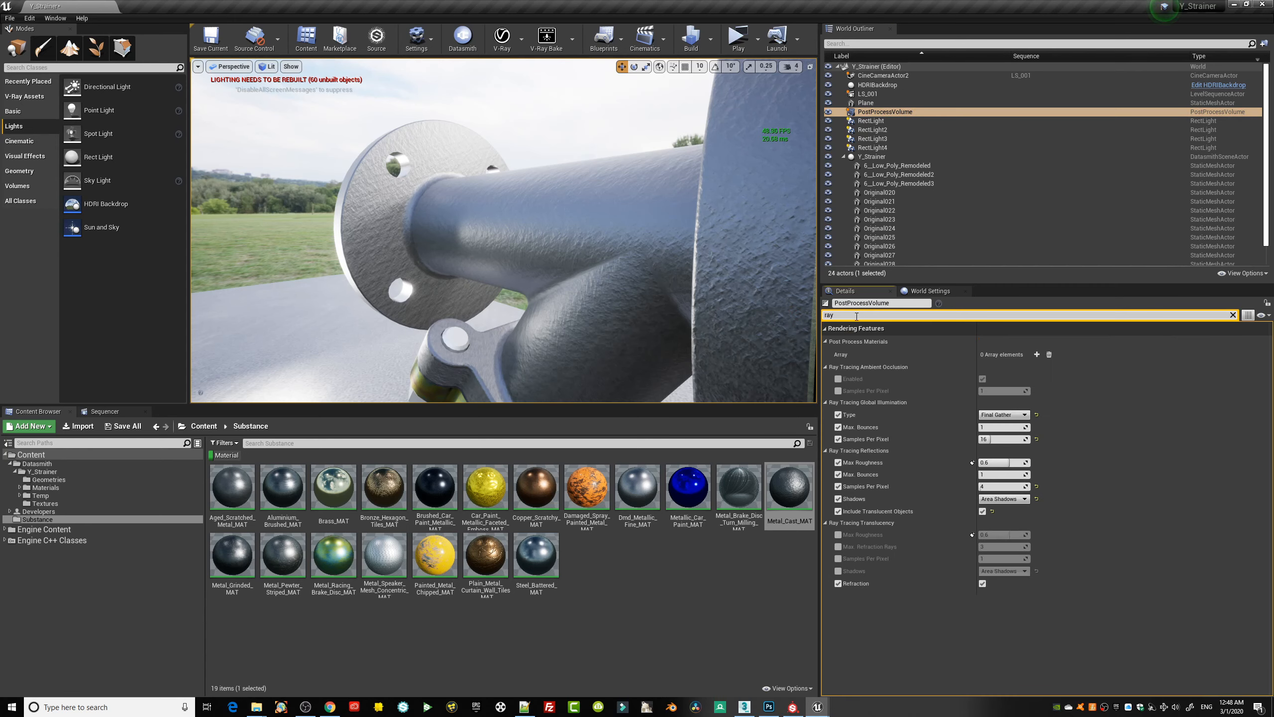
- Set Samples Per Pixel to 1 for both Ray Tracing Global Illumination and Ray Tracing Reflections
left_click(989, 438)
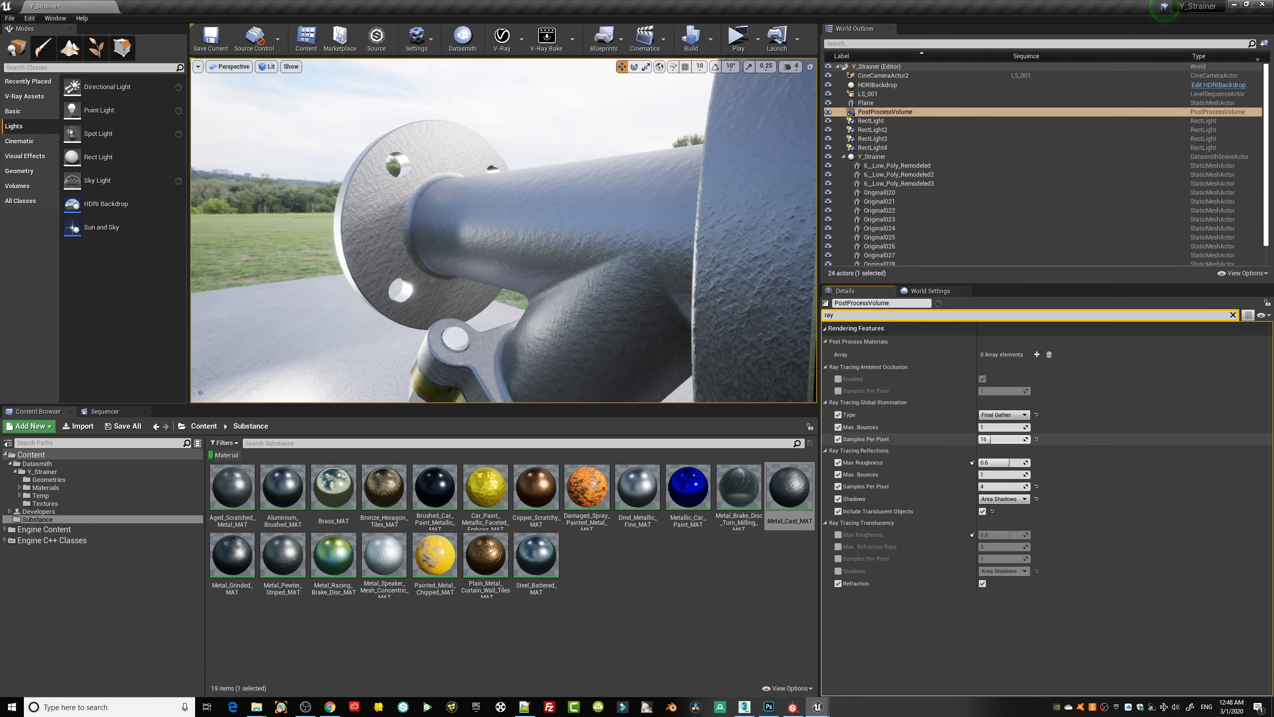
scroll(656, 221, "down", 8)
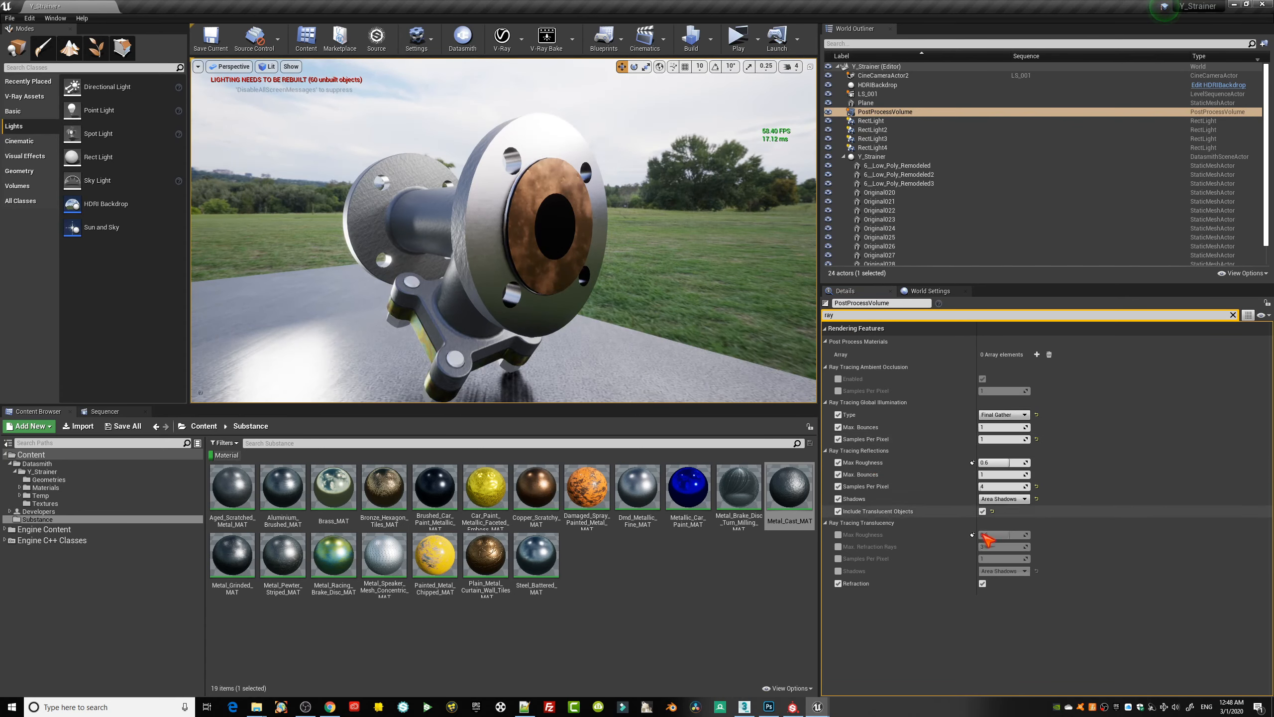
left_click(984, 488)
type("1")
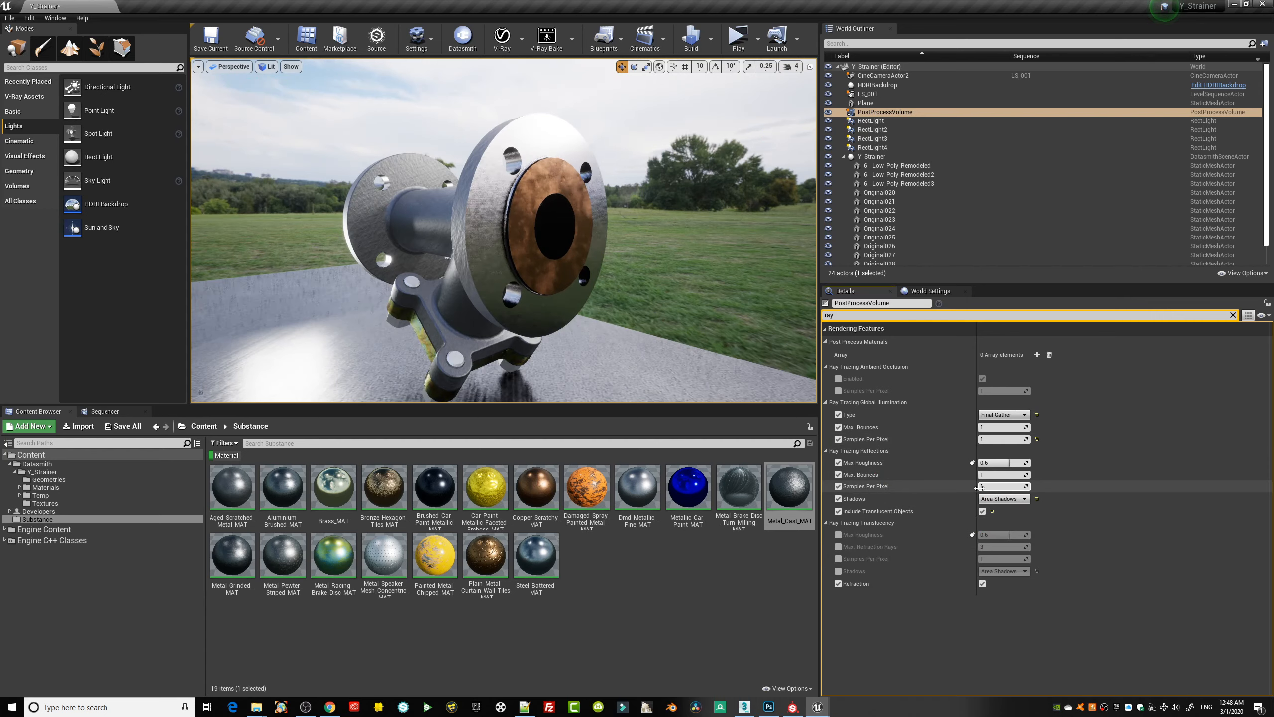
key("Return")
- Examine the cast-metal strainer with the reduced ray tracing samples, both up close and from farther back
middle_click_drag(549, 288, 561, 254)
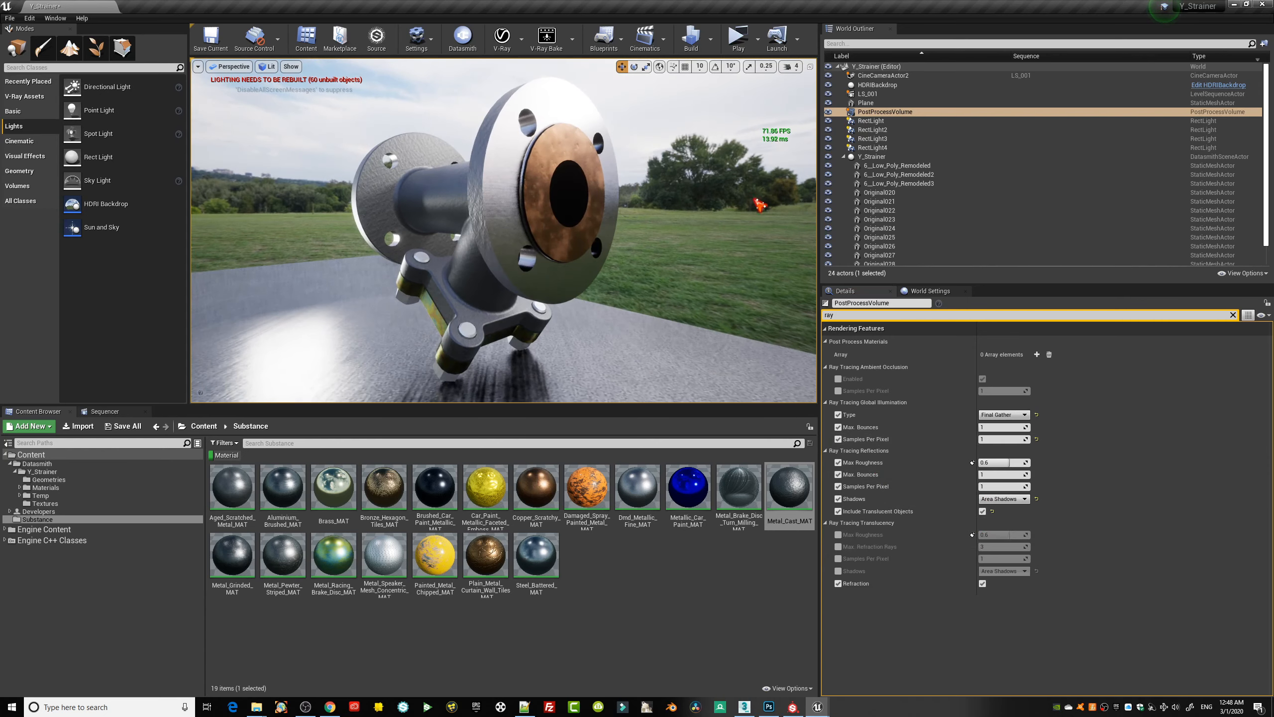
scroll(759, 204, "up", 4)
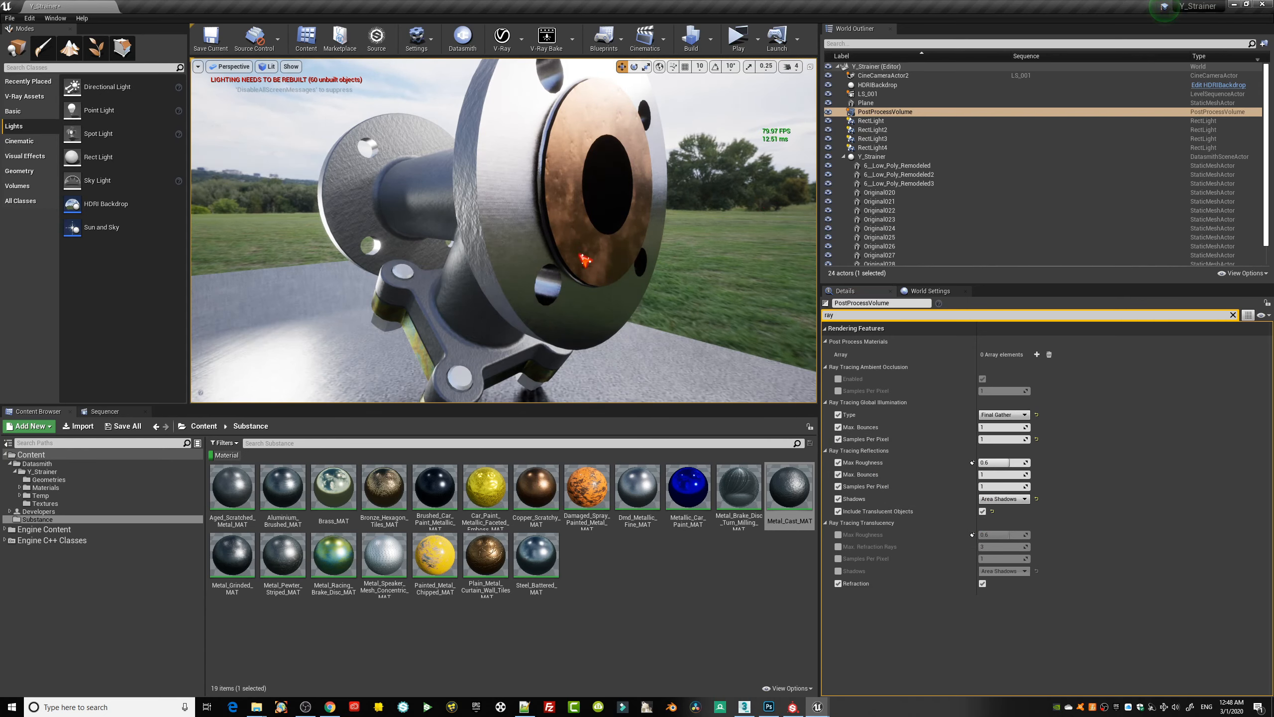
scroll(552, 266, "down", 6)
middle_click_drag(559, 267, 615, 269)
right_click_drag(614, 269, 577, 267)
middle_click_drag(577, 267, 622, 266)
right_click_drag(505, 228, 504, 228)
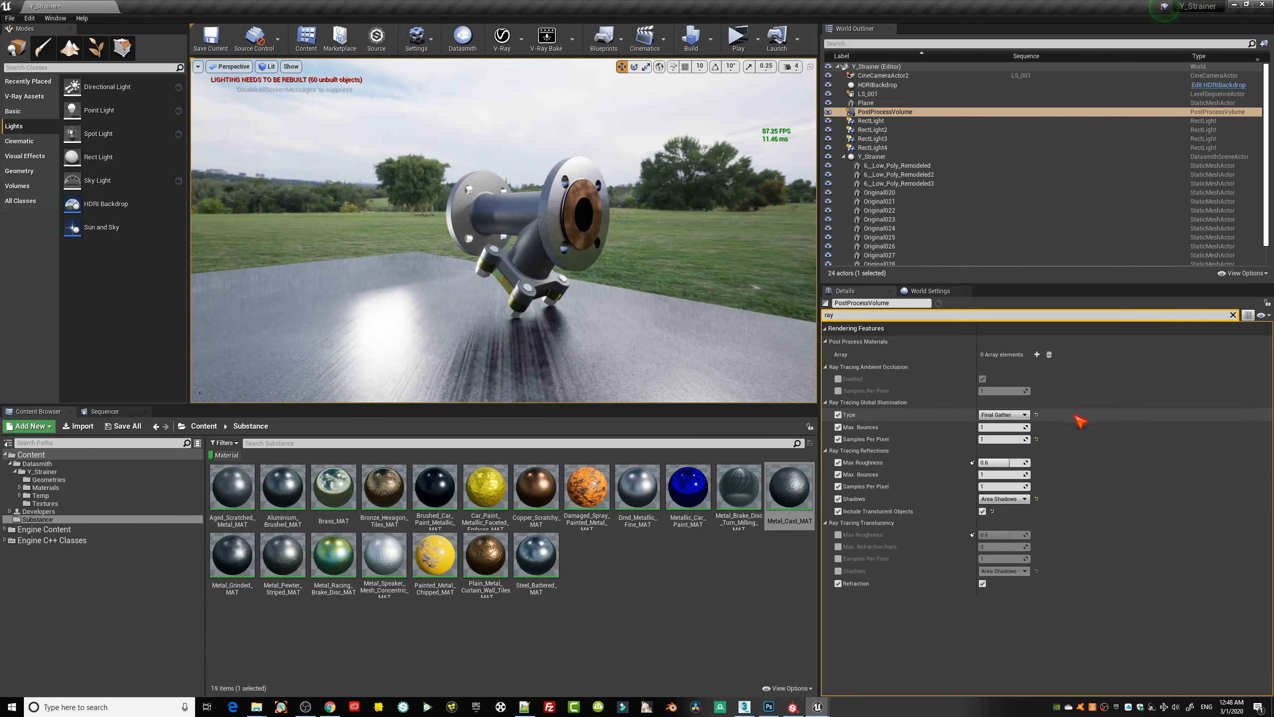
- Set the Ray Tracing Global Illumination type to Brute Force and view the strainer from several angles
left_click(1019, 420)
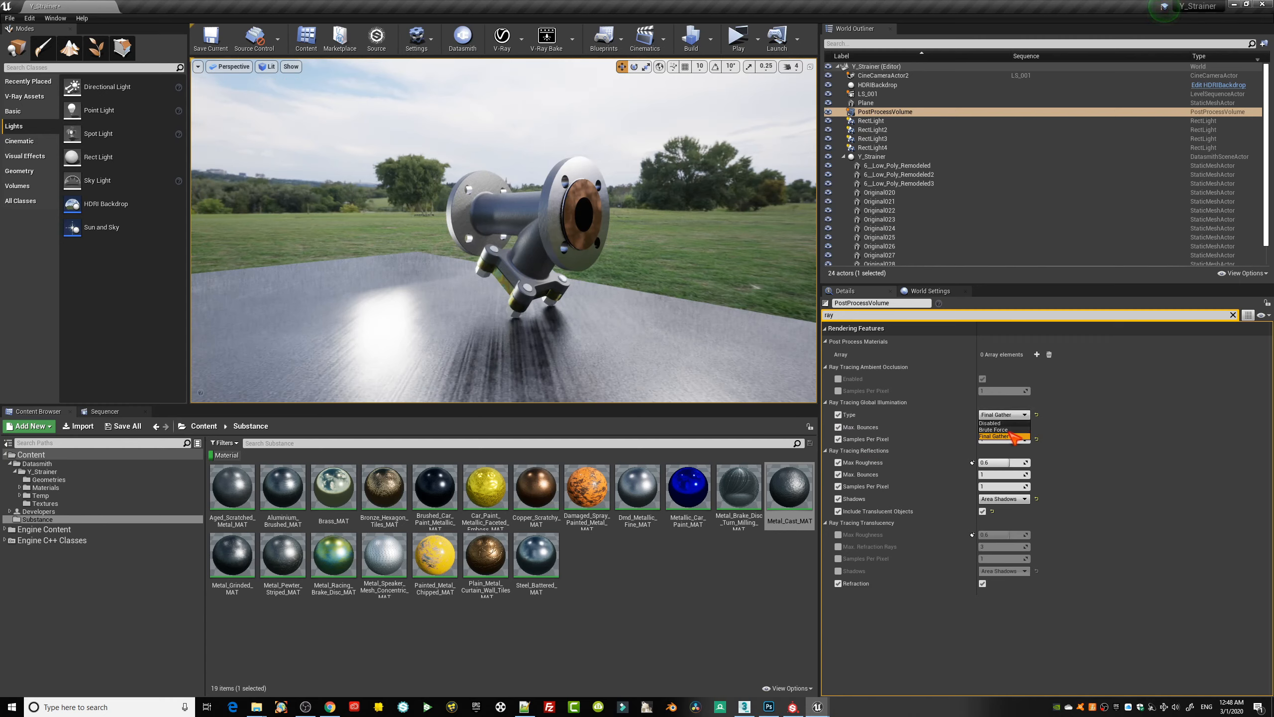
left_click(994, 430)
right_click_drag(656, 325, 332, 223)
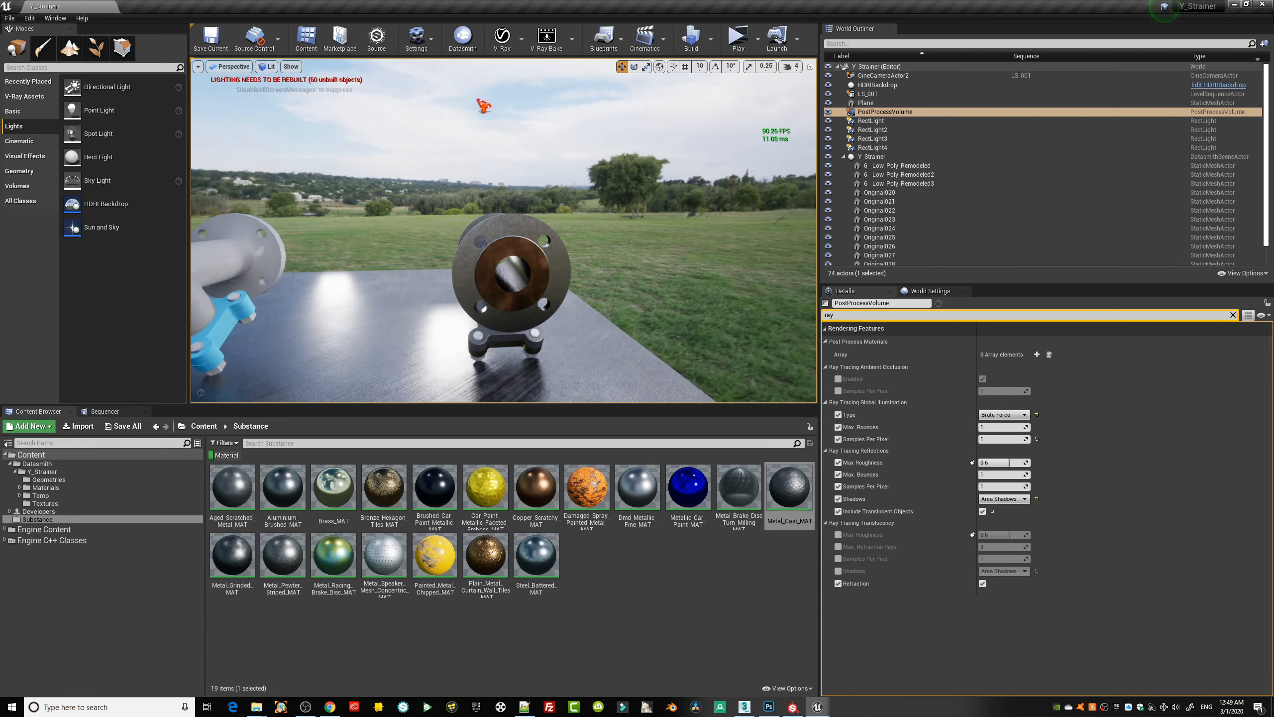
right_click_drag(408, 297, 497, 132)
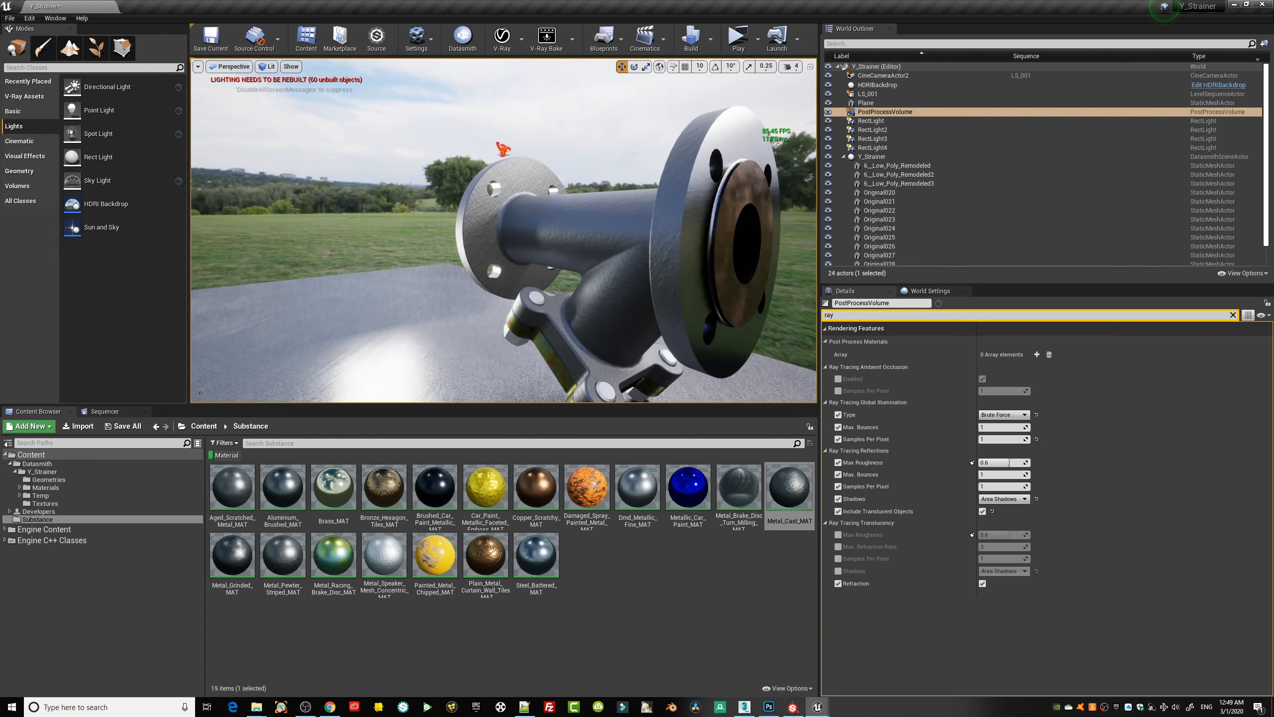
- Examine the textured strainers up close and from farther back under the Brute Force global illumination
left_click(521, 45)
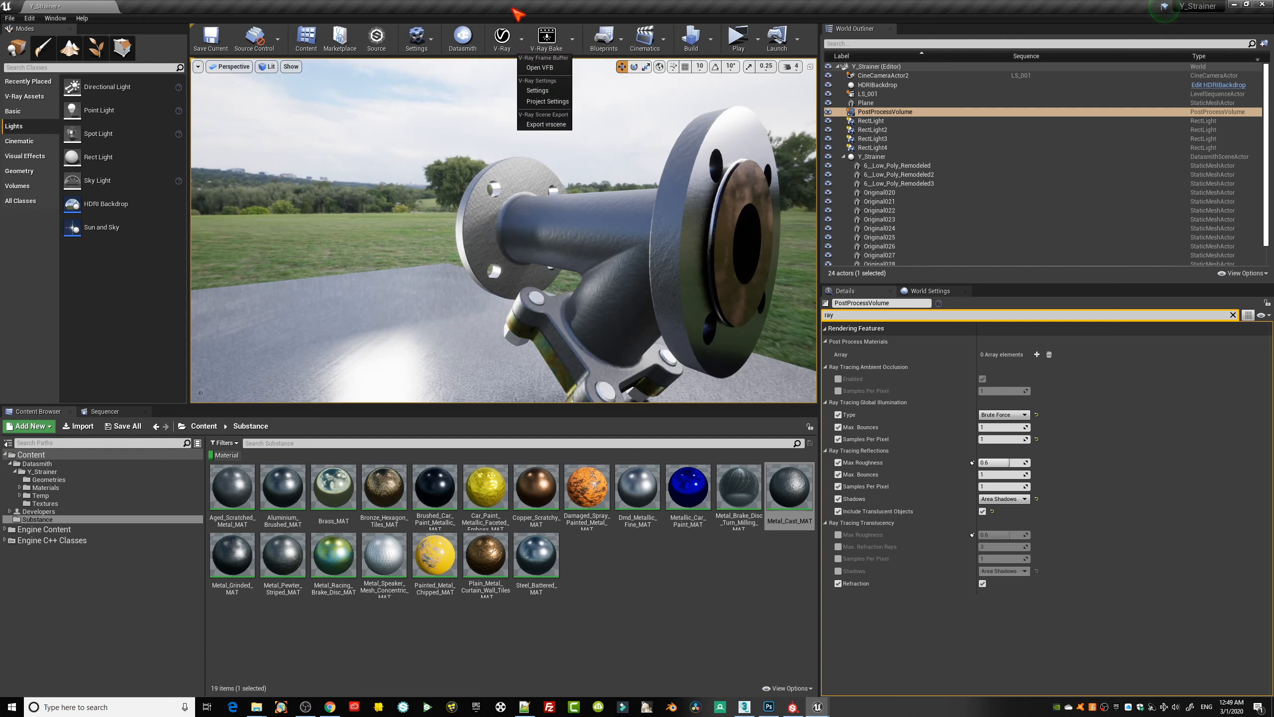
left_click(454, 146)
mouse_move(515, 305)
middle_mouse_down()
mouse_move(566, 296)
mouse_move(518, 285)
middle_mouse_up()
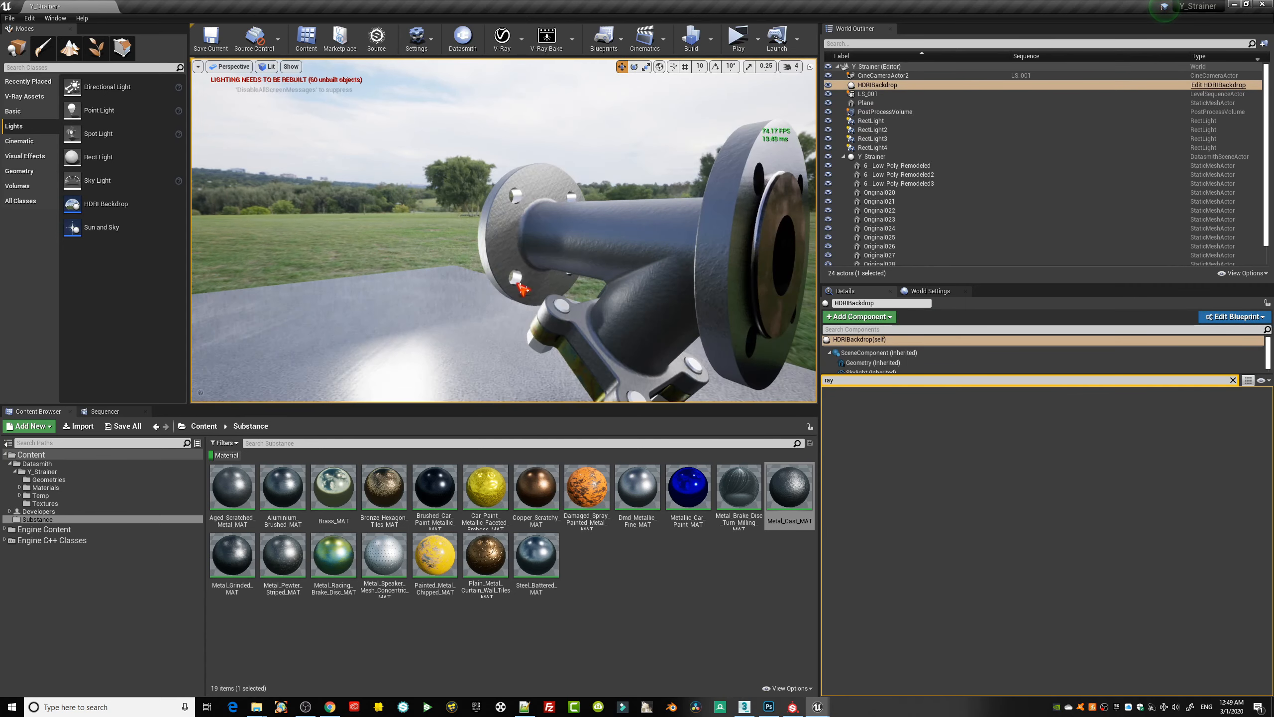
left_click(521, 39)
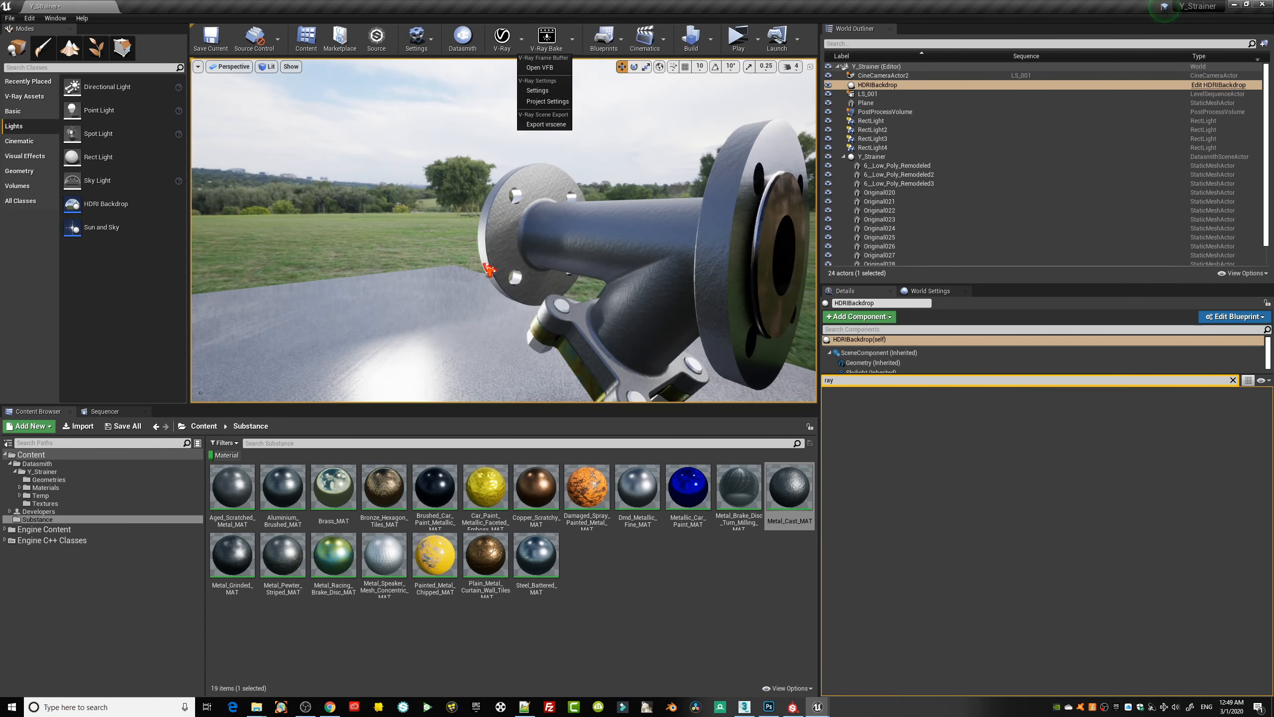
middle_click_drag(571, 259, 535, 228)
scroll(535, 231, "down", 6)
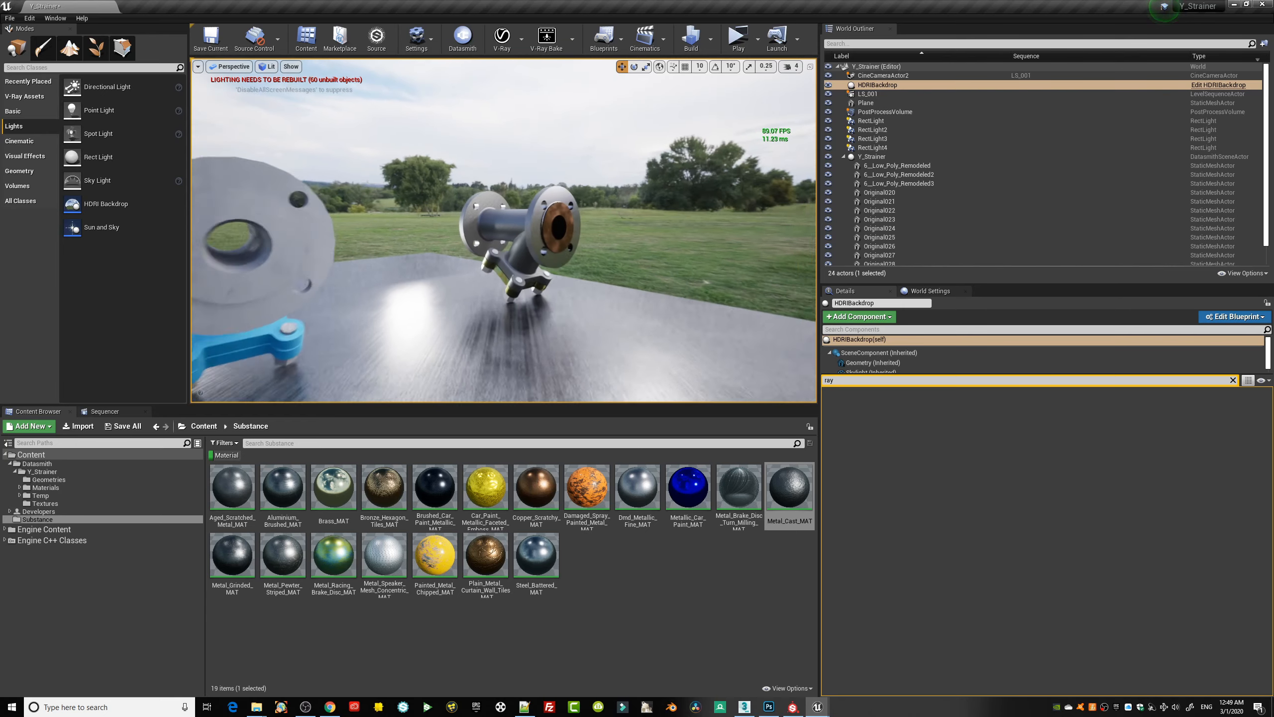
middle_click_drag(545, 296, 563, 288)
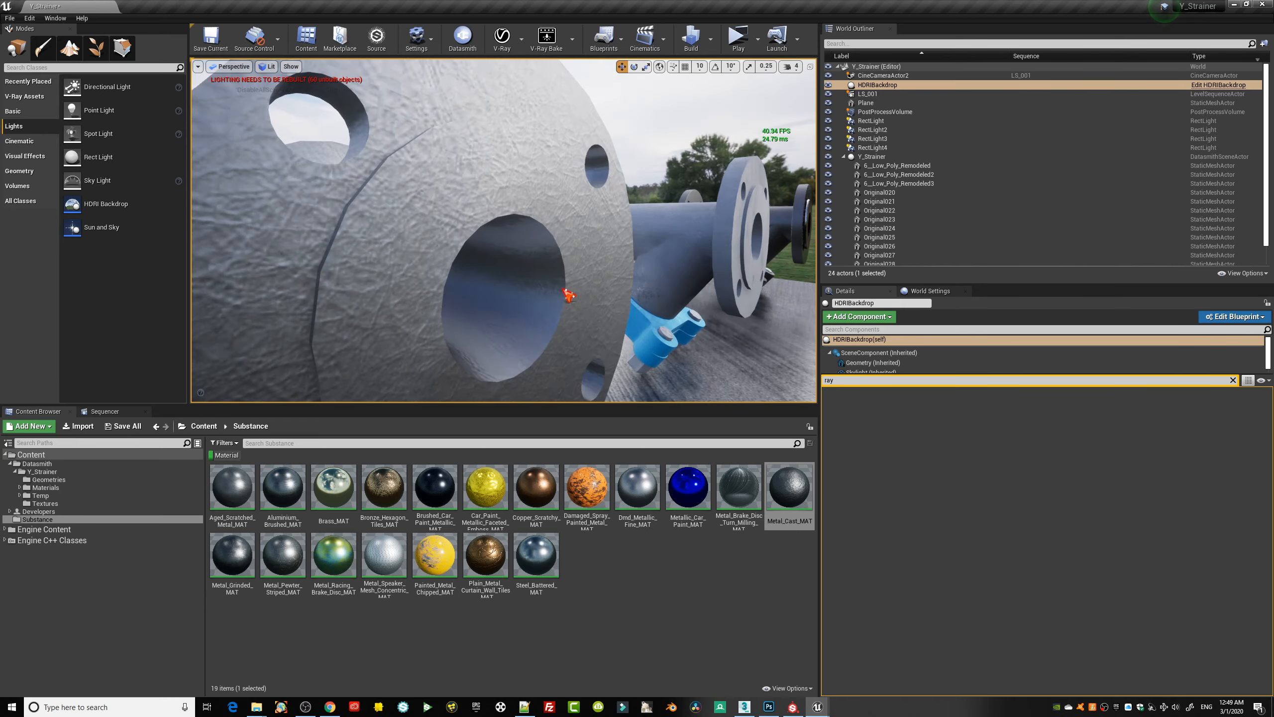
left_click_drag(628, 260, 644, 281)
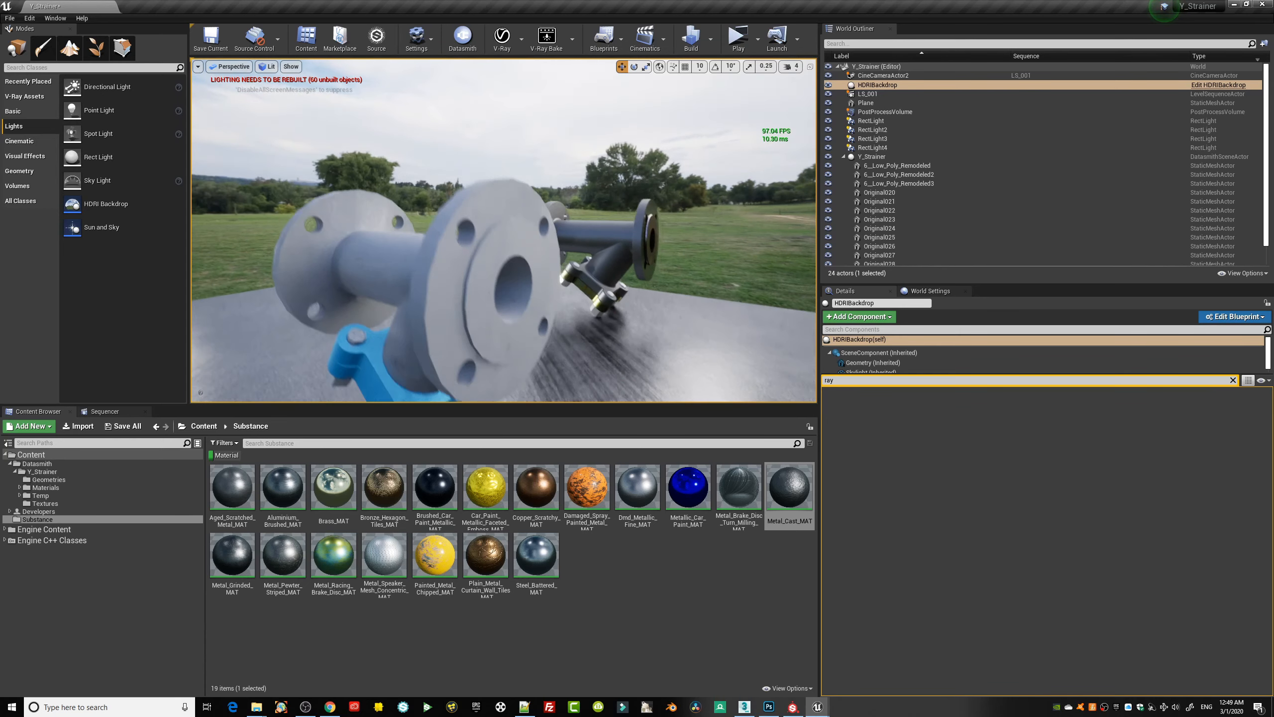
middle_click_drag(616, 327, 627, 346)
left_click_drag(616, 328, 620, 291)
middle_click_drag(617, 328, 637, 308)
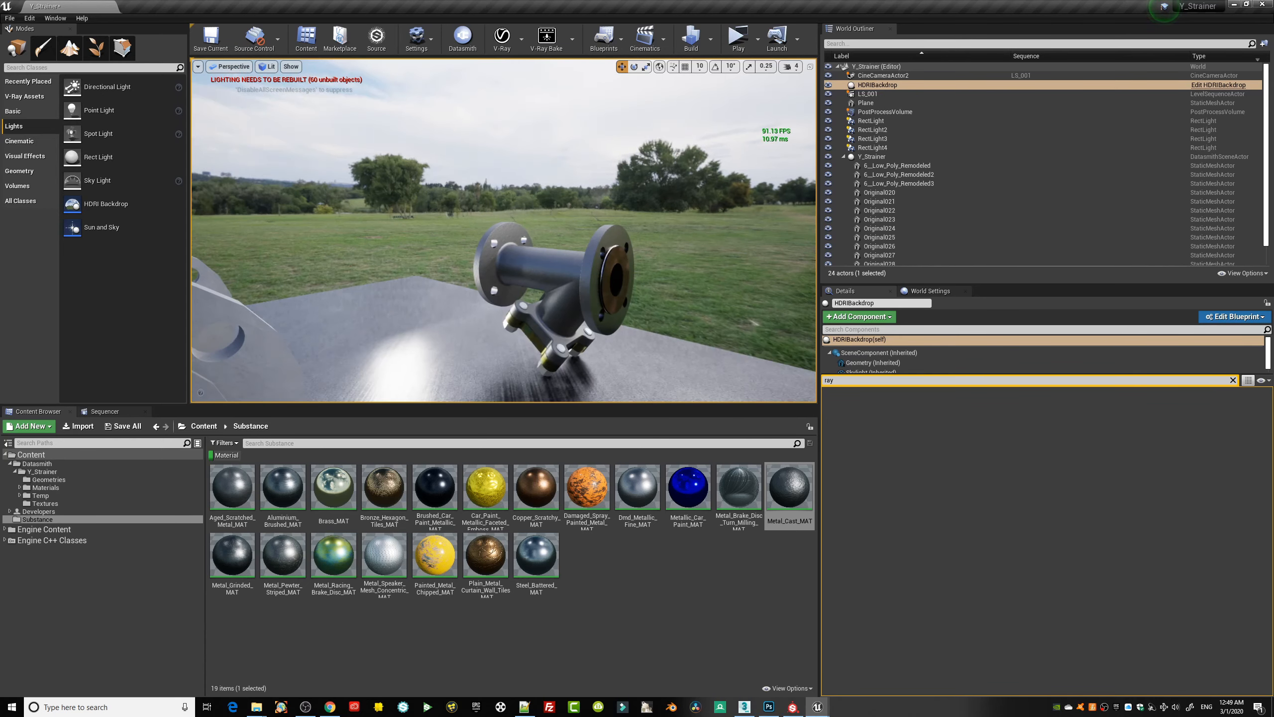
- Open the LS_001 level sequence and view its first frame through CineCameraActor2
left_click(645, 38)
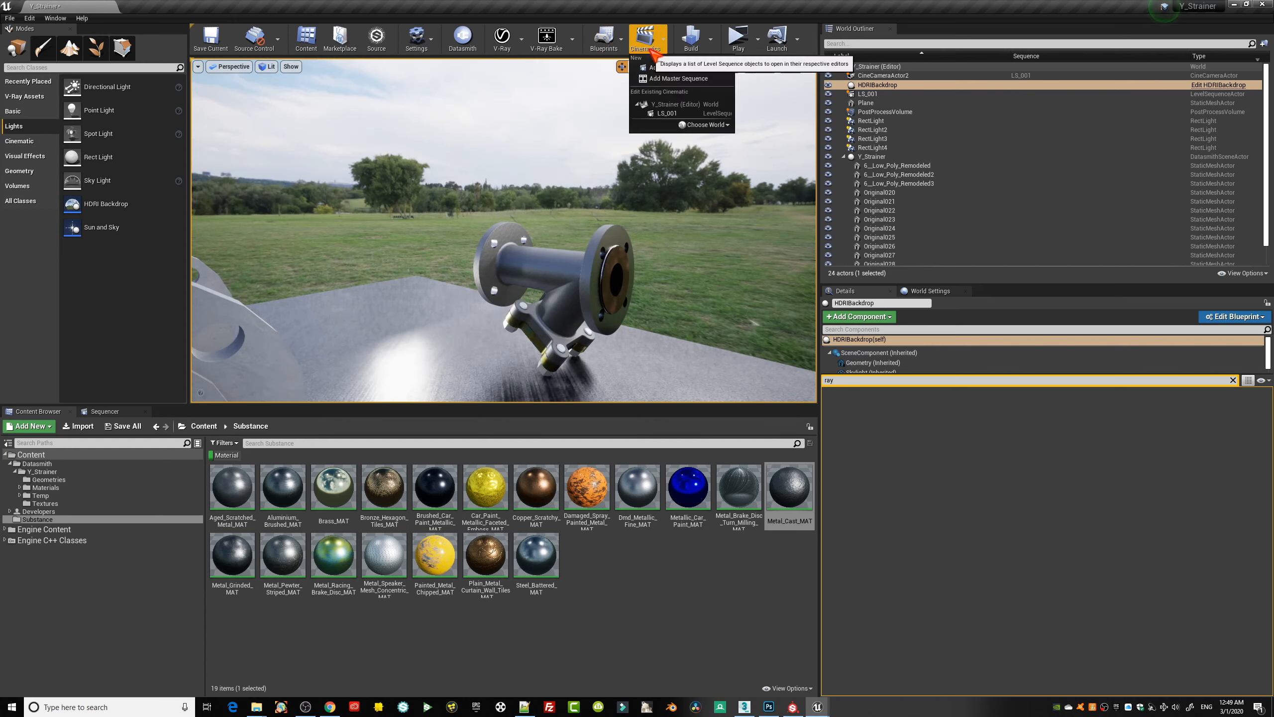
left_click(667, 114)
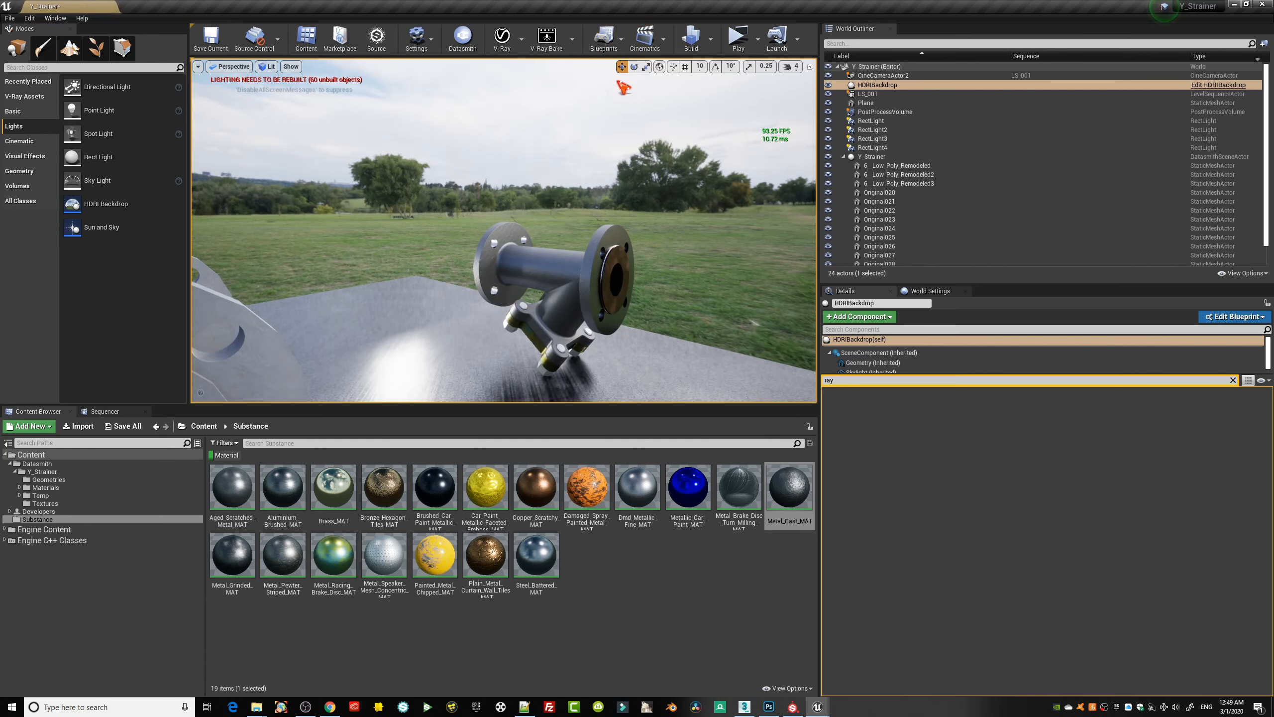
left_click(103, 413)
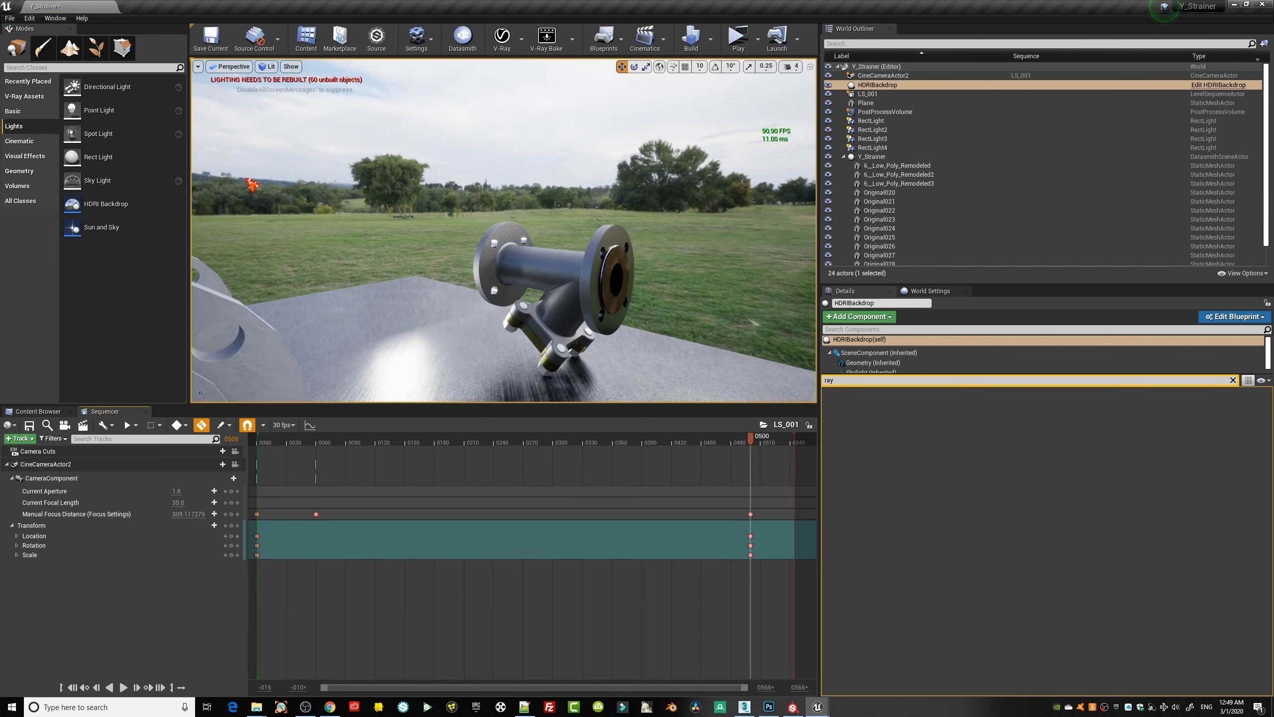
left_click(223, 67)
left_click(268, 179)
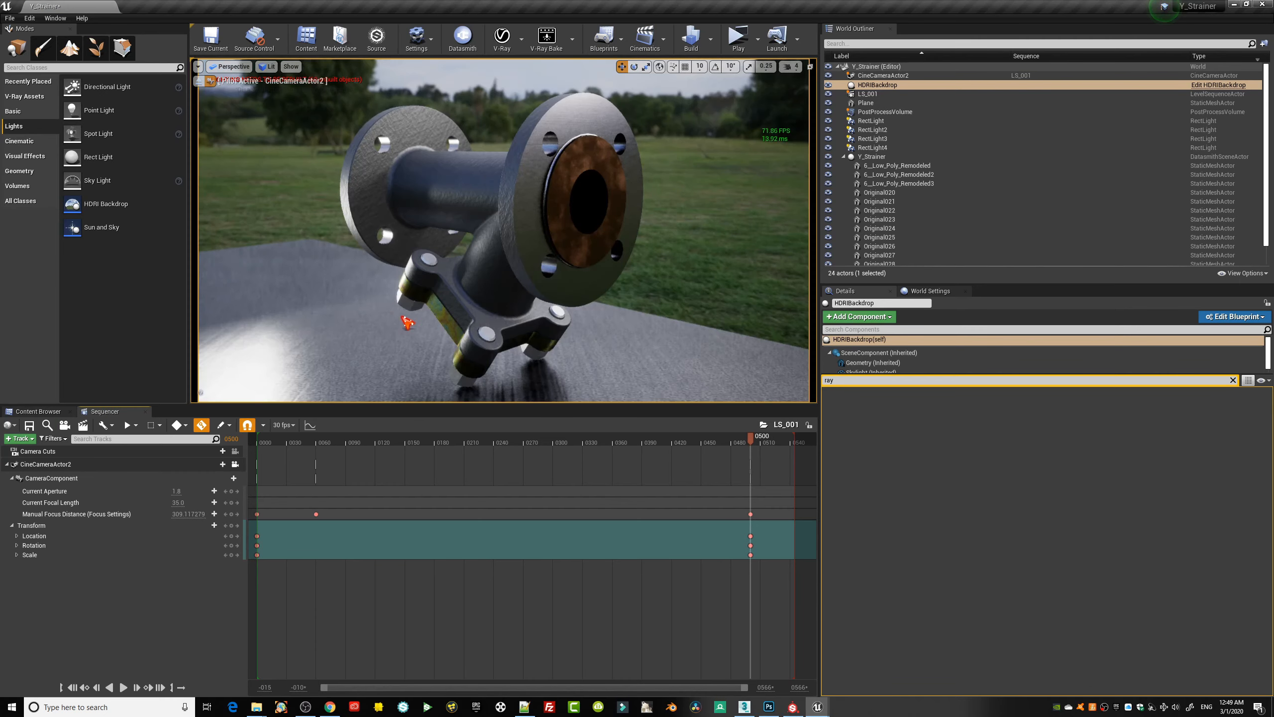
left_click_drag(751, 442, 261, 448)
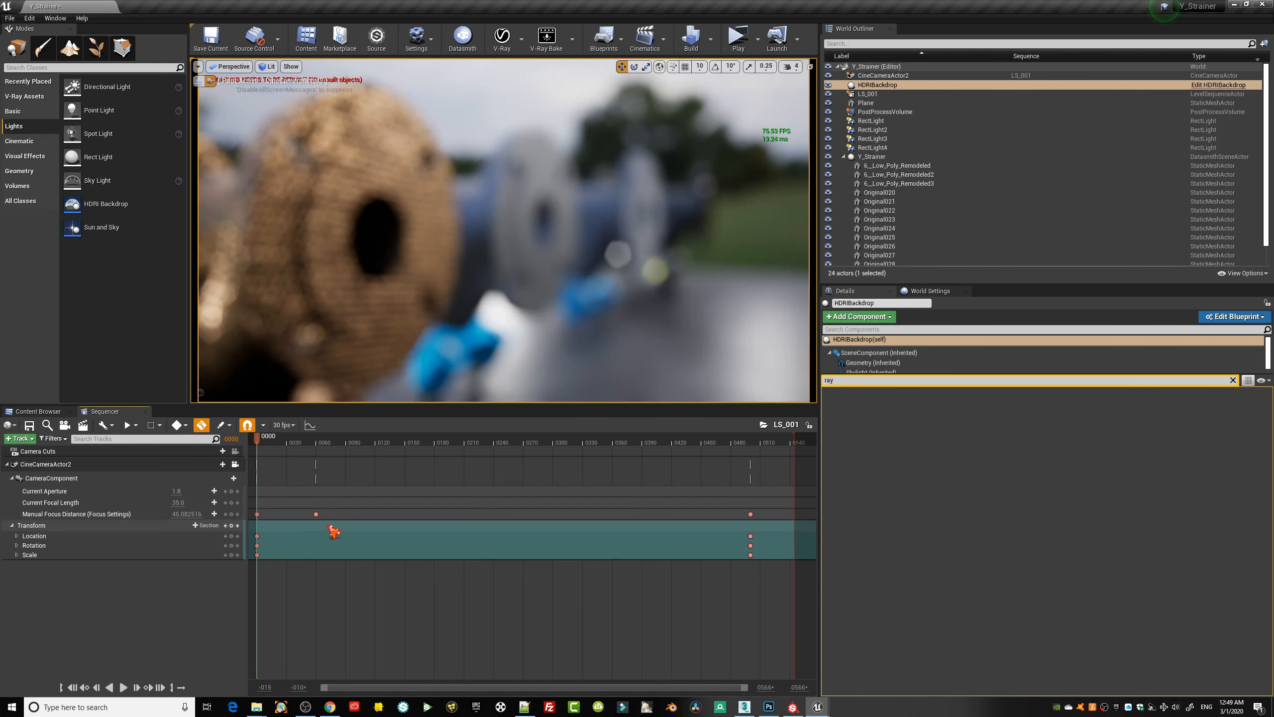
- Delete the Manual Focus Distance key at frame 60 and play the sequence from the start
left_click(316, 514)
key("Delete")
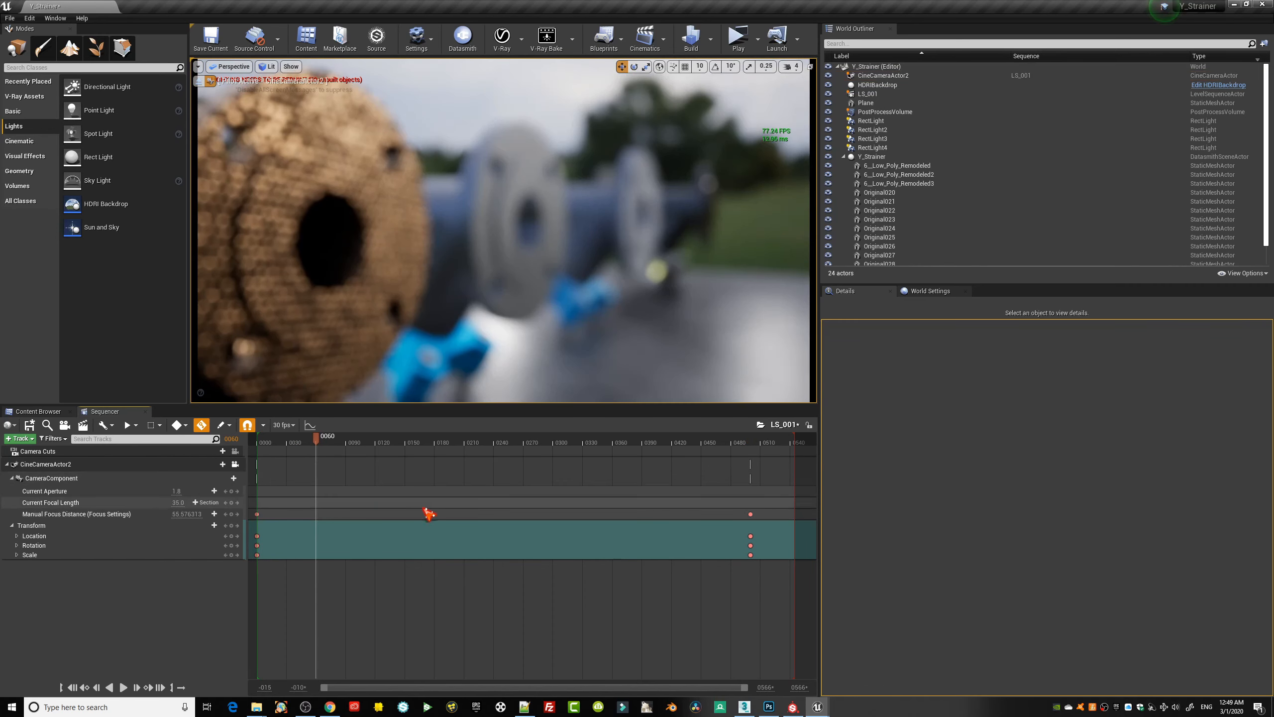
left_click_drag(316, 441, 264, 442)
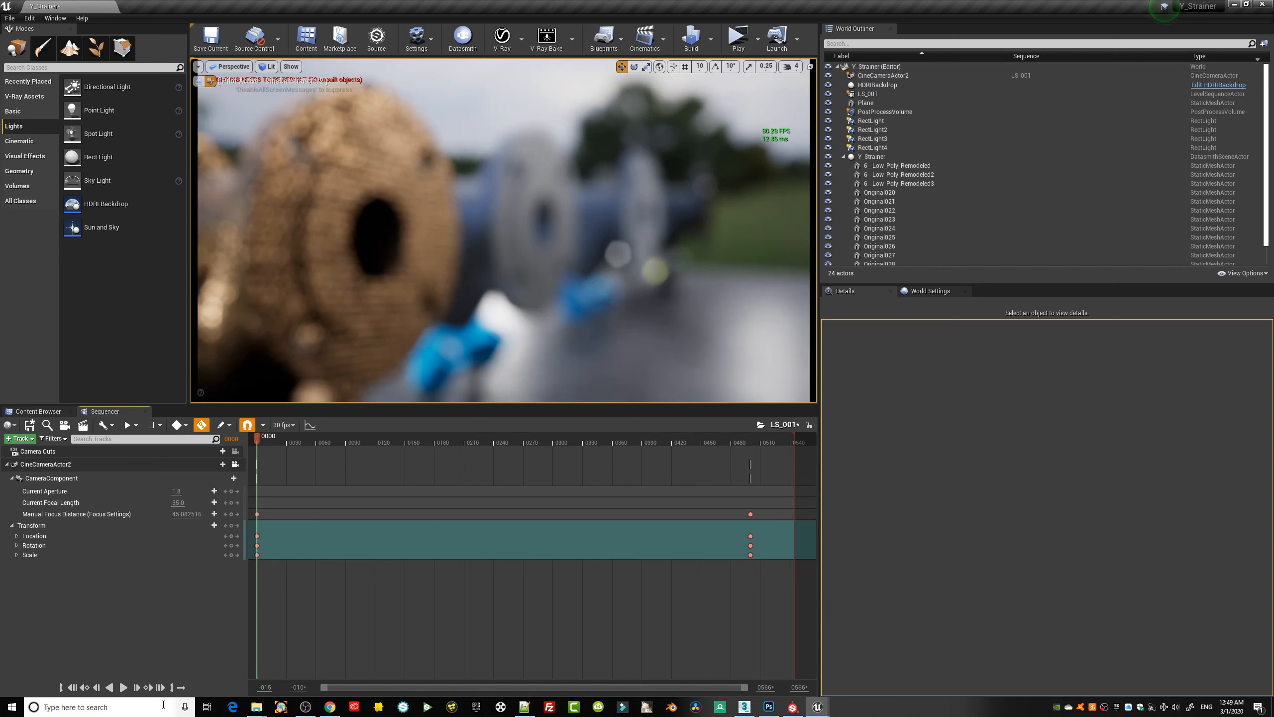
left_click(123, 687)
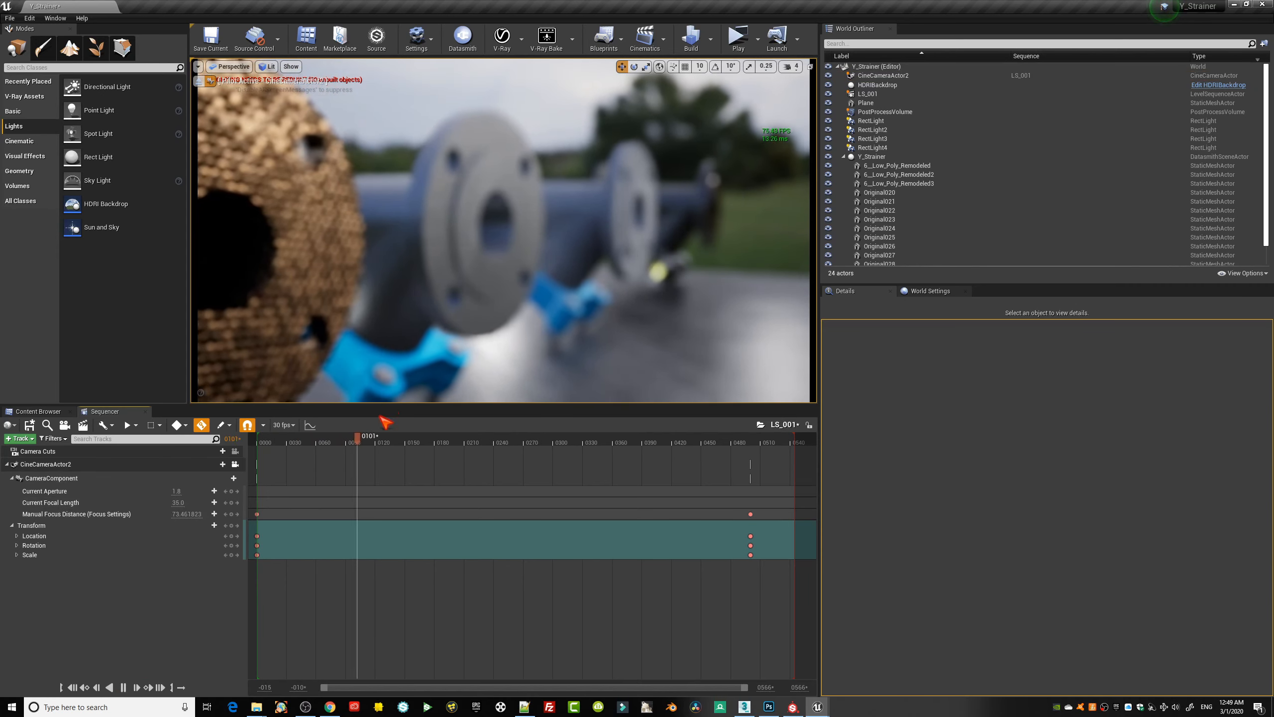
- Key the Manual Focus Distance at frame 60 to about 203.7 and scrub the shot through to frame 383
left_click_drag(371, 441, 317, 442)
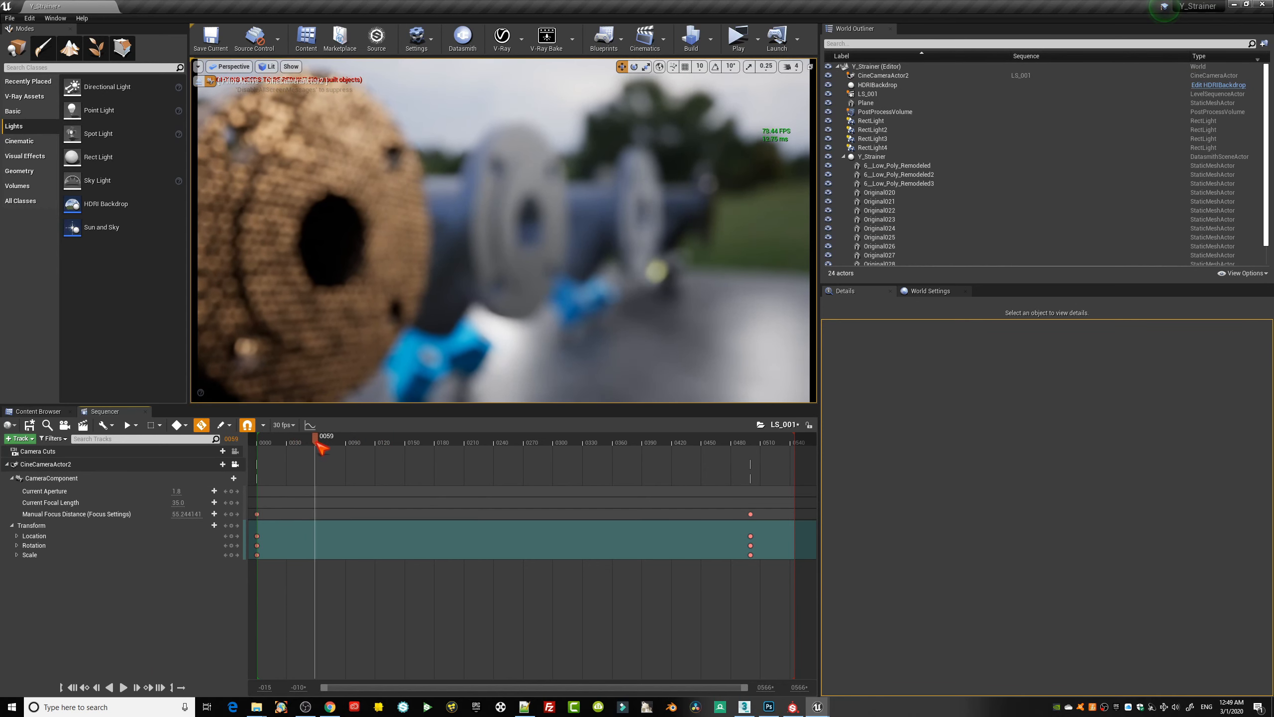
mouse_move(188, 514)
left_mouse_down()
mouse_move(175, 514)
mouse_move(216, 514)
mouse_move(201, 515)
left_mouse_up()
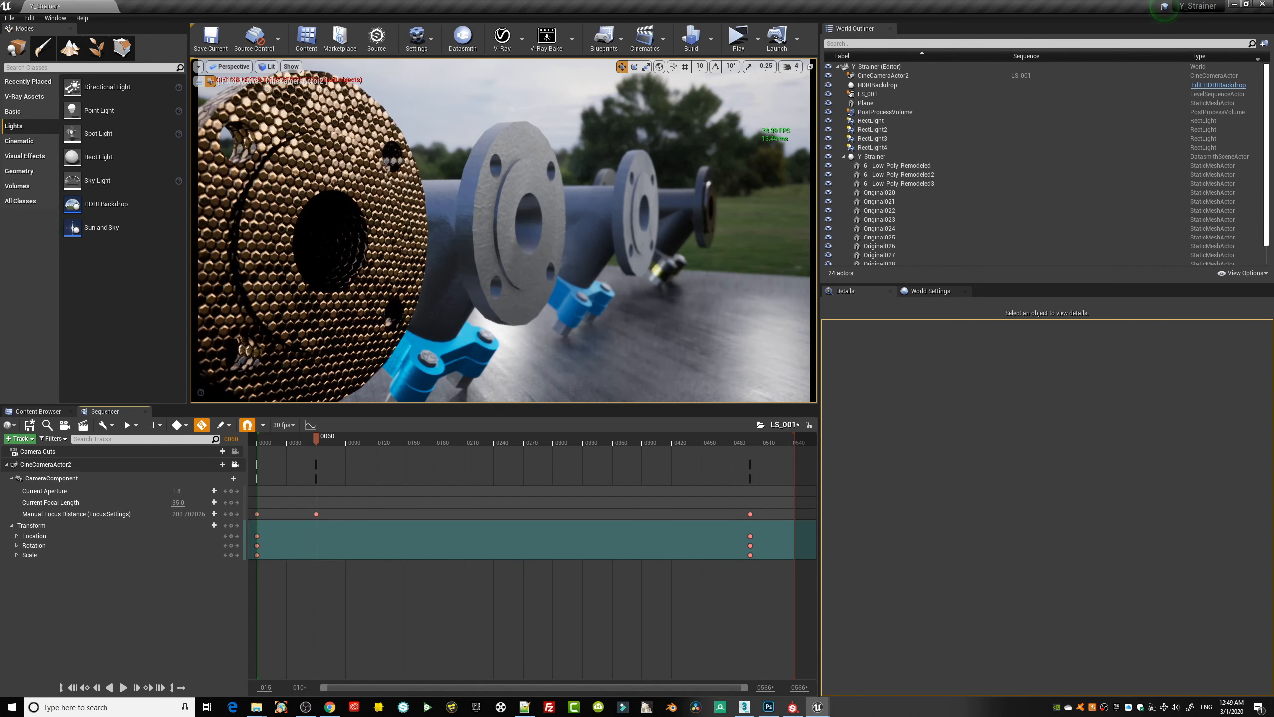
left_click_drag(319, 446, 254, 450)
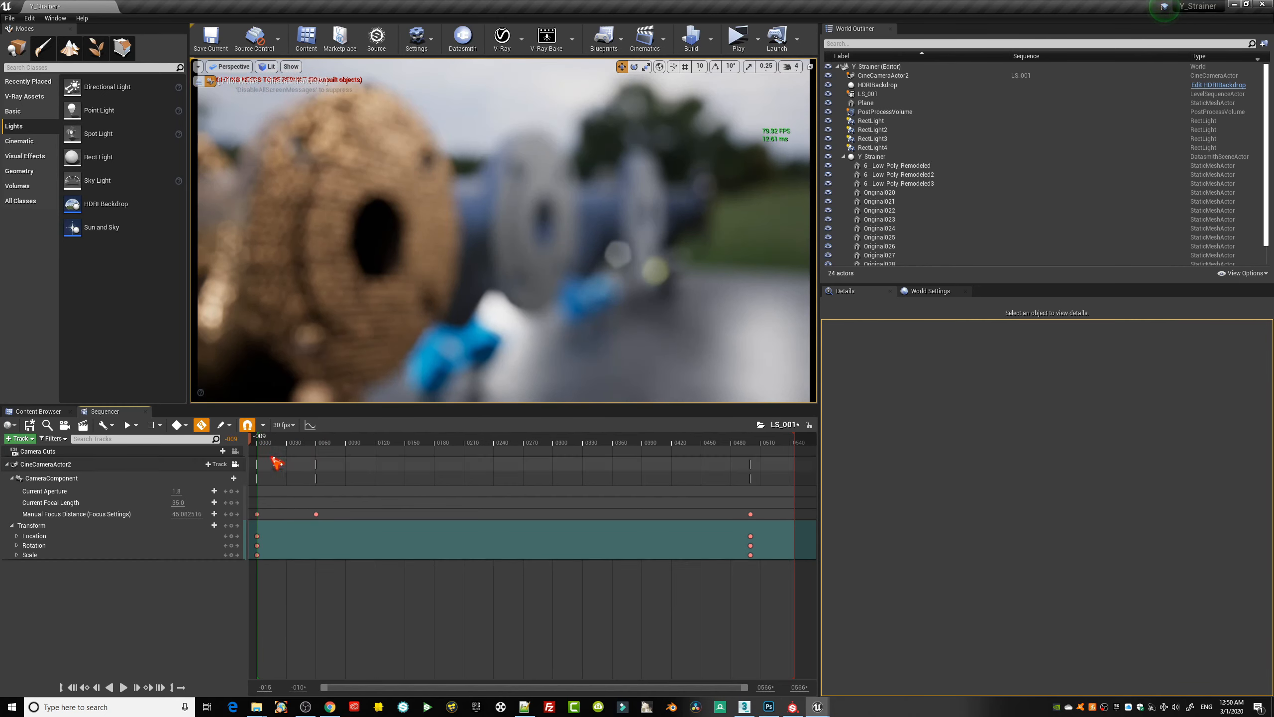
left_click_drag(269, 451, 637, 456)
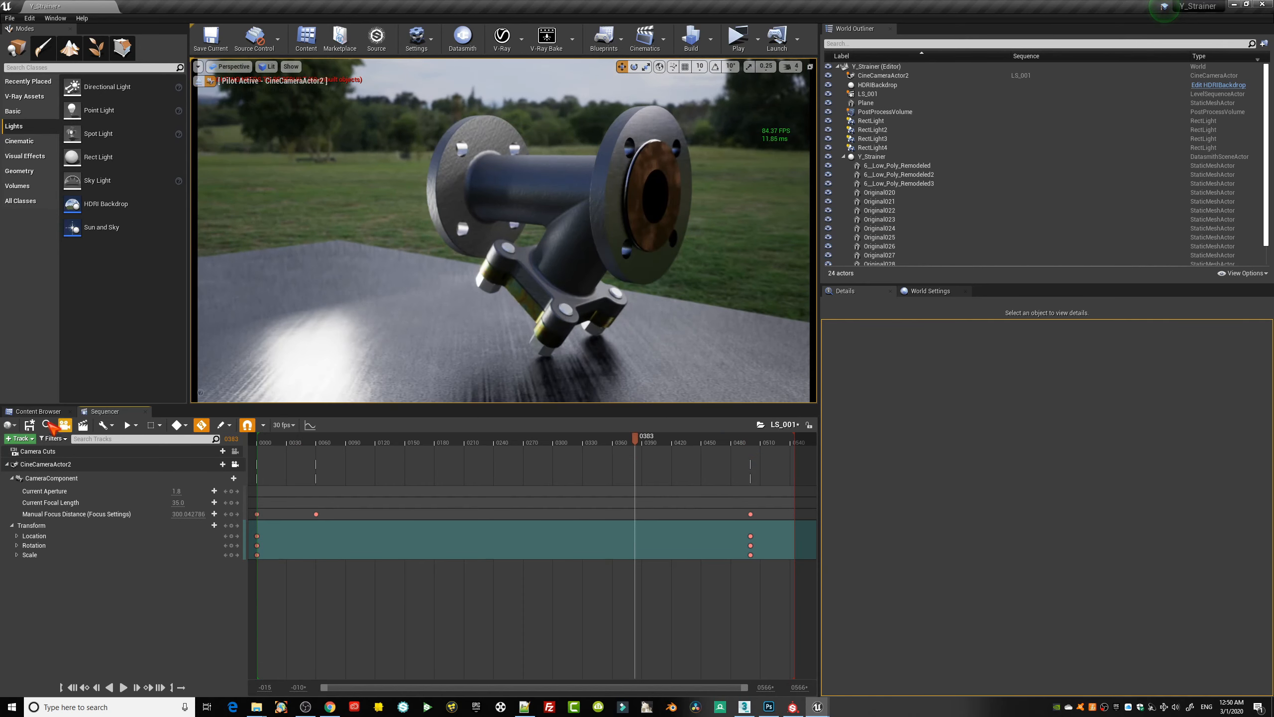
- Try the chipped painted metal, faceted yellow car paint and Bronze_Hexagon_Tiles_MAT materials on the strainer body
left_click(45, 411)
left_click_drag(435, 555, 577, 231)
left_click_drag(501, 497, 577, 229)
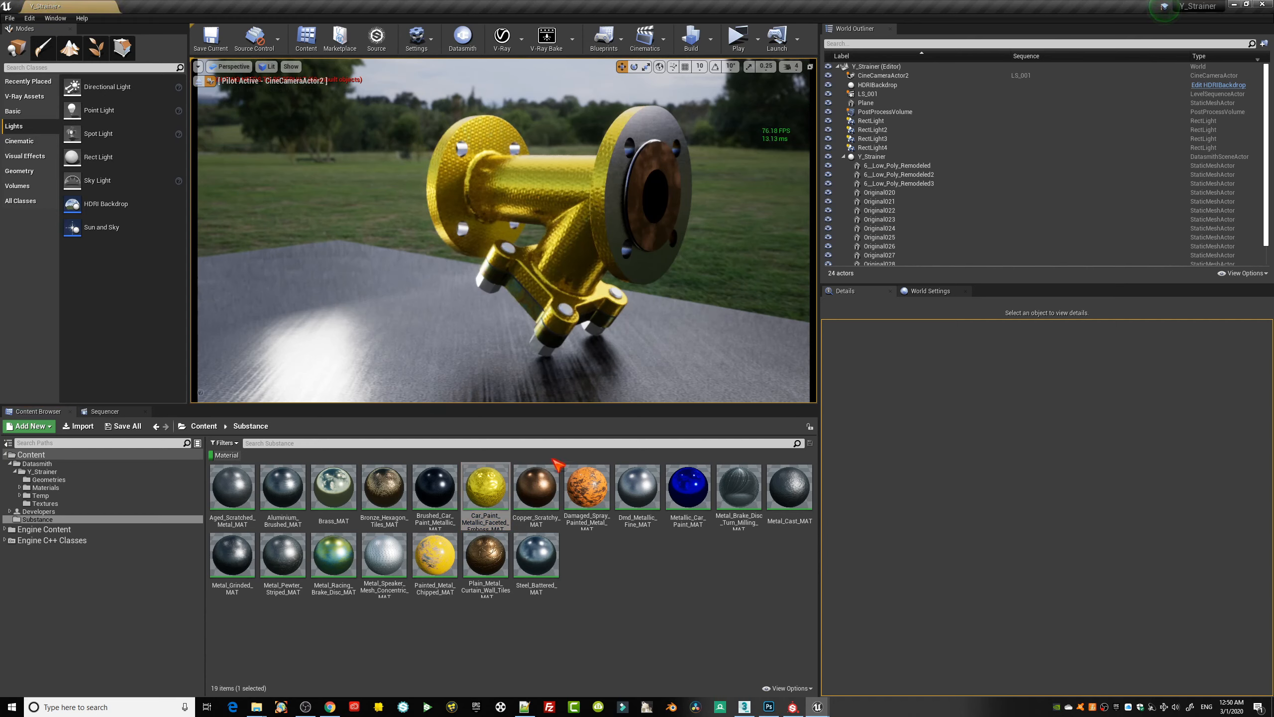
left_click_drag(383, 487, 552, 236)
mouse_move(435, 554)
left_mouse_down()
mouse_move(540, 413)
mouse_move(502, 251)
left_mouse_up()
- Save Bronze_Hexagon_Tiles_MAT with its U and V tiling set to 1 and apply it to the strainer body
left_click(386, 477)
double_click(387, 478)
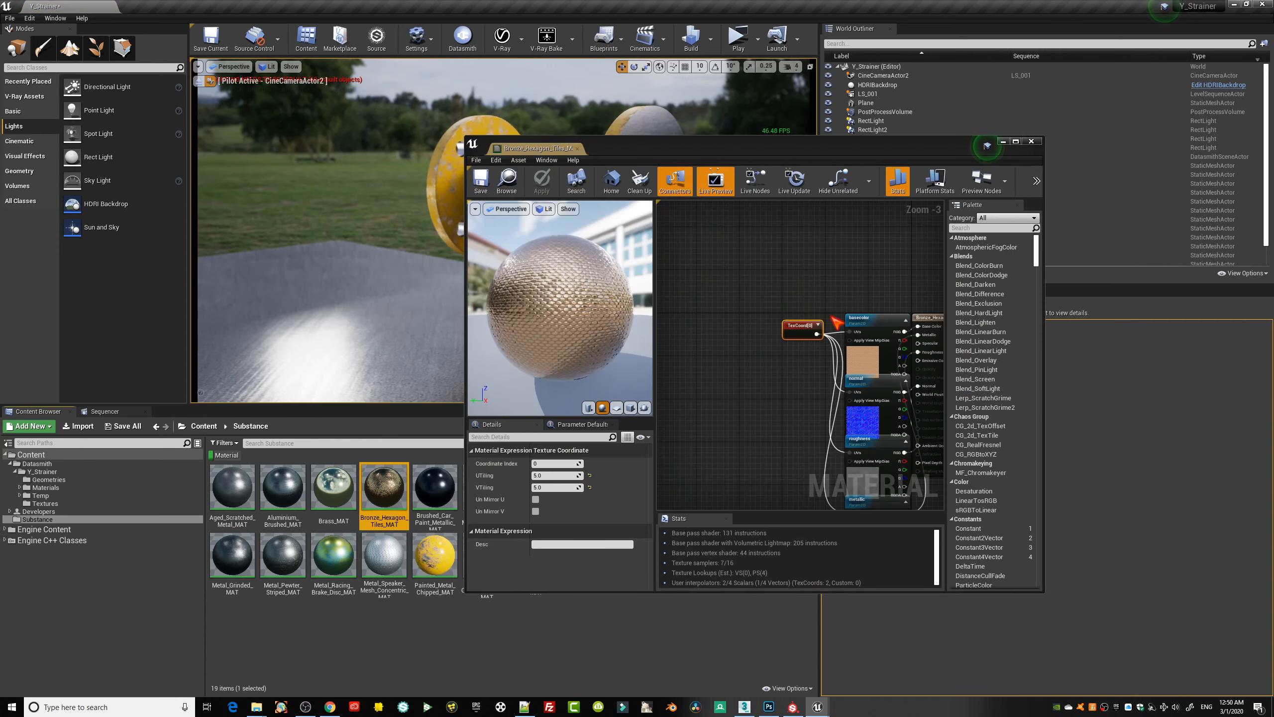
left_click(555, 477)
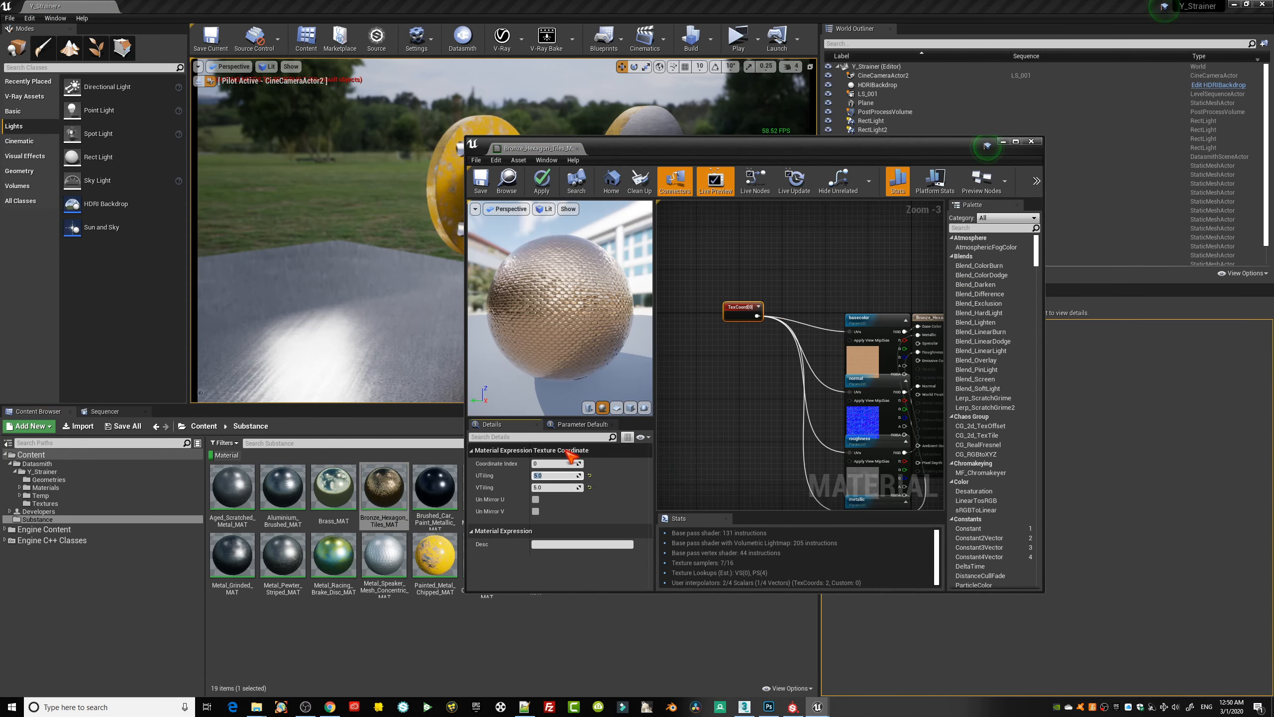
type("1")
key("Tab")
type("1")
key("Return")
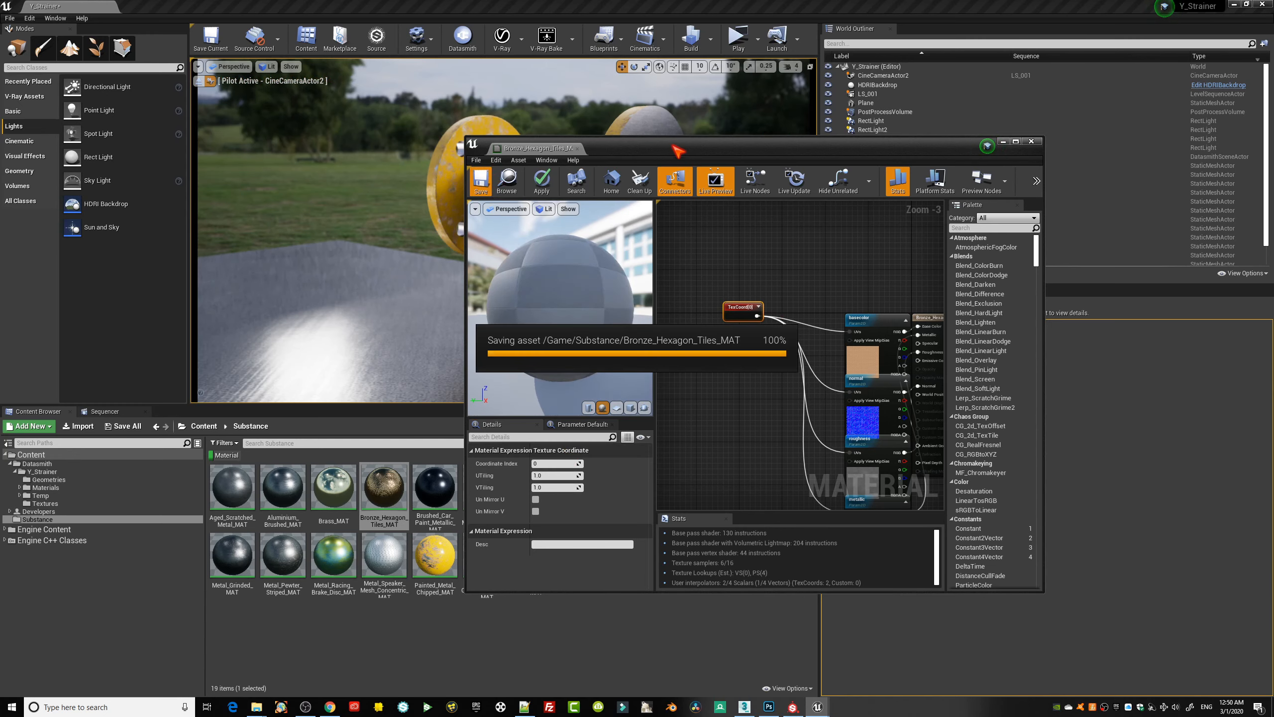
left_click_drag(673, 148, 993, 247)
mouse_move(399, 476)
left_mouse_down()
mouse_move(481, 382)
mouse_move(582, 397)
left_mouse_up()
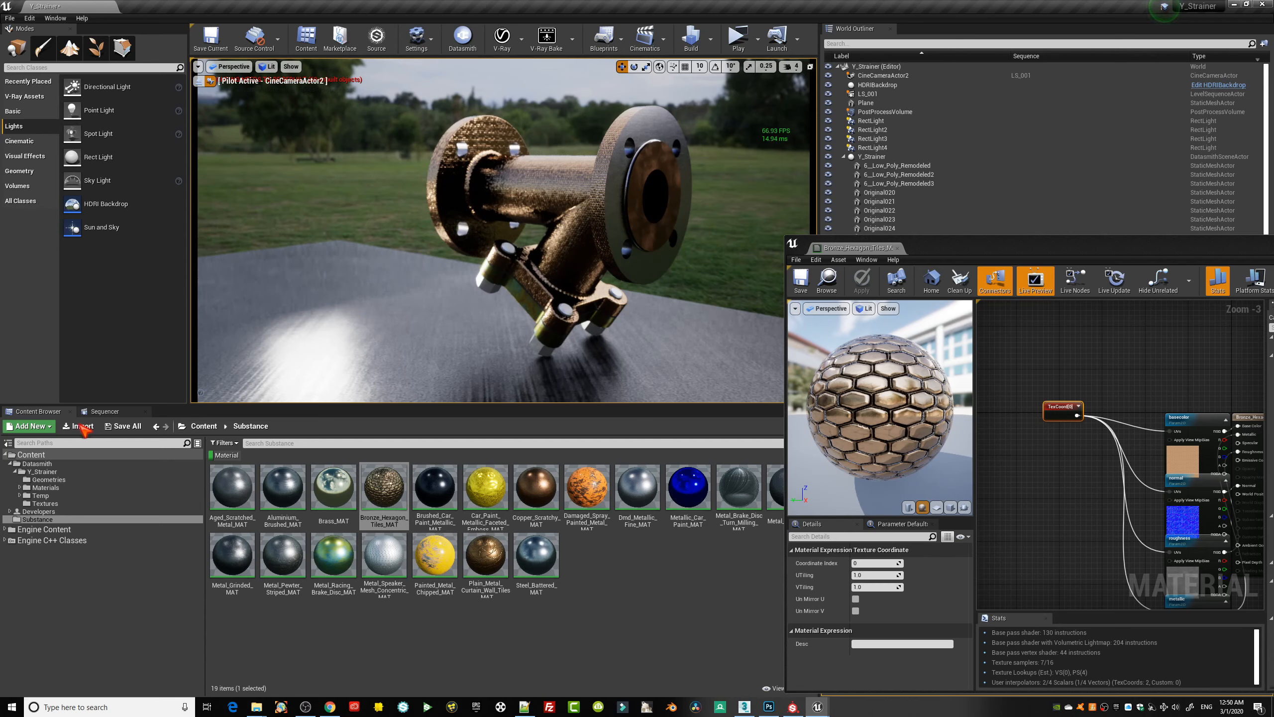
- Set the camera's Current Aperture to about 1.33 and save all changes with the sequence back at frame 1
left_click(101, 411)
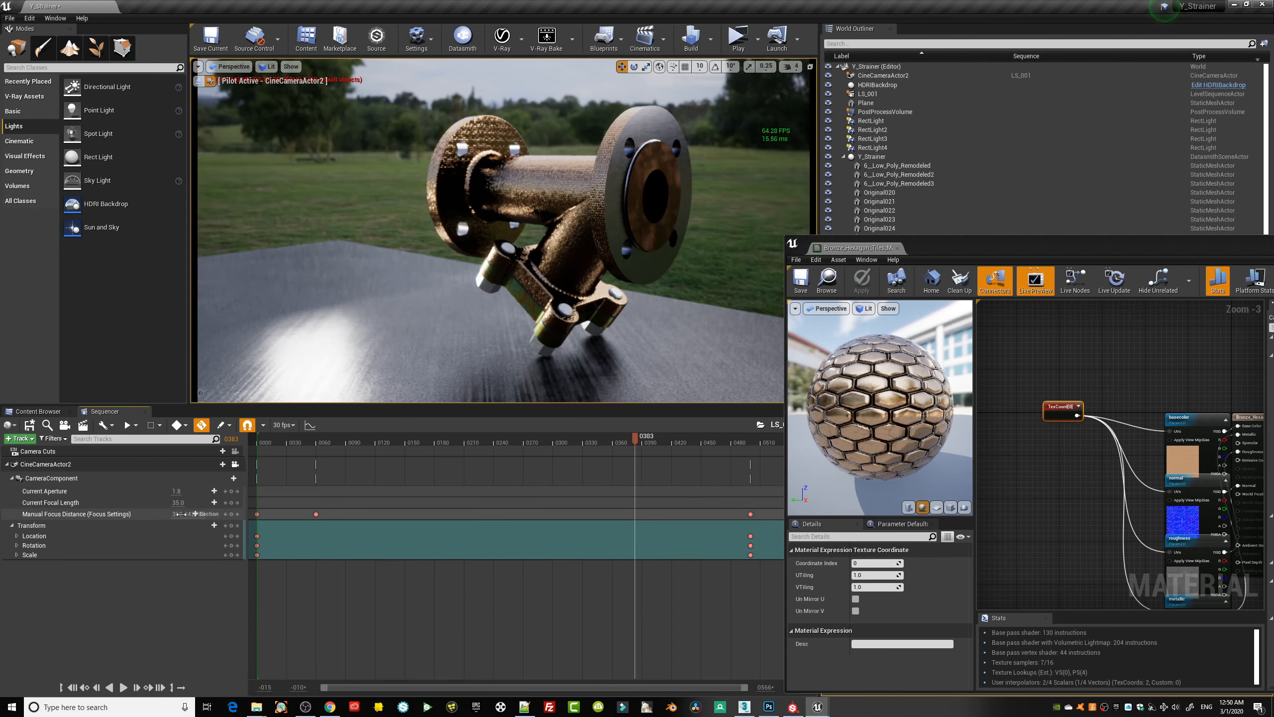
mouse_move(179, 493)
left_mouse_down()
mouse_move(157, 494)
mouse_move(202, 491)
left_mouse_up()
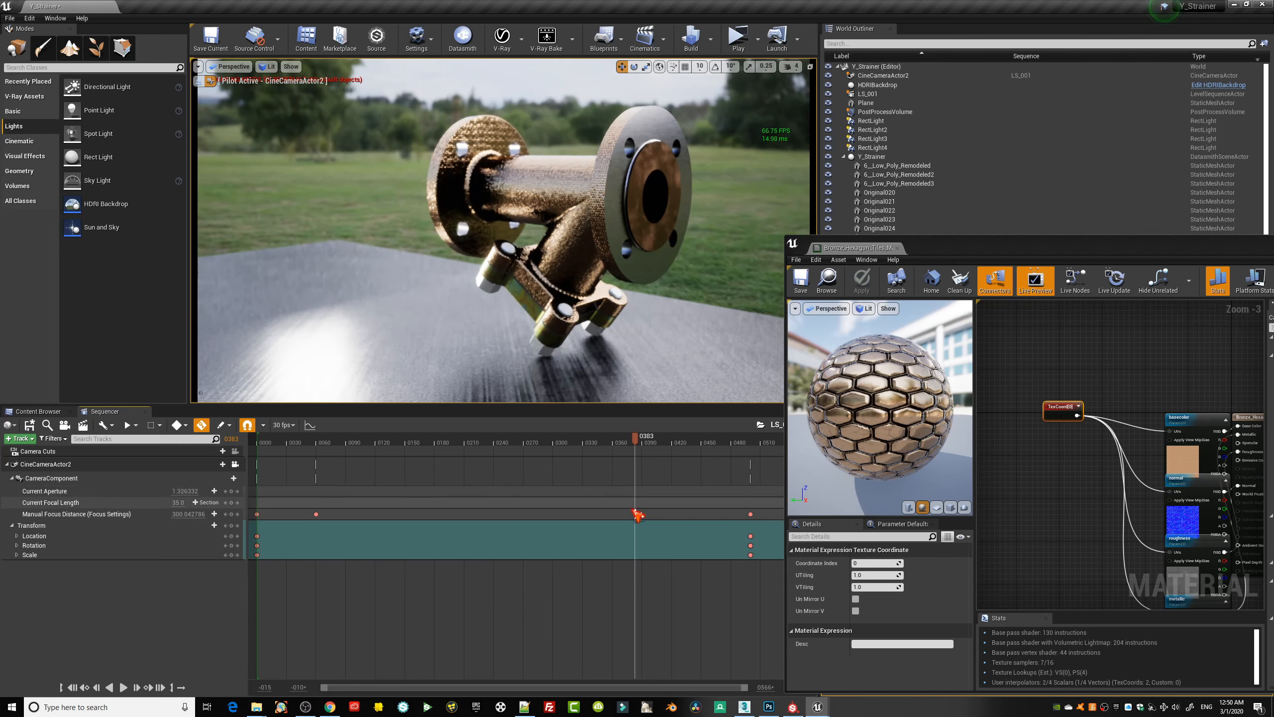
left_click_drag(647, 451, 264, 446)
left_click_drag(997, 246, 489, 223)
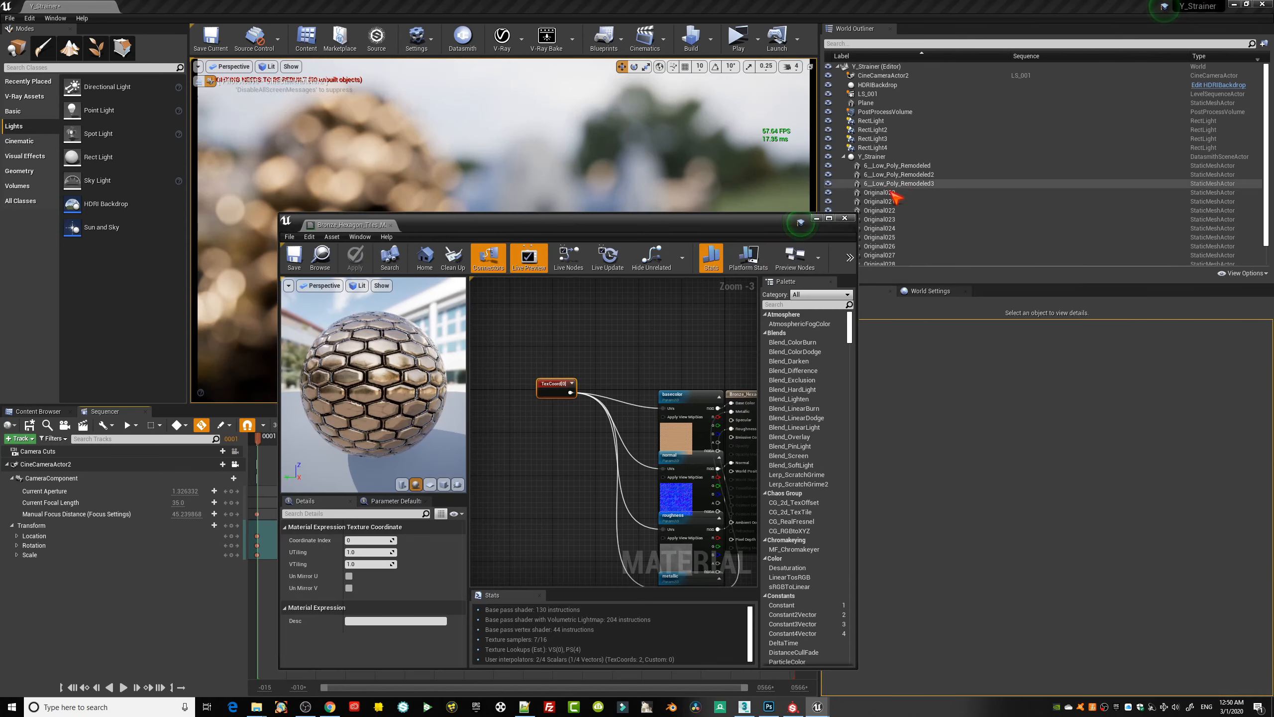
left_click(846, 218)
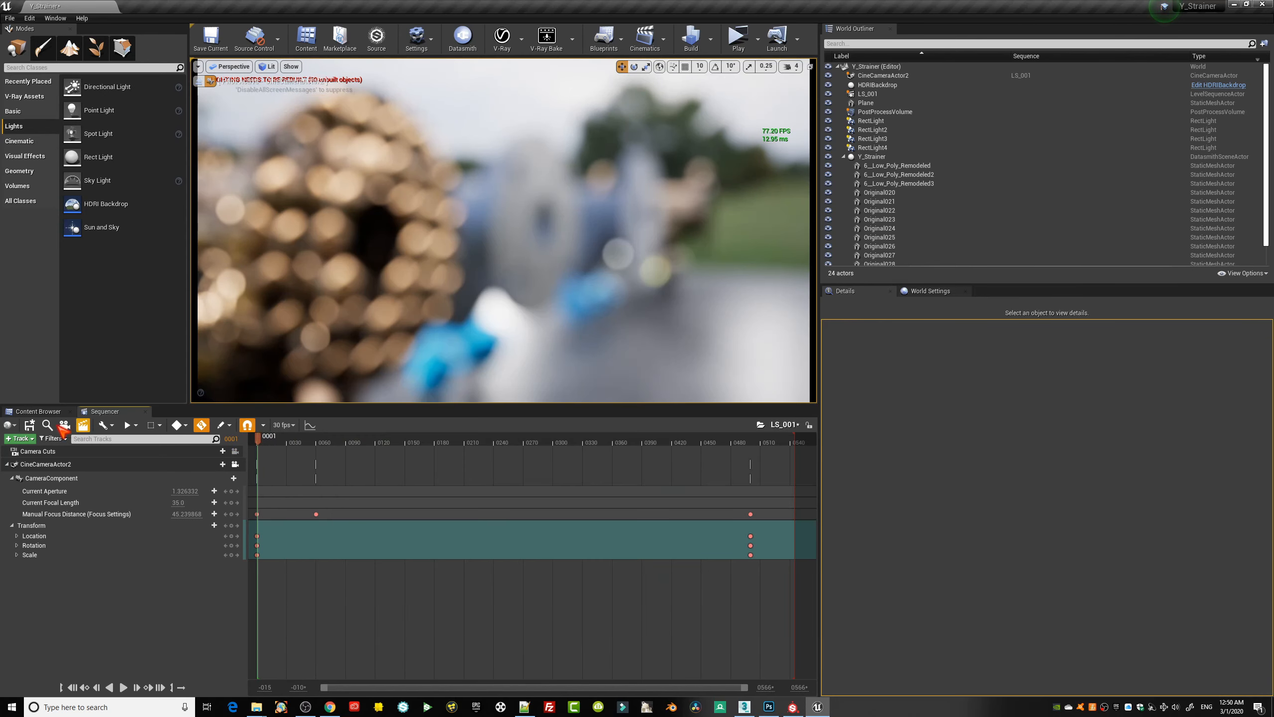
left_click(9, 18)
left_click(31, 104)
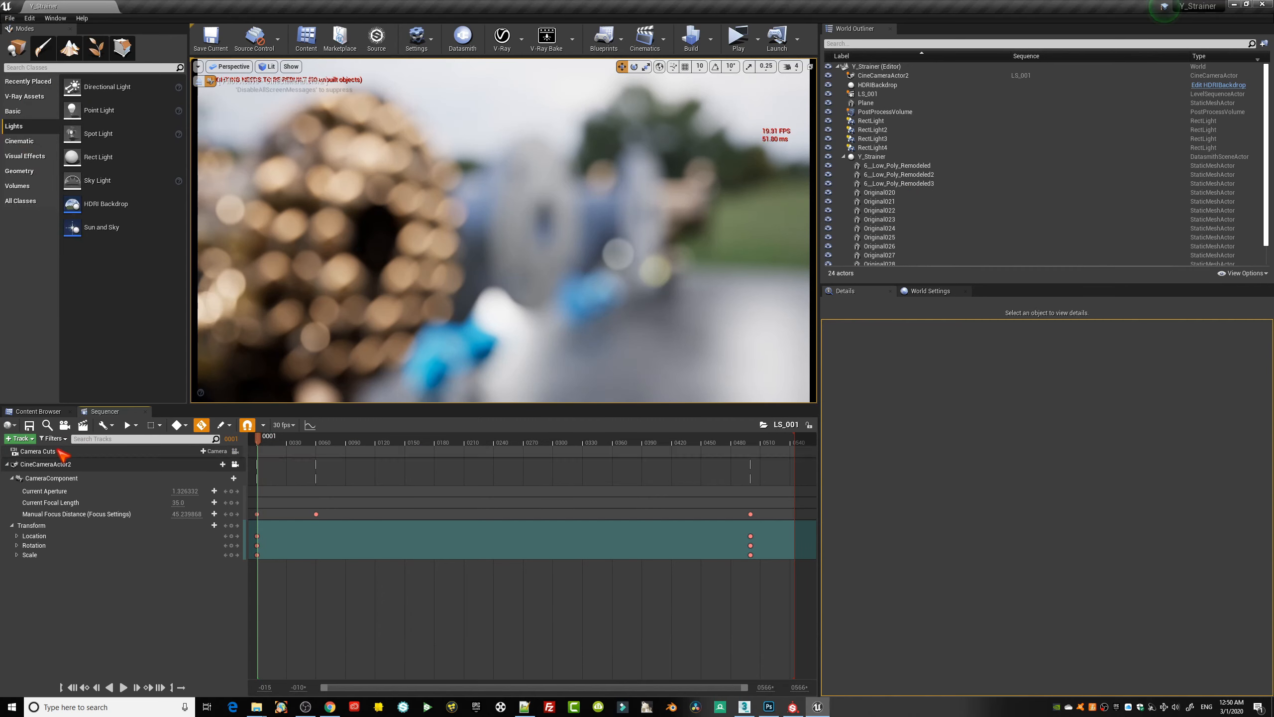
- Create a new folder named 002 inside renderoutput and set it as the output directory in the Render Movie Settings
left_click(83, 425)
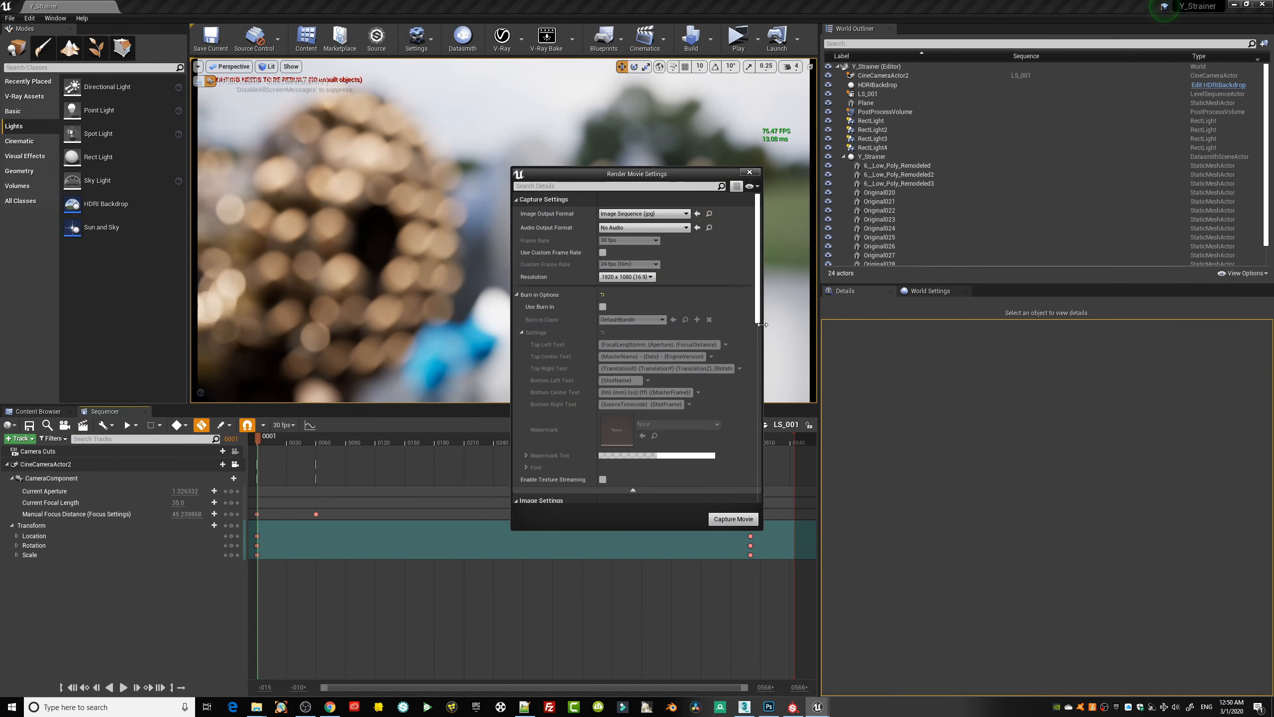
mouse_move(758, 304)
left_mouse_down()
mouse_move(751, 397)
mouse_move(719, 333)
left_mouse_up()
left_click(717, 332)
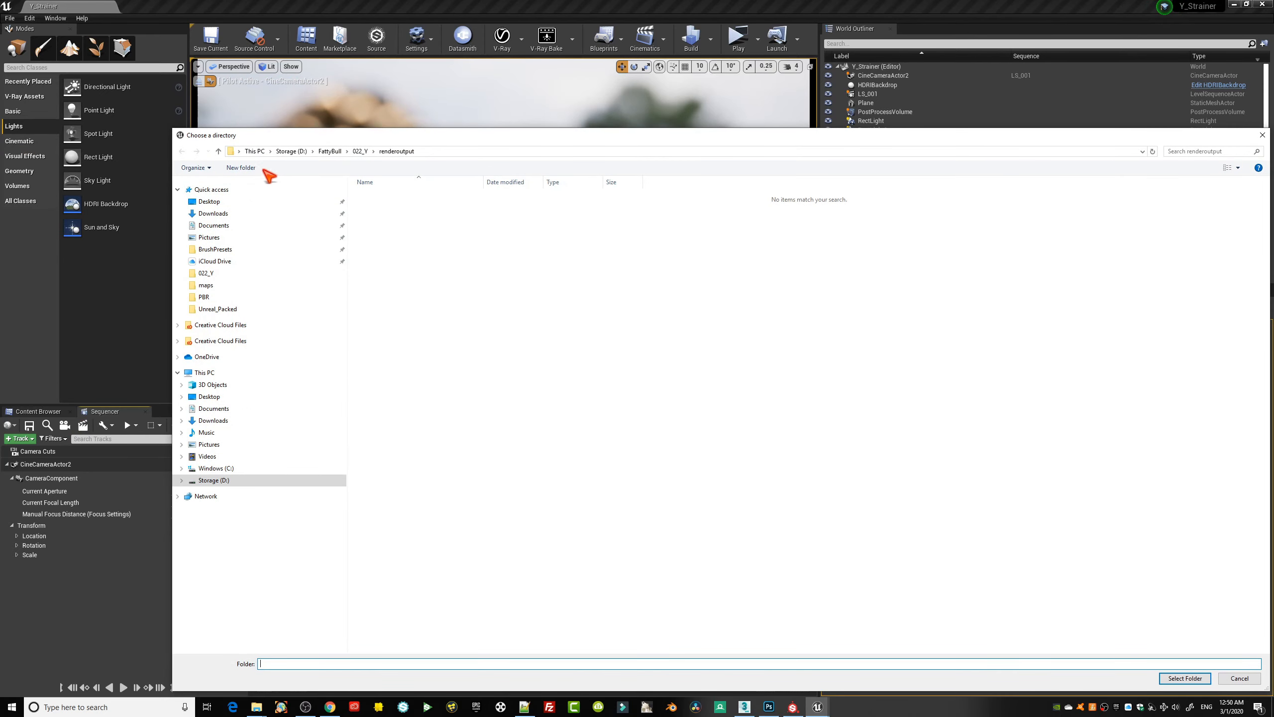
left_click(241, 167)
type("002")
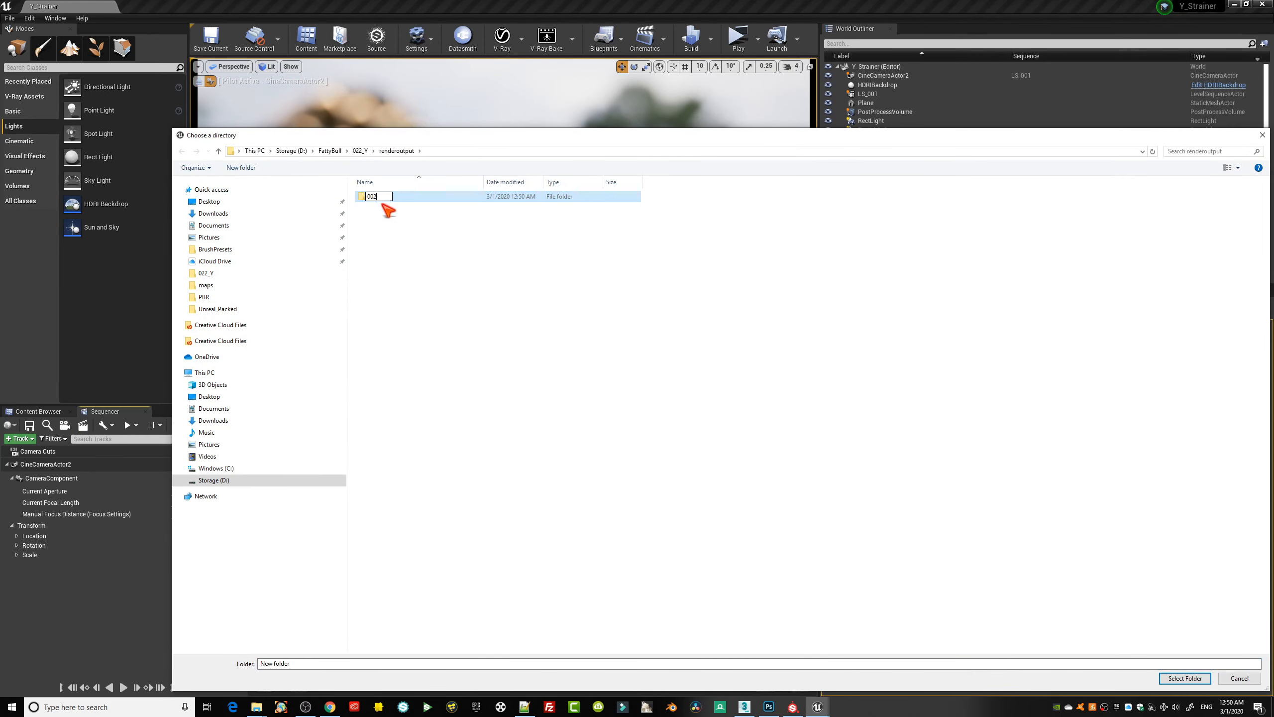
key("Return")
left_click(1185, 678)
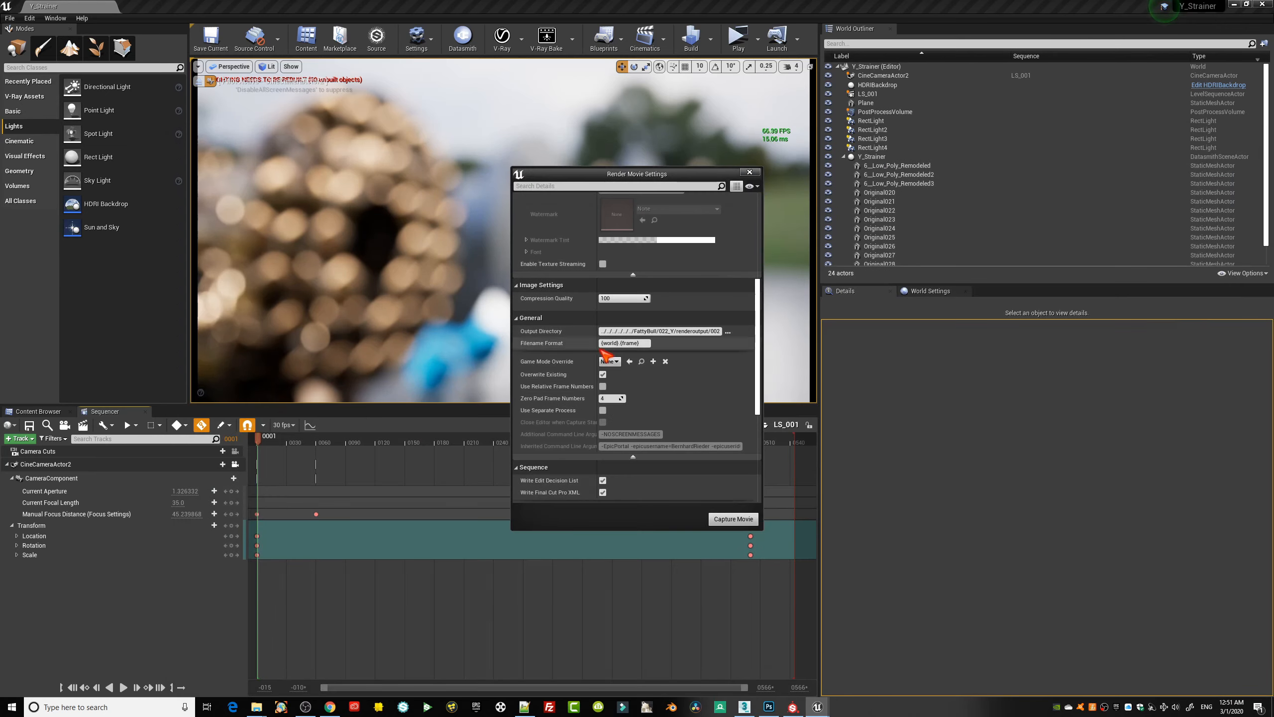
left_click_drag(758, 387, 754, 505)
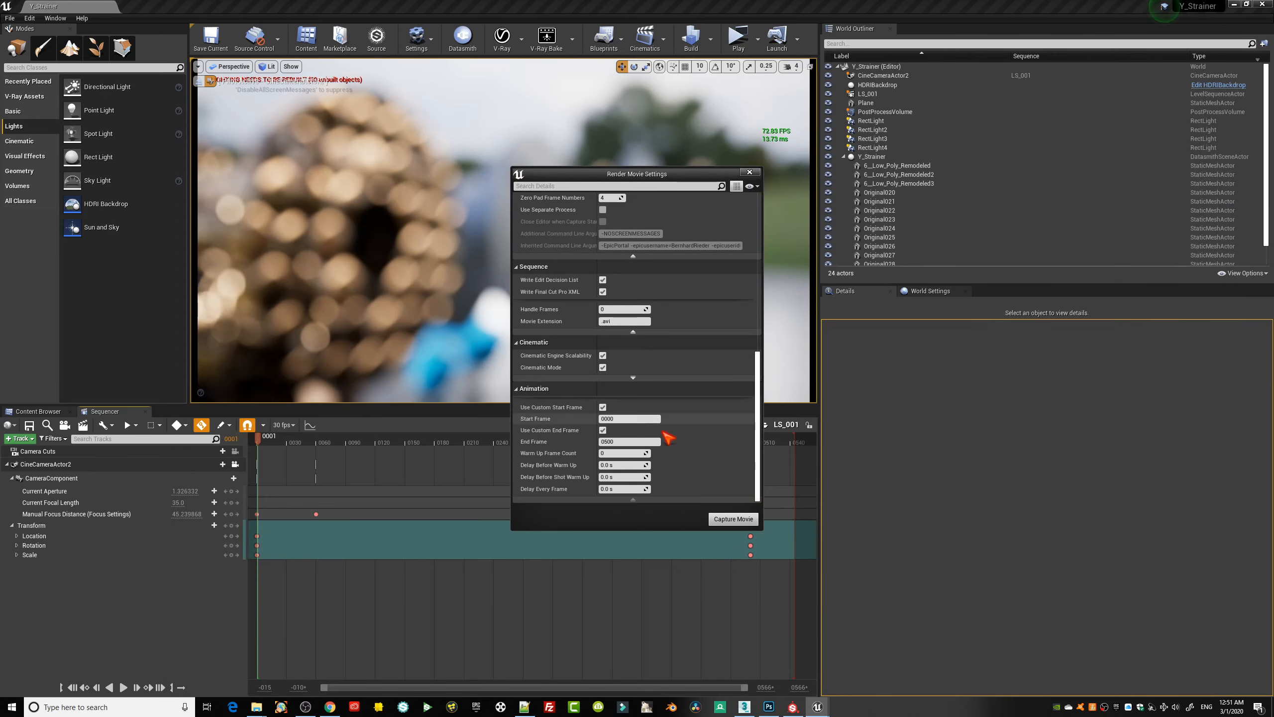
left_click(733, 519)
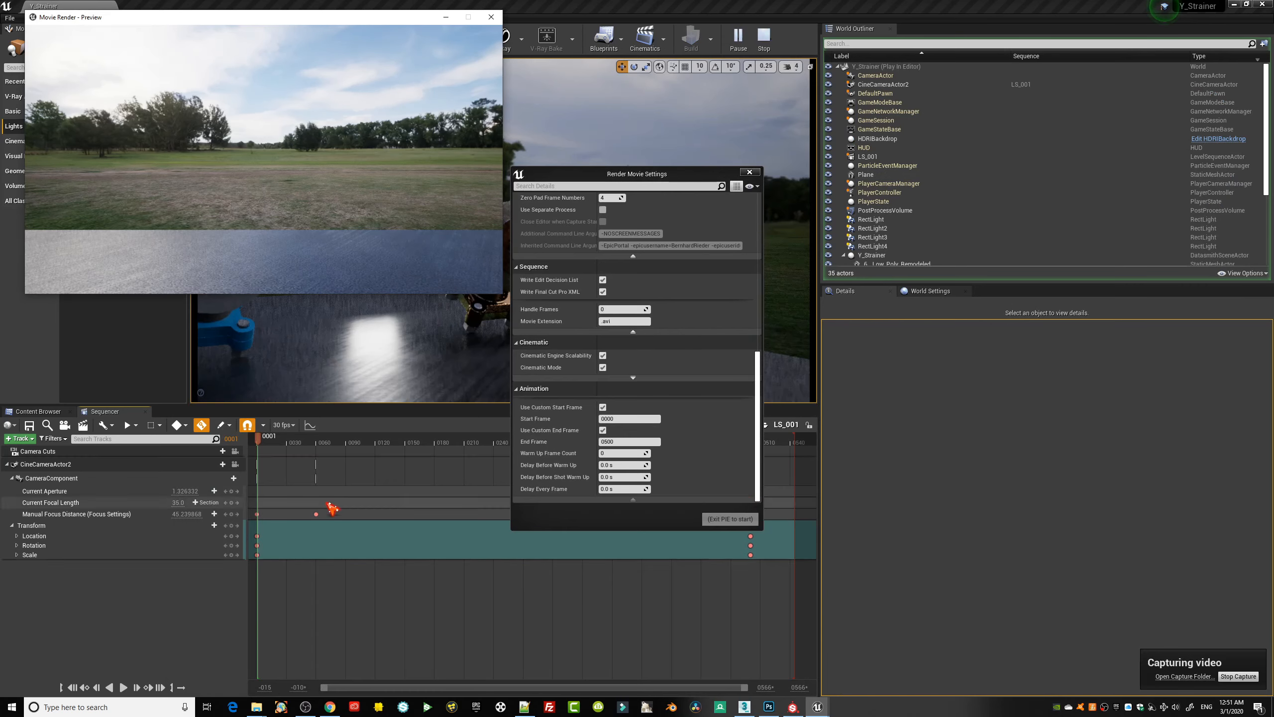
left_click(1237, 676)
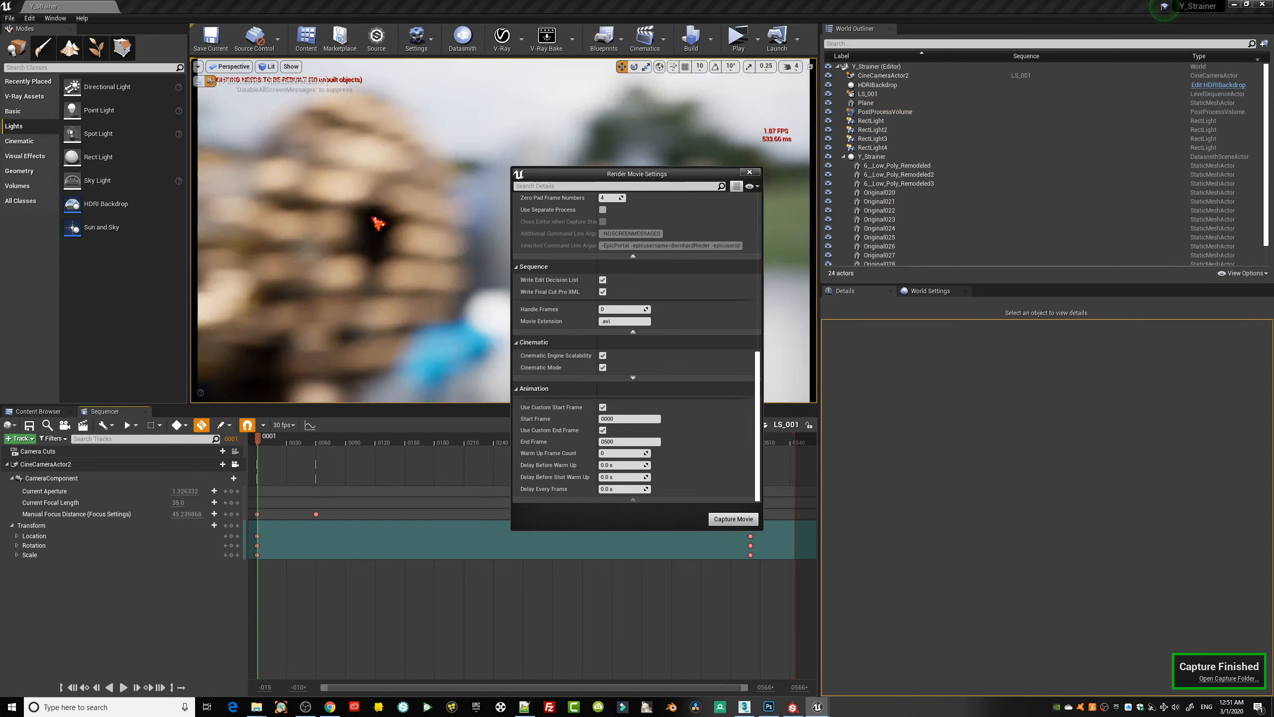
left_click(749, 172)
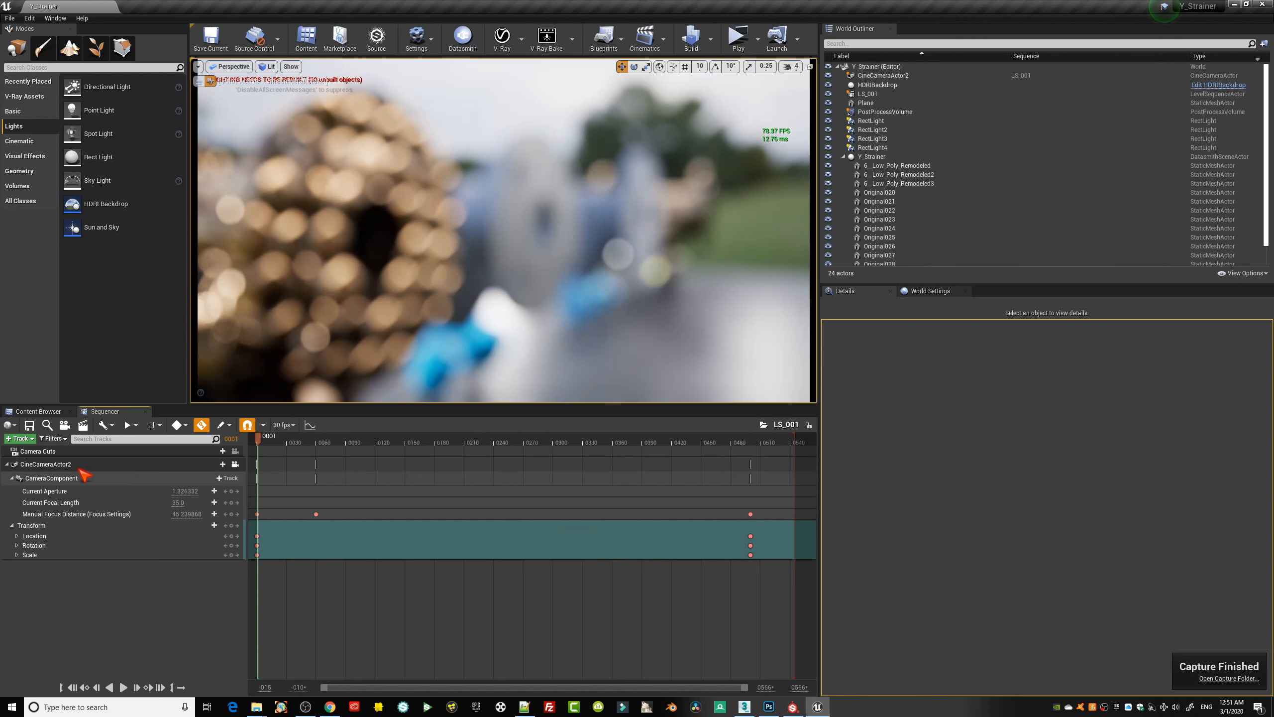
- Bind CineCameraActor2 to the Camera Cuts track of LS_001 and save the changes
left_click(223, 451)
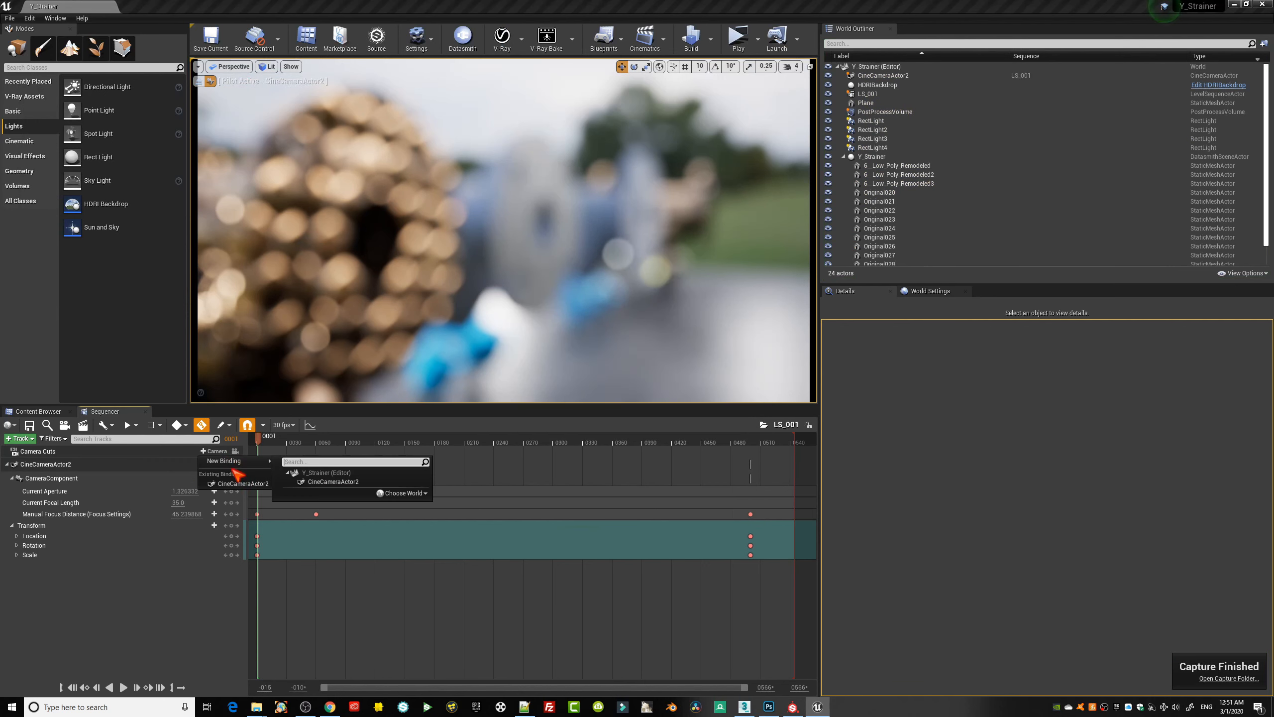
left_click(239, 483)
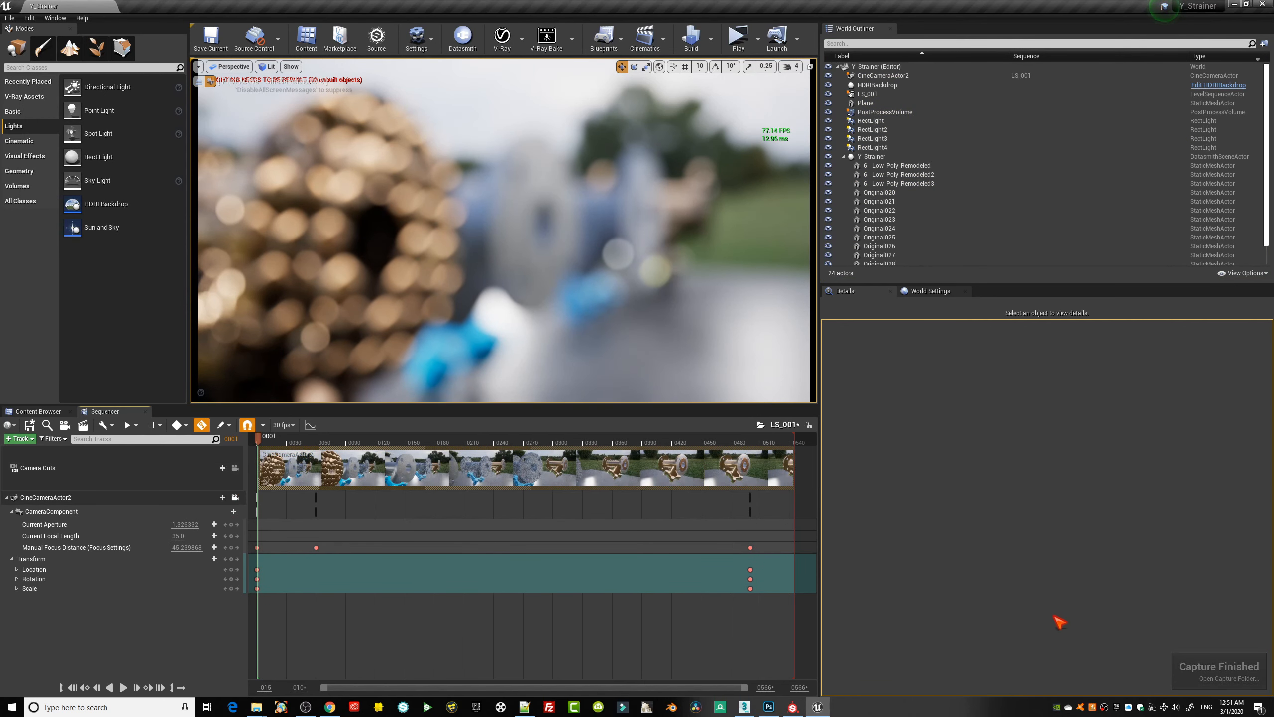
left_click(10, 18)
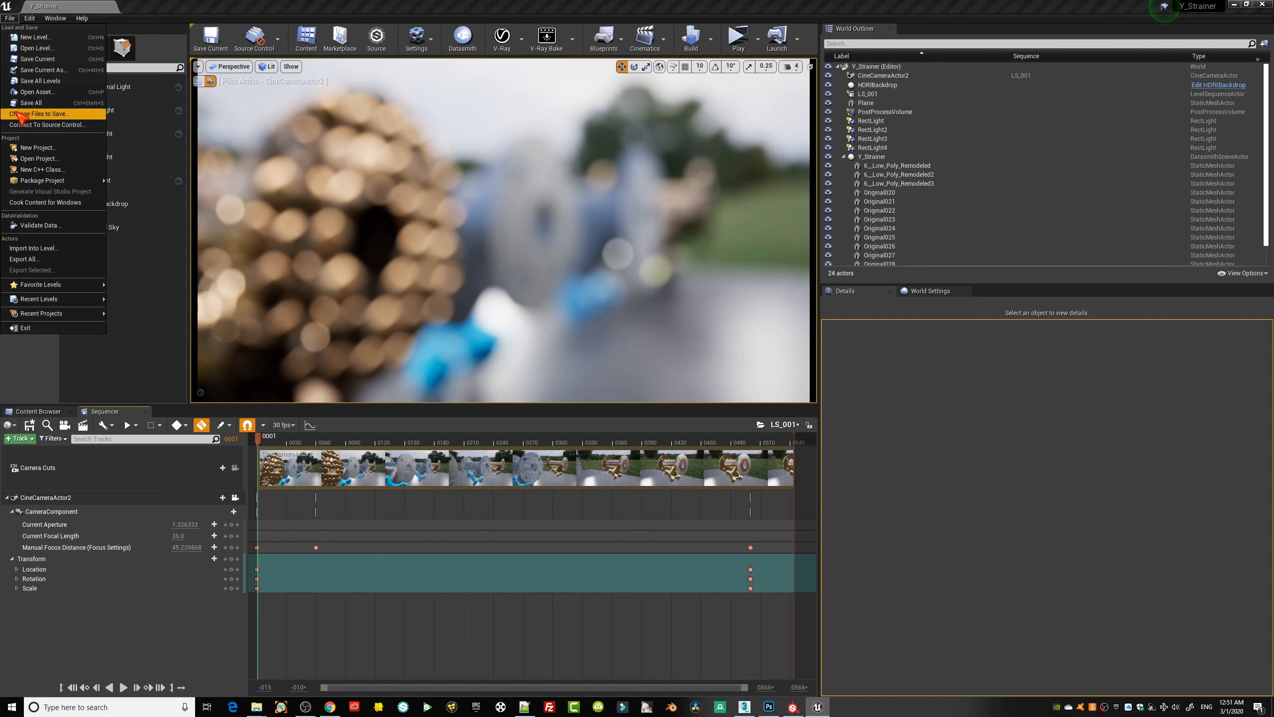
left_click(35, 117)
- Capture LS_001 as a 1920 x 1080 JPG image sequence without audio and close the render settings
left_click(83, 426)
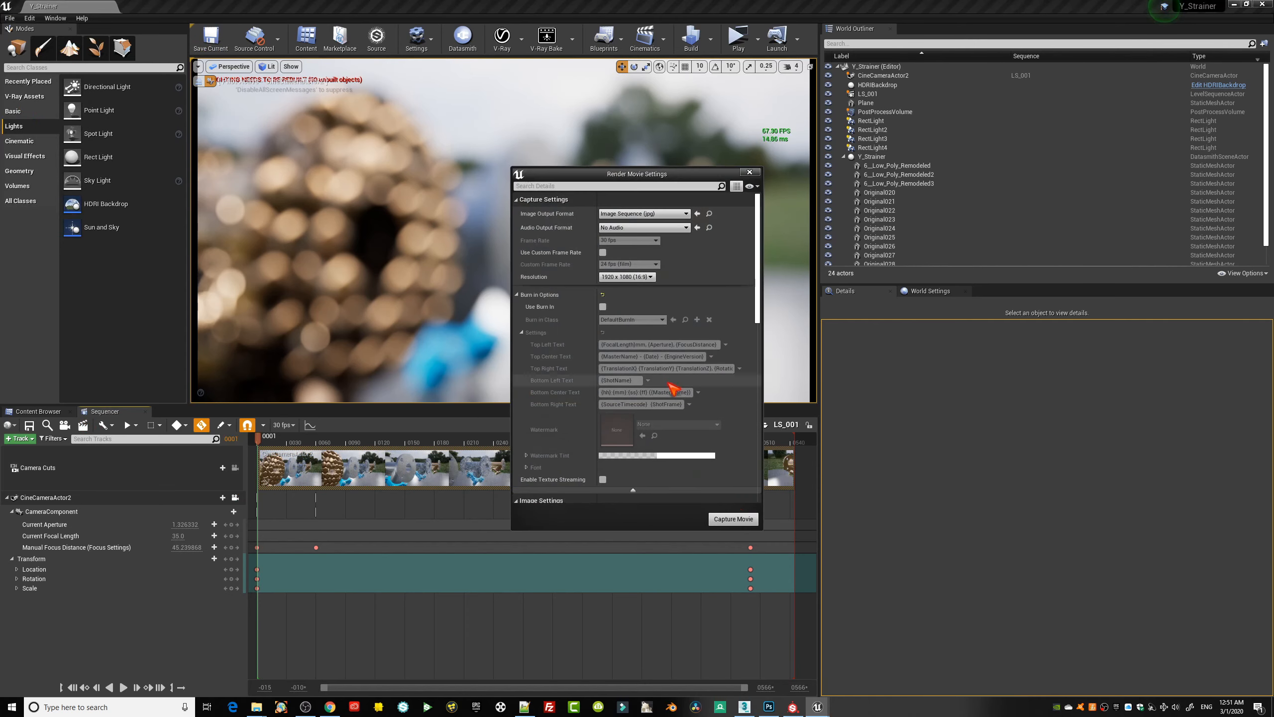
left_click(745, 519)
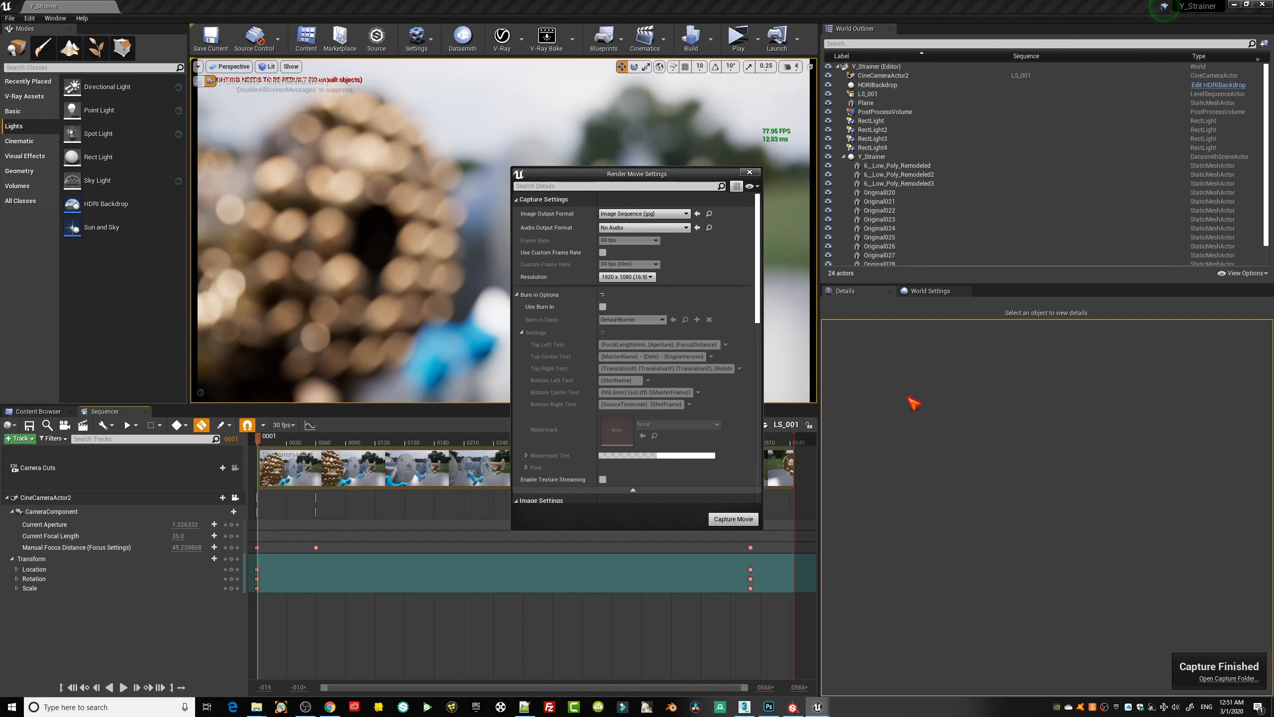
left_click(749, 171)
- Switch to File Explorer and open the 002 folder inside 022_Y's renderoutput folder to inspect the rendered frames
mouse_move(256, 707)
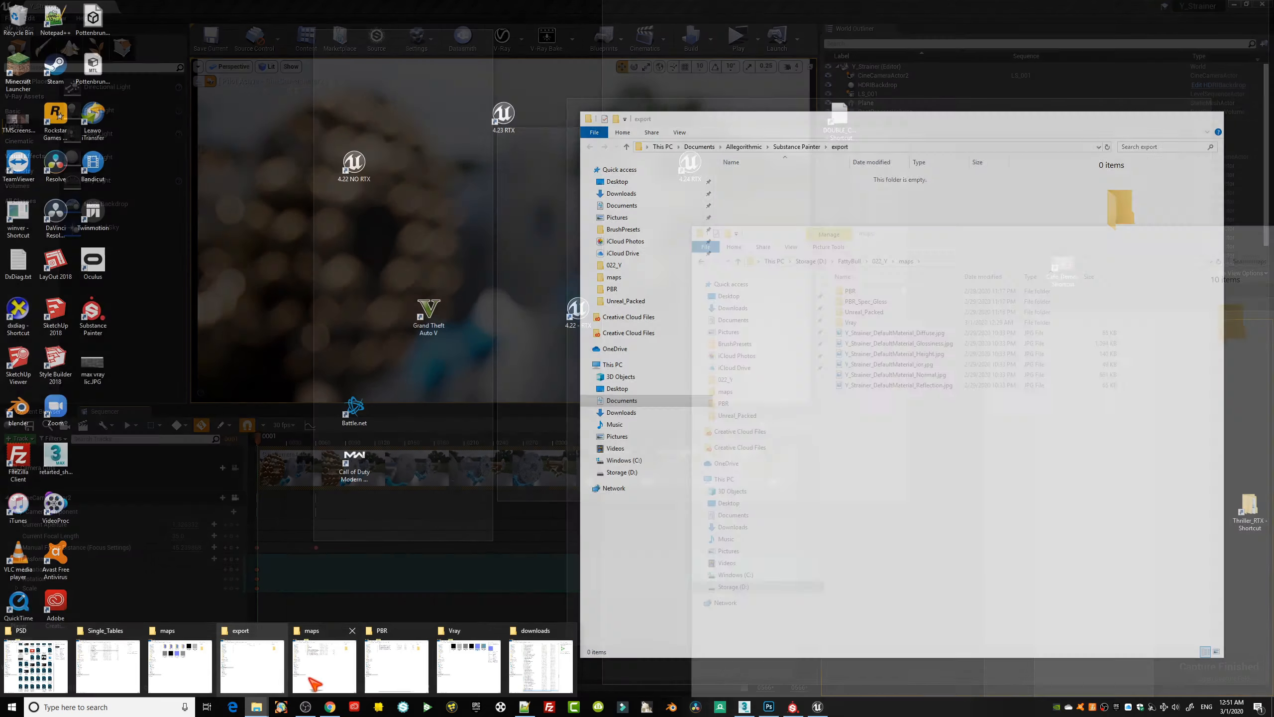
mouse_move(464, 675)
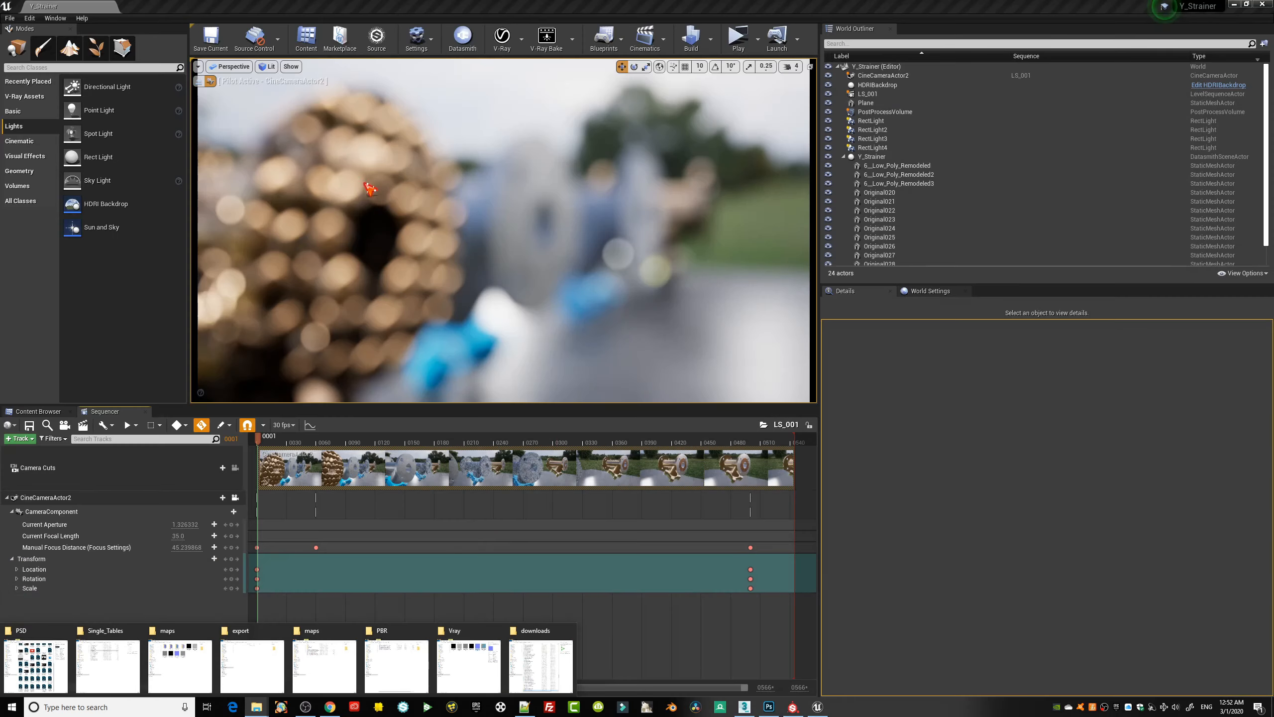
left_click(464, 667)
left_click(206, 49)
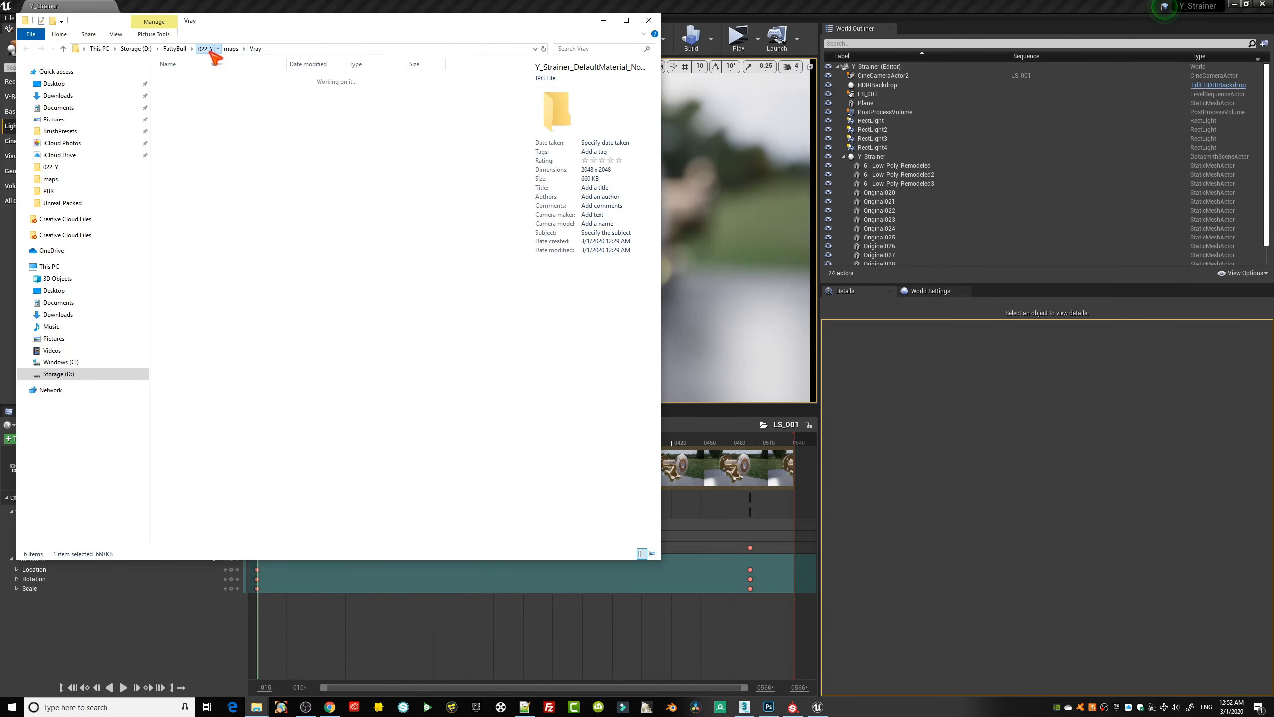
double_click(191, 95)
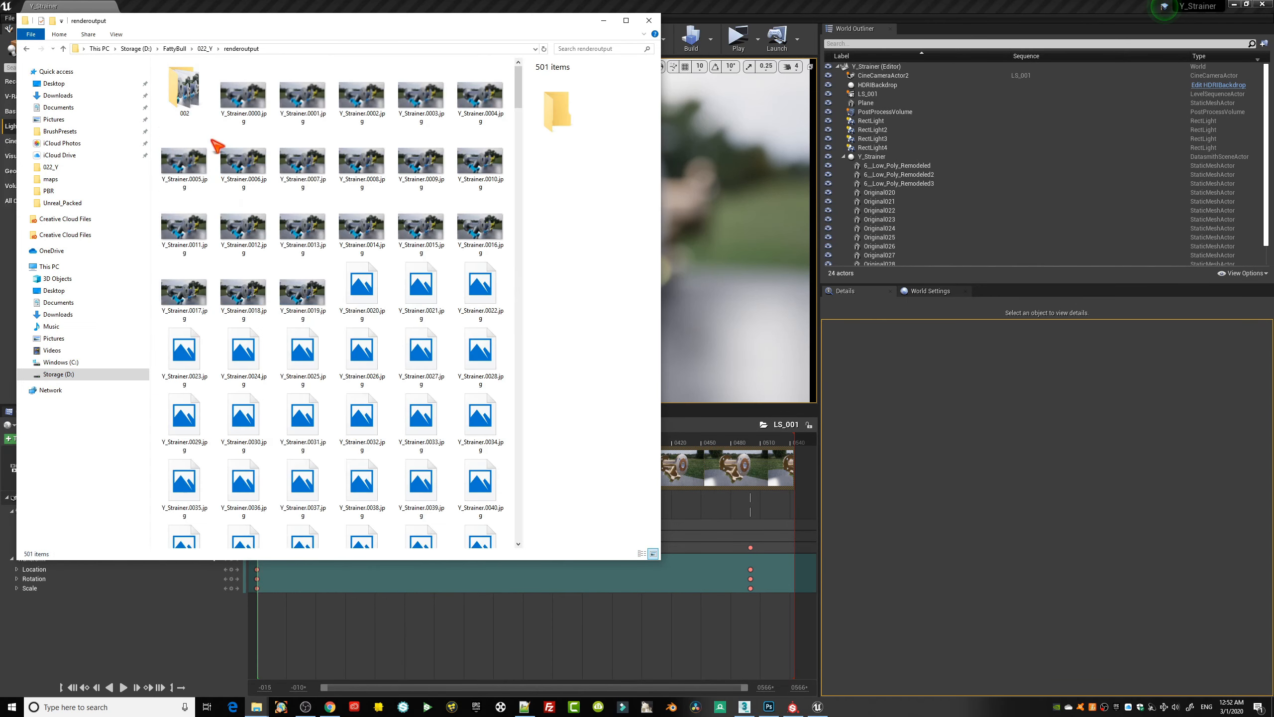
double_click(201, 102)
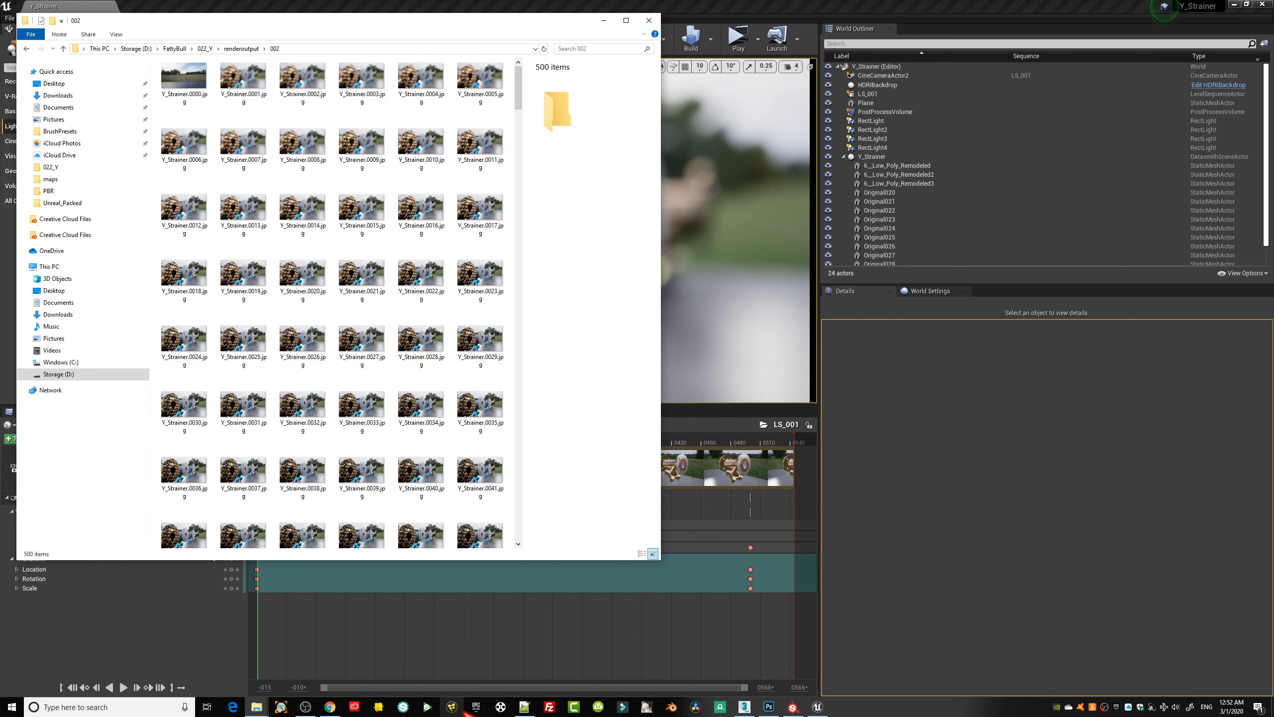
- Load the Y_Strainer frames into djv_view, watch the animation maximized, and return to Unreal Engine
left_click(496, 710)
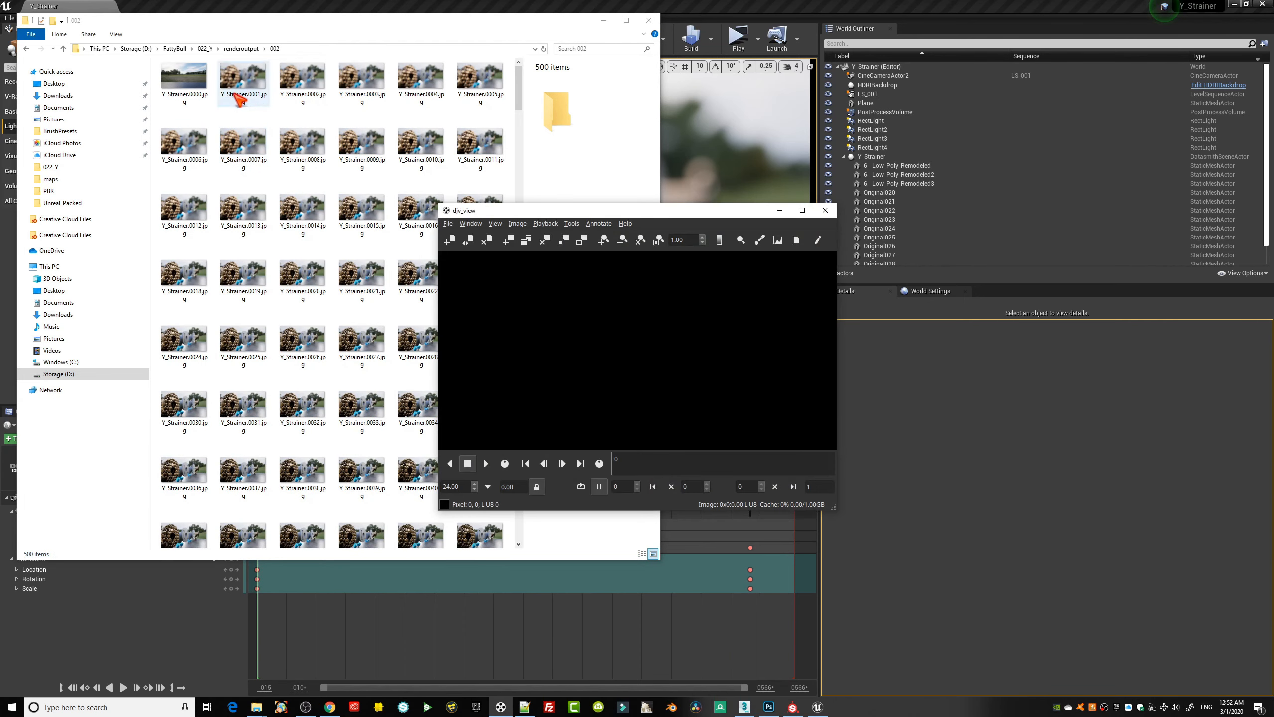
left_click_drag(246, 90, 609, 351)
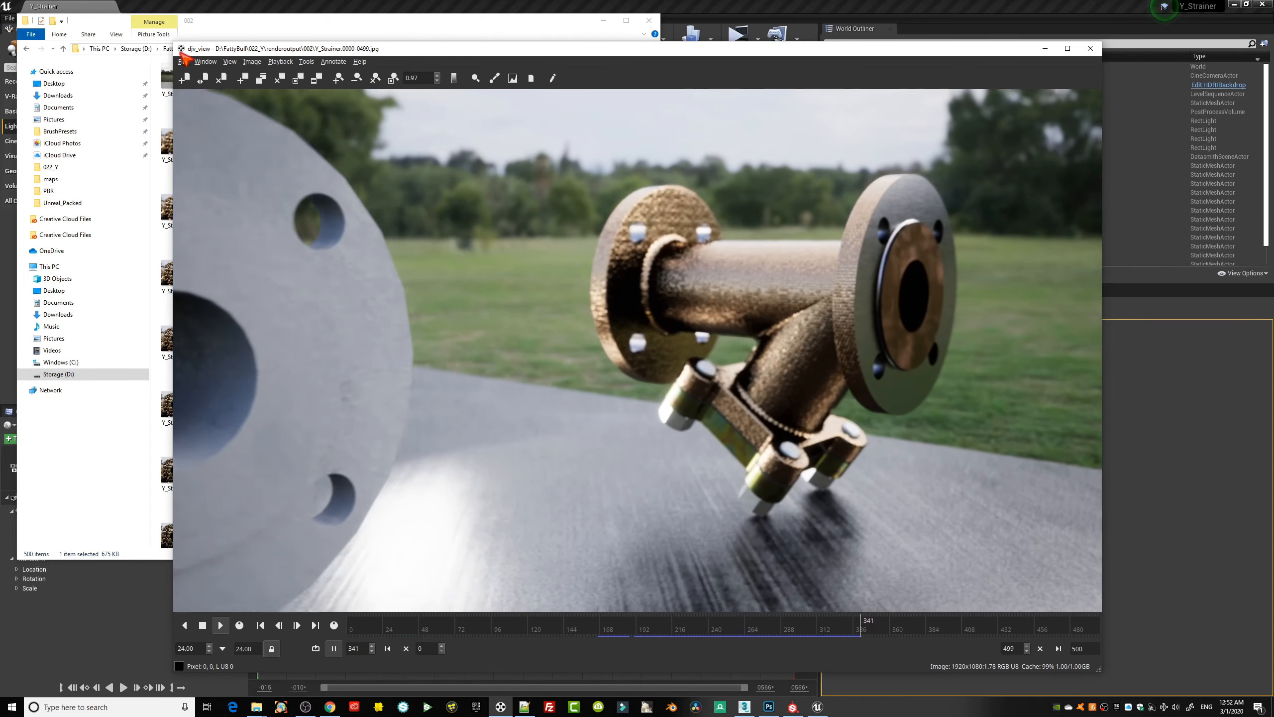
left_click_drag(171, 42, 365, 181)
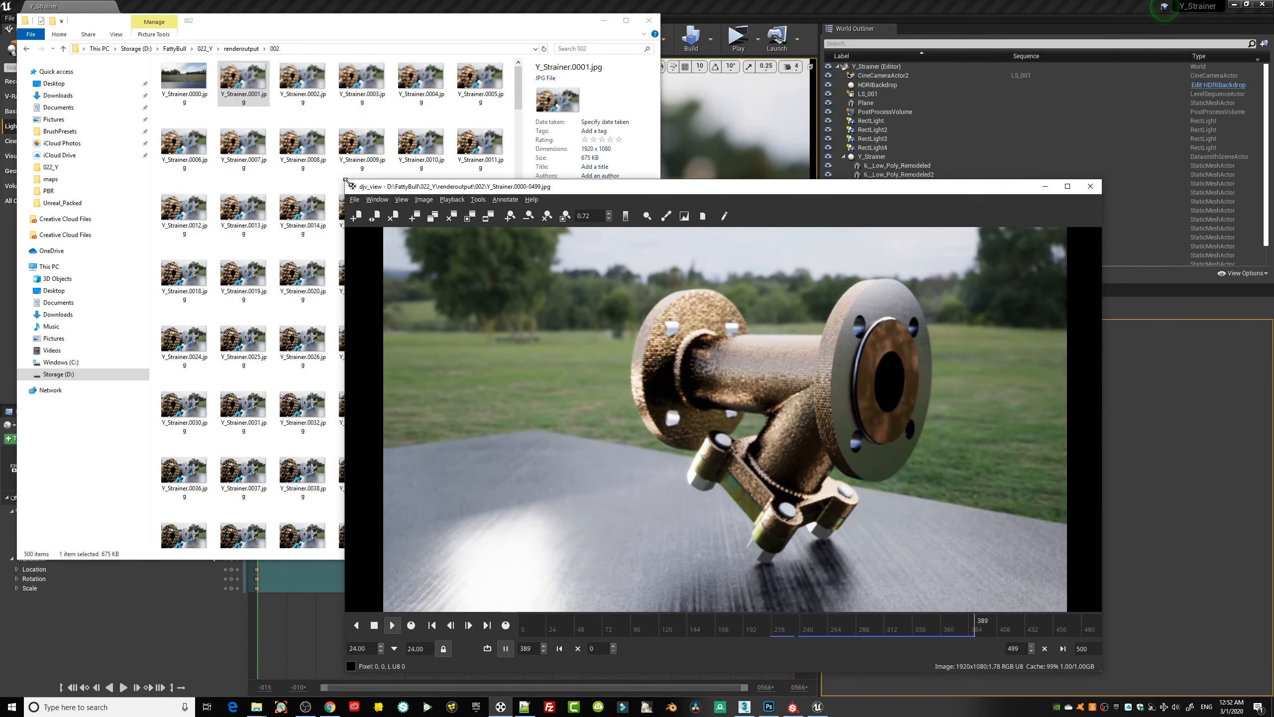
left_click_drag(928, 190, 797, 116)
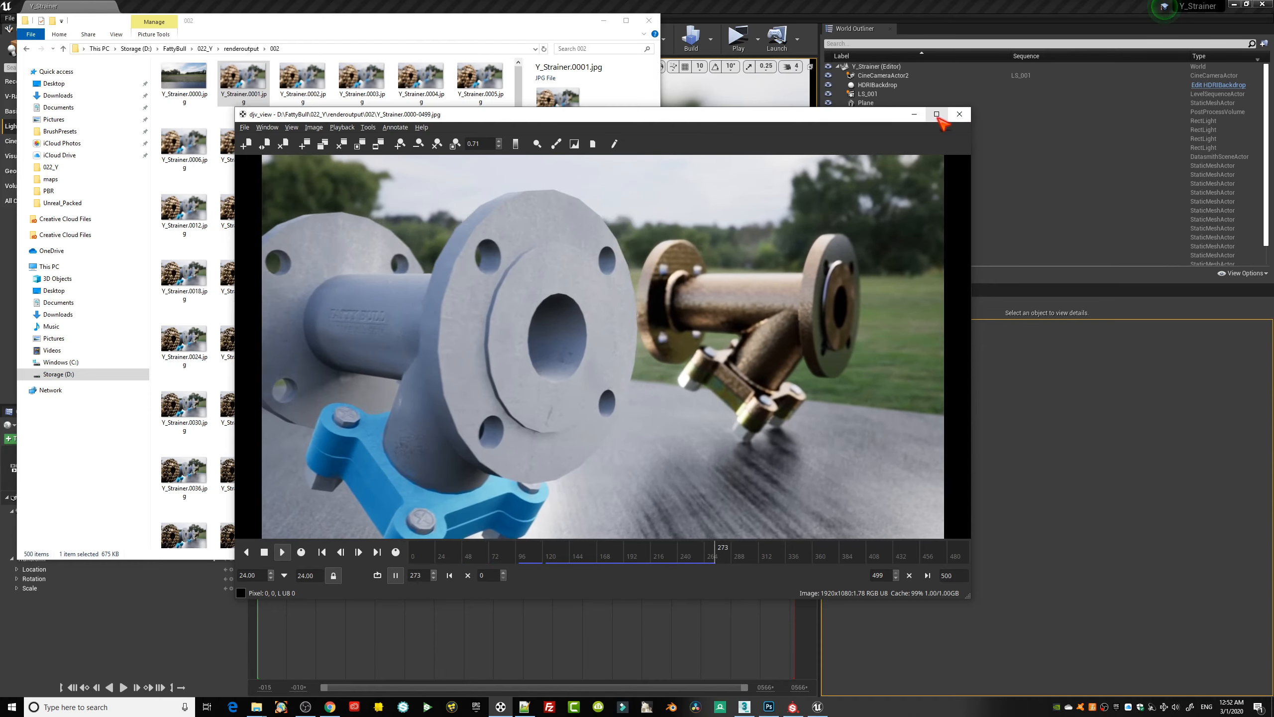
left_click(936, 114)
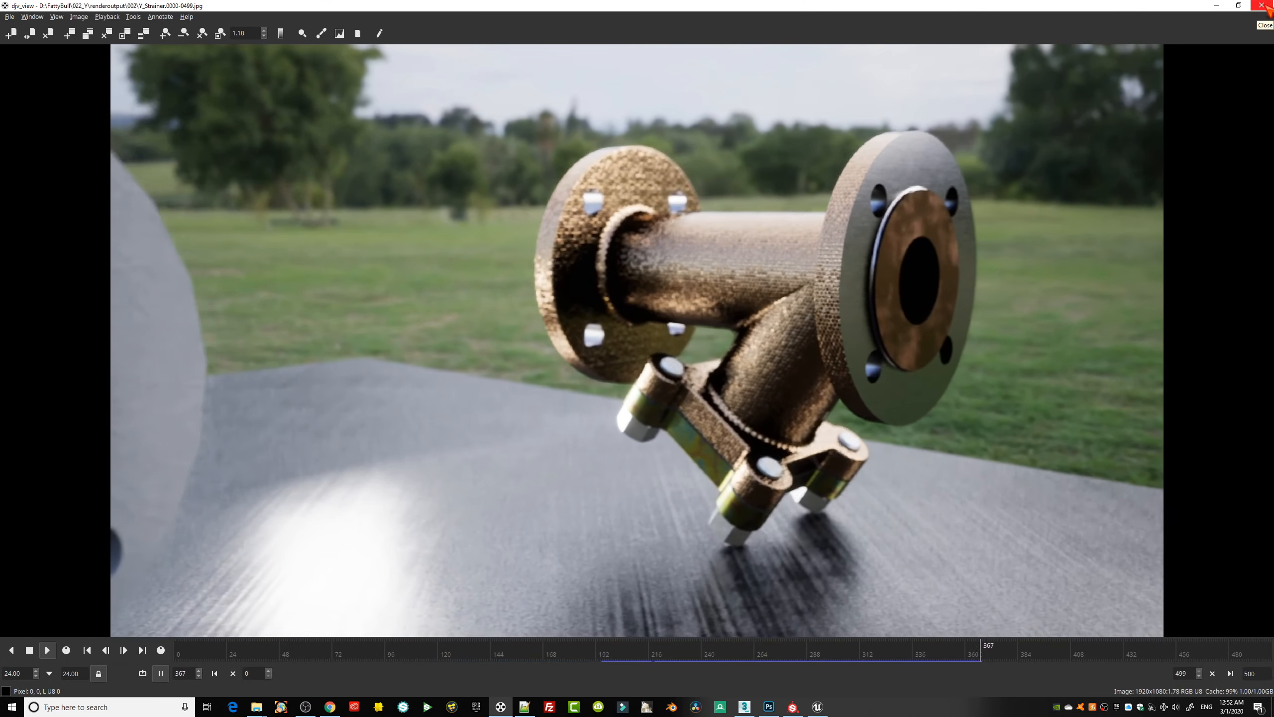
left_click(1262, 6)
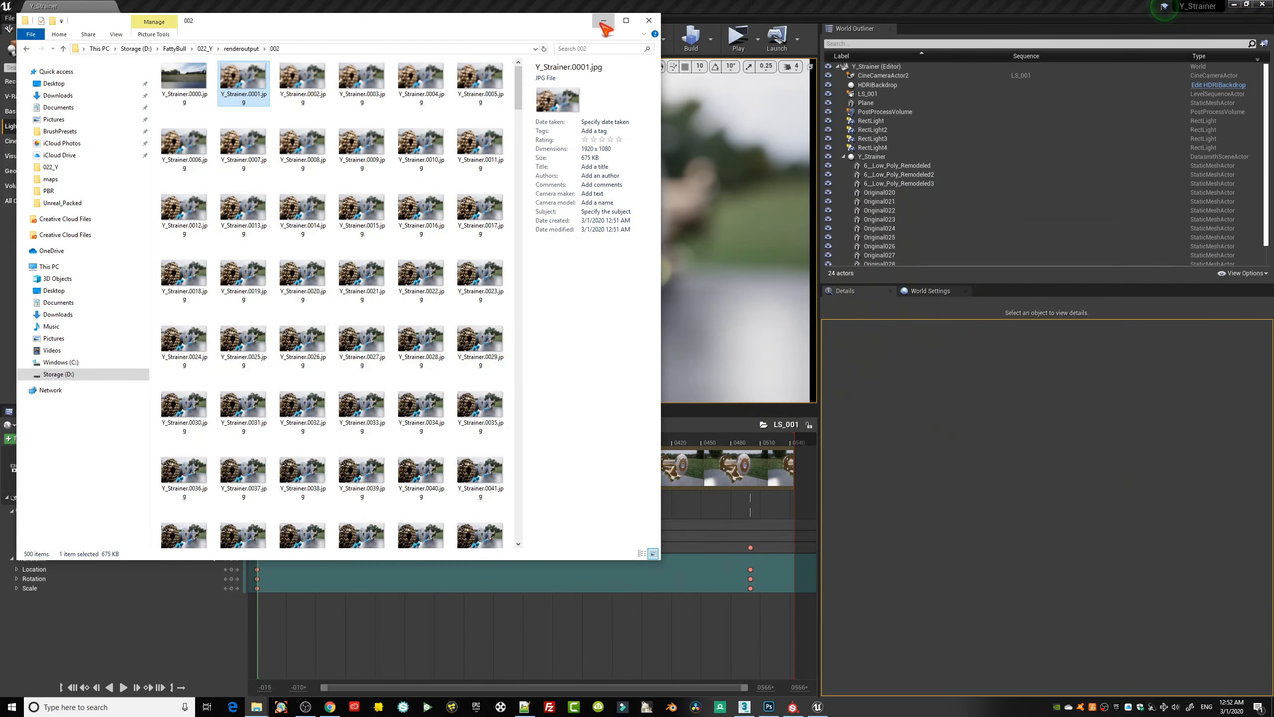
left_click(591, 15)
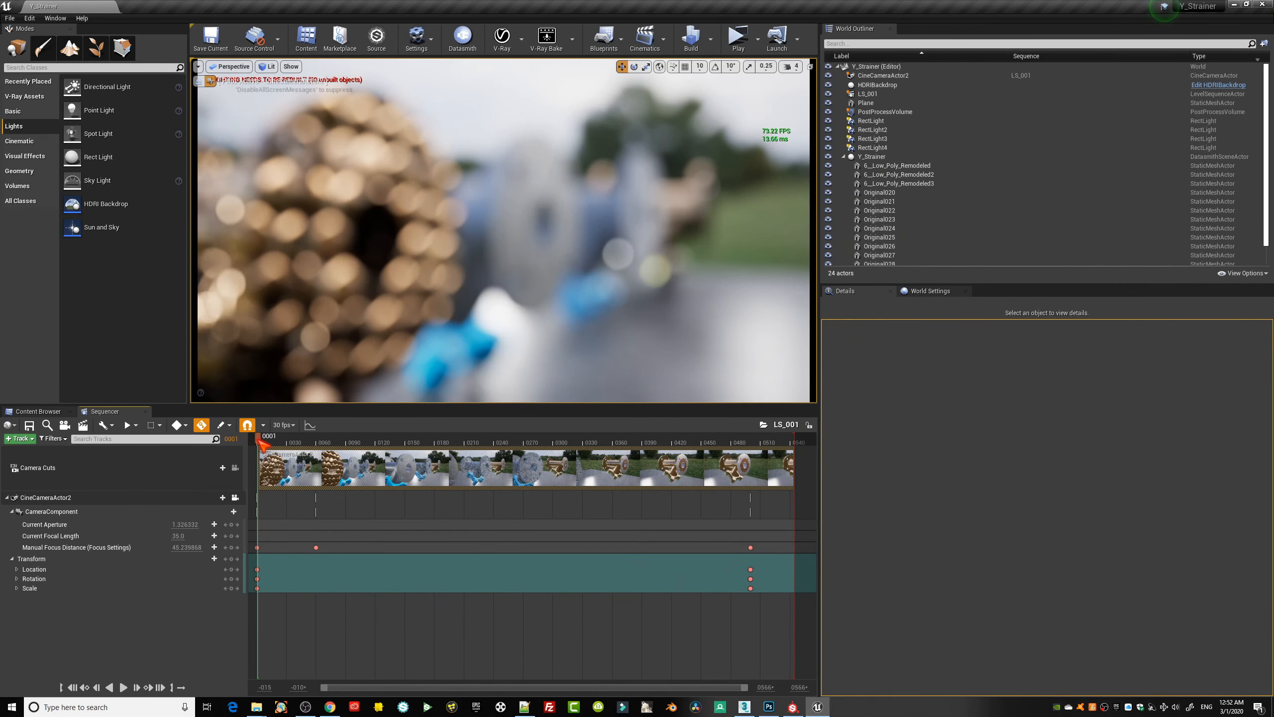
- Stop piloting CineCameraActor2 with the sequence at frame 159 and explore the strainers in a game preview
left_click_drag(258, 439, 413, 437)
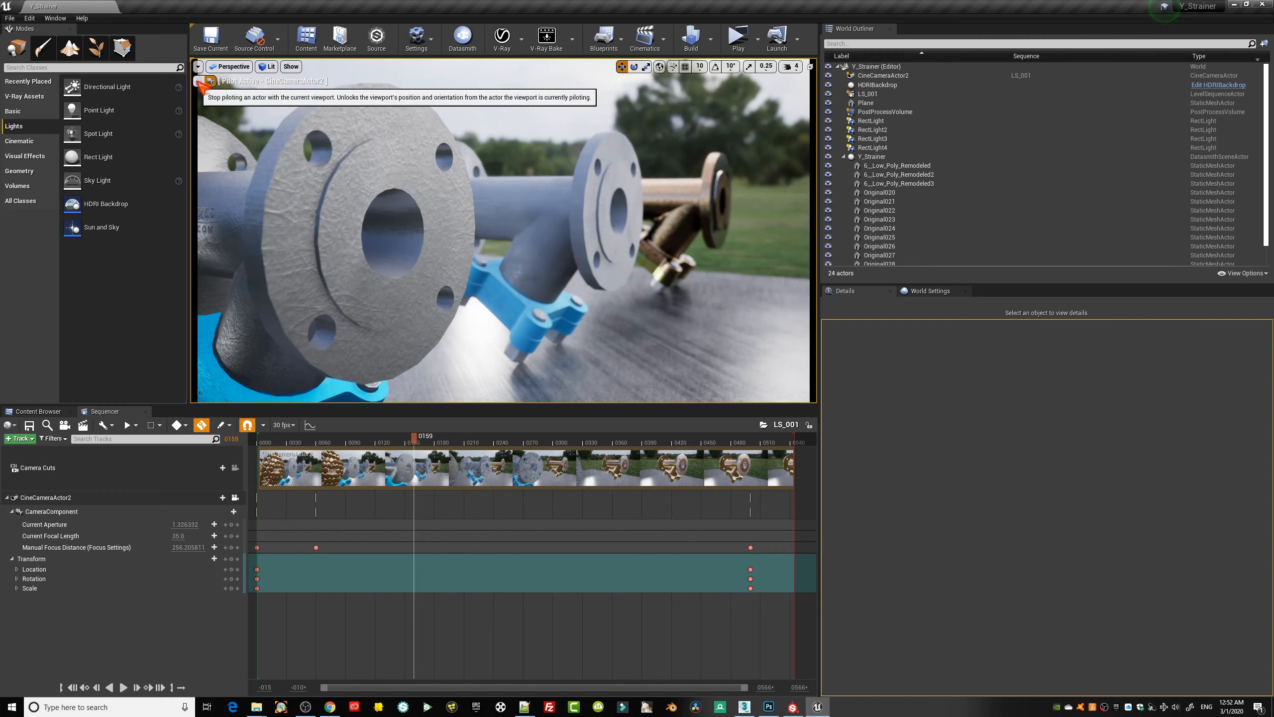
left_click(199, 83)
mouse_move(588, 327)
right_mouse_down()
mouse_move(562, 342)
mouse_move(589, 327)
mouse_move(576, 306)
mouse_move(591, 327)
mouse_move(577, 323)
right_mouse_up()
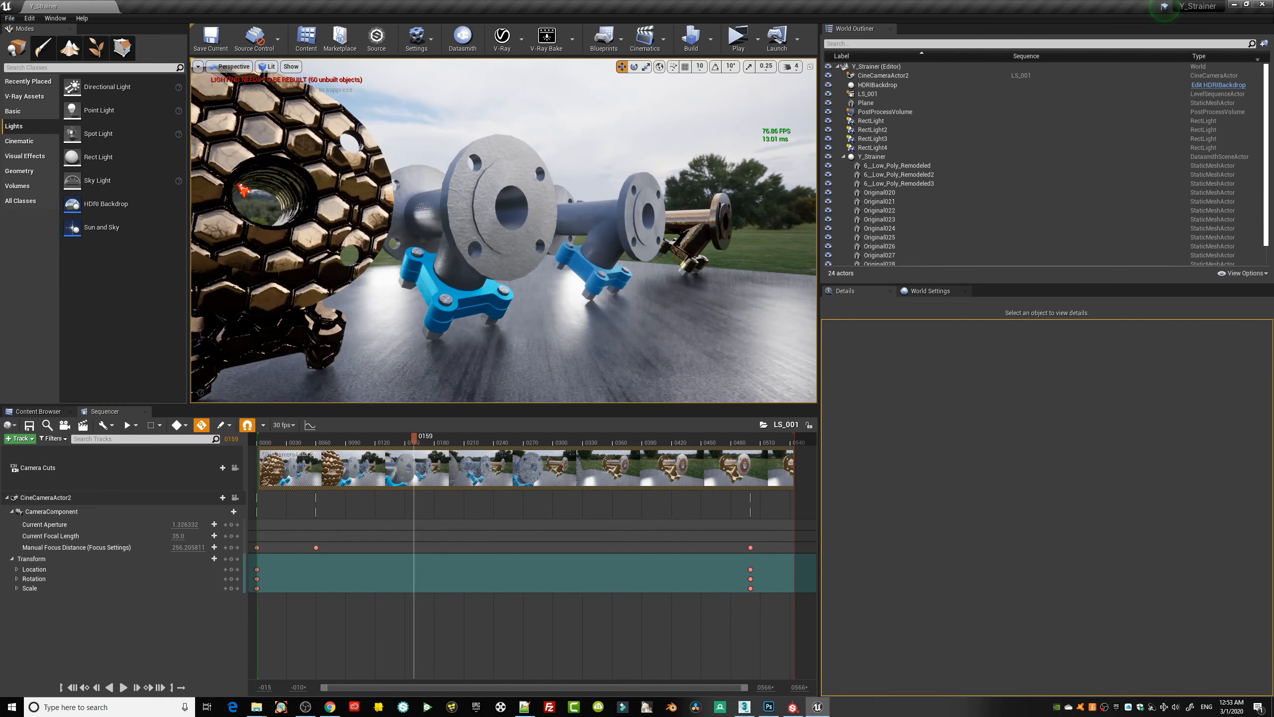
middle_click_drag(605, 260, 572, 241)
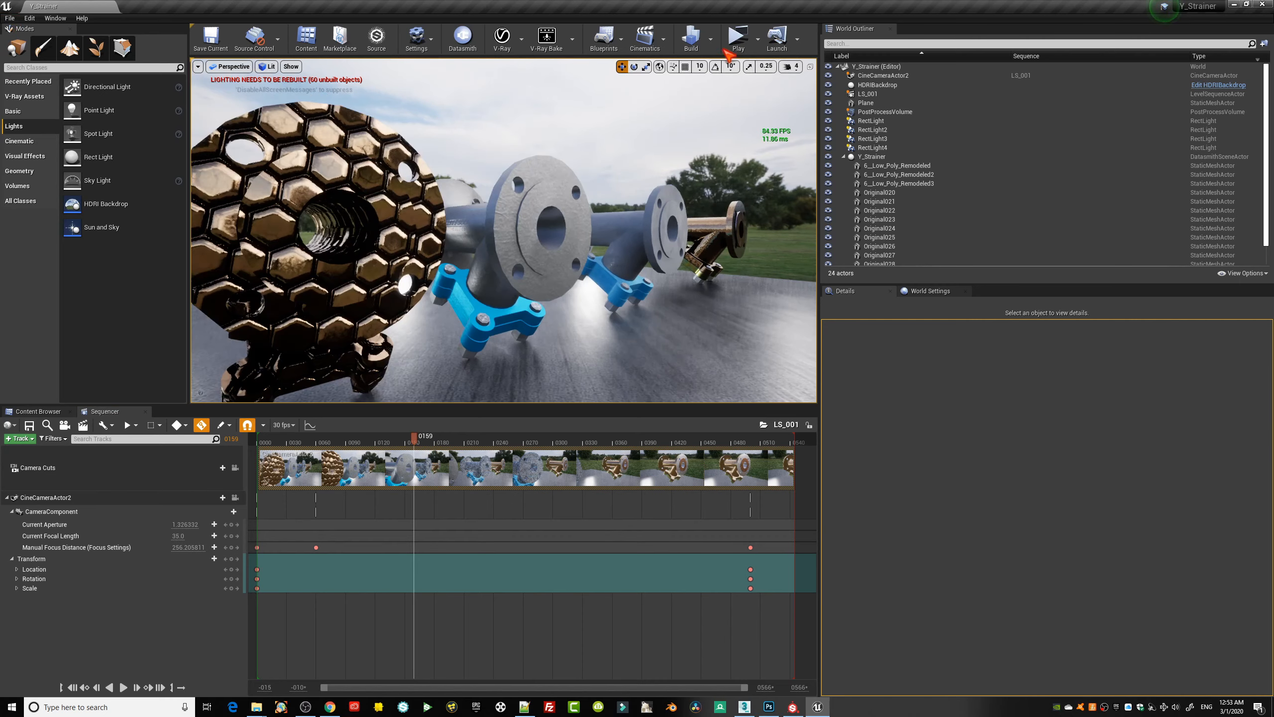
left_click(725, 55)
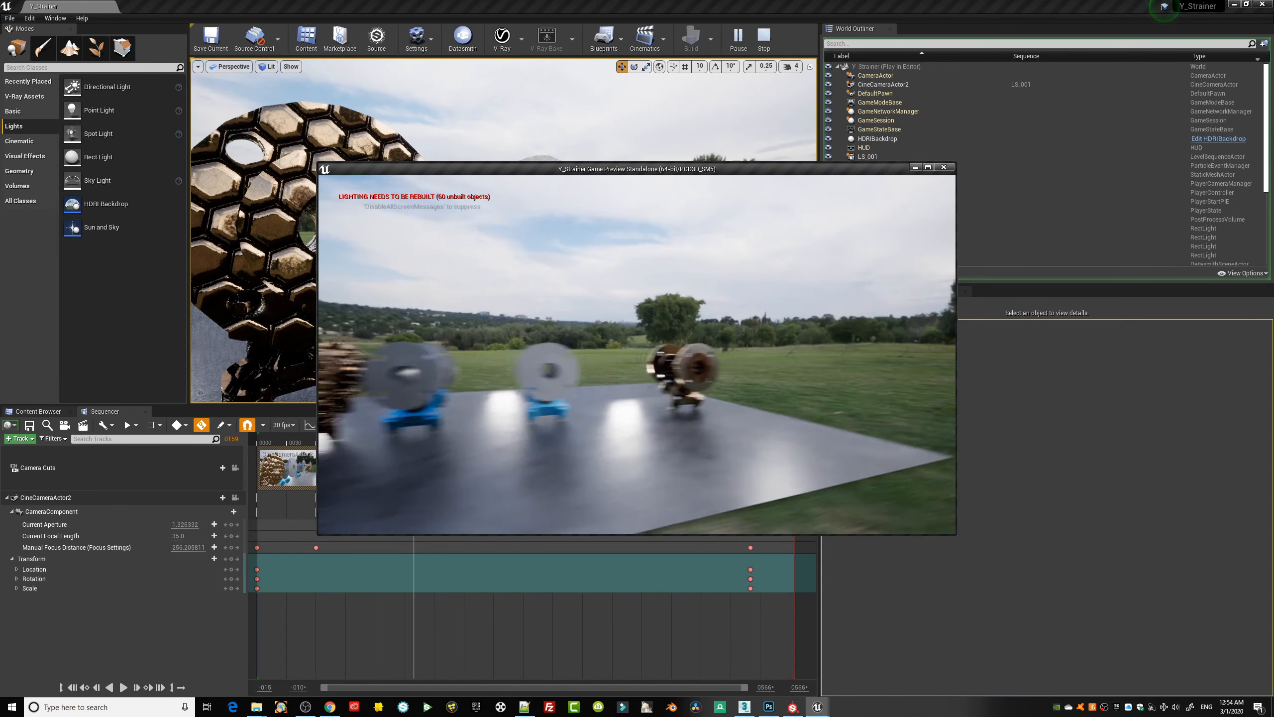
key("Escape")
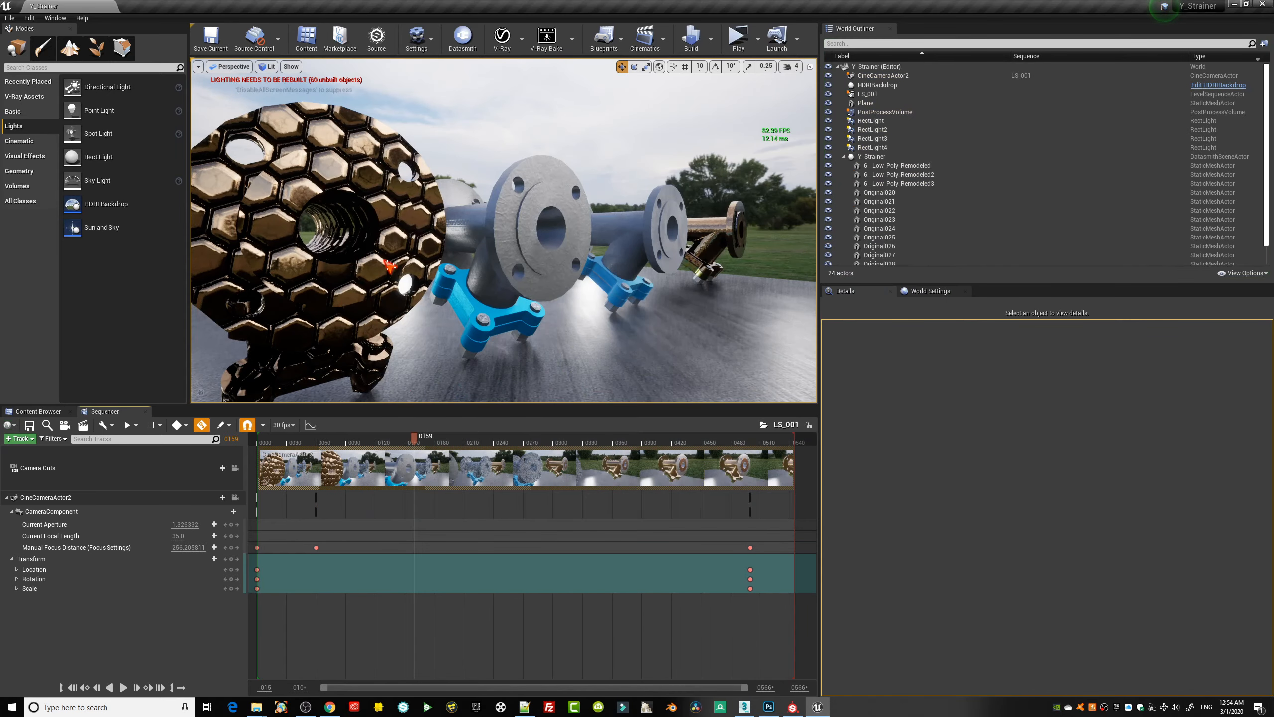
- Package the project for Windows (64-bit) into the Y_Strainer project's PACKAGED folder
left_click(9, 18)
mouse_move(51, 180)
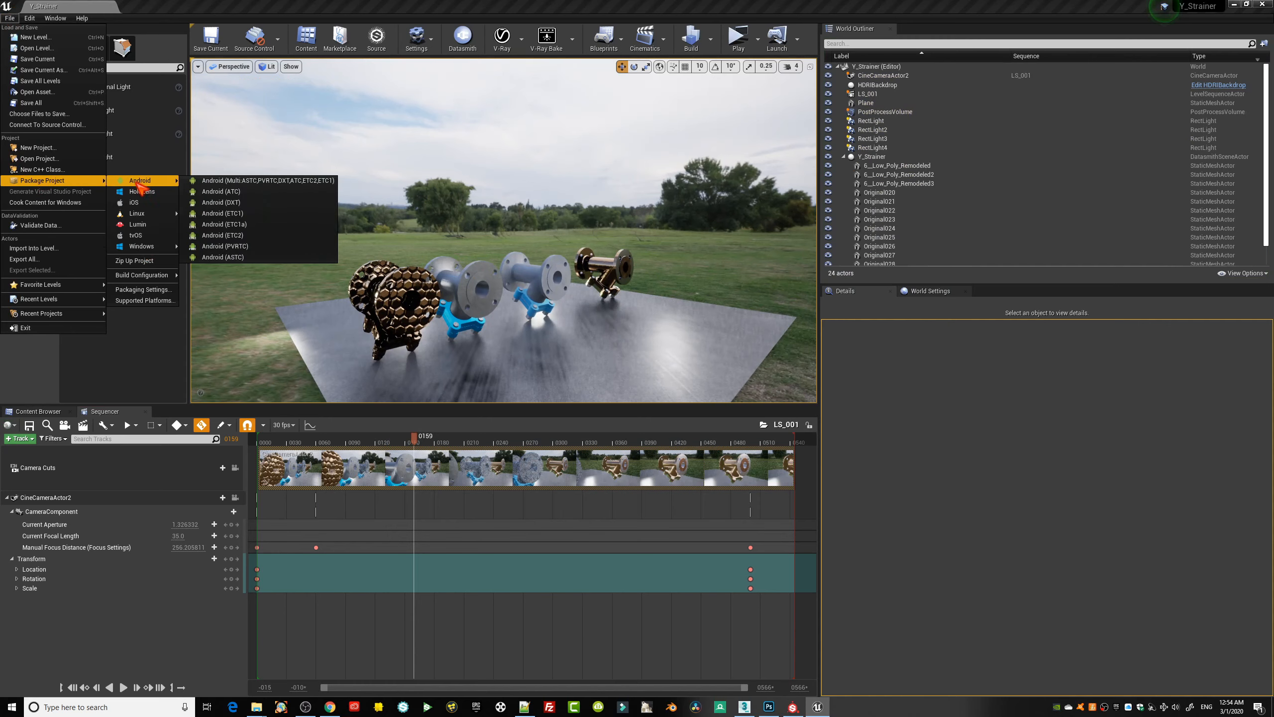
mouse_move(153, 180)
mouse_move(150, 216)
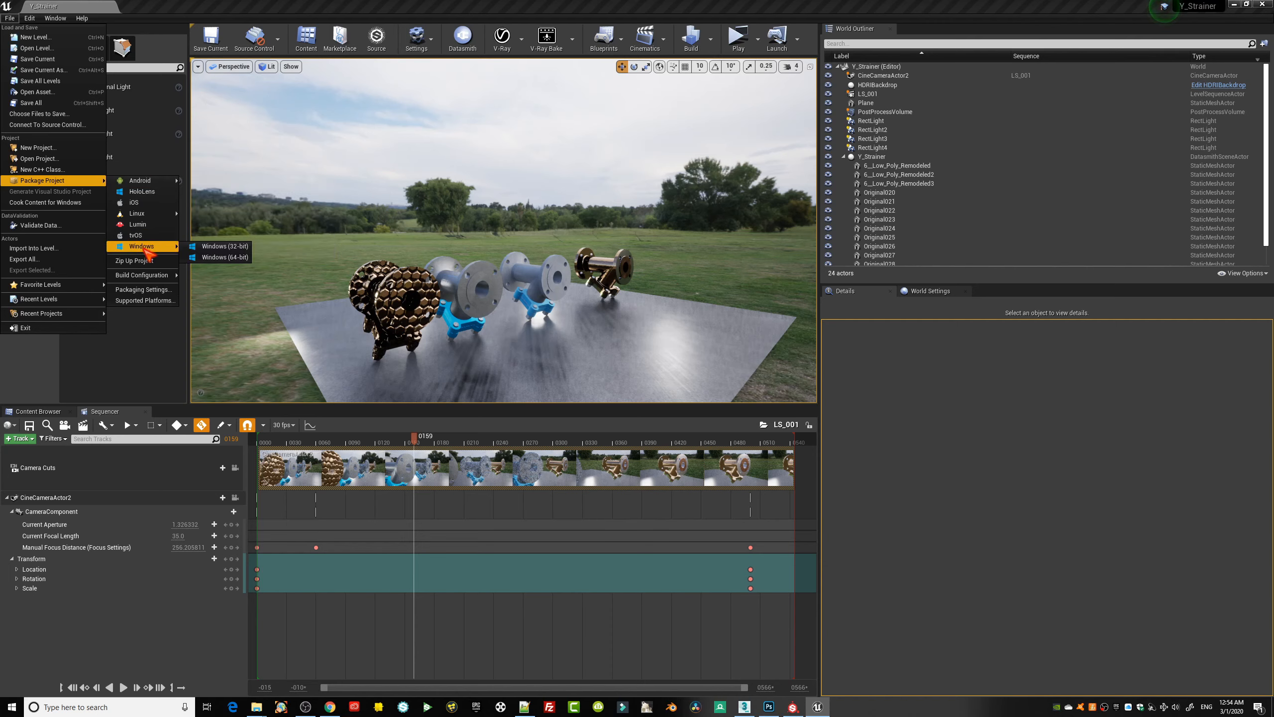
mouse_move(148, 246)
left_click(215, 267)
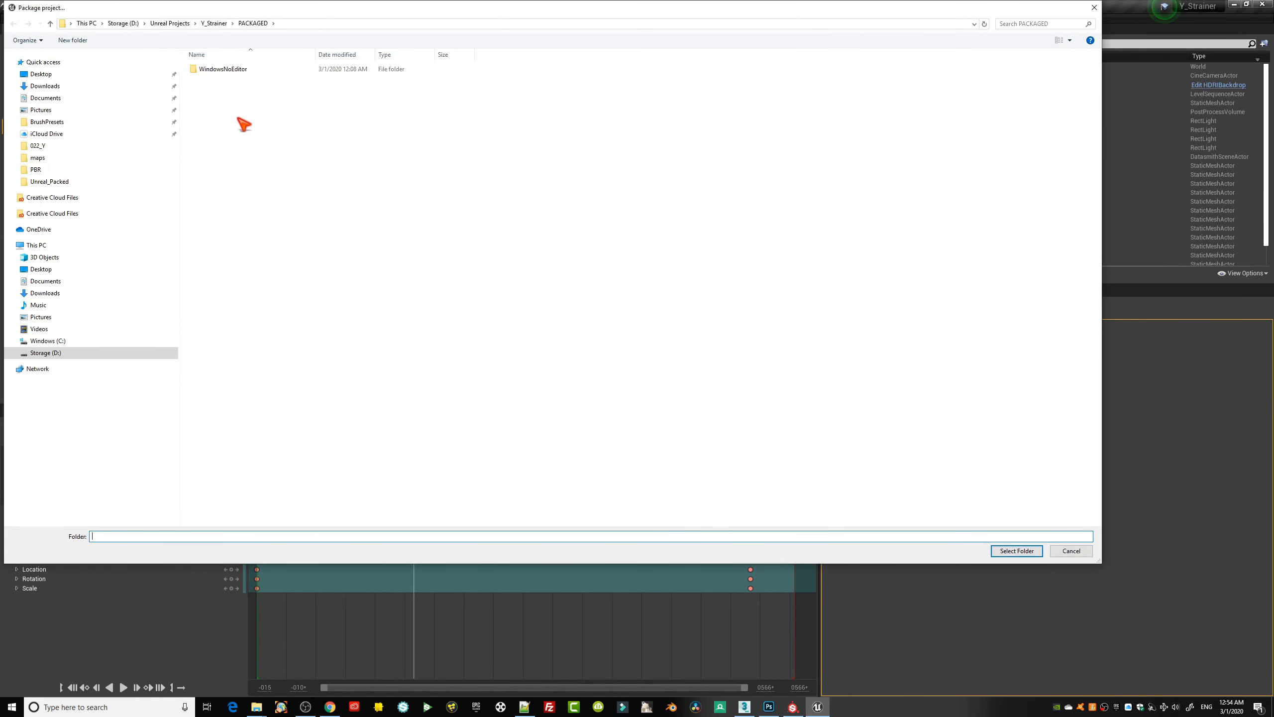
left_click(999, 550)
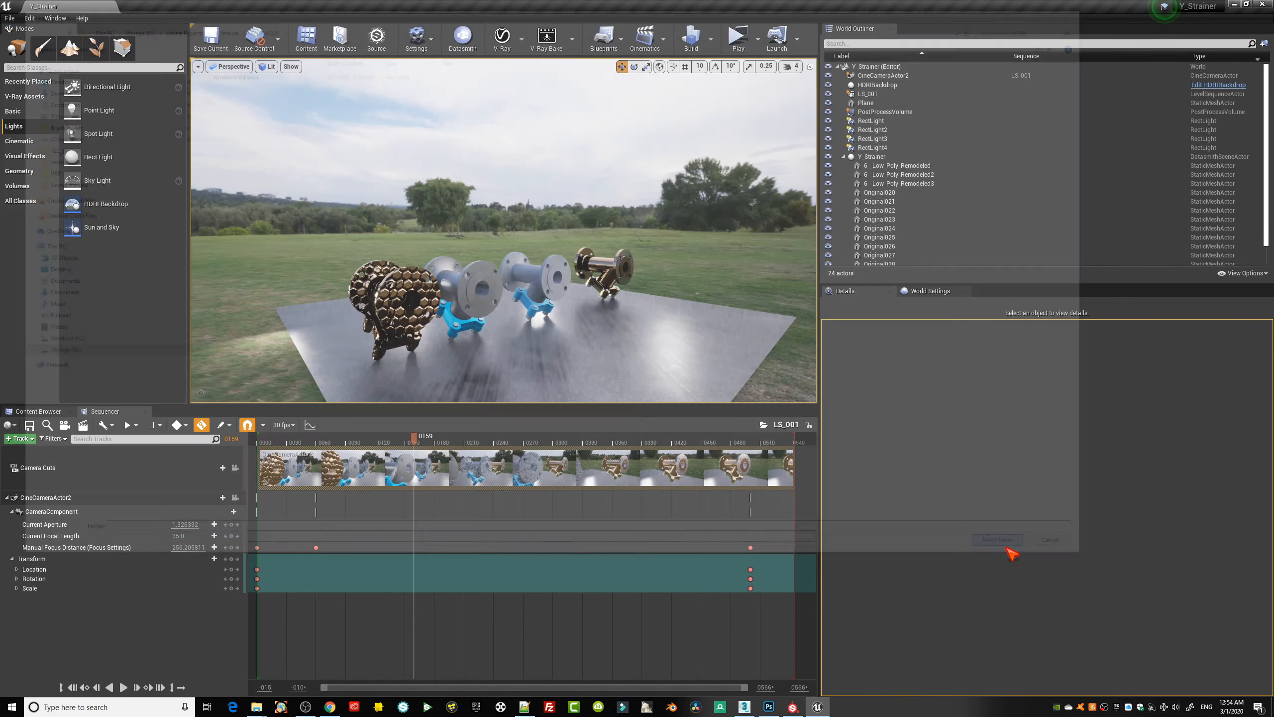
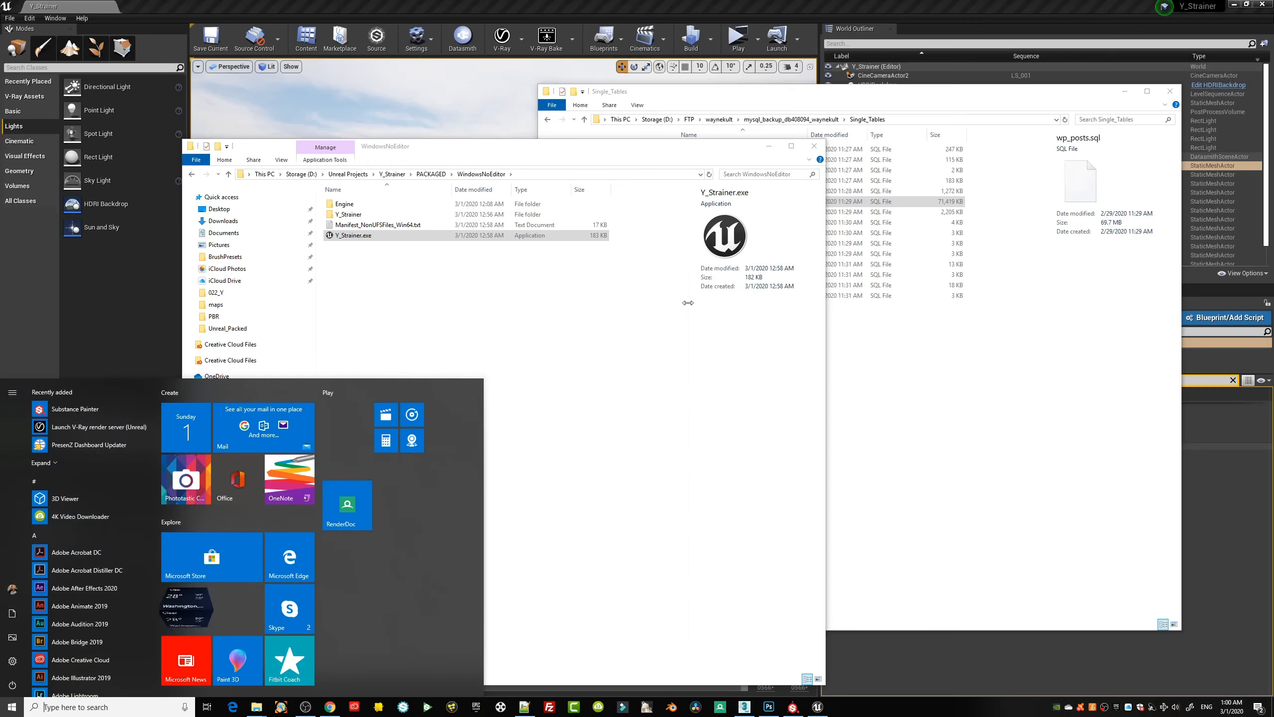
- Minimize both File Explorer windows and inspect the strainers in the level viewport from several viewpoints
left_click(769, 147)
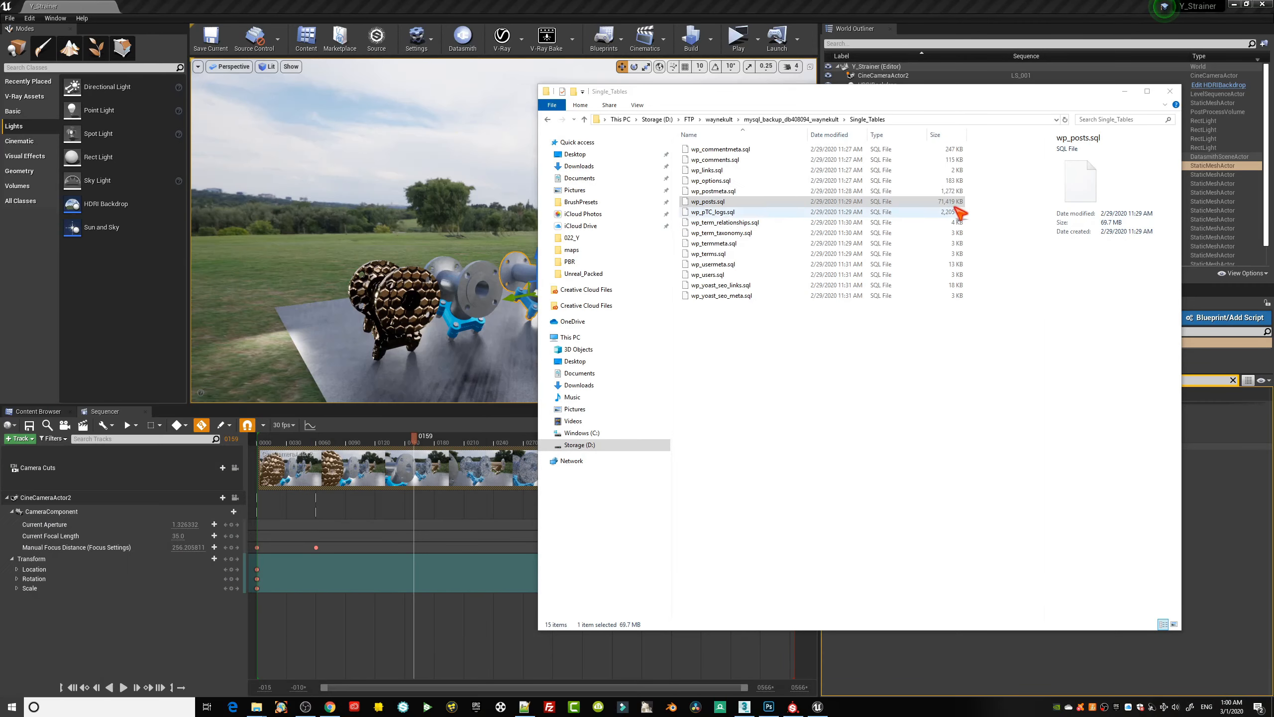
left_click(1124, 91)
right_click_drag(504, 281, 522, 280)
key("w")
right_click_drag(501, 330, 498, 326)
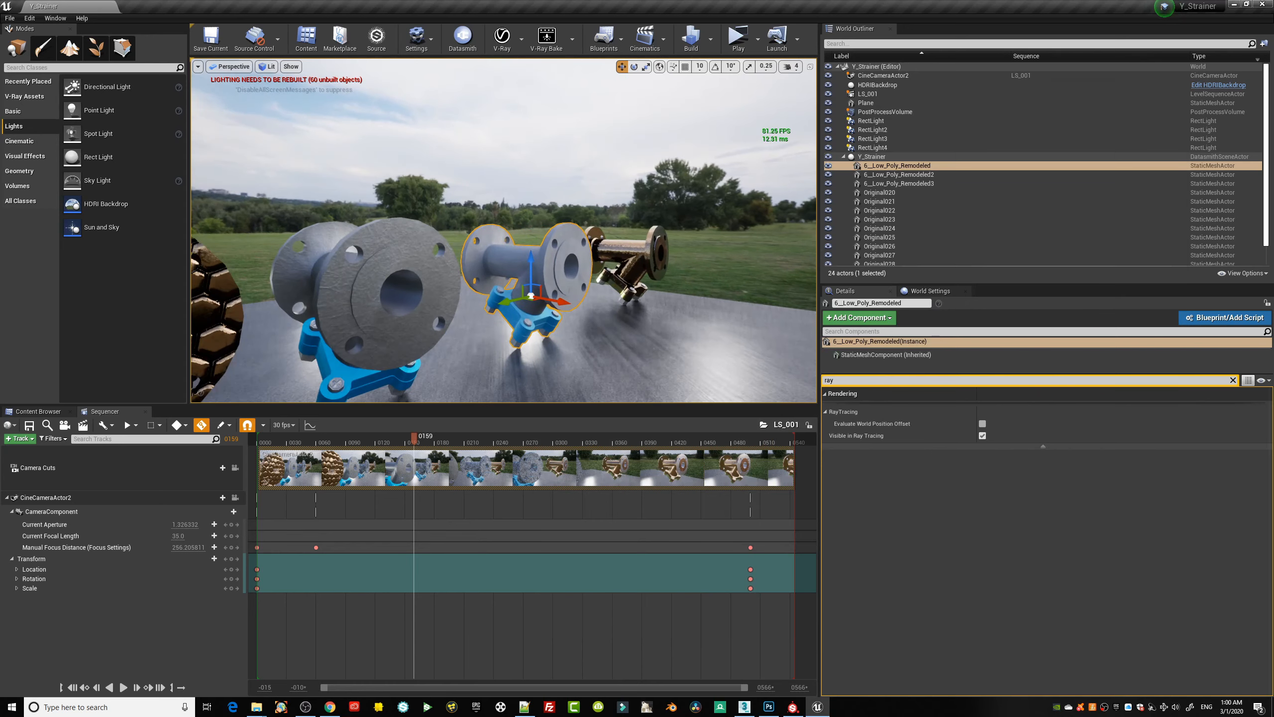
middle_click_drag(498, 326, 489, 308)
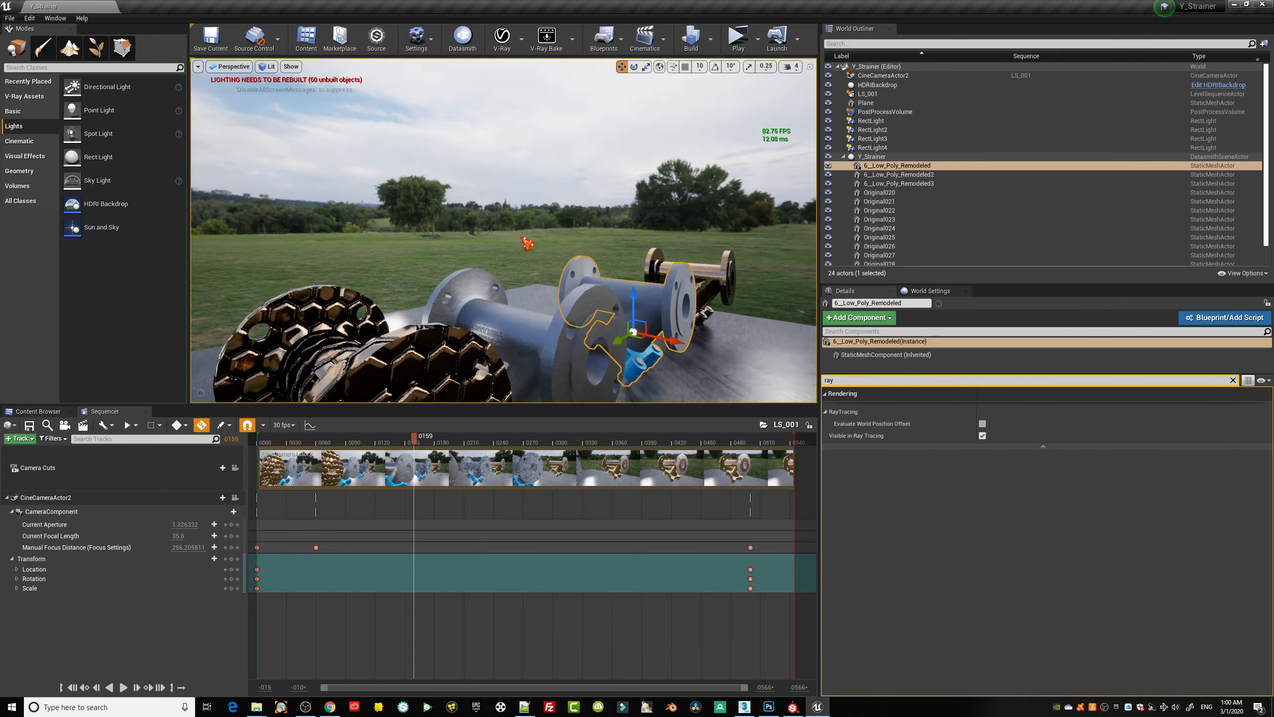
right_click_drag(504, 281, 508, 281)
key("s")
right_click_drag(570, 255, 570, 255)
- Switch to 3ds Max, move the V-Ray frame buffer and Material Editor aside, and compare the low-poly and original strainers
left_click(741, 704)
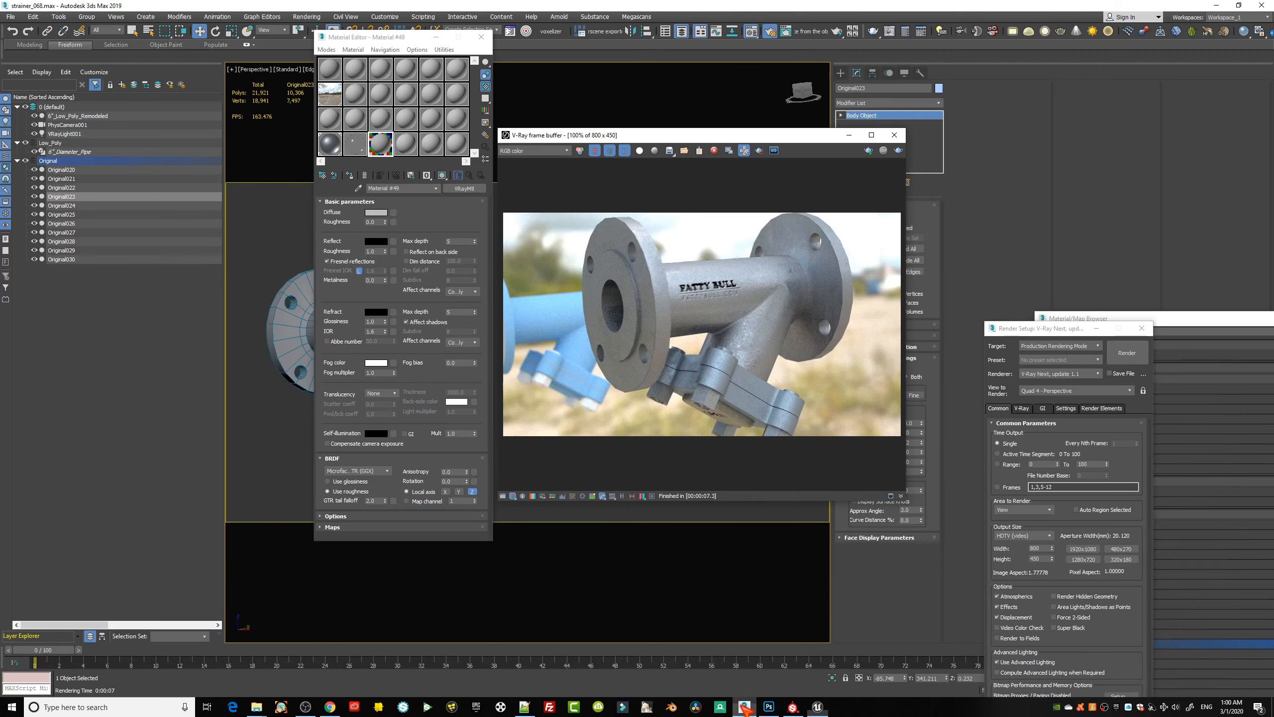
left_click_drag(693, 139, 895, 168)
left_click_drag(394, 39, 18, 216)
left_click(432, 354)
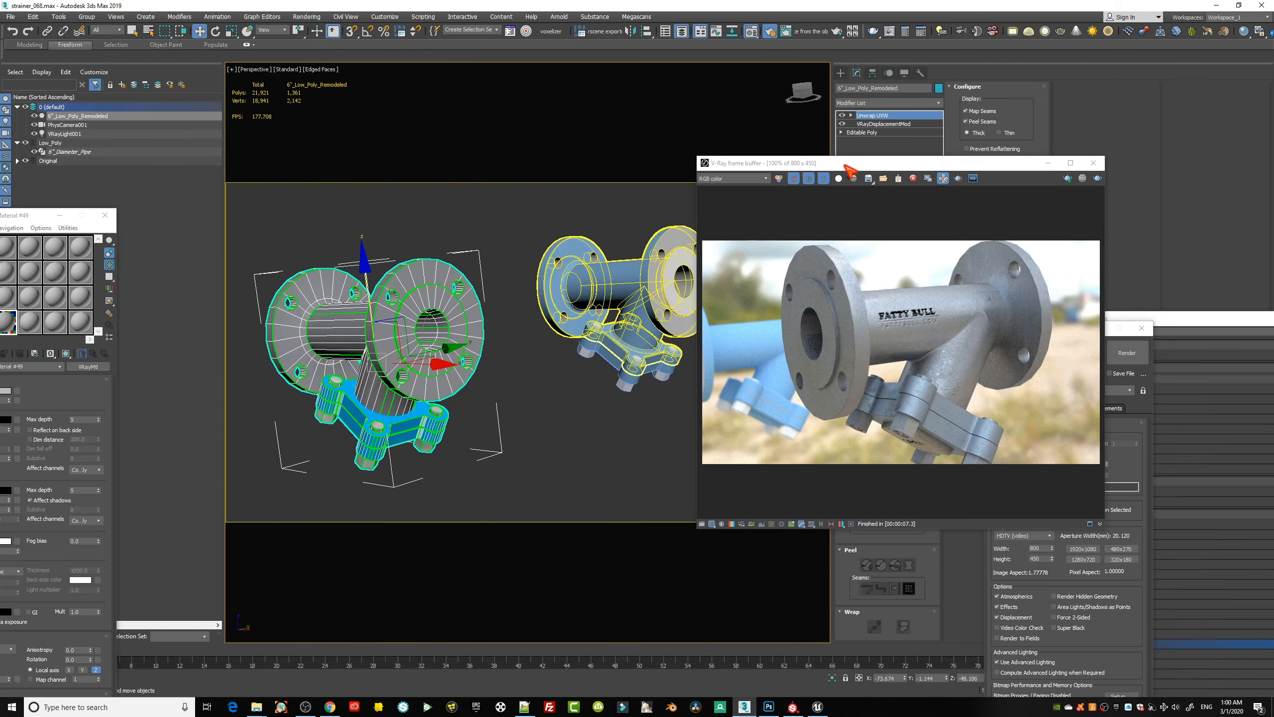
left_click_drag(843, 163, 1013, 262)
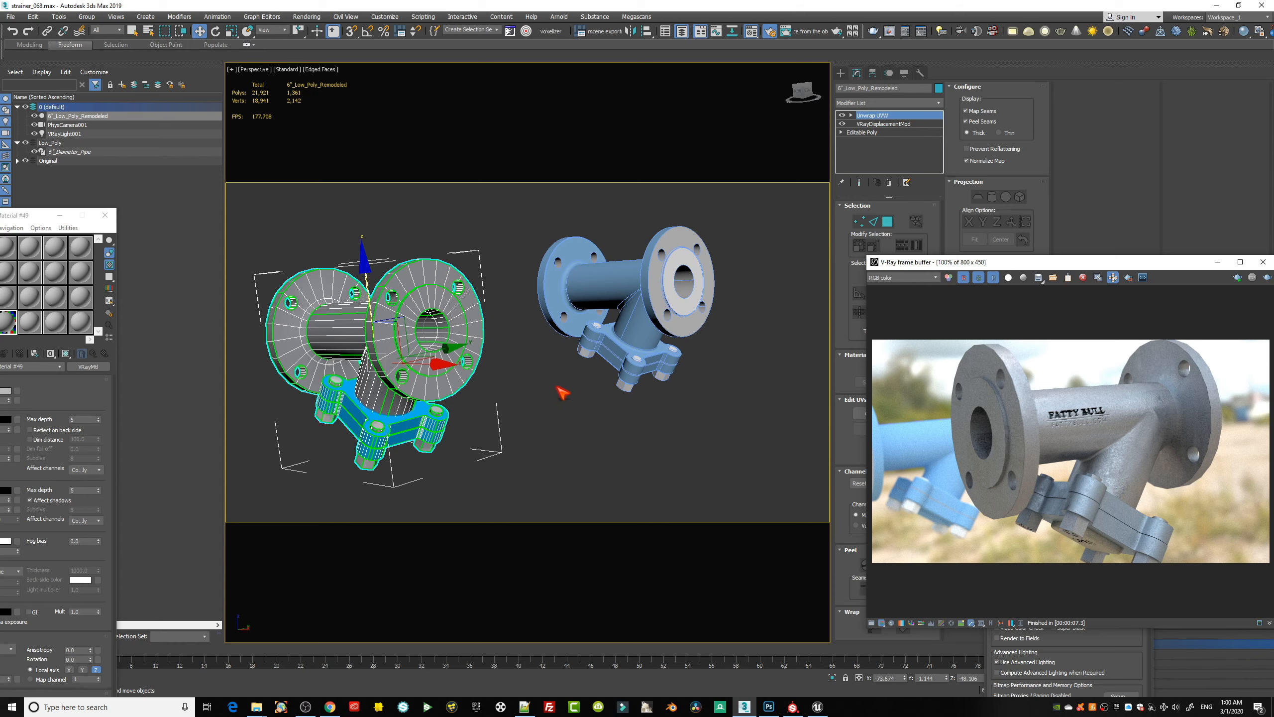
left_click(566, 312)
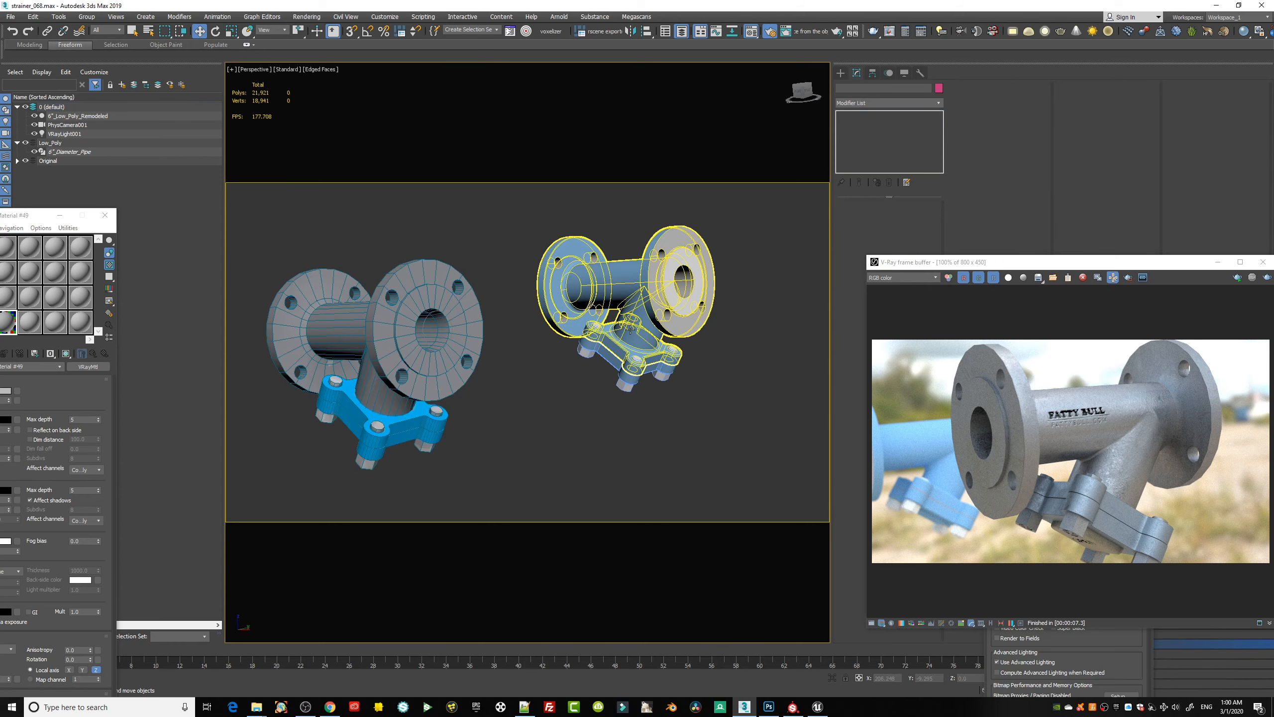
left_click(379, 279)
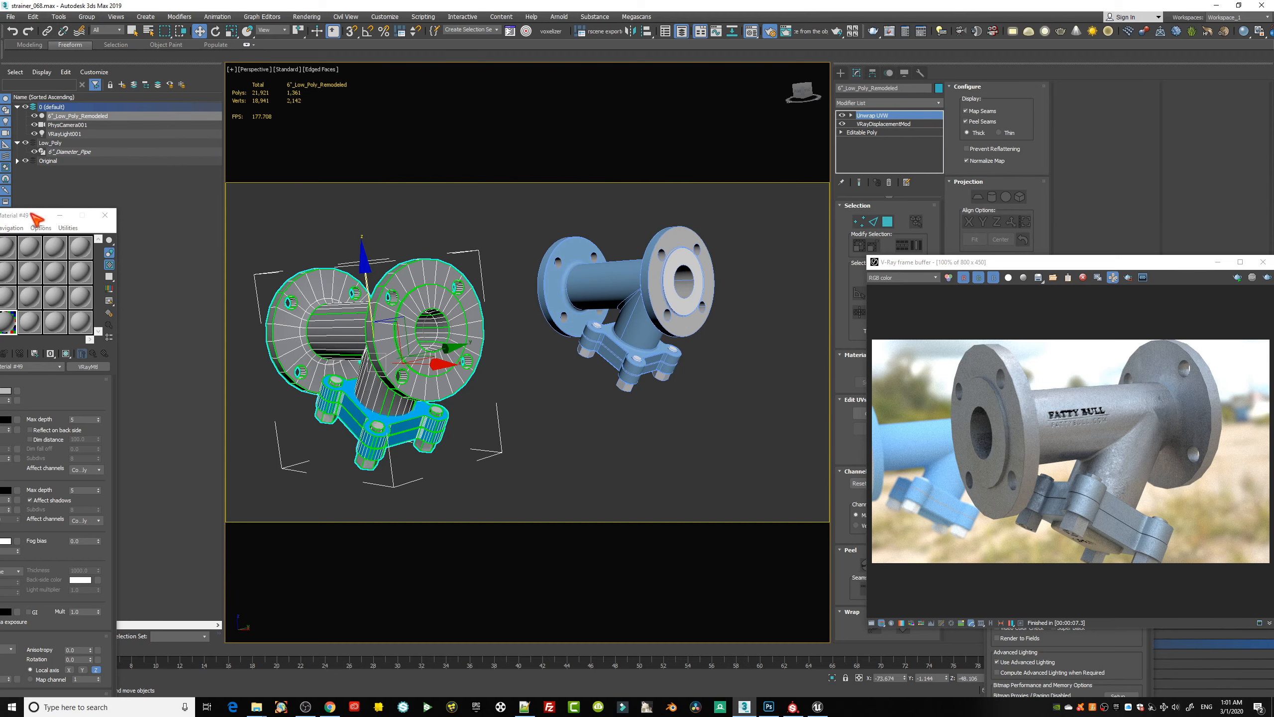
- Clear the selection and arrange the Material Editor and V-Ray frame buffer side by side to inspect the FATTY BULL render
left_click_drag(36, 218, 613, 320)
left_click(78, 125)
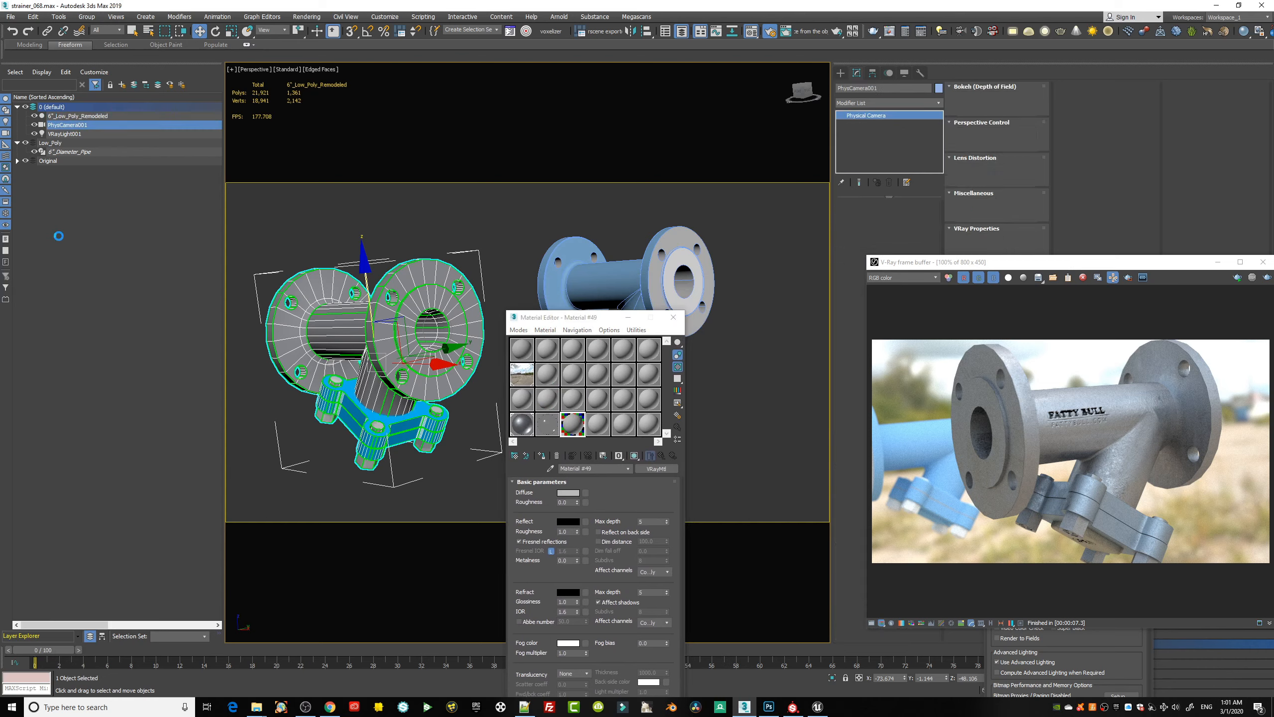
left_click(378, 235)
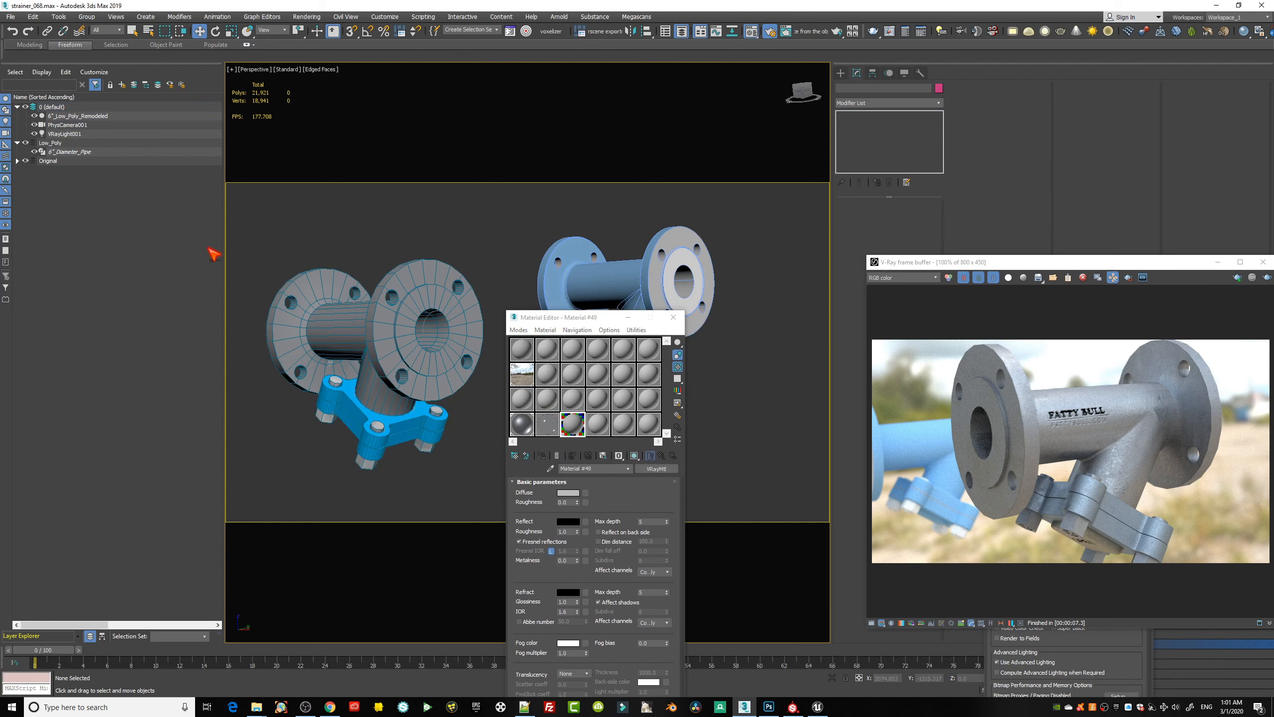
left_click_drag(562, 317, 224, 144)
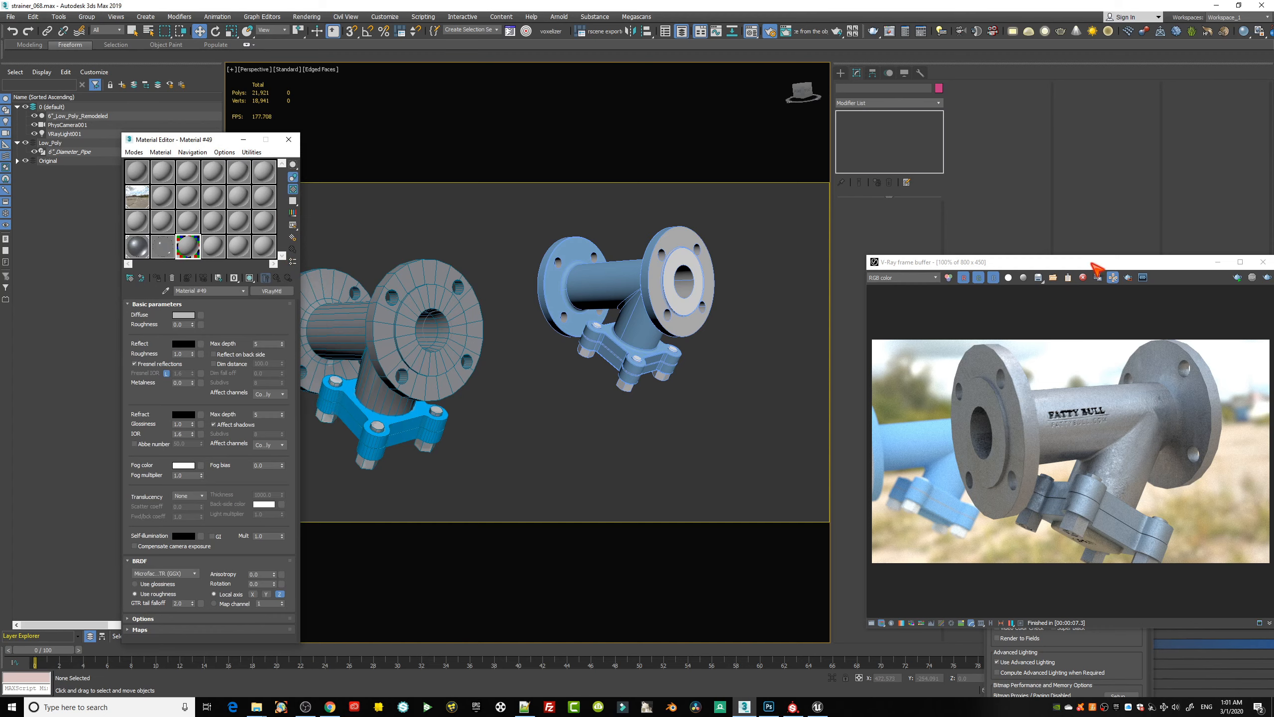
left_click_drag(1093, 264, 694, 198)
scroll(717, 408, "up", 3)
scroll(722, 409, "down", 3)
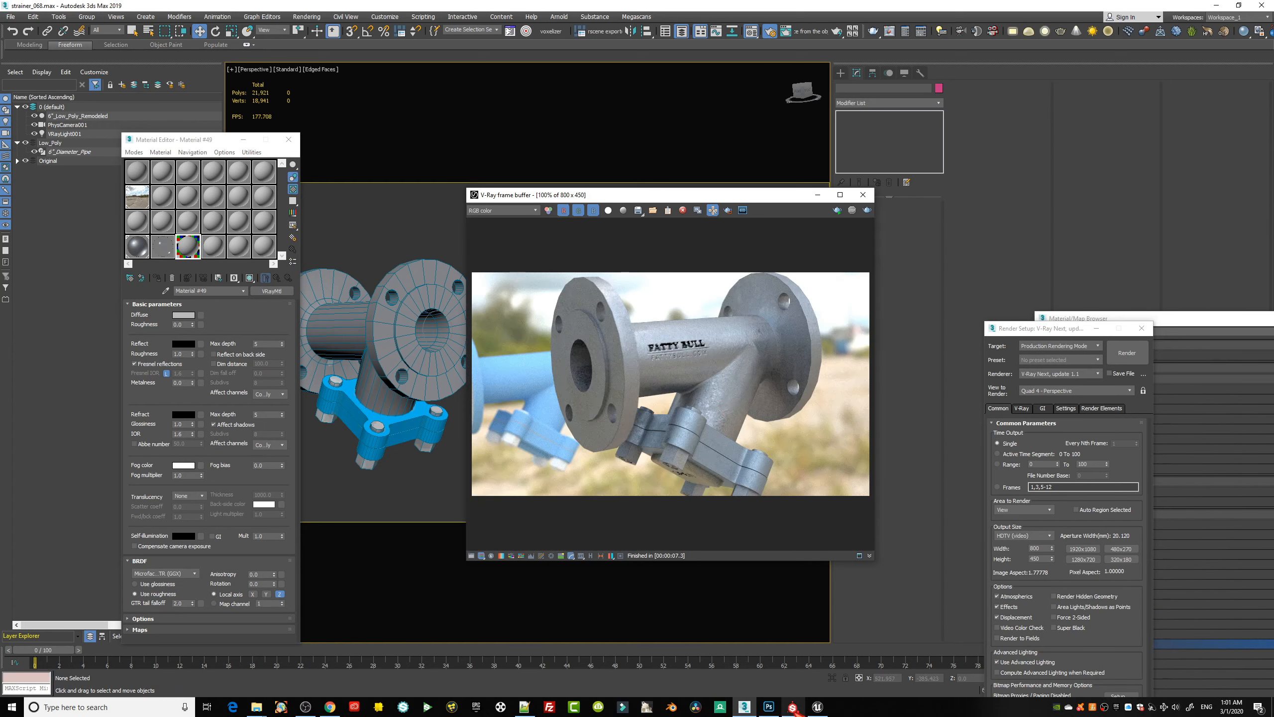
- Switch to Substance Painter and apply the Iron Rough material to the strainer as a new layer
left_click(793, 708)
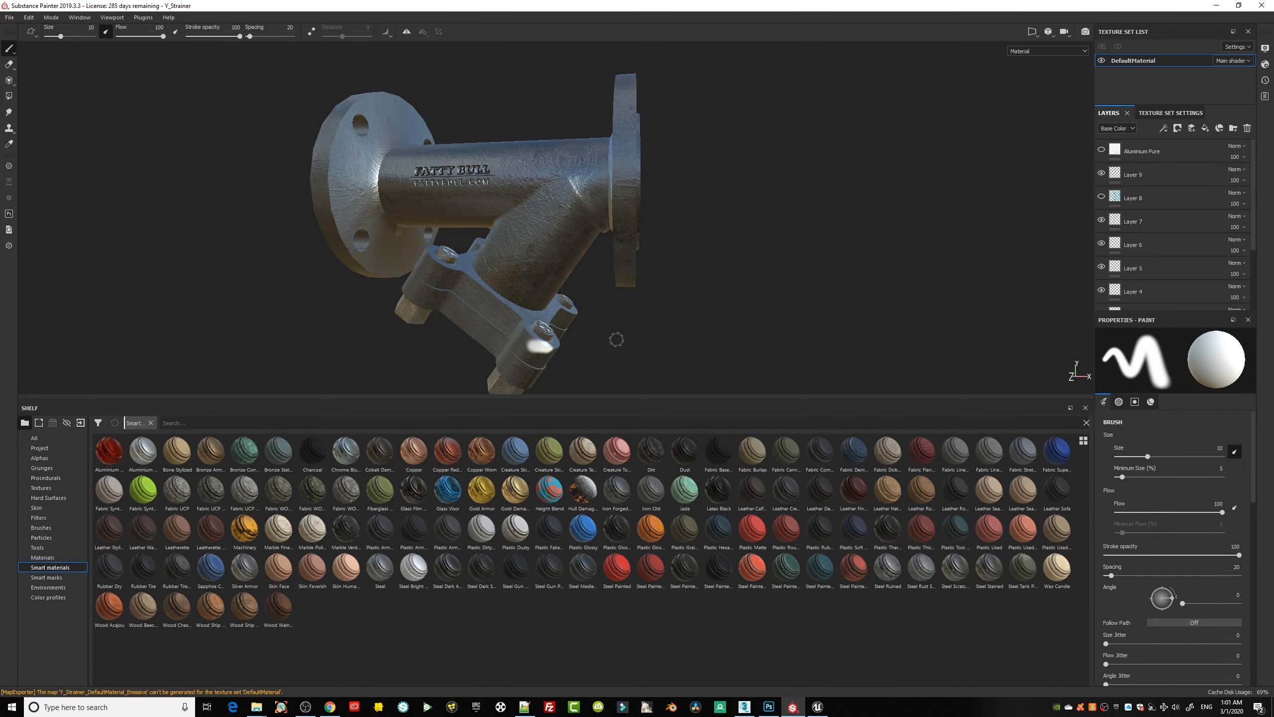
left_click_drag(617, 339, 872, 292, "alt")
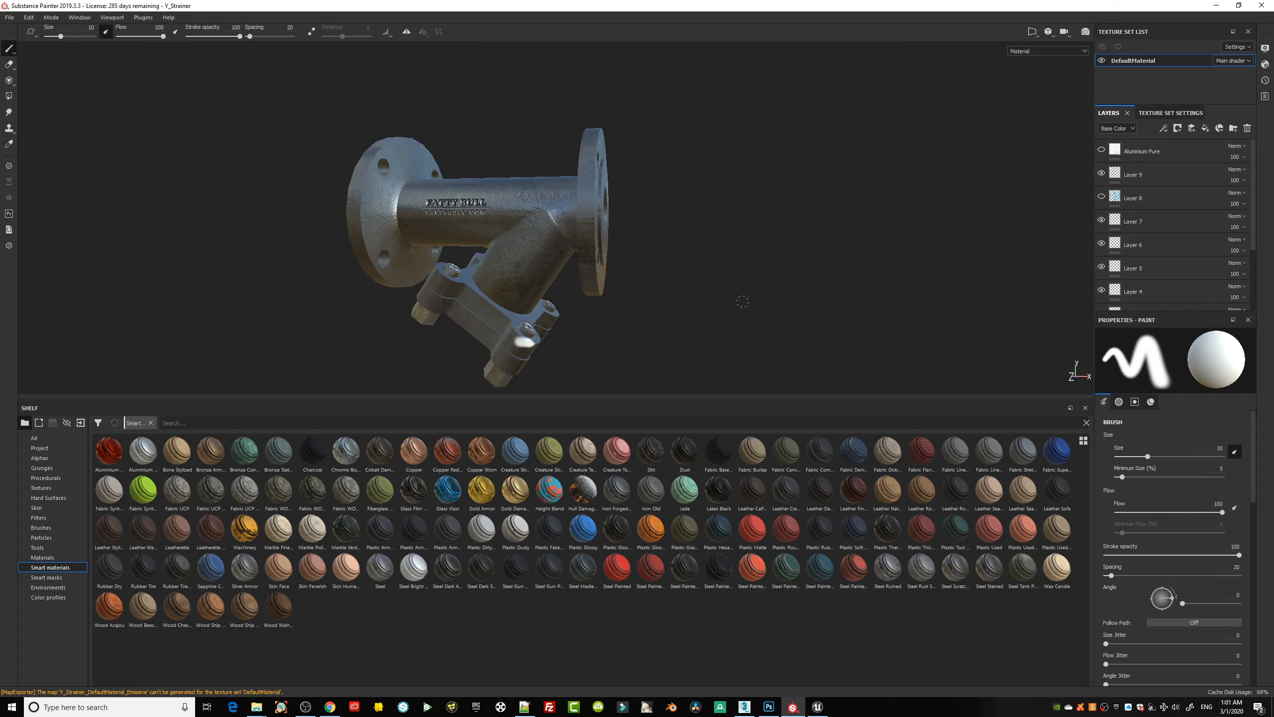
left_click(50, 560)
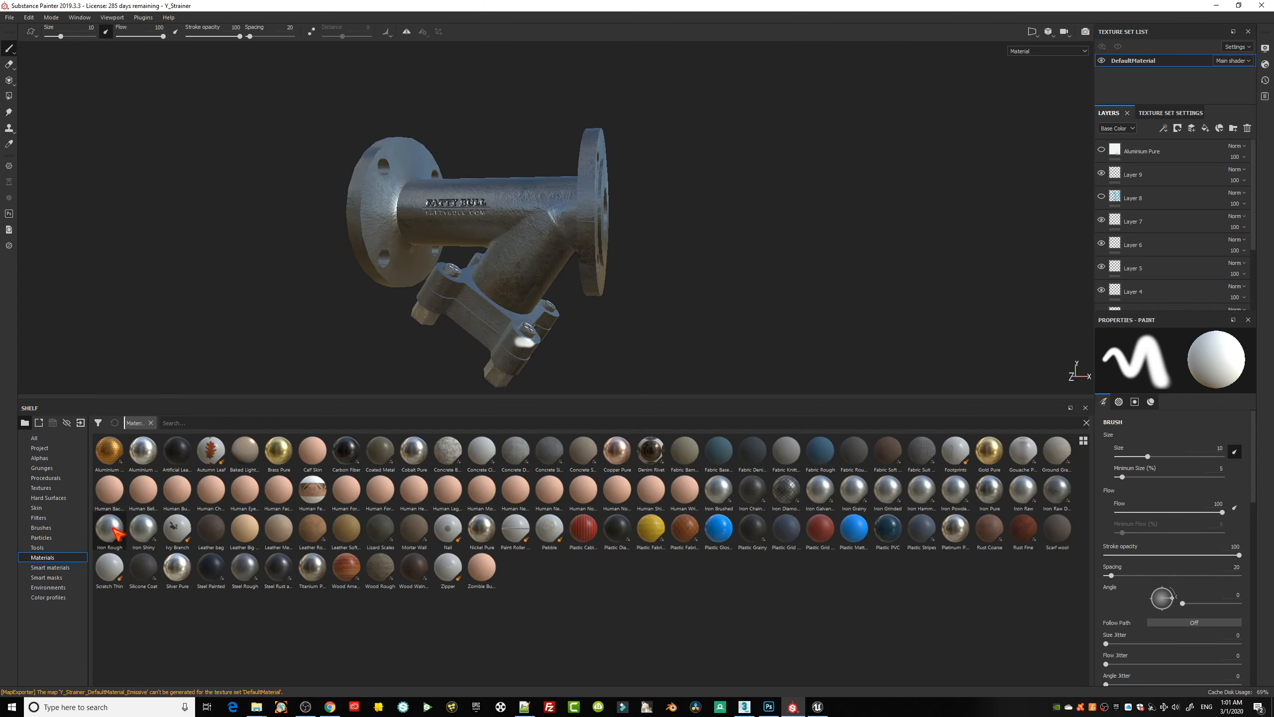
left_click_drag(109, 528, 529, 232)
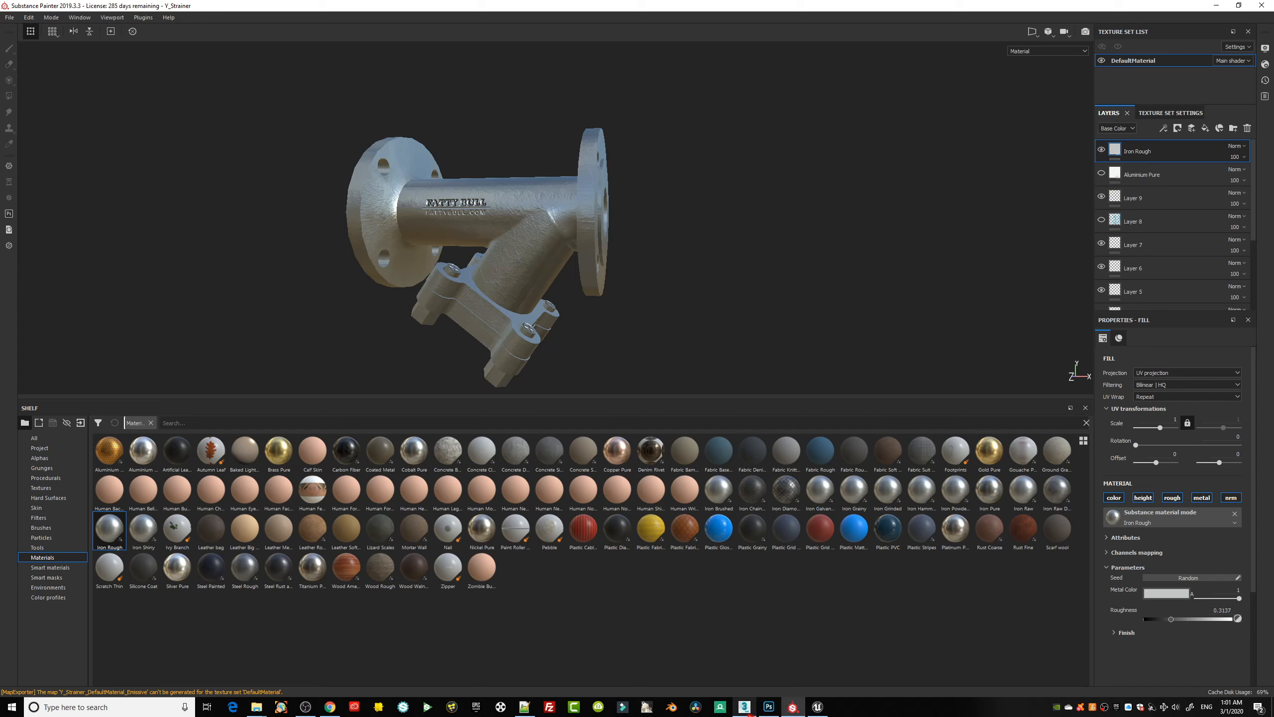
- Return to 3ds Max, move the floating windows off the model, and select the 6"_Low_Poly_Remodeled strainer
left_click(745, 706)
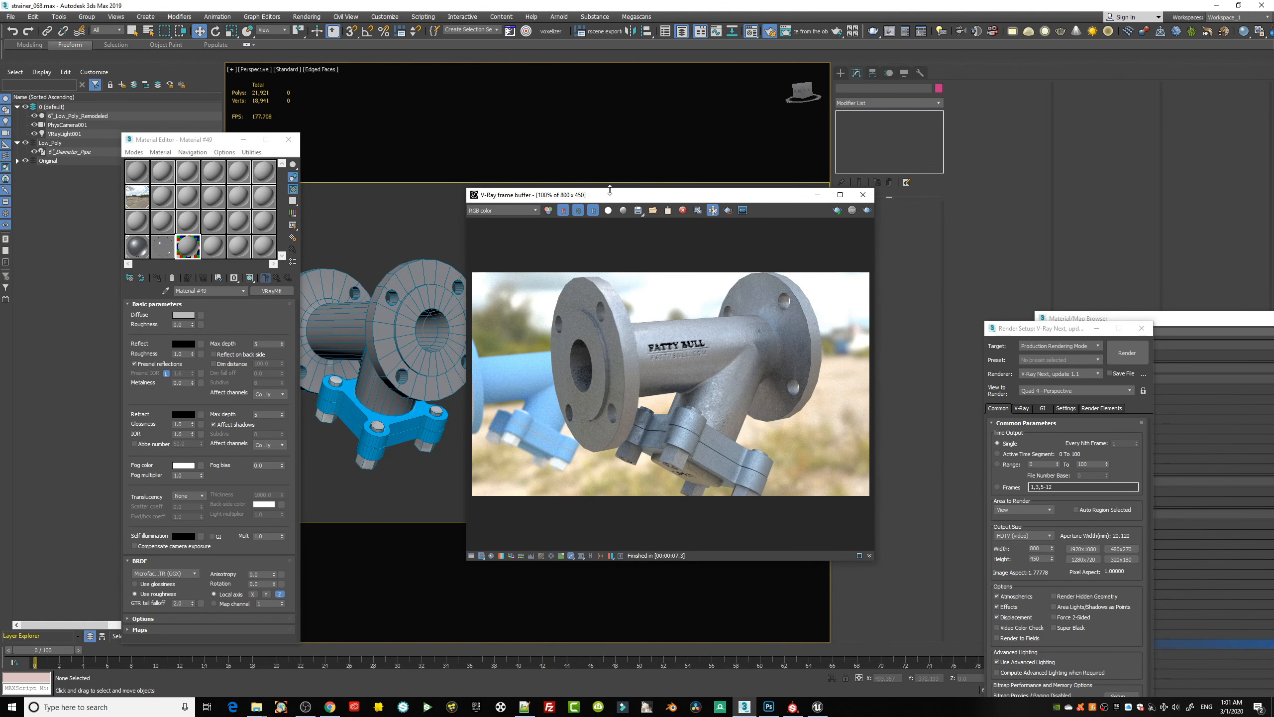
left_click_drag(611, 189, 934, 195)
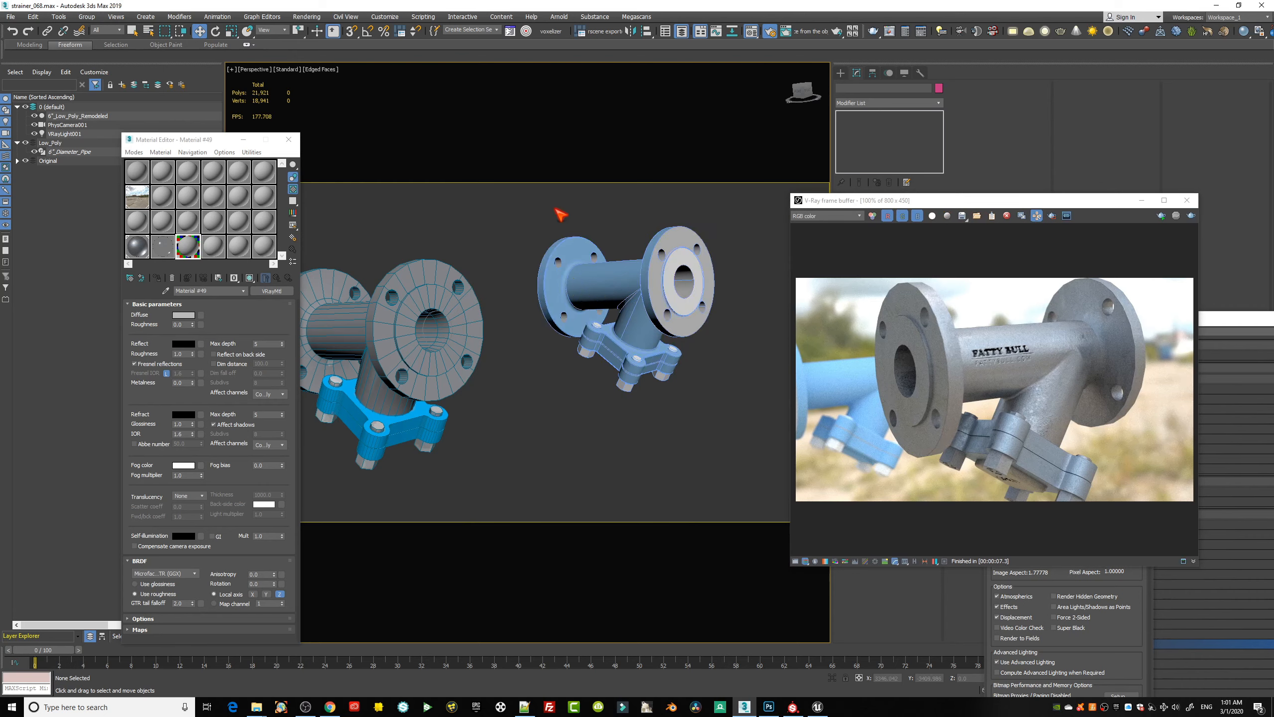
left_click(436, 348)
left_click_drag(185, 141, 123, 140)
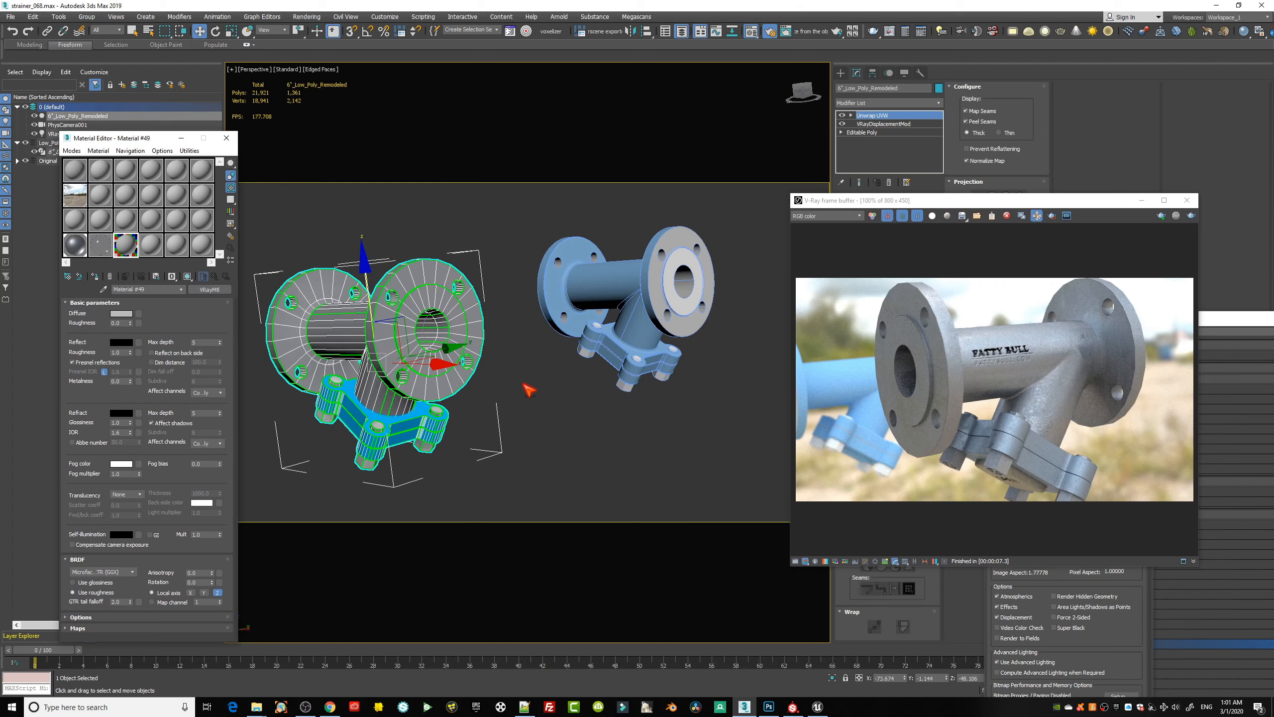
middle_click_drag(520, 391, 596, 369, "alt")
scroll(589, 371, "down", 5)
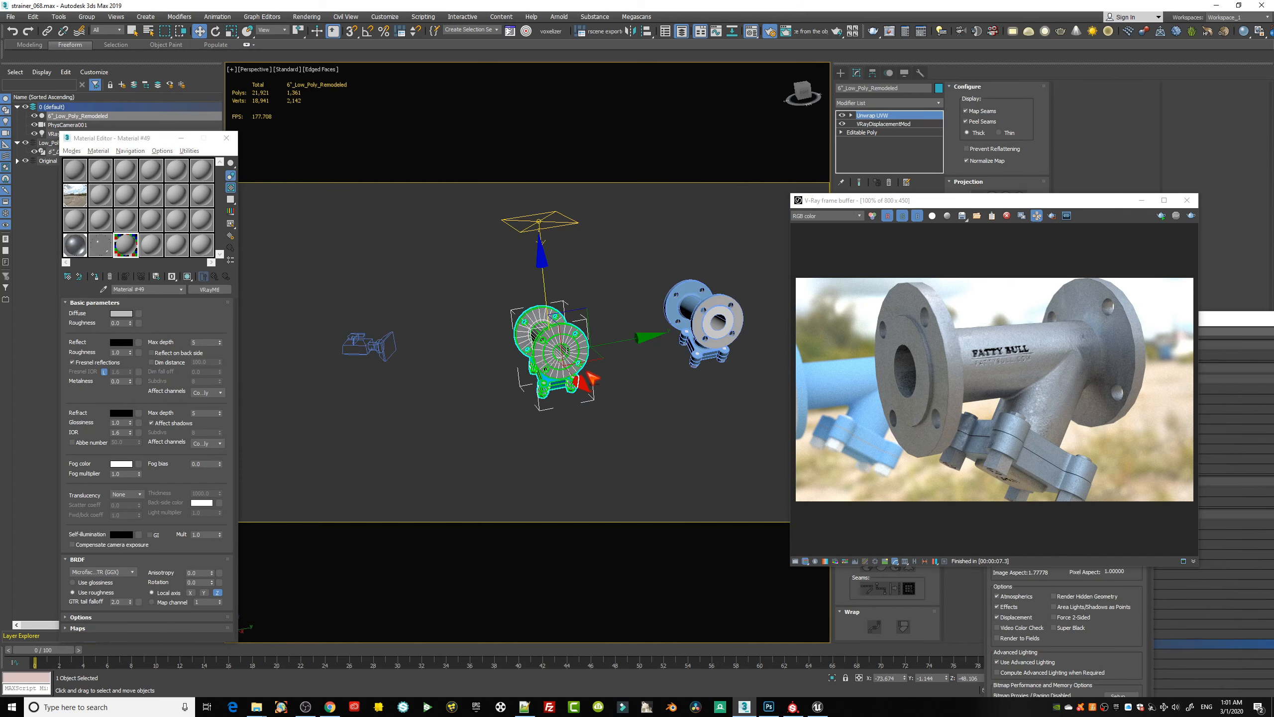
left_click(10, 18)
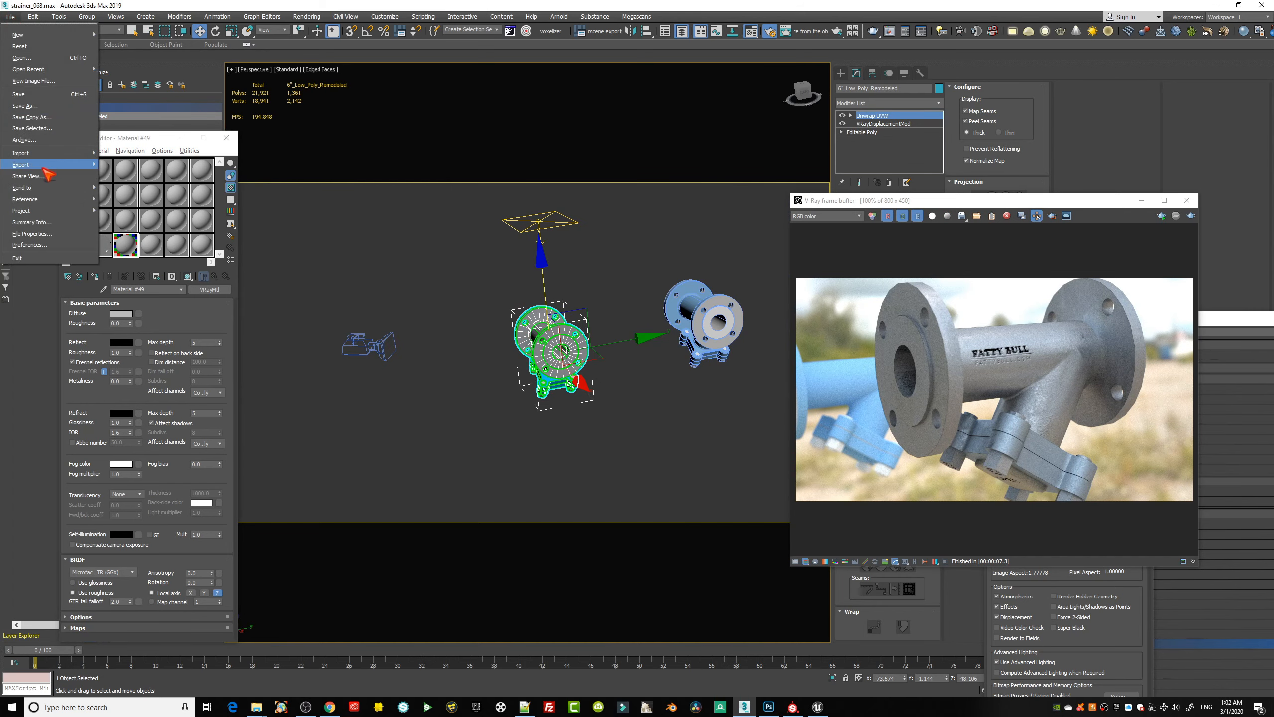
mouse_move(85, 165)
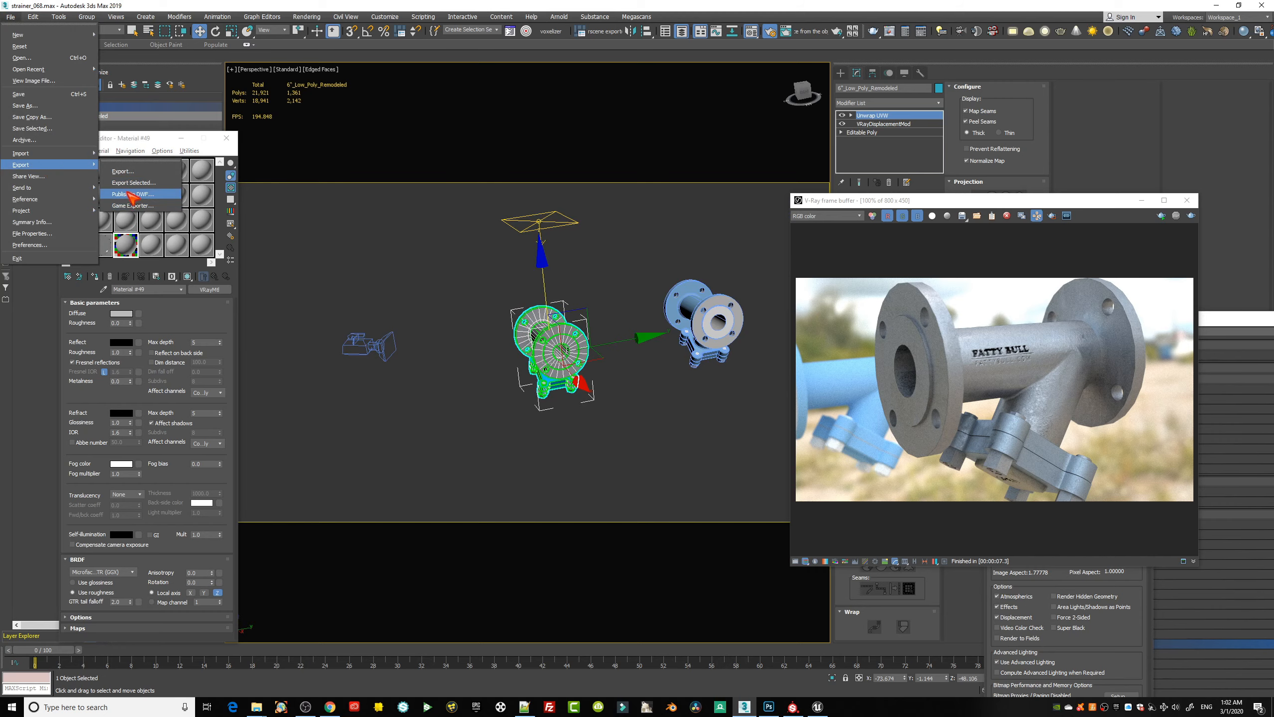
left_click(129, 183)
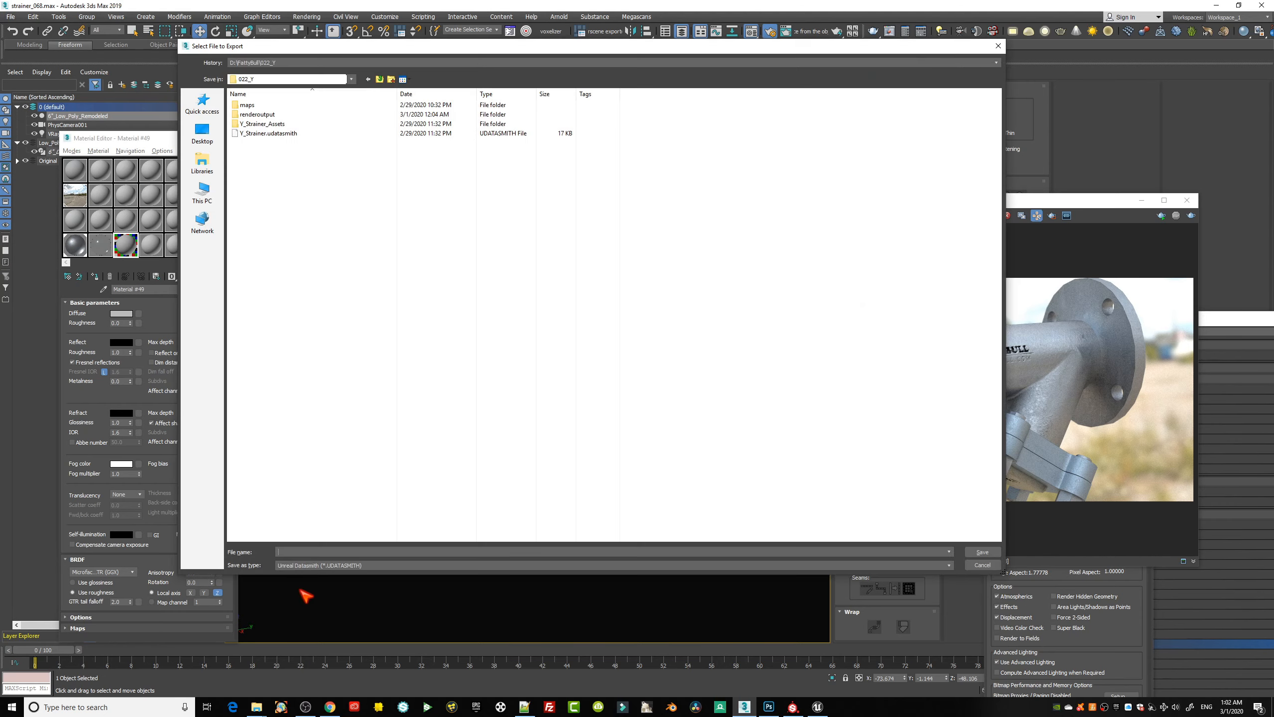
left_click(351, 566)
left_click(351, 567)
left_click(981, 565)
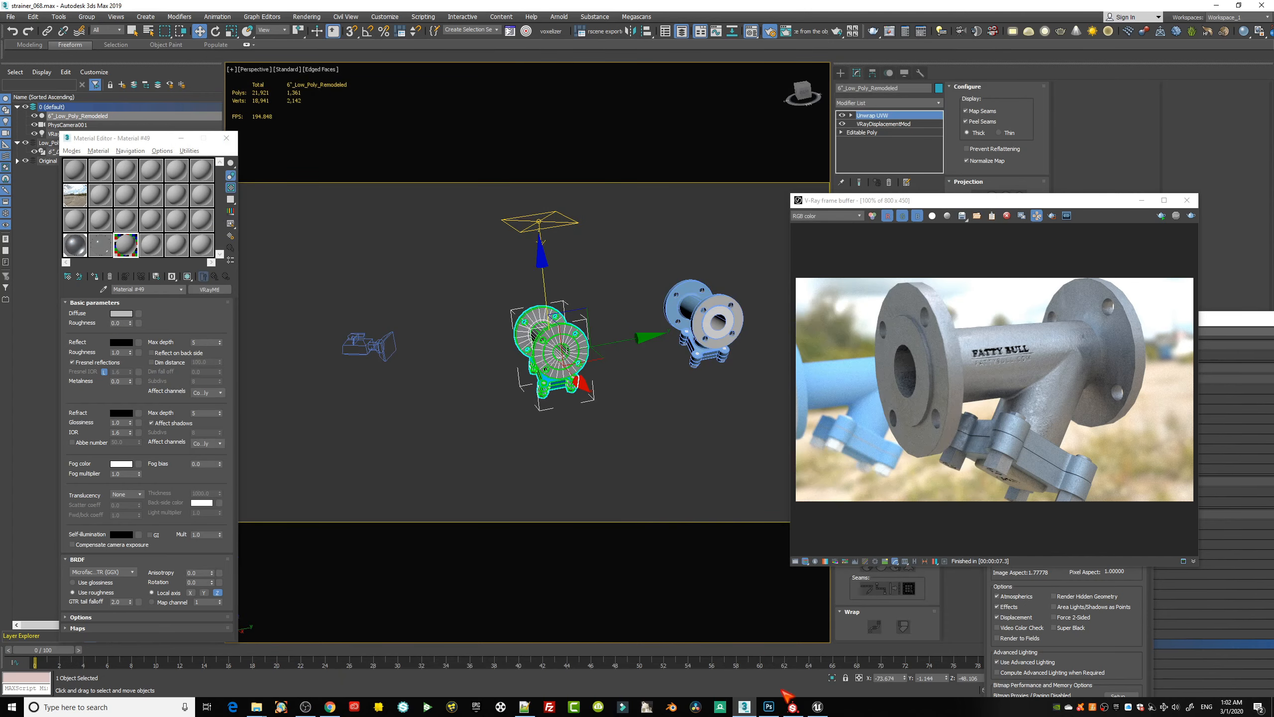
- Switch to Unreal Engine and delete the 6__Low_Poly_Remodeled2 and 6__Low_Poly_Remodeled3 strainers from the level
left_click(818, 707)
left_click(441, 348)
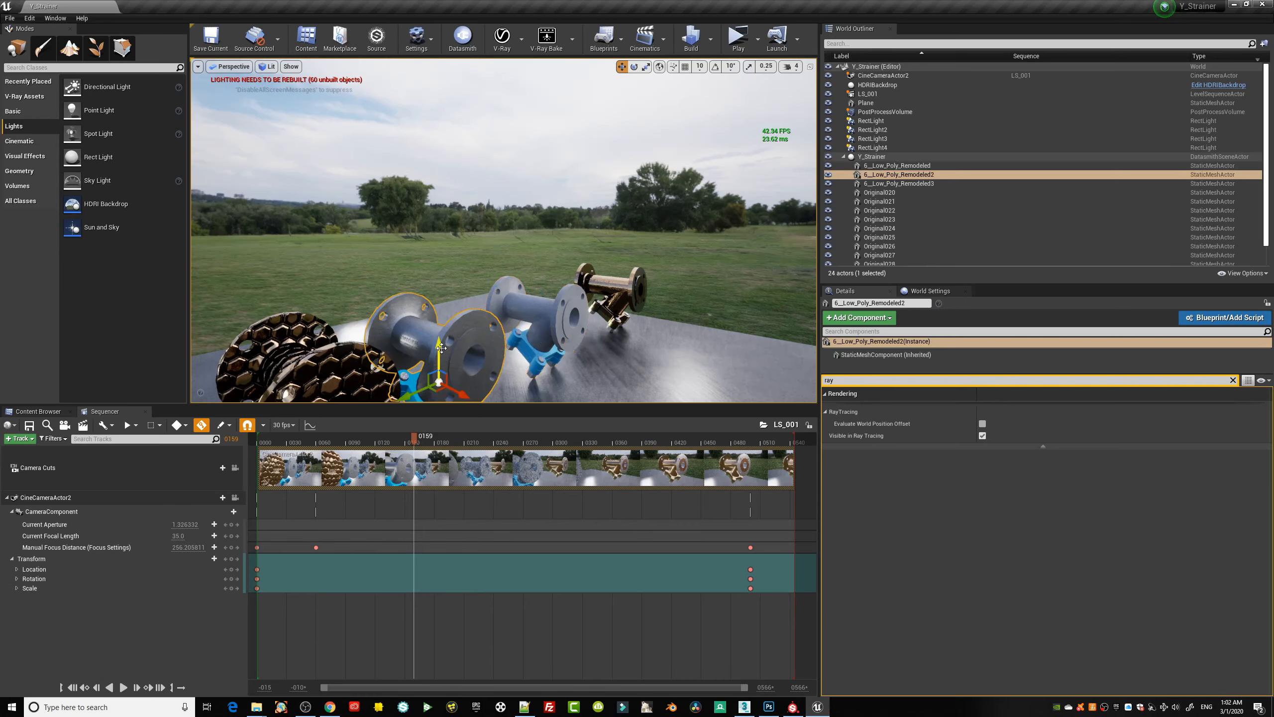
key("Delete")
left_click(448, 354)
key("Delete")
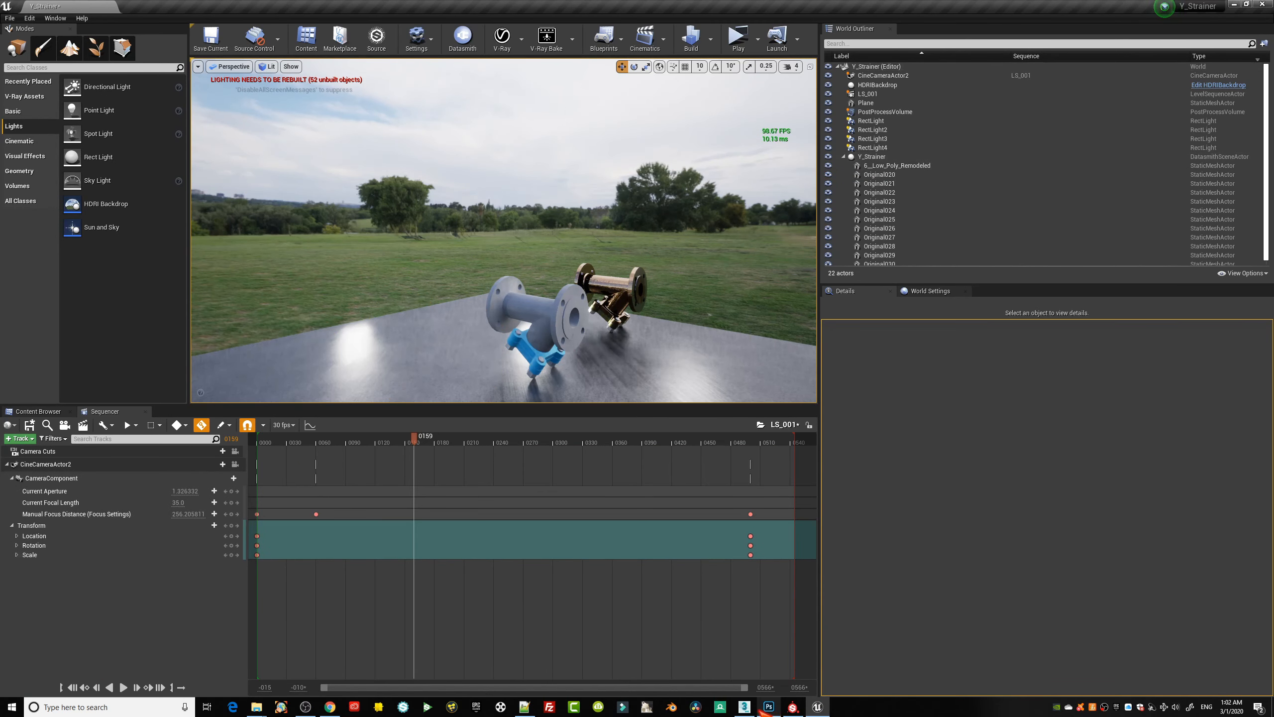
- Switch to 3ds Max and clone the low-poly strainer twice, placing one copy in front and another above that copy
left_click(739, 706)
middle_click_drag(465, 382, 486, 404, "alt")
left_click_drag(636, 324, 543, 432, "shift")
left_click(638, 396)
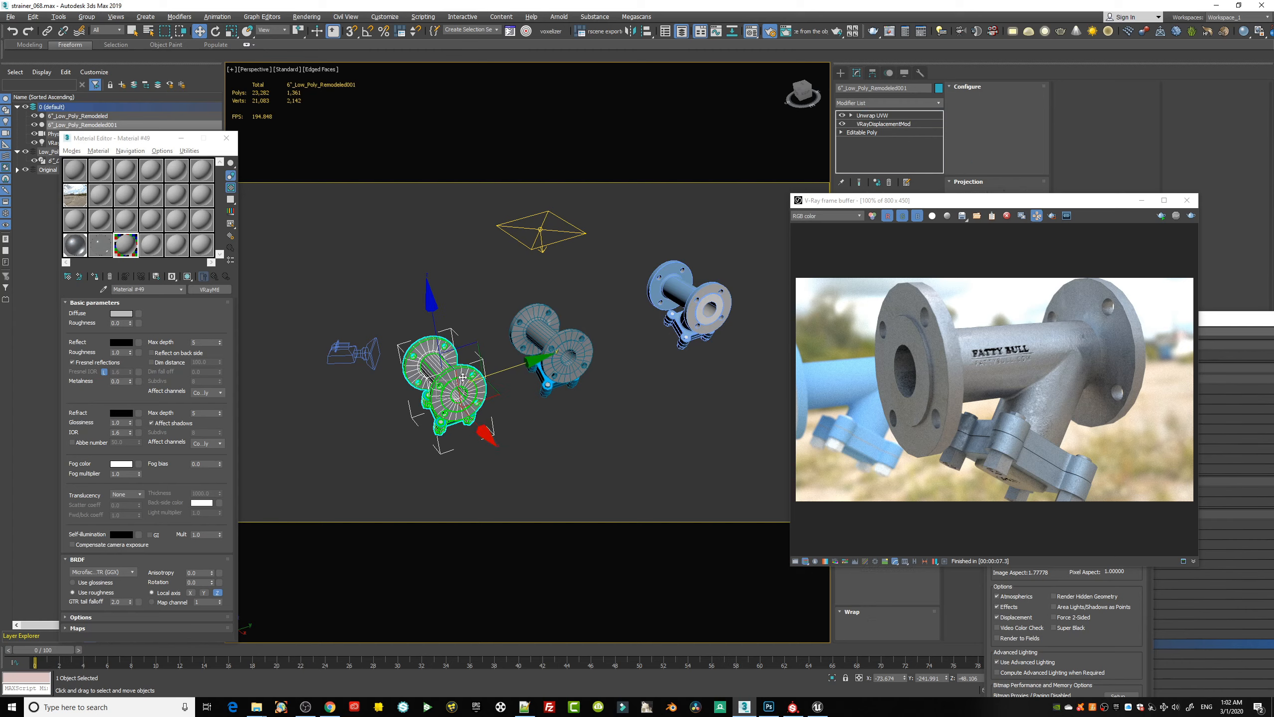
left_click_drag(429, 301, 423, 167, "shift")
left_click(646, 396)
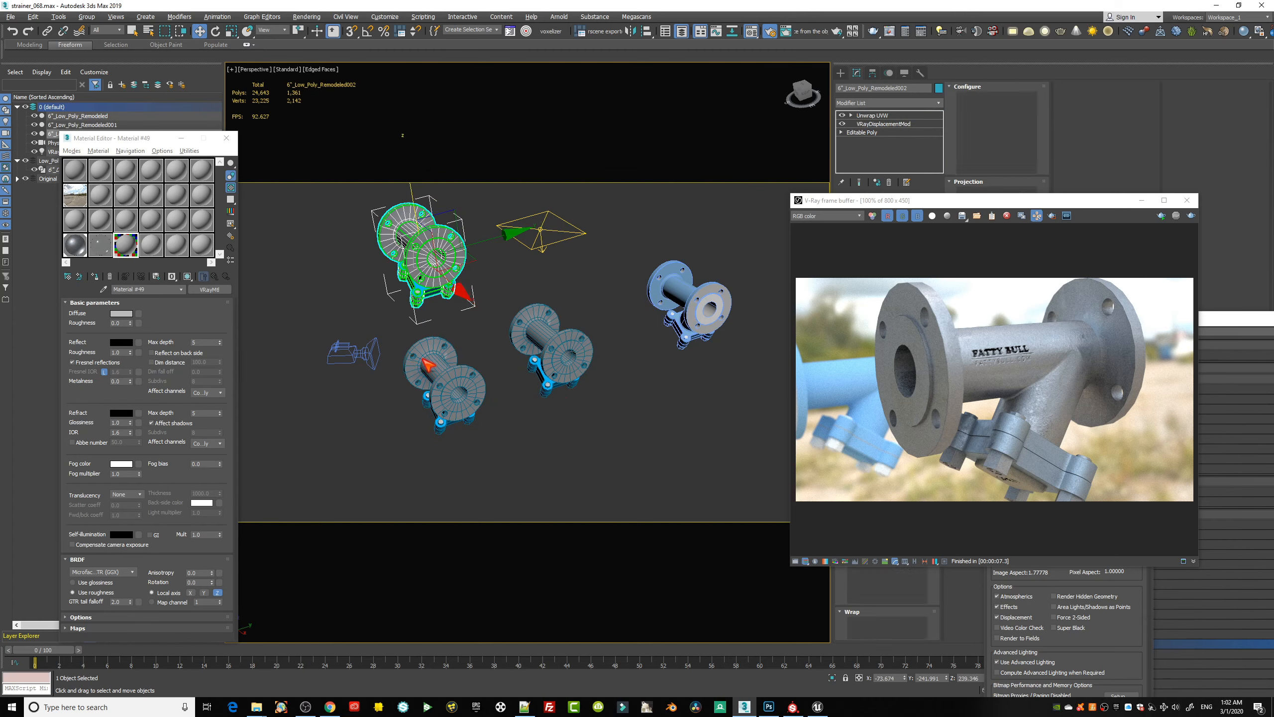
- Export the scene as Unreal Datasmith over Y_Strainer.udatasmith in the 022_Y folder, and return to Unreal Engine
middle_click_drag(452, 333, 425, 309, "alt")
left_click(11, 17)
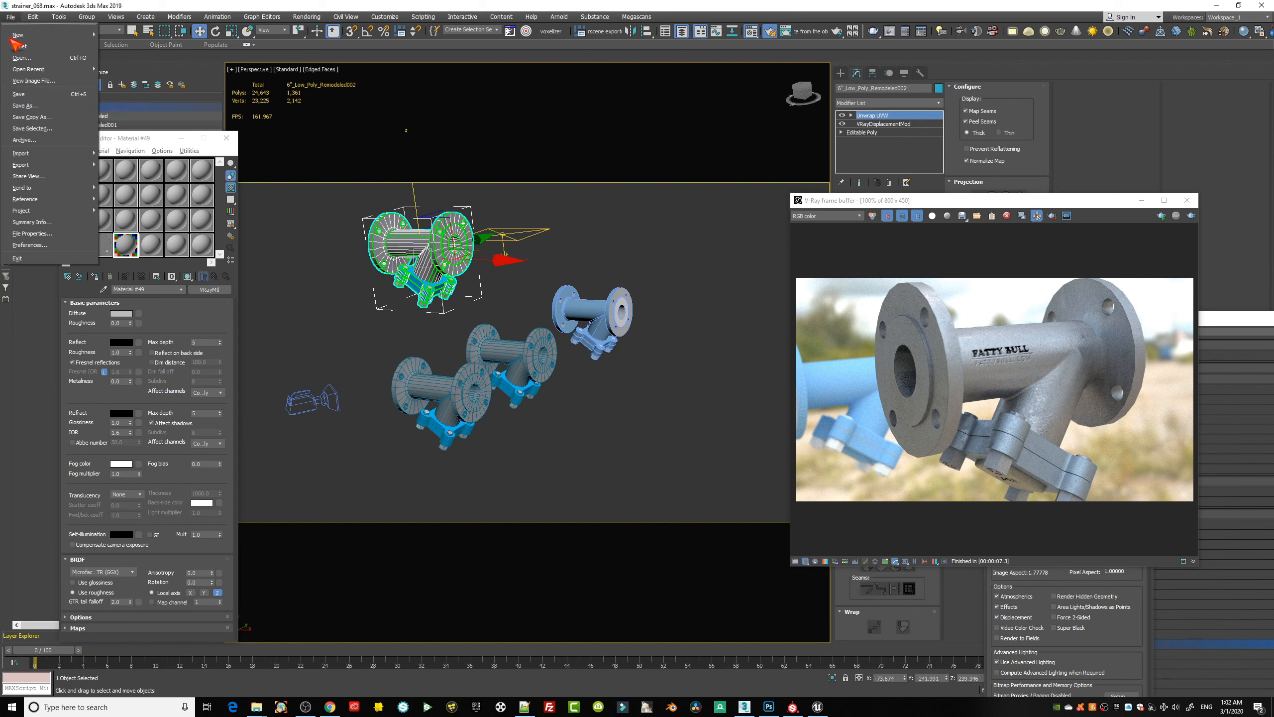
mouse_move(38, 166)
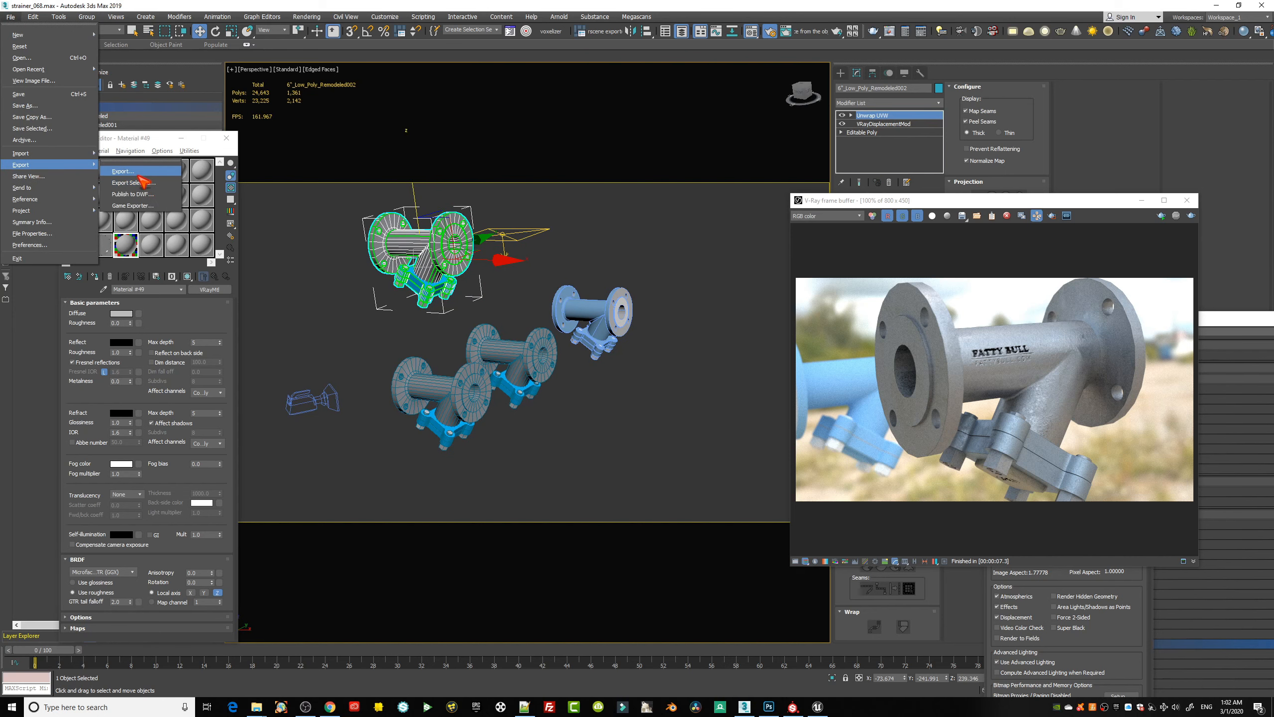
left_click(139, 174)
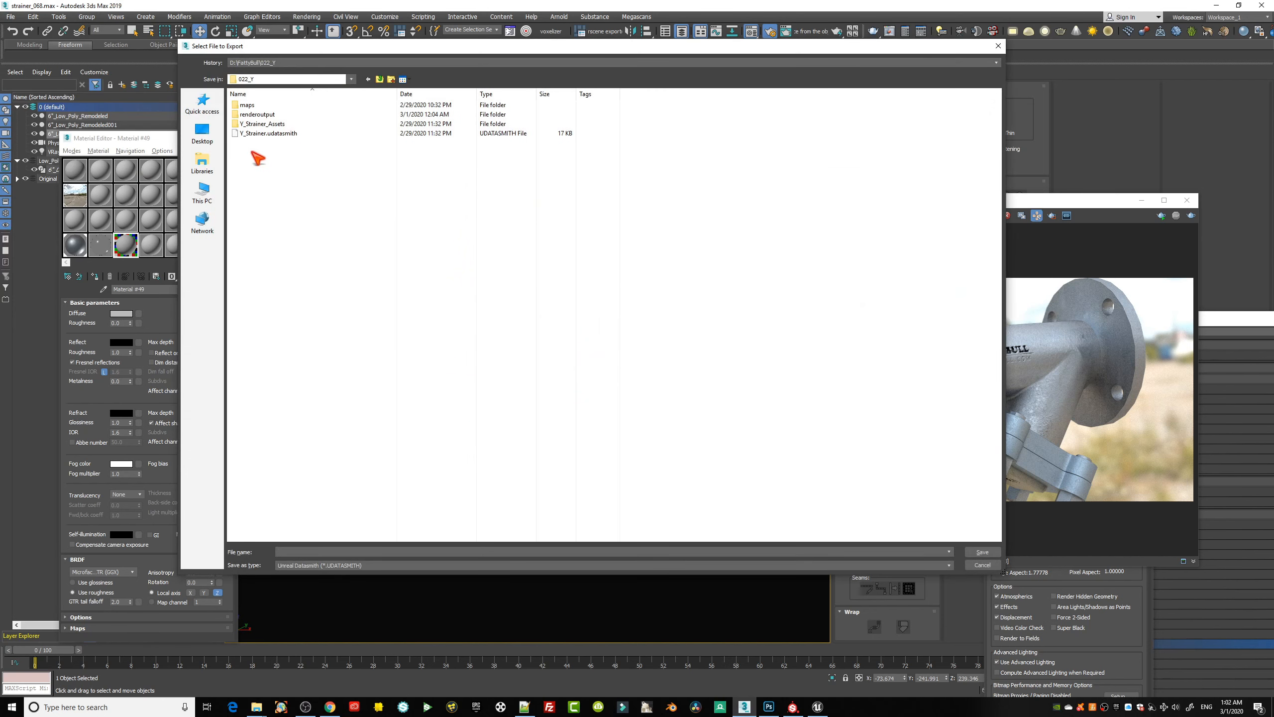
left_click(263, 133)
left_click(982, 552)
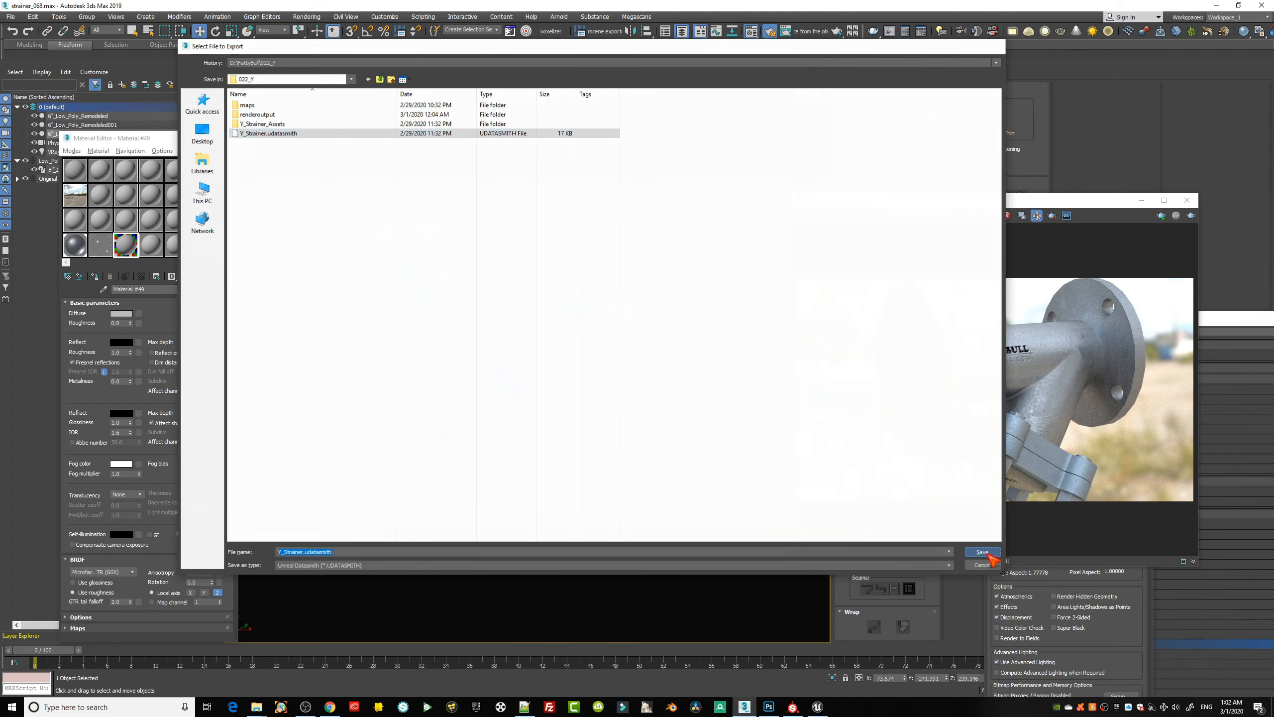
left_click(662, 388)
left_click(618, 389)
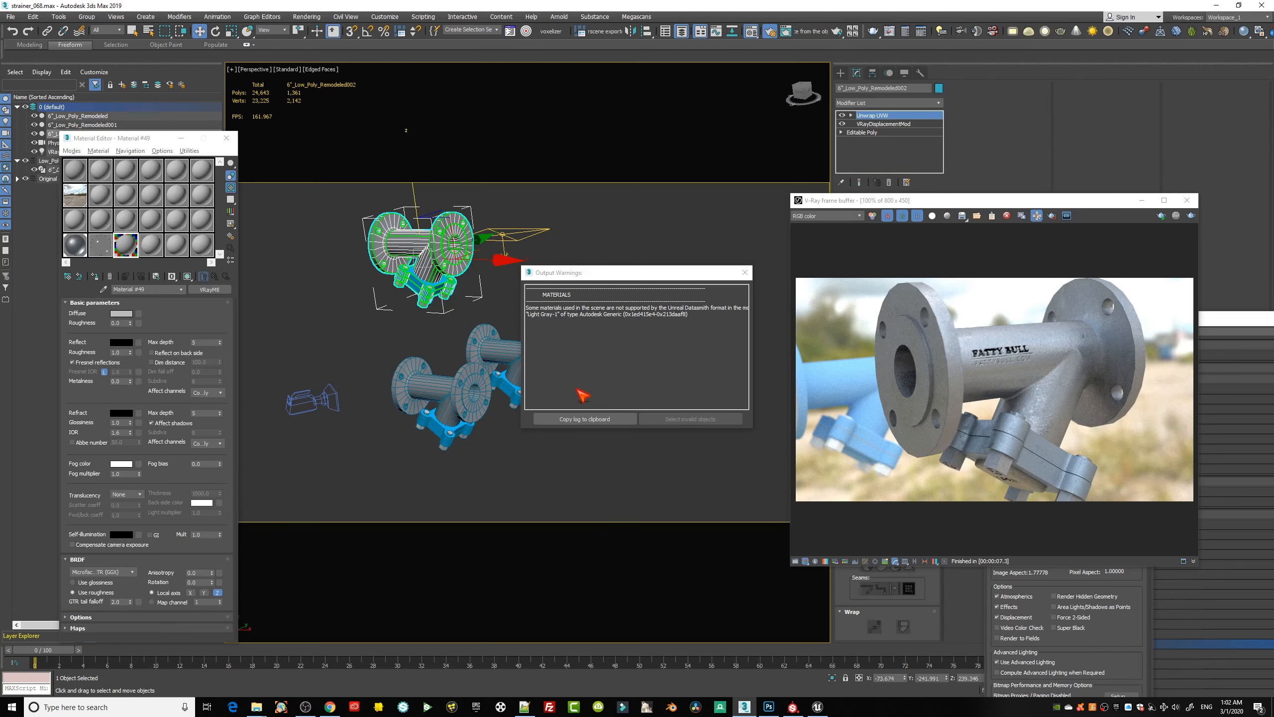
left_click(745, 272)
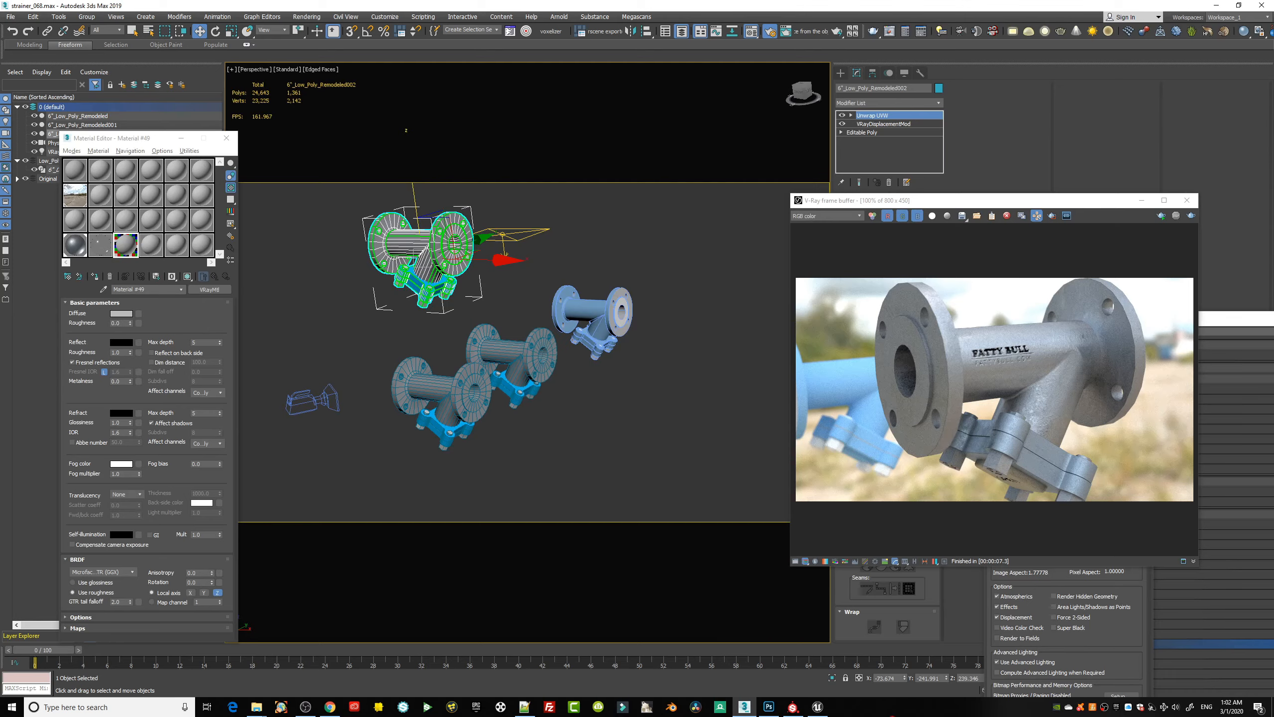
left_click(827, 707)
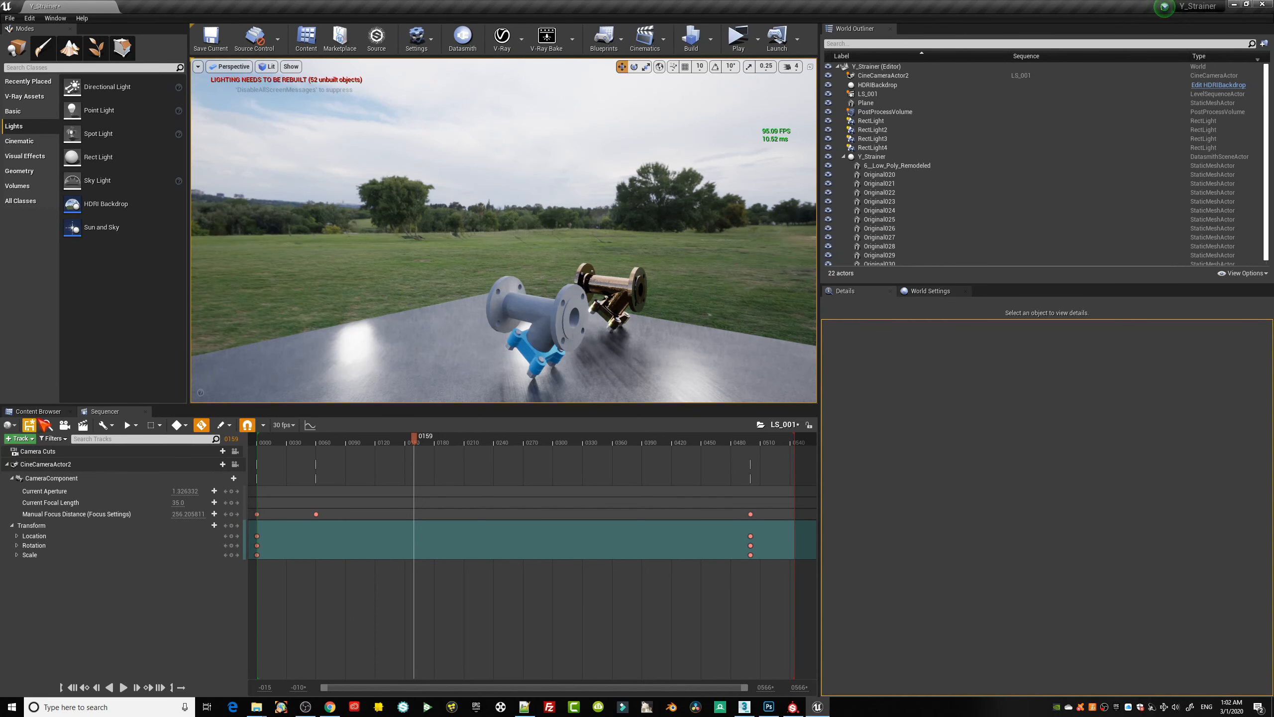
- Browse to the Datasmith content folder, turn off the Material filter, and open the Y_Strainer folder
left_click(39, 411)
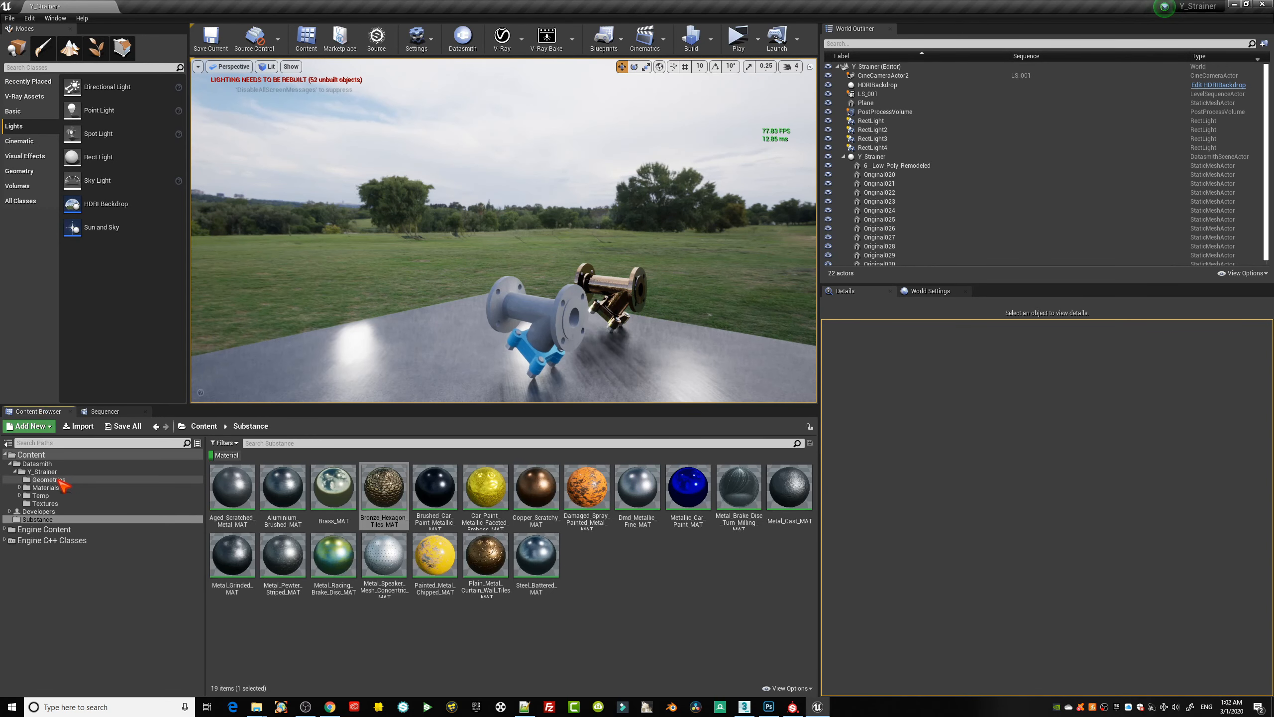
left_click(37, 464)
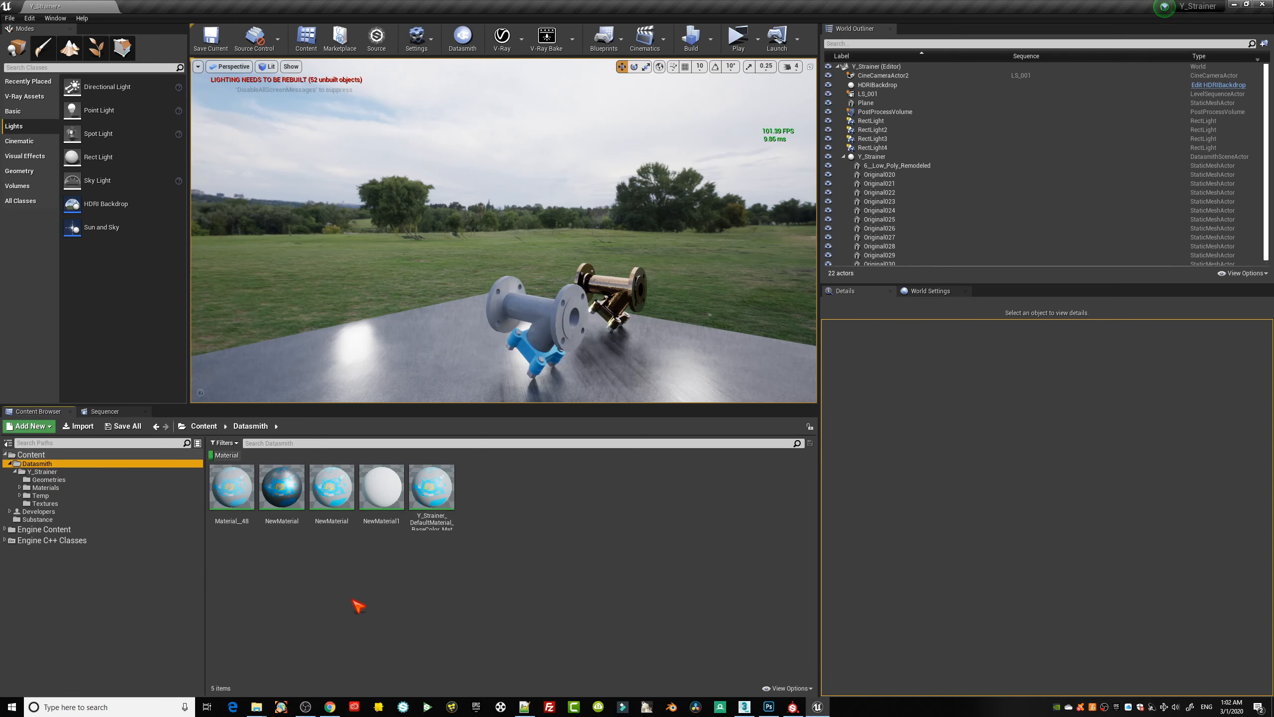
left_click(226, 455)
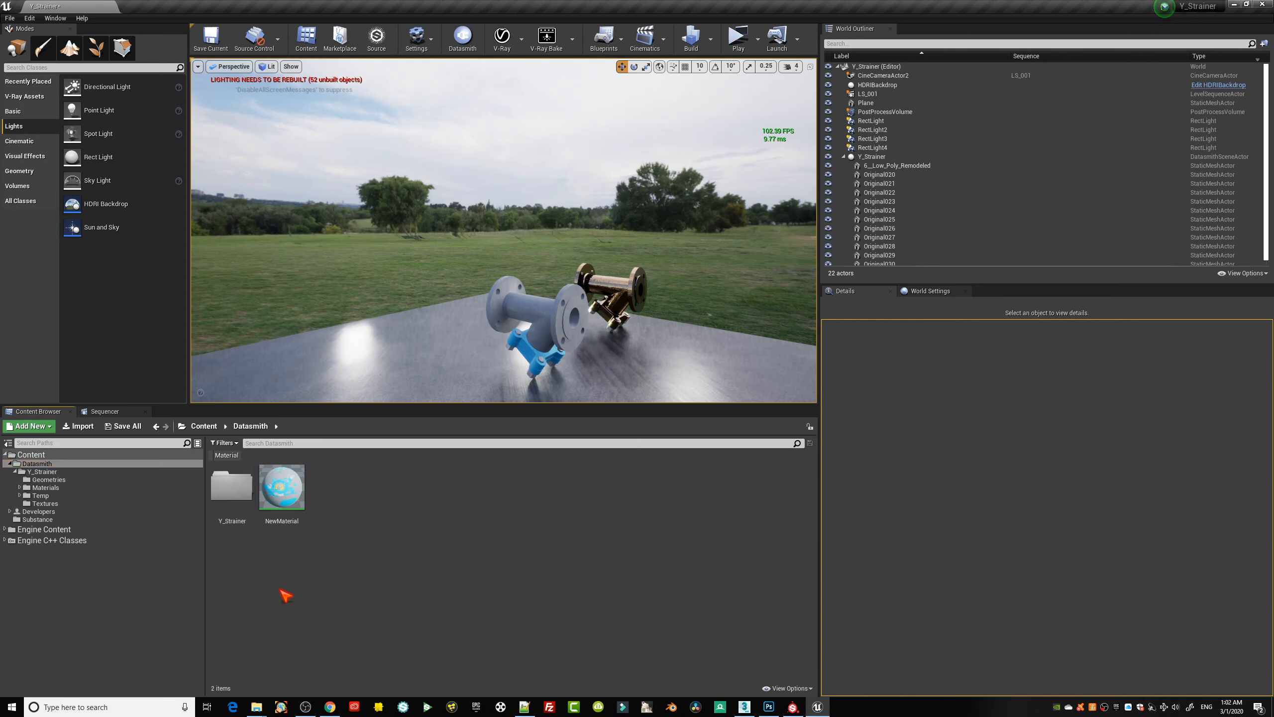
left_click(235, 489)
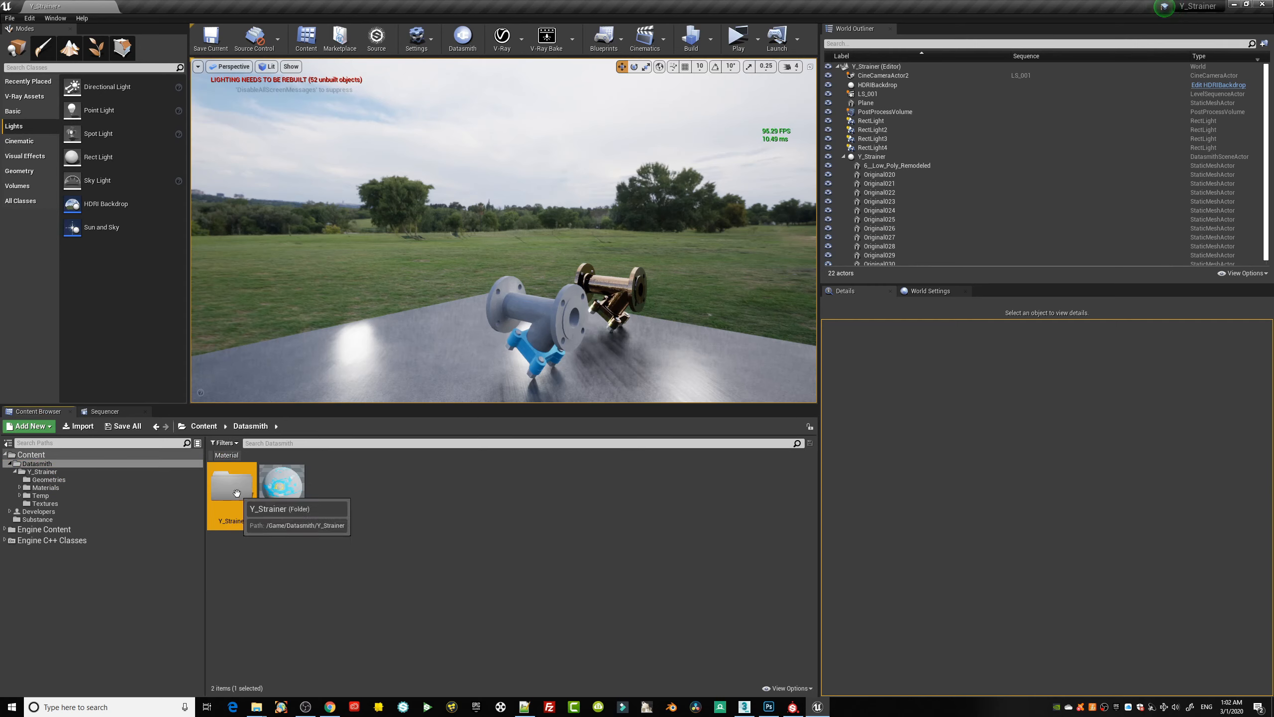
double_click(237, 492)
- Reimport the Y_Strainer Datasmith scene with geometry, materials and textures, syncing scene actors and re-spawning deleted ones, with lights, cameras and animations excluded
right_click(436, 488)
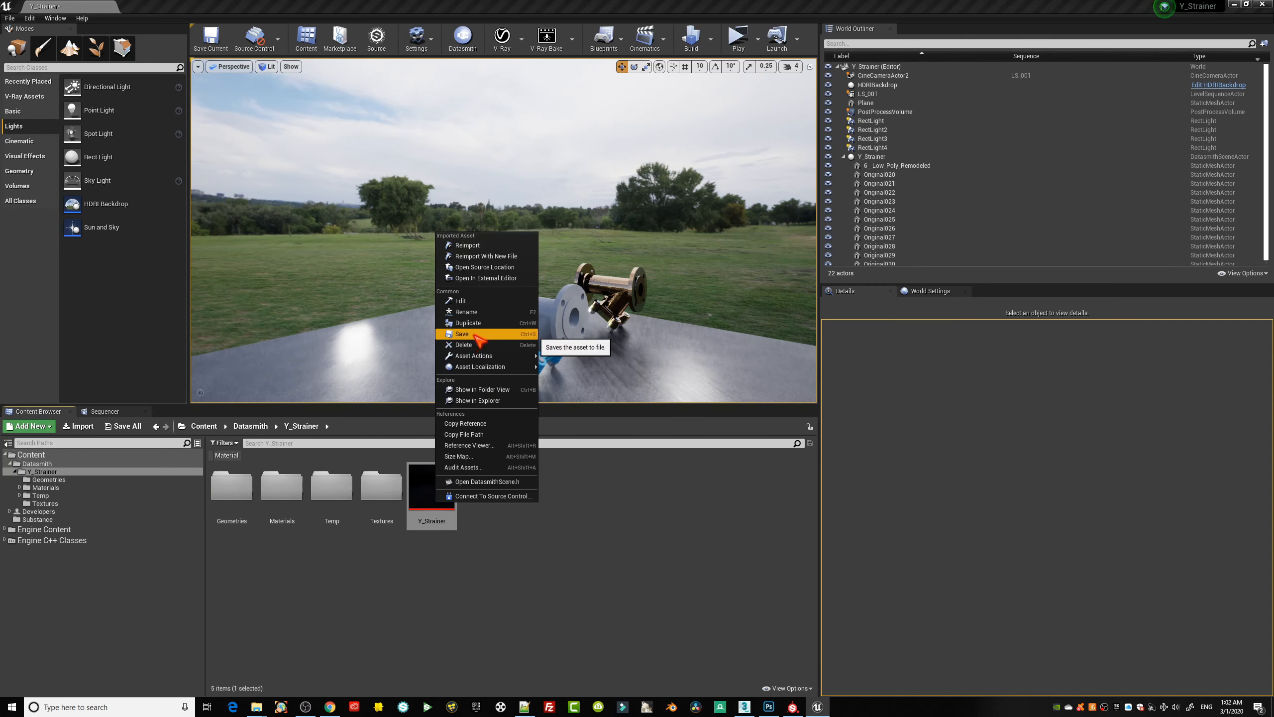
left_click(476, 245)
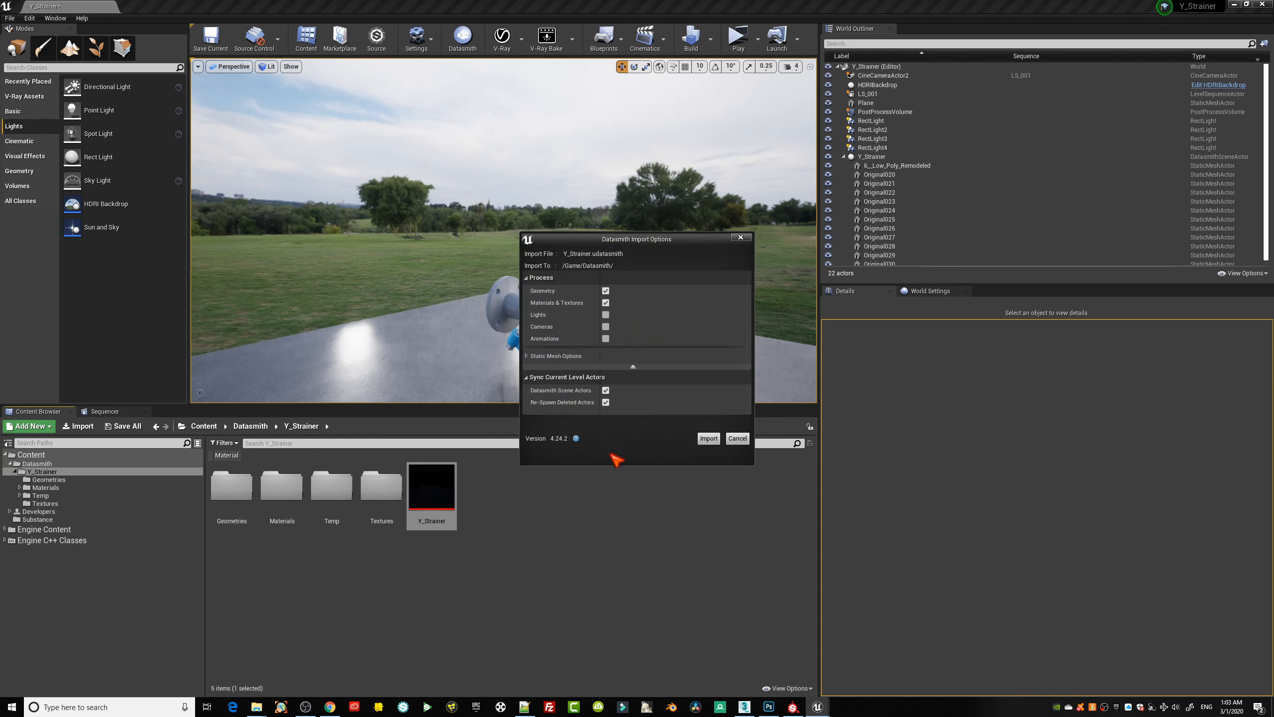
left_click(533, 357)
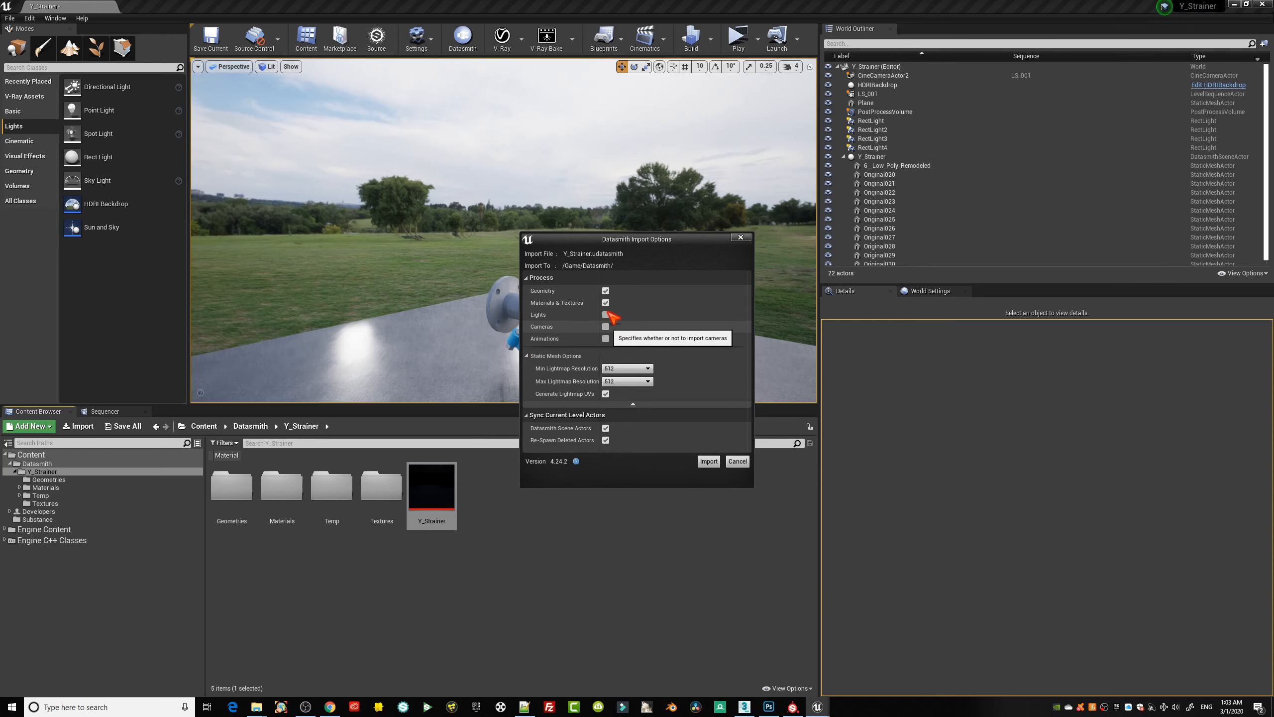
left_click_drag(638, 240, 901, 220)
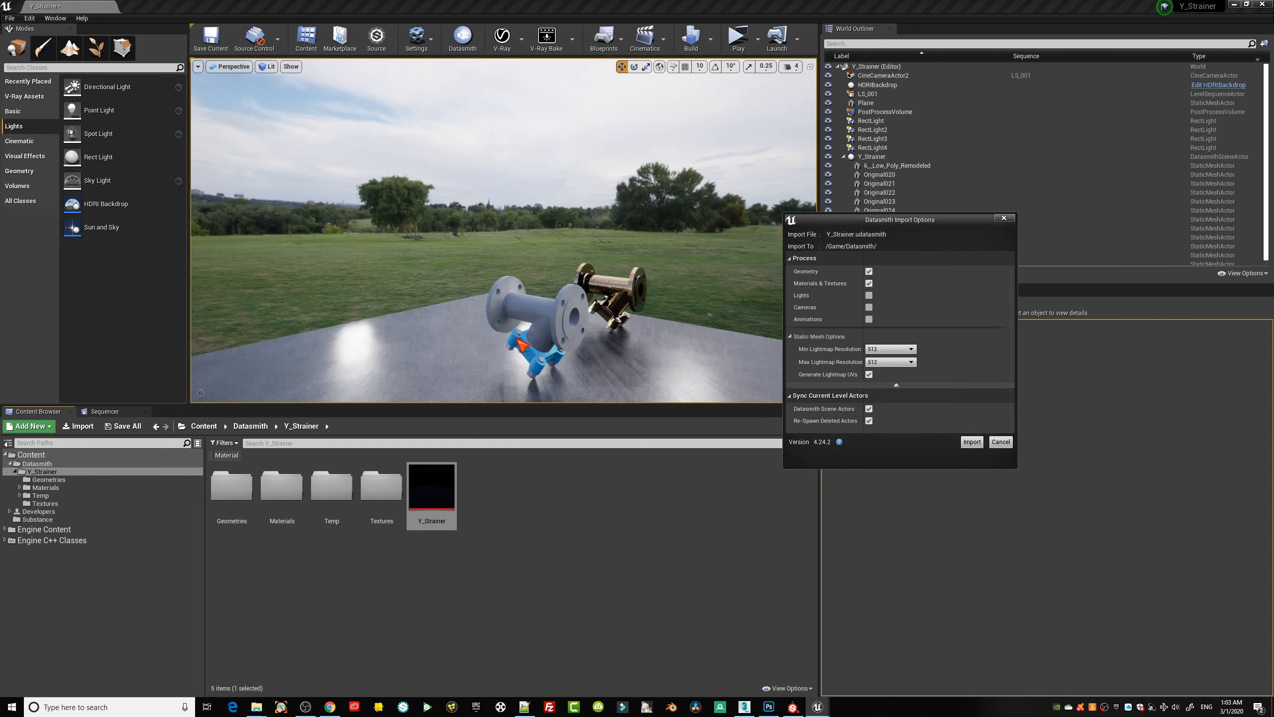
left_click(971, 442)
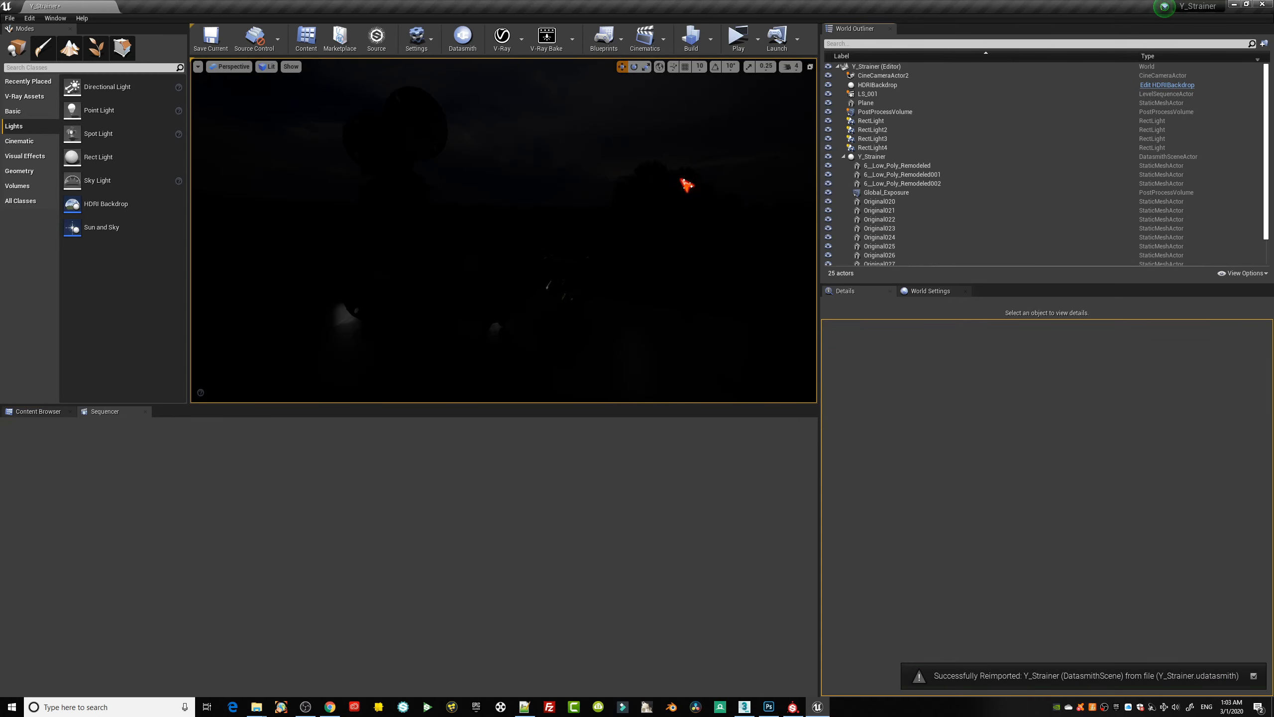
- Delete the Global_Exposure post-process volume from the Y_Strainer scene in the level
left_click(899, 193)
key("Delete")
left_click(689, 399)
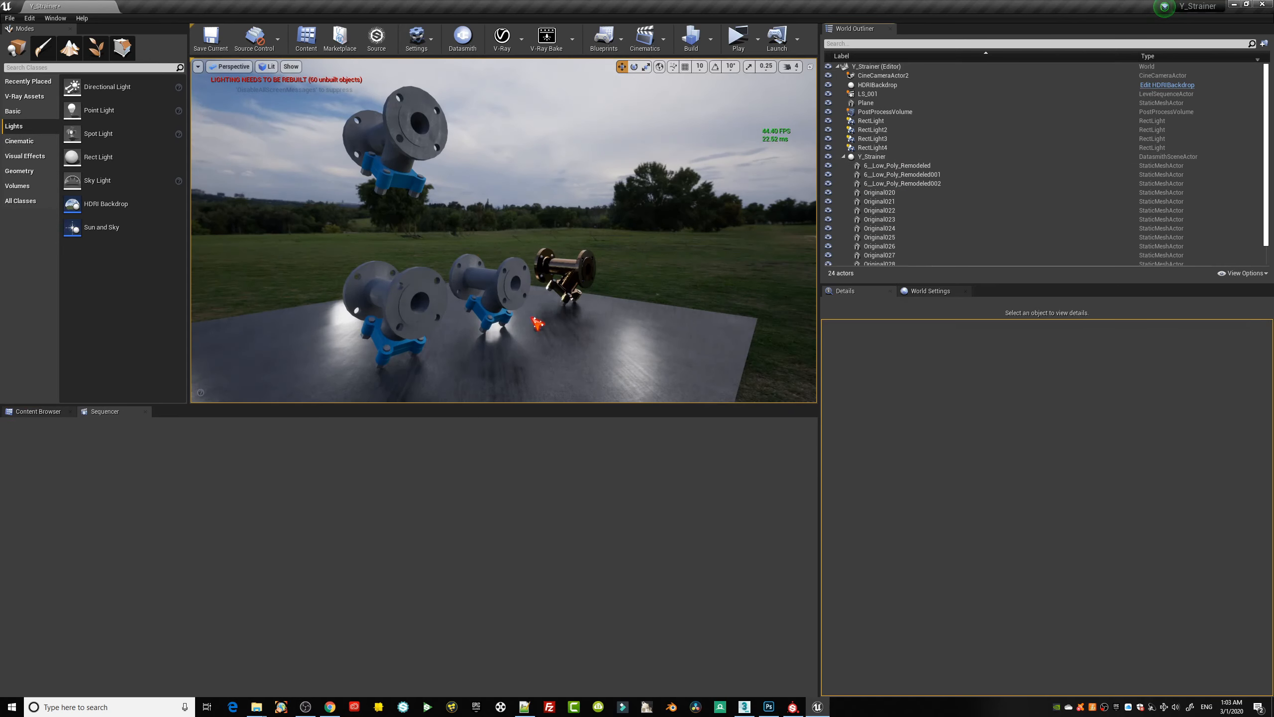
- Examine the reimported low-poly strainers in the level and select the bronze strainer Original023
scroll(502, 307, "up", 5)
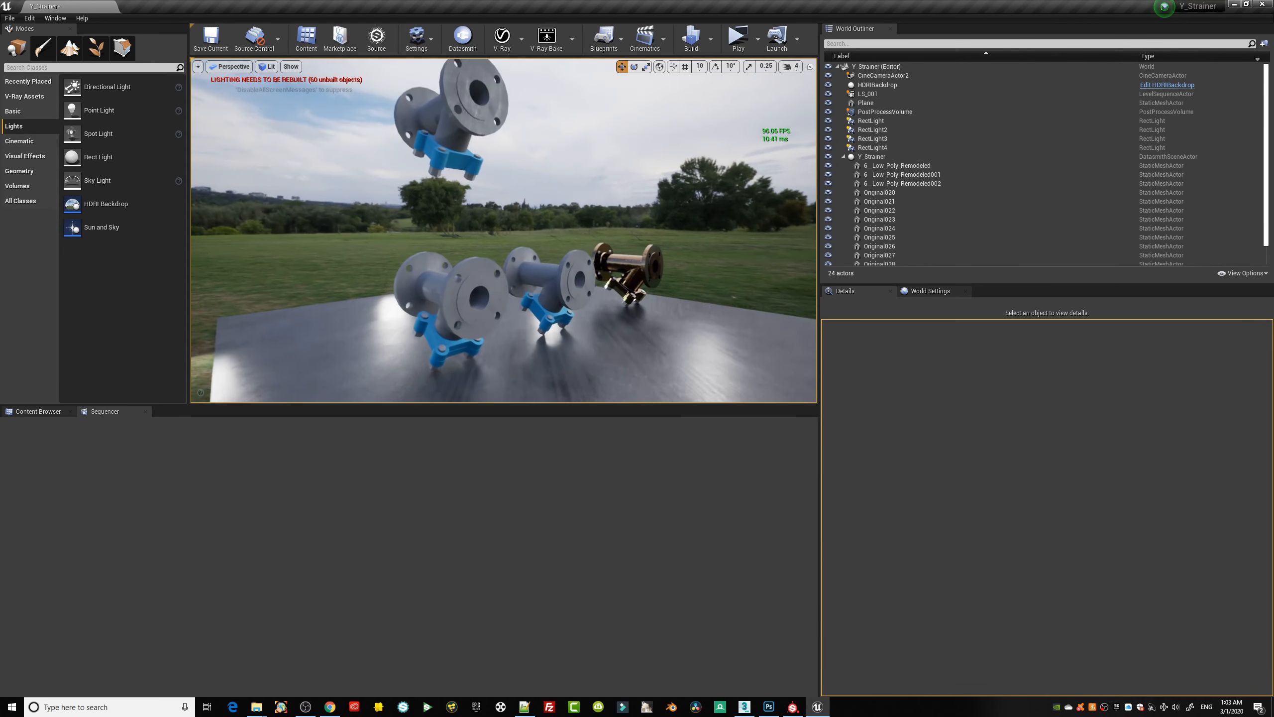
left_click(464, 228)
middle_click_drag(464, 227, 516, 354)
left_click(444, 316)
left_click(508, 288)
left_click(591, 275)
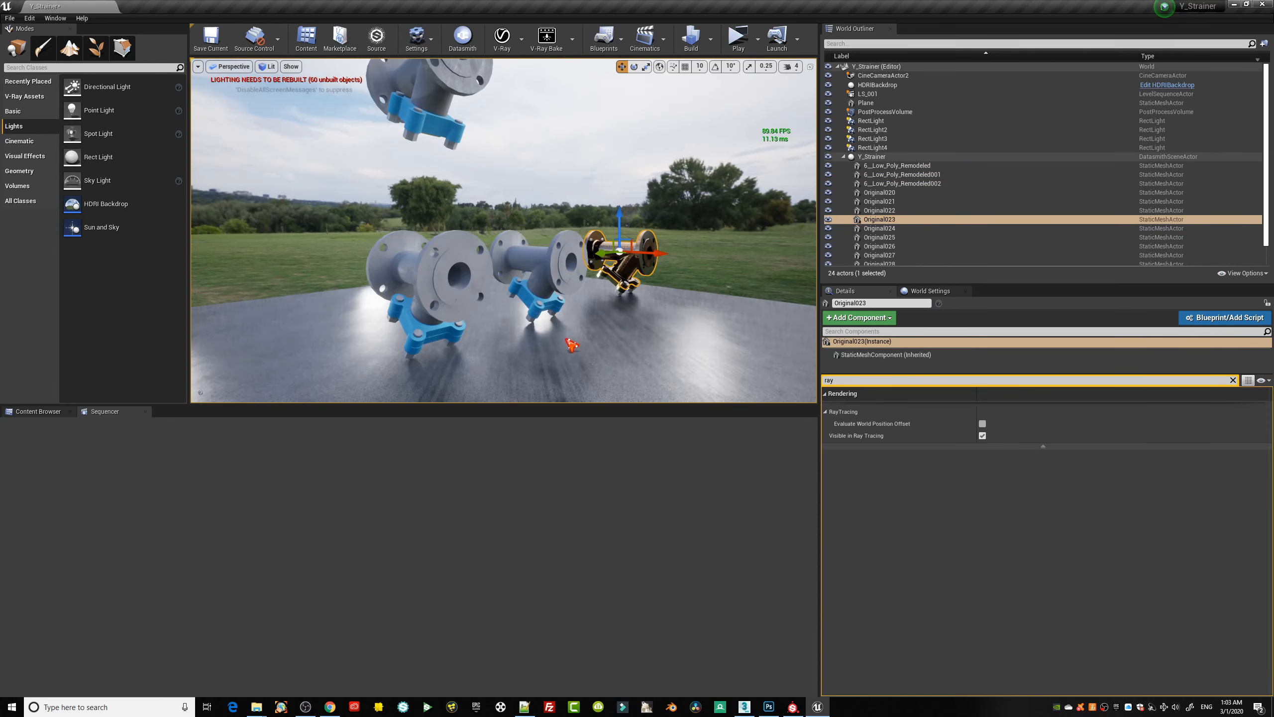
- Compare the strainer layout in the 3ds Max scene with the copies and bronze strainer in the Unreal level
left_click(745, 707)
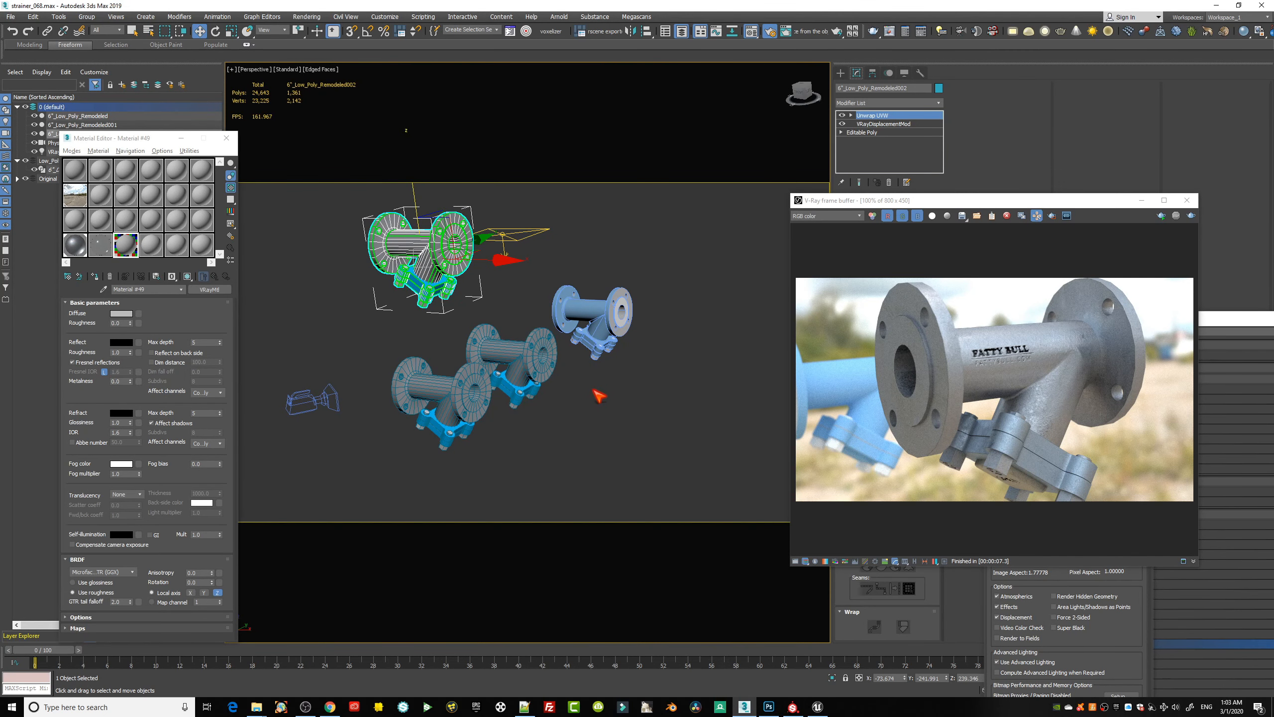
left_click(818, 707)
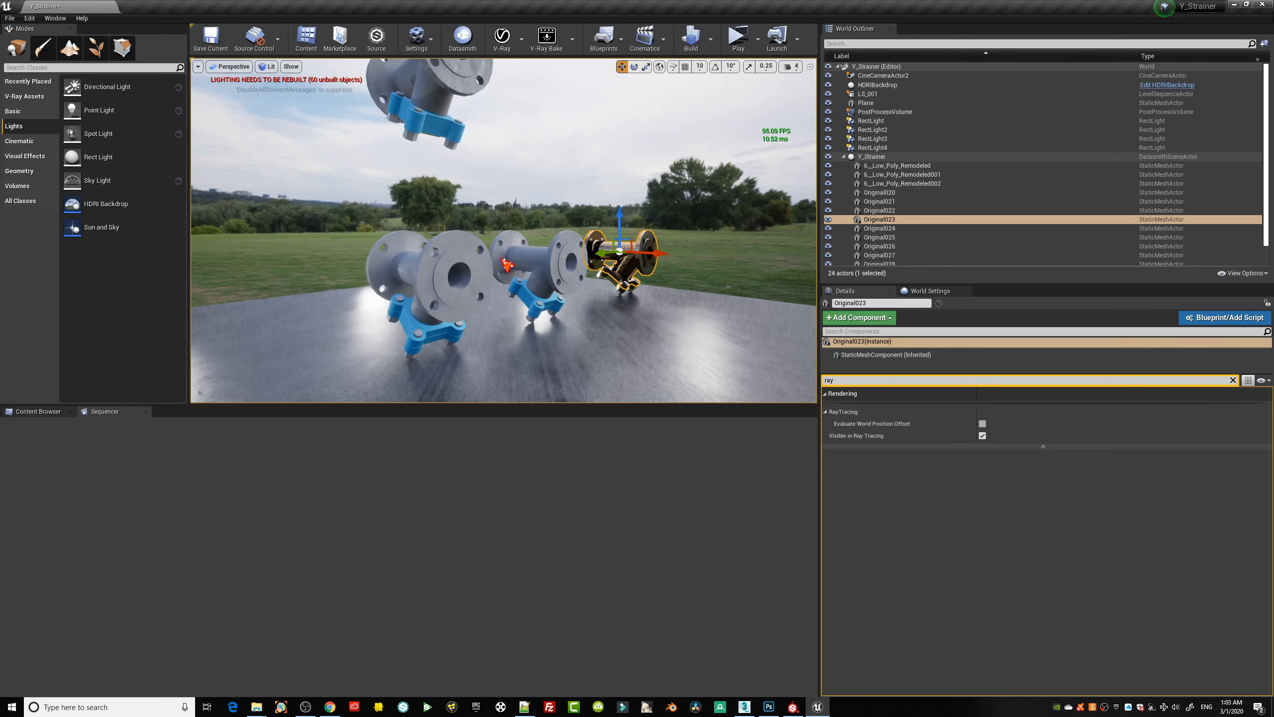
middle_click_drag(448, 303, 463, 339)
left_click(552, 283)
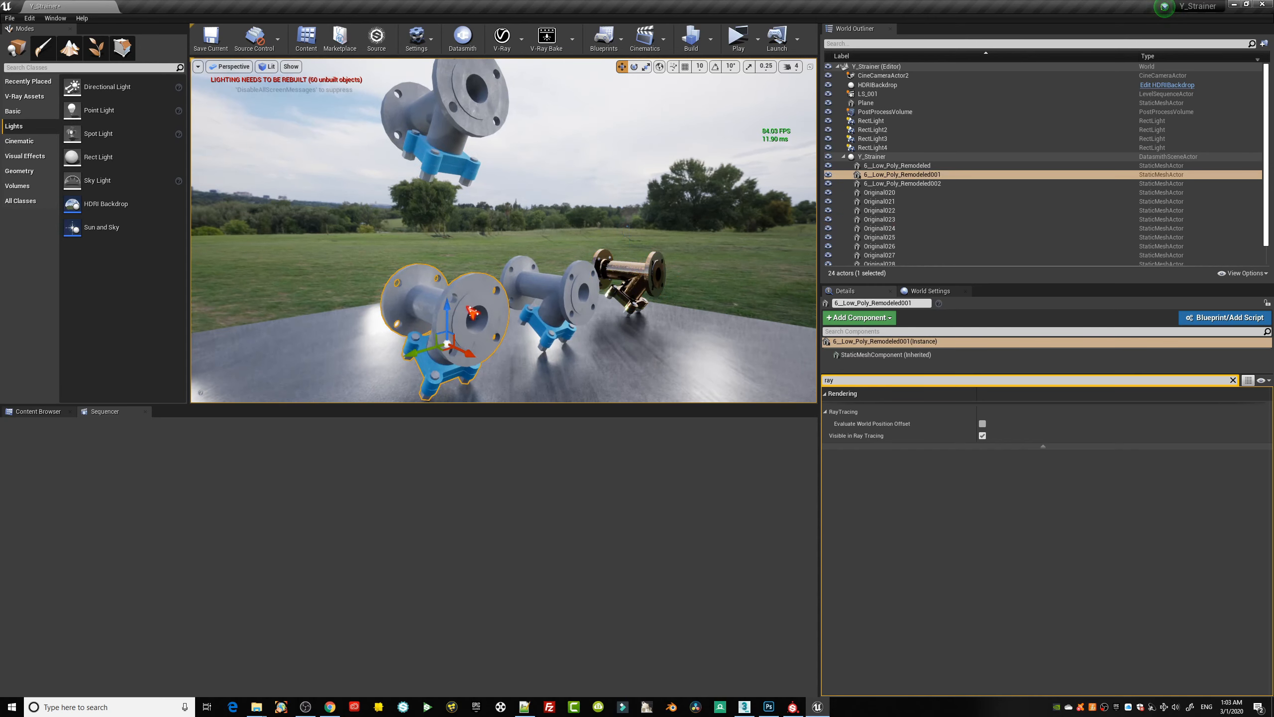
left_click(651, 273)
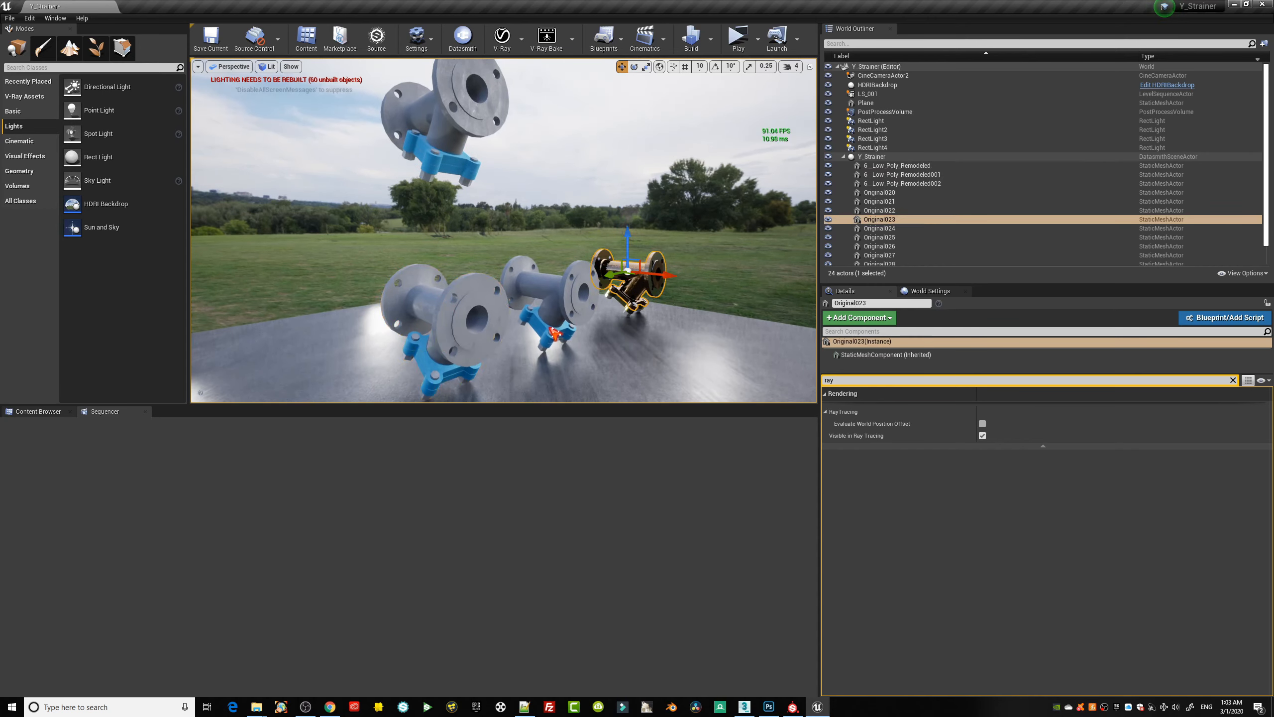
- Select the Y_Strainer Datasmith scene asset in the project content and save the pending changes
left_click(49, 413)
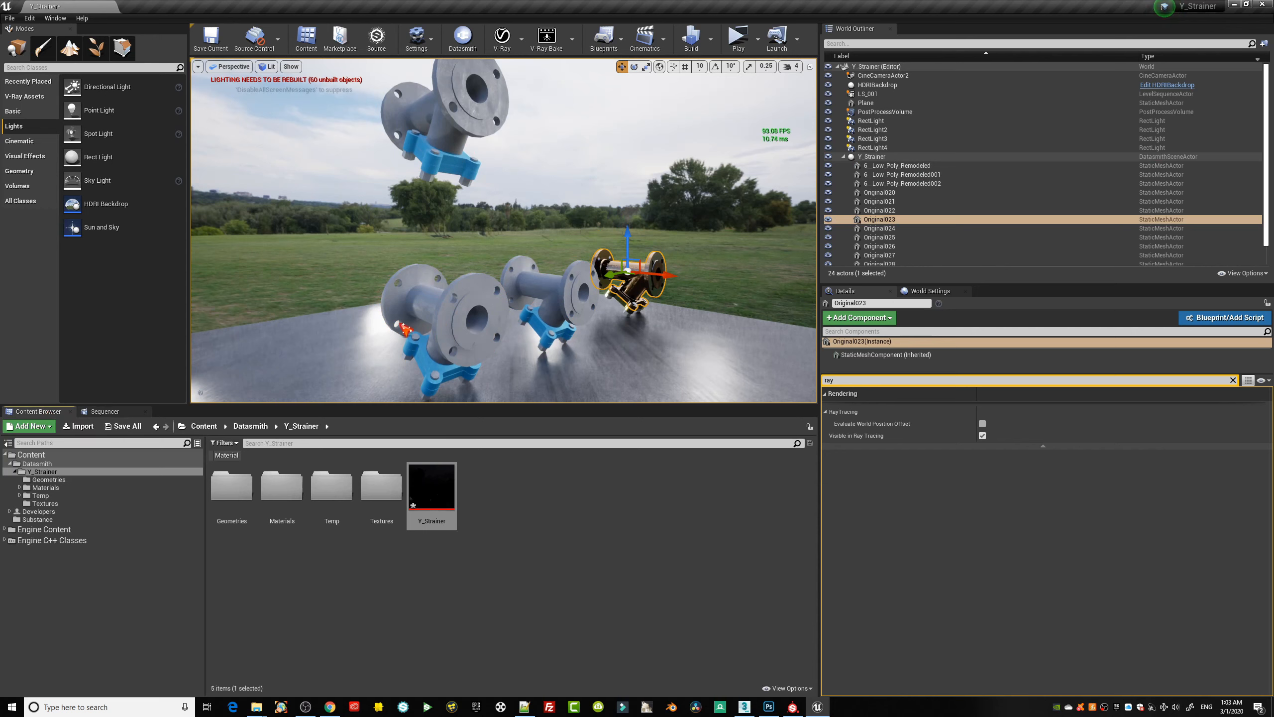
left_click(427, 489)
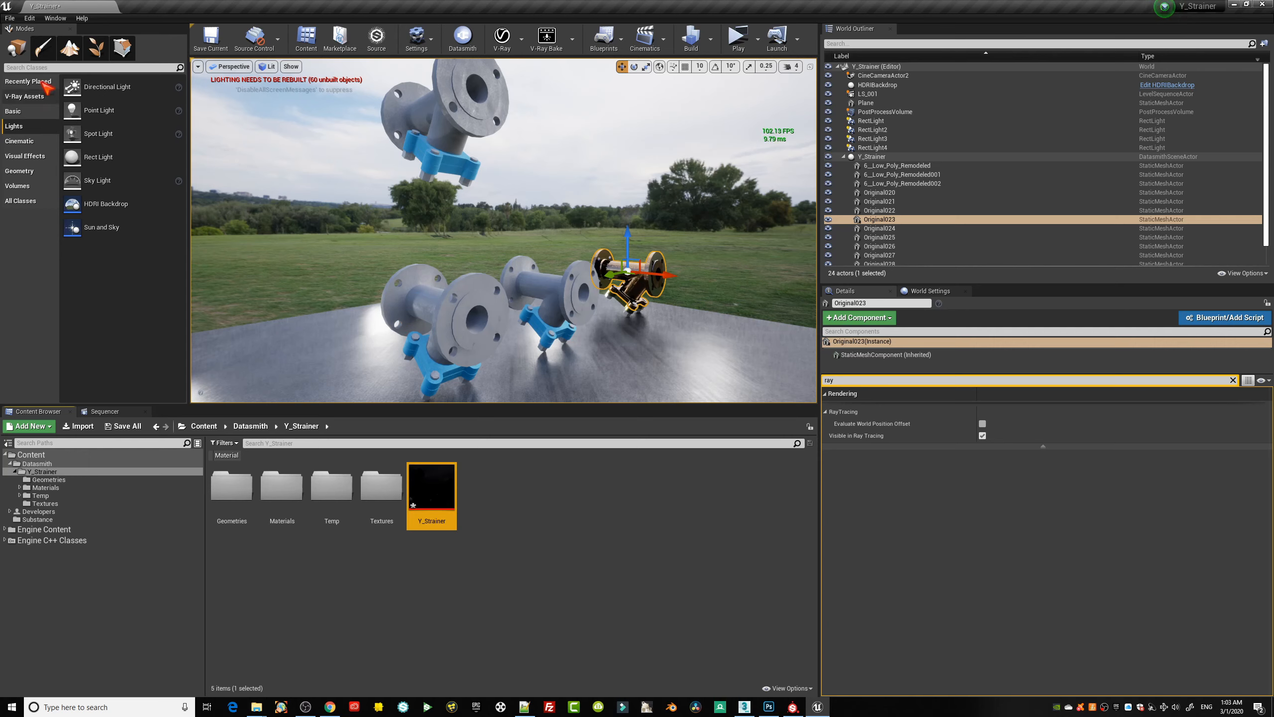
left_click(10, 19)
left_click(36, 102)
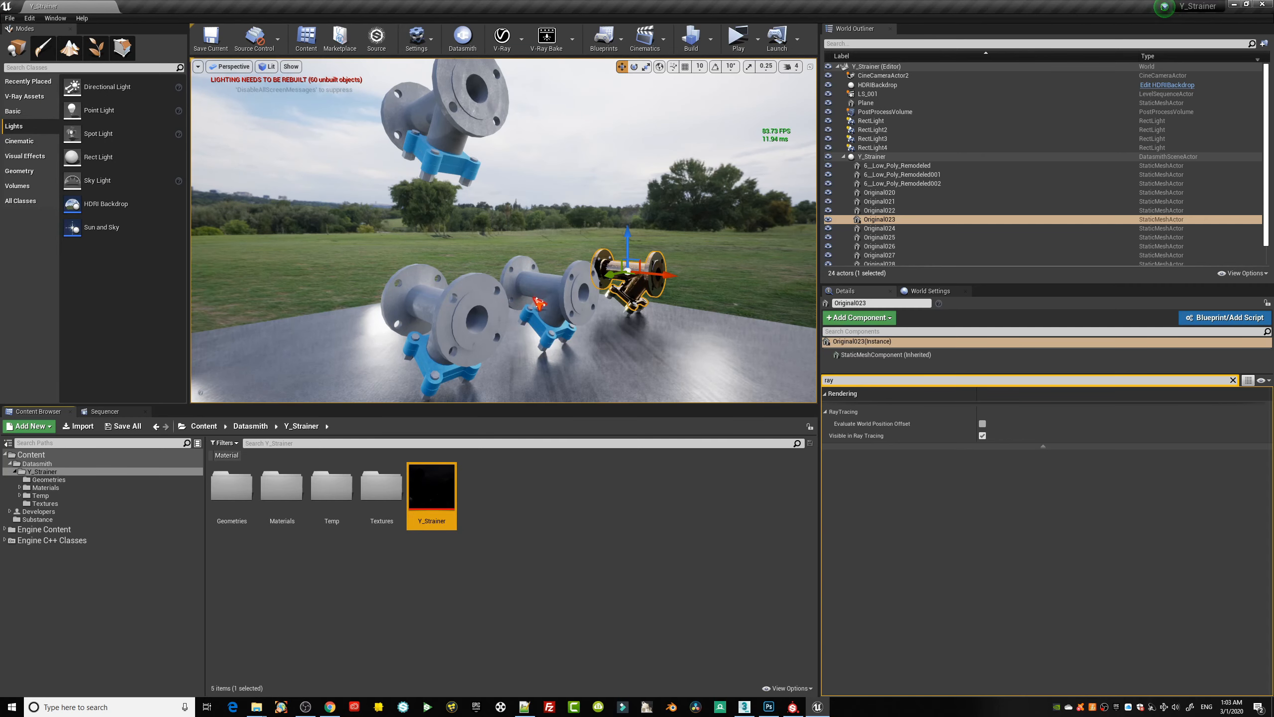
- Review the strainers across the Unreal level and the 3ds Max scene, then select the raised copy 6__Low_Poly_Remodeled002 in Unreal
middle_click_drag(537, 303, 539, 278)
mouse_move(538, 278)
left_mouse_down()
mouse_move(547, 296)
mouse_move(547, 282)
left_mouse_up()
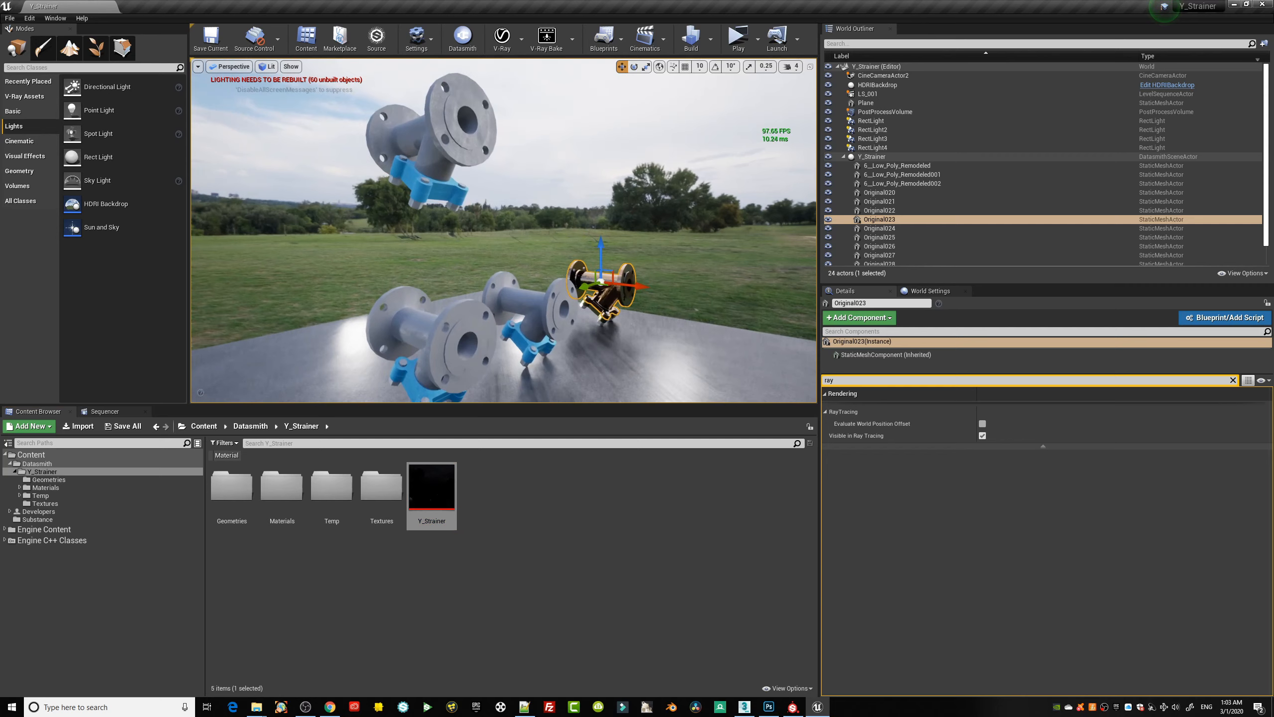
middle_click_drag(542, 297, 560, 302)
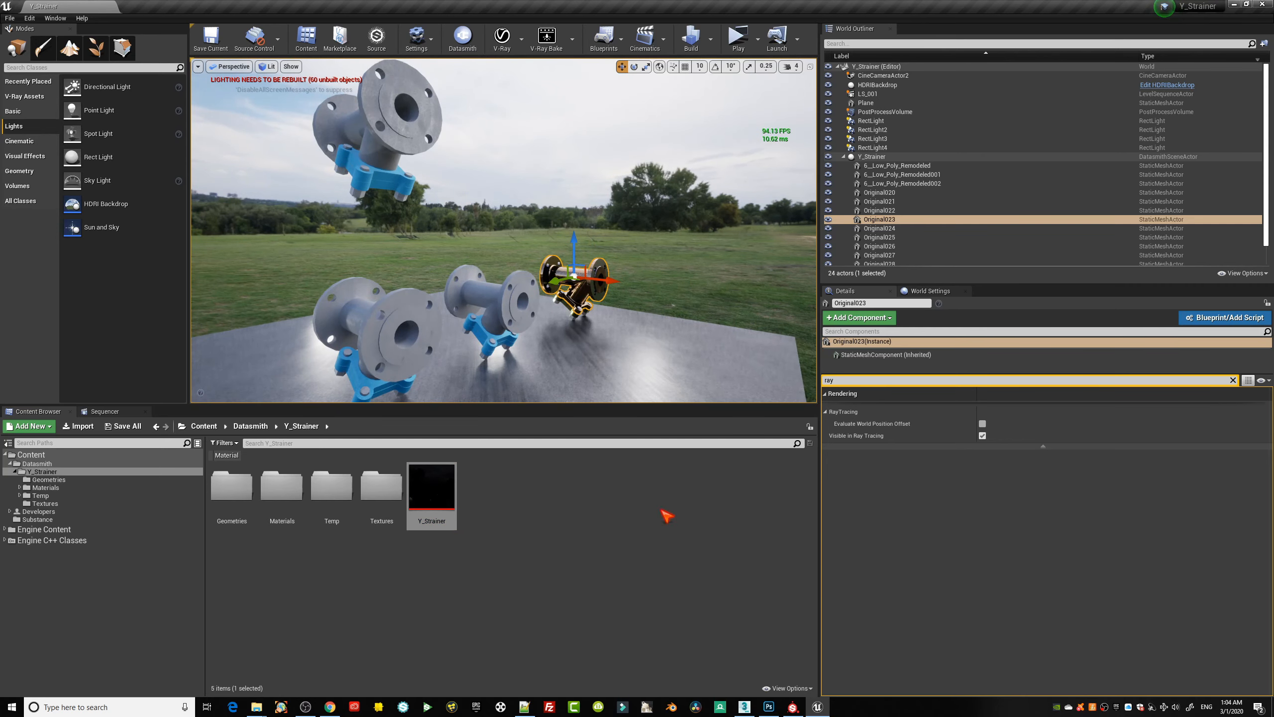
left_click(744, 706)
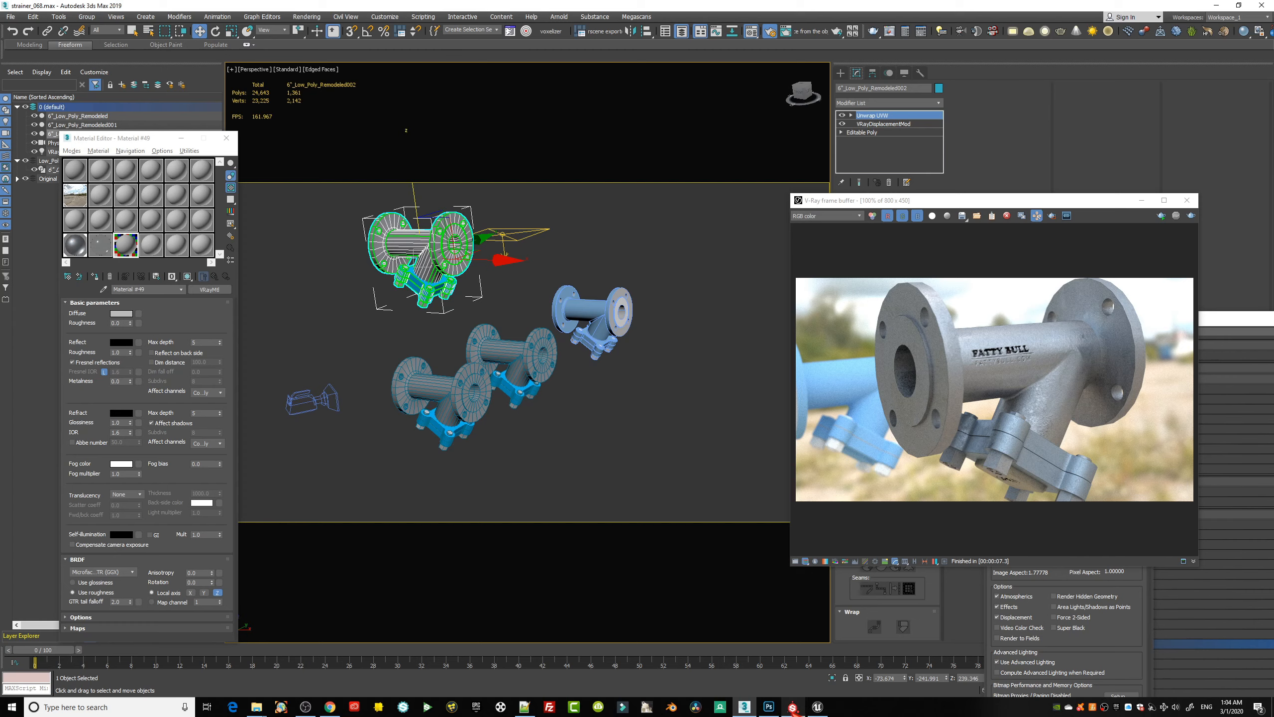
mouse_move(747, 708)
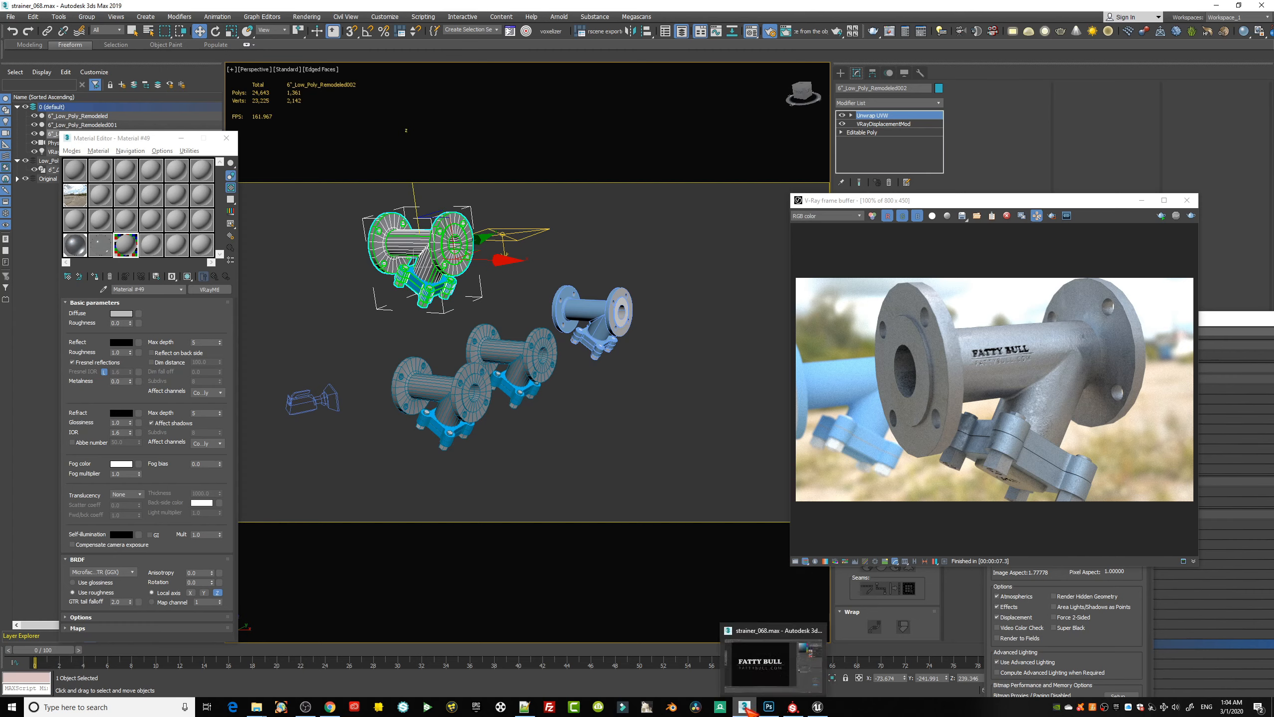
left_click(745, 708)
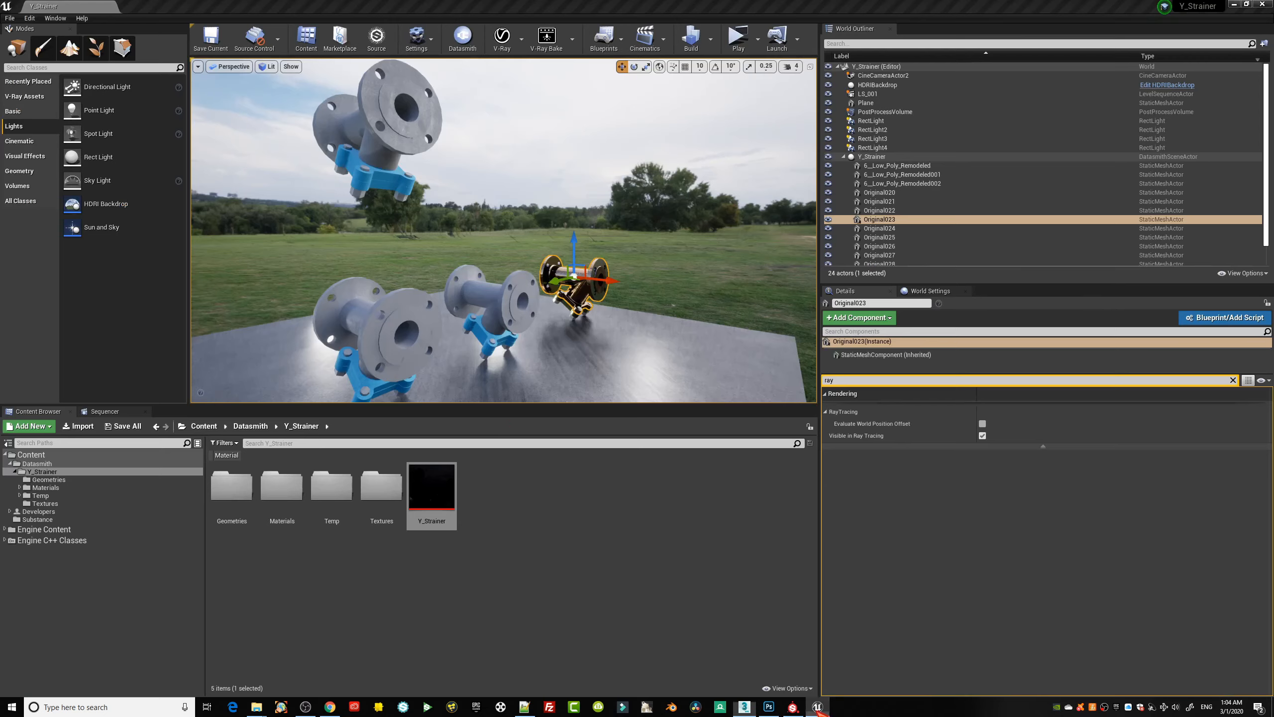
right_click_drag(475, 307, 489, 304)
left_click(454, 250)
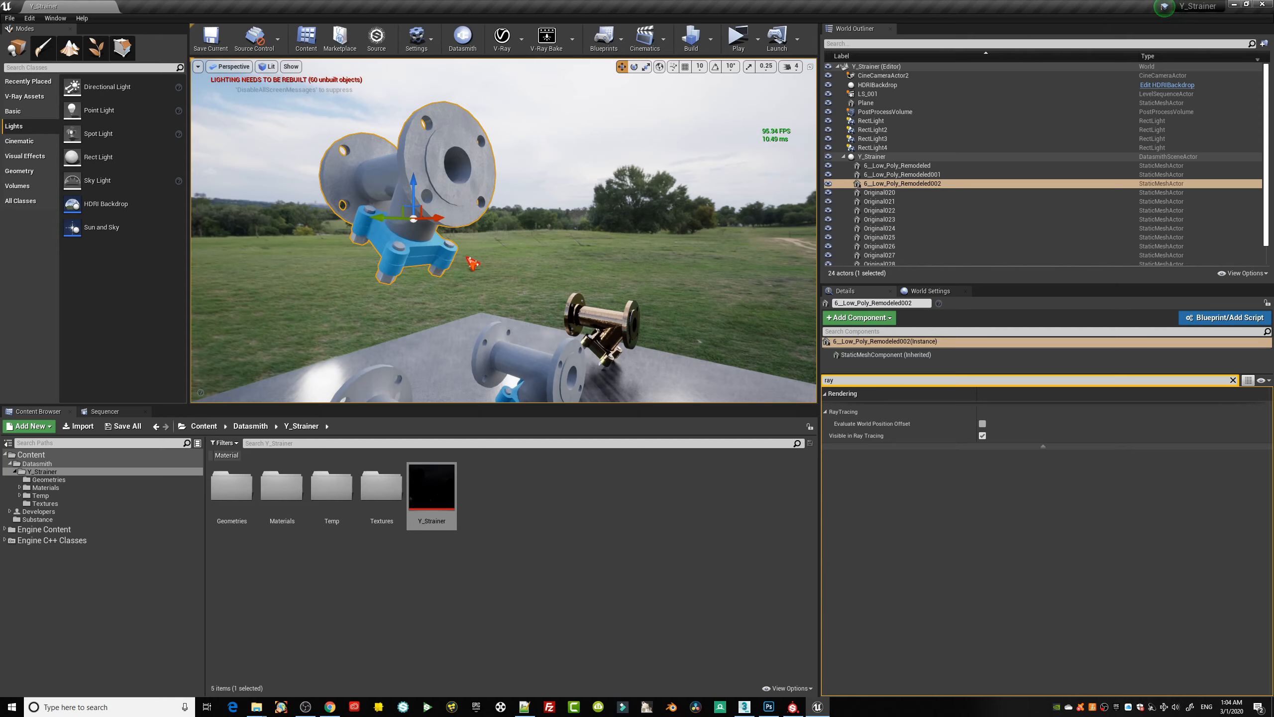
- In Substance Painter, set the texture export configuration to Sketchfab, expand the DefaultMaterial texture set, and return to 3ds Max
key("alt+Tab")
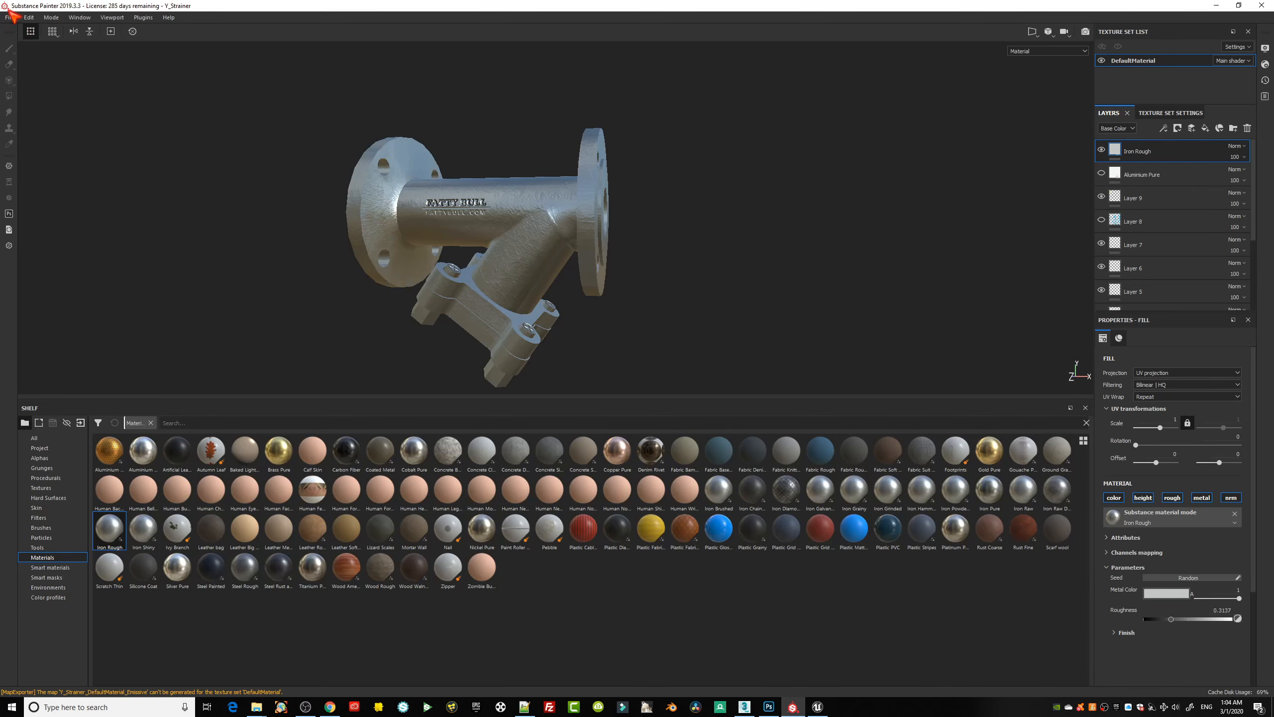
left_click(9, 17)
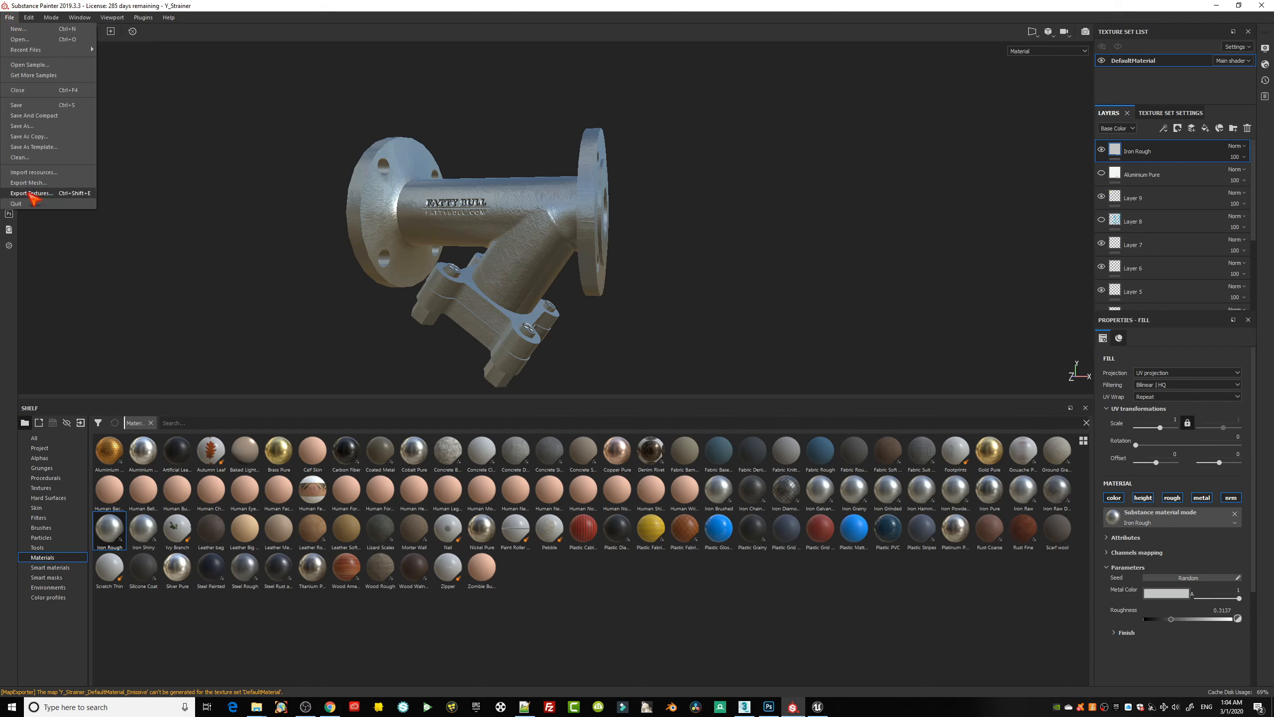
left_click(30, 193)
left_click(439, 221)
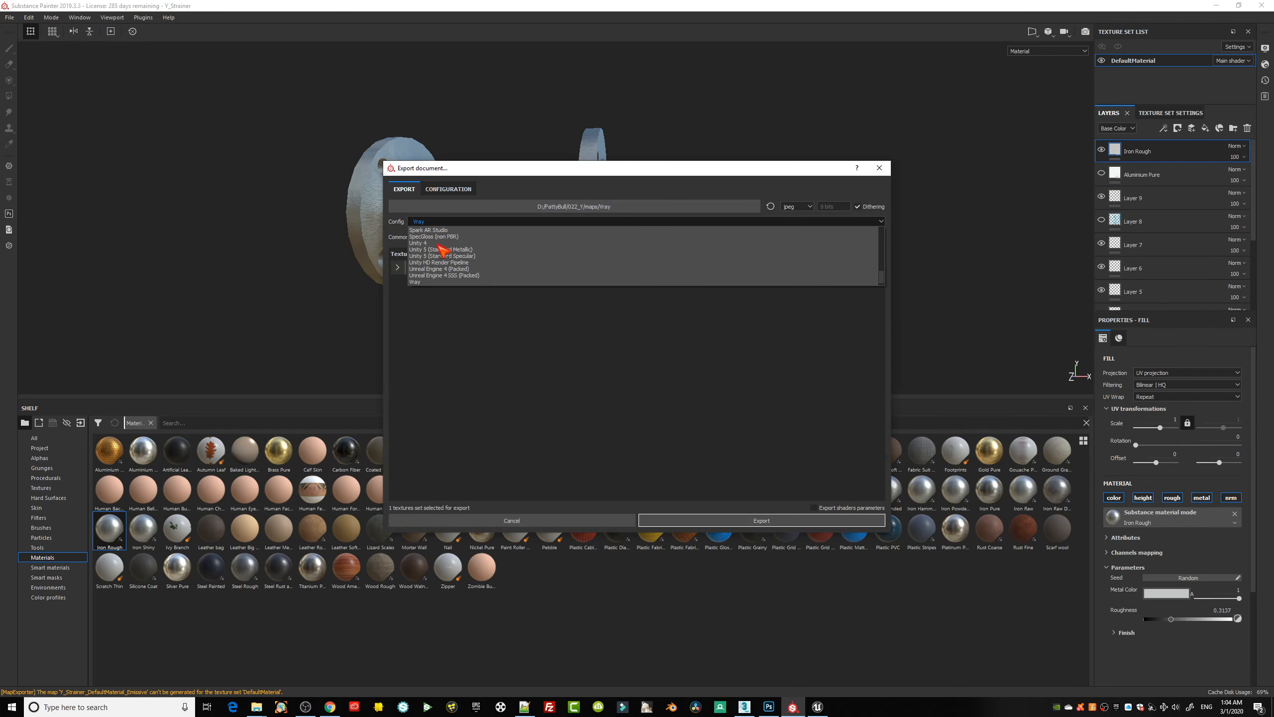
scroll(435, 265, "up", 3)
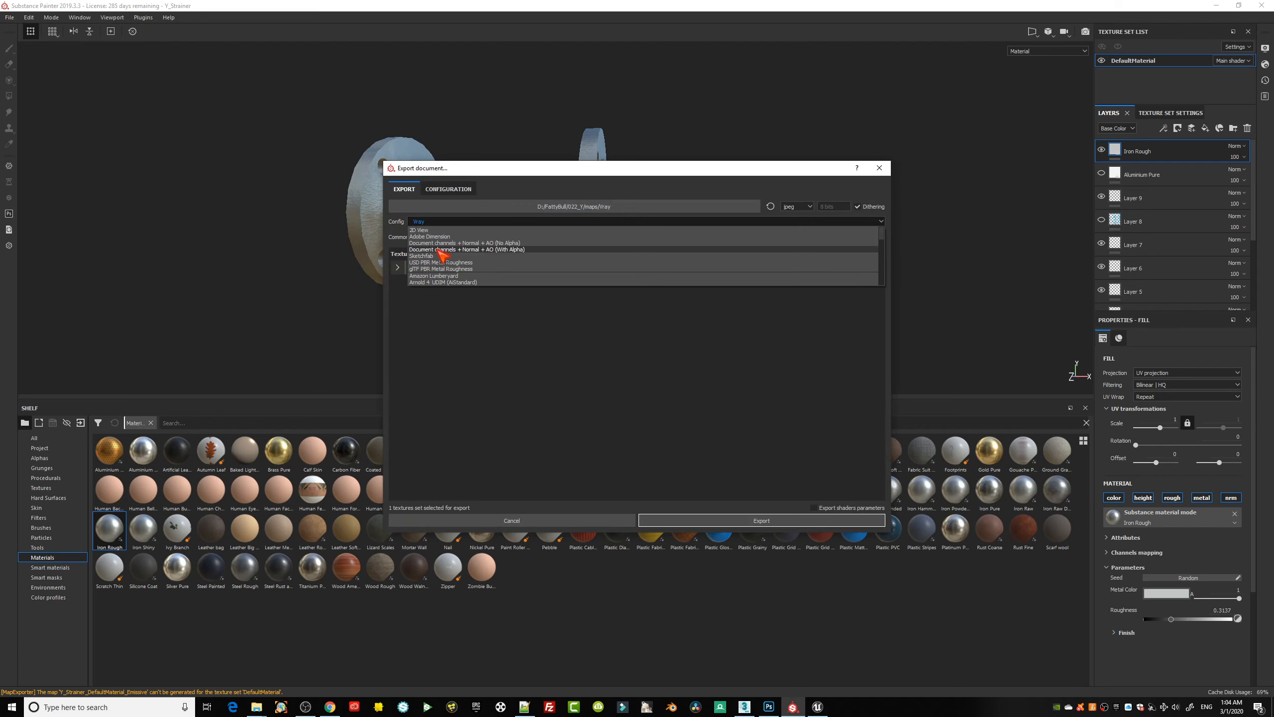
left_click(431, 256)
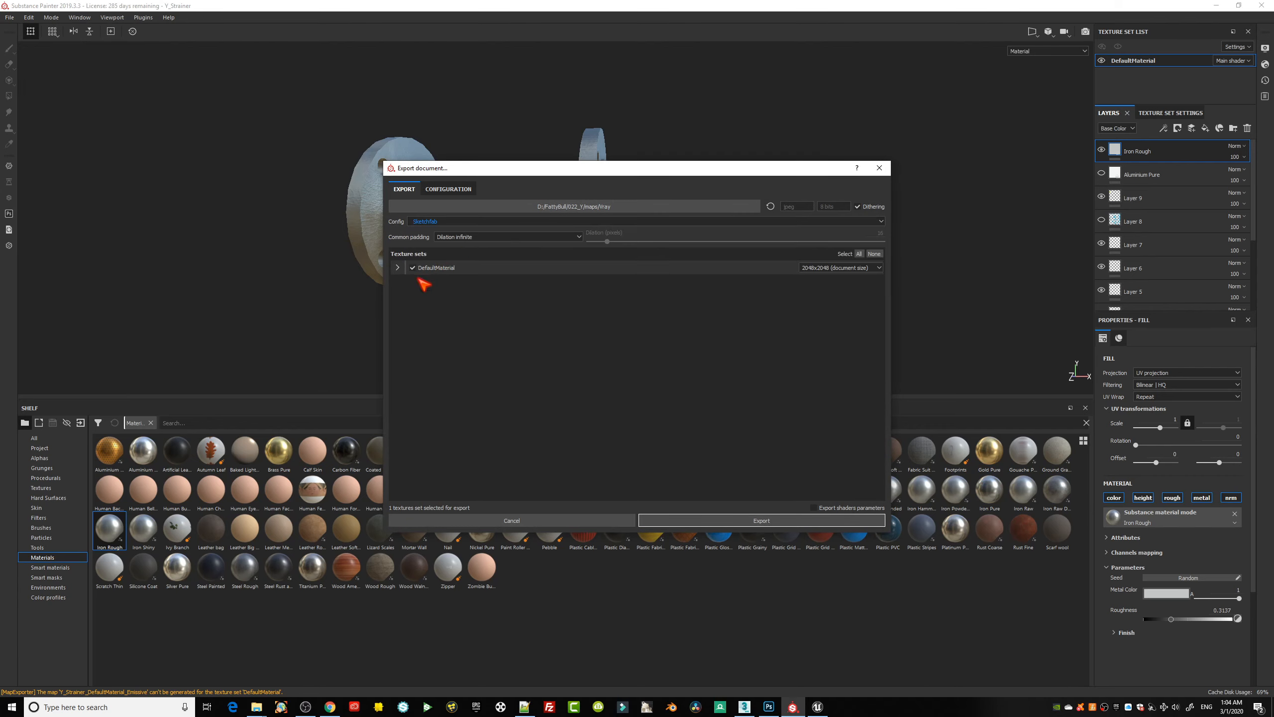
left_click(397, 267)
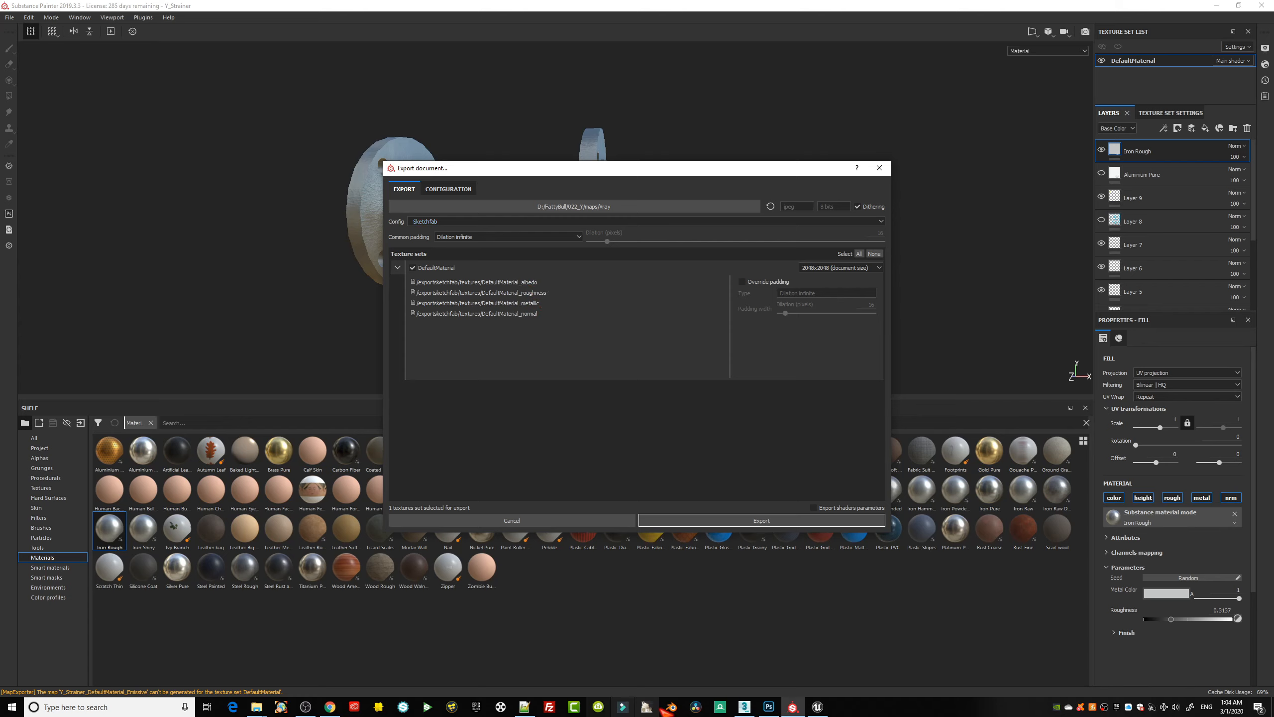
left_click(745, 707)
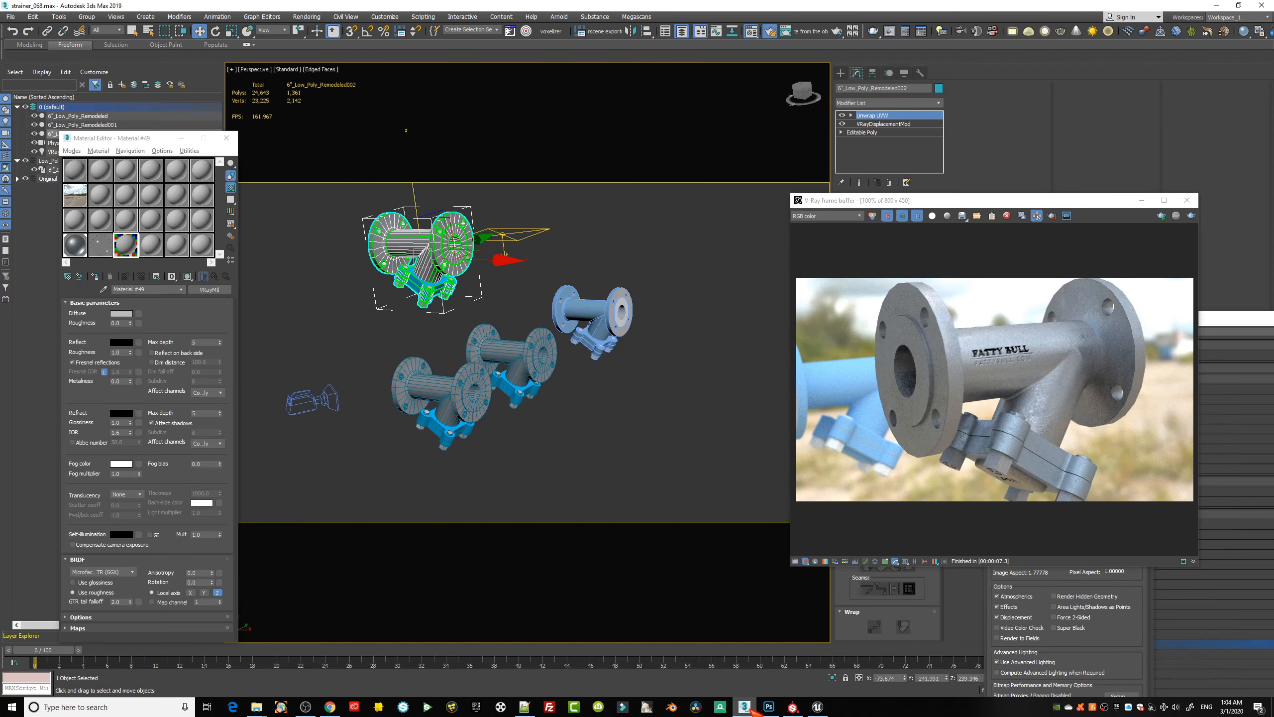